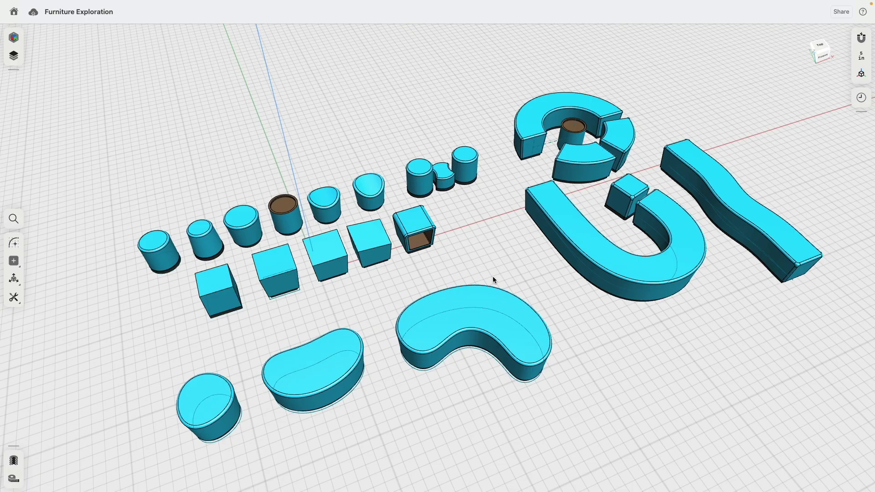
# Examine the cube and cylinder stools from above and below, picking individual faces of the cube stools for a closer look
pyautogui.moveTo(482, 275); pyautogui.dragTo(250, 332, button='right')
pyautogui.scroll(5, 286, 302)
pyautogui.scroll(-3, 287, 307)
pyautogui.scroll(2, 360, 336)
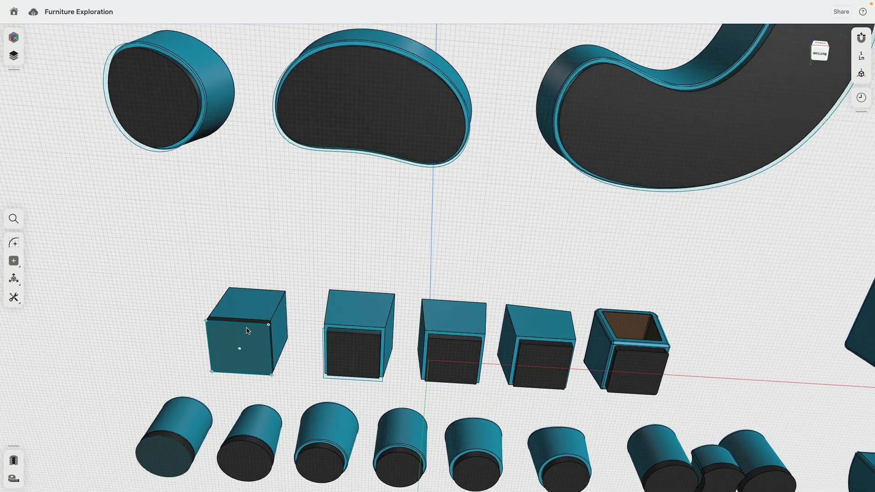
pyautogui.moveTo(301, 256); pyautogui.dragTo(297, 348, button='right')
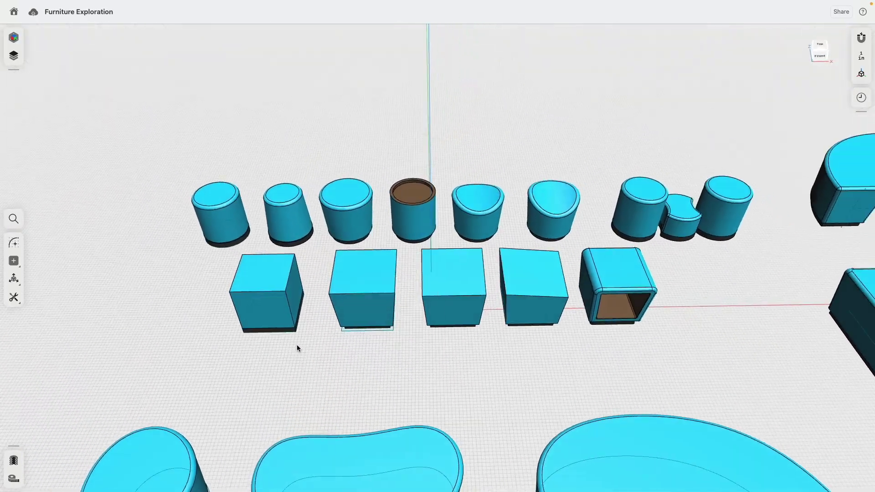
pyautogui.moveTo(359, 381); pyautogui.dragTo(300, 377, button='right')
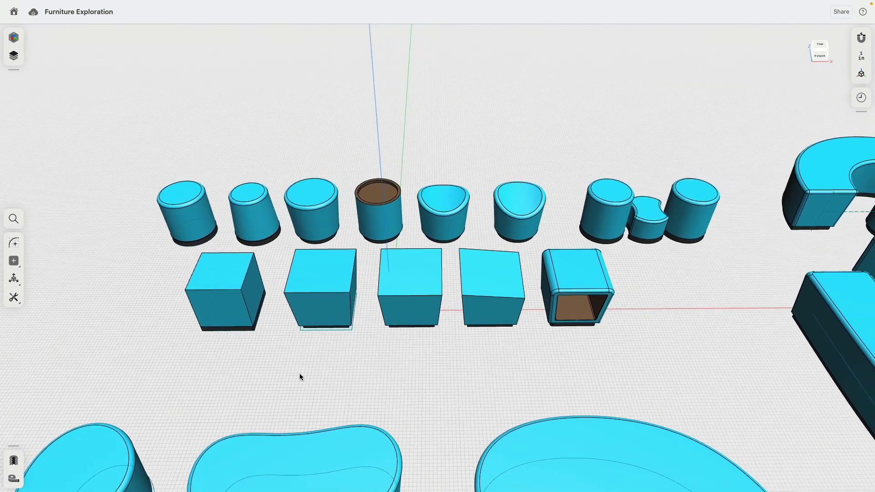
pyautogui.click(317, 296)
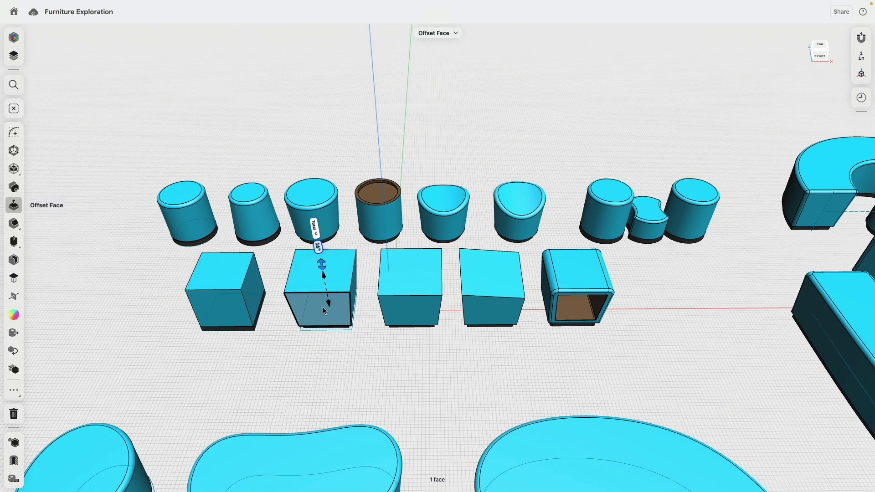
pyautogui.moveTo(324, 311)
pyautogui.mouseDown(button='right')
pyautogui.moveTo(312, 327)
pyautogui.moveTo(322, 322)
pyautogui.mouseUp(button='right')
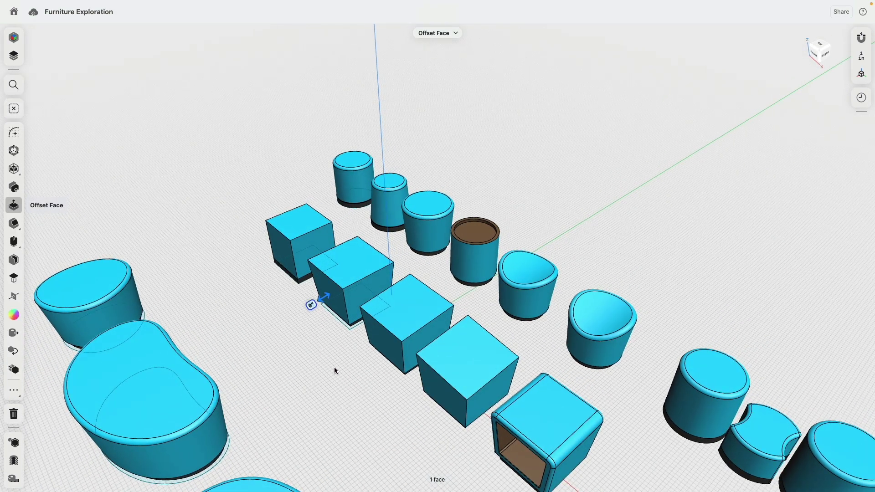
pyautogui.moveTo(335, 370); pyautogui.dragTo(411, 298, button='right')
pyautogui.click(411, 298)
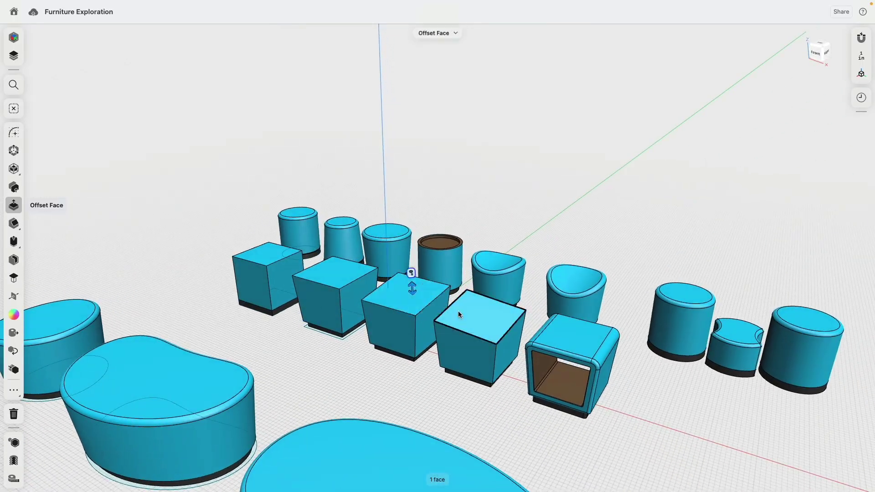
pyautogui.click(458, 315)
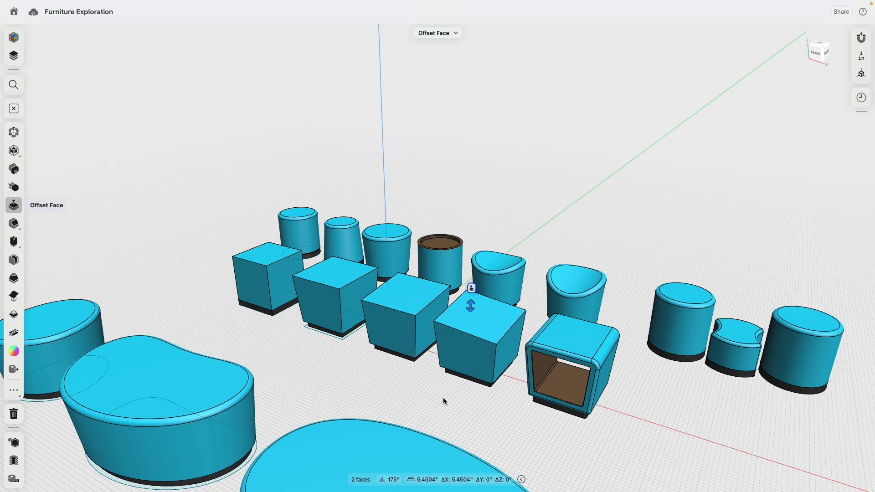
pyautogui.click(540, 398)
pyautogui.click(461, 403)
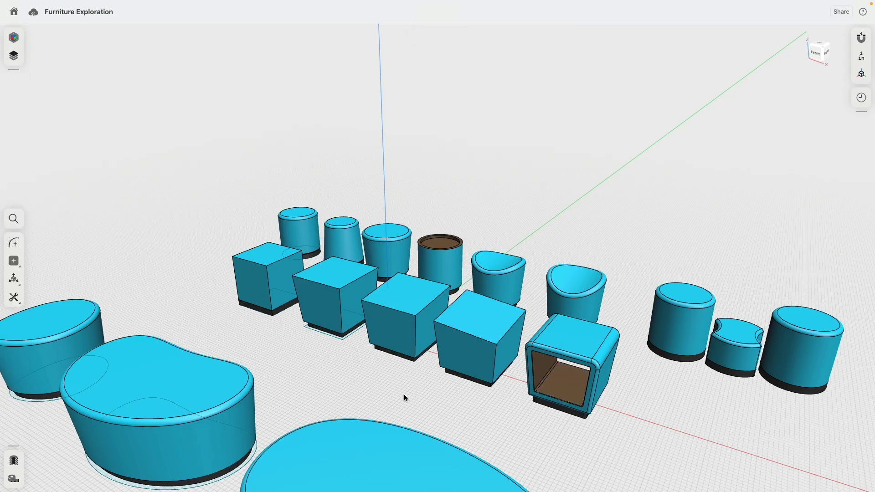
# Examine the whole furniture collection, including the kidney-shaped seats, the U-shaped bench, the segmented ring and the wavy bench
pyautogui.moveTo(405, 396); pyautogui.dragTo(507, 296, button='right')
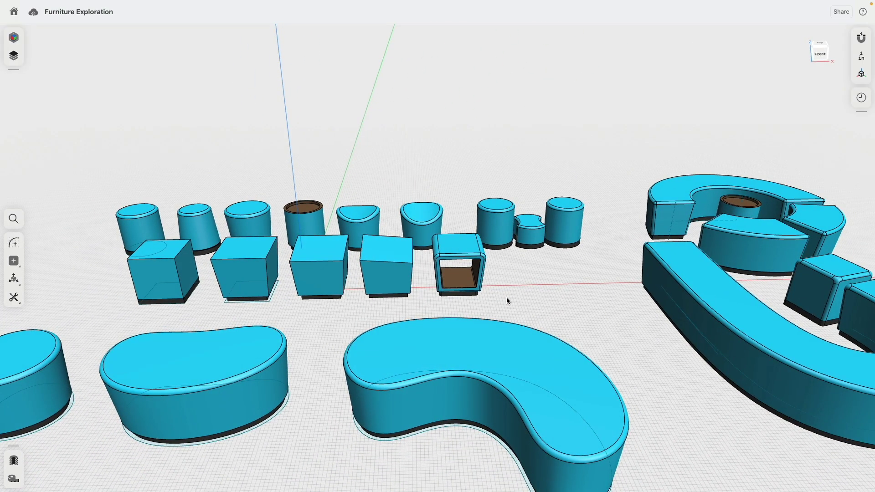
pyautogui.scroll(-5, 507, 298)
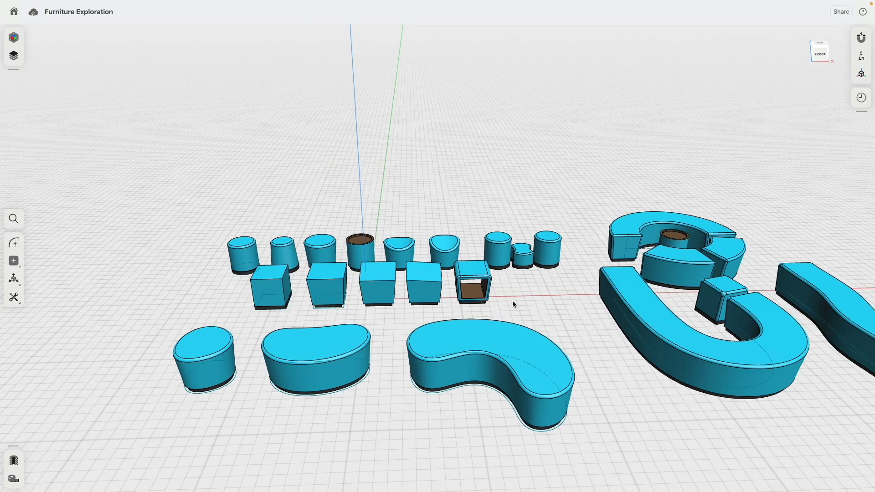
pyautogui.moveTo(512, 300); pyautogui.dragTo(529, 304, button='right')
pyautogui.moveTo(529, 304); pyautogui.dragTo(471, 238, button='middle')
pyautogui.moveTo(472, 241); pyautogui.dragTo(453, 255, button='right')
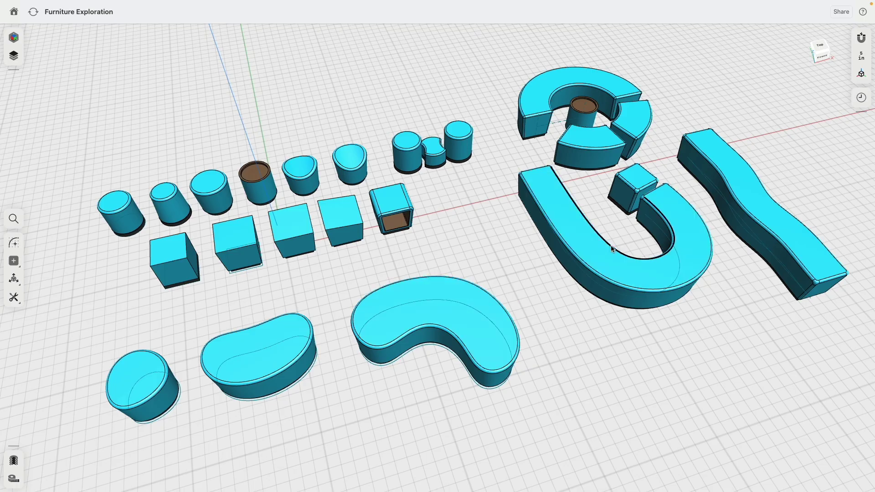
pyautogui.moveTo(606, 253); pyautogui.dragTo(623, 271, button='right')
pyautogui.moveTo(624, 270); pyautogui.dragTo(496, 274, button='middle')
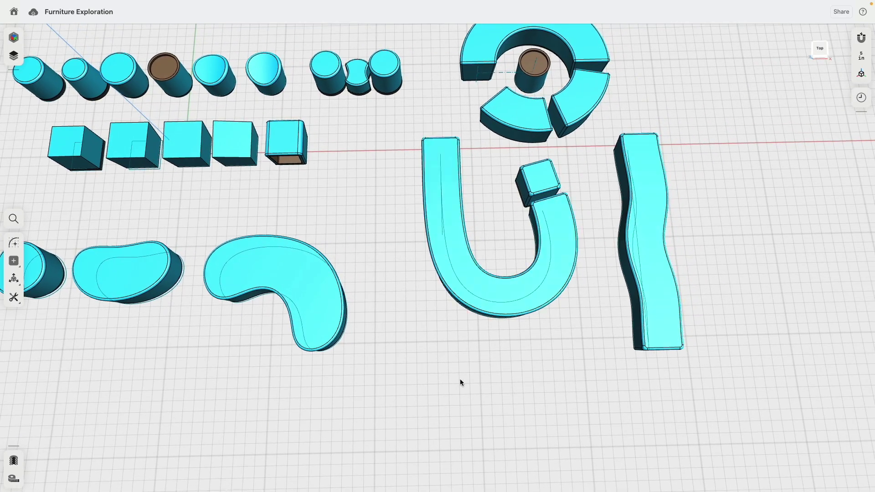
pyautogui.moveTo(460, 382); pyautogui.dragTo(457, 353, button='right')
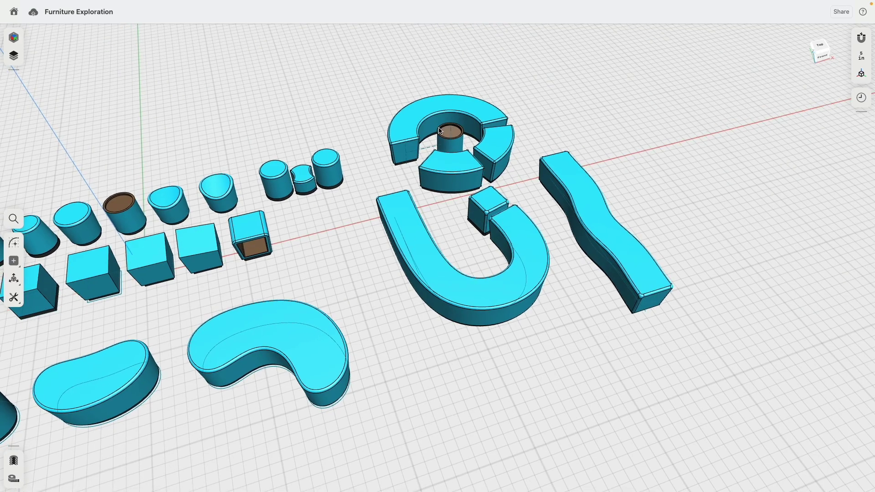
pyautogui.scroll(2, 325, 224)
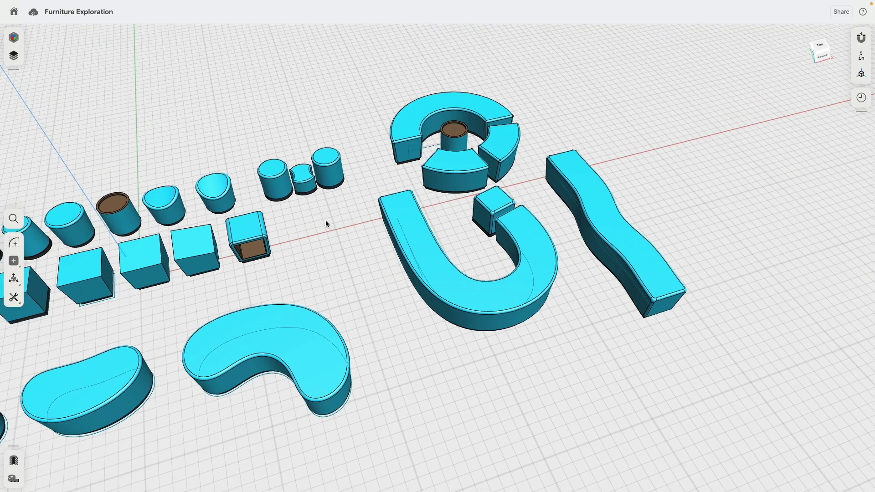
# Switch the furniture project to Visualization and examine the full collection with its rendered materials
pyautogui.click(13, 36)
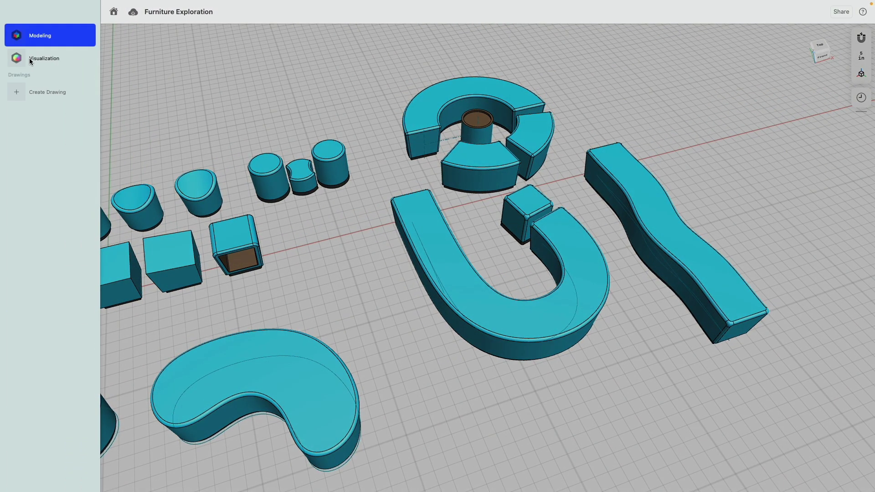
pyautogui.click(30, 58)
pyautogui.press('alt+super+p')
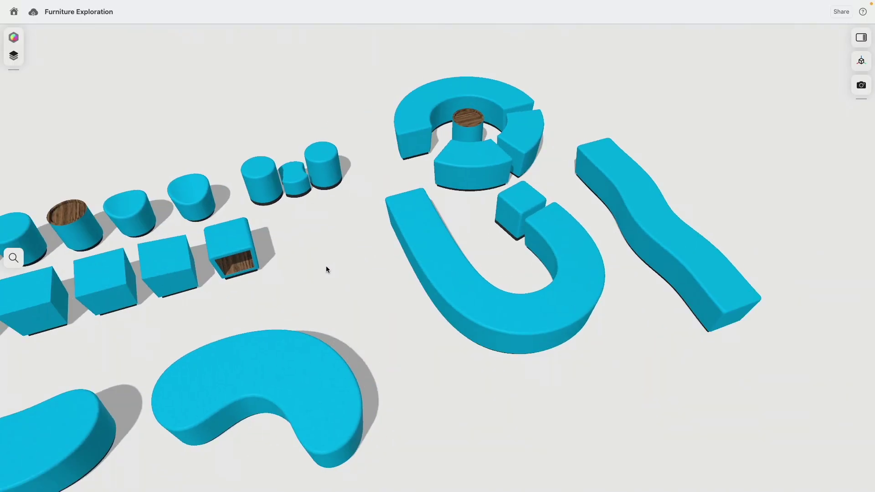
pyautogui.moveTo(326, 268); pyautogui.dragTo(482, 204, button='middle')
pyautogui.scroll(-2, 502, 238)
pyautogui.scroll(-2, 506, 232)
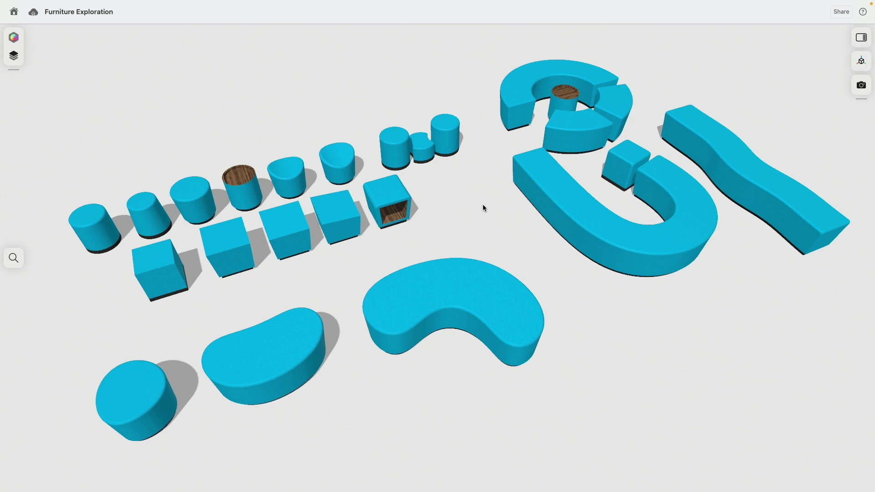
pyautogui.moveTo(485, 195); pyautogui.dragTo(490, 209, button='right')
pyautogui.moveTo(490, 210); pyautogui.dragTo(461, 219, button='middle')
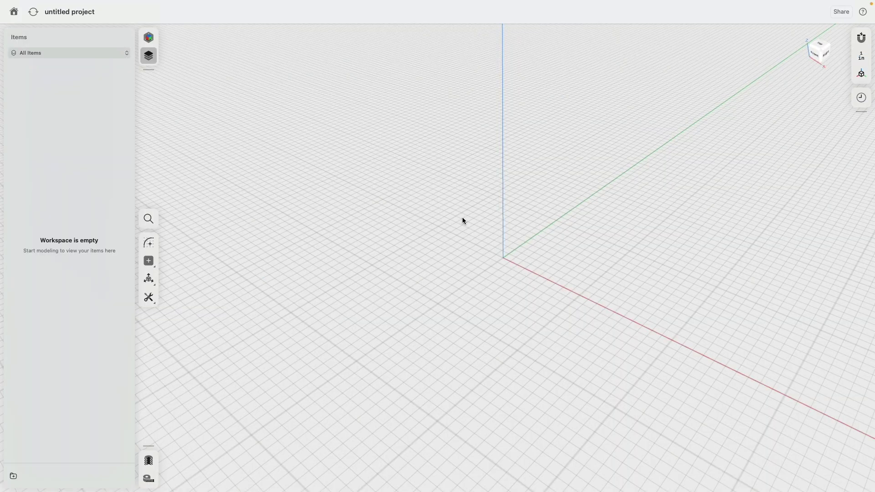
# Review the snapping options and the unit and grid settings of the empty project
pyautogui.click(861, 38)
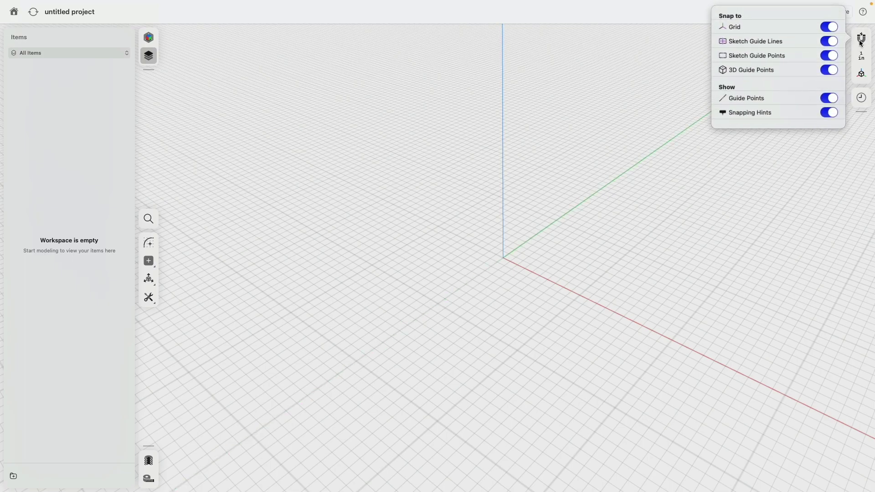
pyautogui.click(860, 58)
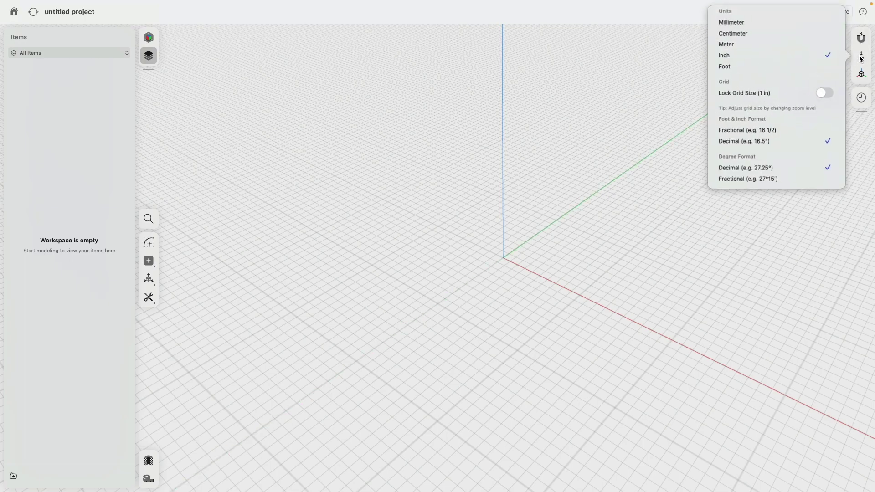
pyautogui.click(850, 70)
# In top view, sketch a 16 by 16 in center rectangle on the X axis, well to the negative side of the origin
pyautogui.moveTo(820, 47); pyautogui.dragTo(806, 64)
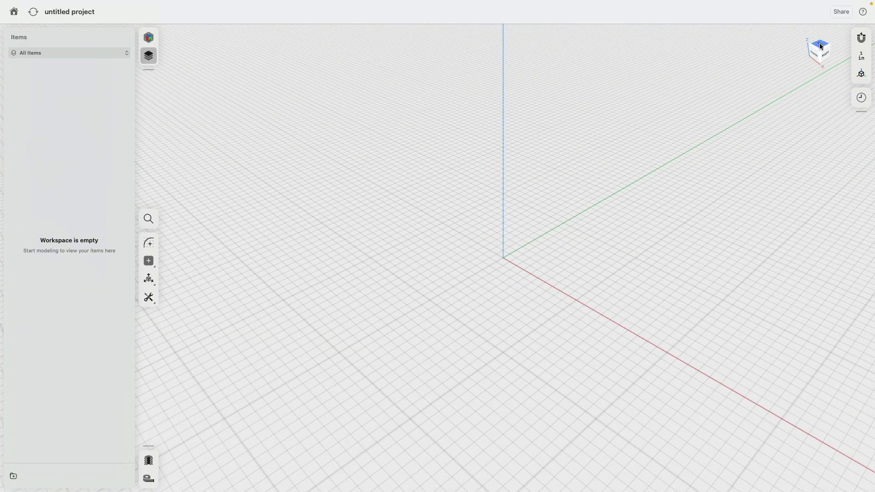
pyautogui.click(819, 54)
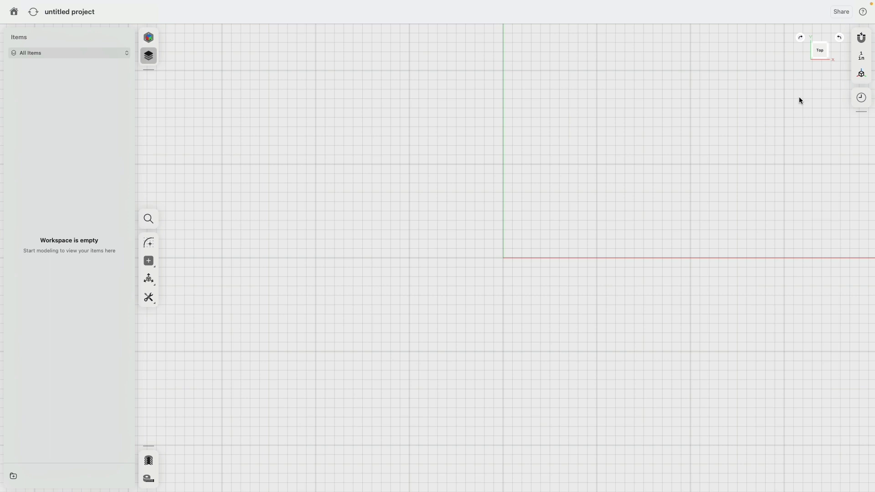
pyautogui.click(148, 243)
pyautogui.click(151, 214)
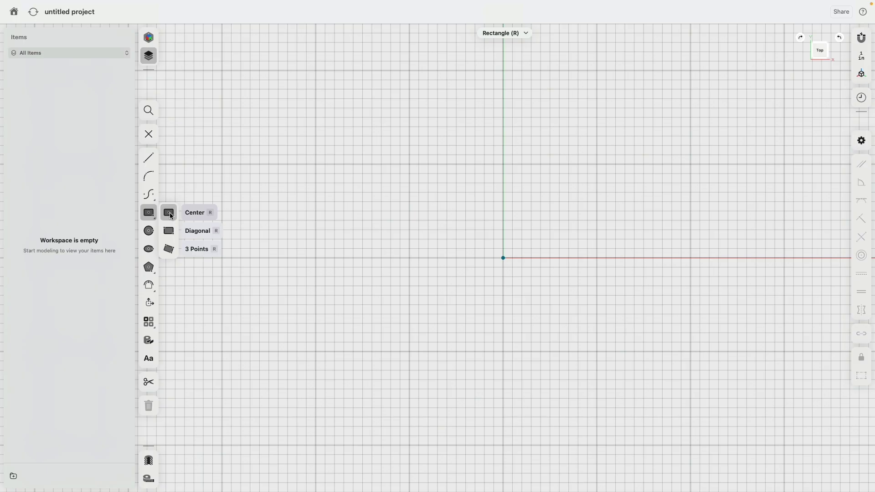
pyautogui.click(170, 216)
pyautogui.moveTo(335, 216); pyautogui.dragTo(608, 201, button='middle')
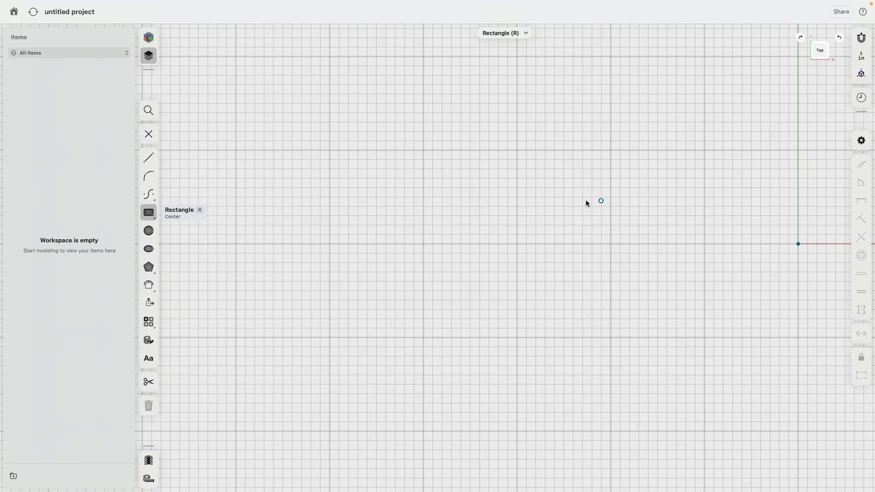
pyautogui.click(330, 244)
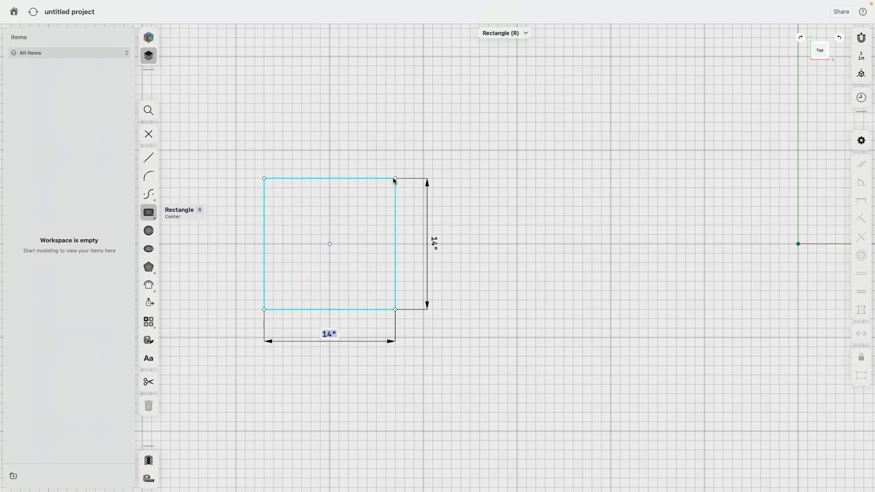
pyautogui.write('16')
pyautogui.press('Tab')
pyautogui.write('16')
pyautogui.press('Return')
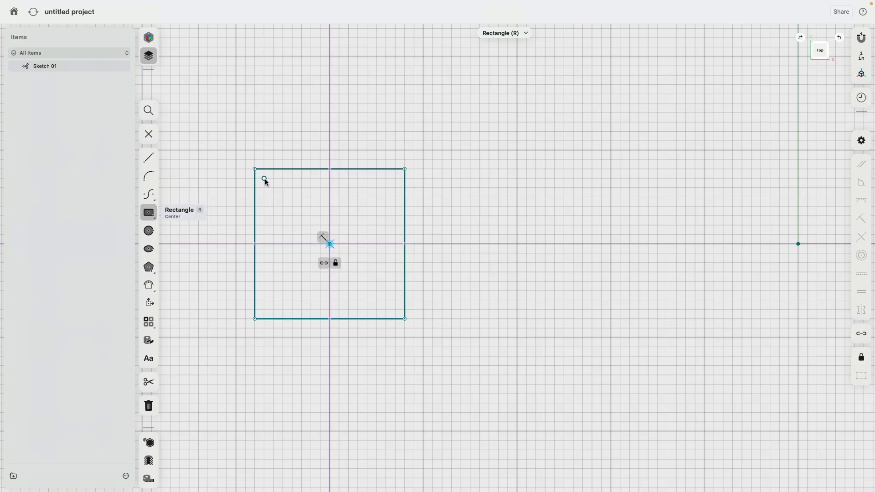
pyautogui.click(151, 133)
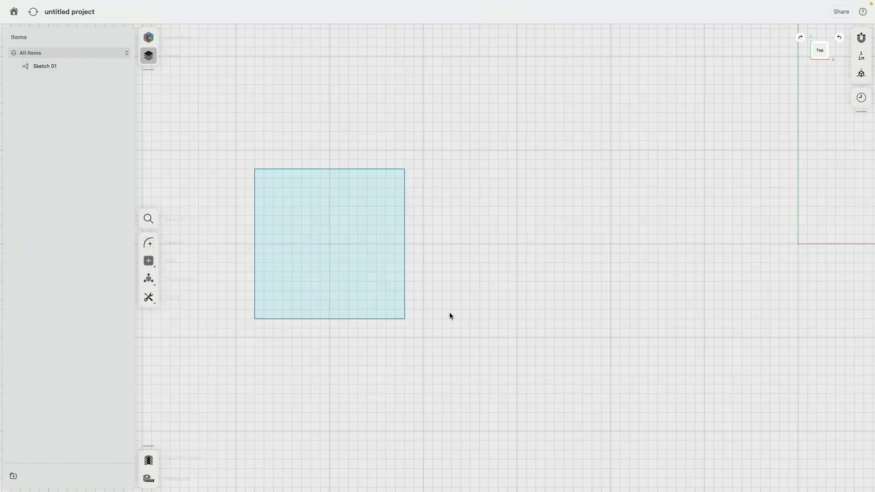
# Extrude the square sketch profile upward 2 in to form the stool's base slab
pyautogui.moveTo(449, 312)
pyautogui.mouseDown(button='right')
pyautogui.moveTo(417, 251)
pyautogui.moveTo(418, 224)
pyautogui.moveTo(444, 235)
pyautogui.mouseUp(button='right')
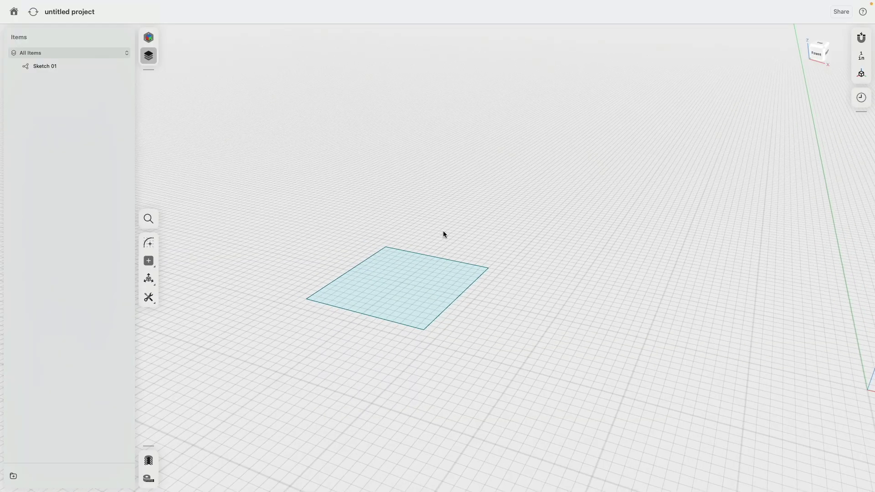
pyautogui.click(429, 277)
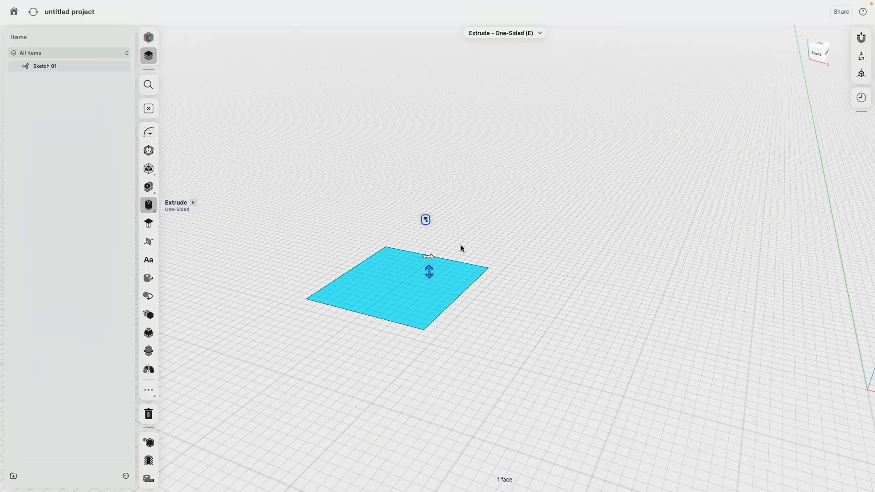
pyautogui.moveTo(428, 270); pyautogui.dragTo(428, 253)
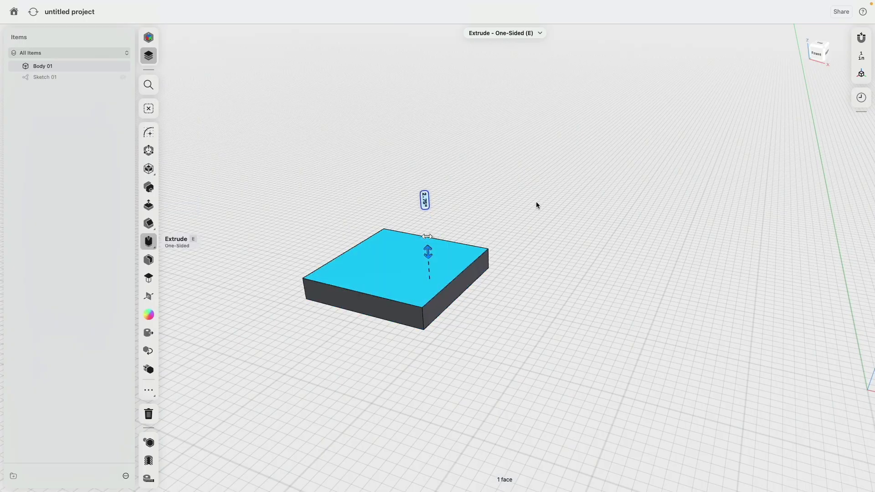
pyautogui.press('Return')
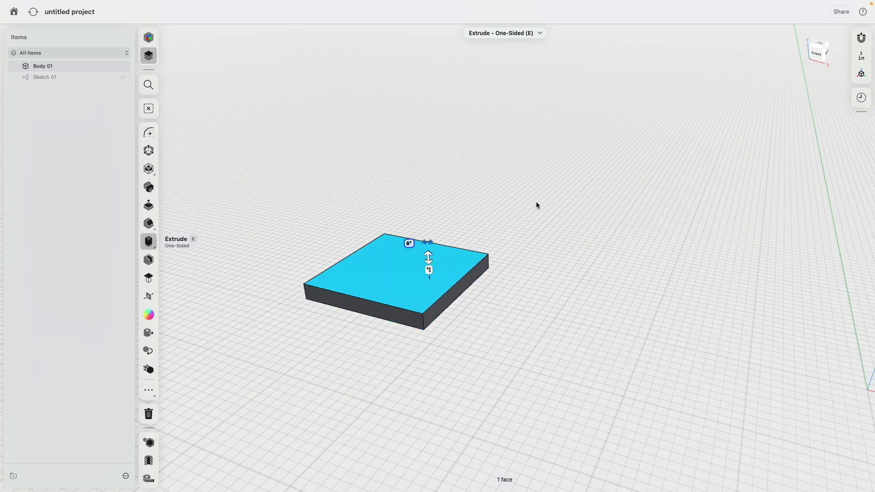
pyautogui.press('Escape')
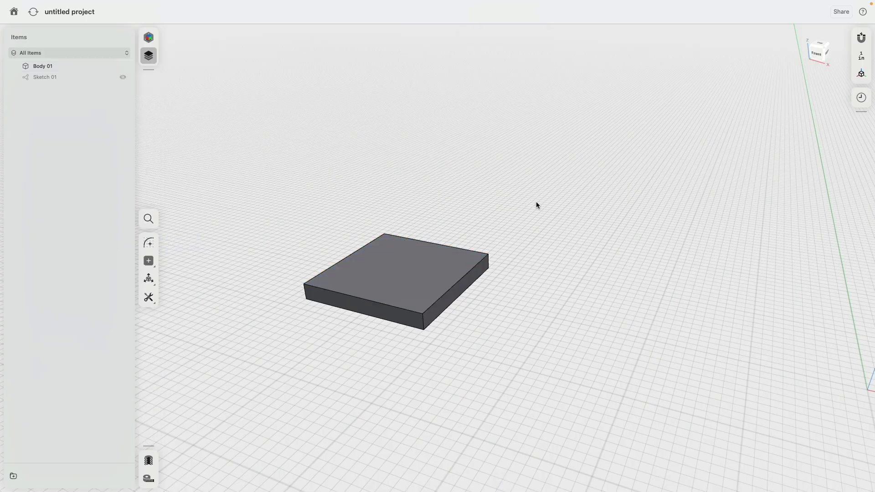
# Extrude the slab's upper face 16 in upward as a new body to form the cube above the base
pyautogui.click(411, 268)
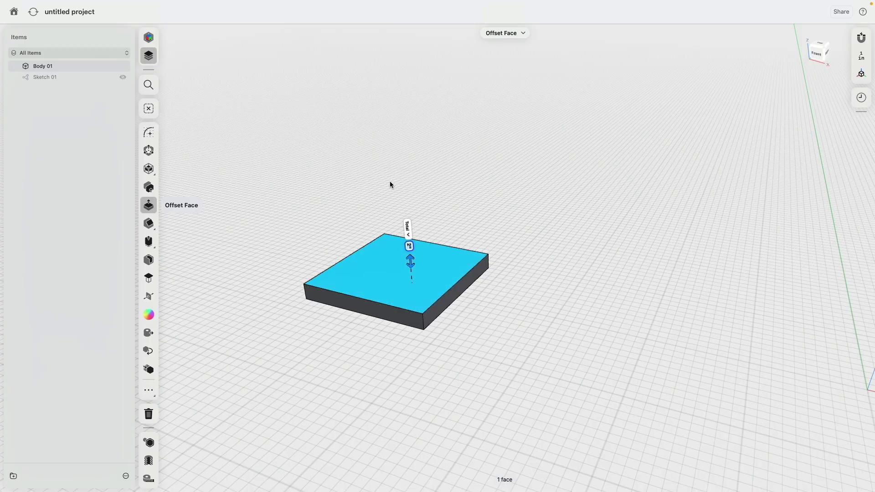
pyautogui.click(149, 241)
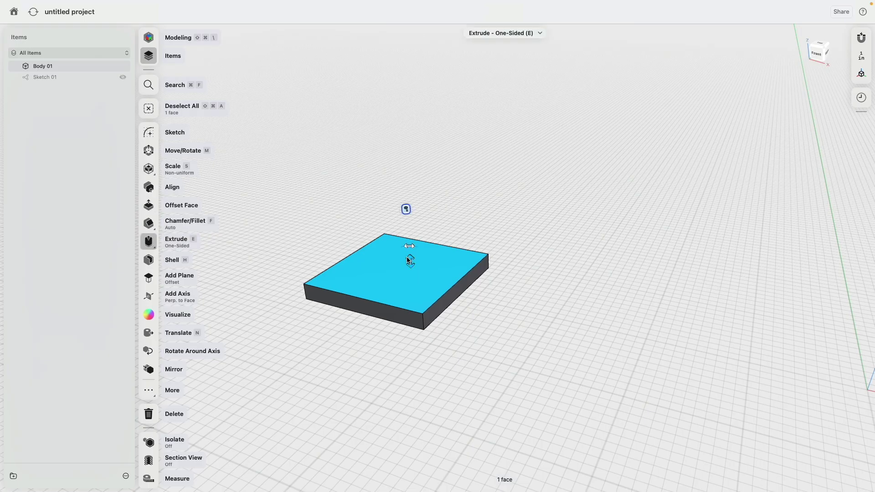
pyautogui.moveTo(410, 261); pyautogui.dragTo(406, 201)
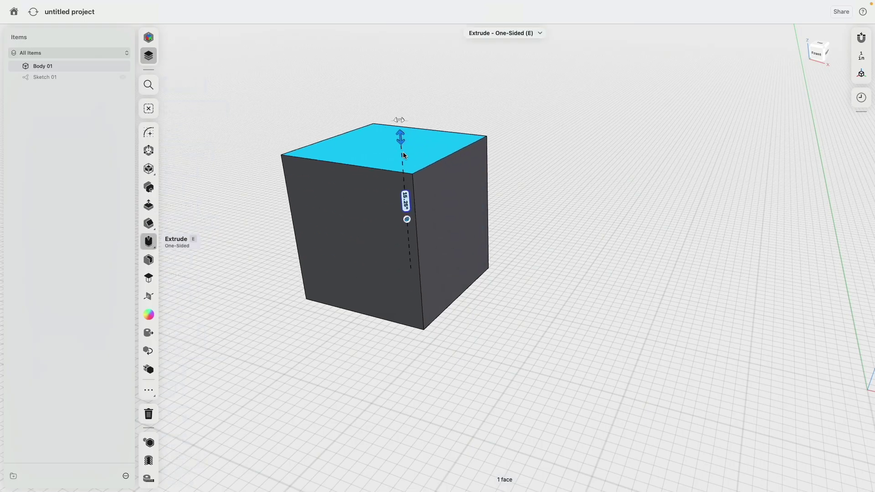
pyautogui.click(405, 201)
pyautogui.click(381, 210)
pyautogui.click(415, 198)
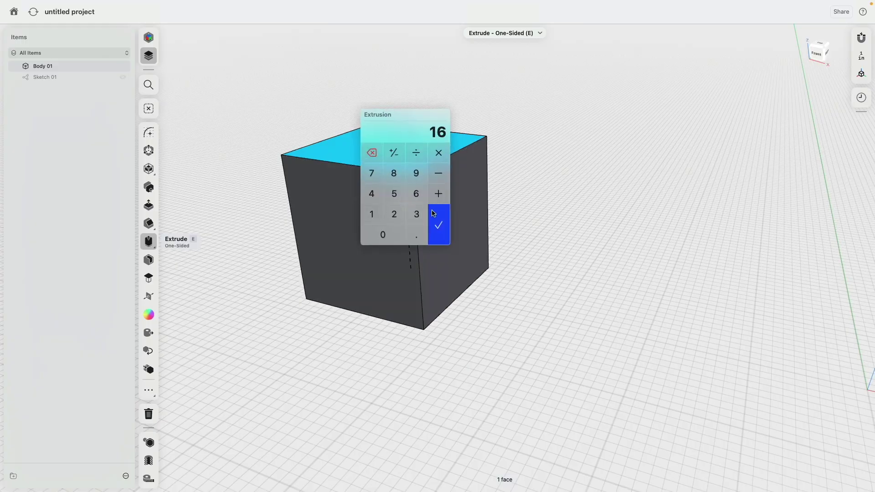
pyautogui.click(438, 221)
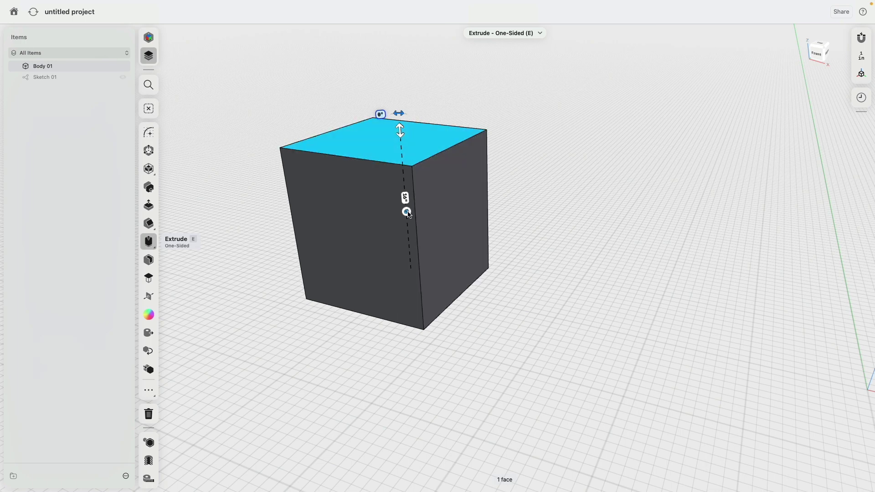
pyautogui.click(408, 212)
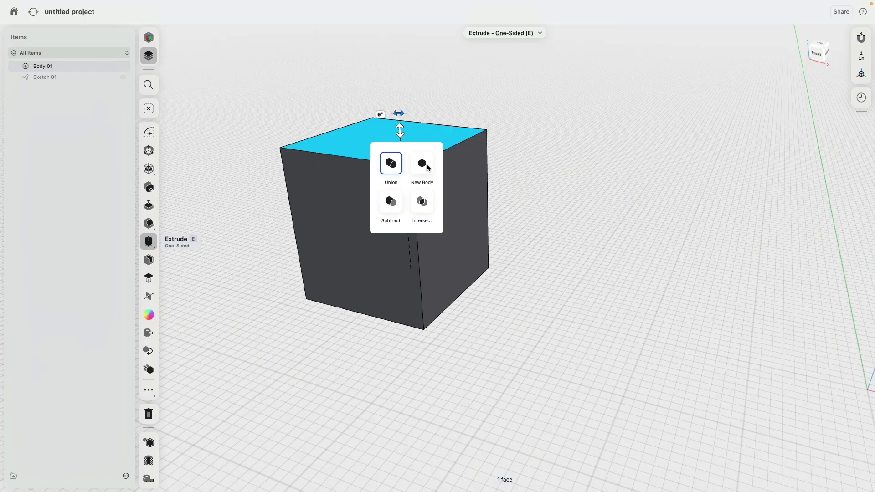
pyautogui.click(428, 168)
pyautogui.click(567, 175)
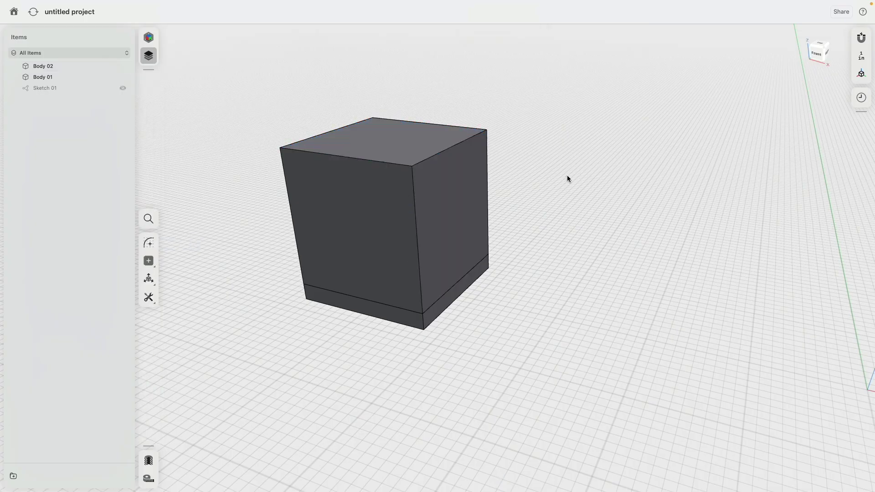
# Make Sketch 01 visible and rename it "Base Profile"
pyautogui.moveTo(567, 178); pyautogui.dragTo(599, 234, button='right')
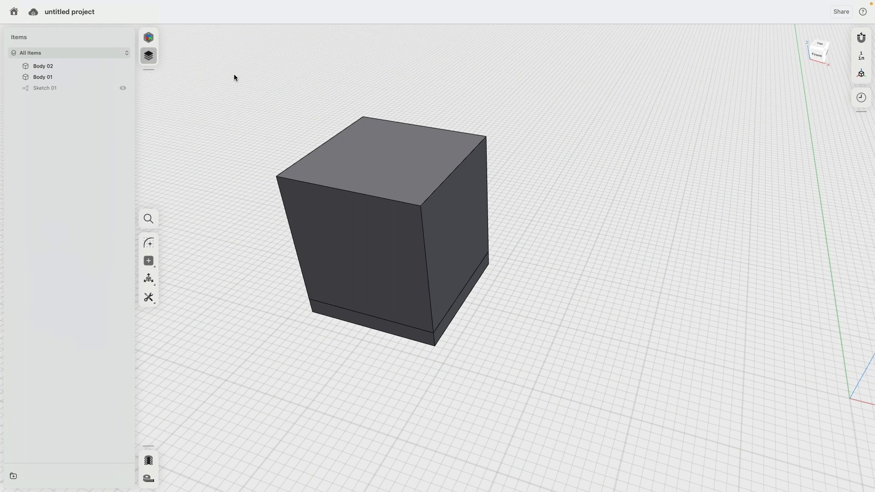
pyautogui.click(123, 88)
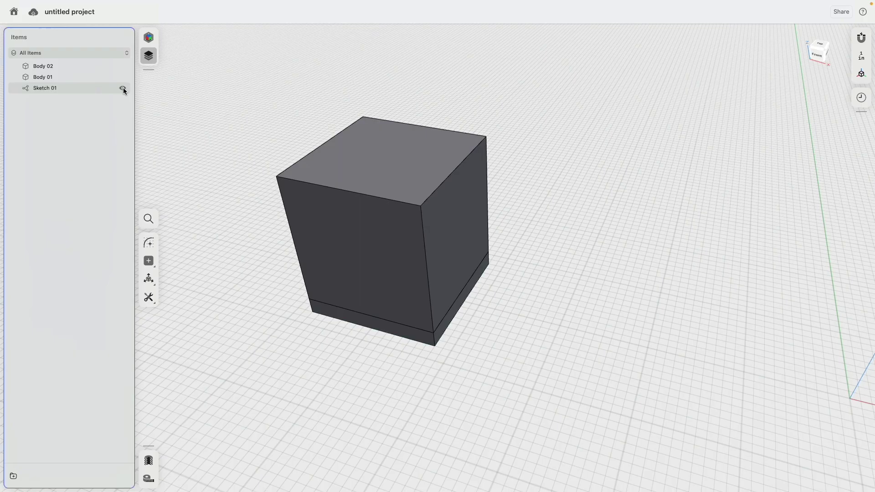
pyautogui.rightClick(46, 88)
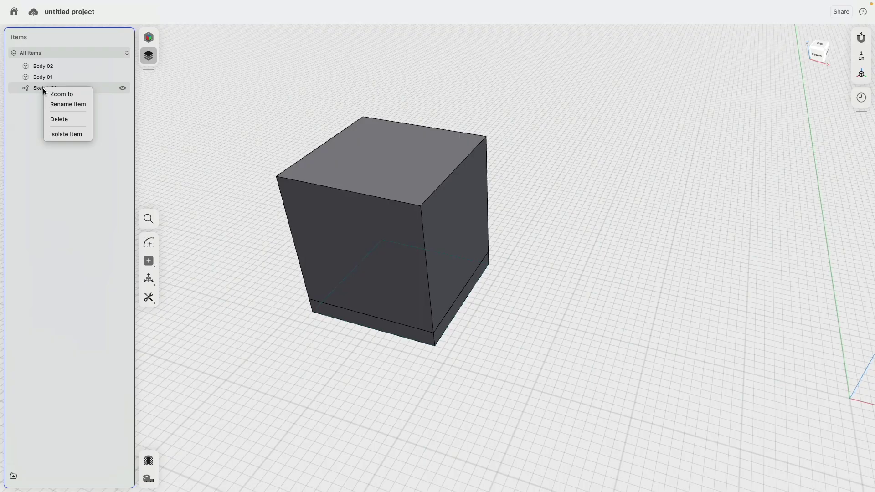
pyautogui.click(68, 104)
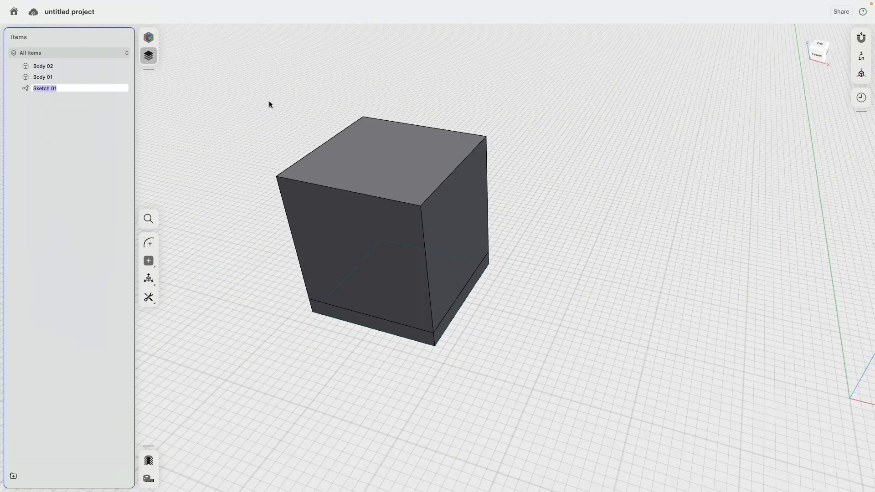
pyautogui.write('Base Profile')
pyautogui.press('Return')
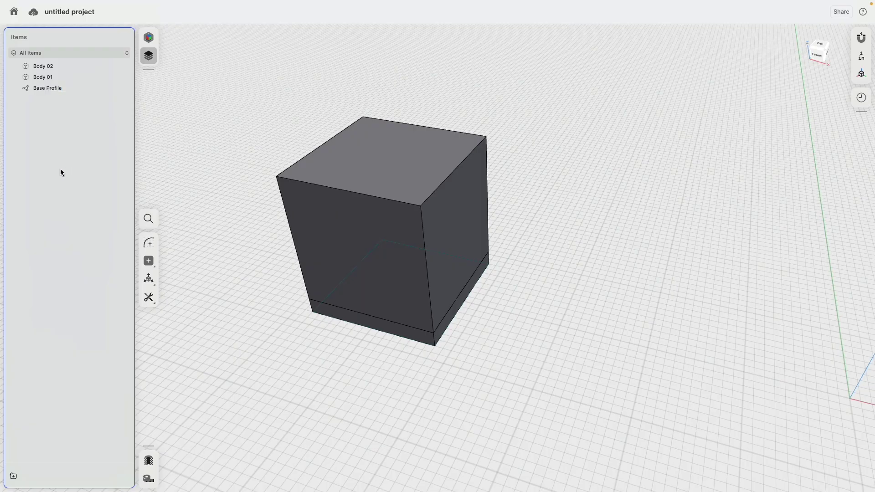
# In the Base Profile sketch, draw a 14 by 14 in center rectangle on the X axis between the existing square and the origin
pyautogui.doubleClick(51, 88)
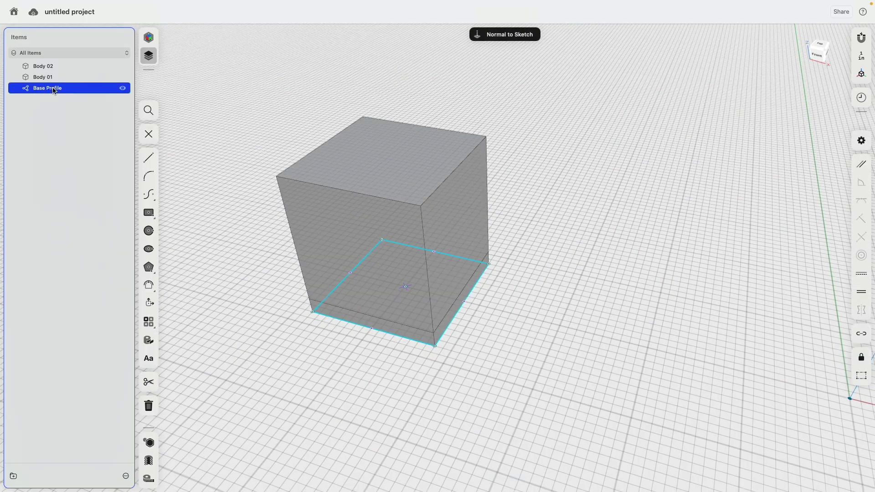
pyautogui.click(820, 45)
pyautogui.moveTo(623, 278); pyautogui.dragTo(467, 185, button='middle')
pyautogui.press('r')
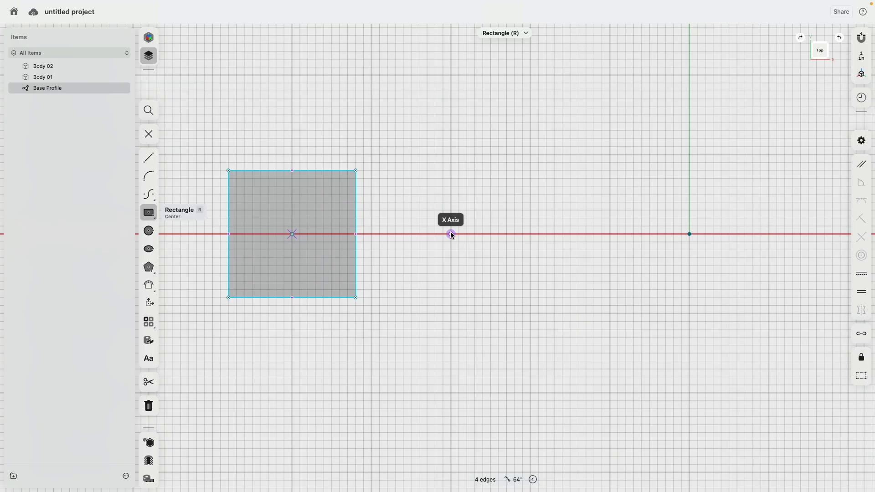
pyautogui.click(530, 233)
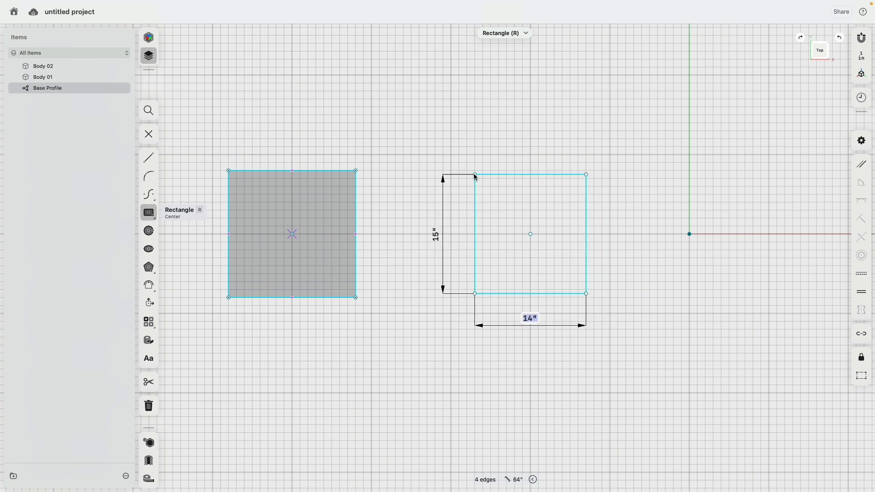
pyautogui.click(473, 179)
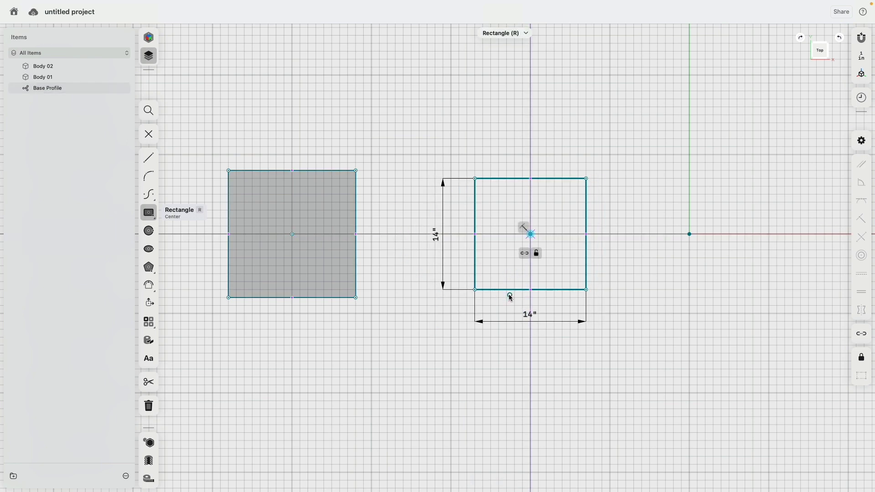
# Set the new rectangle's width to 16 in and apply an Equal constraint to two adjacent sides
pyautogui.click(530, 315)
pyautogui.click(573, 333)
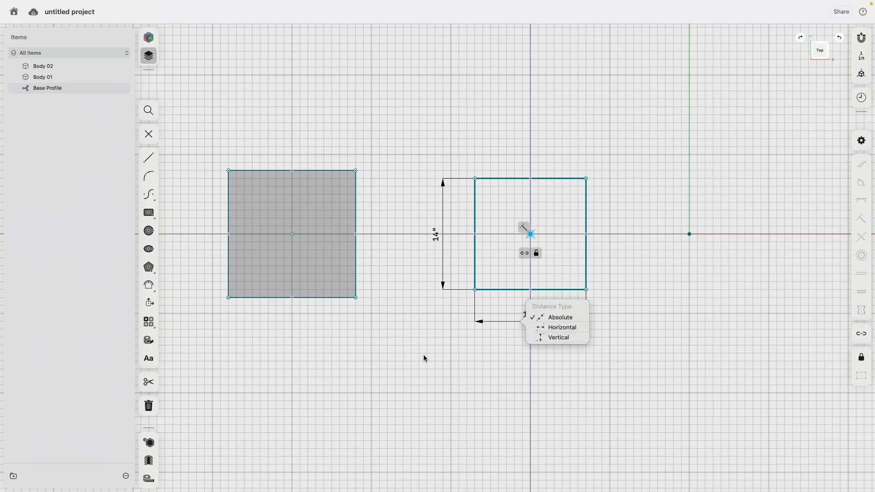
pyautogui.write('16')
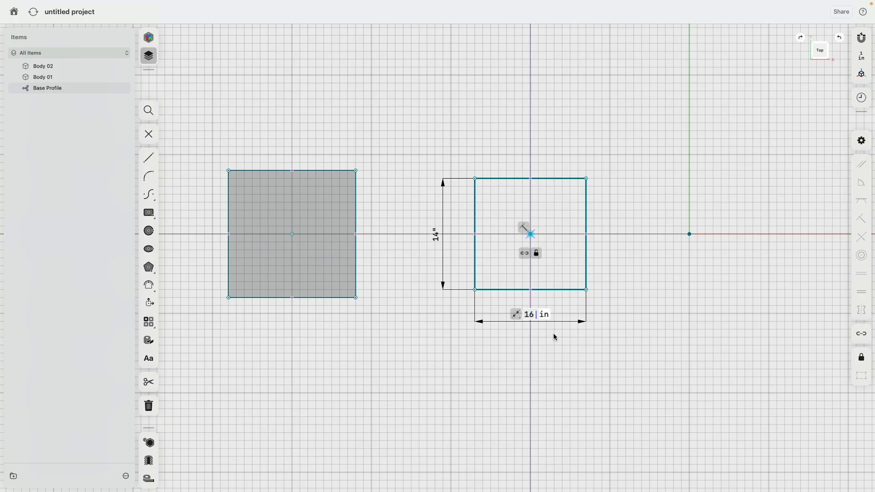
pyautogui.press('Return')
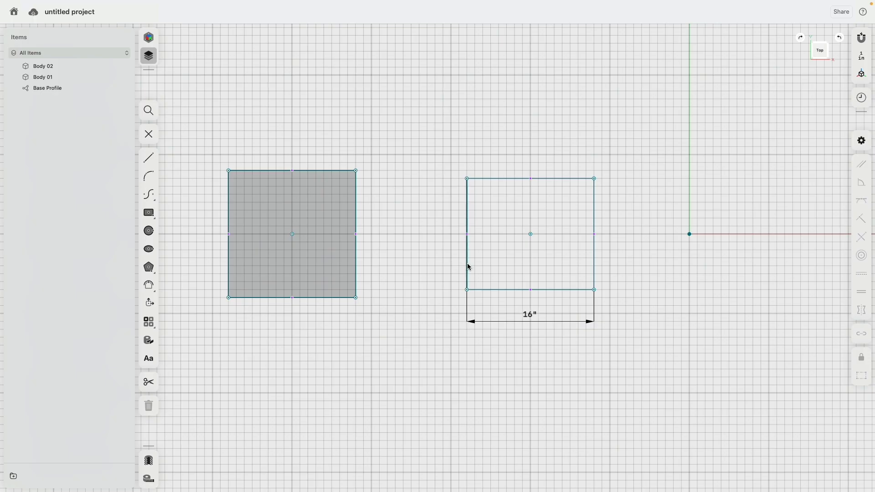
pyautogui.click(467, 267)
pyautogui.click(501, 290)
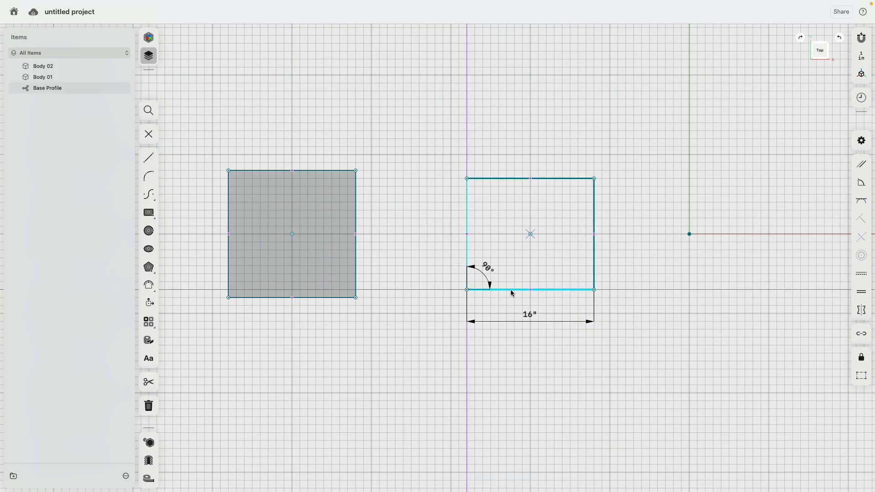
pyautogui.click(864, 296)
pyautogui.click(466, 197)
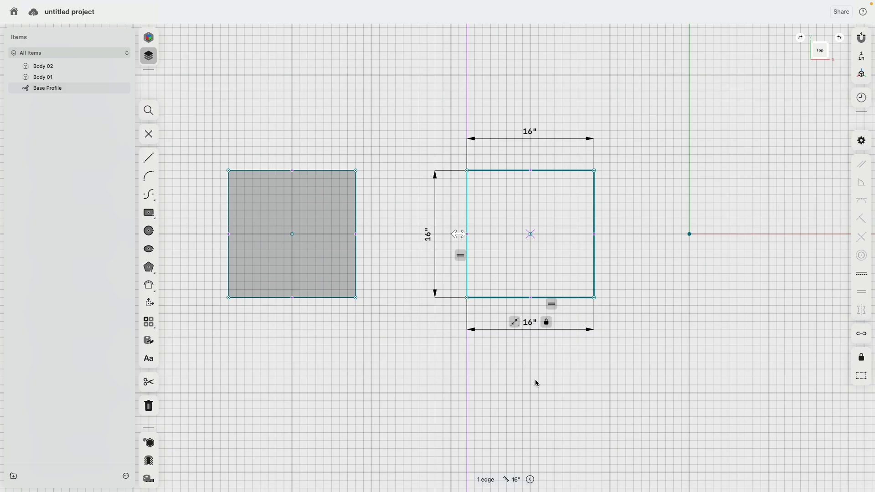
# Slide the second square along the X axis and back to test the coincident constraint on its center
pyautogui.moveTo(524, 232); pyautogui.dragTo(506, 234)
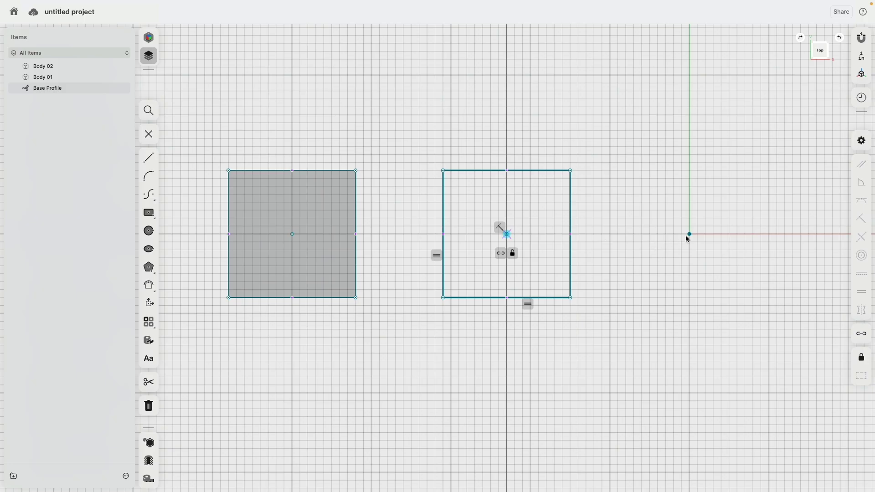
pyautogui.click(499, 227)
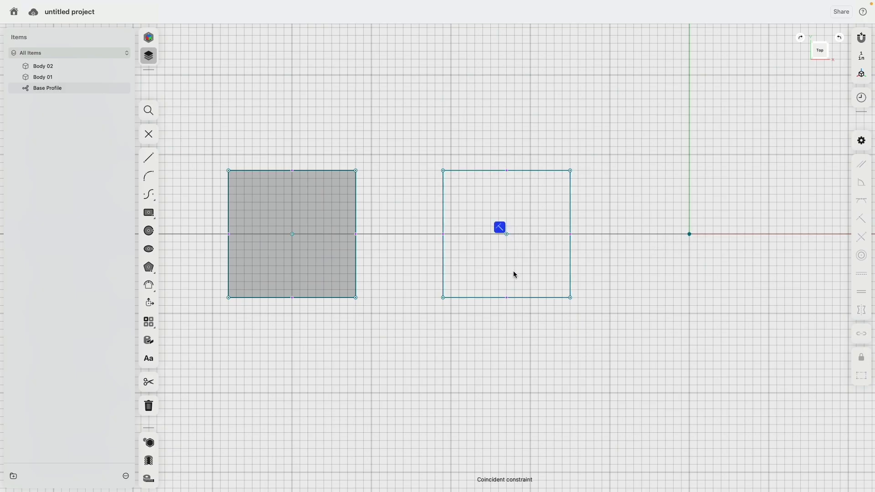
pyautogui.moveTo(506, 233); pyautogui.dragTo(531, 237)
pyautogui.click(536, 358)
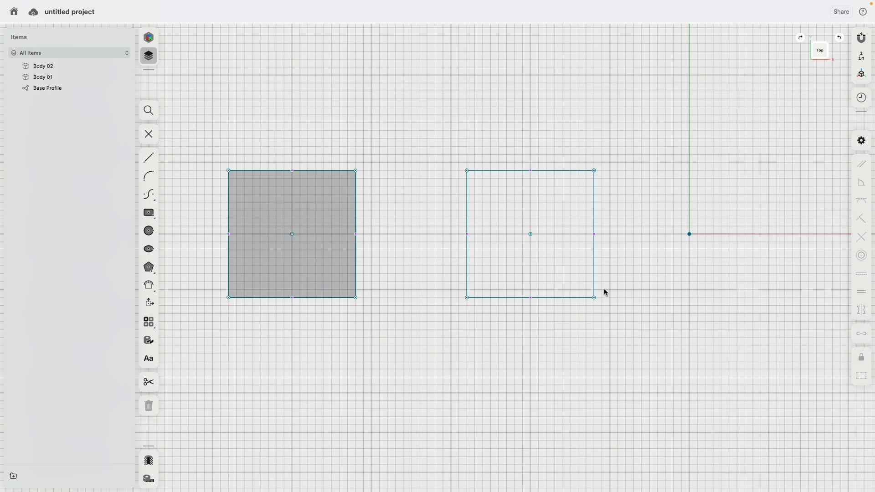
# Extrude the second square profile upward 2 in to form another base slab
pyautogui.moveTo(619, 402)
pyautogui.mouseDown(button='right')
pyautogui.moveTo(557, 332)
pyautogui.moveTo(545, 284)
pyautogui.mouseUp(button='right')
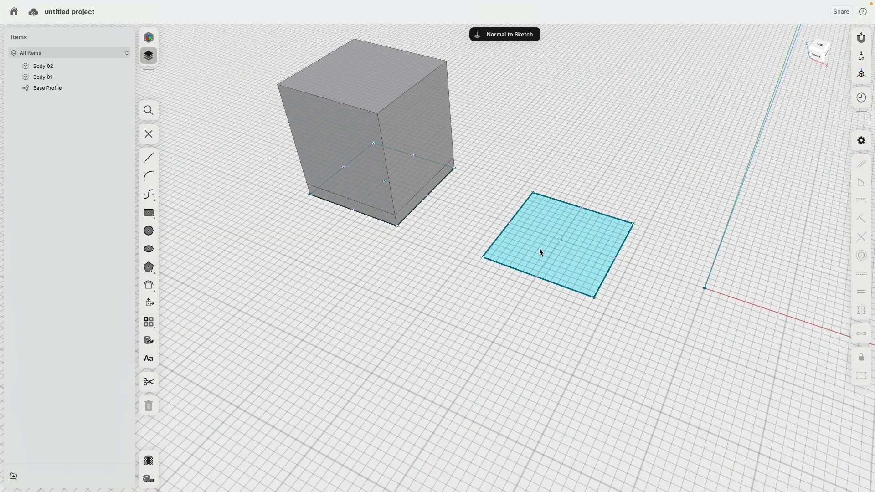
pyautogui.click(541, 253)
pyautogui.click(541, 238)
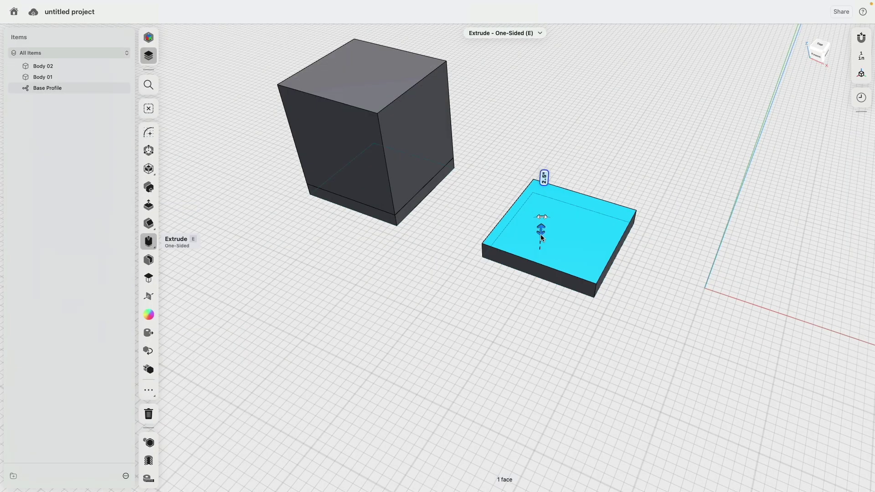
pyautogui.moveTo(540, 236); pyautogui.dragTo(541, 238)
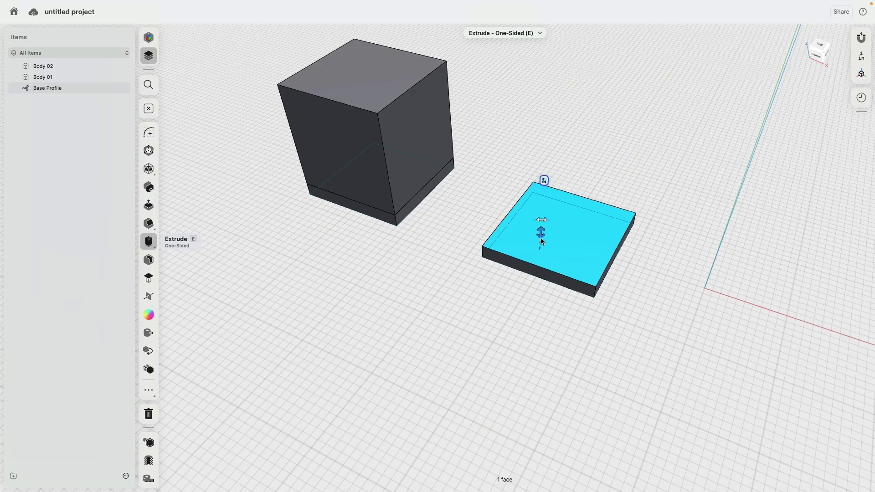
pyautogui.click(421, 349)
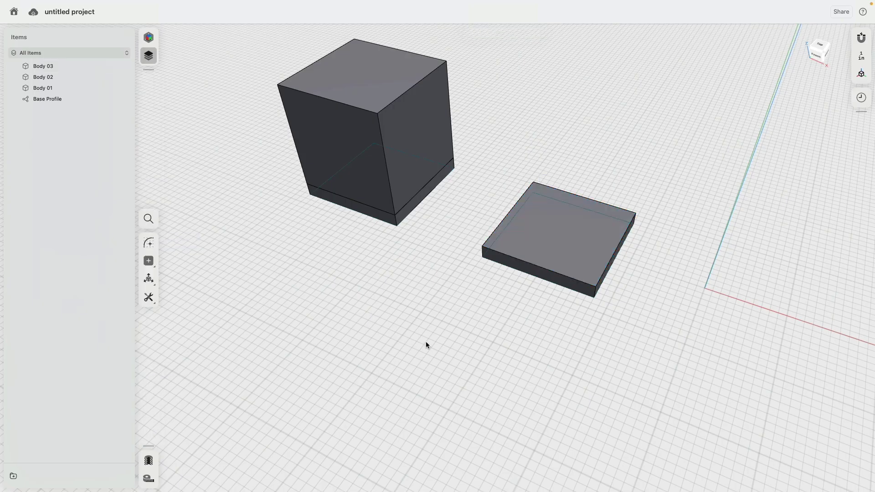
# Extrude the second slab's upper face 16 in as a new body with a -6° taper so it flares outward
pyautogui.click(545, 244)
pyautogui.click(149, 241)
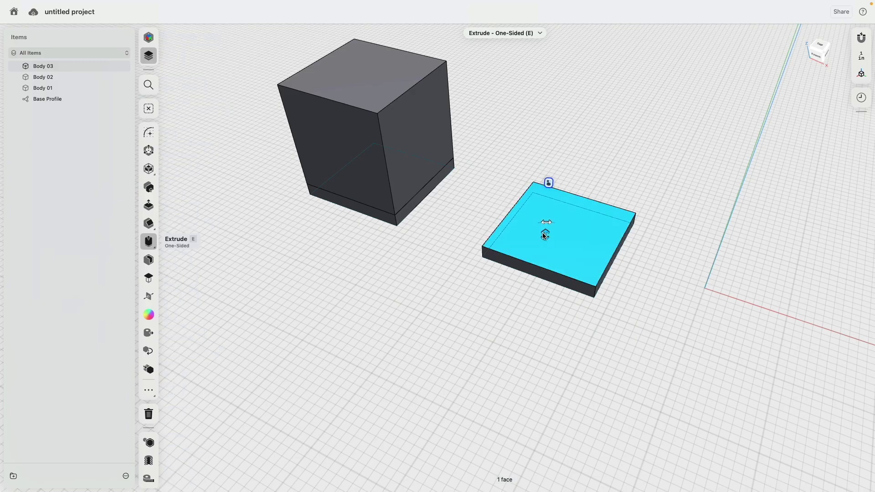
pyautogui.moveTo(545, 235); pyautogui.dragTo(560, 117)
pyautogui.write('16')
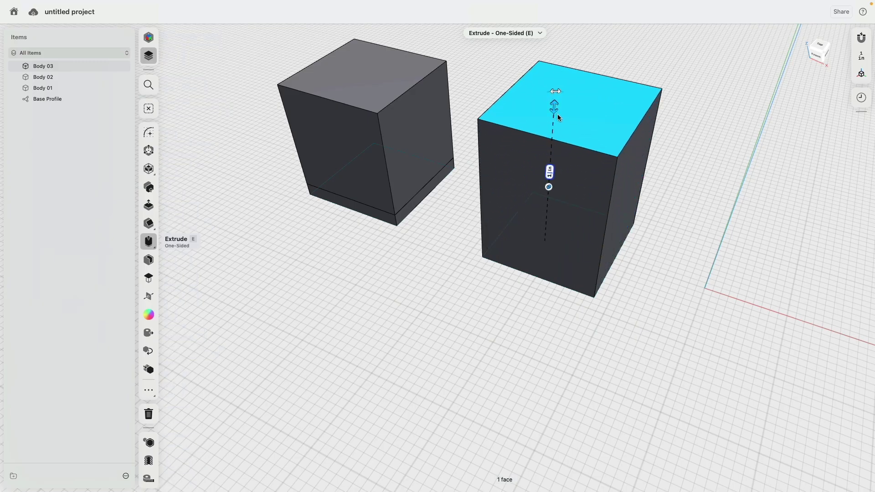
pyautogui.press('Tab')
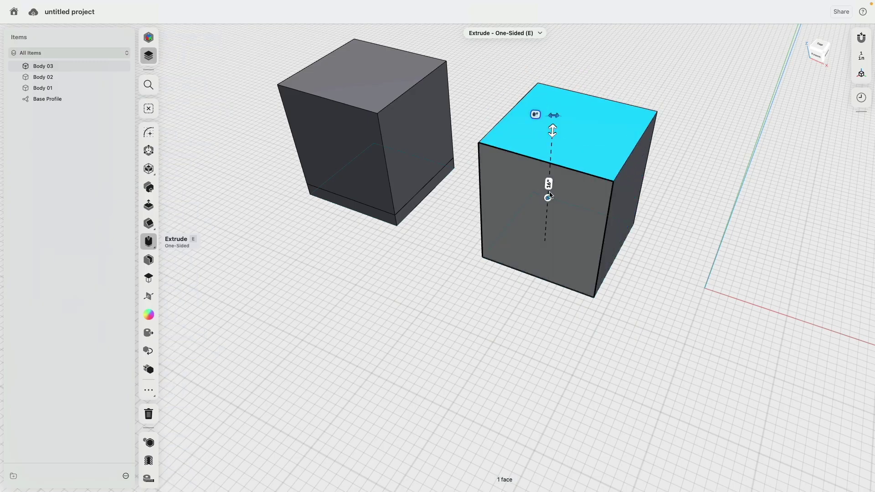
pyautogui.click(548, 198)
pyautogui.click(564, 149)
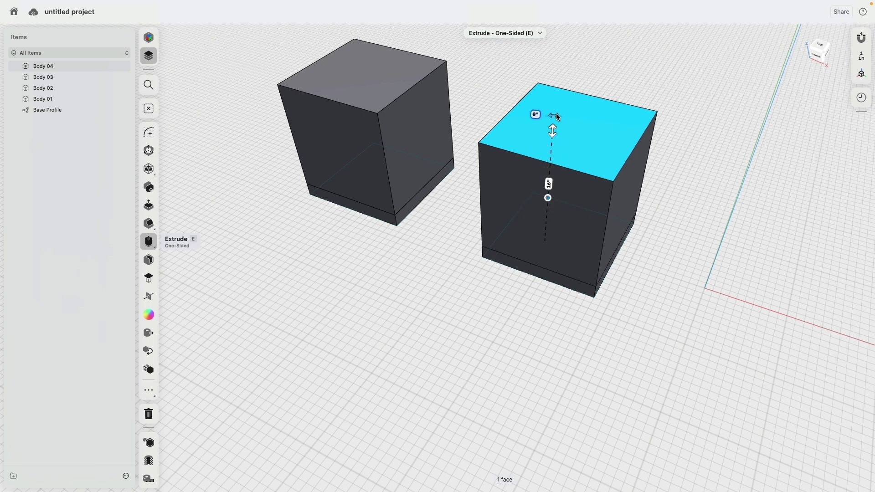
pyautogui.moveTo(559, 116)
pyautogui.mouseDown()
pyautogui.moveTo(567, 118)
pyautogui.moveTo(551, 117)
pyautogui.moveTo(558, 117)
pyautogui.mouseUp()
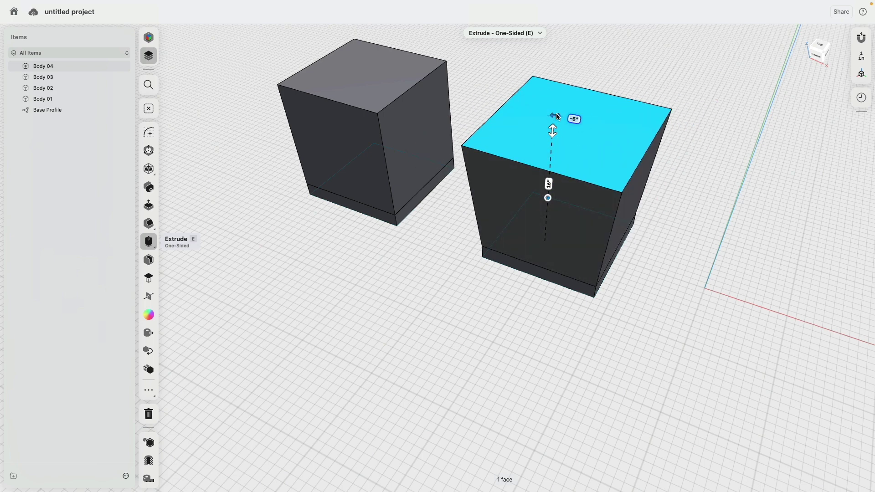
pyautogui.click(493, 345)
# Check the length of the tapered body's front upper edge
pyautogui.moveTo(494, 346)
pyautogui.mouseDown(button='right')
pyautogui.moveTo(521, 313)
pyautogui.moveTo(542, 316)
pyautogui.moveTo(488, 327)
pyautogui.moveTo(565, 317)
pyautogui.moveTo(493, 324)
pyautogui.moveTo(497, 340)
pyautogui.mouseUp(button='right')
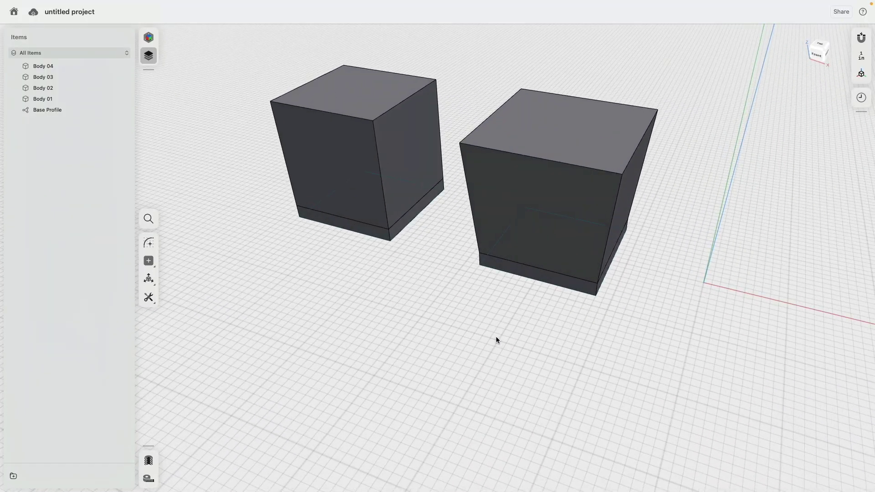
pyautogui.click(540, 157)
pyautogui.press('f')
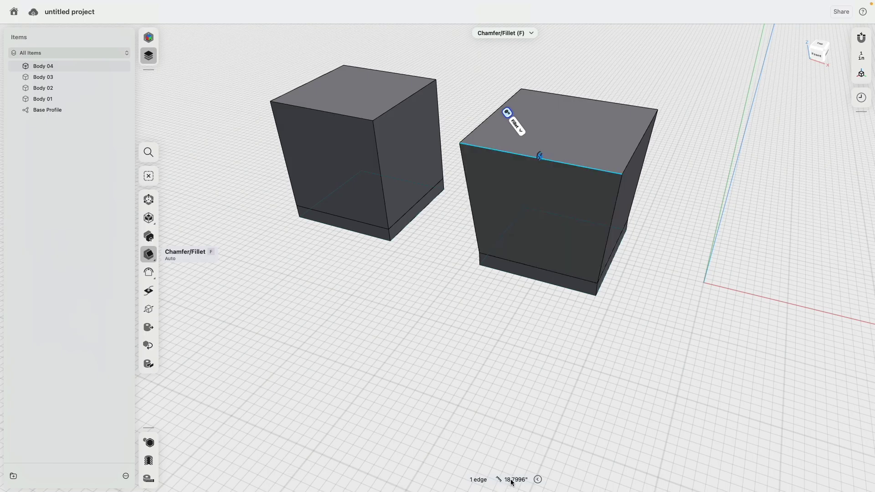
pyautogui.press('Escape')
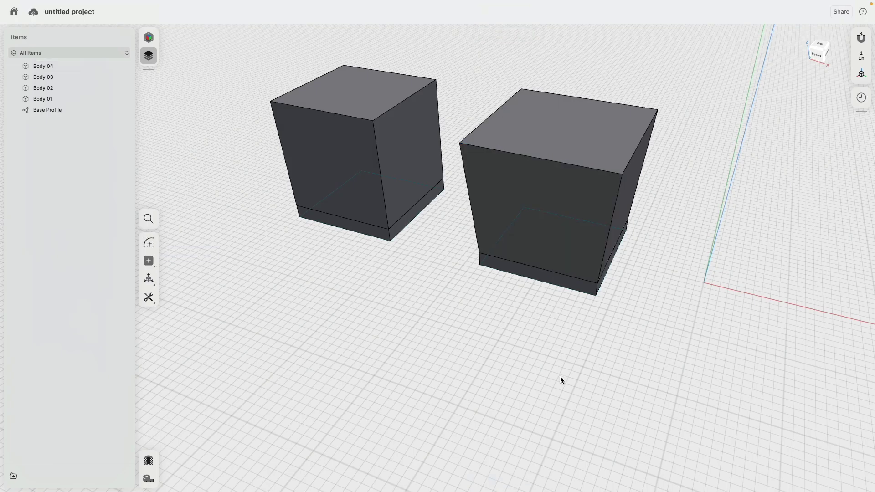
# Offset all four side faces of the tapered stool's base slab inward by 1 in
pyautogui.click(538, 275)
pyautogui.moveTo(614, 354); pyautogui.dragTo(563, 335, button='right')
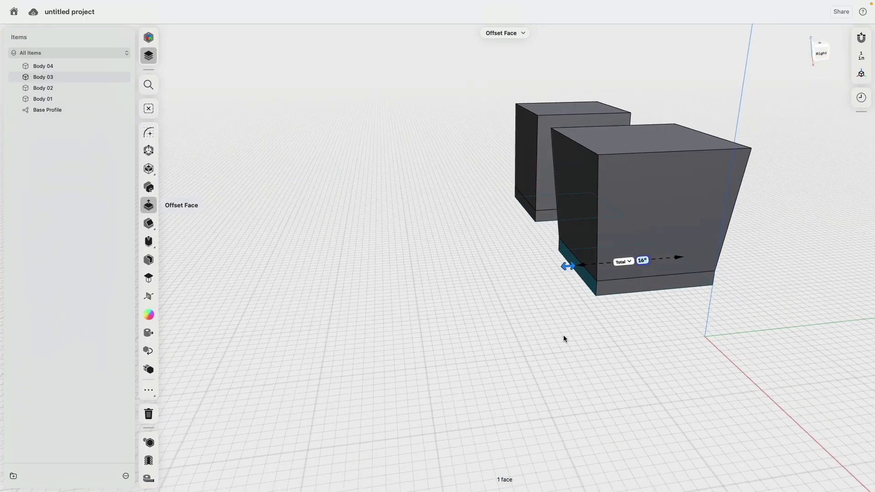
pyautogui.click(626, 292)
pyautogui.moveTo(642, 302); pyautogui.dragTo(412, 350, button='right')
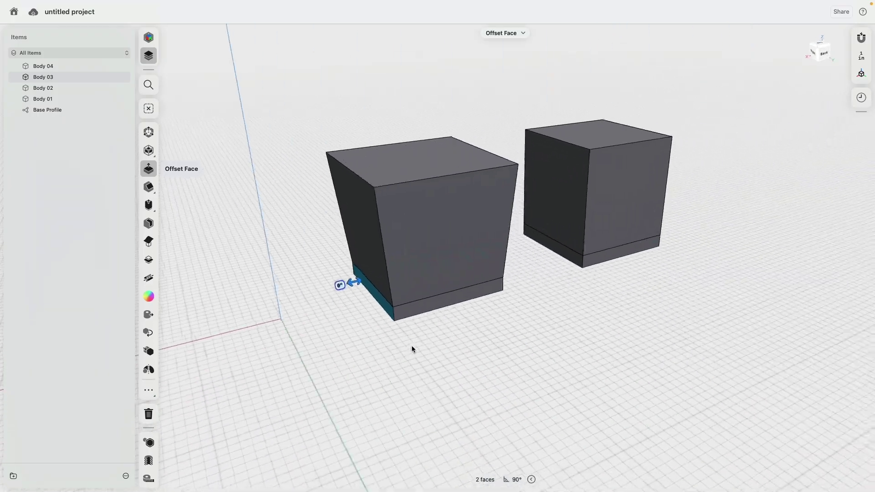
pyautogui.click(461, 299)
pyautogui.moveTo(554, 293); pyautogui.dragTo(496, 299, button='right')
pyautogui.click(517, 276)
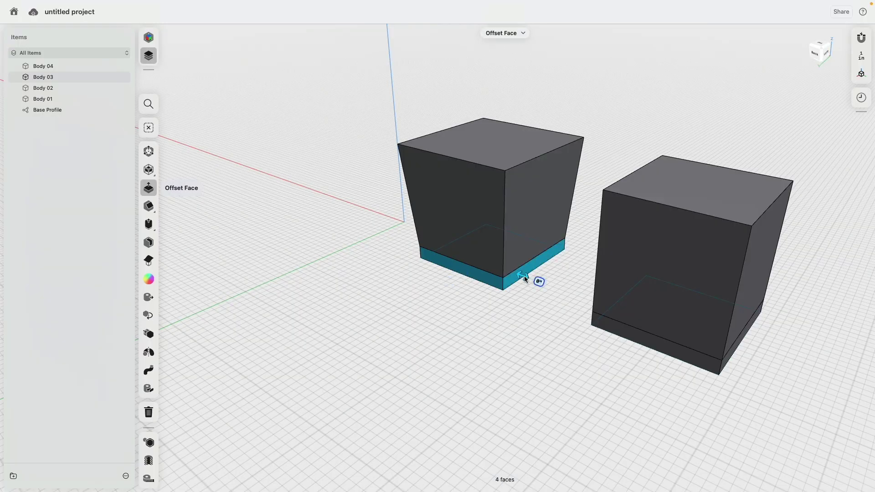
pyautogui.moveTo(526, 279); pyautogui.dragTo(522, 278)
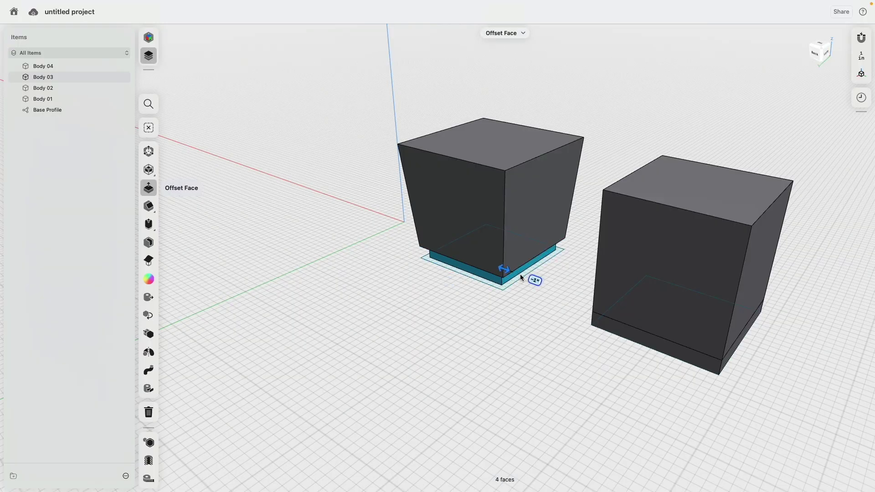
pyautogui.click(459, 353)
pyautogui.moveTo(459, 354); pyautogui.dragTo(614, 344, button='right')
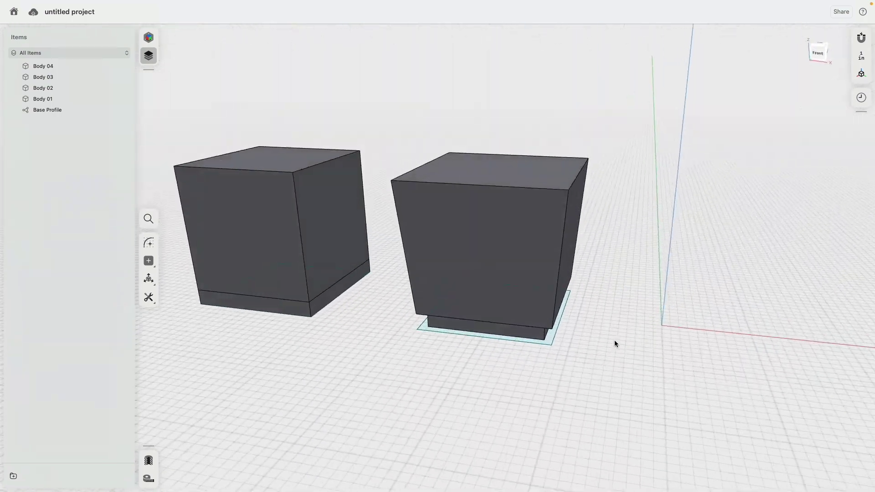
# Copy the tapered body together with its recessed base 26.5 in along the X axis
pyautogui.moveTo(413, 344); pyautogui.dragTo(500, 312, button='right')
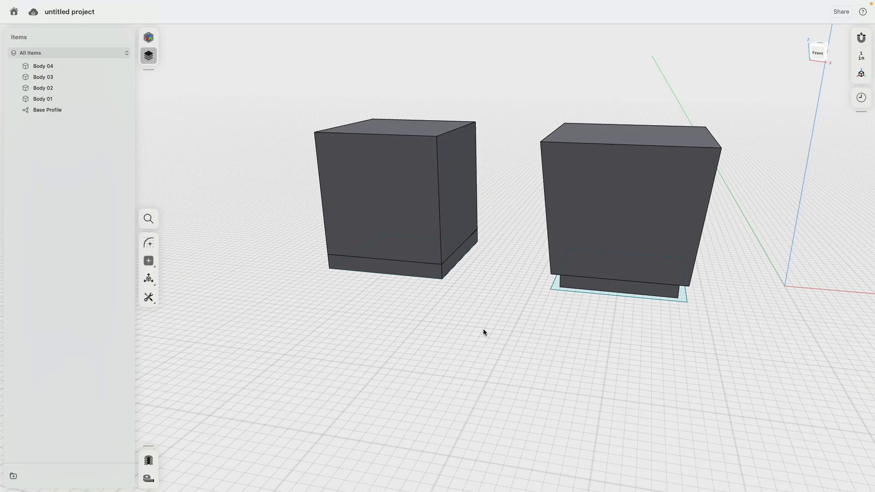
pyautogui.moveTo(483, 329); pyautogui.dragTo(397, 322, button='middle')
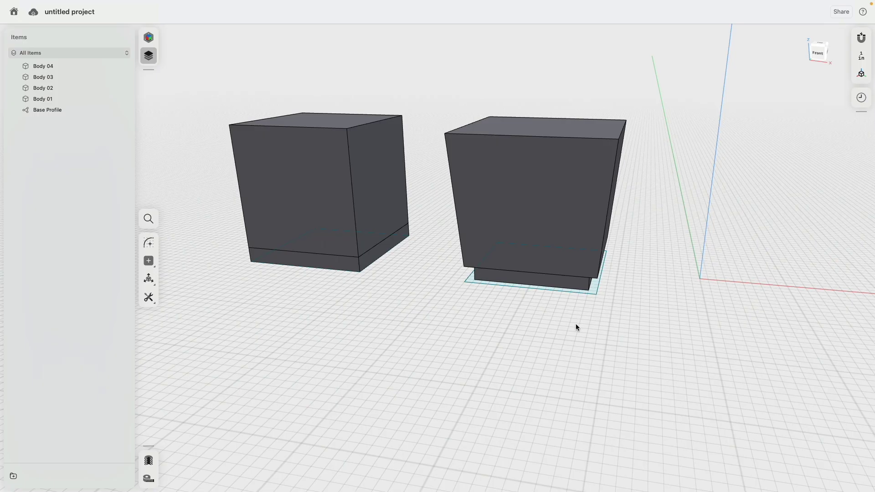
pyautogui.moveTo(575, 327); pyautogui.dragTo(491, 314, button='right')
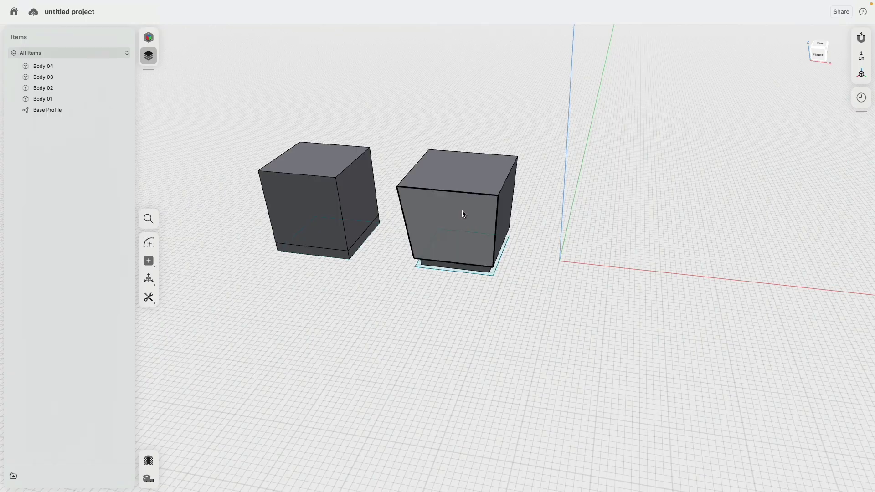
pyautogui.doubleClick(454, 227)
pyautogui.press('m')
pyautogui.scroll(10, 494, 295)
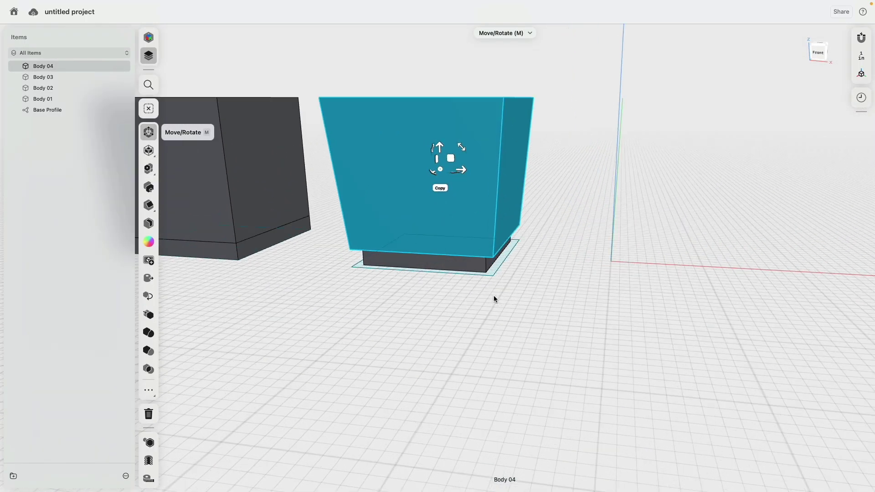
pyautogui.click(447, 256)
pyautogui.scroll(-10, 468, 318)
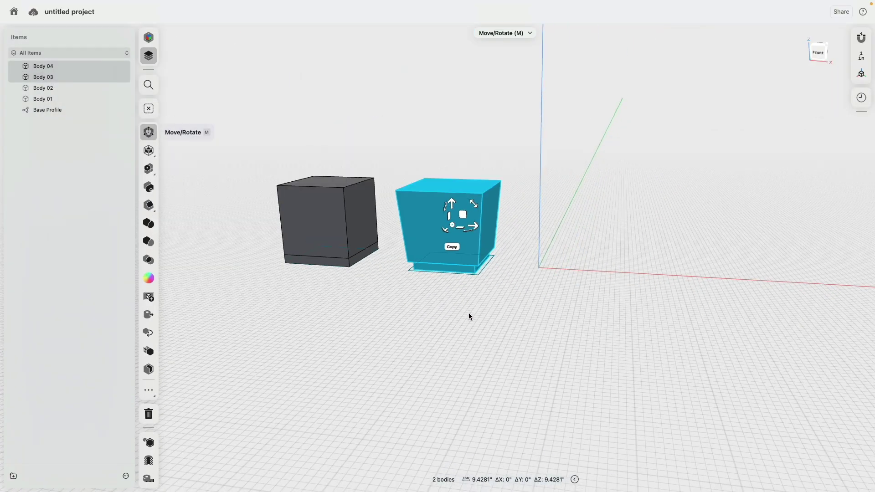
pyautogui.moveTo(467, 319); pyautogui.dragTo(475, 345, button='right')
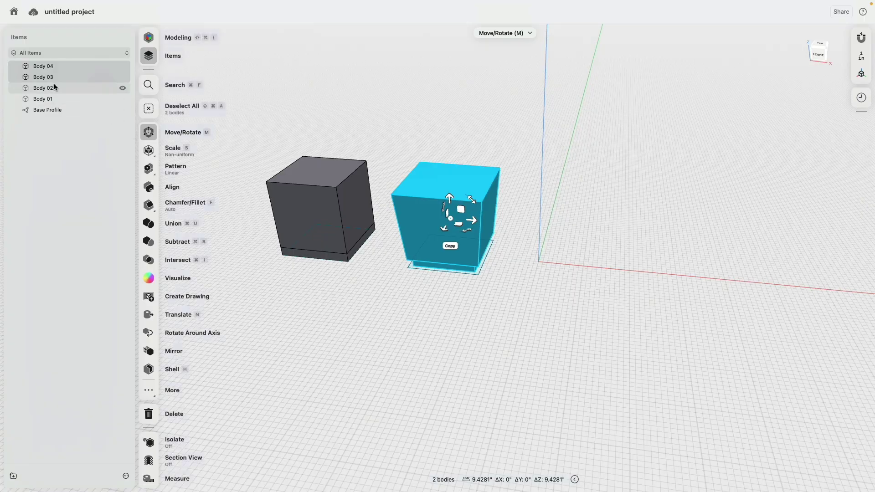
pyautogui.click(451, 246)
pyautogui.click(818, 56)
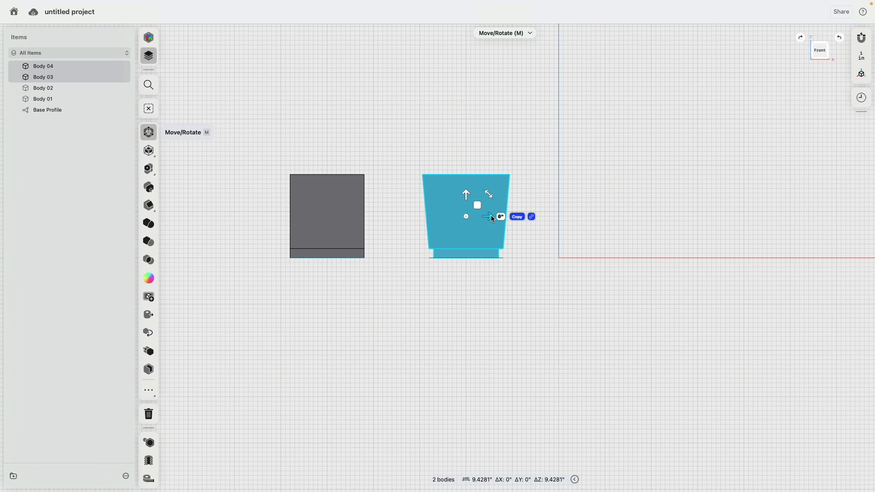
pyautogui.moveTo(492, 219); pyautogui.dragTo(614, 218)
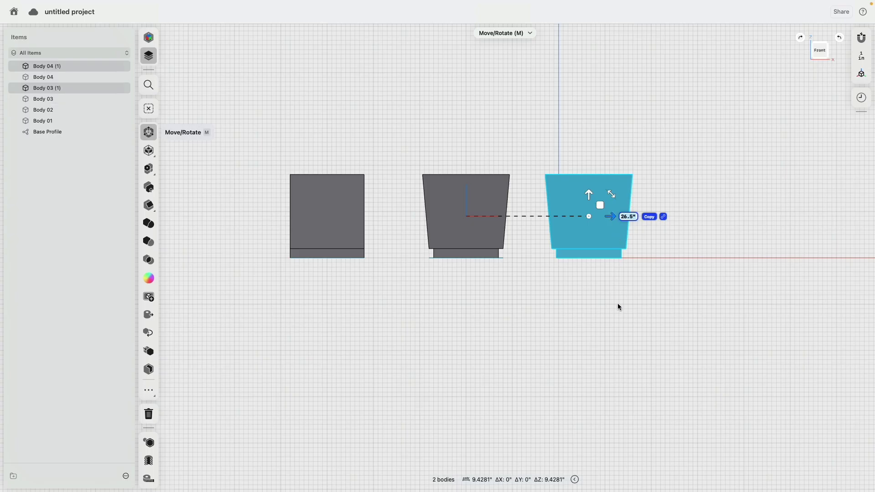
pyautogui.click(618, 304)
# Tilt the copied stool's top face downward toward the front by rotating it around its rear upper edge
pyautogui.moveTo(683, 184); pyautogui.dragTo(621, 250, button='right')
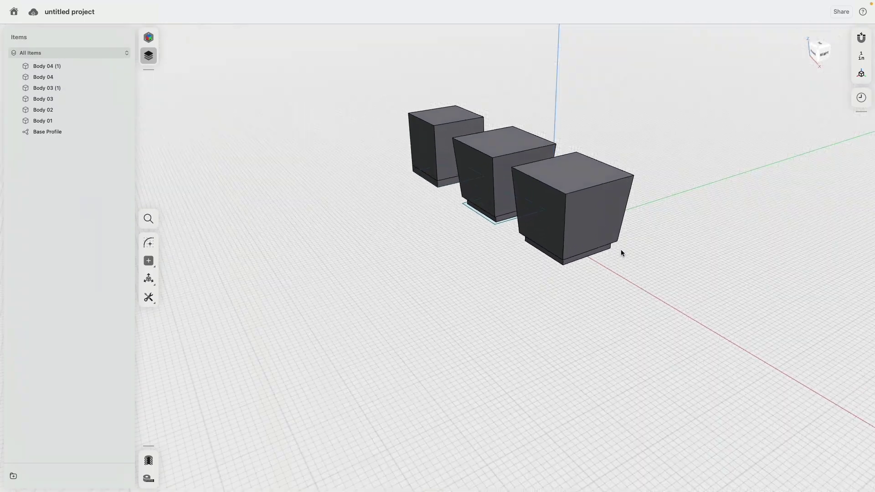
pyautogui.click(592, 171)
pyautogui.scroll(4, 606, 156)
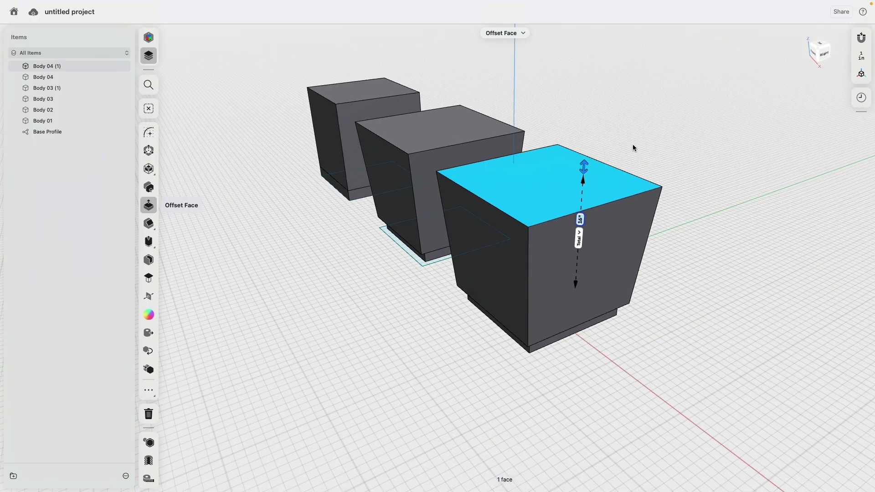
pyautogui.click(626, 173)
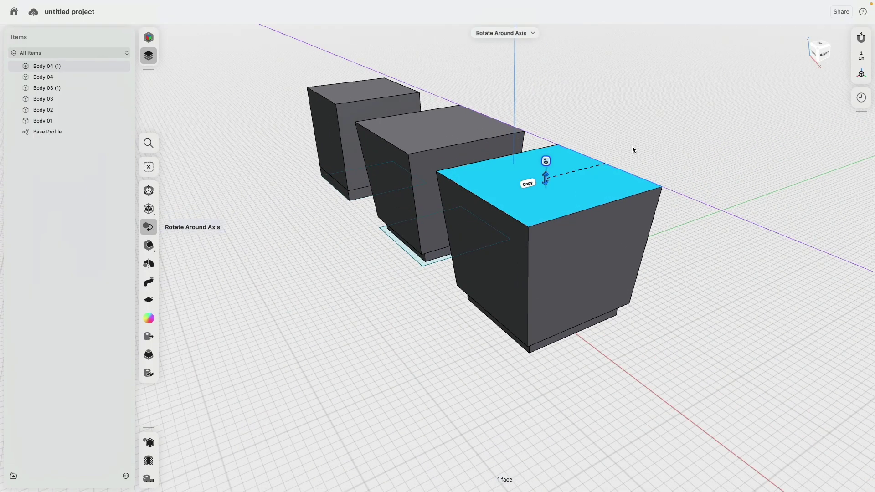
pyautogui.moveTo(632, 146); pyautogui.dragTo(599, 127, button='right')
pyautogui.moveTo(538, 166)
pyautogui.mouseDown()
pyautogui.moveTo(538, 155)
pyautogui.moveTo(539, 175)
pyautogui.mouseUp()
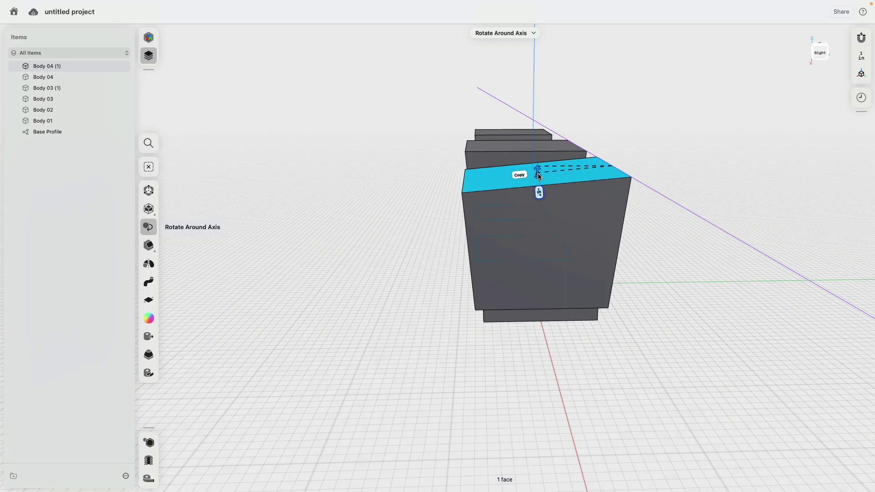
pyautogui.moveTo(537, 173)
pyautogui.mouseDown()
pyautogui.moveTo(546, 132)
pyautogui.moveTo(544, 185)
pyautogui.moveTo(549, 122)
pyautogui.moveTo(547, 182)
pyautogui.mouseUp()
pyautogui.moveTo(378, 187); pyautogui.dragTo(439, 210, button='right')
# Undo the tilt of the copied stool's top face
pyautogui.click(415, 221)
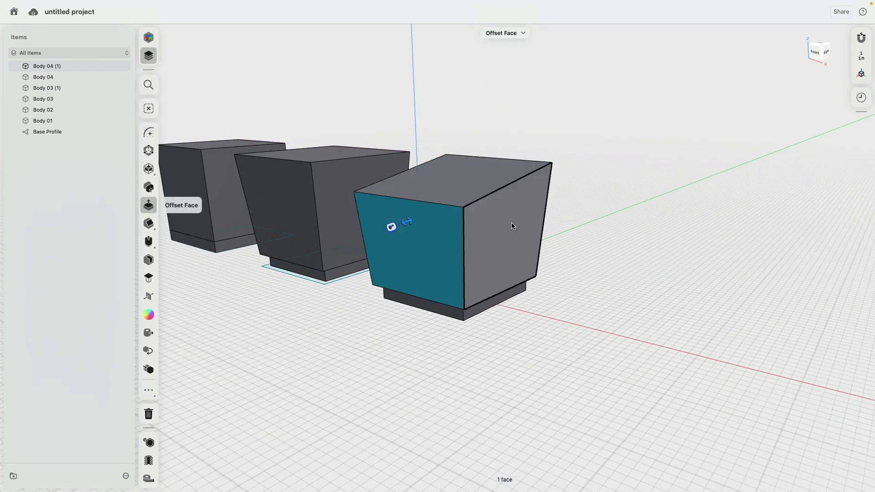
pyautogui.click(511, 222)
pyautogui.click(453, 226)
pyautogui.click(729, 132)
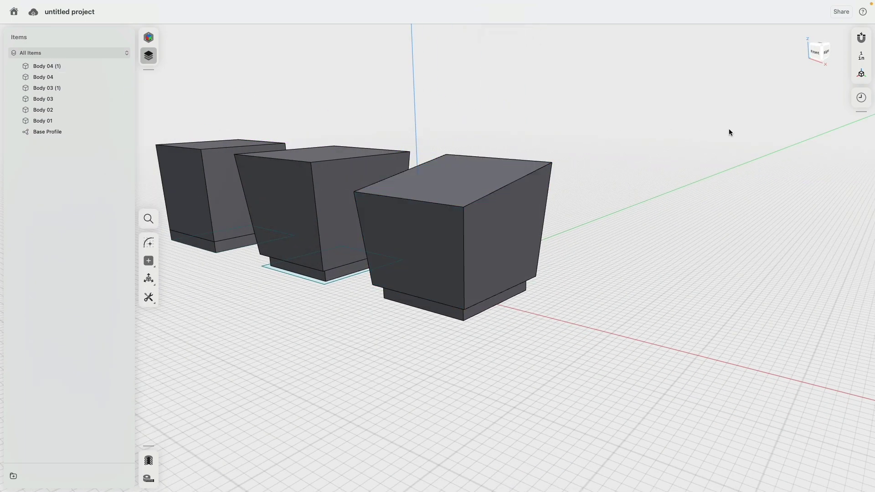
pyautogui.moveTo(595, 135); pyautogui.dragTo(621, 138, button='right')
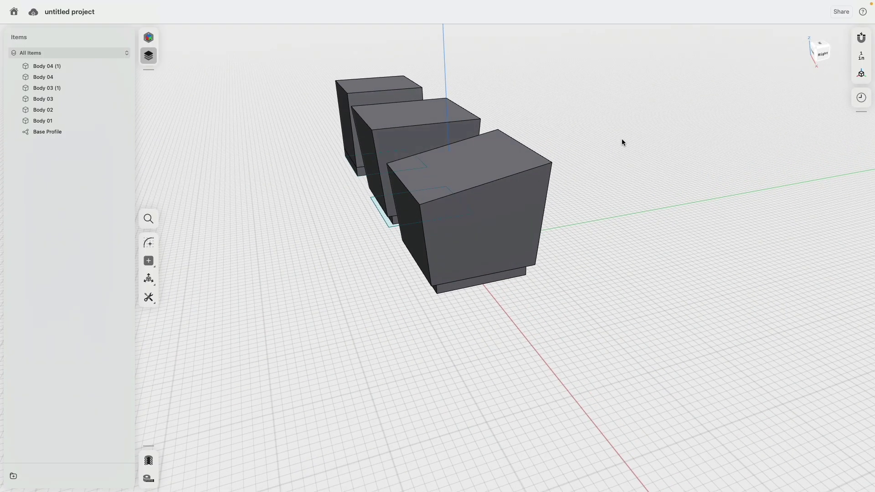
pyautogui.press('super+z')
pyautogui.press('super+z')
# Rotate the copied stool's top face around its rear upper edge so the seat slopes down toward the front
pyautogui.click(503, 142)
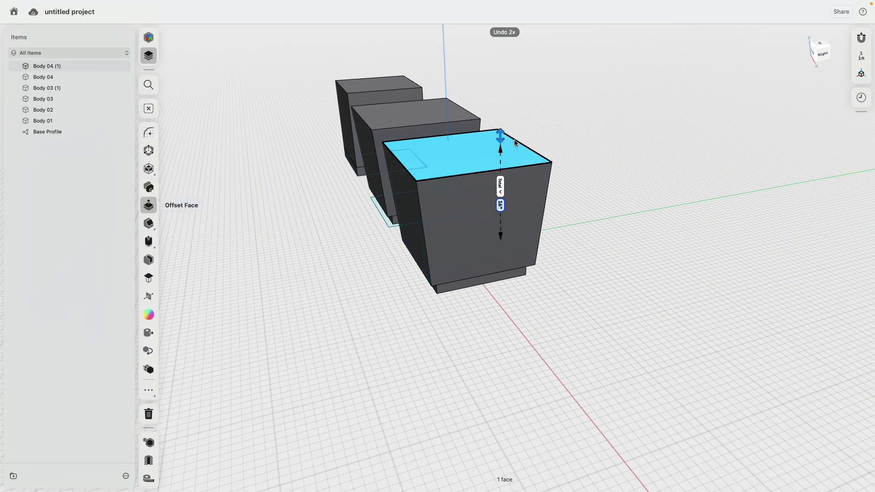
pyautogui.press('r')
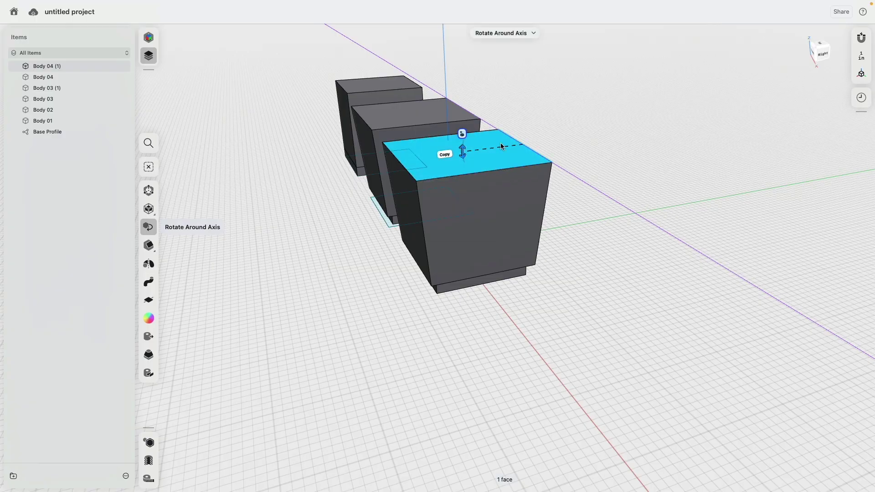
pyautogui.moveTo(462, 152); pyautogui.dragTo(463, 160)
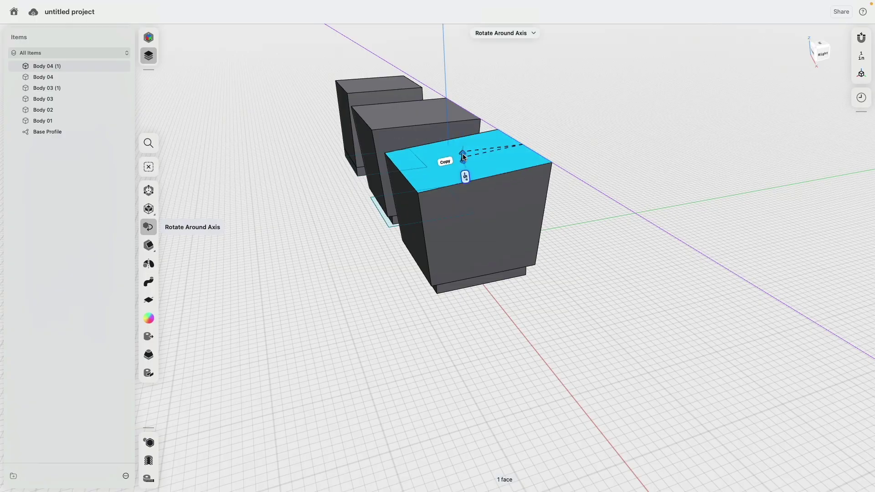
pyautogui.hscroll(10, 564, 90)
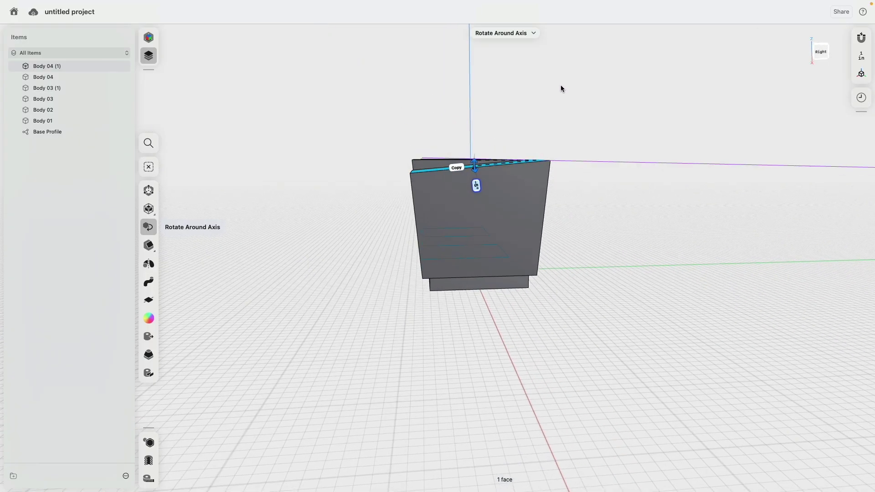
pyautogui.hscroll(-10, 563, 89)
pyautogui.press('Escape')
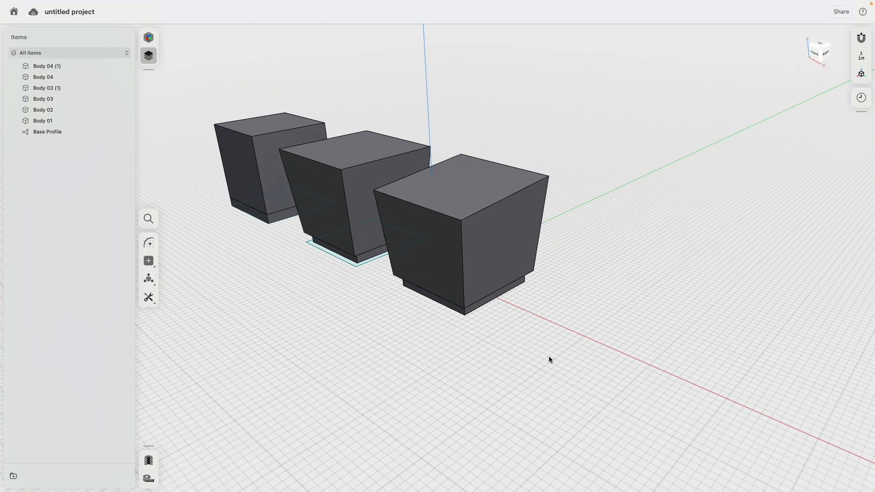
# Copy the sloped stool's body and base along the X axis to make a fourth stool
pyautogui.click(446, 289)
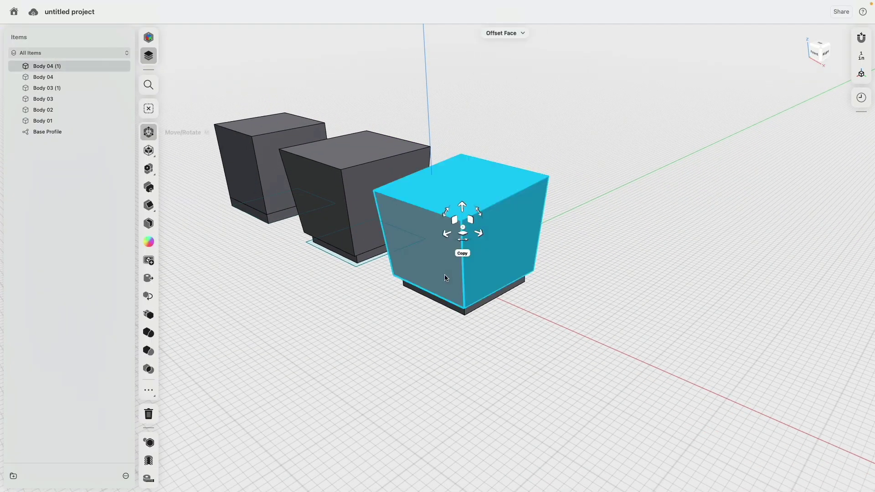
pyautogui.click(464, 313)
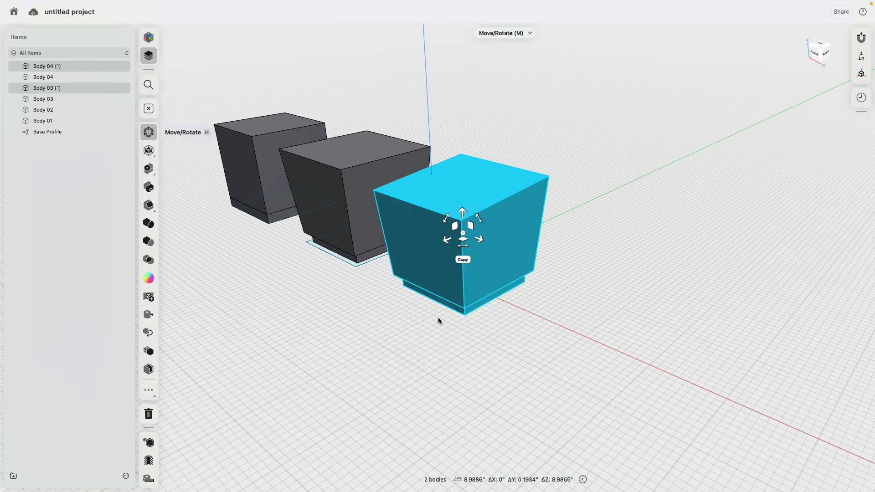
pyautogui.click(814, 57)
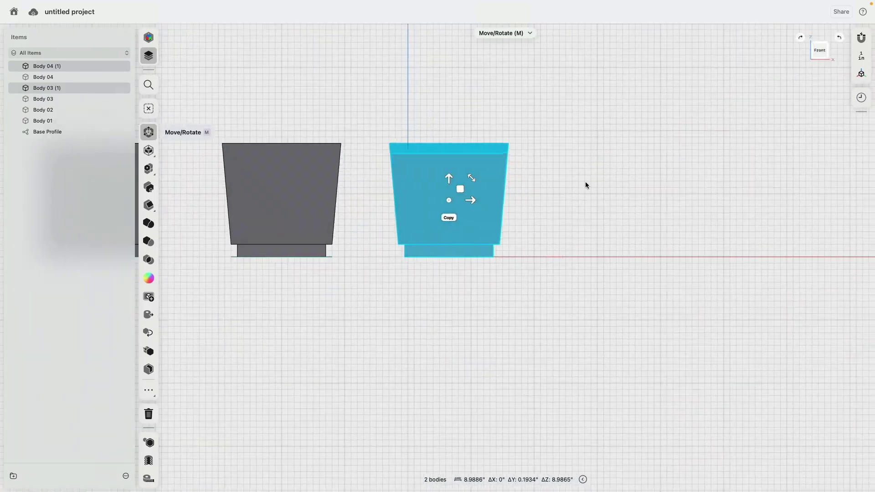
pyautogui.moveTo(585, 186); pyautogui.dragTo(445, 187, button='middle')
pyautogui.click(311, 222)
pyautogui.moveTo(332, 204); pyautogui.dragTo(487, 208)
pyautogui.click(603, 136)
# Rotate the fourth stool's top face around its left upper edge so it slopes down toward the right
pyautogui.moveTo(602, 136); pyautogui.dragTo(547, 177, button='right')
pyautogui.click(400, 159)
pyautogui.click(394, 154)
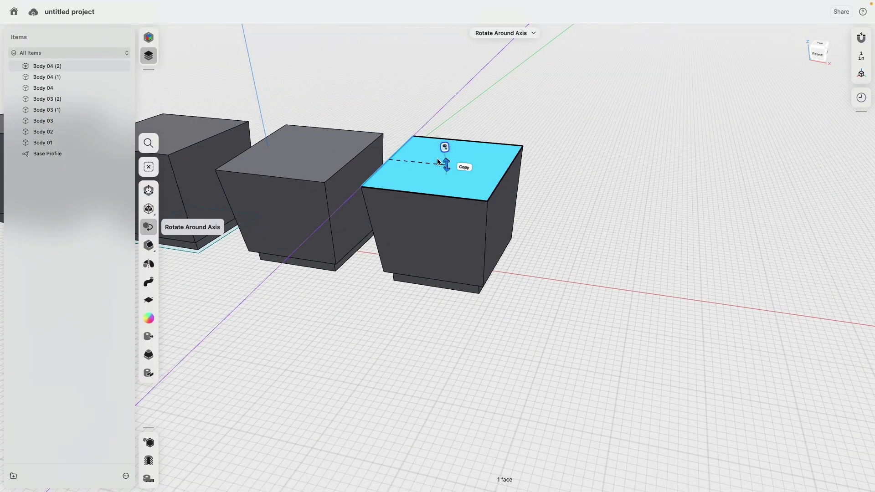
pyautogui.moveTo(448, 169); pyautogui.dragTo(448, 171)
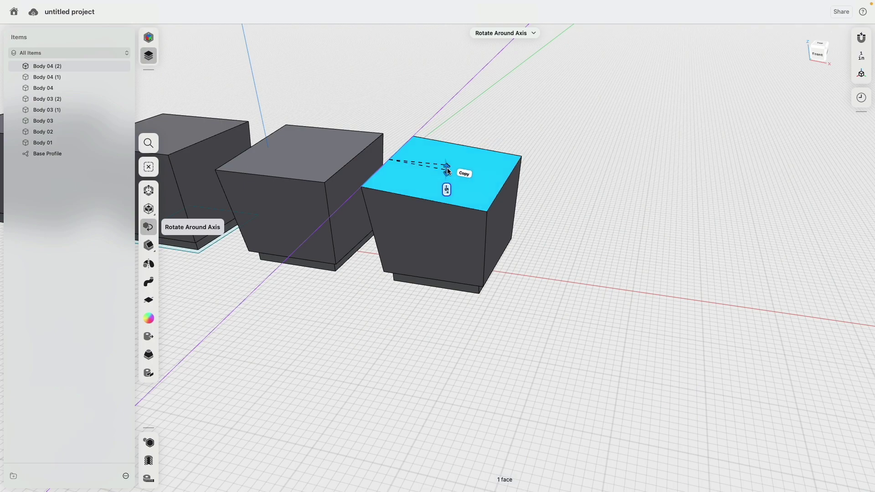
pyautogui.click(581, 160)
pyautogui.moveTo(587, 182); pyautogui.dragTo(529, 229, button='right')
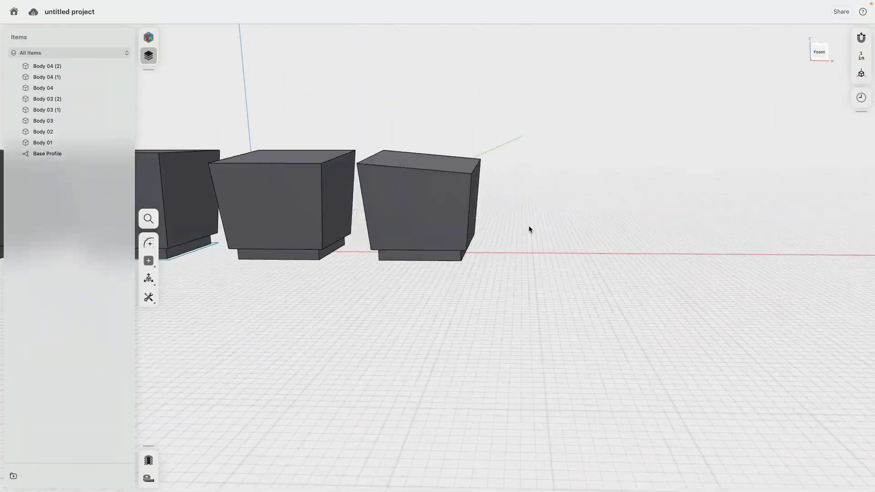
pyautogui.click(302, 157)
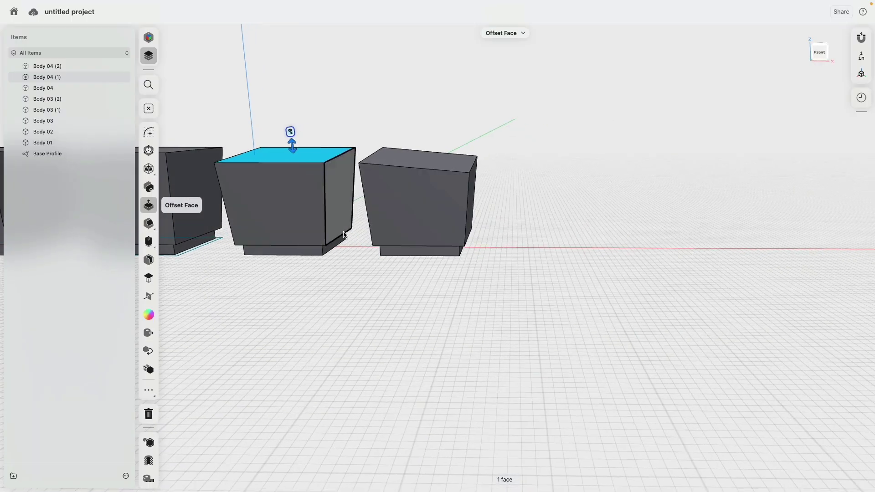
pyautogui.moveTo(344, 234); pyautogui.dragTo(552, 250, button='right')
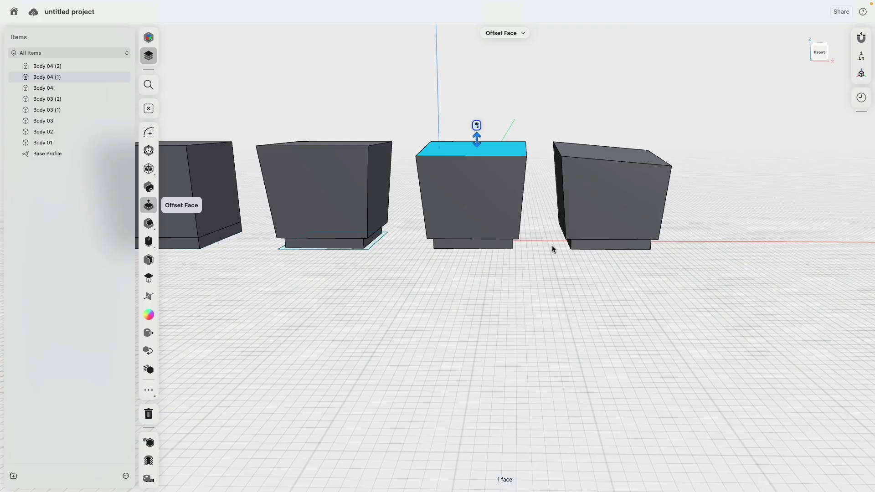
pyautogui.click(552, 265)
pyautogui.moveTo(617, 289); pyautogui.dragTo(560, 289, button='right')
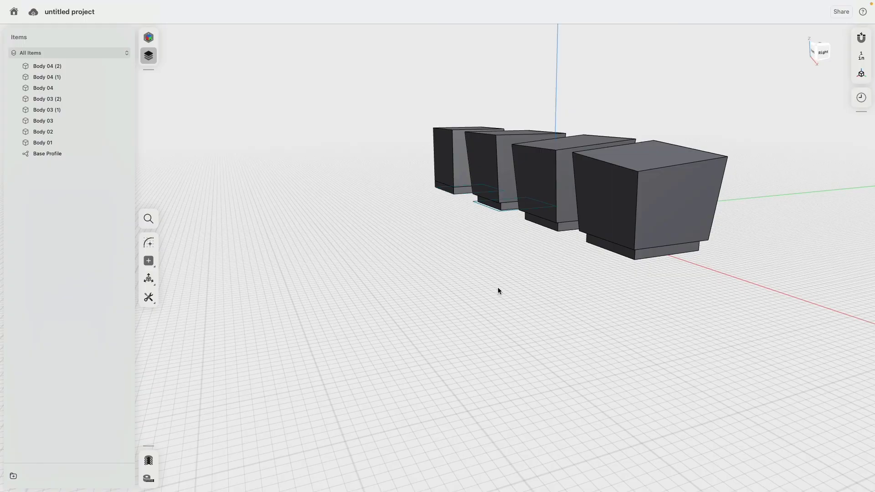
pyautogui.moveTo(498, 289)
pyautogui.mouseDown(button='right')
pyautogui.moveTo(537, 306)
pyautogui.moveTo(507, 279)
pyautogui.mouseUp(button='right')
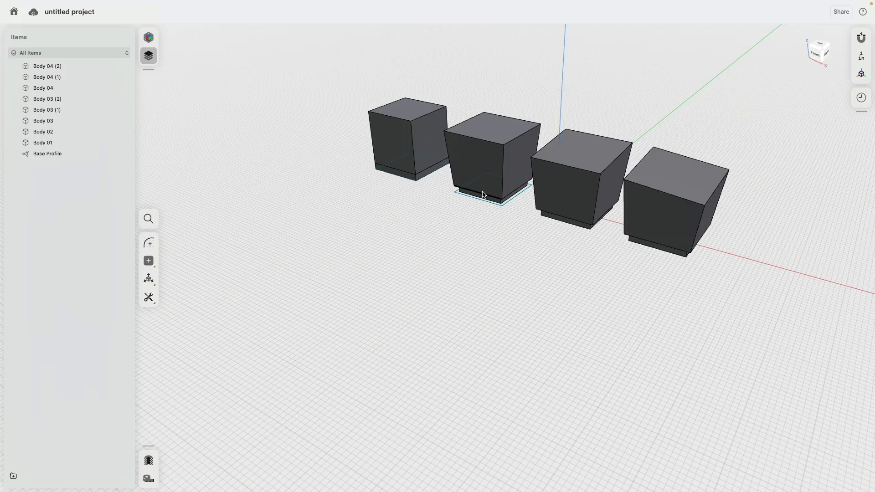
# Copy the flat-topped tapered stool's body and recessed base along the X axis to the far end of the row
pyautogui.click(474, 166)
pyautogui.doubleClick(498, 148)
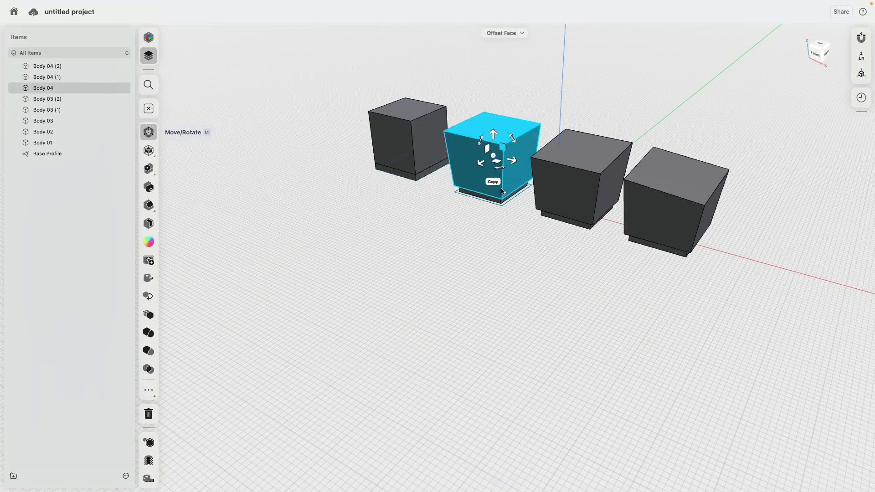
pyautogui.scroll(10, 497, 199)
pyautogui.doubleClick(495, 198)
pyautogui.scroll(-10, 497, 200)
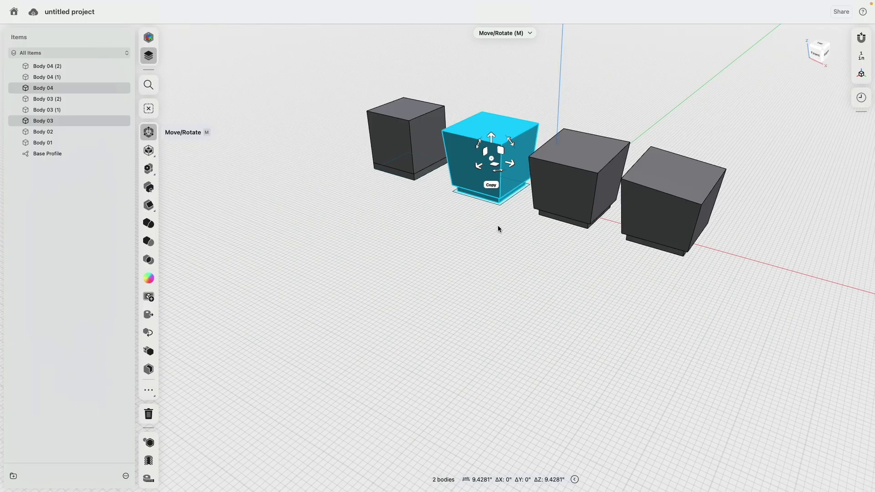
pyautogui.click(815, 55)
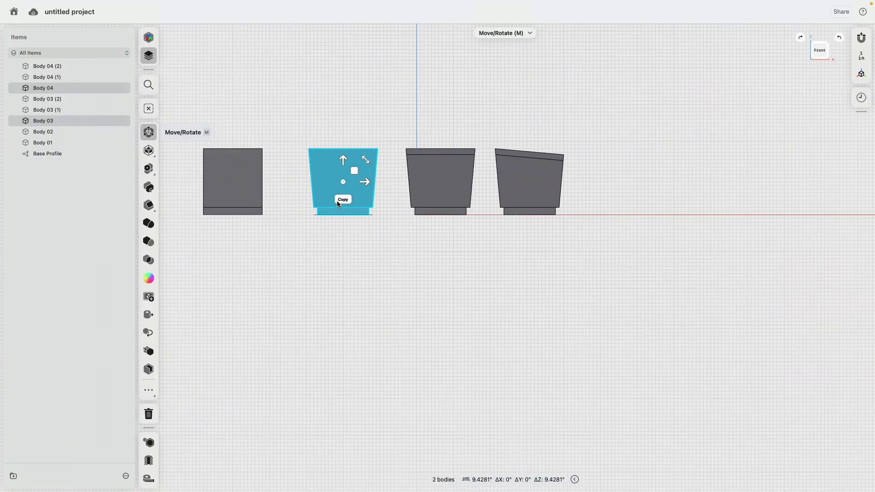
pyautogui.click(343, 199)
pyautogui.moveTo(367, 185); pyautogui.dragTo(647, 196)
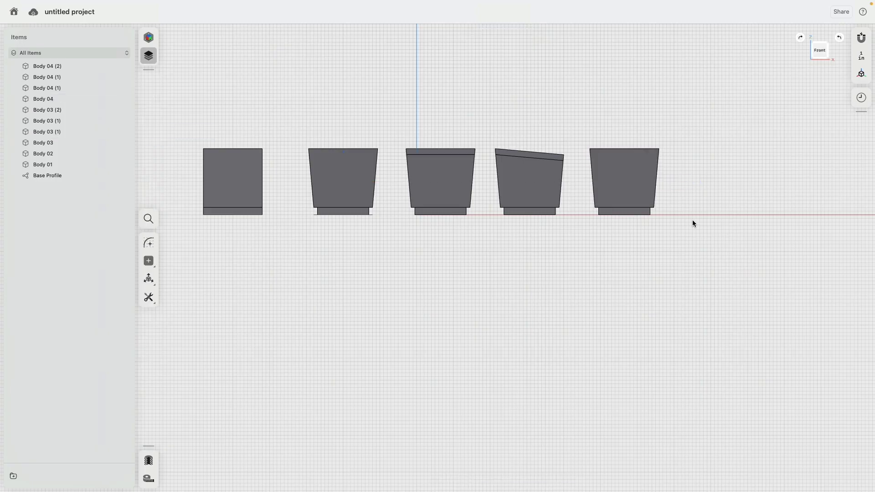
# Shell the new stool's body with its front and back faces removed, leaving an open hollow through it
pyautogui.click(642, 187)
pyautogui.moveTo(736, 162); pyautogui.dragTo(539, 203, button='right')
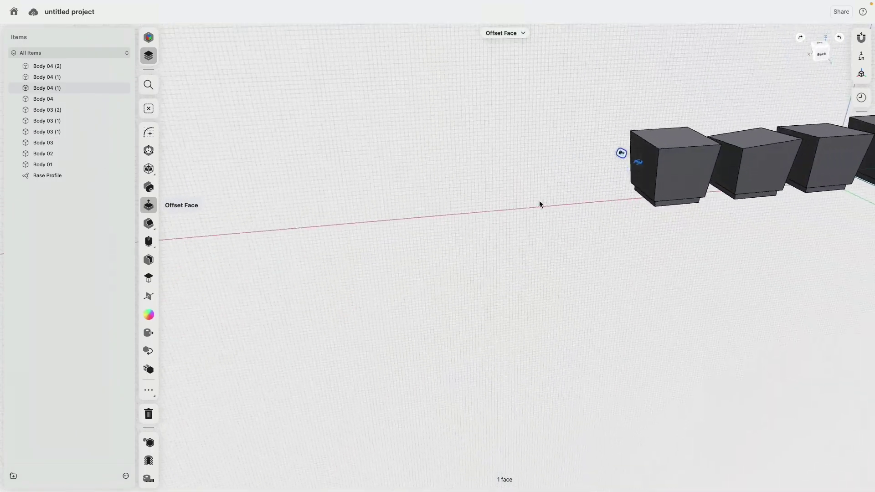
pyautogui.click(683, 187)
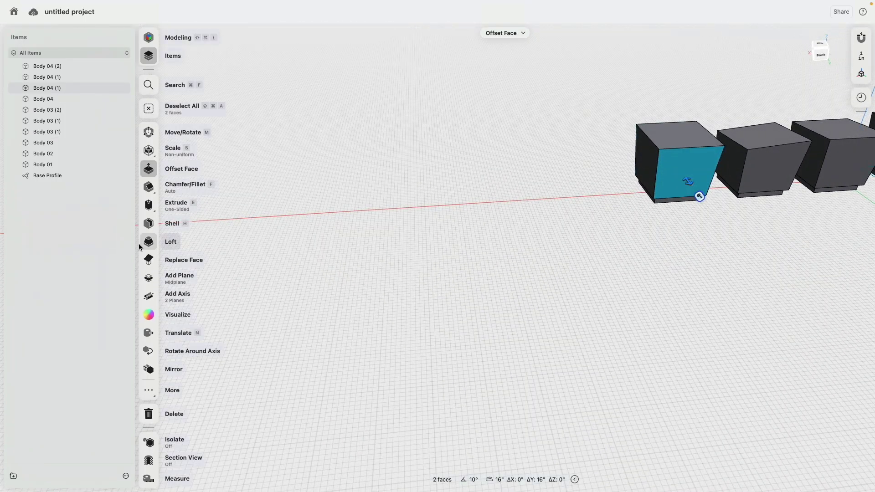
pyautogui.click(148, 223)
pyautogui.scroll(5, 596, 156)
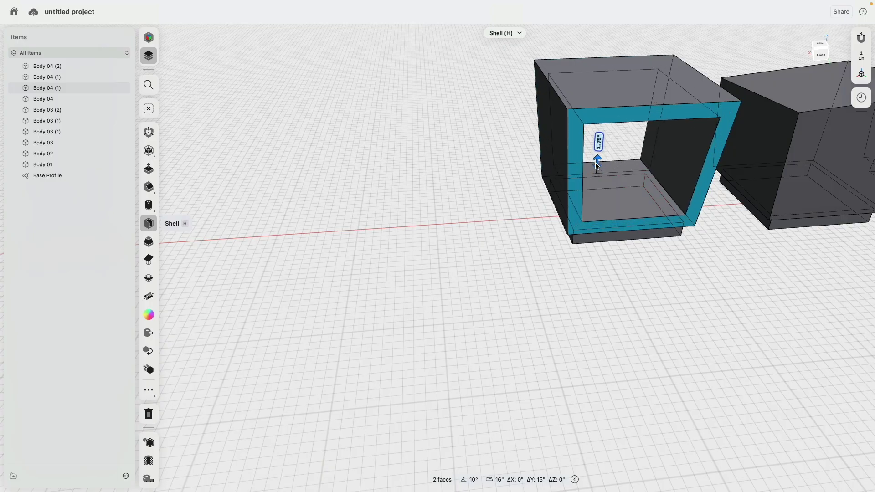
pyautogui.click(590, 255)
pyautogui.moveTo(580, 291); pyautogui.dragTo(647, 278, button='right')
pyautogui.moveTo(523, 298); pyautogui.dragTo(548, 298, button='middle')
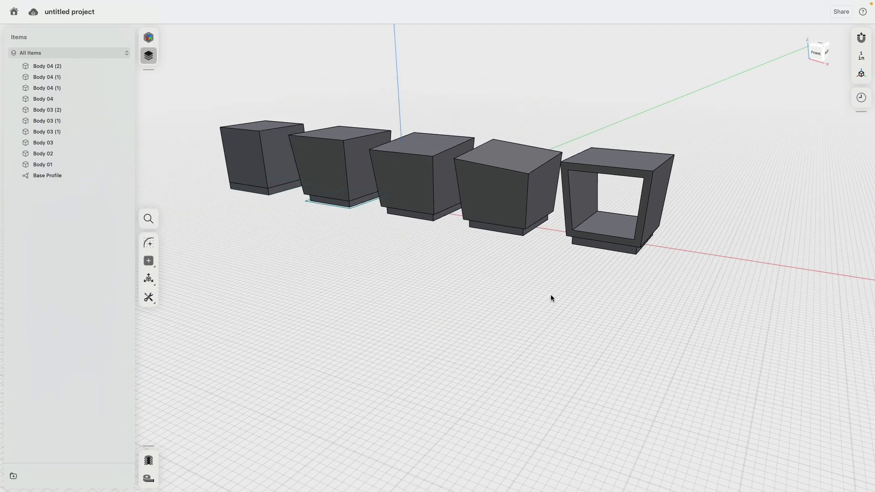
# Set the thickness of Shell 01 to 2 in in the modeling history
pyautogui.click(861, 97)
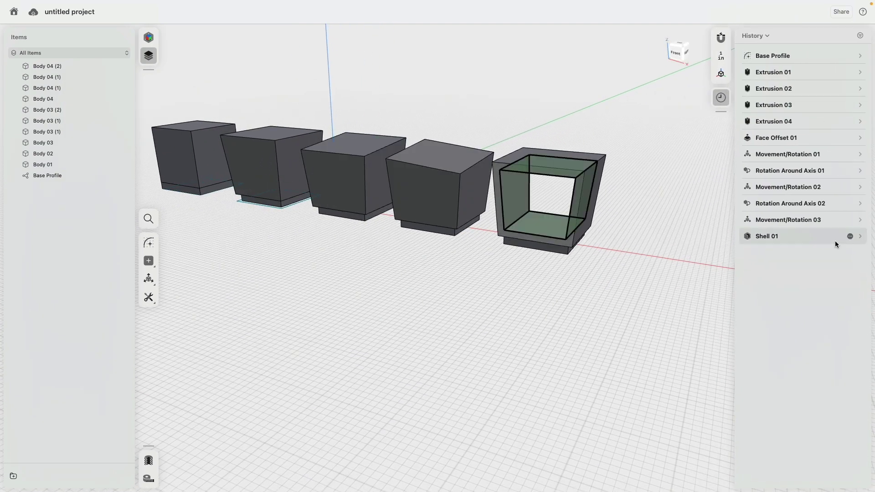
pyautogui.click(859, 237)
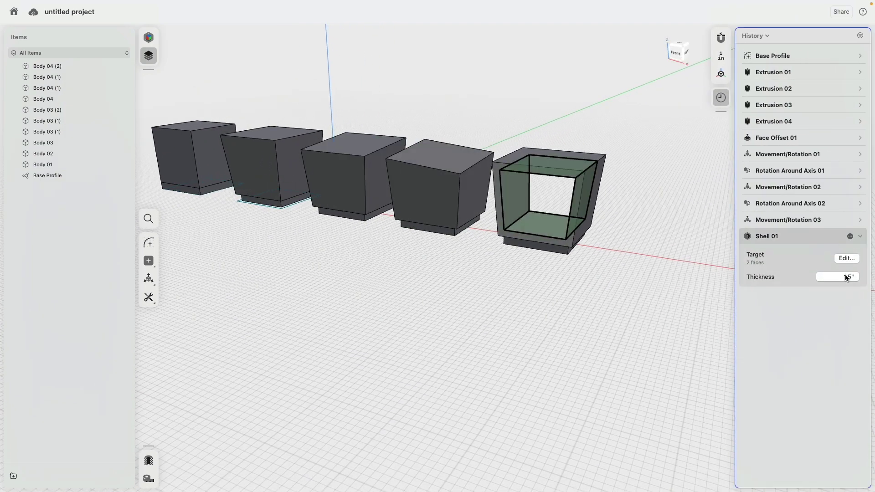
pyautogui.click(845, 276)
pyautogui.write('2')
pyautogui.press('Return')
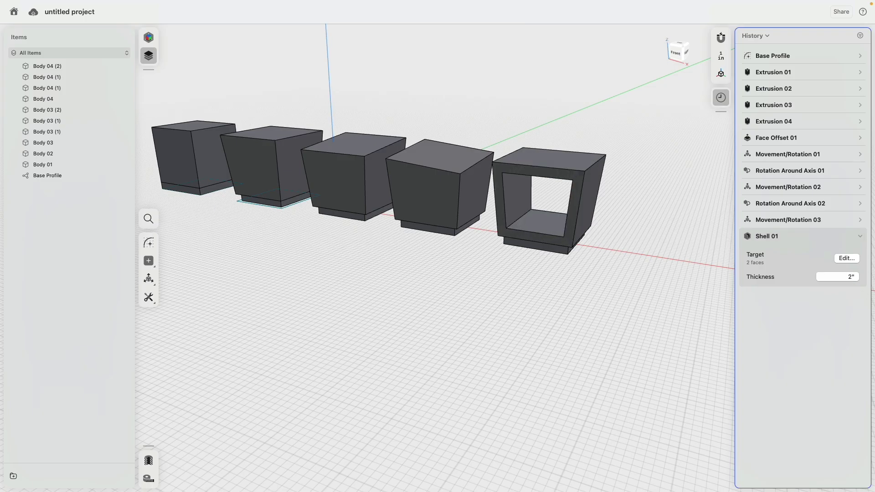
pyautogui.click(860, 236)
pyautogui.moveTo(418, 314); pyautogui.dragTo(482, 327, button='middle')
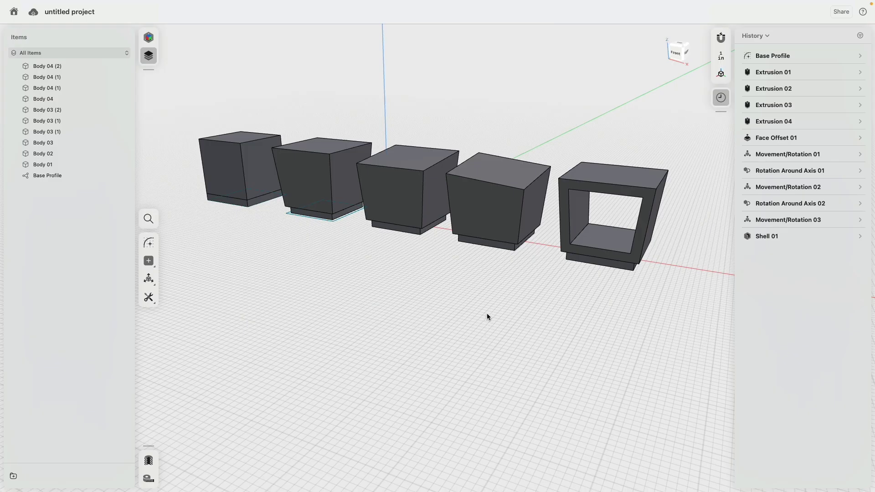
pyautogui.moveTo(486, 313); pyautogui.dragTo(491, 322, button='right')
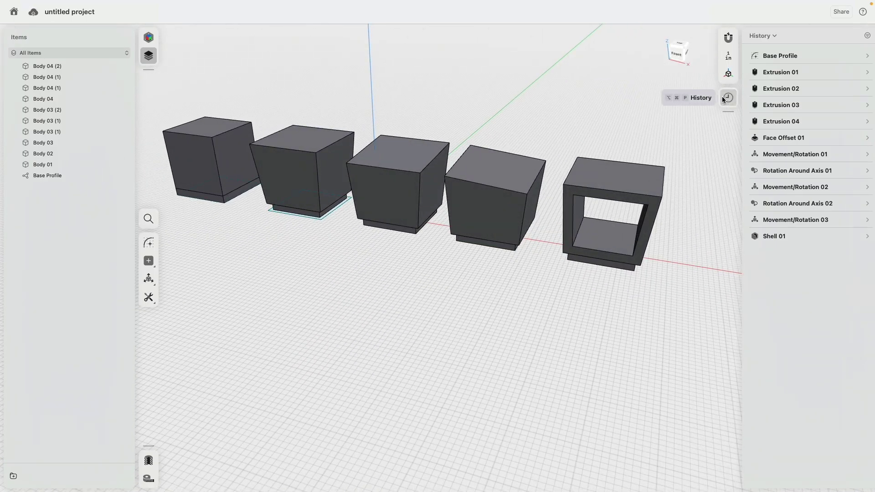
pyautogui.click(721, 98)
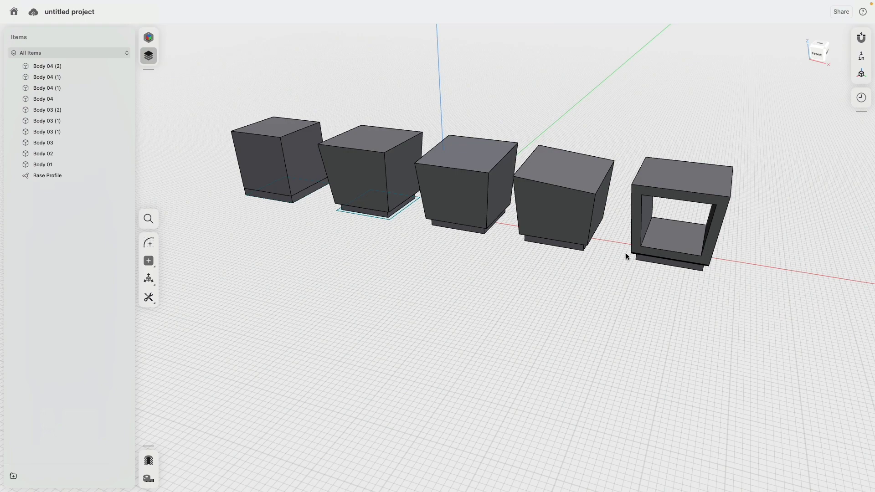
# Add a 16 in diameter circle to the Base Profile sketch, centered on the X axis beyond the hollow stool
pyautogui.moveTo(625, 254); pyautogui.dragTo(530, 262, button='right')
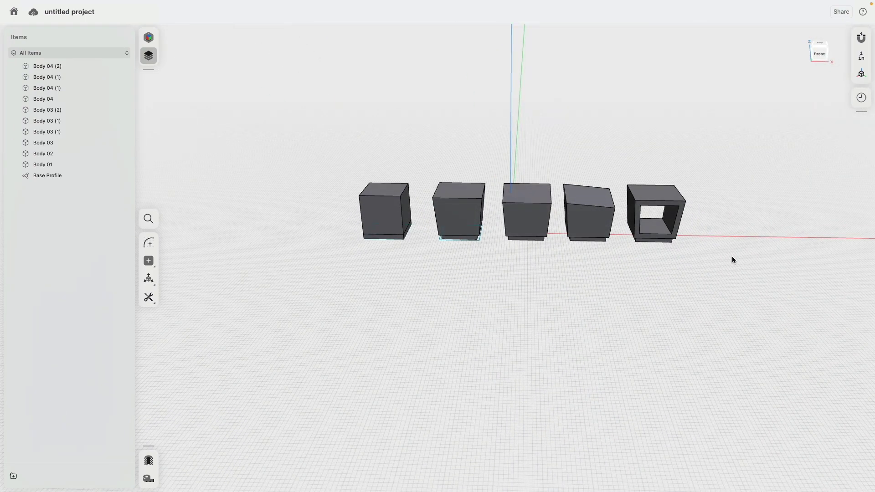
pyautogui.moveTo(752, 258); pyautogui.dragTo(557, 241, button='right')
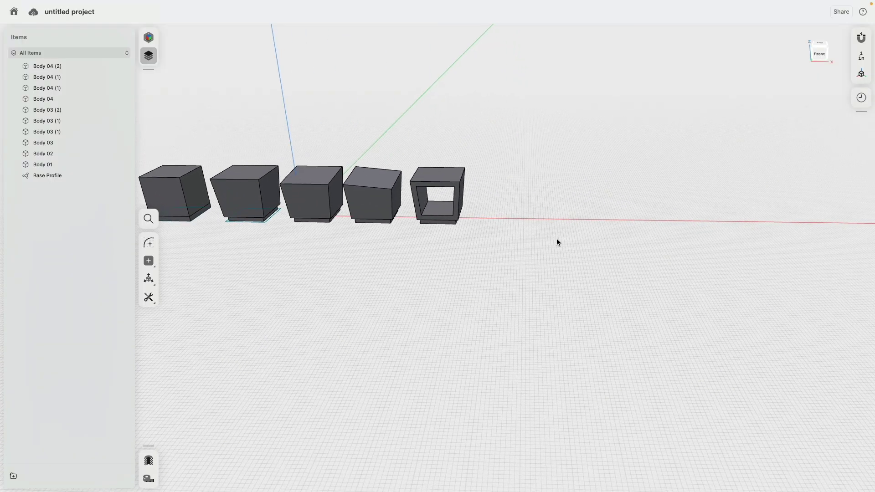
pyautogui.click(821, 45)
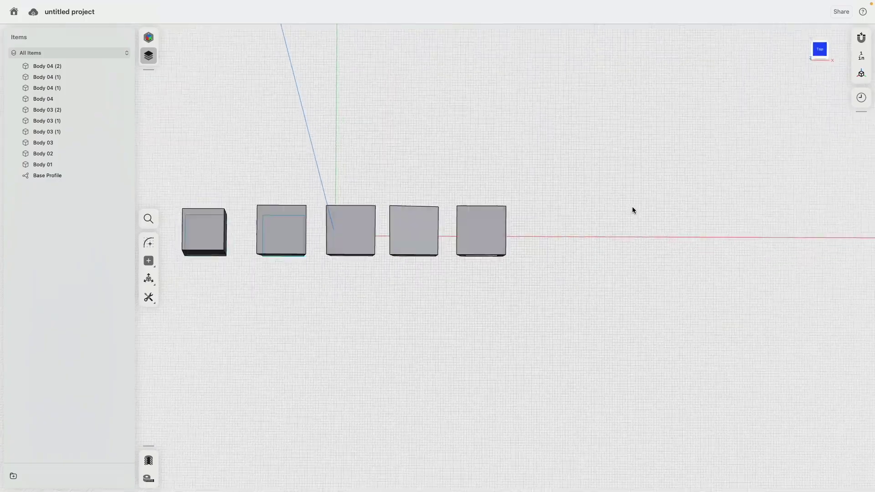
pyautogui.click(45, 177)
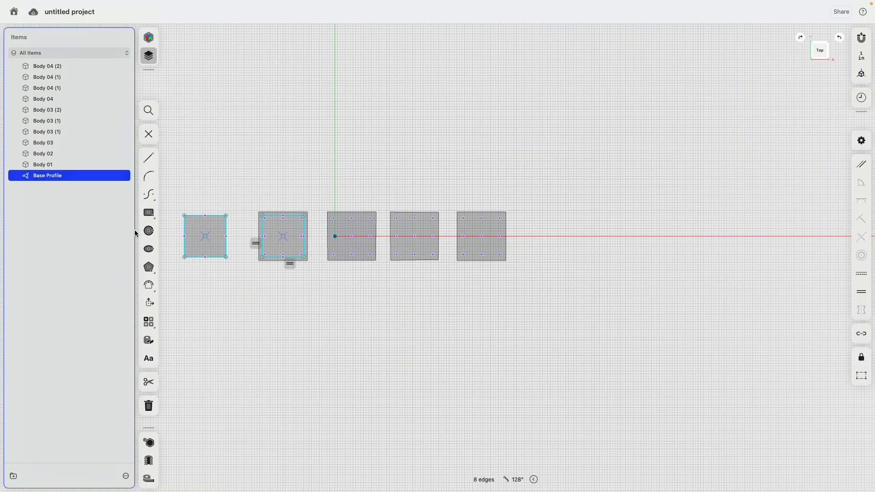
pyautogui.click(149, 230)
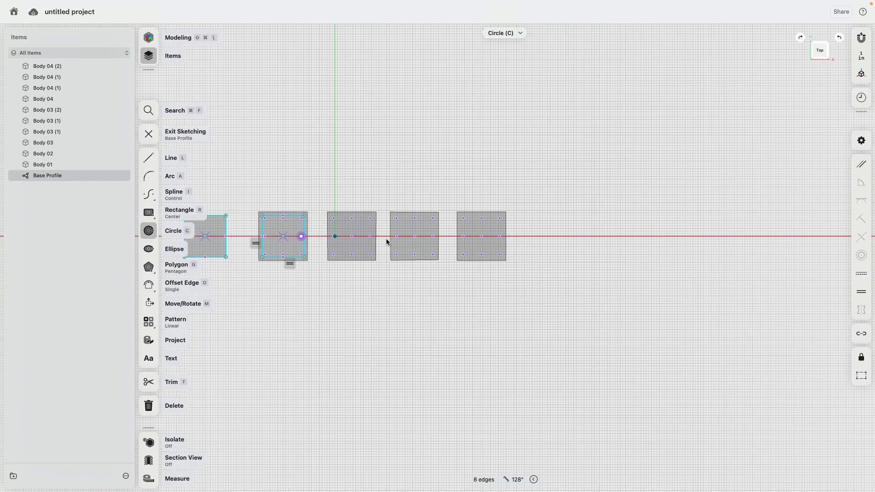
pyautogui.click(566, 236)
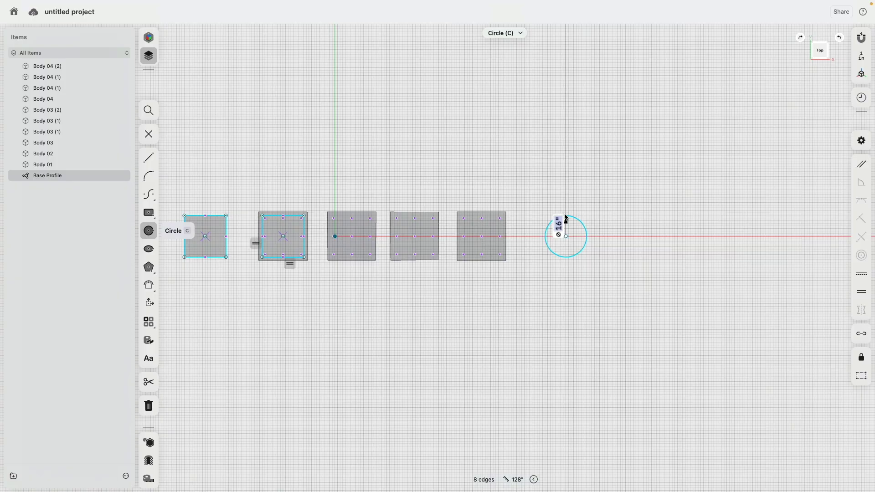
pyautogui.click(565, 217)
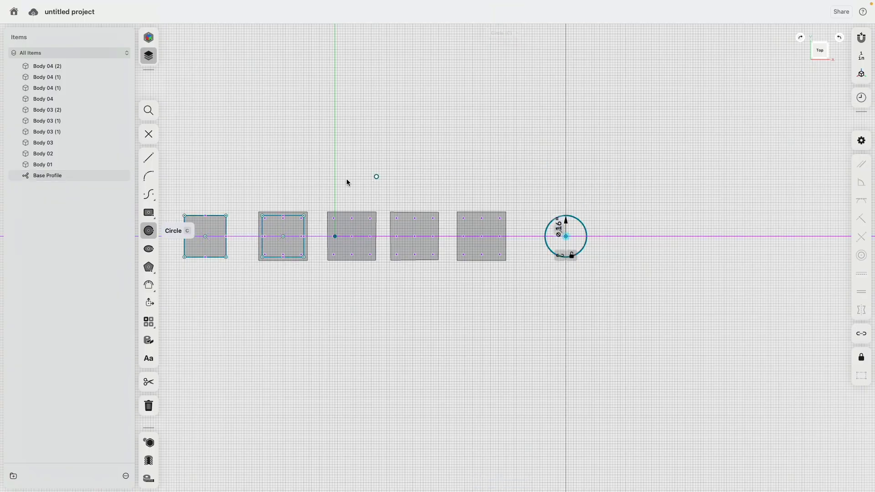
pyautogui.click(165, 136)
# Add the new circle to the profile of Extrusion 01 in the history and expand the parameters of Extrusion 02
pyautogui.moveTo(165, 138); pyautogui.dragTo(566, 250, button='right')
pyautogui.scroll(5, 566, 250)
pyautogui.scroll(-5, 702, 174)
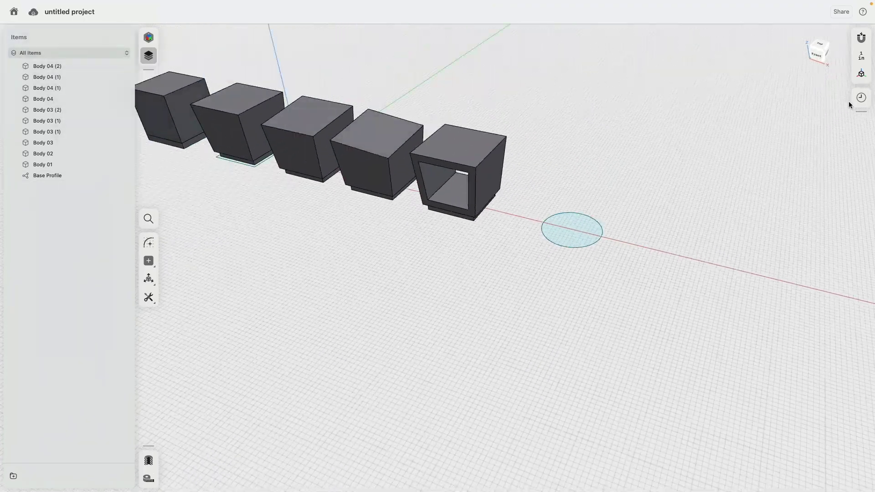
pyautogui.click(861, 97)
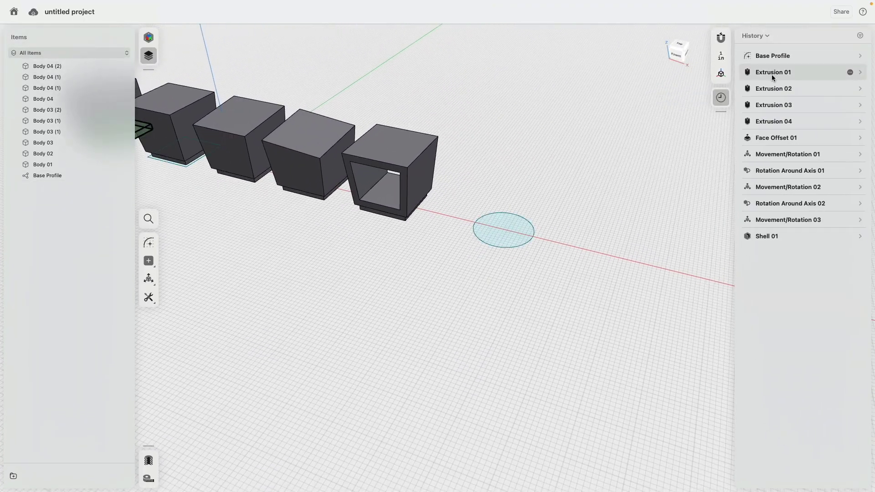
pyautogui.click(861, 73)
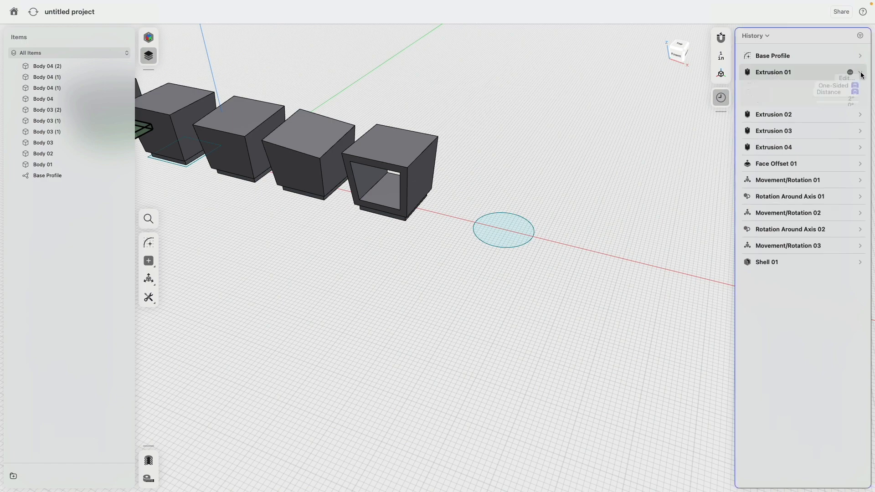
pyautogui.click(852, 95)
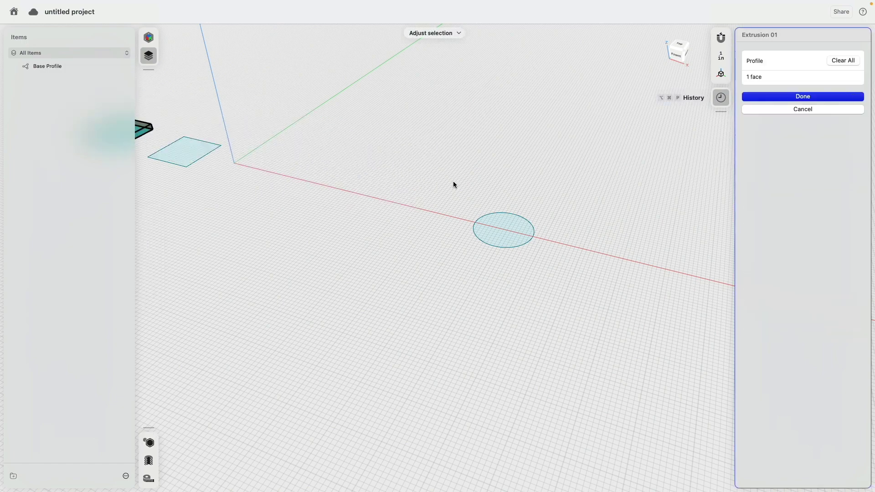
pyautogui.scroll(-3, 428, 182)
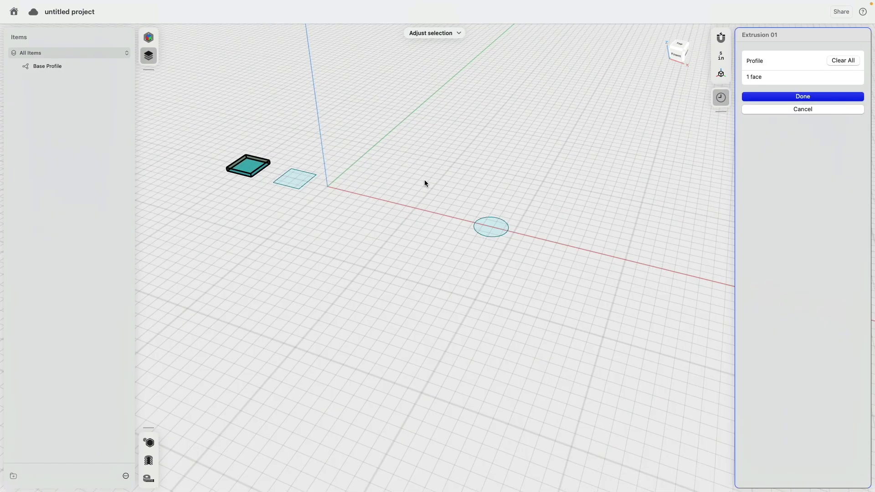
pyautogui.click(490, 232)
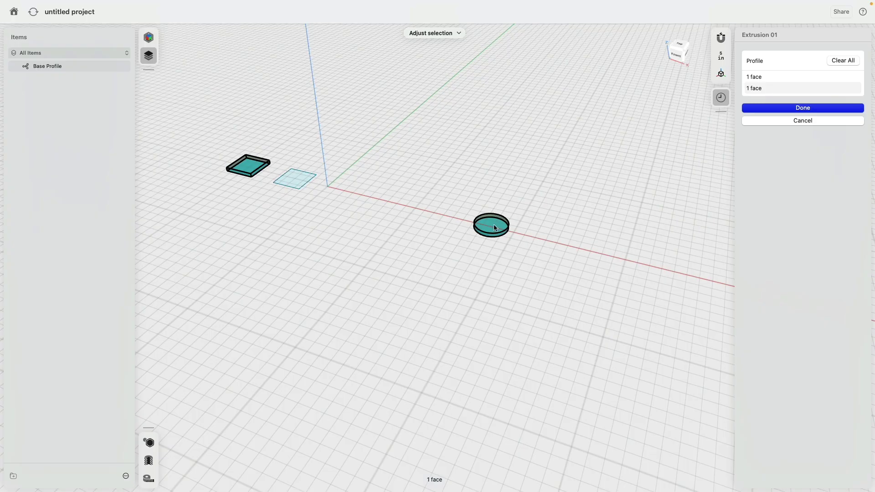
pyautogui.click(804, 110)
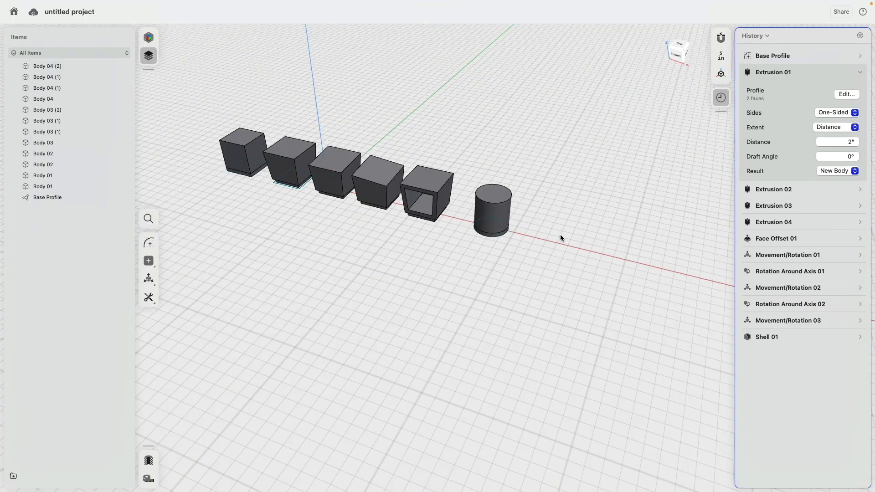
pyautogui.scroll(3, 559, 234)
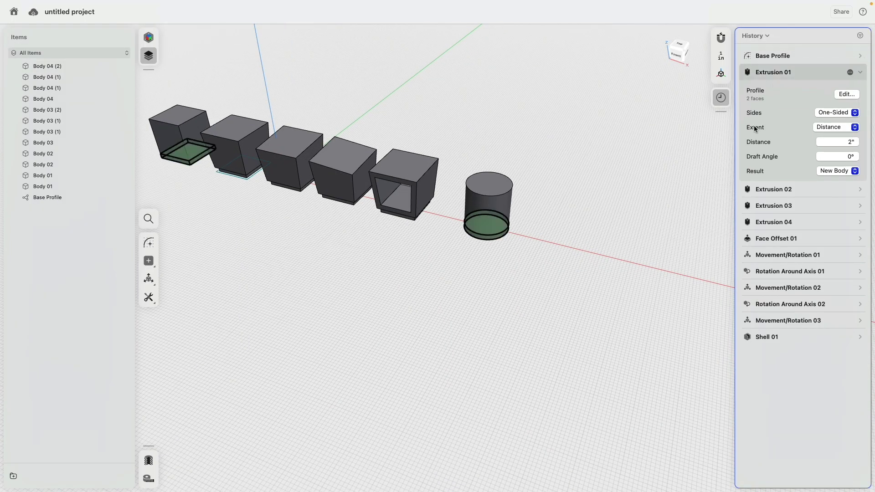
pyautogui.click(860, 191)
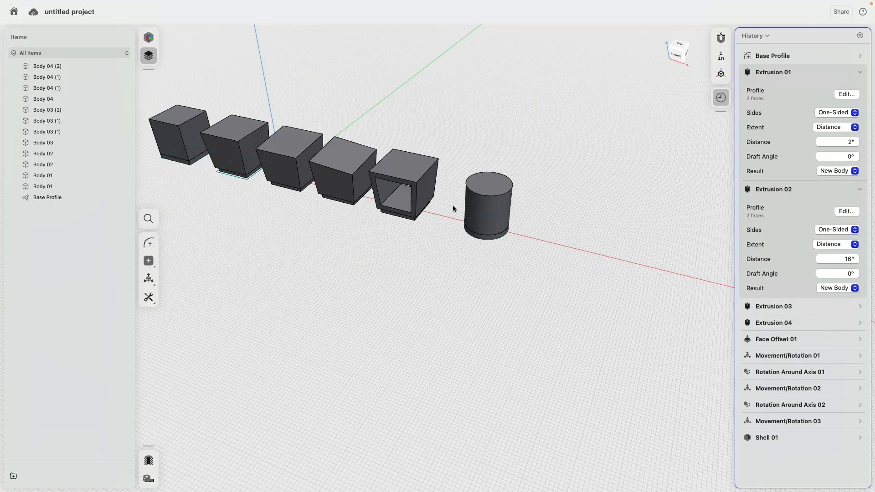
# Remove the circle face from the profile of Extrusion 02 in the modeling history, keeping the square face
pyautogui.click(847, 211)
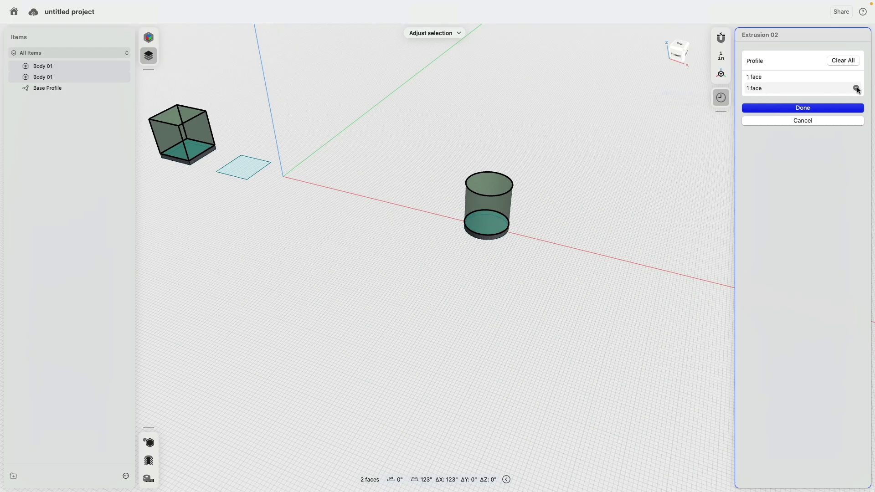
pyautogui.click(856, 89)
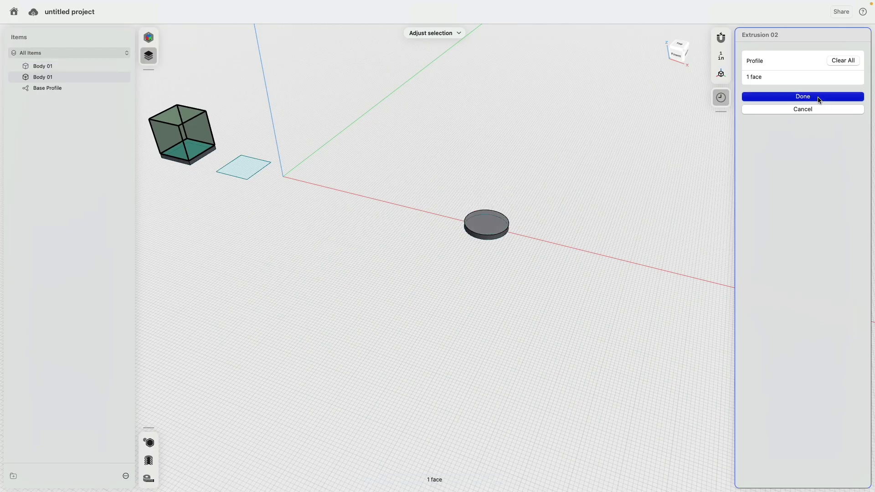
pyautogui.click(818, 98)
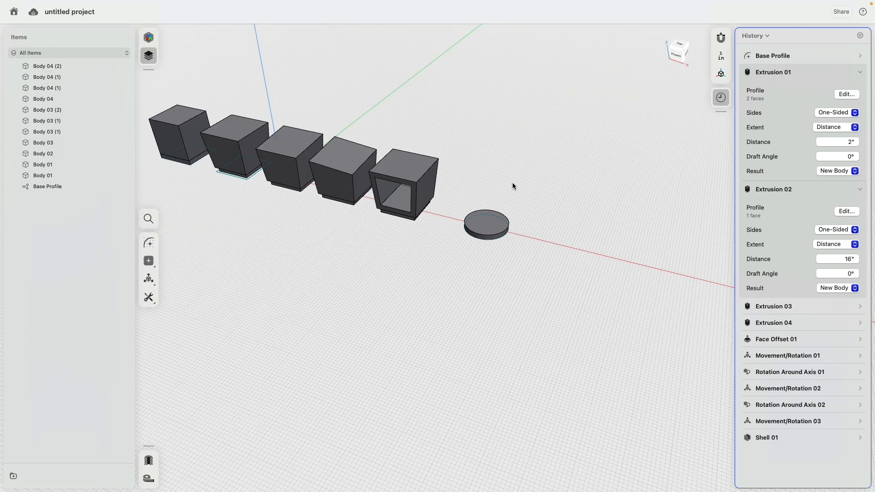
# Extrude the top face of the round base 16 in upward as a new body
pyautogui.click(482, 221)
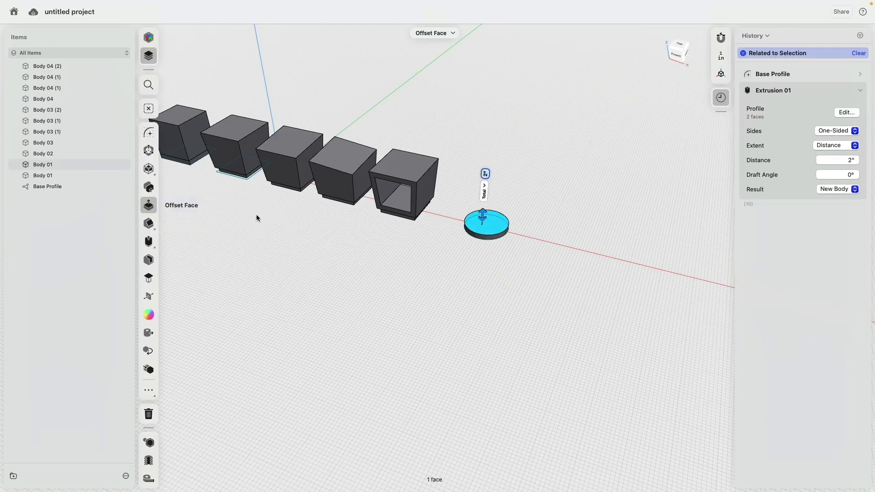
pyautogui.click(149, 241)
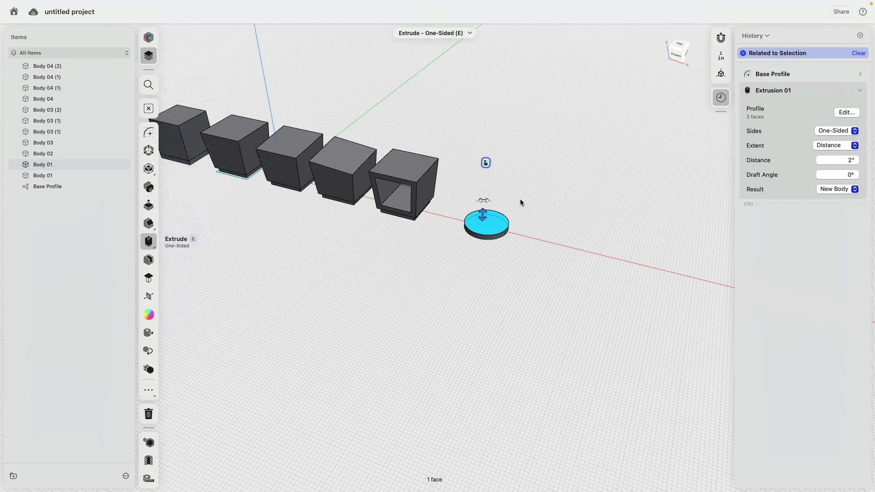
pyautogui.moveTo(482, 214); pyautogui.dragTo(482, 180)
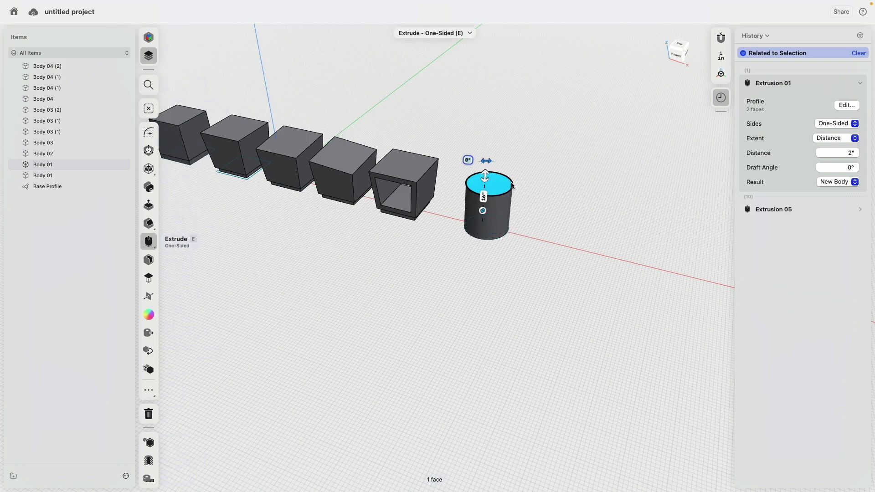
pyautogui.click(469, 161)
pyautogui.click(502, 162)
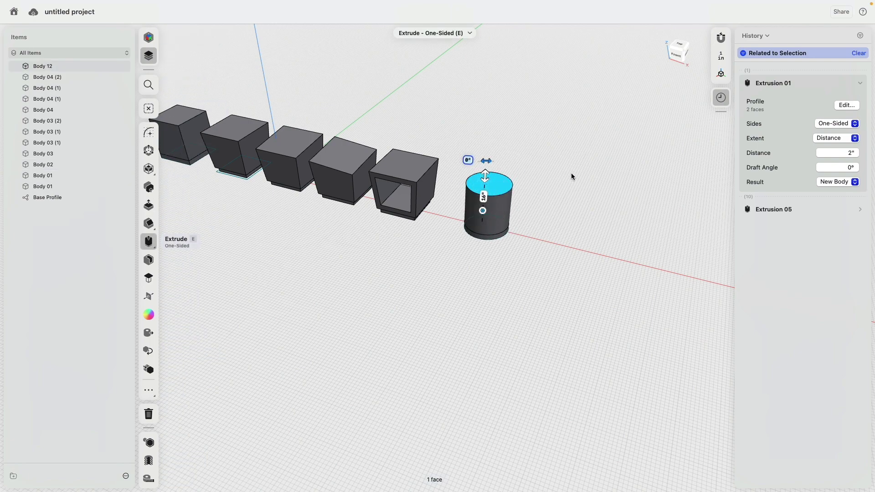
pyautogui.click(572, 175)
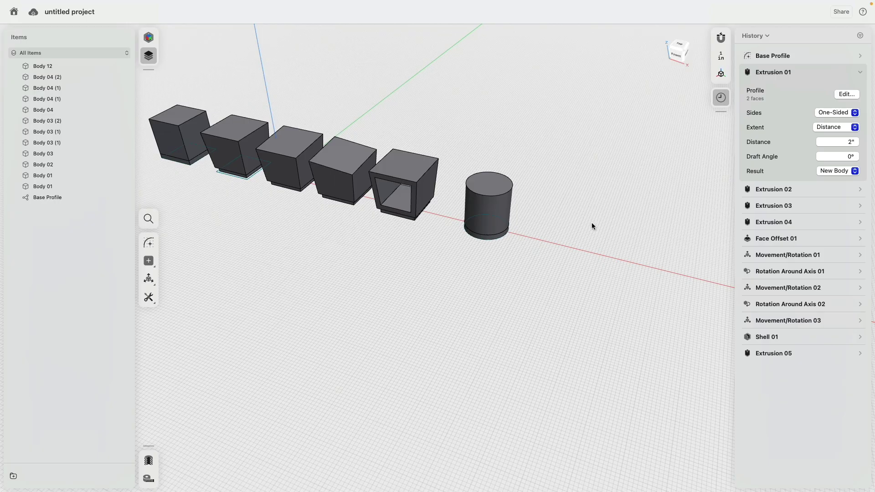
# Copy the round base along the X axis to a spot just beyond the round stool
pyautogui.scroll(5, 472, 246)
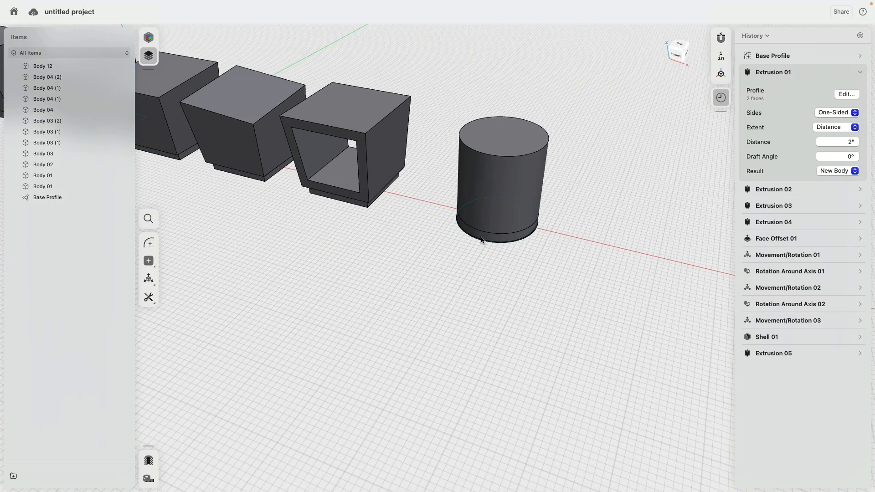
pyautogui.click(480, 237)
pyautogui.press('m')
pyautogui.scroll(-5, 481, 237)
pyautogui.click(491, 261)
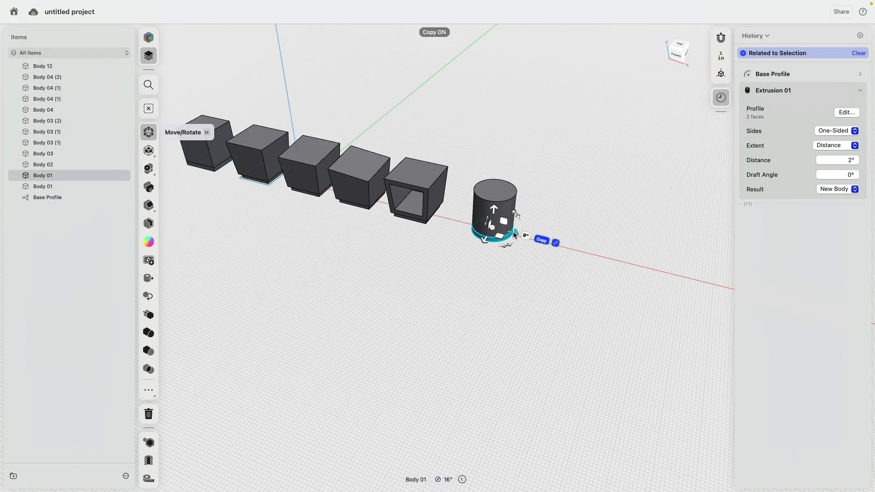
pyautogui.moveTo(514, 234); pyautogui.dragTo(571, 248)
pyautogui.click(564, 324)
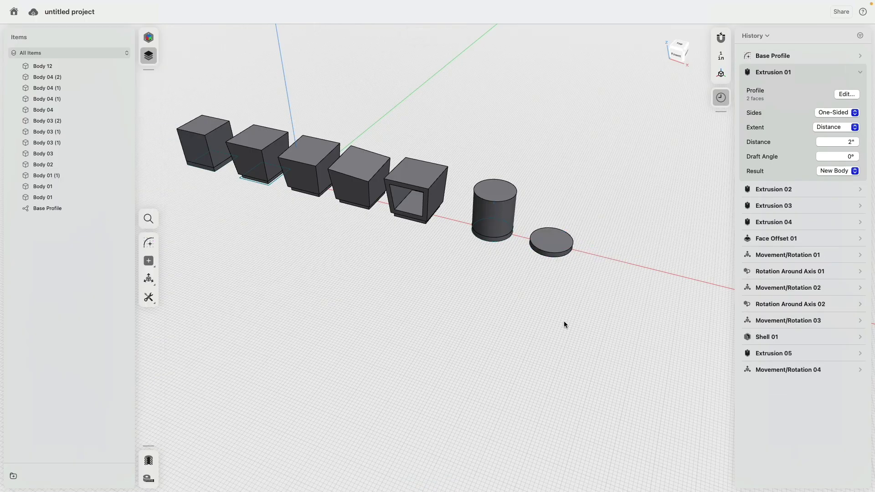
# Extrude the copied base's top face up to the round stool's height with a 5° draft angle
pyautogui.click(549, 249)
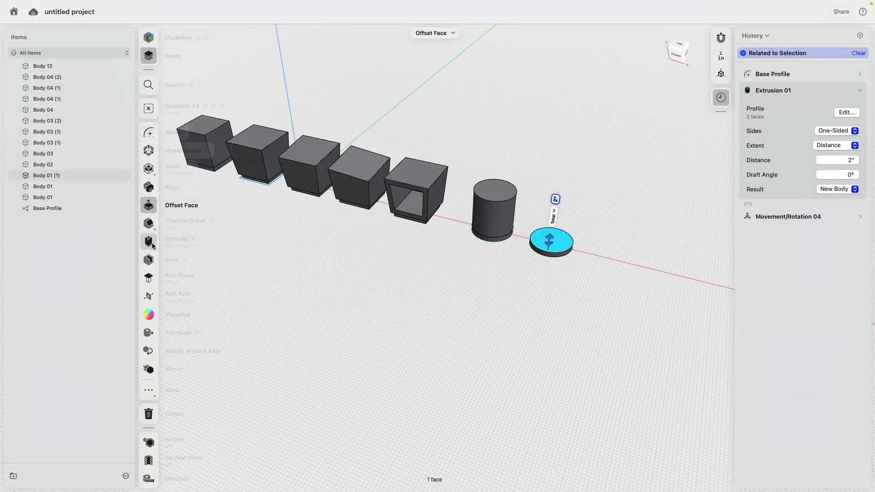
pyautogui.click(149, 241)
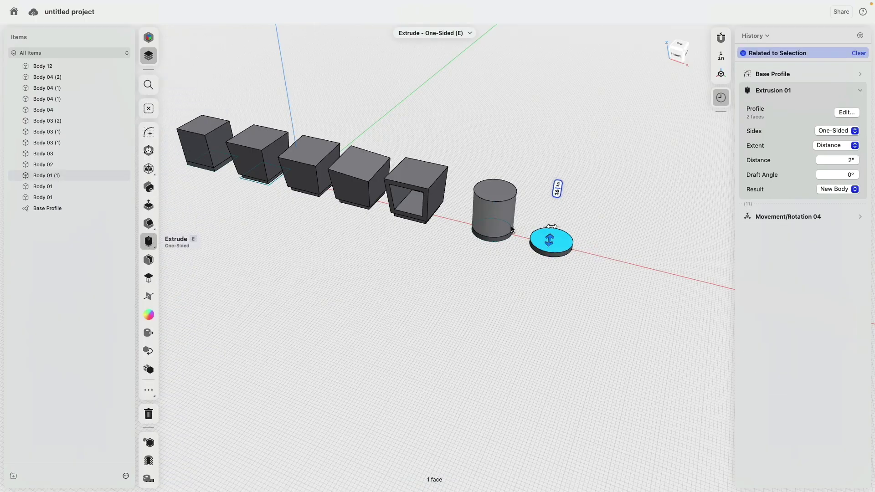
pyautogui.moveTo(549, 240); pyautogui.dragTo(554, 204)
pyautogui.click(541, 190)
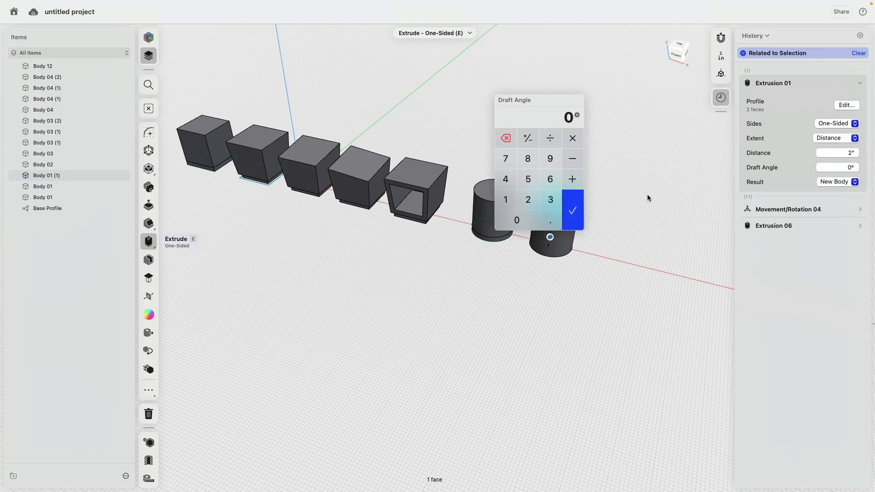
pyautogui.click(528, 179)
pyautogui.click(573, 209)
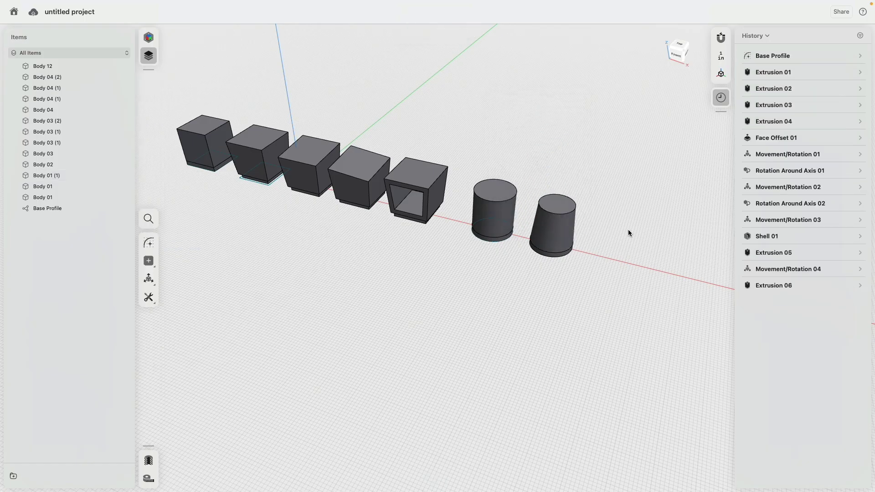
# Copy the first round stool's base about 46 in along the X axis, beyond the tapered round stool
pyautogui.scroll(3, 595, 192)
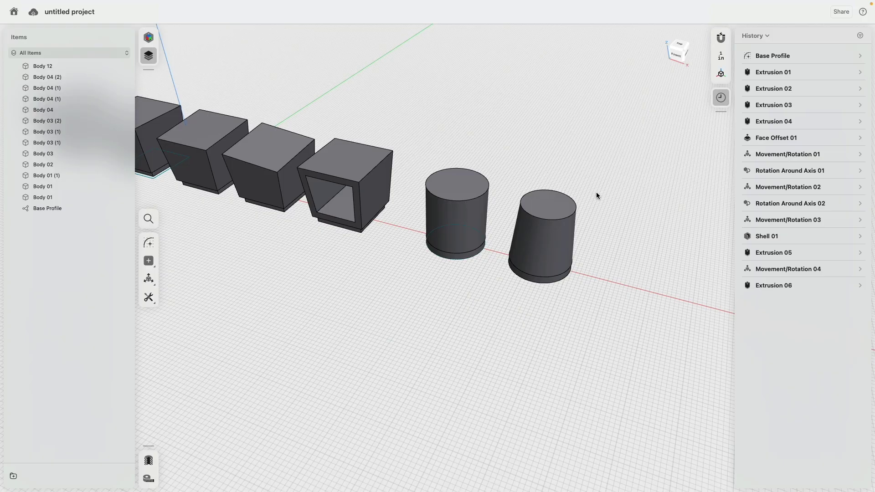
pyautogui.scroll(5, 586, 307)
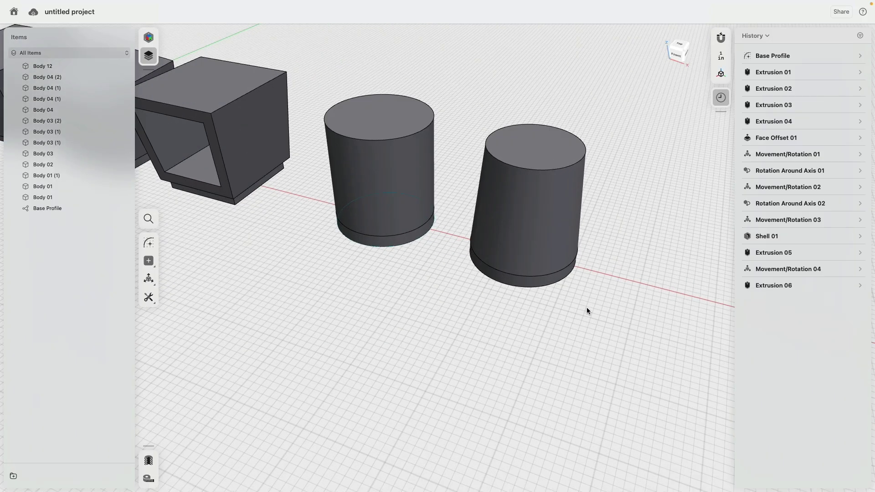
pyautogui.scroll(-3, 586, 307)
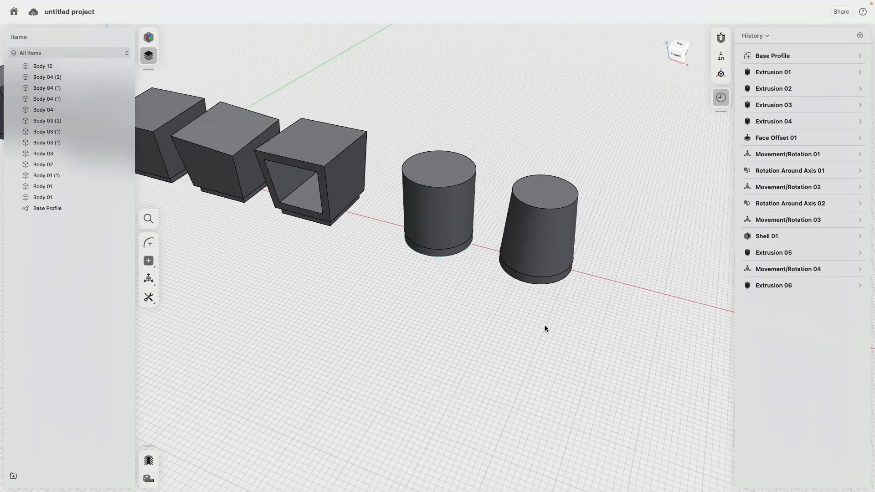
pyautogui.click(445, 252)
pyautogui.scroll(-3, 463, 317)
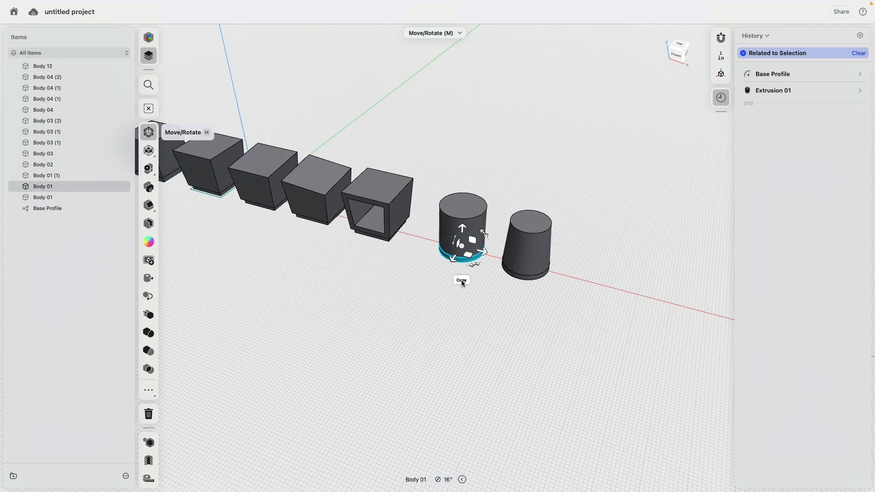
pyautogui.click(462, 280)
pyautogui.moveTo(483, 252); pyautogui.dragTo(609, 295)
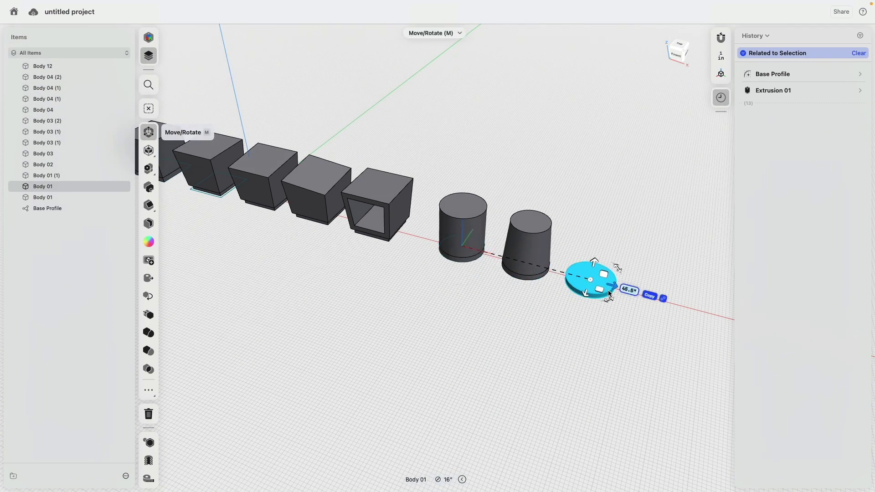
pyautogui.click(605, 357)
# Extrude the newest round base's top face 16 in as a new body with a draft that flares outward toward the top
pyautogui.click(591, 279)
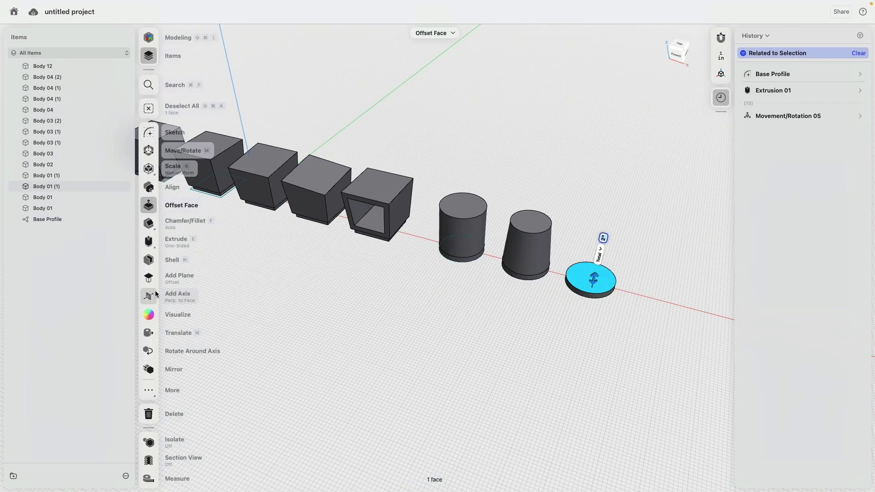
pyautogui.click(149, 242)
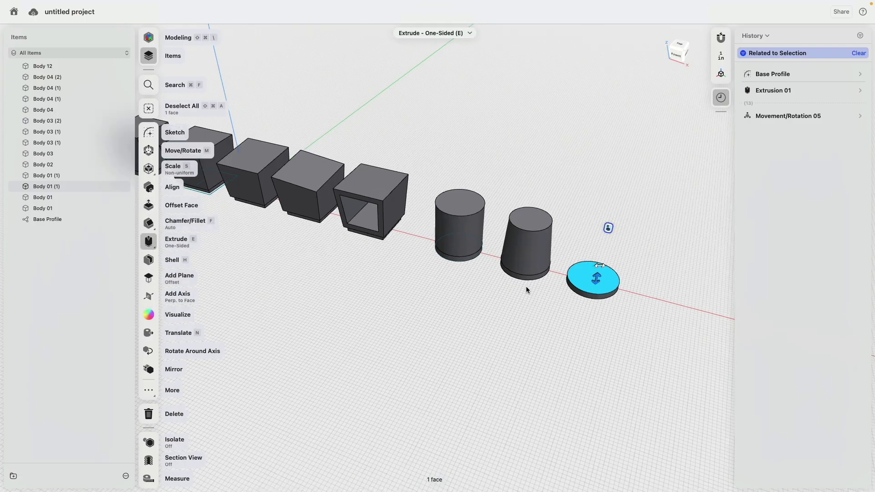
pyautogui.click(677, 53)
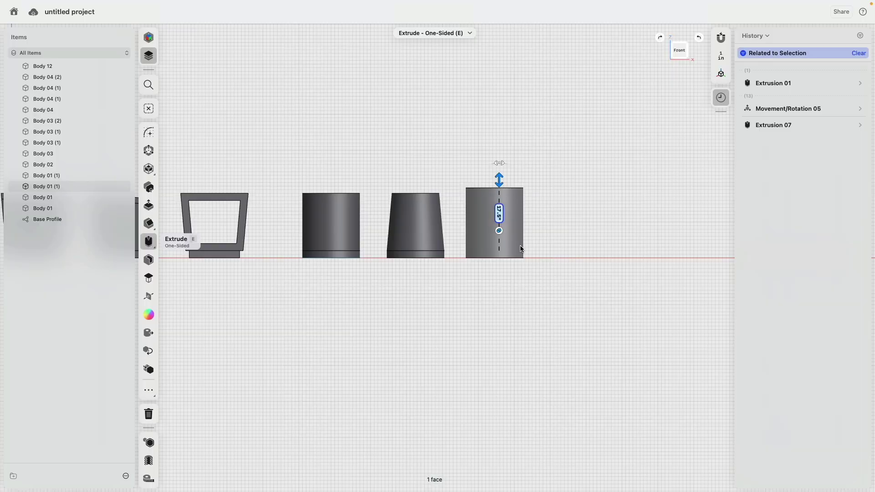
pyautogui.write('16')
pyautogui.press('Return')
pyautogui.click(500, 231)
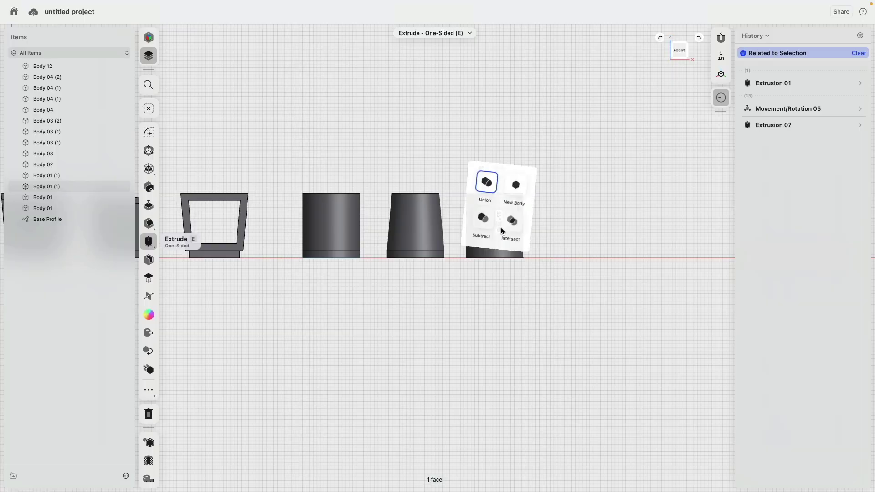
pyautogui.click(518, 181)
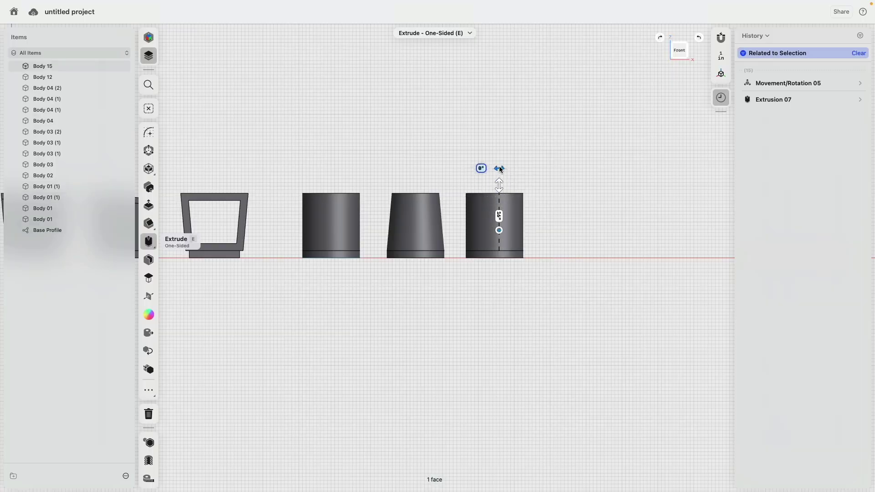
pyautogui.moveTo(498, 170); pyautogui.dragTo(501, 168)
pyautogui.click(560, 264)
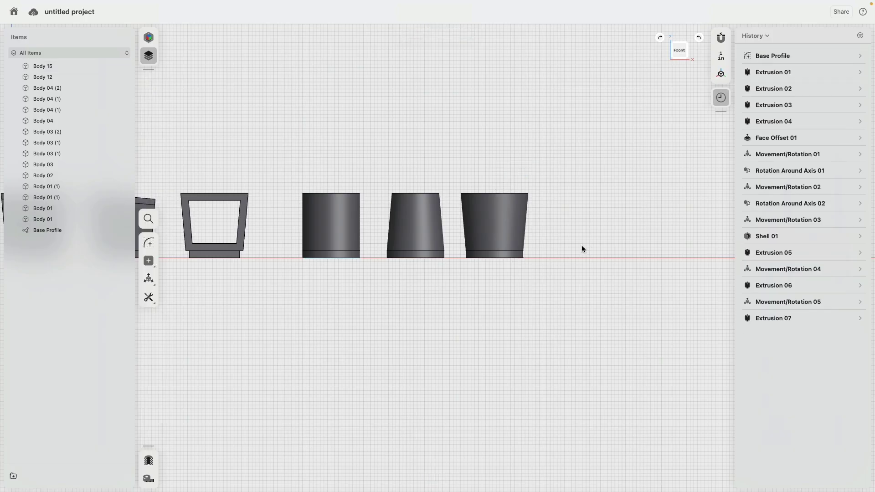
# Offset the side face of the flared round stool's base inward to a 15 in diameter
pyautogui.moveTo(582, 246); pyautogui.dragTo(548, 291, button='right')
pyautogui.scroll(5, 548, 291)
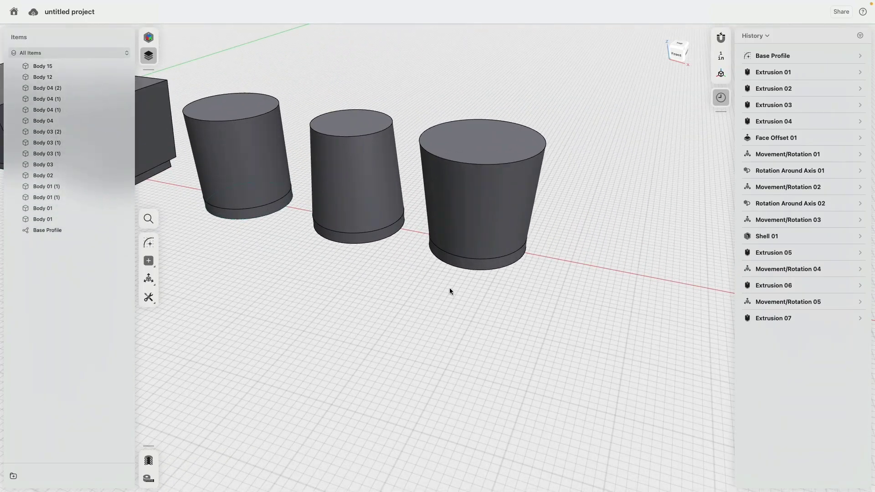
pyautogui.scroll(-5, 449, 289)
pyautogui.moveTo(266, 297); pyautogui.dragTo(472, 317, button='middle')
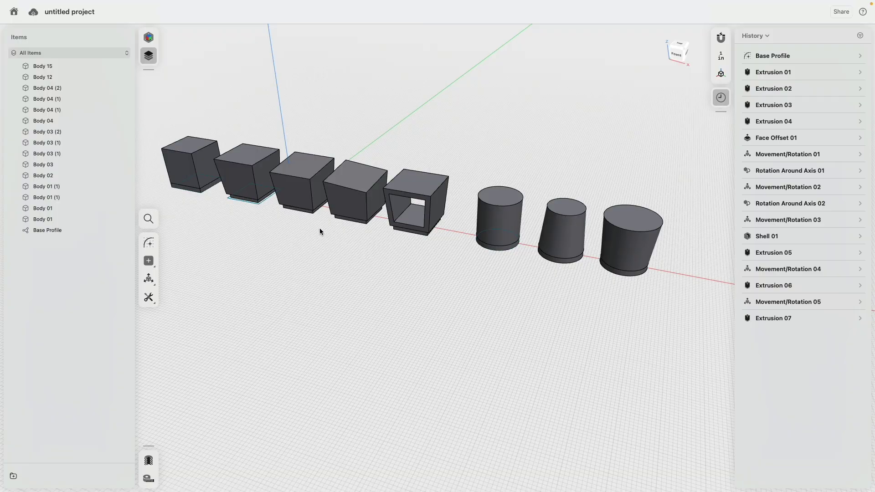
pyautogui.scroll(5, 589, 267)
pyautogui.moveTo(562, 269); pyautogui.dragTo(418, 251, button='middle')
pyautogui.scroll(3, 419, 254)
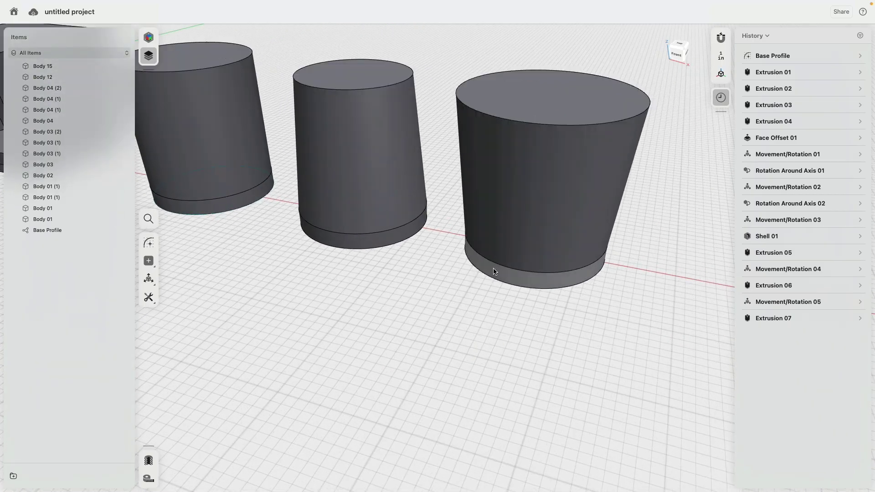
pyautogui.click(496, 274)
pyautogui.moveTo(496, 274); pyautogui.dragTo(491, 274)
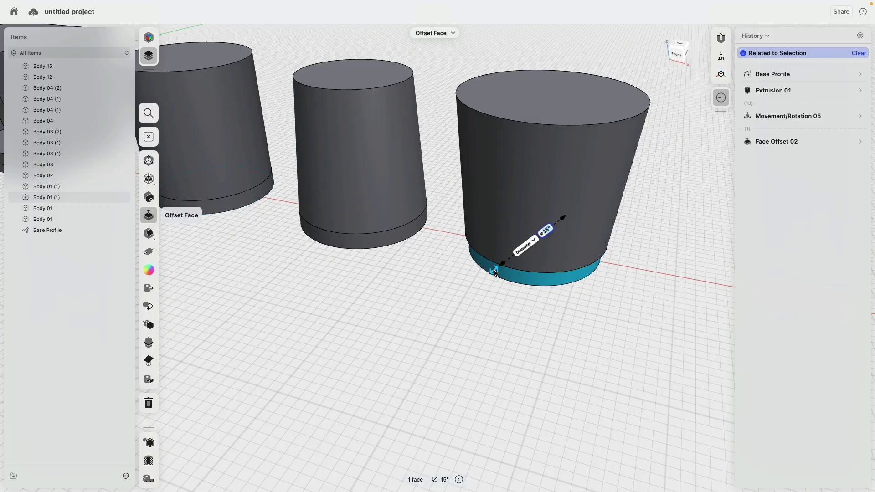
pyautogui.click(498, 355)
# Edit the last face offset in the history to set the flared round stool's base diameter to 14 in
pyautogui.moveTo(499, 355); pyautogui.dragTo(516, 276, button='right')
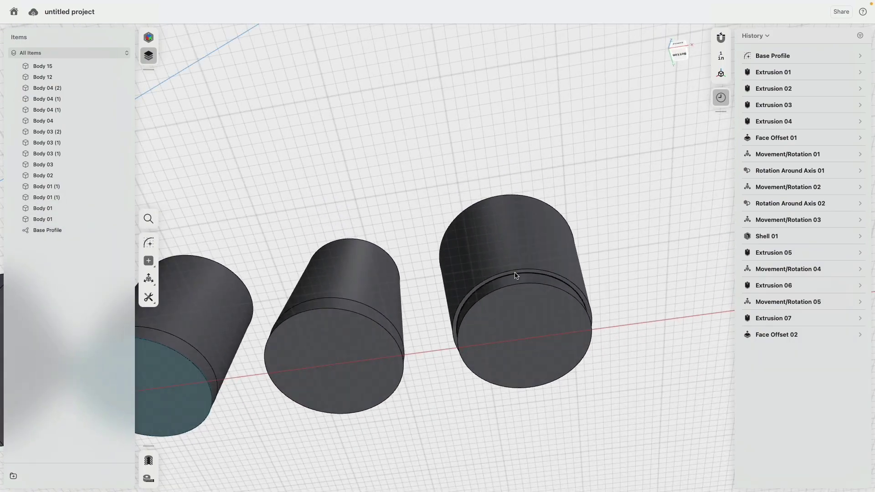
pyautogui.scroll(-5, 434, 337)
pyautogui.moveTo(291, 248); pyautogui.dragTo(261, 150, button='middle')
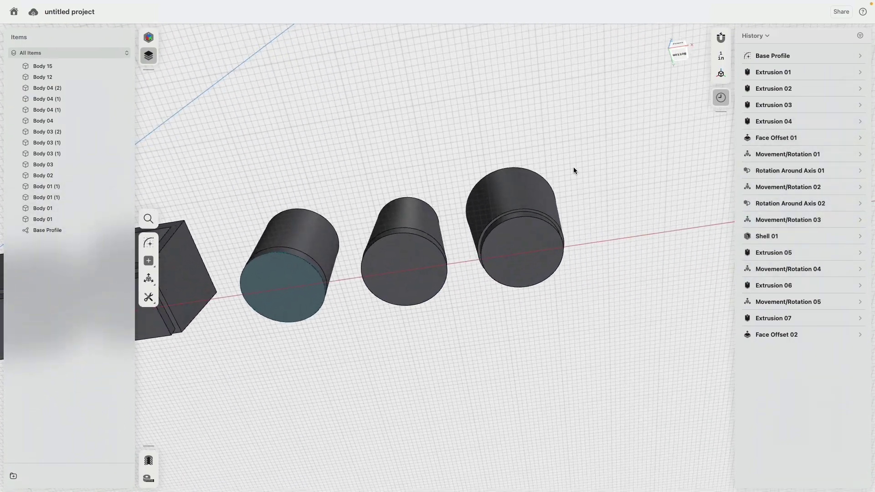
pyautogui.scroll(5, 573, 167)
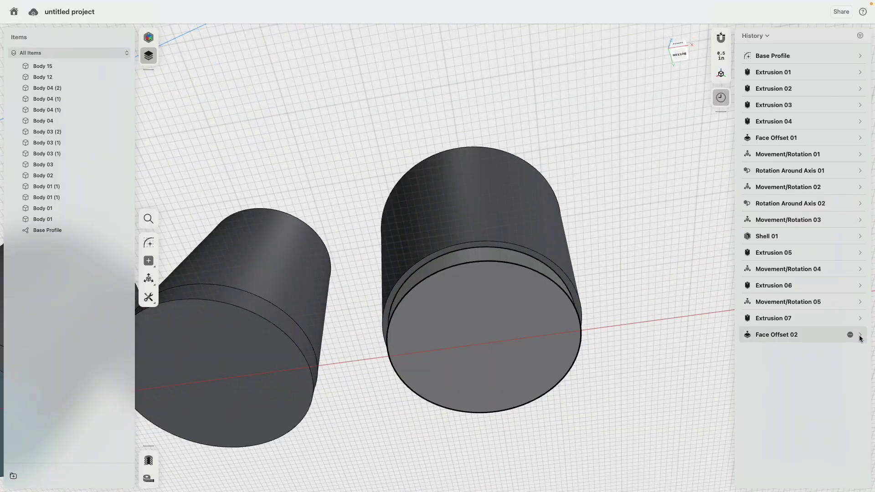
pyautogui.click(861, 139)
pyautogui.click(860, 138)
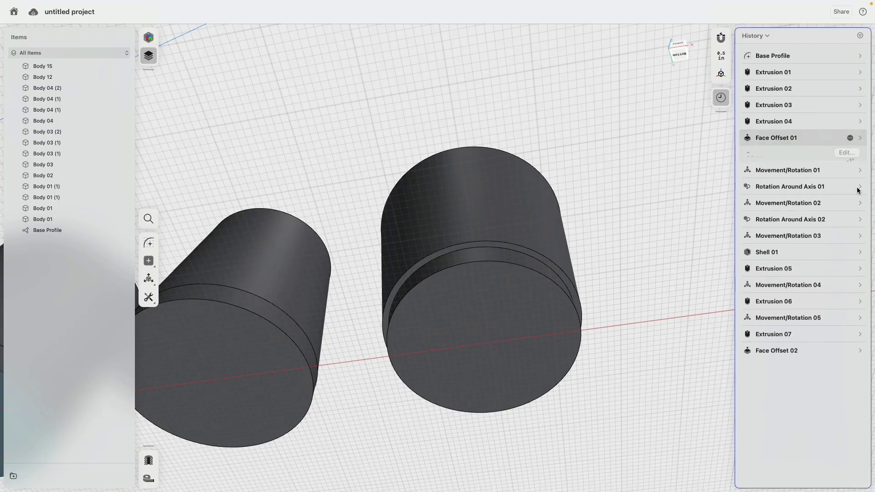
pyautogui.click(860, 334)
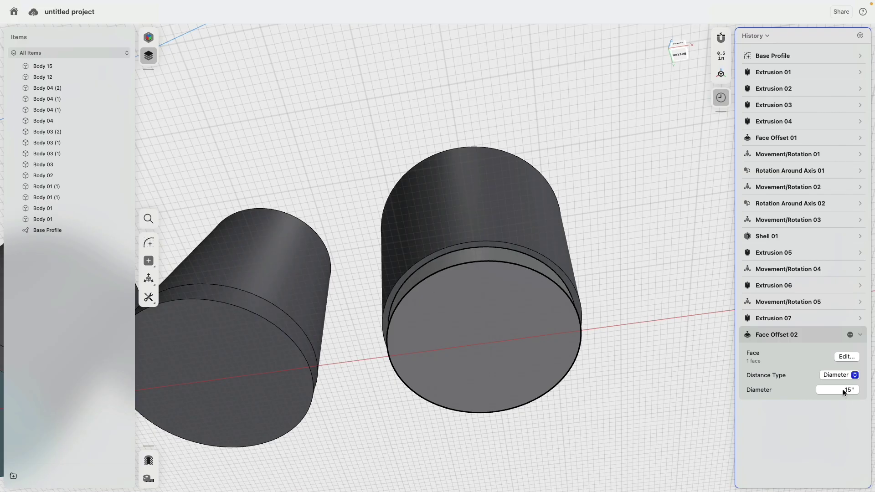
pyautogui.click(843, 391)
pyautogui.write('14')
pyautogui.press('Return')
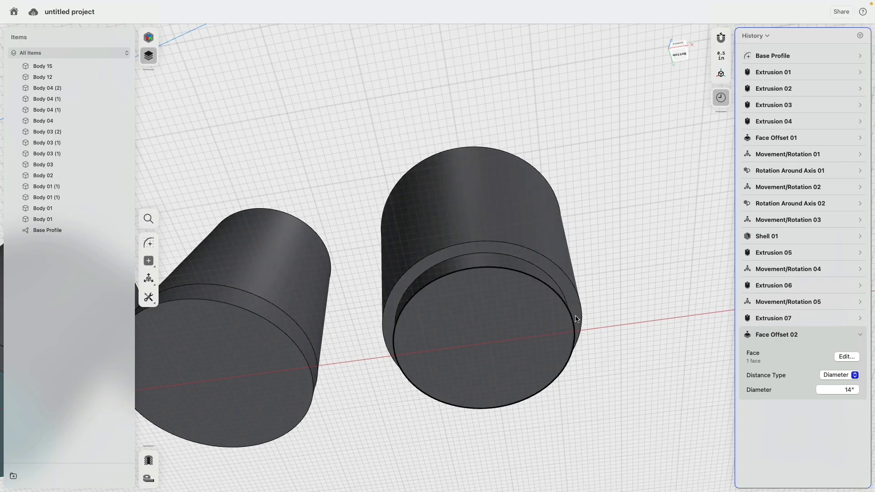
# Examine the round stools' profiles from the front and from above, including the tapered stool's top face
pyautogui.scroll(-3, 592, 212)
pyautogui.moveTo(592, 212); pyautogui.dragTo(405, 124, button='right')
pyautogui.click(678, 55)
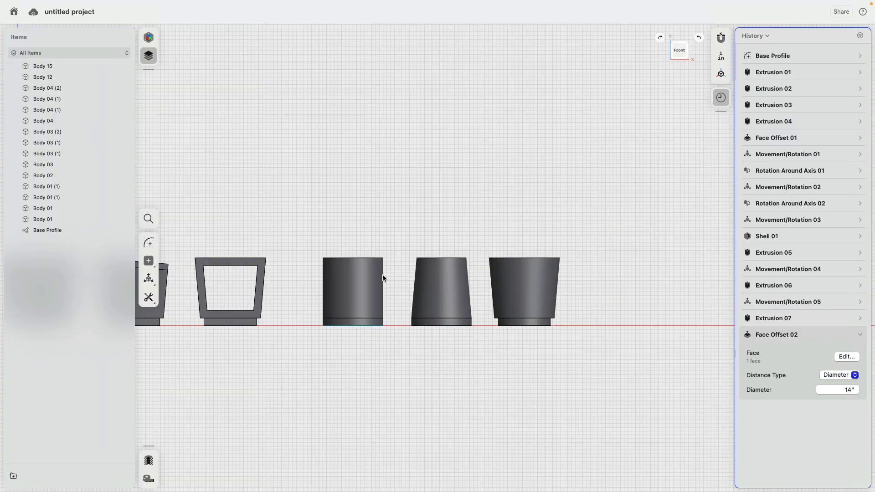
pyautogui.moveTo(453, 157); pyautogui.dragTo(446, 256, button='right')
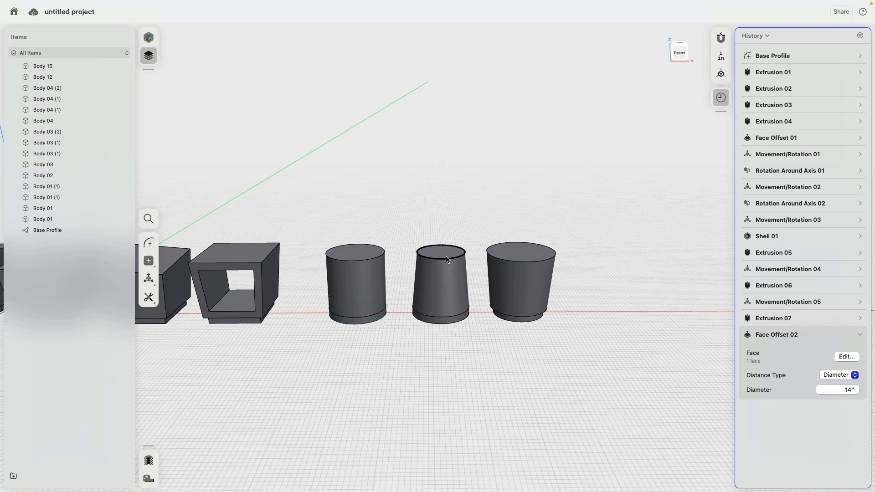
pyautogui.click(442, 248)
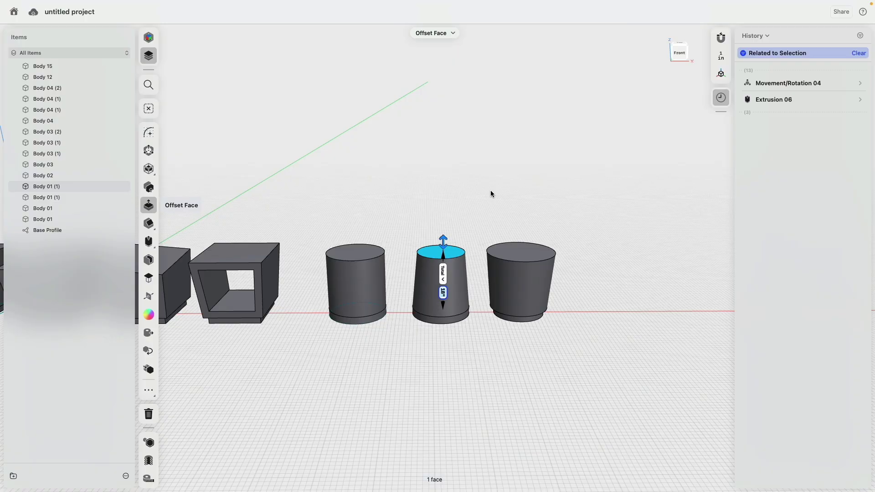
pyautogui.click(559, 381)
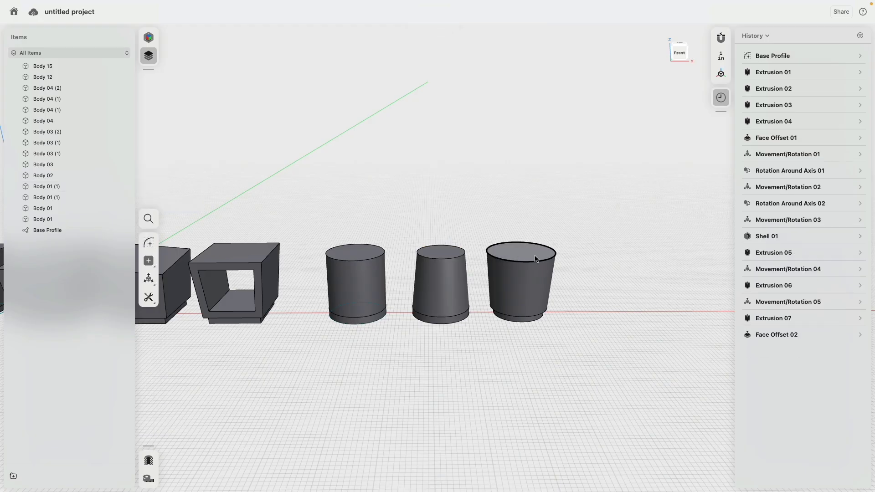
pyautogui.scroll(-3, 520, 391)
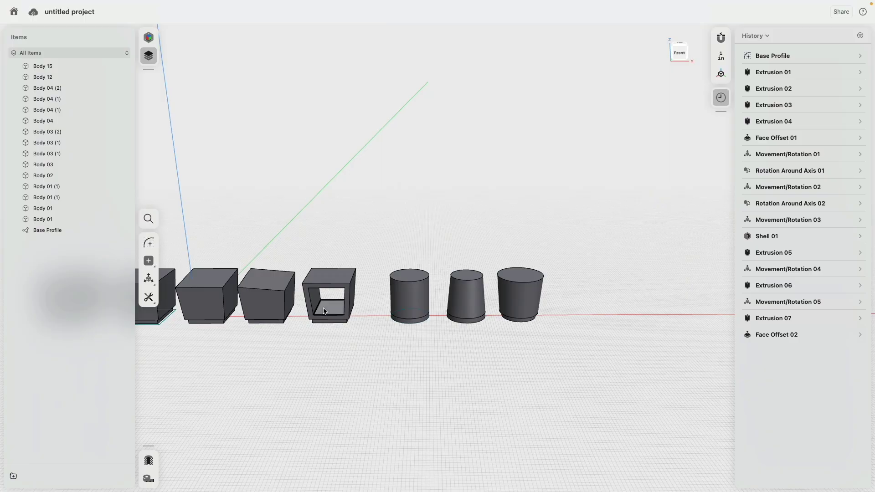
# Copy the straight round stool's base and upper body along the X axis, beyond the flared stool
pyautogui.scroll(5, 410, 334)
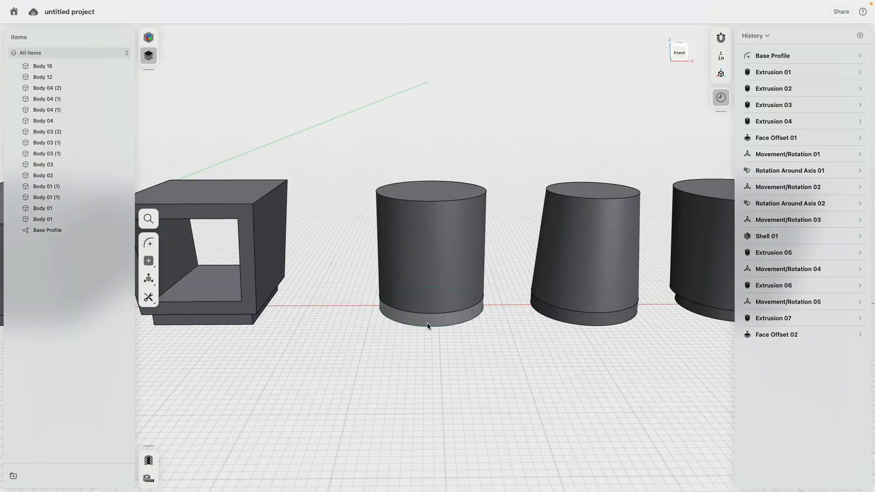
pyautogui.click(430, 323)
pyautogui.click(439, 243)
pyautogui.scroll(-5, 402, 205)
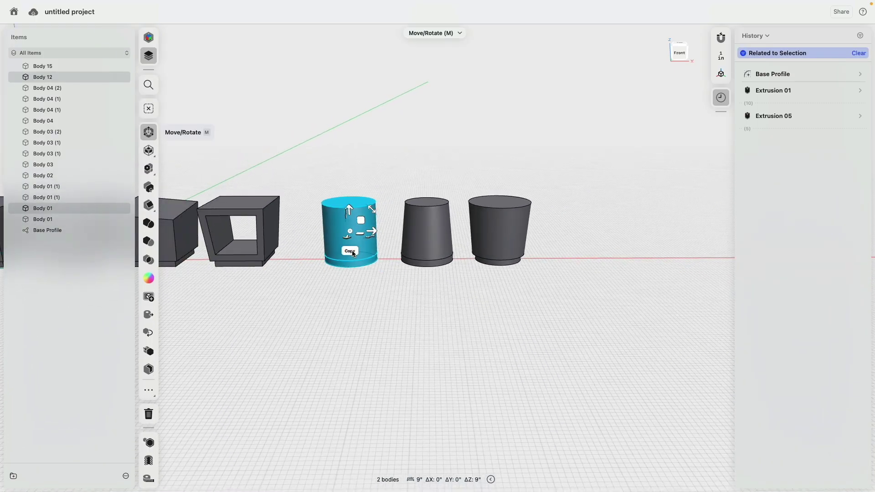
pyautogui.click(405, 231)
pyautogui.moveTo(373, 232); pyautogui.dragTo(593, 230)
pyautogui.click(603, 305)
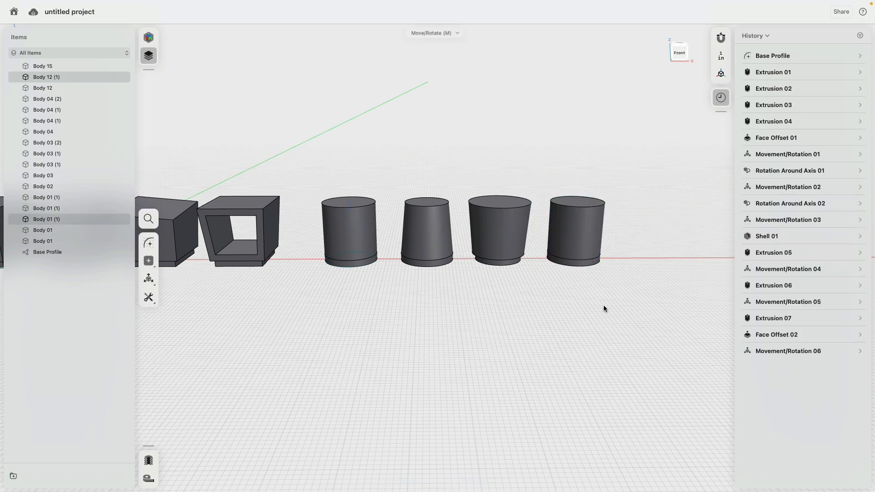
# Offset the side face of the copied straight stool's base inward to a 15 in diameter
pyautogui.scroll(2, 593, 283)
pyautogui.click(576, 262)
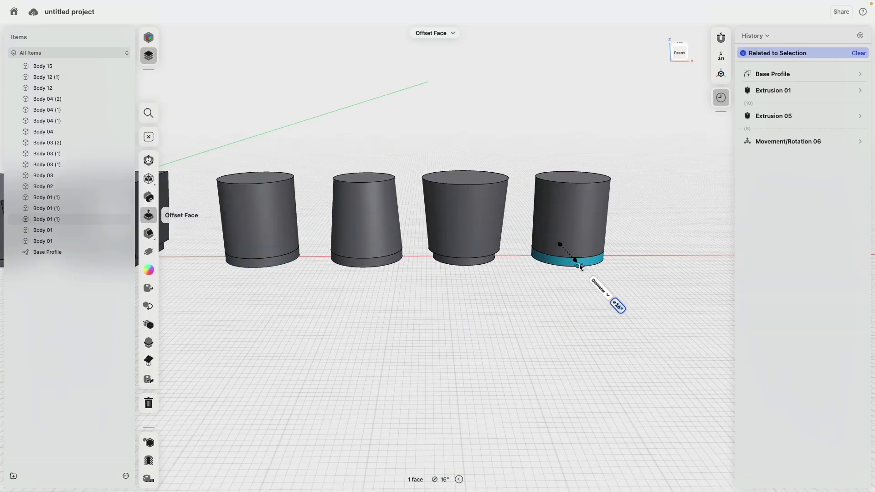
pyautogui.moveTo(580, 263); pyautogui.dragTo(583, 263)
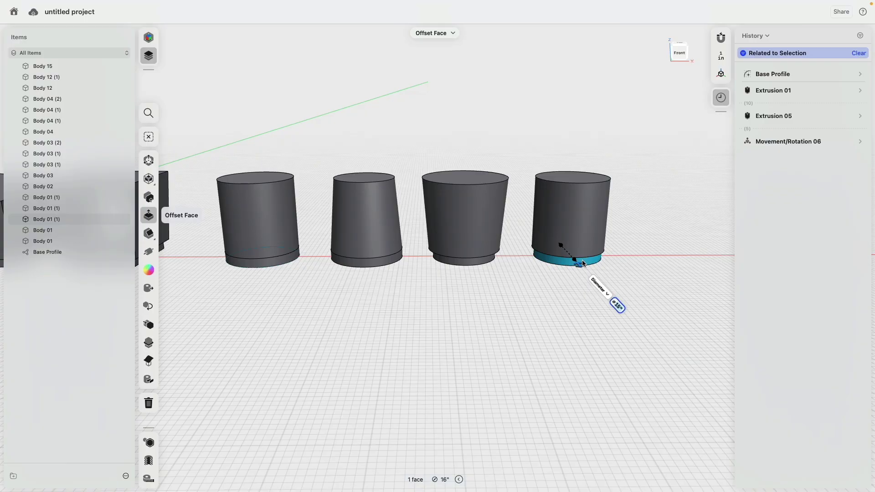
pyautogui.scroll(-10, 583, 263)
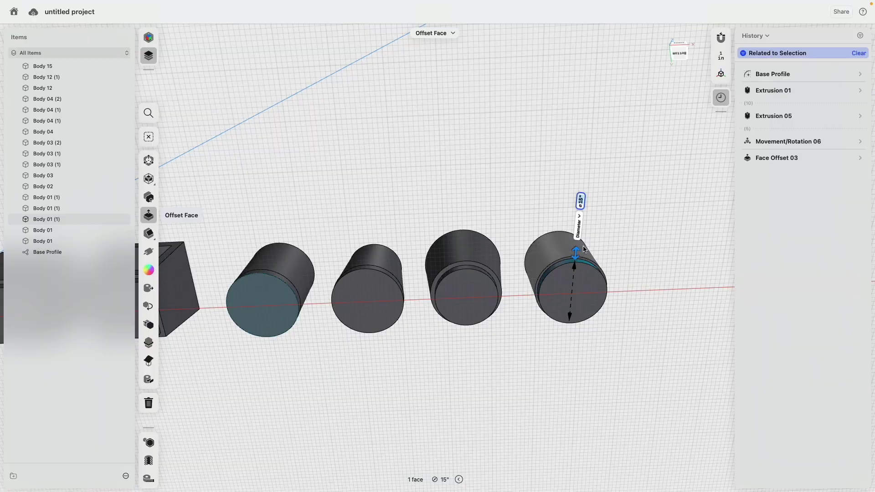
pyautogui.moveTo(572, 259); pyautogui.dragTo(572, 259)
pyautogui.click(632, 222)
# Shell the copied stool's upper body through its top face with a 1 in wall thickness
pyautogui.scroll(10, 581, 209)
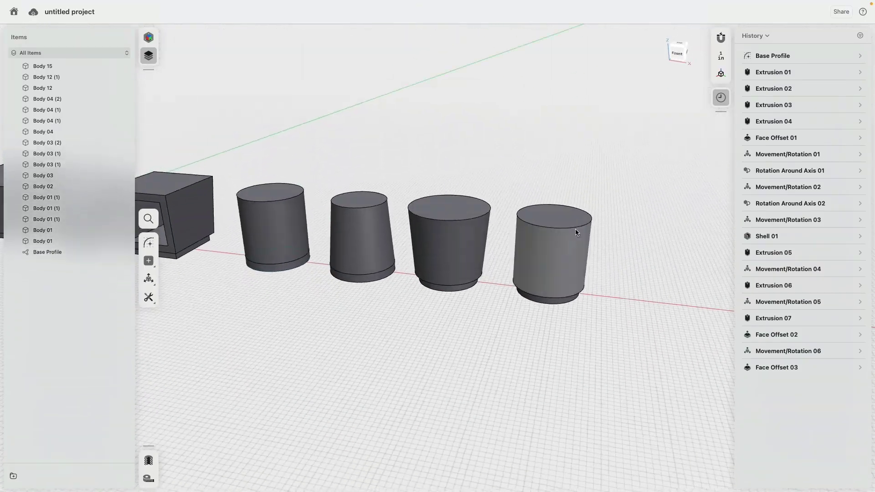
pyautogui.click(560, 215)
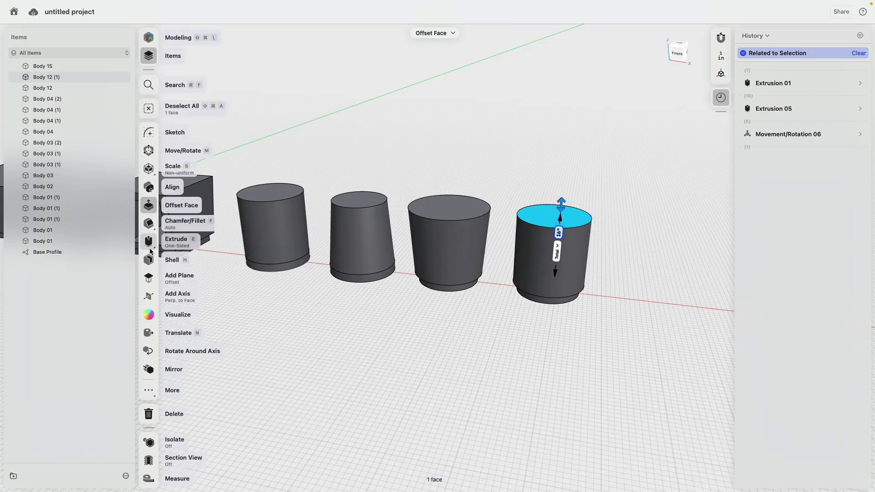
pyautogui.press('h')
pyautogui.scroll(5, 536, 178)
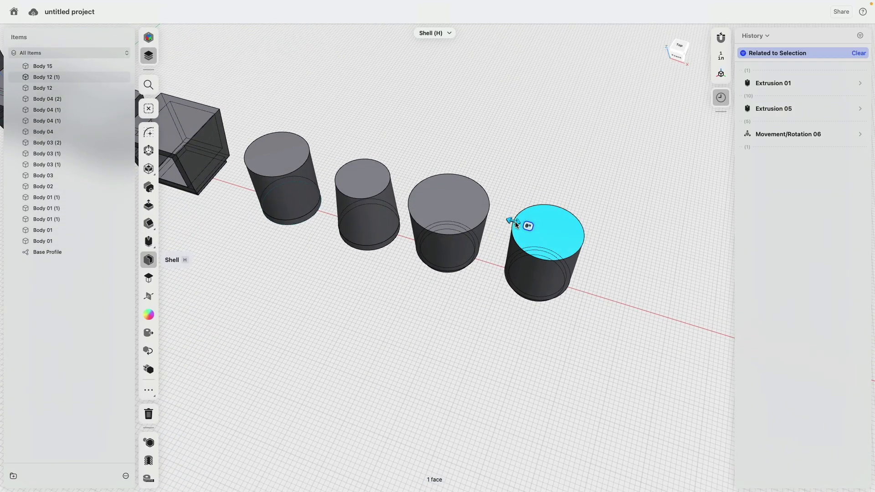
pyautogui.moveTo(521, 227); pyautogui.dragTo(520, 227)
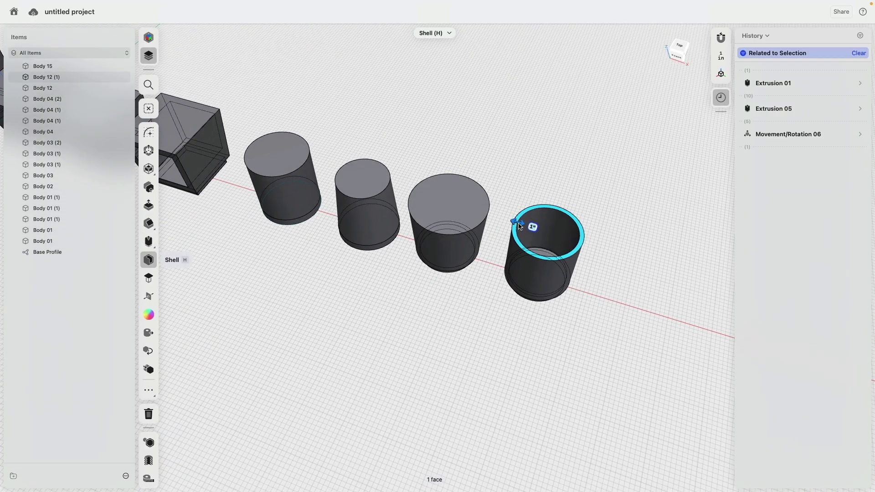
pyautogui.click(596, 245)
# Offset the shelled stool's inner floor face upward to leave only a shallow recess below the rim
pyautogui.scroll(5, 476, 261)
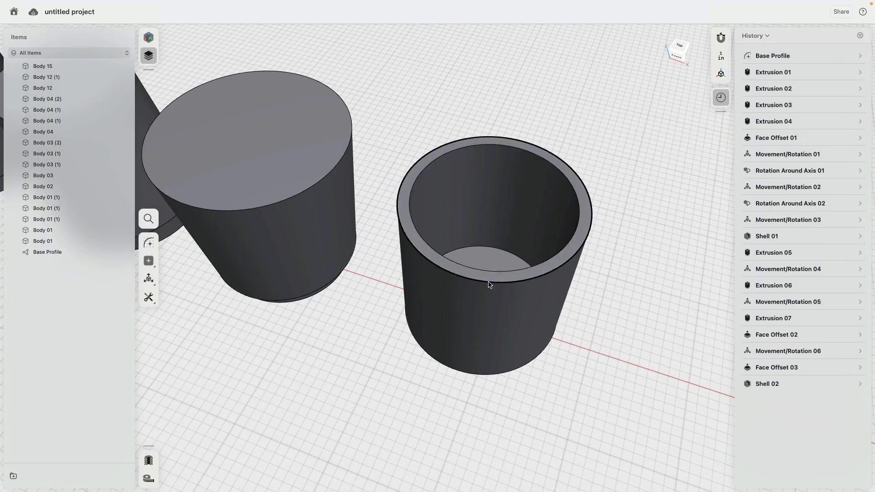
pyautogui.click(477, 260)
pyautogui.scroll(-4, 477, 261)
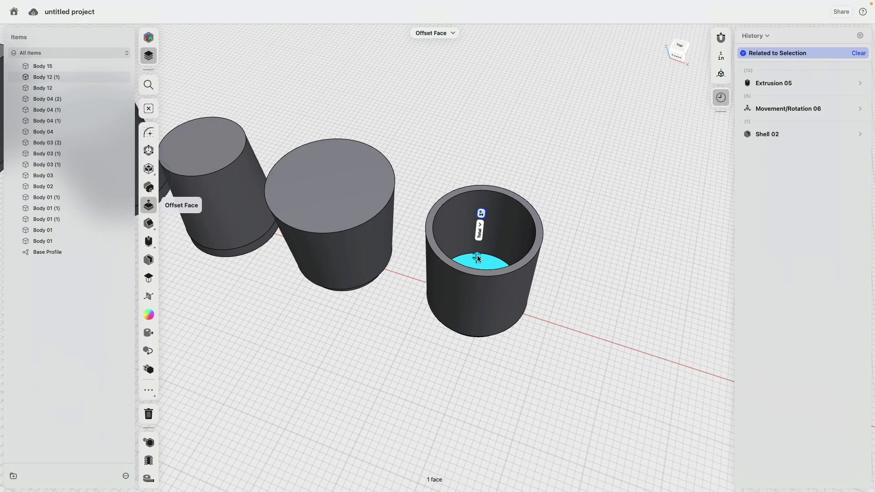
pyautogui.click(599, 247)
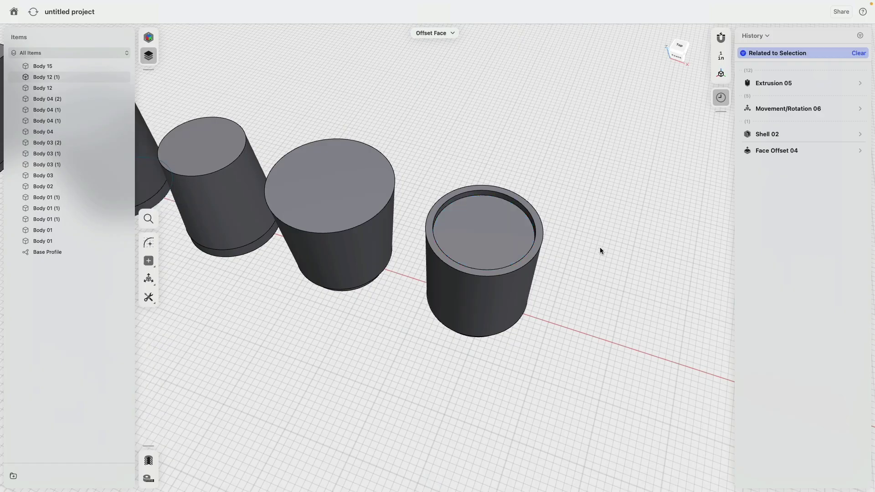
# Review the four round stool variants alongside the row of square stools from several angles
pyautogui.scroll(5, 602, 246)
pyautogui.scroll(-3, 608, 248)
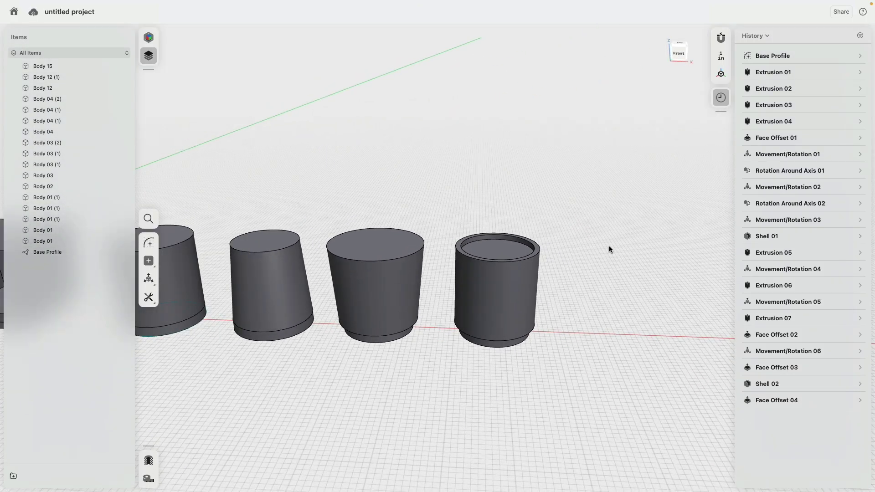
pyautogui.moveTo(609, 247); pyautogui.dragTo(649, 159, button='middle')
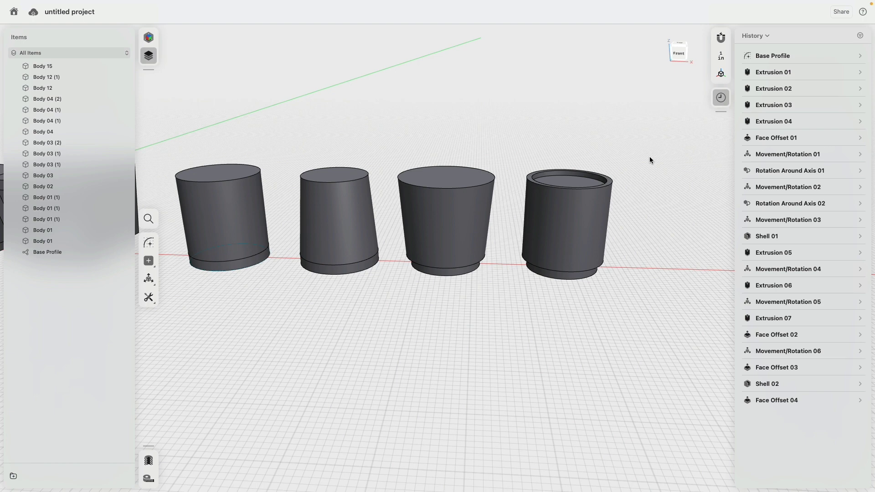
pyautogui.scroll(-3, 649, 157)
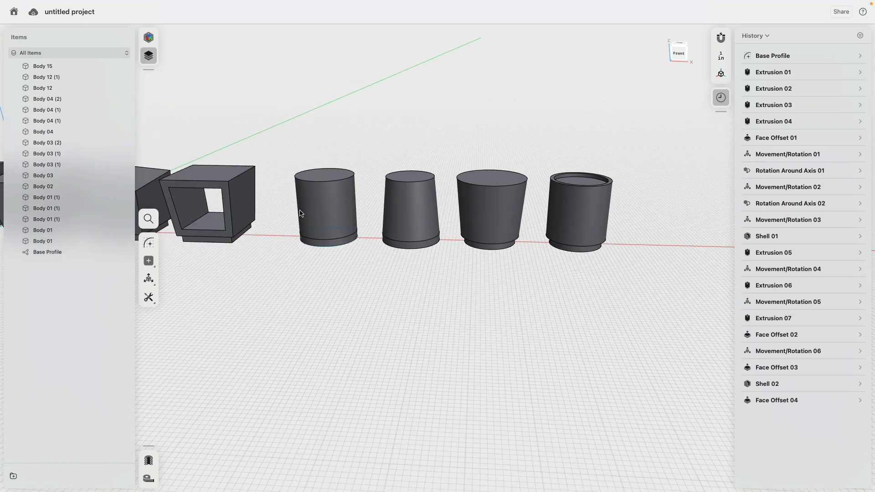
pyautogui.moveTo(293, 141); pyautogui.dragTo(364, 282)
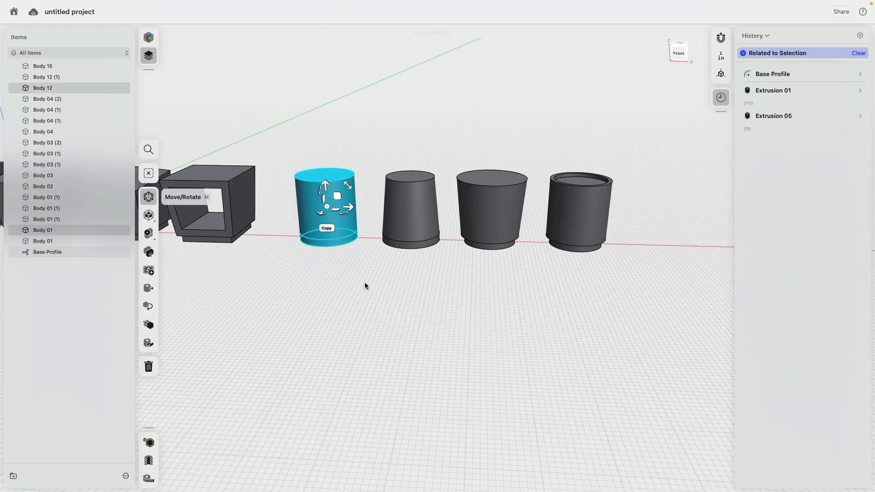
pyautogui.press('Escape')
pyautogui.moveTo(276, 123); pyautogui.dragTo(659, 291)
pyautogui.click(660, 291)
pyautogui.moveTo(660, 290); pyautogui.dragTo(657, 310, button='right')
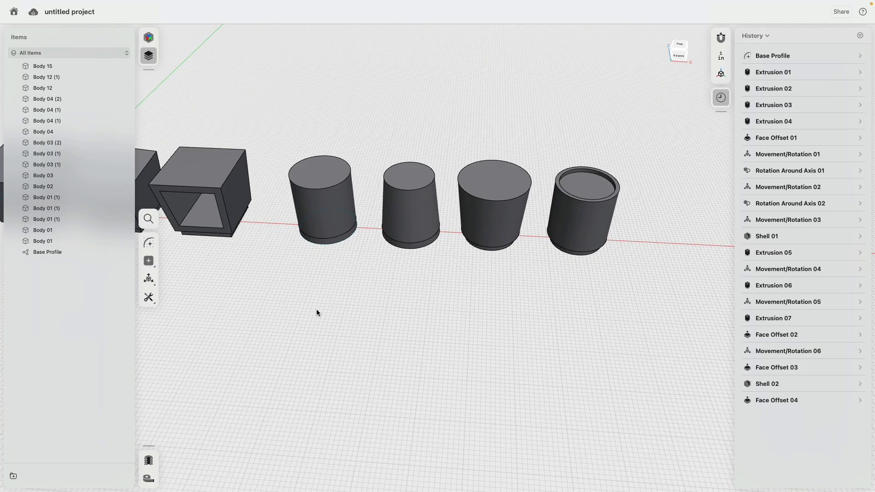
pyautogui.scroll(-10, 316, 309)
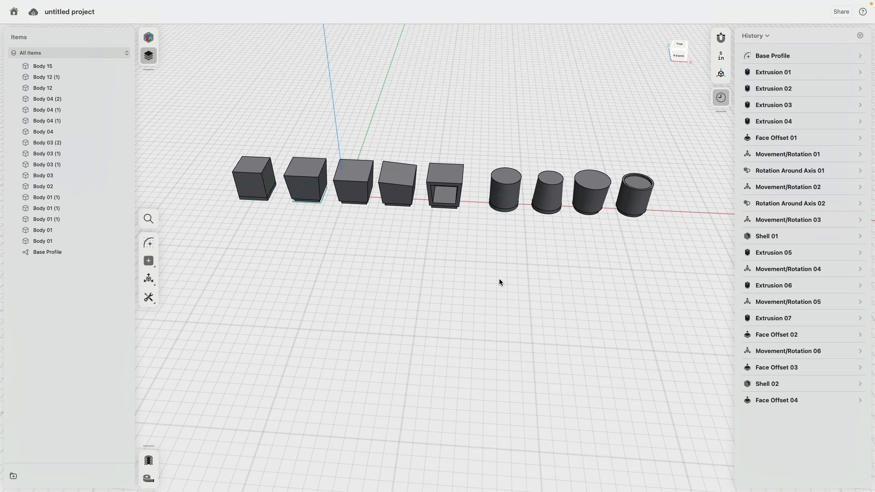
# Copy the flared round stool's upper body and base 46.5 in along the row, past the recessed-top stool
pyautogui.scroll(10, 617, 254)
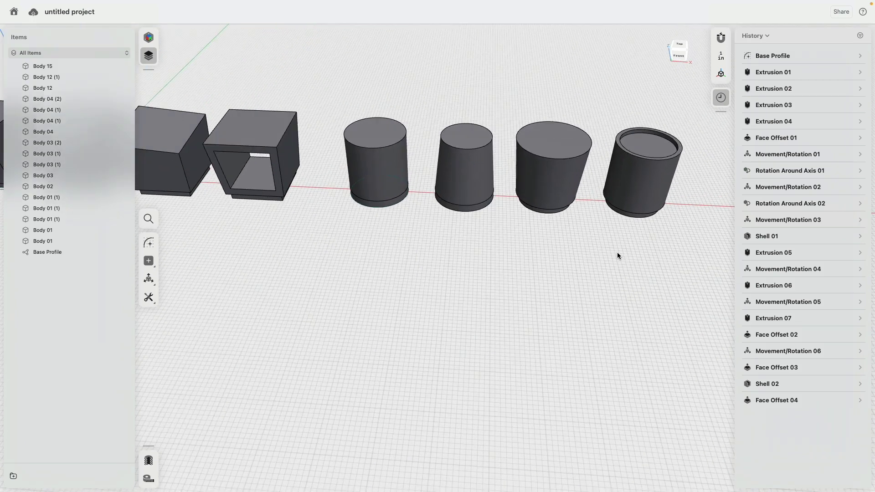
pyautogui.click(561, 187)
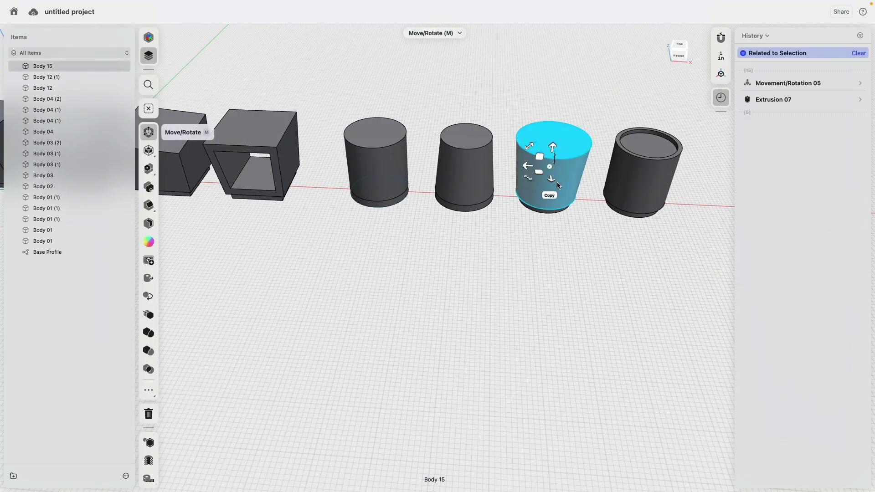
pyautogui.click(544, 212)
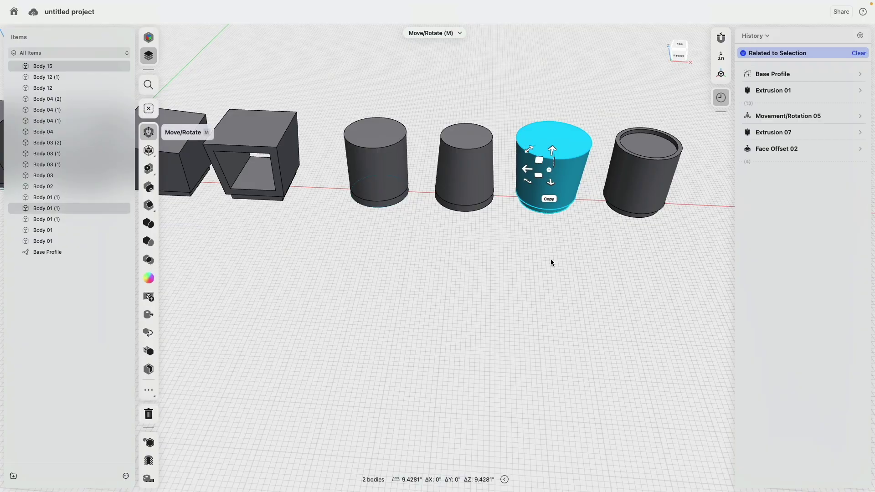
pyautogui.scroll(-8, 550, 260)
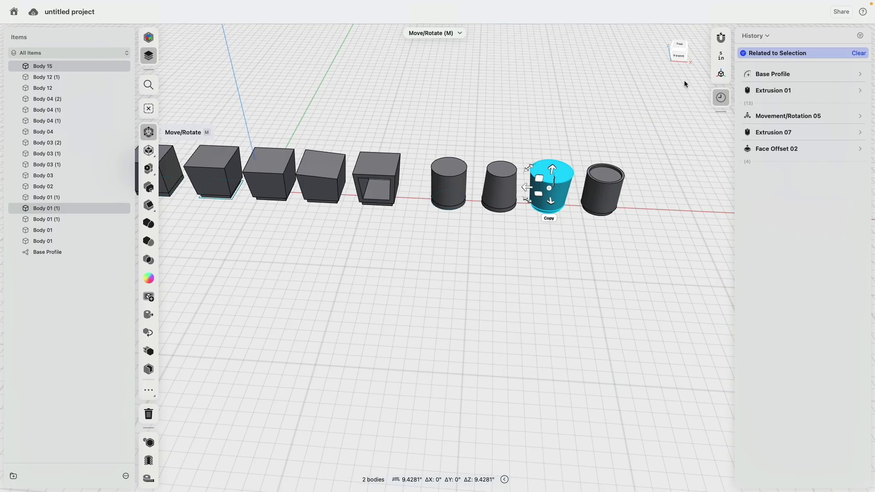
pyautogui.click(679, 57)
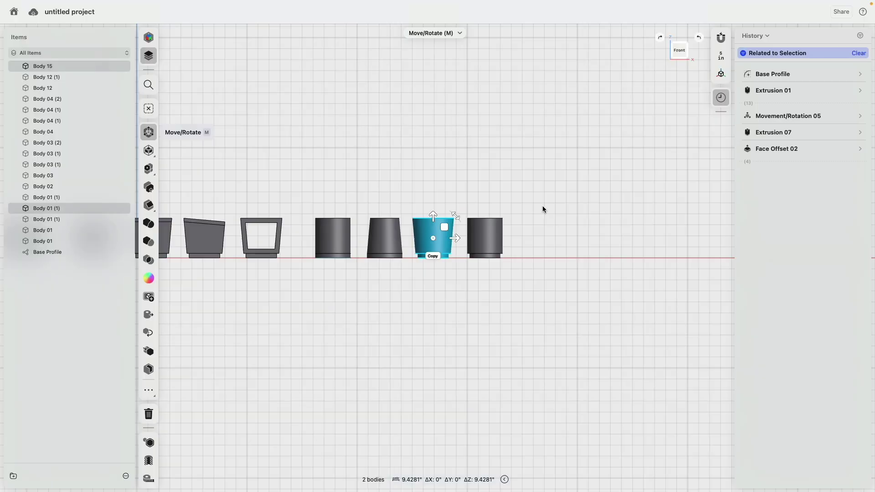
pyautogui.scroll(5, 519, 218)
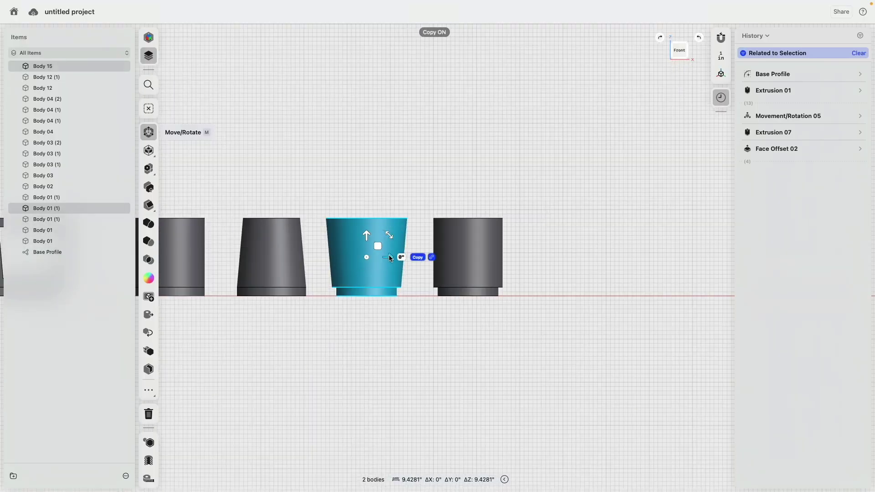
pyautogui.moveTo(391, 259); pyautogui.dragTo(590, 269)
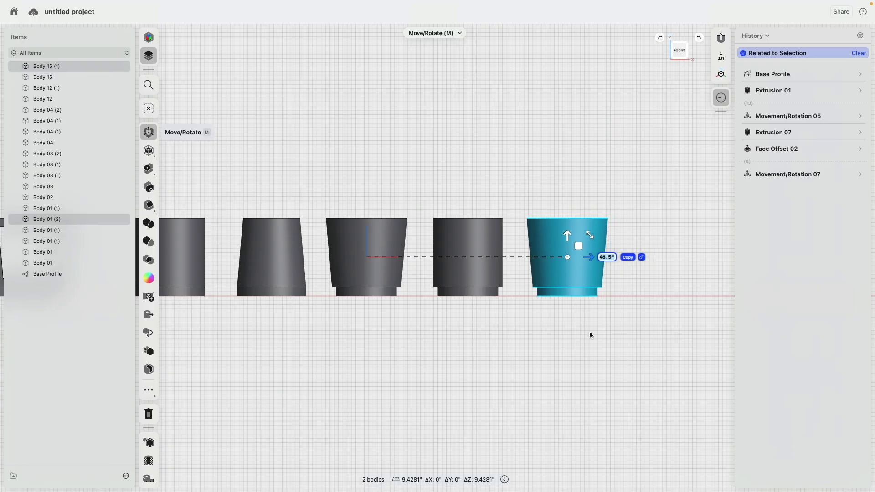
pyautogui.click(638, 254)
pyautogui.scroll(-3, 641, 230)
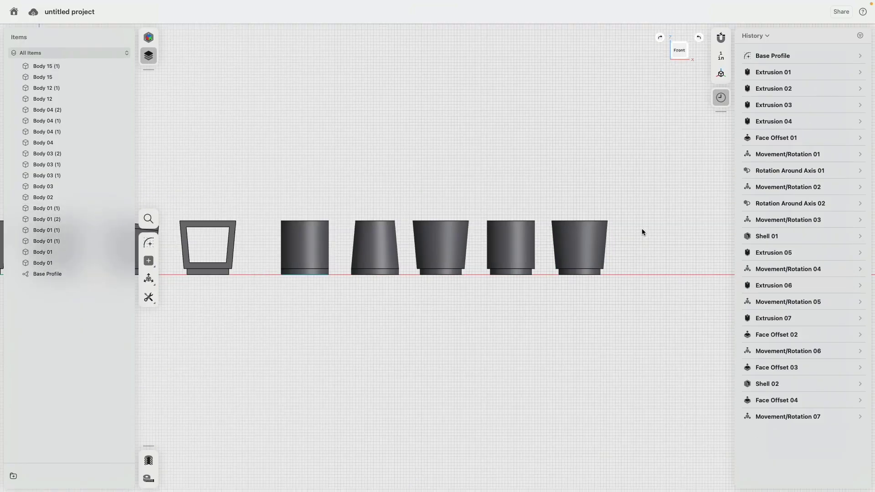
pyautogui.click(300, 244)
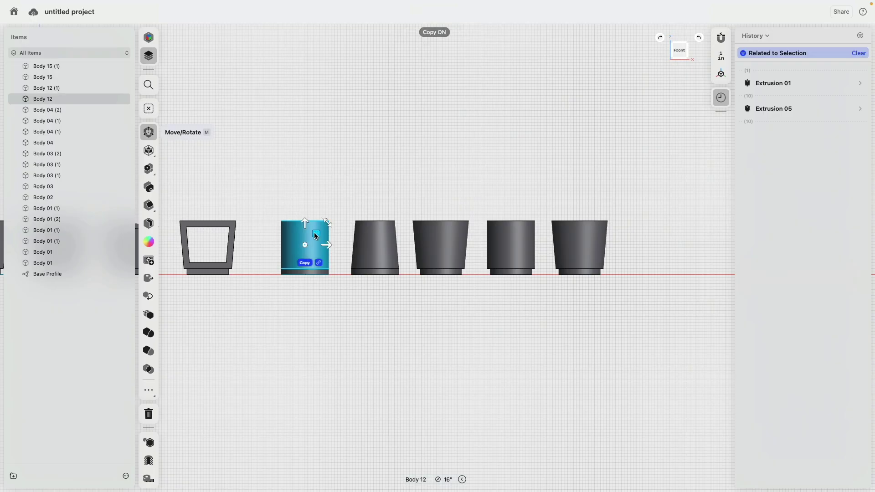
pyautogui.moveTo(315, 234); pyautogui.dragTo(632, 214)
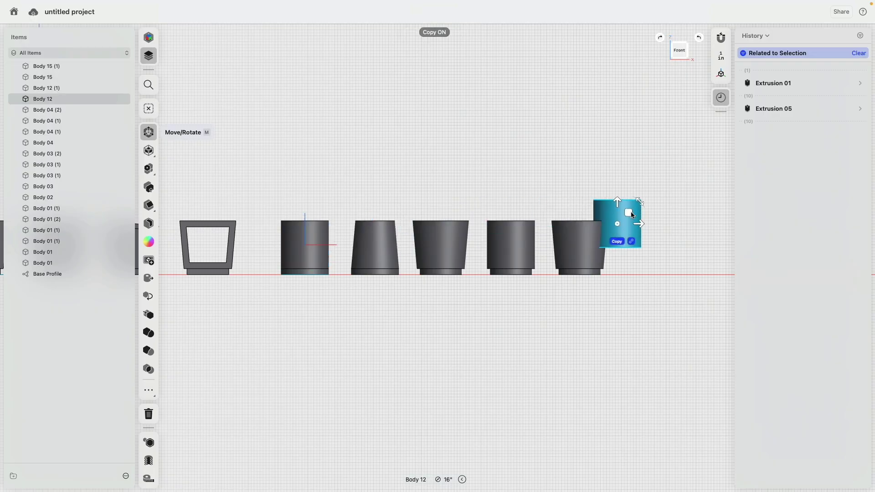
pyautogui.click(618, 144)
pyautogui.rightClick(793, 434)
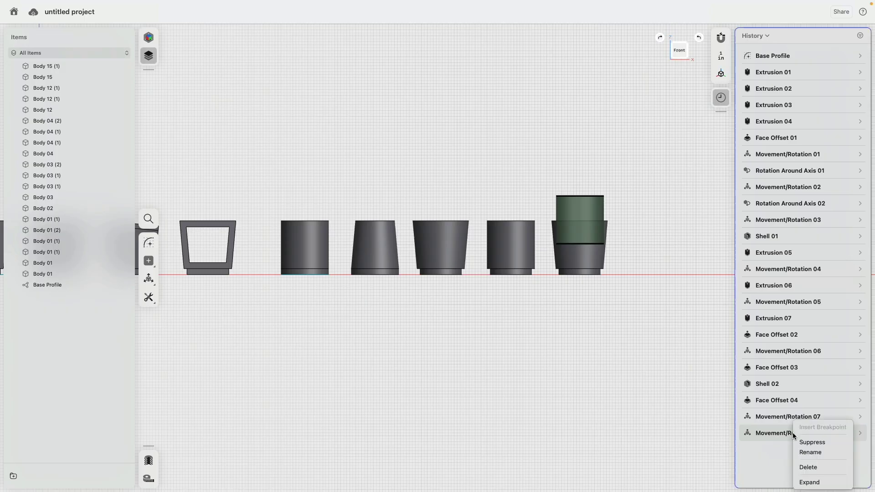
pyautogui.click(815, 467)
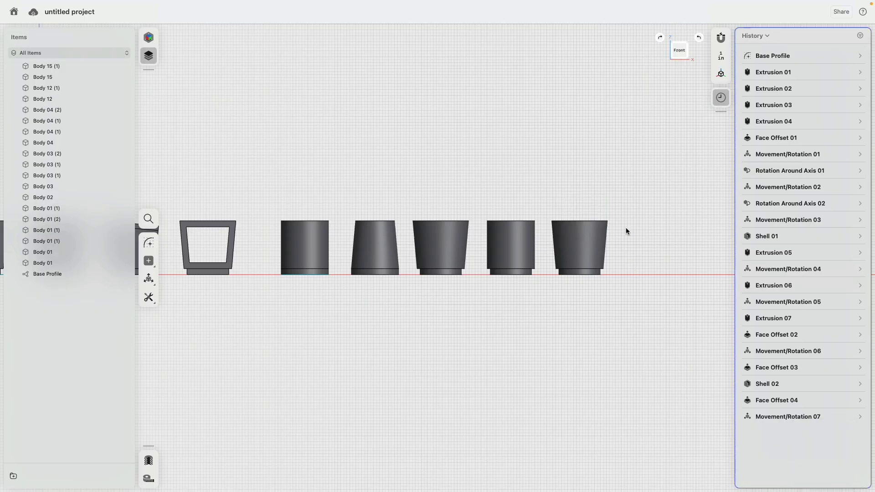
# Copy the new flared stool's base disc 20.5 in straight up, above the stool's top
pyautogui.scroll(5, 625, 227)
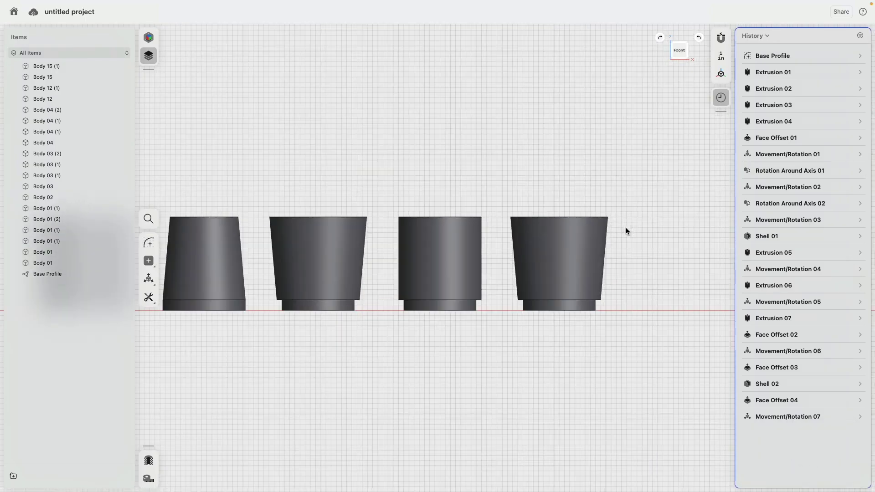
pyautogui.click(572, 248)
pyautogui.click(566, 302)
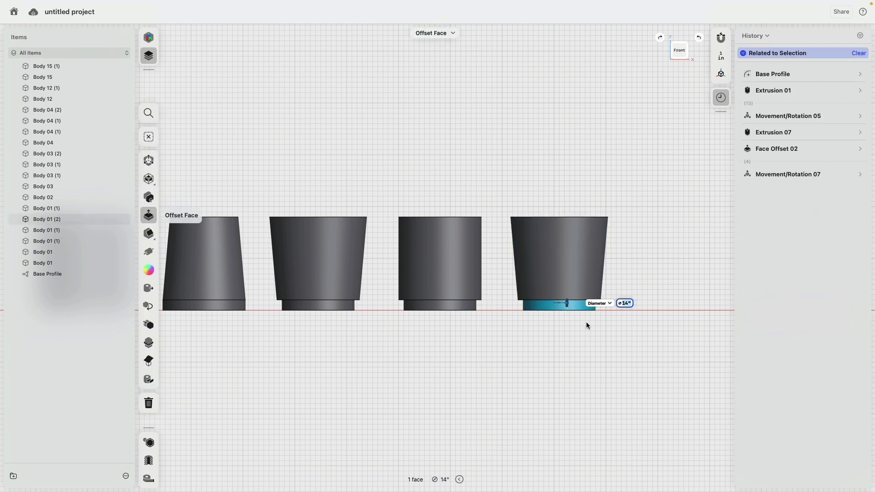
pyautogui.click(567, 316)
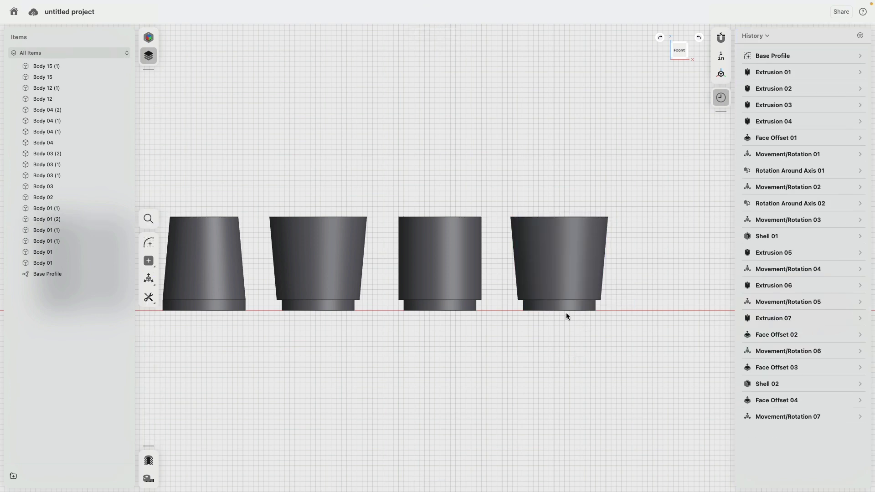
pyautogui.click(570, 308)
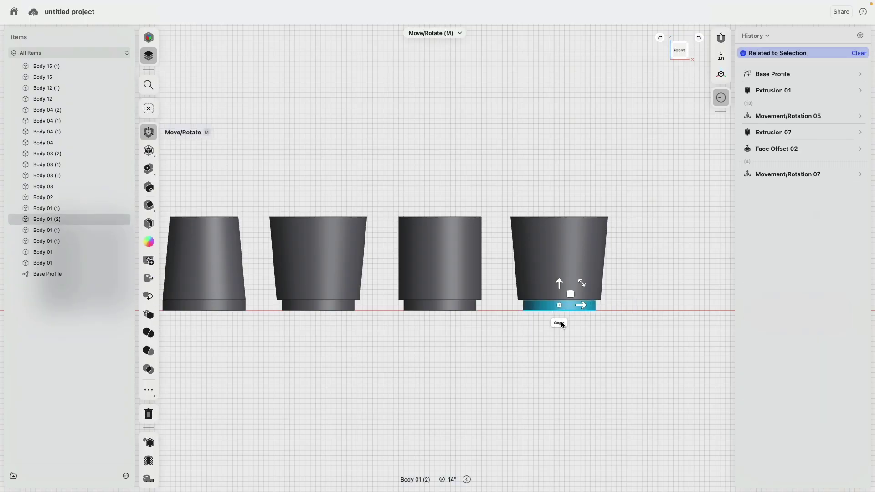
pyautogui.moveTo(558, 274); pyautogui.dragTo(558, 167)
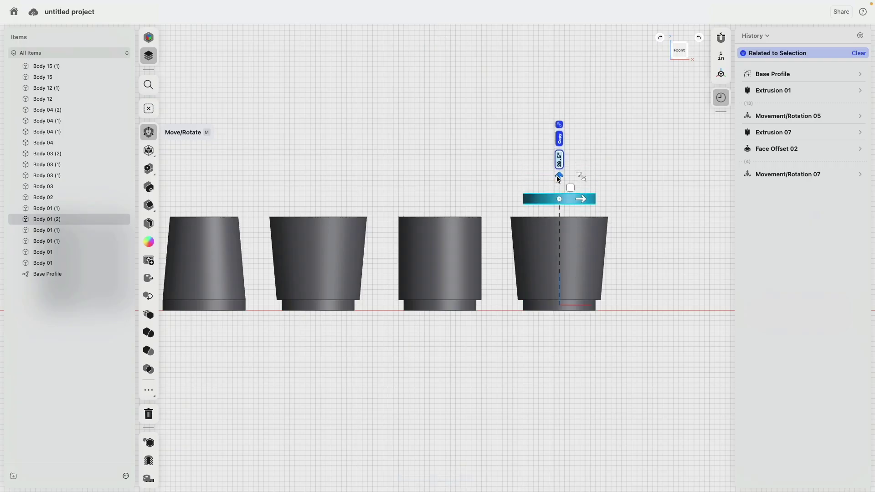
pyautogui.click(651, 179)
# Offset the top face of the raised disc upward to turn it into a tall cylinder
pyautogui.moveTo(615, 205); pyautogui.dragTo(573, 226, button='right')
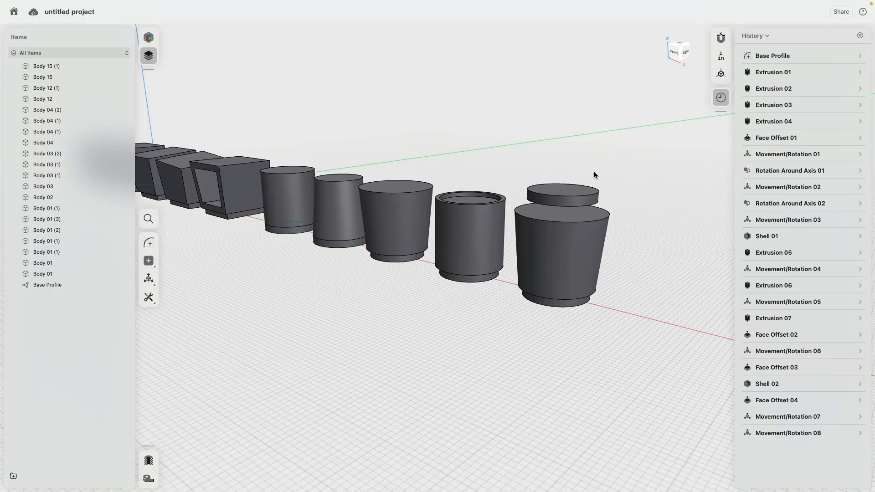
pyautogui.scroll(3, 594, 175)
pyautogui.click(553, 189)
pyautogui.moveTo(555, 142); pyautogui.dragTo(555, 23)
pyautogui.click(642, 193)
pyautogui.scroll(-3, 668, 255)
pyautogui.moveTo(670, 261); pyautogui.dragTo(649, 275, button='right')
# Rotate the tall cylinder 90° in the side view so it lies horizontally, and lower it toward the stool's top
pyautogui.click(678, 52)
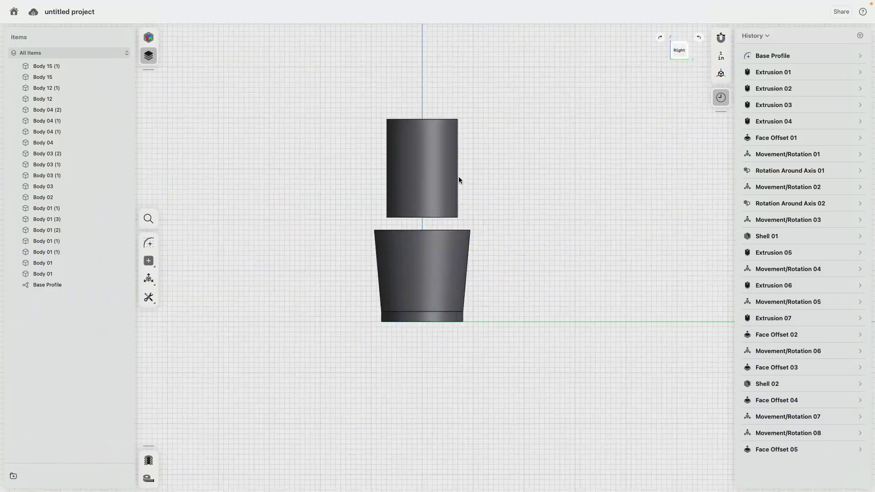
pyautogui.click(429, 166)
pyautogui.press('m')
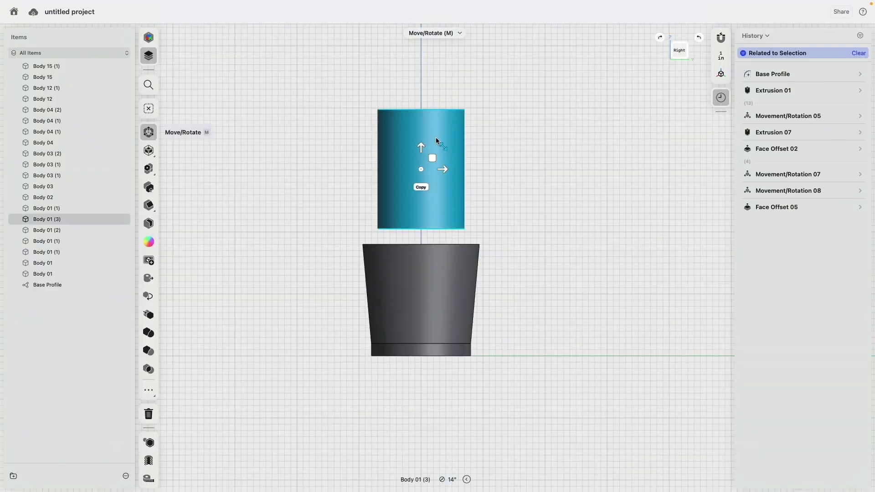
pyautogui.moveTo(474, 113); pyautogui.dragTo(499, 240)
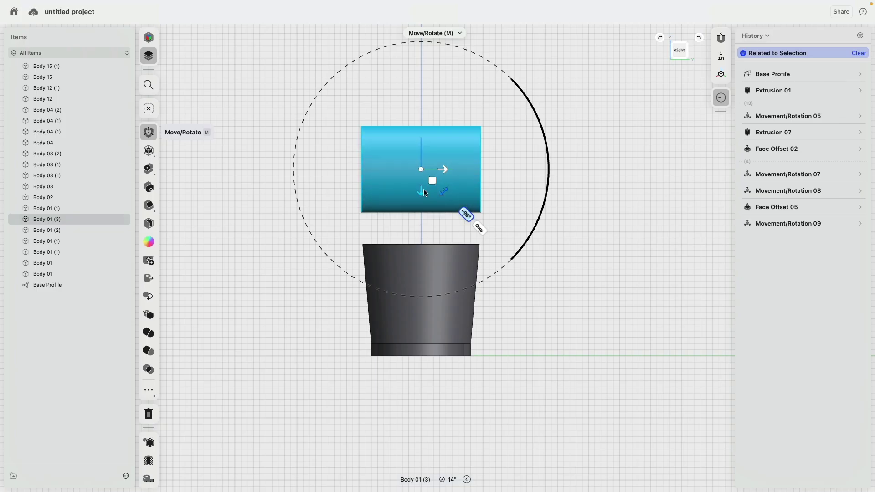
pyautogui.moveTo(422, 195); pyautogui.dragTo(422, 233)
pyautogui.moveTo(422, 232); pyautogui.dragTo(425, 259, button='right')
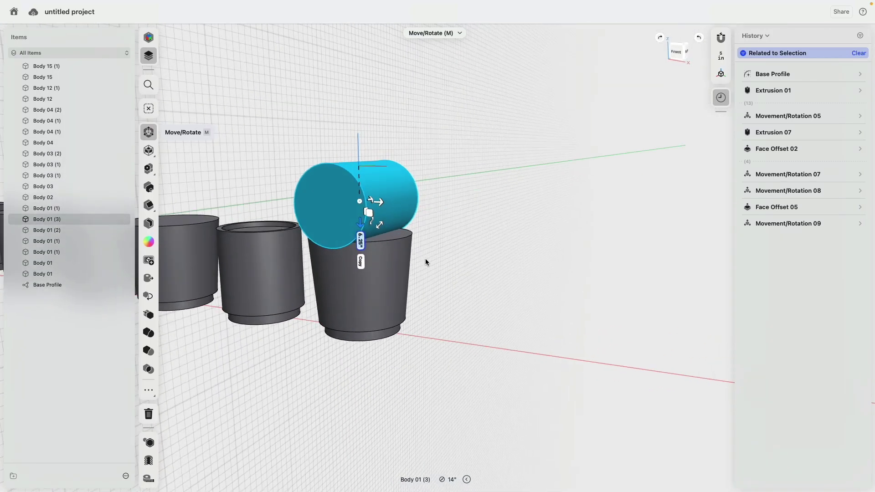
pyautogui.press('super+z')
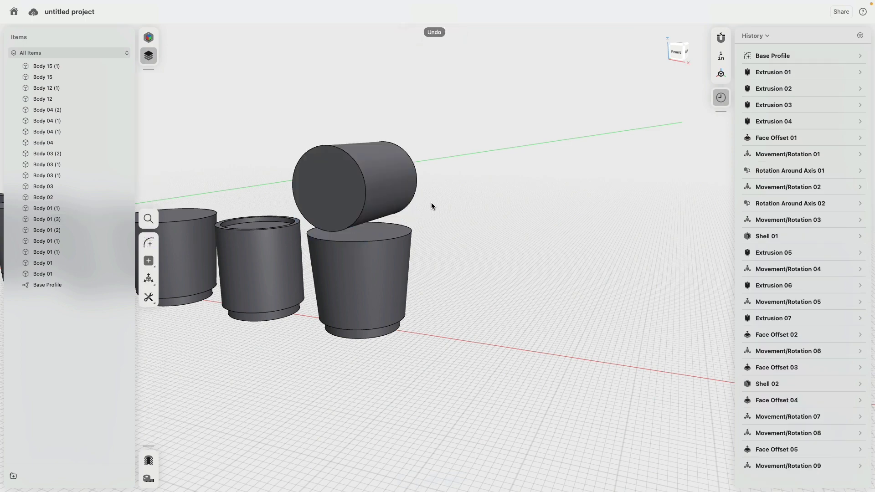
# Offset the horizontal cylinder's side face outward to a 27 in diameter
pyautogui.click(400, 185)
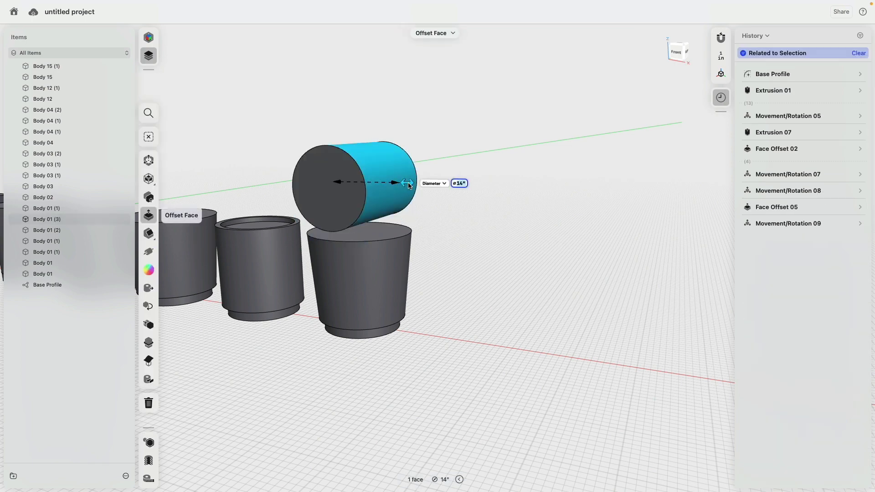
pyautogui.moveTo(409, 186); pyautogui.dragTo(449, 188)
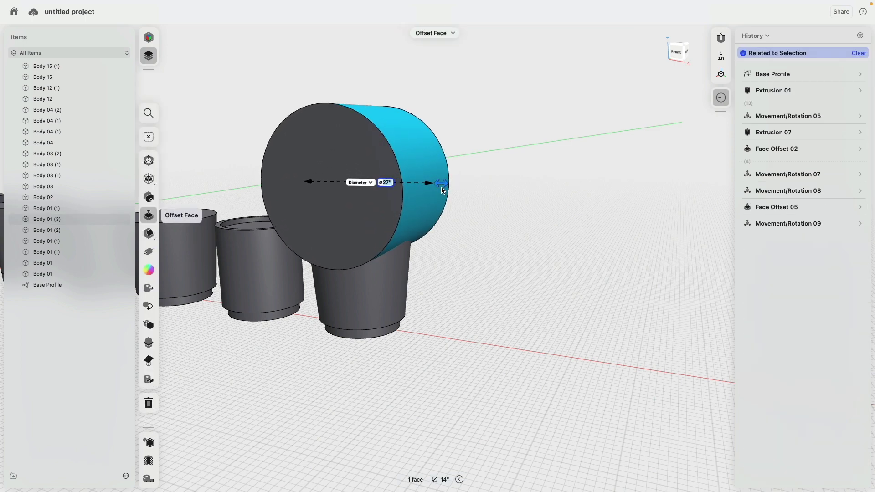
pyautogui.moveTo(501, 290); pyautogui.dragTo(498, 275, button='right')
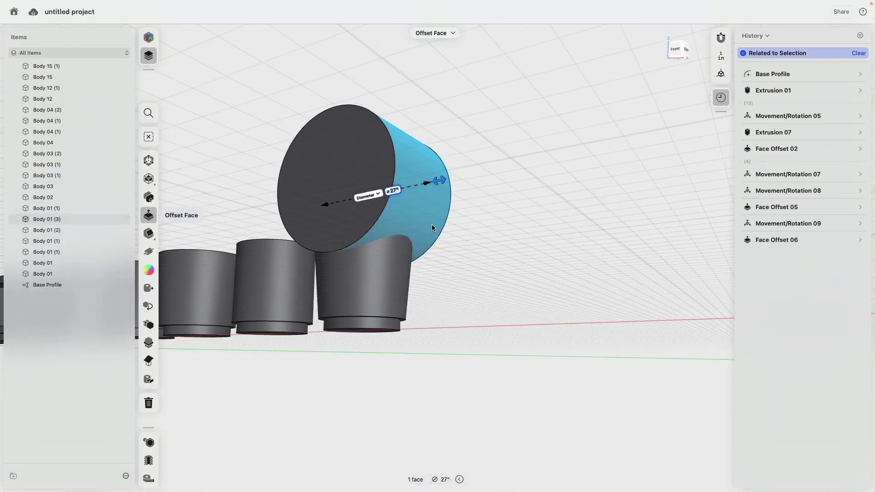
pyautogui.click(571, 231)
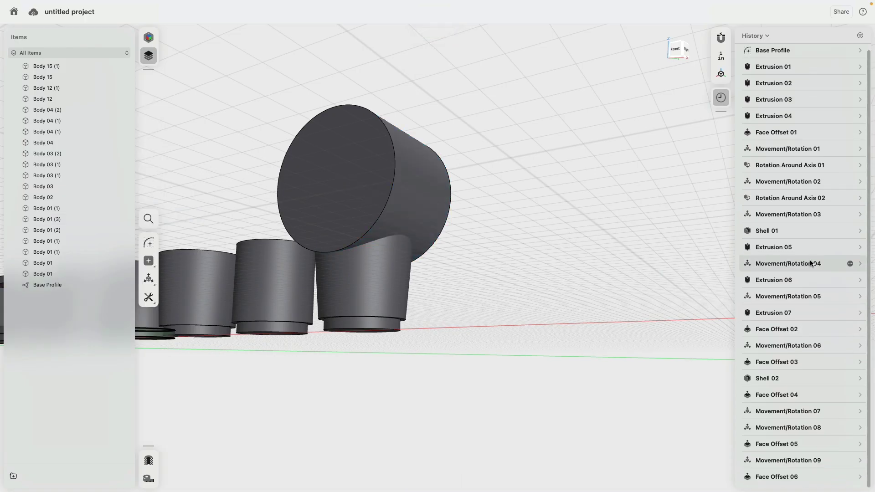
# Edit the cylinder's Movement/Rotation 09 history step to raise it to the stool's top edge
pyautogui.click(787, 461)
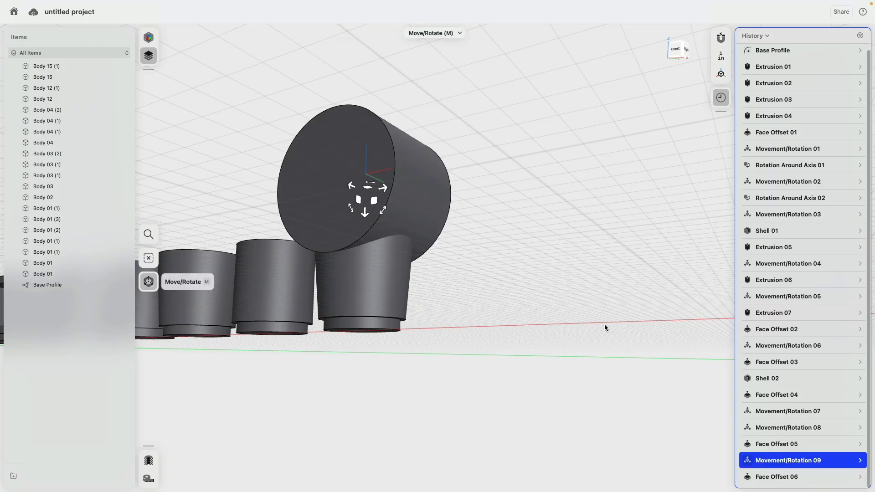
pyautogui.moveTo(363, 218); pyautogui.dragTo(375, 184)
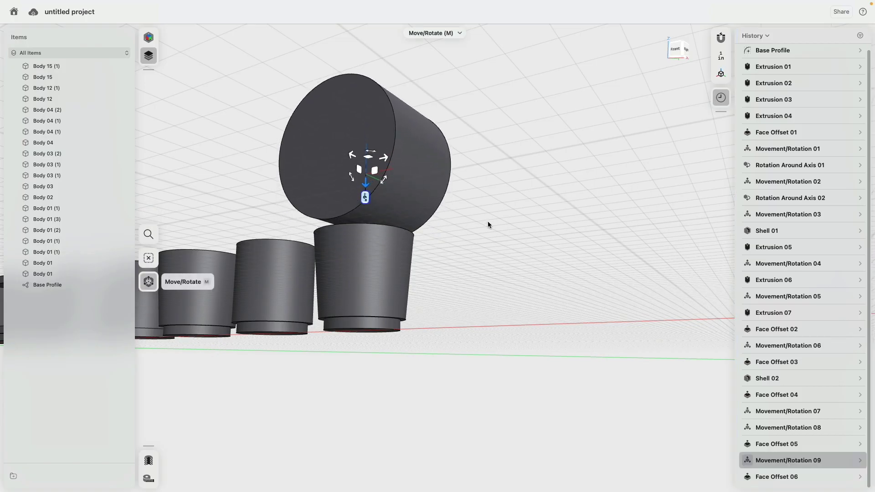
pyautogui.scroll(3, 487, 224)
# Edit Face Offset 06 to enlarge the cylinder's diameter to about 35.26 in so it cuts slightly into the stool's top
pyautogui.click(780, 475)
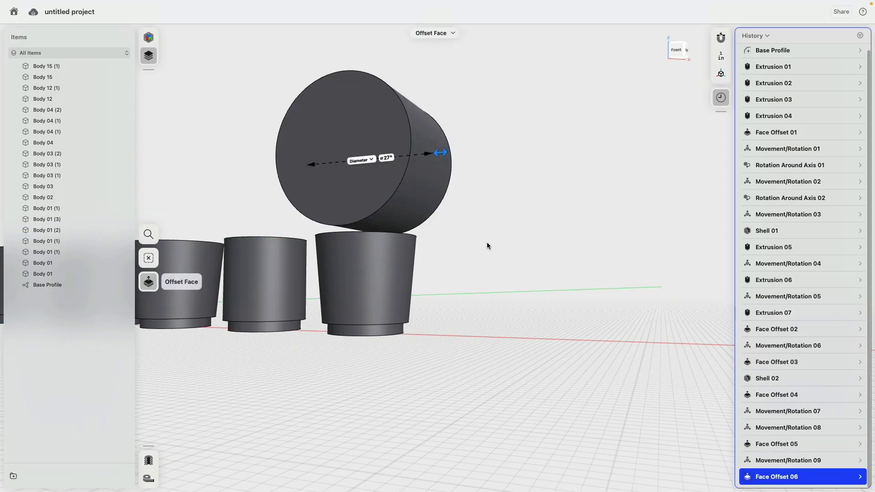
pyautogui.moveTo(442, 157); pyautogui.dragTo(463, 158)
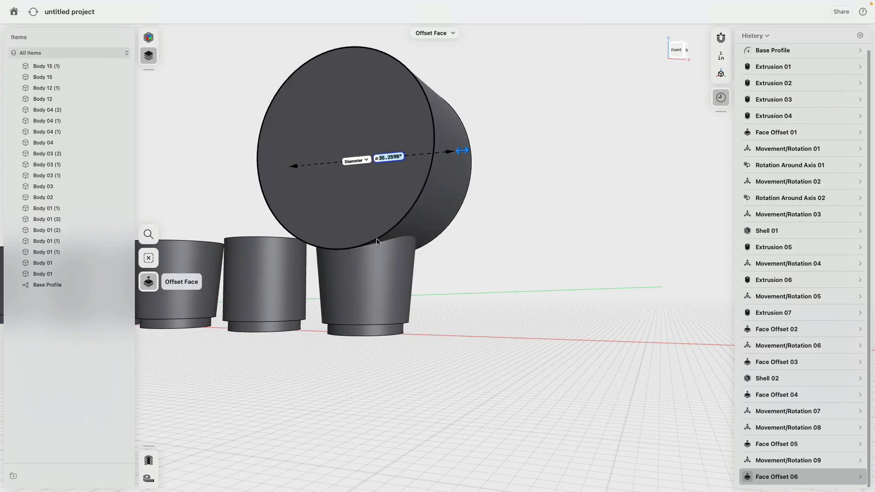
pyautogui.click(538, 295)
pyautogui.moveTo(537, 295); pyautogui.dragTo(488, 283, button='right')
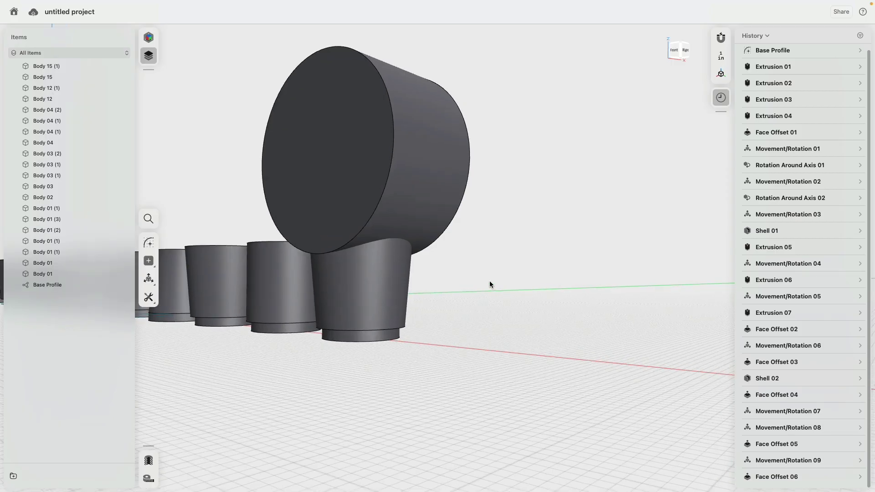
# Subtract the large horizontal cylinder from the flared stool's upper body, keeping no originals, to form a curved saddle seat
pyautogui.click(395, 281)
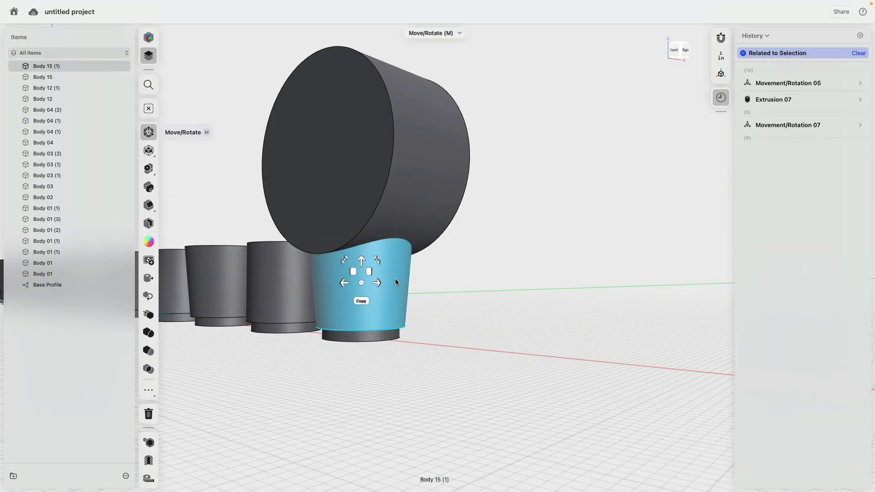
pyautogui.click(436, 195)
pyautogui.click(146, 242)
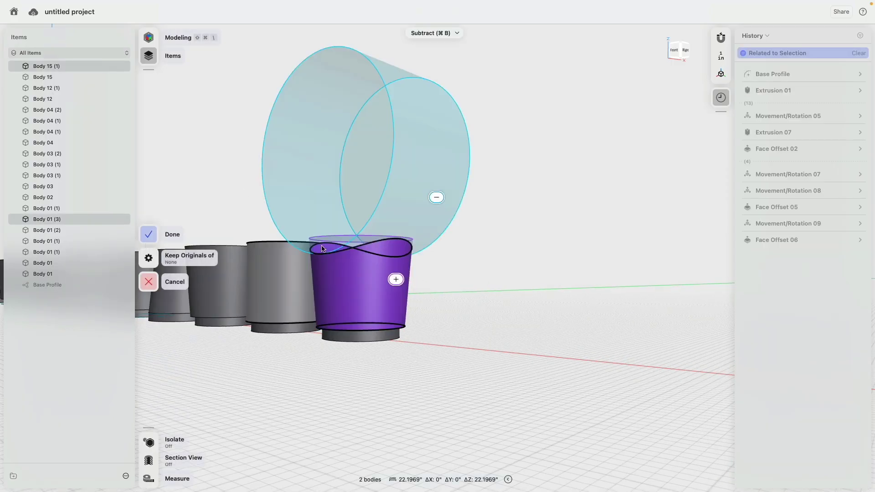
pyautogui.click(149, 232)
pyautogui.moveTo(487, 219); pyautogui.dragTo(527, 226, button='right')
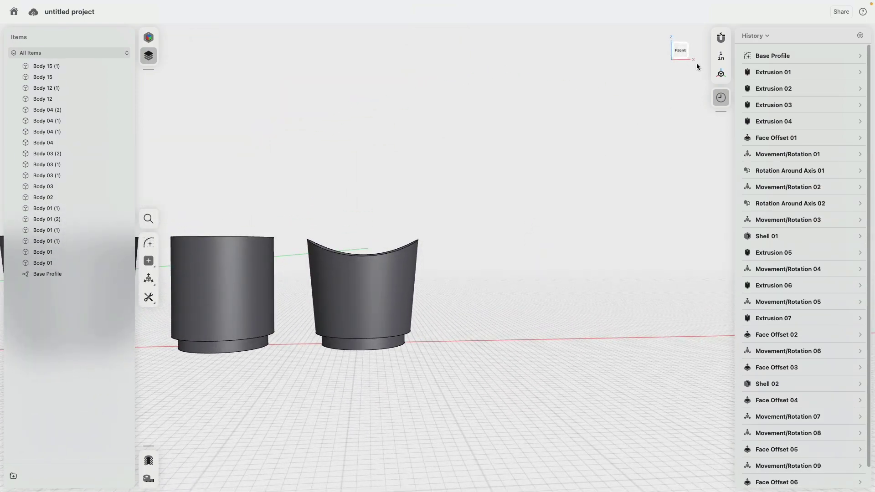
# Insert a history breakpoint after Face Offset 06 to bring back the uncut flared stool and its horizontal cylinder
pyautogui.click(680, 50)
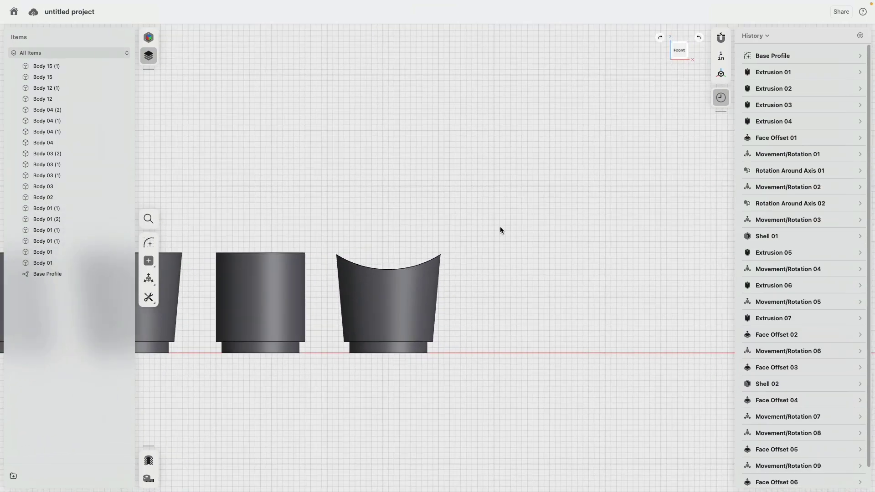
pyautogui.moveTo(494, 223); pyautogui.dragTo(444, 262, button='right')
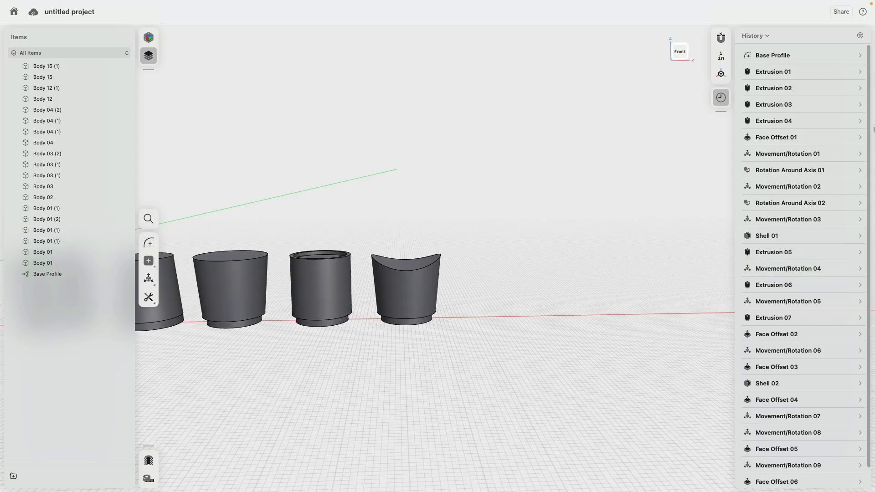
pyautogui.scroll(-1, 869, 118)
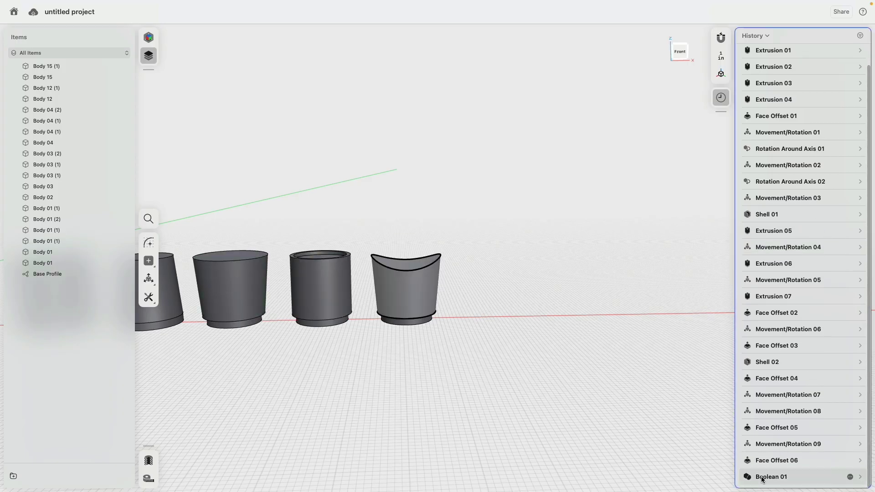
pyautogui.rightClick(769, 463)
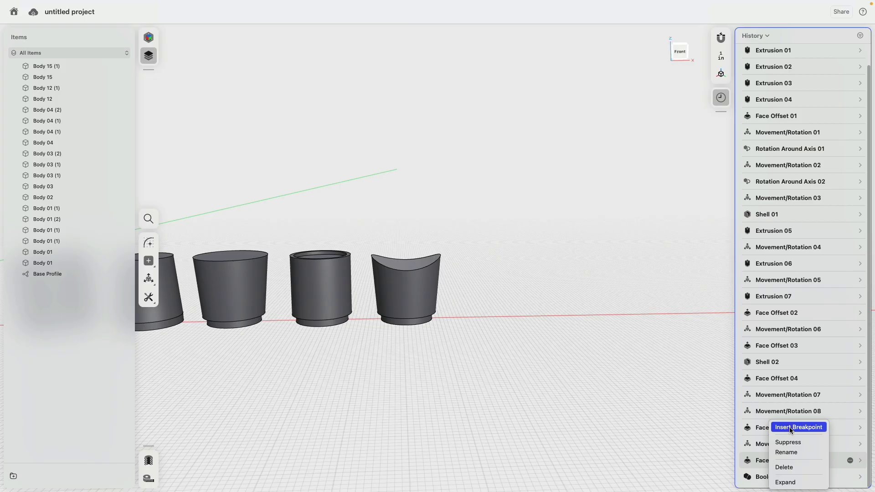
# Copy the flared stool's base, upper body and horizontal cylinder together 27 in along the X axis
pyautogui.click(679, 61)
pyautogui.click(401, 320)
pyautogui.press('m')
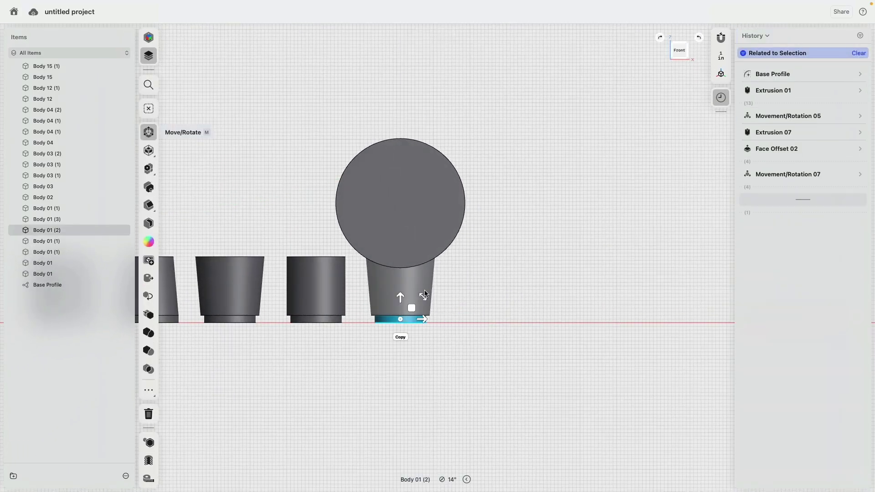
pyautogui.click(424, 292)
pyautogui.click(439, 241)
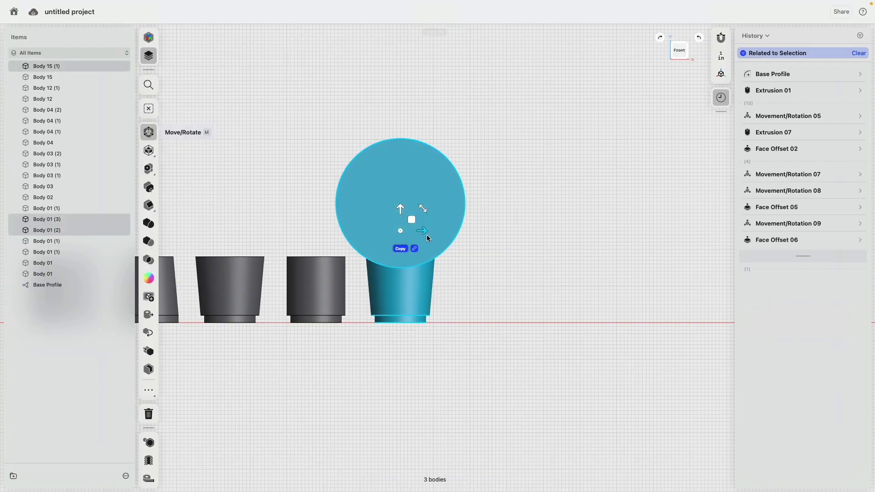
pyautogui.moveTo(426, 234); pyautogui.dragTo(520, 231)
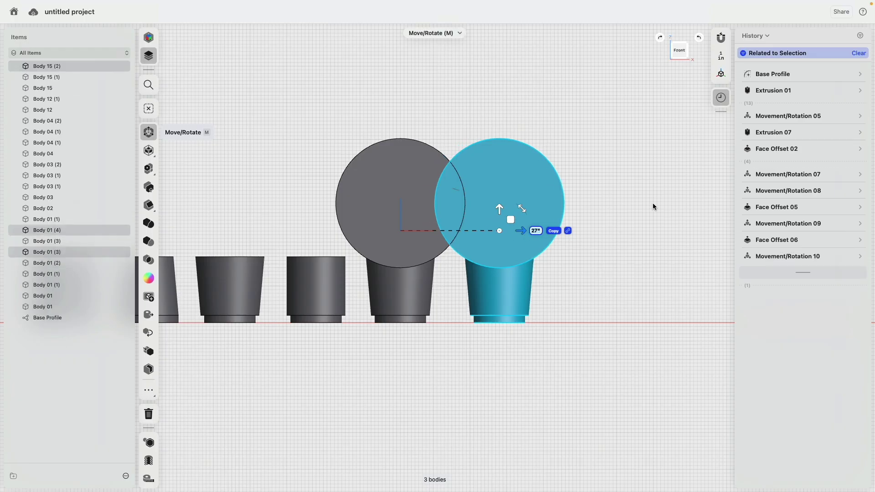
pyautogui.click(653, 203)
# Tilt the copied cylinder down toward the stool's front and move it 2.5 in along its own axis
pyautogui.click(508, 187)
pyautogui.doubleClick(526, 193)
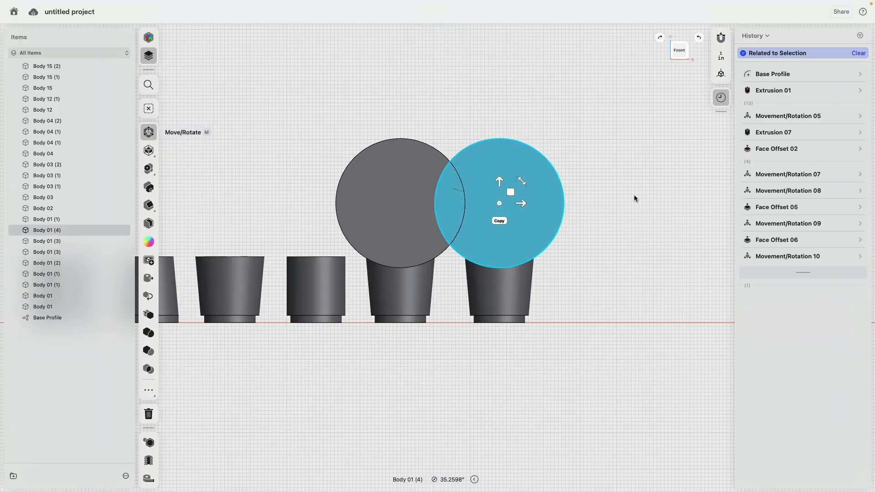
pyautogui.moveTo(635, 199); pyautogui.dragTo(476, 204, button='right')
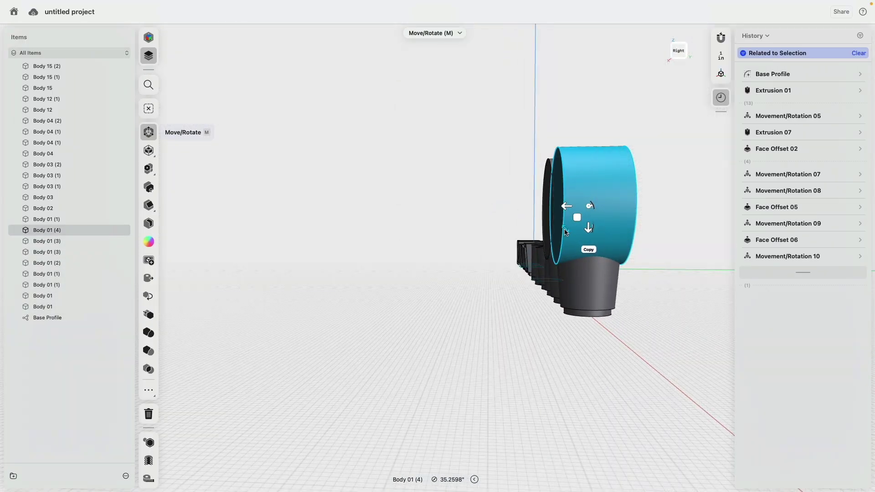
pyautogui.moveTo(569, 235); pyautogui.dragTo(559, 215)
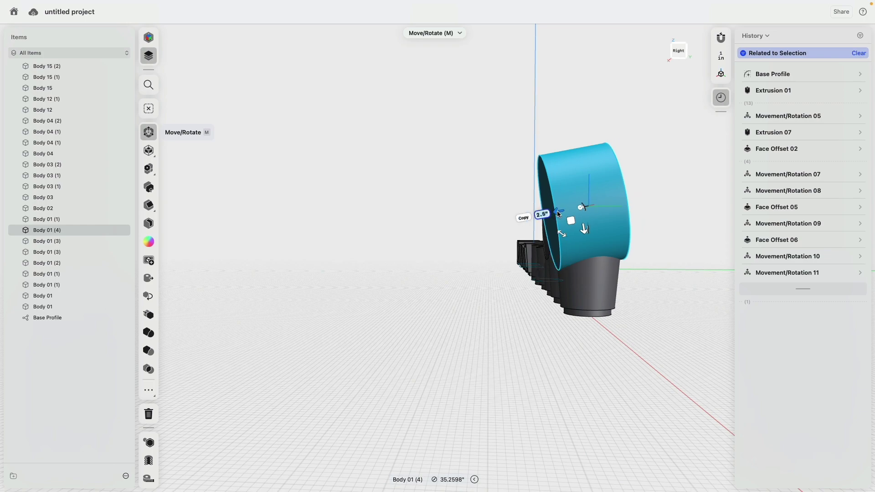
# Offset the tilted cylinder's rear end face outward to a total length of 22.25 in
pyautogui.moveTo(559, 214)
pyautogui.mouseDown(button='right')
pyautogui.moveTo(473, 313)
pyautogui.moveTo(564, 227)
pyautogui.mouseUp(button='right')
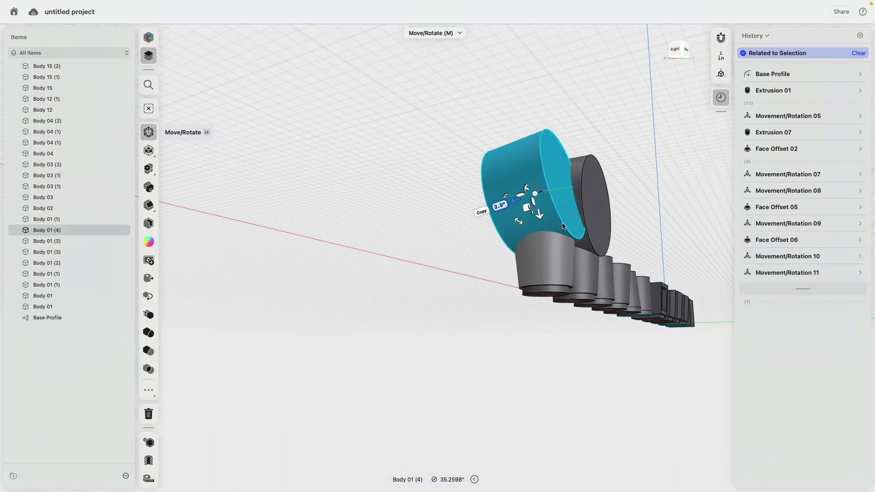
pyautogui.click(567, 202)
pyautogui.moveTo(575, 200); pyautogui.dragTo(588, 199)
pyautogui.moveTo(589, 199); pyautogui.dragTo(515, 255, button='right')
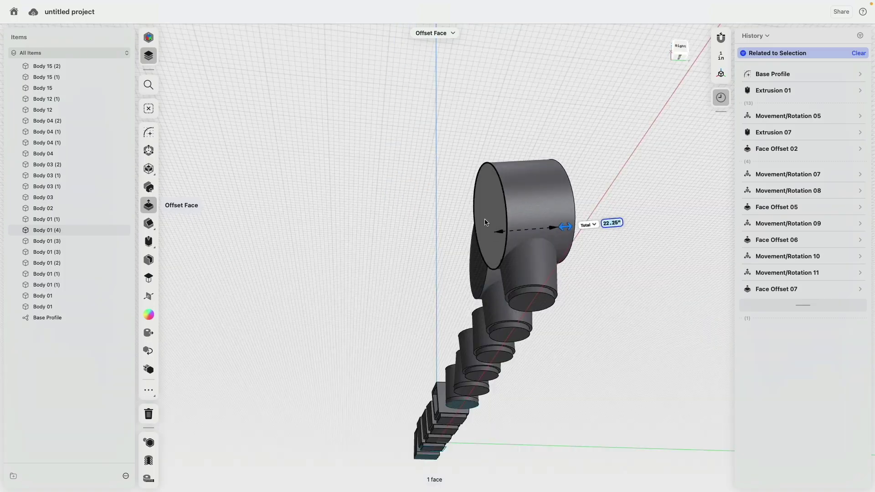
# Try to add the cylinder's opposite end face to the Face Offset 07 history step
pyautogui.click(860, 290)
pyautogui.click(847, 312)
pyautogui.click(498, 216)
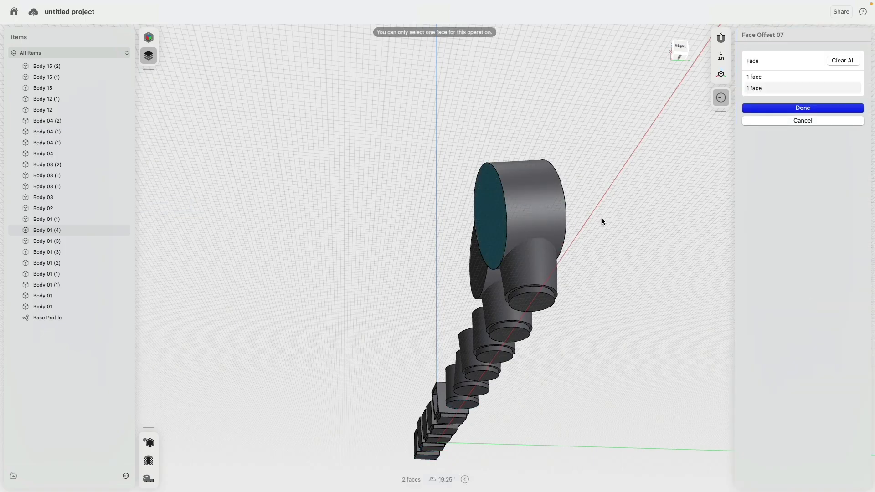
pyautogui.moveTo(617, 215); pyautogui.dragTo(581, 237, button='right')
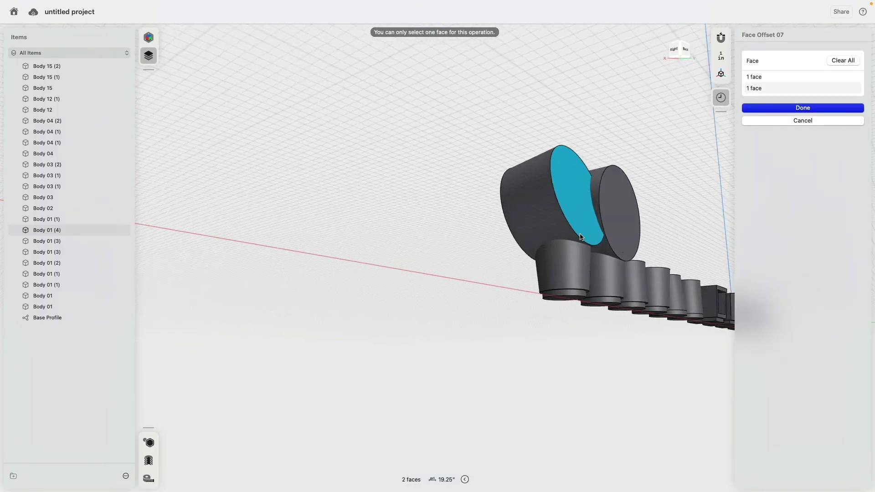
pyautogui.click(807, 112)
# Delete the Face Offset 07 step from the history
pyautogui.scroll(-10, 804, 357)
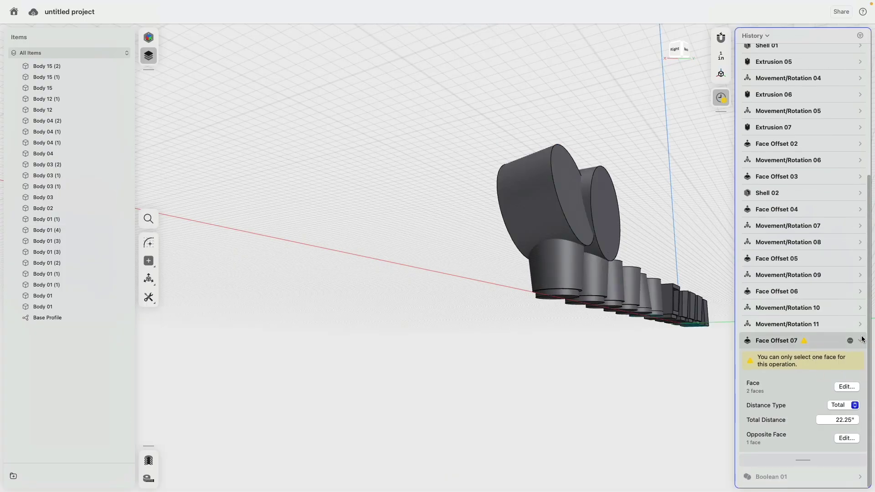
pyautogui.rightClick(780, 337)
pyautogui.click(814, 382)
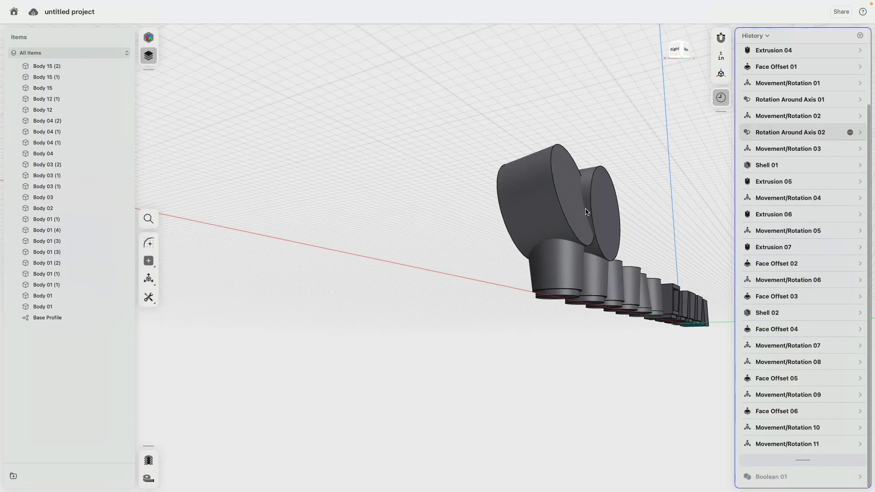
# Offset both end faces of the tilted cylinder outward together so it extends well past the stool
pyautogui.click(574, 194)
pyautogui.moveTo(403, 247); pyautogui.dragTo(454, 233, button='right')
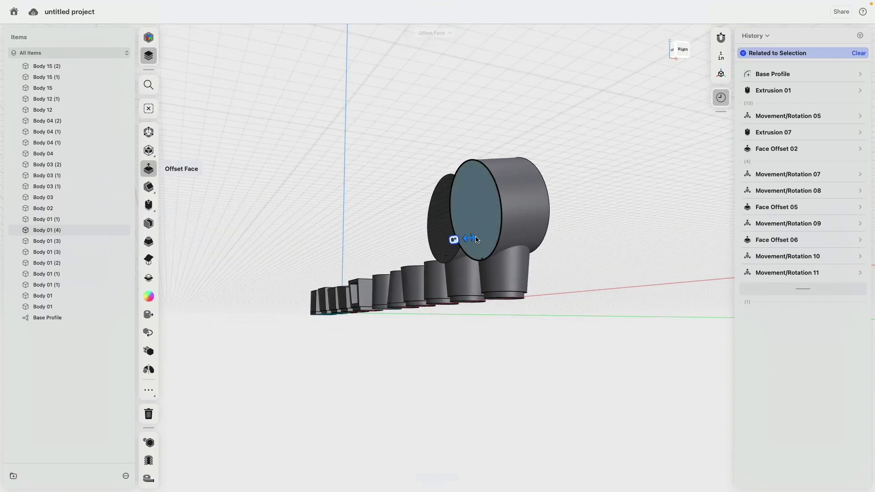
pyautogui.click(470, 240)
pyautogui.moveTo(465, 240); pyautogui.dragTo(461, 241)
pyautogui.click(622, 283)
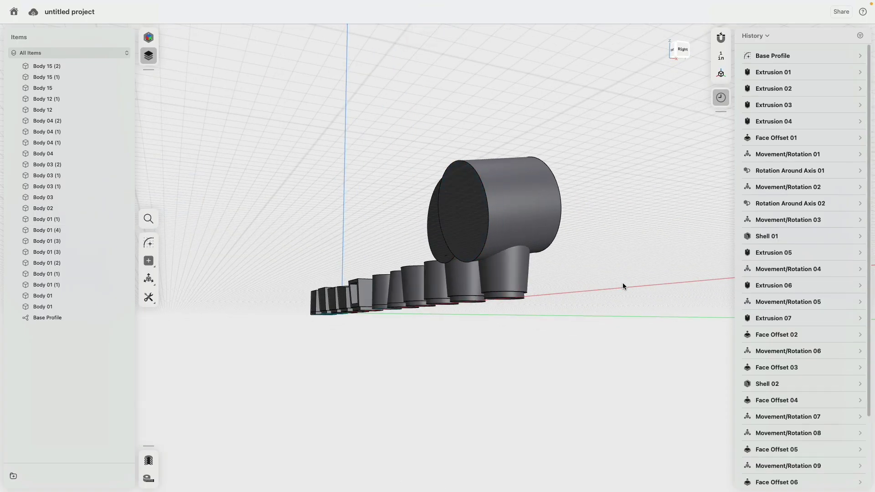
# Remove the history breakpoint so Boolean 01 is applied again
pyautogui.scroll(-5, 841, 330)
pyautogui.moveTo(860, 465)
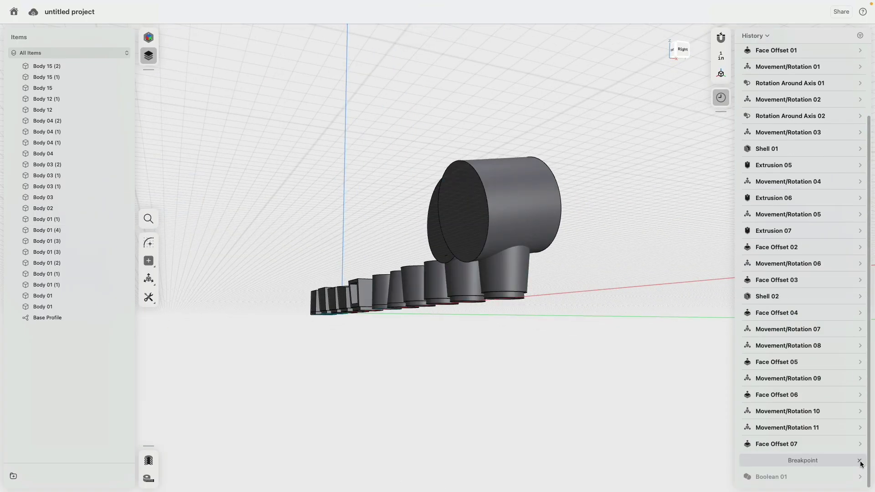
pyautogui.click(860, 461)
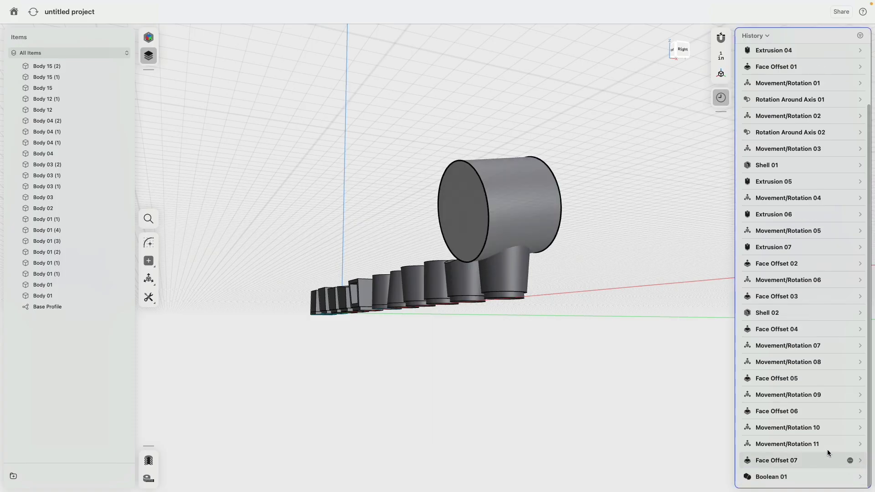
# Edit Boolean 01 to add the copied stool's upper body as a target and the tilted cylinder as a tool
pyautogui.click(860, 477)
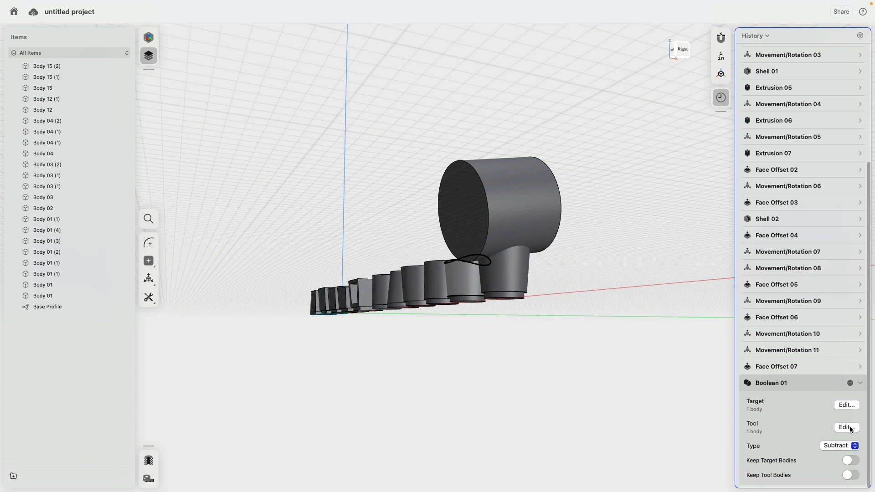
pyautogui.click(848, 406)
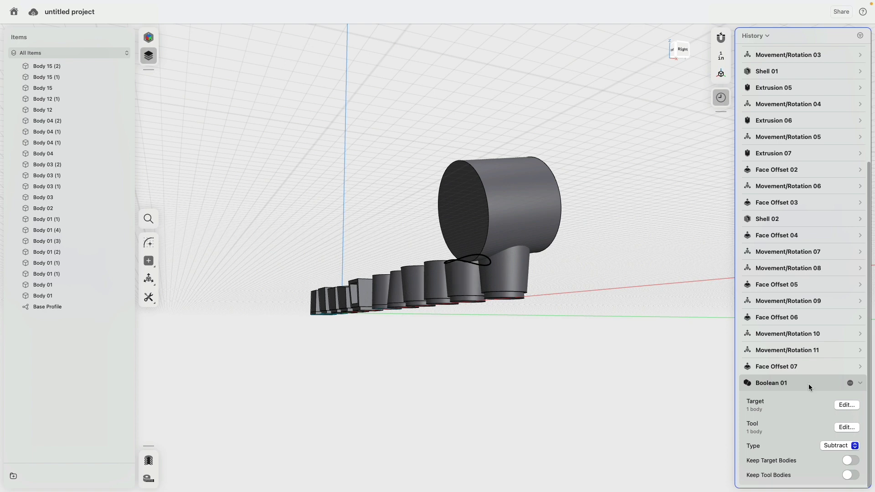
pyautogui.click(519, 268)
pyautogui.click(803, 108)
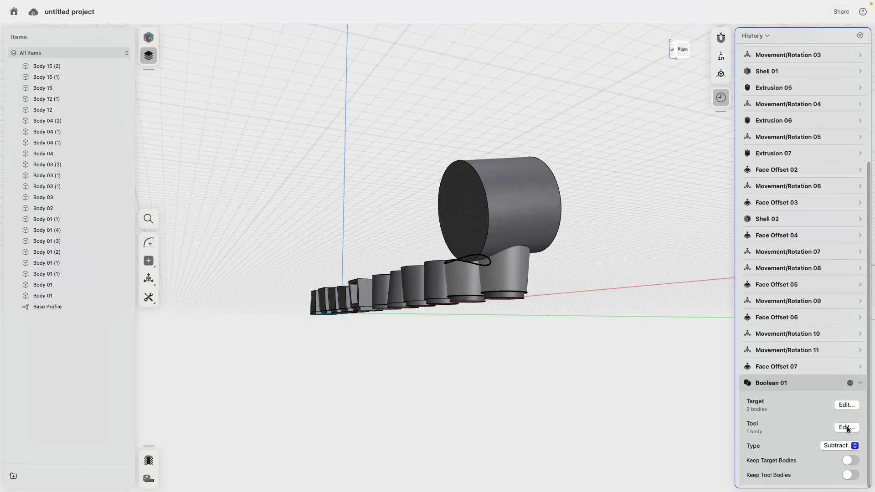
pyautogui.click(846, 427)
pyautogui.click(534, 198)
pyautogui.click(803, 108)
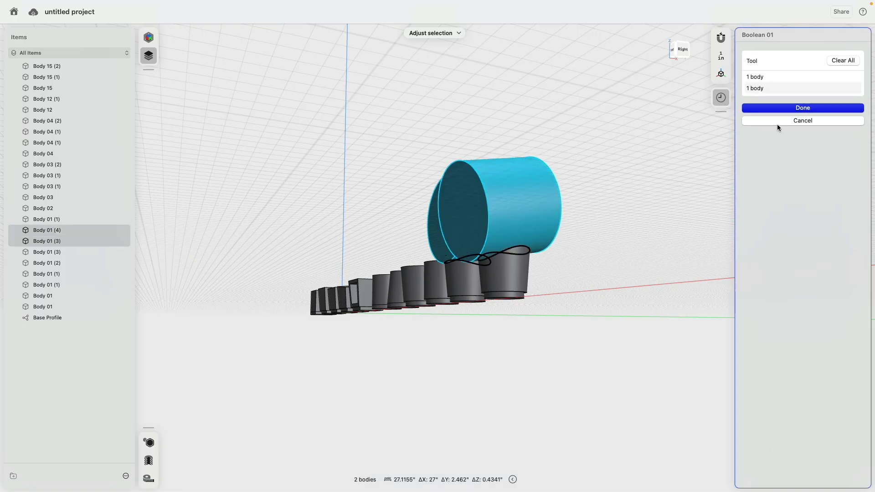
# Examine the sloped saddle seat on the new stool from the front, side and close up
pyautogui.hscroll(-5, 548, 214)
pyautogui.hscroll(-10, 562, 221)
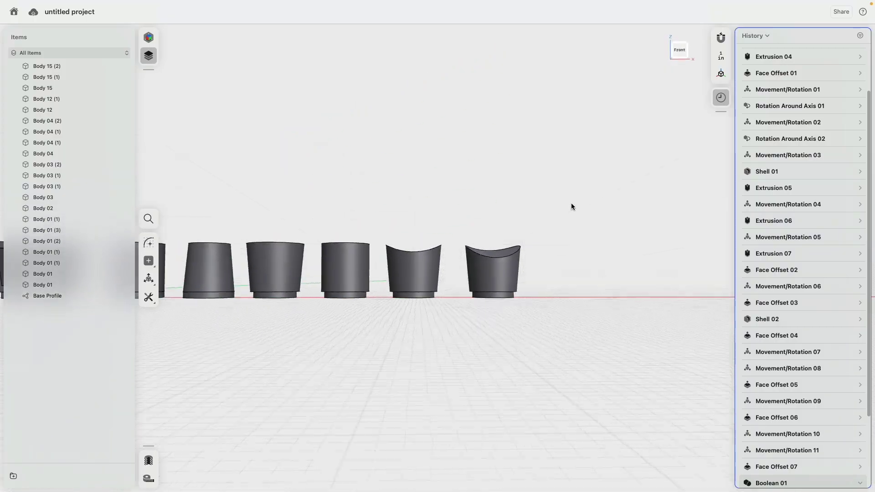
pyautogui.hscroll(-5, 488, 214)
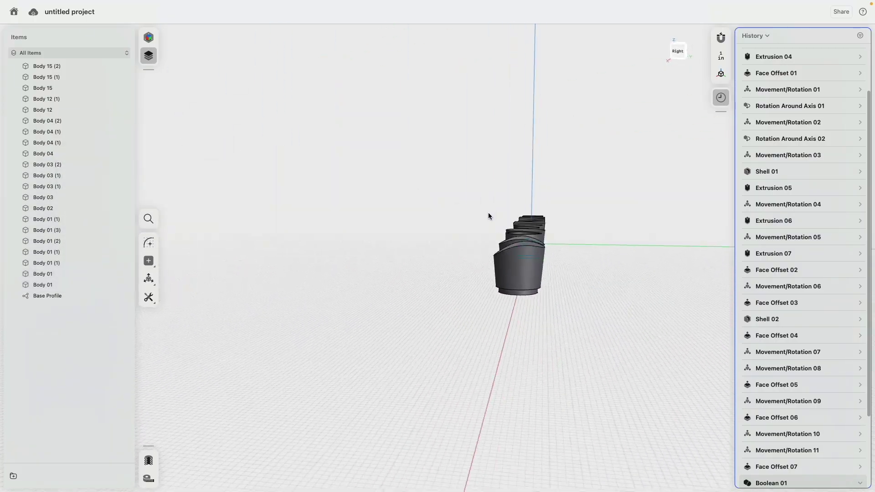
pyautogui.scroll(10, 532, 226)
pyautogui.hscroll(-8, 534, 216)
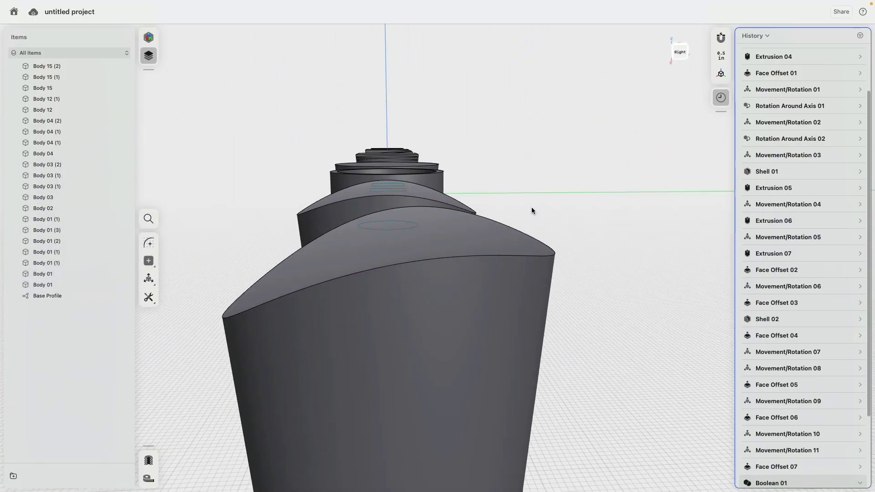
pyautogui.scroll(-3, 545, 213)
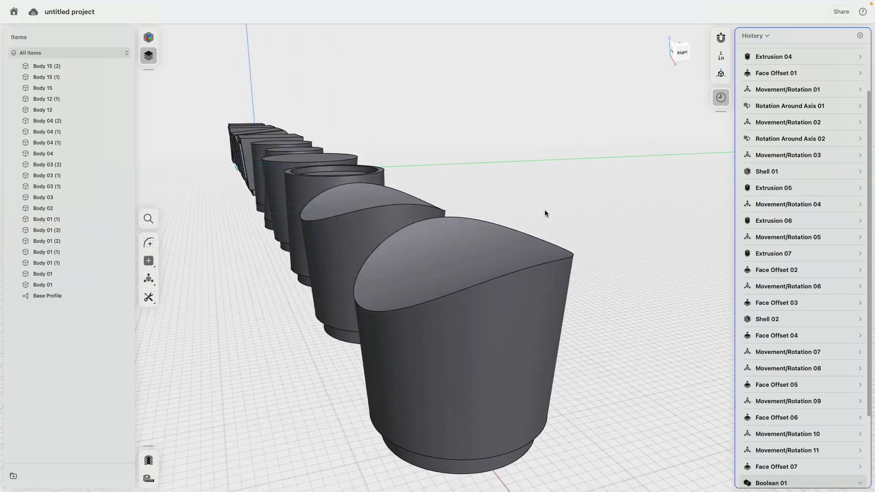
pyautogui.hscroll(-10, 545, 209)
# Try offsetting the new stool's curved seat face, and undo the offset
pyautogui.click(548, 258)
pyautogui.hscroll(6, 526, 214)
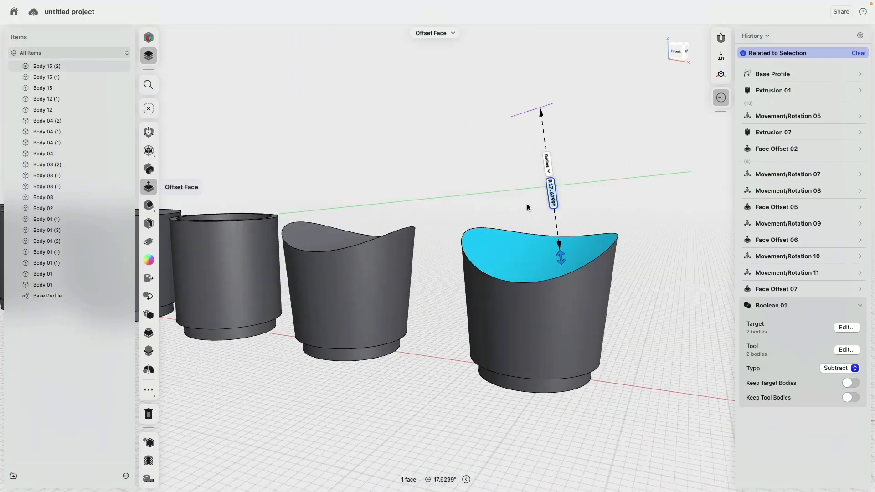
pyautogui.moveTo(576, 260); pyautogui.dragTo(576, 236)
pyautogui.press('super+z')
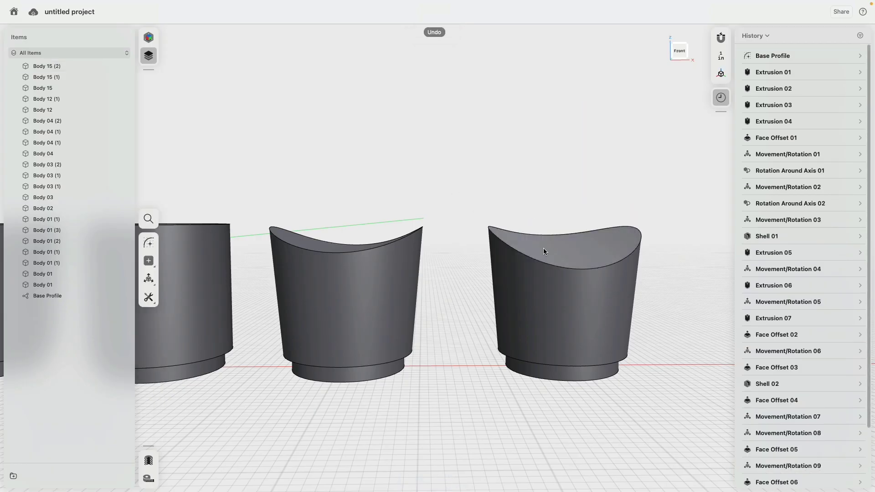
# Try moving the new stool's curved seat face, including raising it 7.5 in, and undo the moves
pyautogui.click(543, 248)
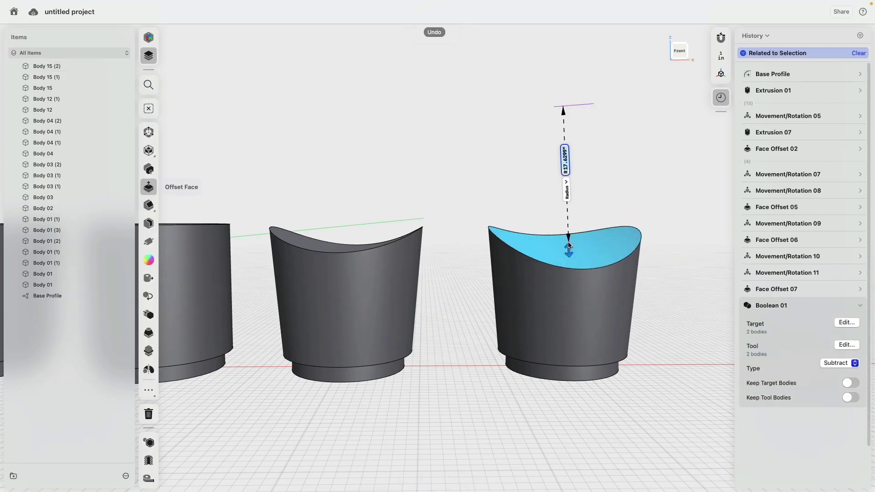
pyautogui.click(149, 132)
pyautogui.moveTo(554, 166); pyautogui.dragTo(493, 174, button='right')
pyautogui.moveTo(500, 223); pyautogui.dragTo(547, 183)
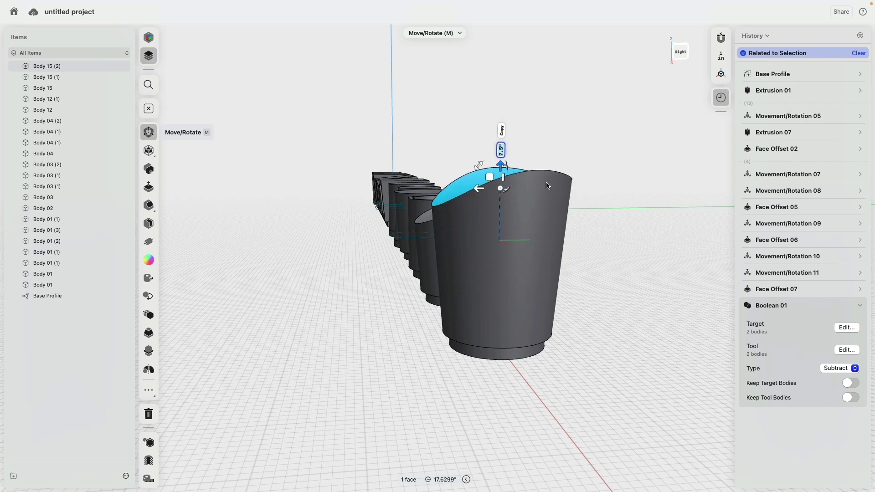
pyautogui.press('super+z')
pyautogui.click(469, 230)
pyautogui.moveTo(404, 249); pyautogui.dragTo(600, 236, button='right')
pyautogui.moveTo(609, 238)
pyautogui.mouseDown()
pyautogui.moveTo(612, 221)
pyautogui.moveTo(607, 250)
pyautogui.moveTo(621, 235)
pyautogui.mouseUp()
pyautogui.press('super+z')
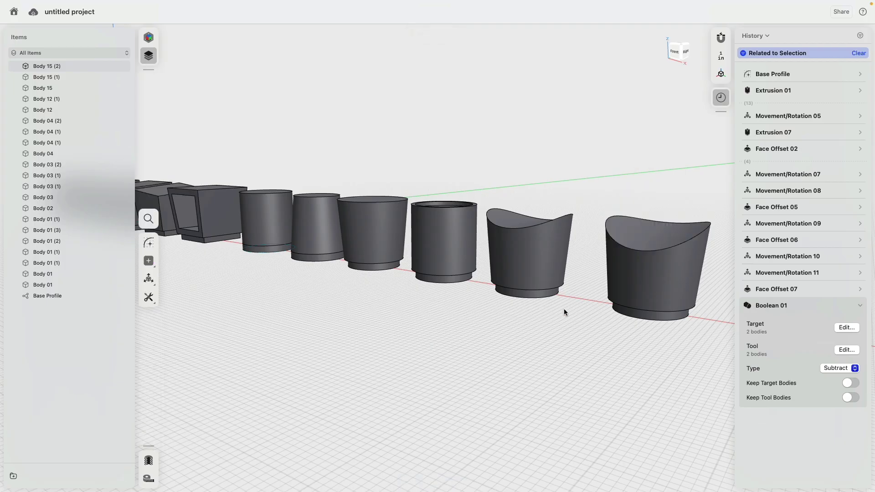
# Review the row of round stool variants from the front
pyautogui.moveTo(496, 343); pyautogui.dragTo(536, 329, button='right')
pyautogui.click(683, 49)
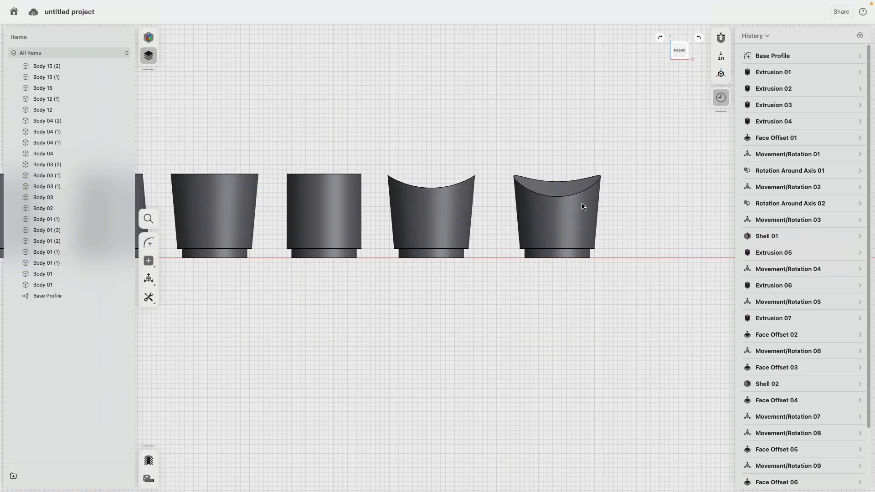
pyautogui.scroll(-5, 494, 289)
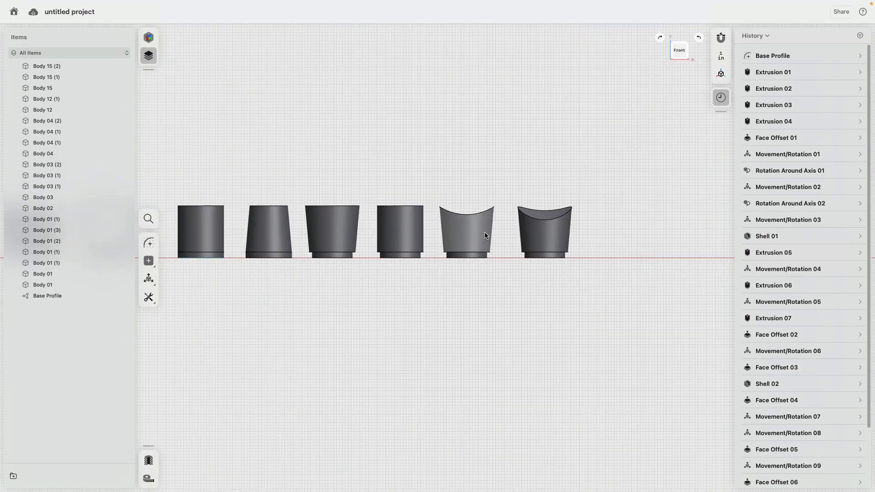
# Review the full lineup of square and round stool variants in perspective and from above
pyautogui.scroll(5, 486, 234)
pyautogui.moveTo(502, 183); pyautogui.dragTo(488, 266, button='right')
pyautogui.scroll(-6, 464, 272)
pyautogui.moveTo(464, 272); pyautogui.dragTo(487, 283, button='middle')
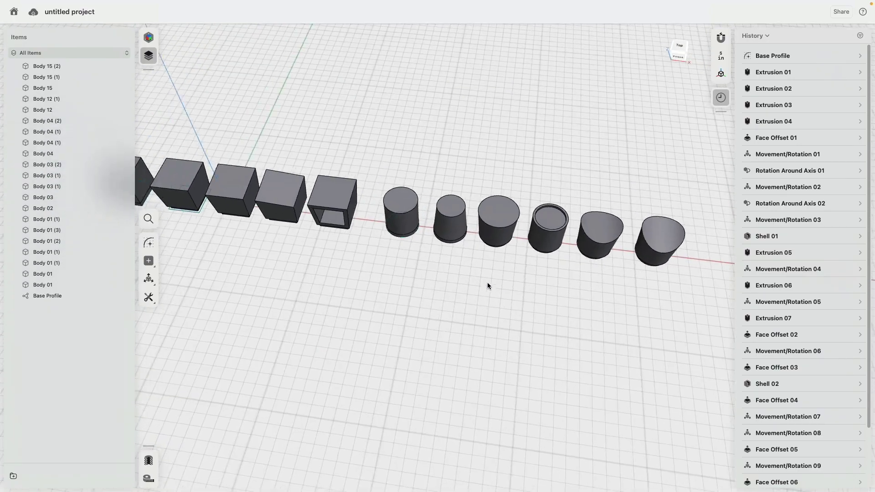
pyautogui.scroll(-5, 488, 283)
pyautogui.moveTo(444, 280); pyautogui.dragTo(461, 246, button='right')
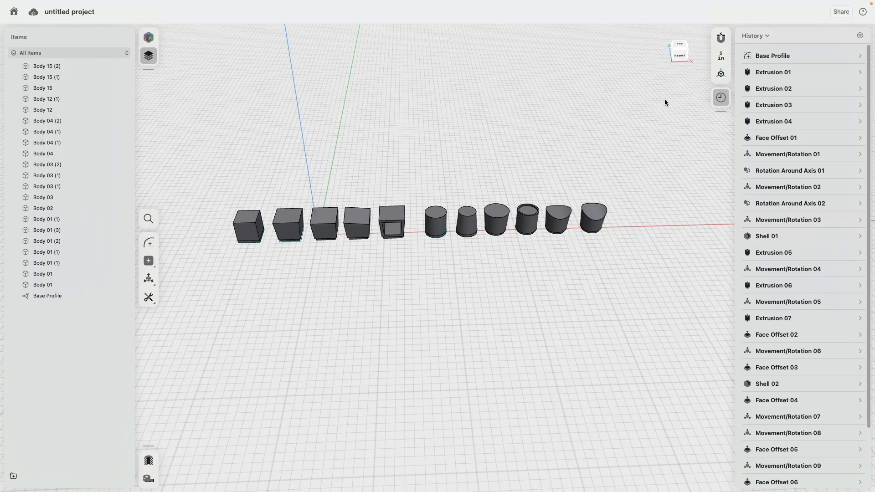
pyautogui.click(676, 45)
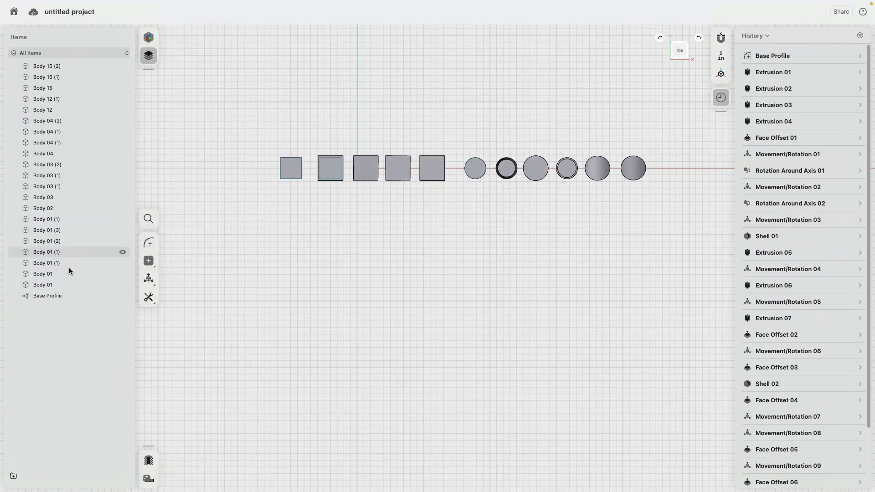
# Open the Base Profile sketch for editing and activate the control-point Spline tool
pyautogui.click(48, 296)
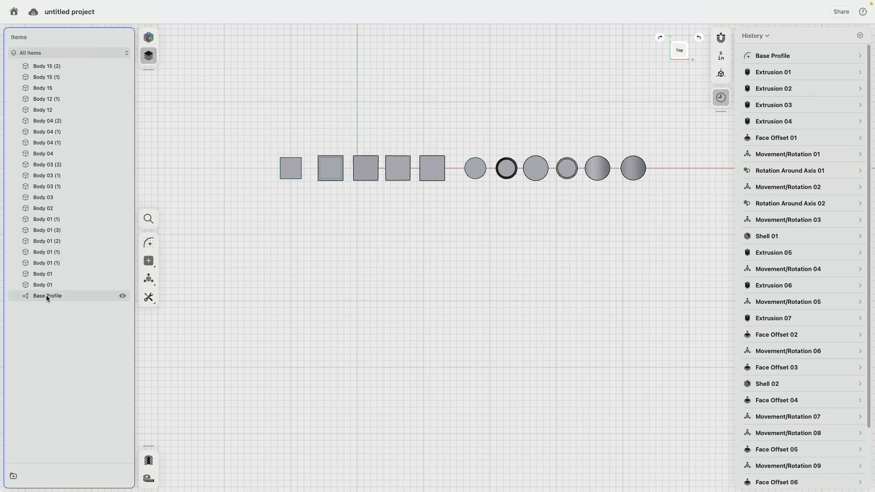
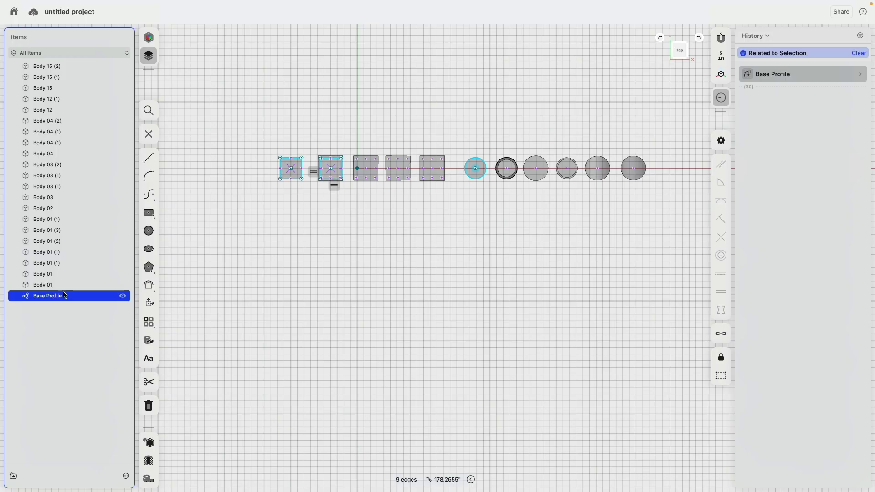
pyautogui.click(150, 196)
pyautogui.click(151, 199)
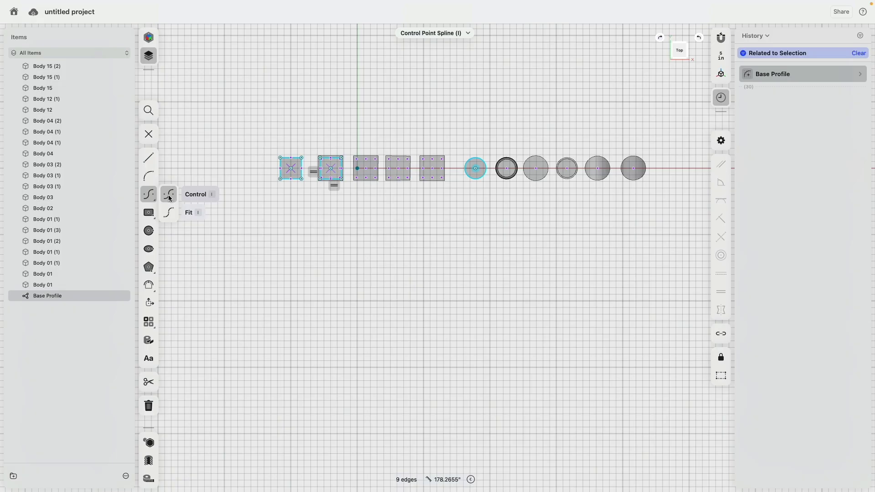
pyautogui.click(170, 198)
# Sketch a closed control-point spline with four control points below the square stools, and delete it
pyautogui.hscroll(-5, 328, 232)
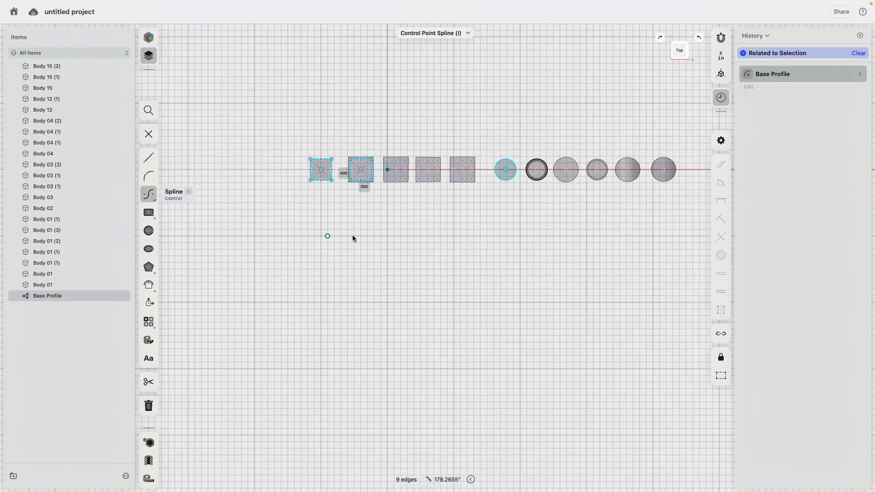
pyautogui.scroll(3, 375, 238)
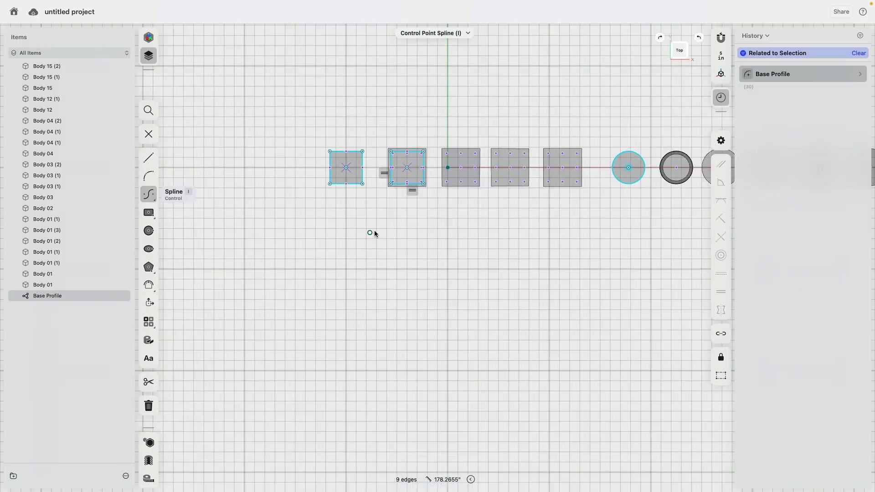
pyautogui.click(381, 231)
pyautogui.click(316, 239)
pyautogui.click(301, 315)
pyautogui.click(371, 348)
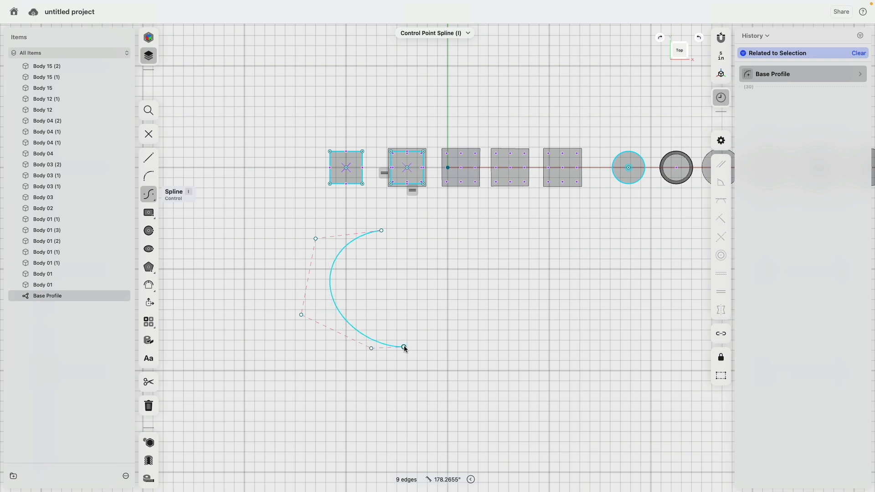
pyautogui.click(382, 231)
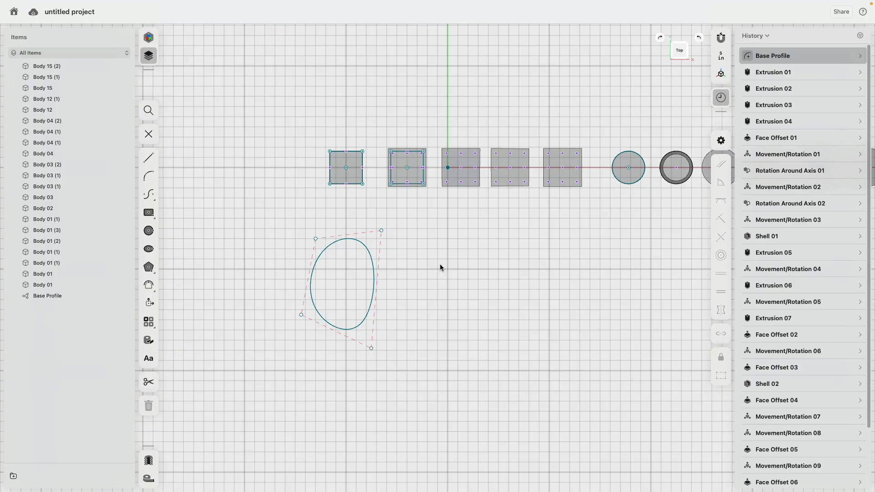
pyautogui.click(364, 246)
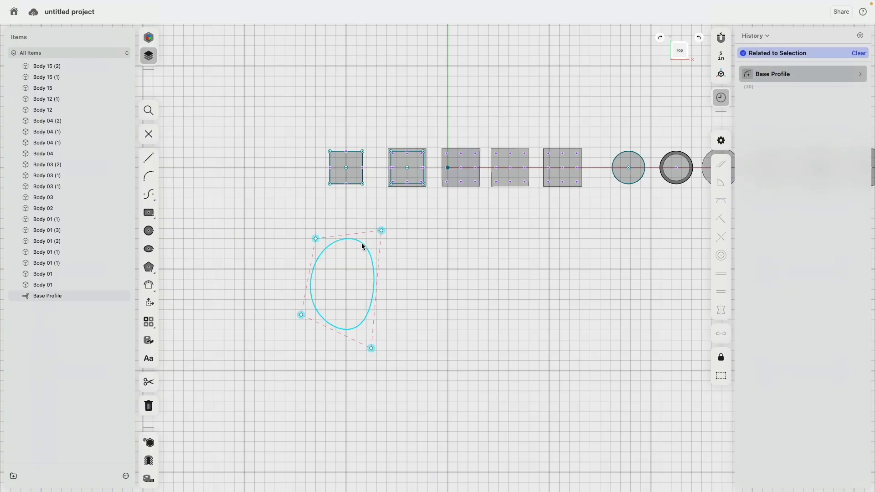
pyautogui.press('Delete')
# Sketch an open, C-shaped control-point spline with four points below the square stools
pyautogui.click(148, 195)
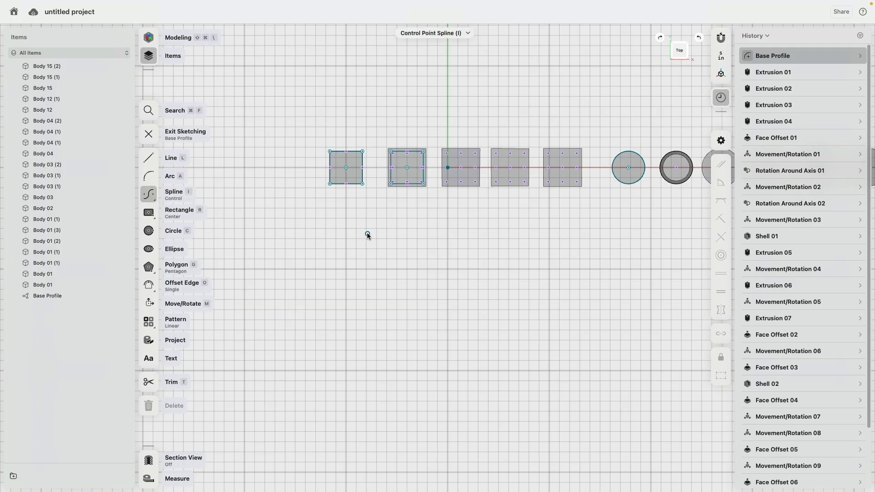
pyautogui.click(372, 225)
pyautogui.click(316, 228)
pyautogui.click(307, 306)
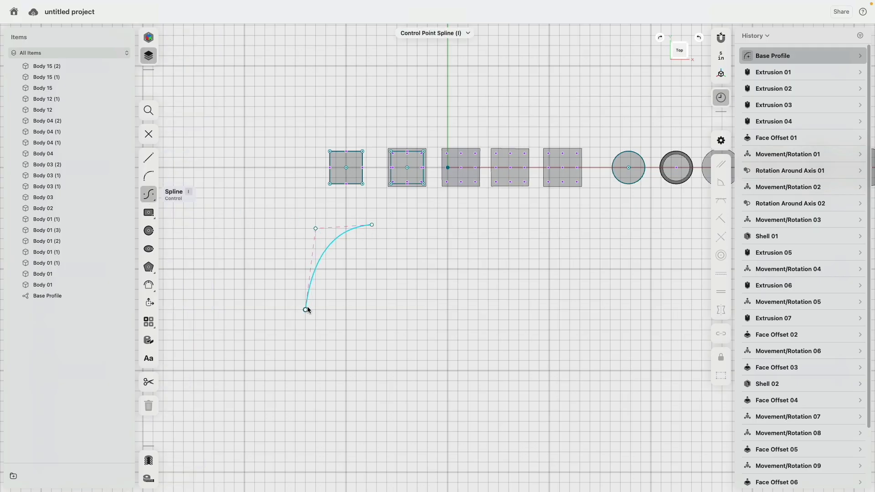
pyautogui.doubleClick(362, 319)
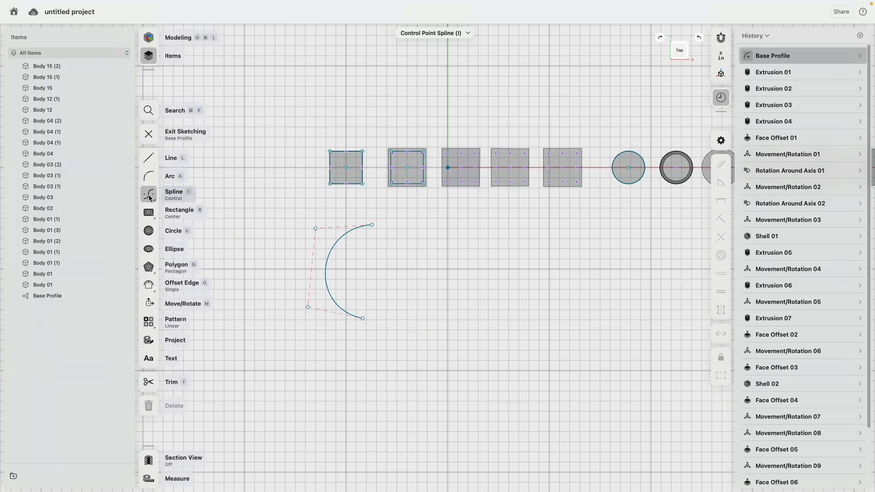
# Sketch a second control-point spline between the ends of the C-shaped curve to close the outline
pyautogui.click(372, 225)
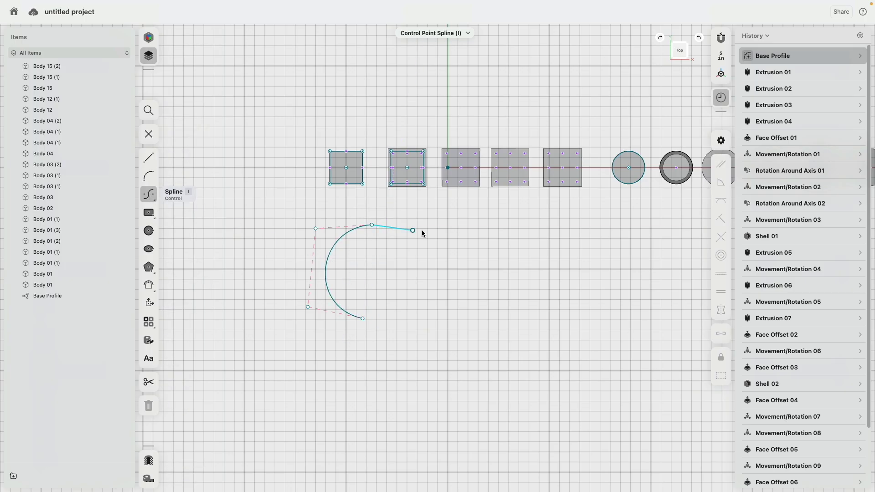
pyautogui.click(442, 232)
pyautogui.click(442, 284)
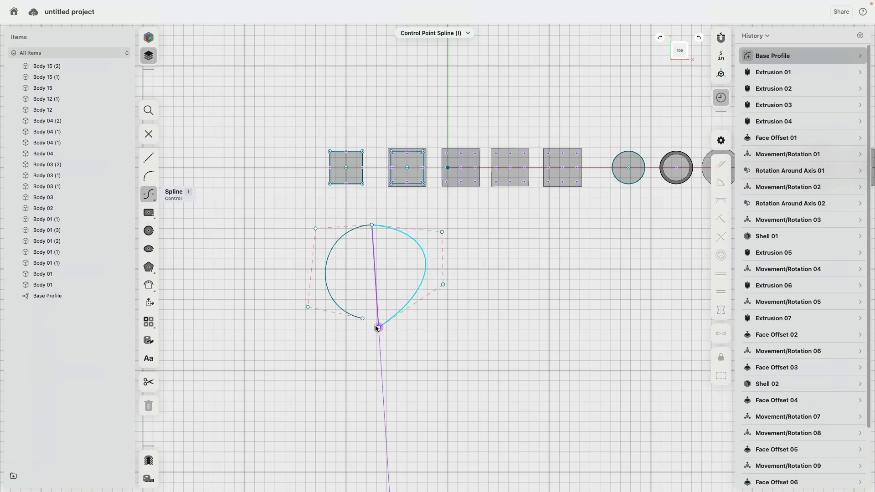
pyautogui.click(363, 319)
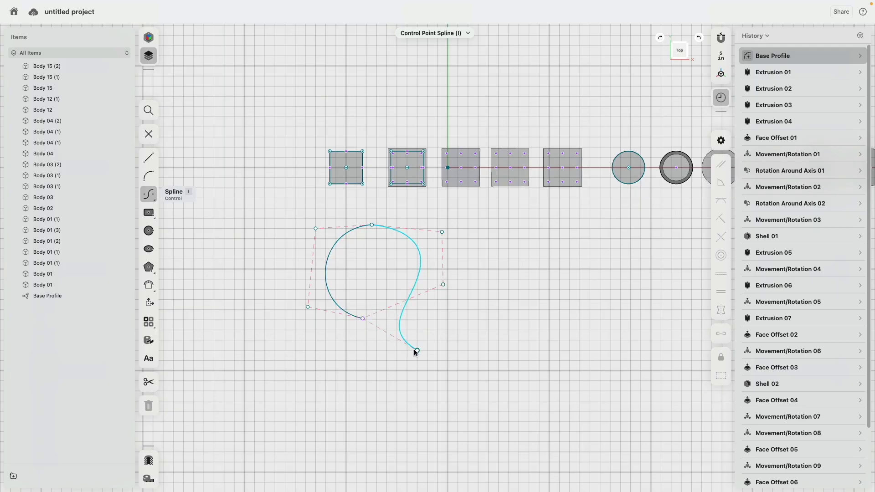
pyautogui.press('Return')
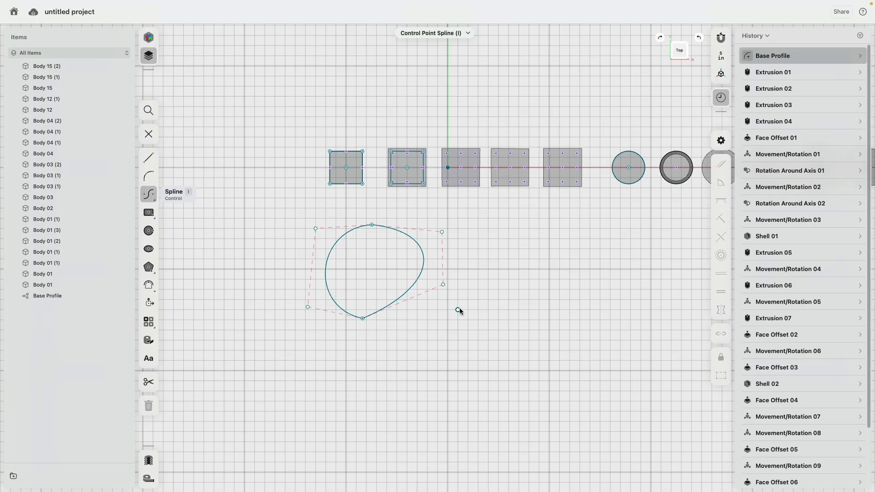
pyautogui.press('Escape')
# Reshape the outline into a heart by lowering the two endpoints shared by the splines
pyautogui.moveTo(362, 318); pyautogui.dragTo(389, 343)
pyautogui.moveTo(372, 224); pyautogui.dragTo(376, 279)
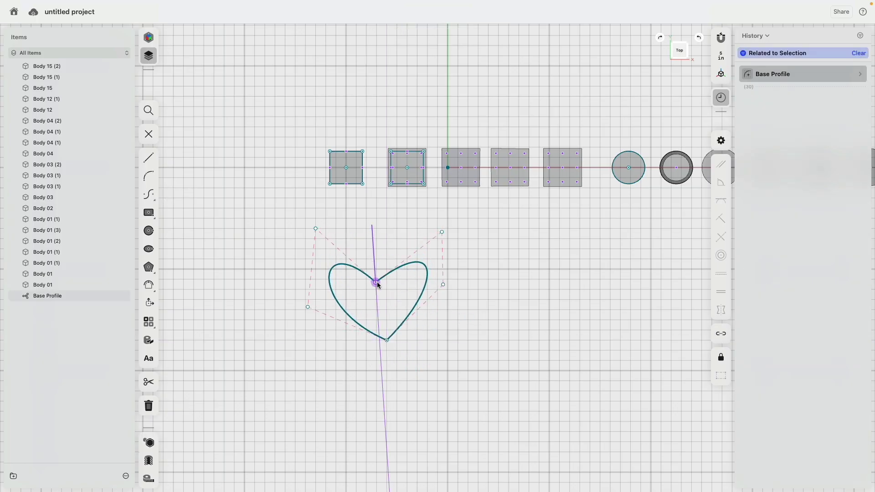
pyautogui.click(463, 361)
# Convert the heart's notch to a control point and back to an endpoint, and convert the upper-right control point to an endpoint
pyautogui.click(376, 279)
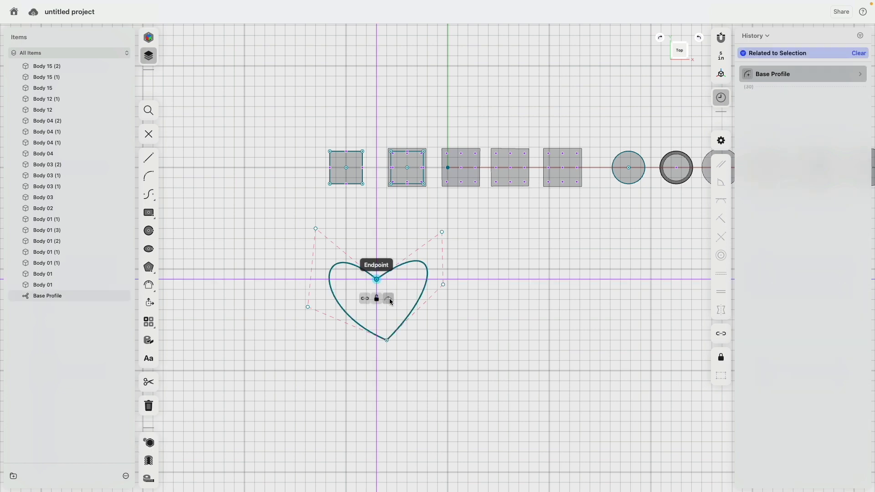
pyautogui.click(388, 299)
pyautogui.click(376, 279)
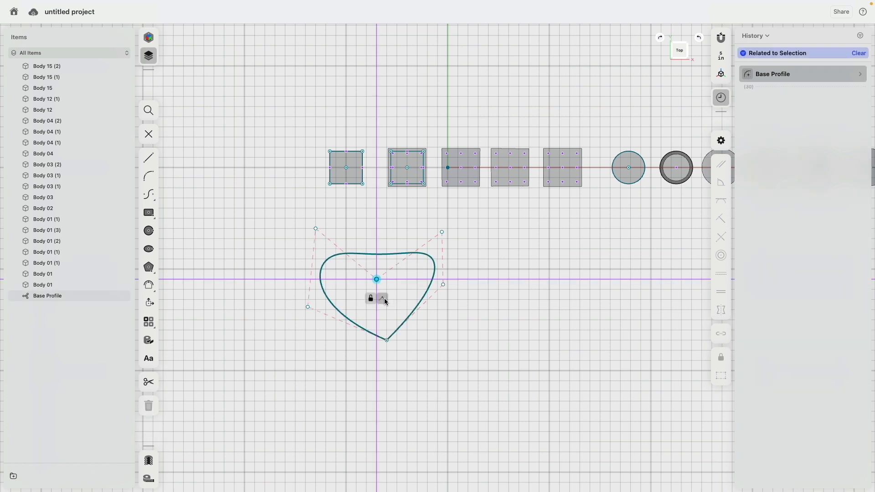
pyautogui.click(385, 301)
pyautogui.click(442, 232)
pyautogui.click(448, 251)
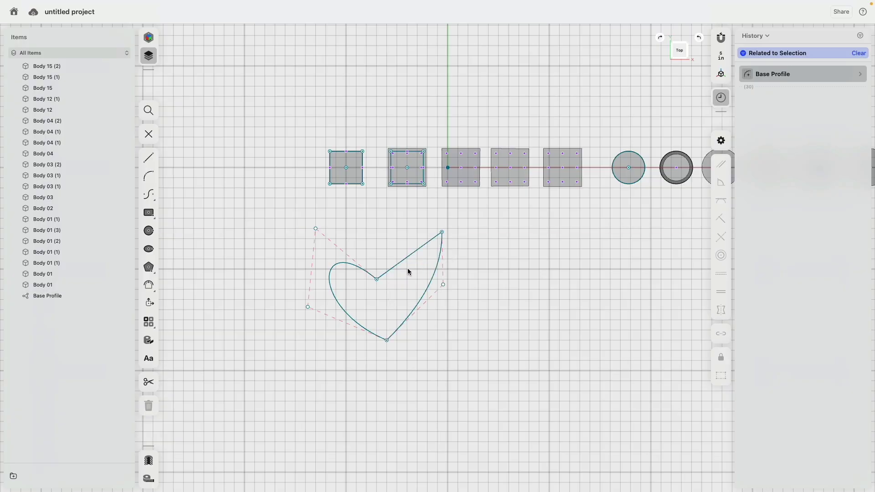
# Convert the notch and the upper-right endpoint to control points, and raise the notch point to round the outline's upper edge
pyautogui.click(376, 279)
pyautogui.click(386, 297)
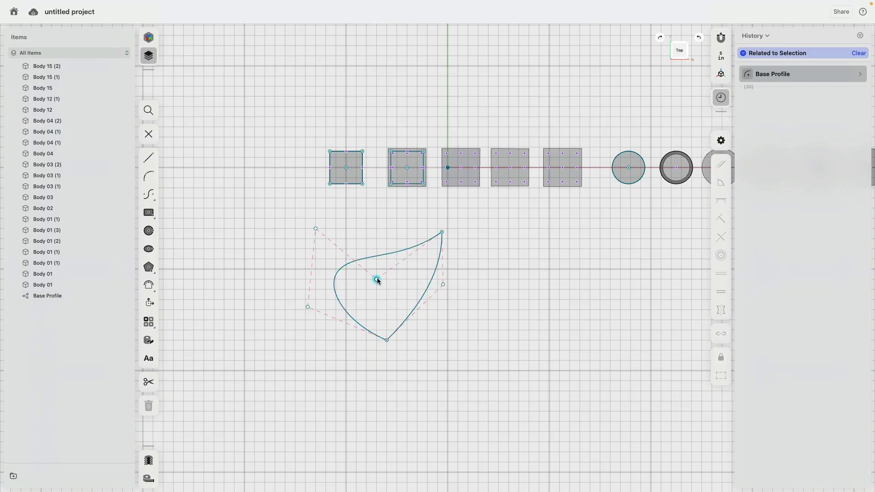
pyautogui.click(378, 280)
pyautogui.click(442, 232)
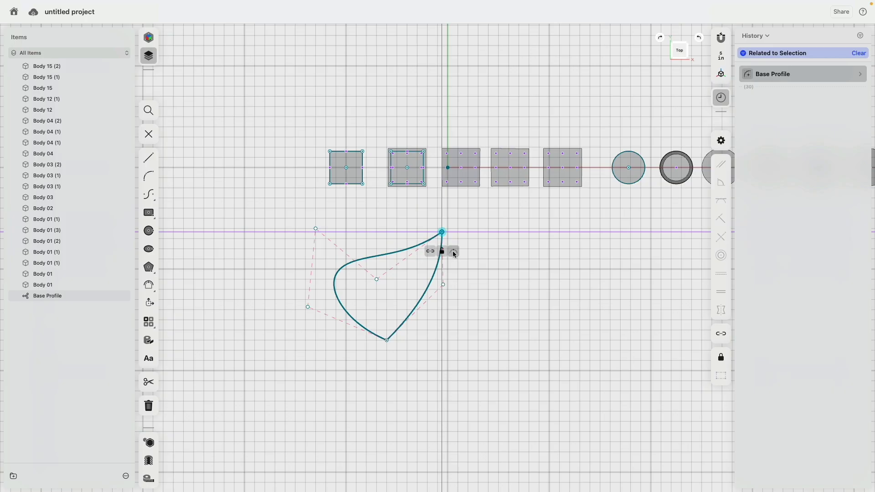
pyautogui.click(454, 252)
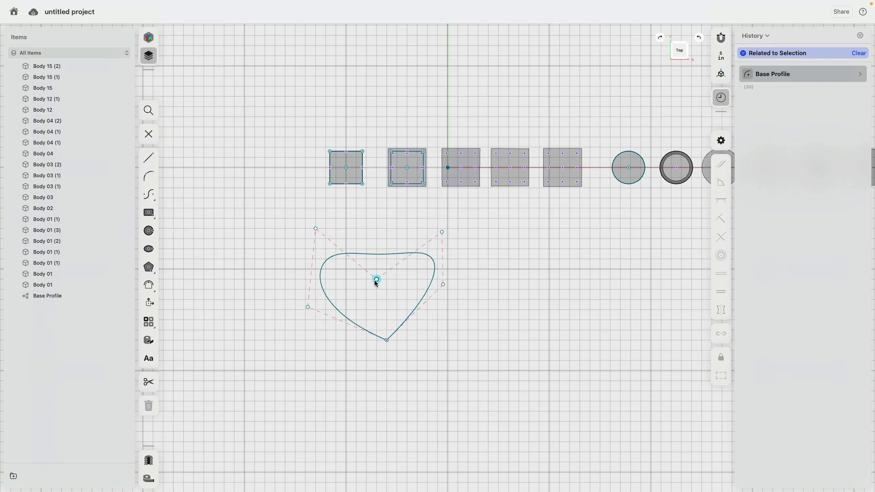
pyautogui.moveTo(376, 282); pyautogui.dragTo(377, 210)
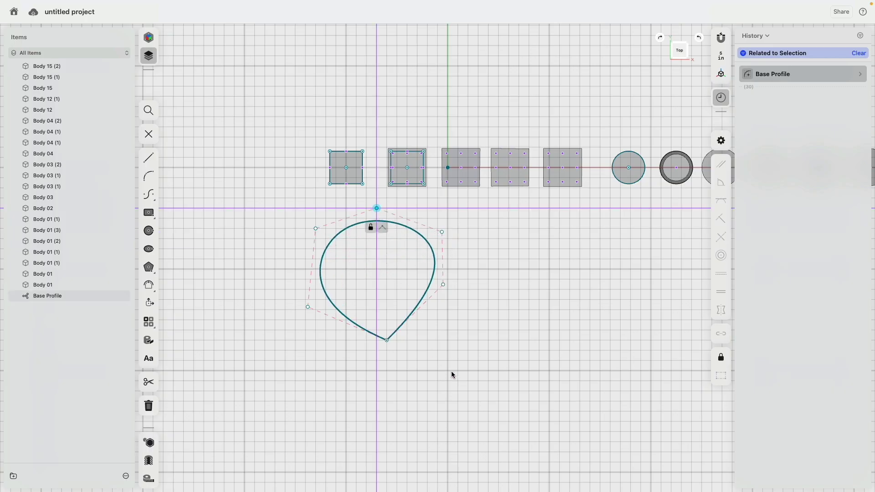
# Disconnect the outline's lowest endpoint and pull one curve end away to open the shape
pyautogui.click(387, 340)
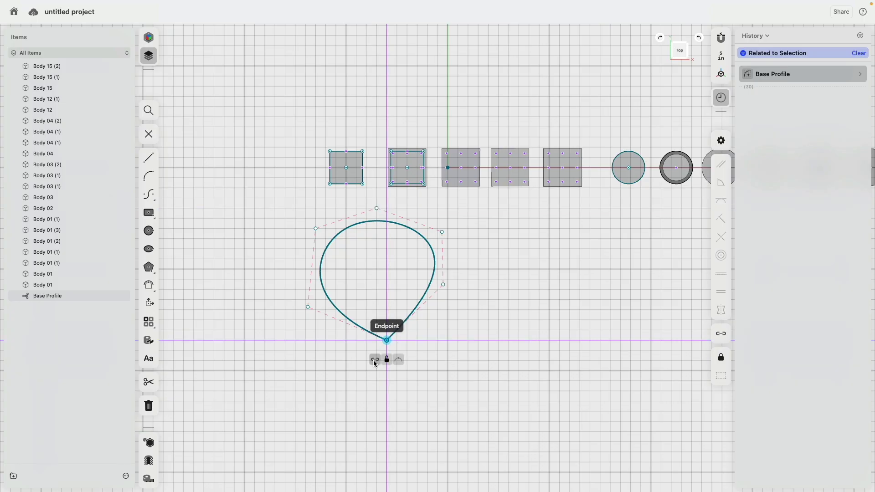
pyautogui.press('Escape')
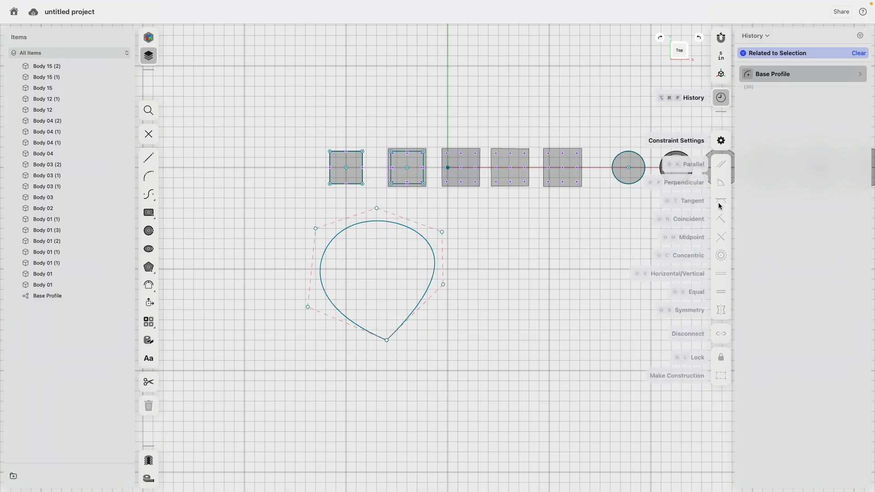
pyautogui.moveTo(386, 340); pyautogui.dragTo(446, 355)
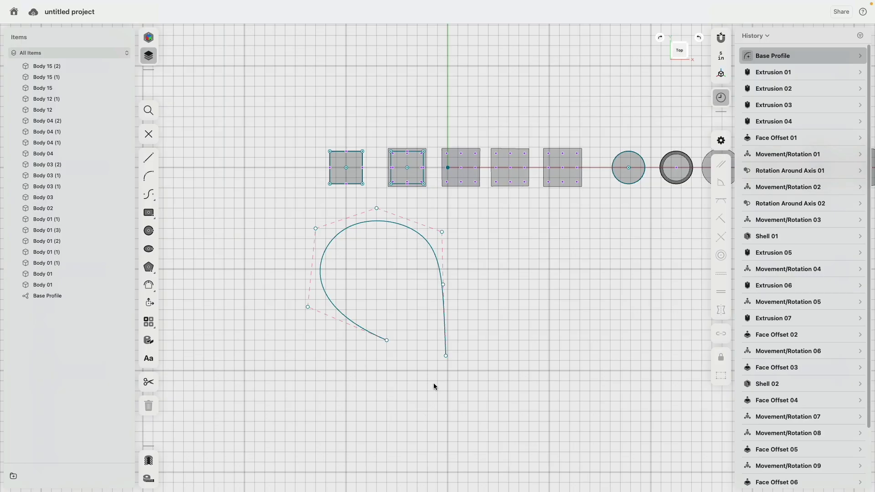
# Remove the topmost and lower-right control points from the open spline, and delete the whole curve
pyautogui.doubleClick(443, 285)
pyautogui.click(376, 208)
pyautogui.press('Delete')
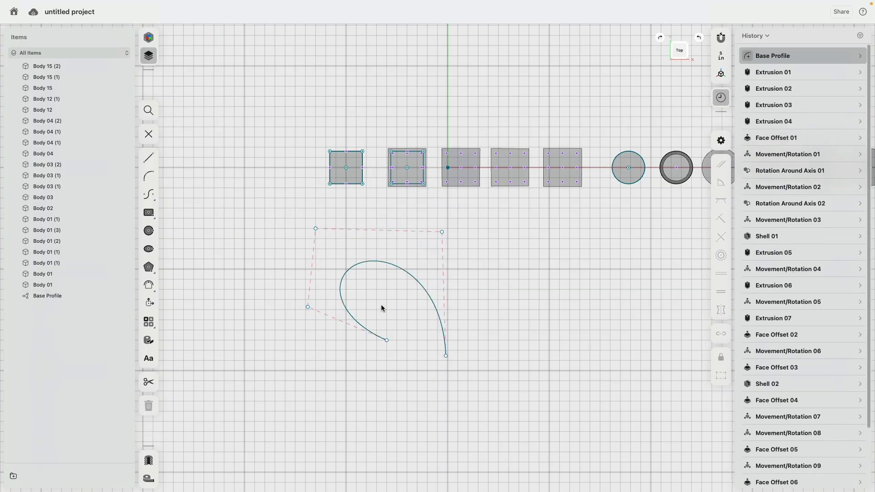
pyautogui.click(373, 261)
pyautogui.press('Delete')
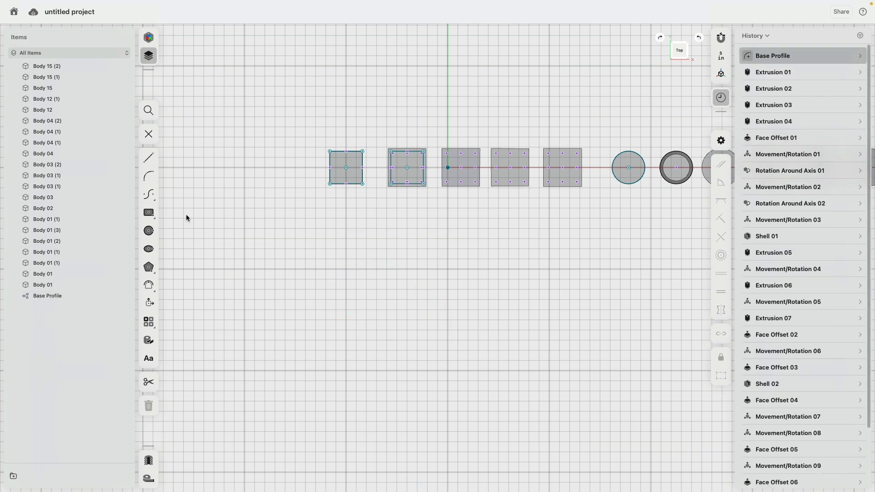
# Sketch a closed control-point spline with five control points around the leftmost square base
pyautogui.click(150, 194)
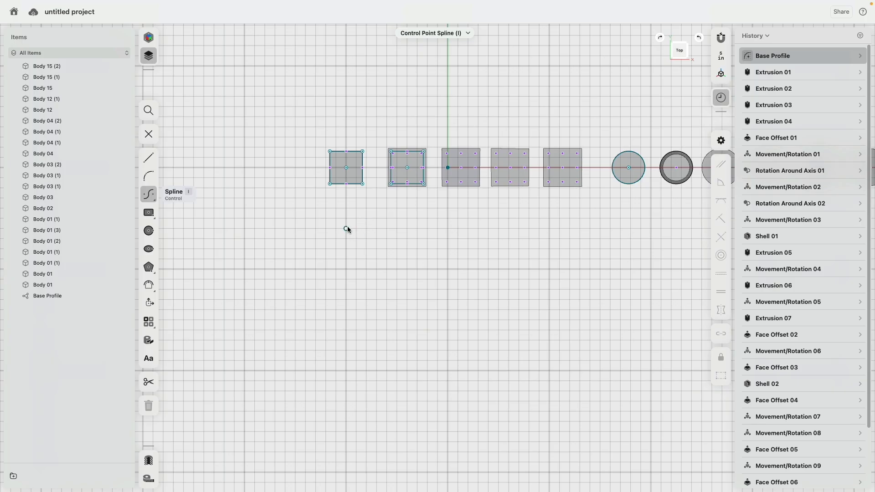
pyautogui.scroll(5, 324, 152)
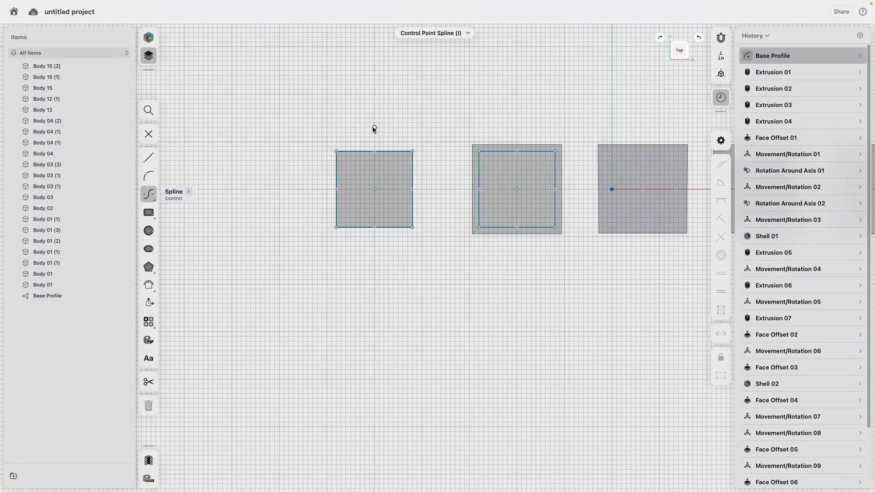
pyautogui.click(375, 127)
pyautogui.click(312, 146)
pyautogui.click(317, 246)
pyautogui.click(370, 261)
pyautogui.click(446, 213)
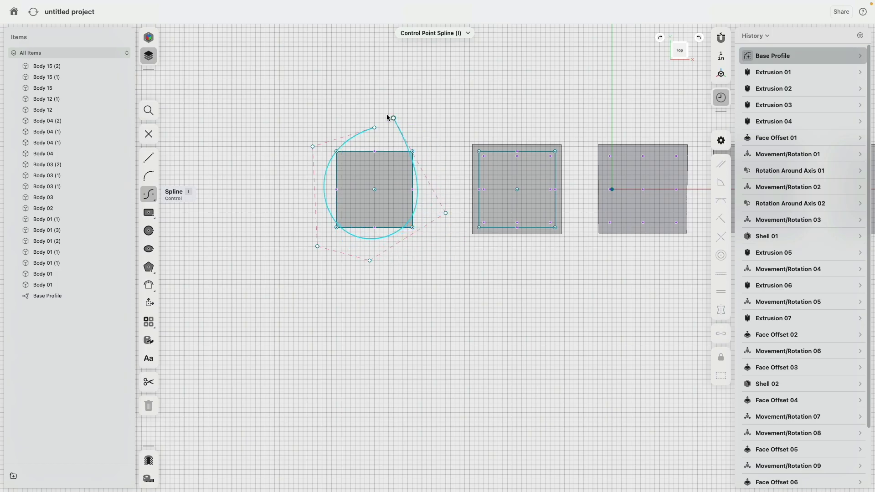
pyautogui.click(374, 127)
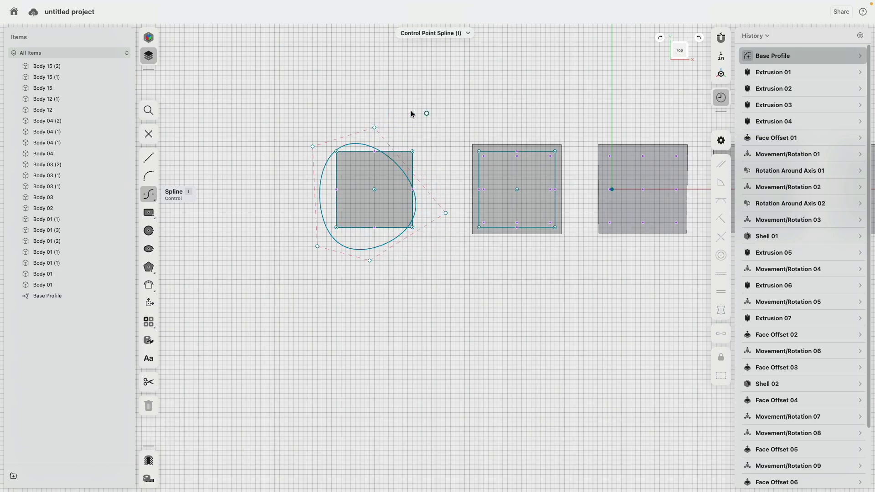
# Move the closed five-point spline off the leftmost square base into the open area in front of it
pyautogui.press('Escape')
pyautogui.moveTo(365, 149); pyautogui.dragTo(401, 116)
pyautogui.click(417, 329)
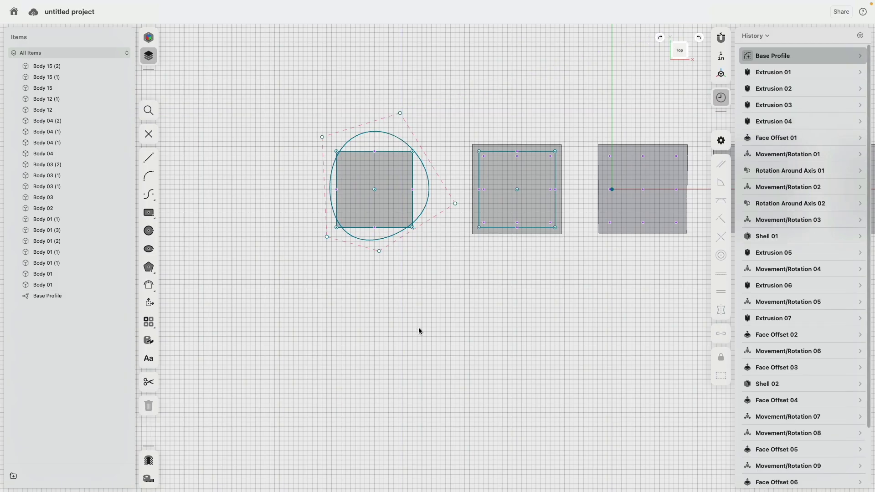
pyautogui.scroll(-3, 418, 328)
pyautogui.moveTo(414, 303); pyautogui.dragTo(414, 250, button='middle')
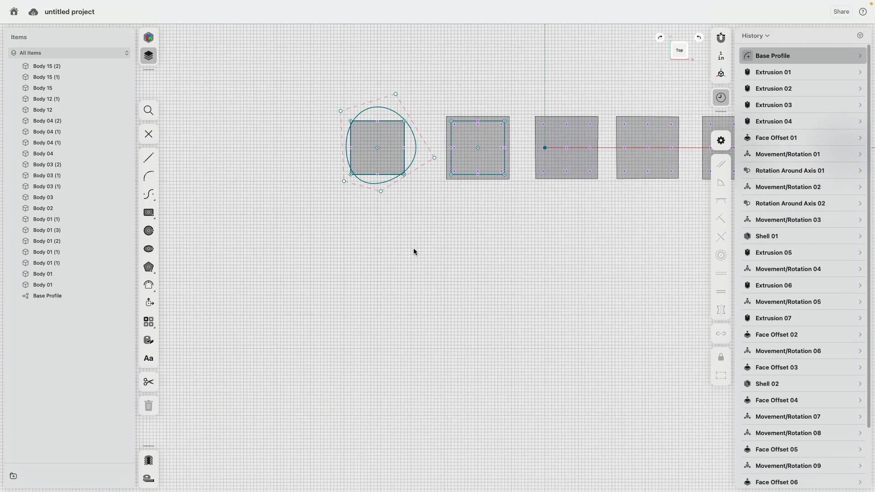
pyautogui.click(434, 158)
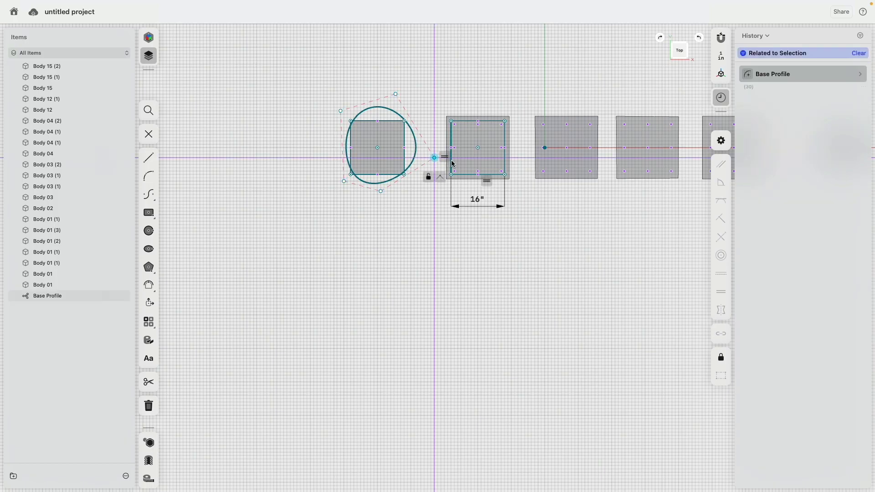
pyautogui.click(415, 147)
pyautogui.moveTo(414, 142); pyautogui.dragTo(412, 275)
pyautogui.click(486, 268)
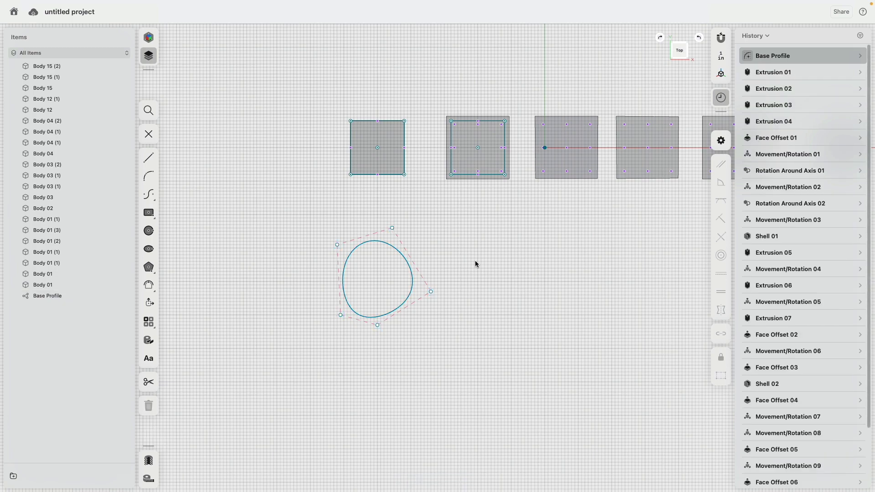
# Sketch a closed kidney-shaped control-point spline with six control points beside the round spline, placing one point inward to form a notch
pyautogui.moveTo(474, 263); pyautogui.dragTo(393, 243, button='middle')
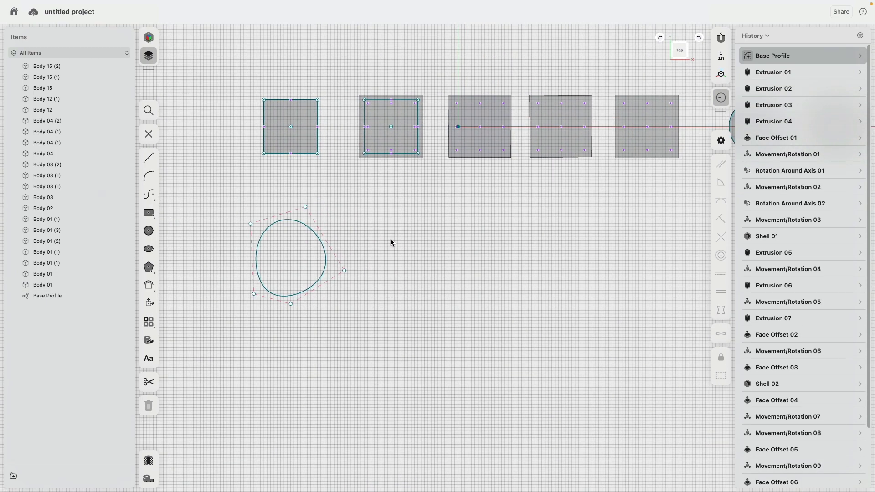
pyautogui.click(149, 195)
pyautogui.click(371, 226)
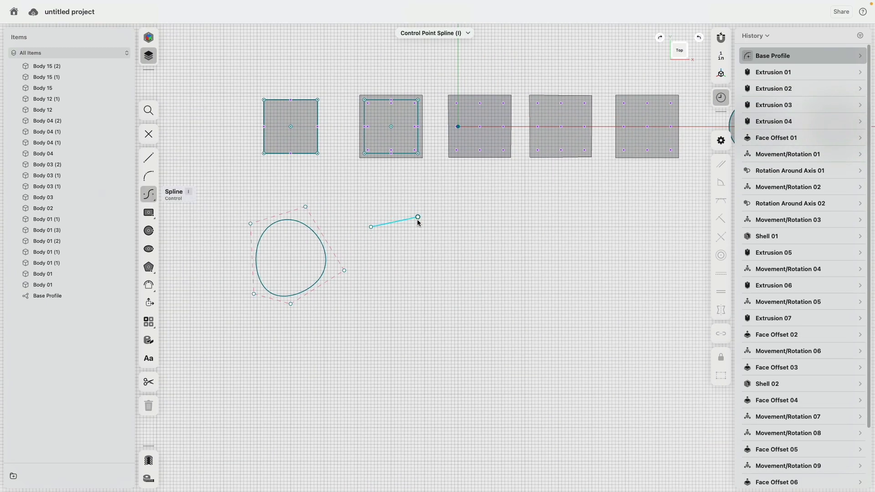
pyautogui.click(438, 257)
pyautogui.click(505, 213)
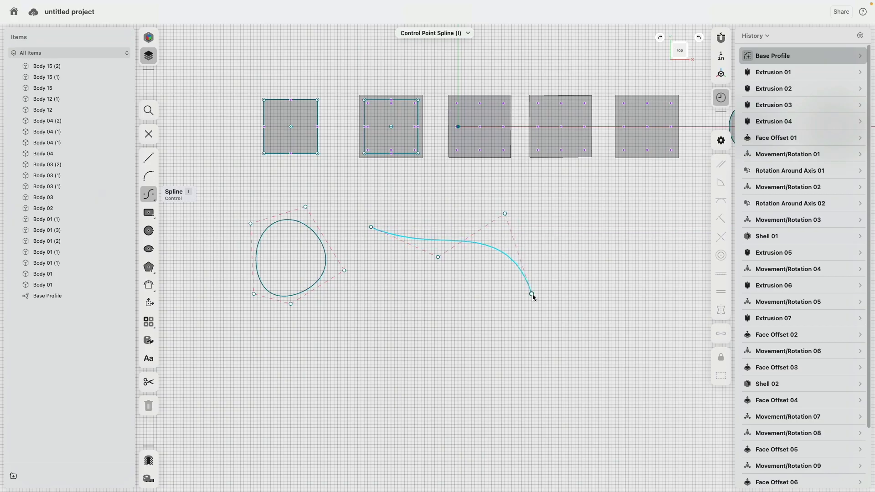
pyautogui.click(535, 297)
pyautogui.click(421, 340)
pyautogui.click(357, 294)
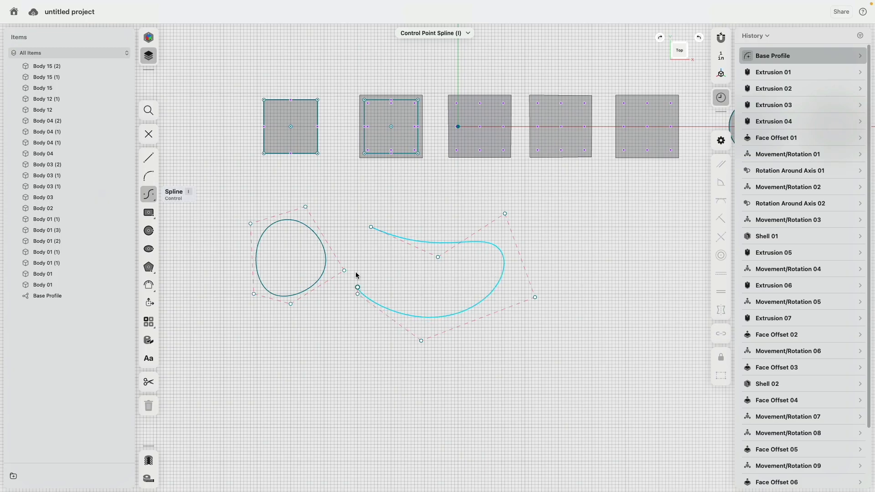
pyautogui.click(371, 226)
pyautogui.press('Escape')
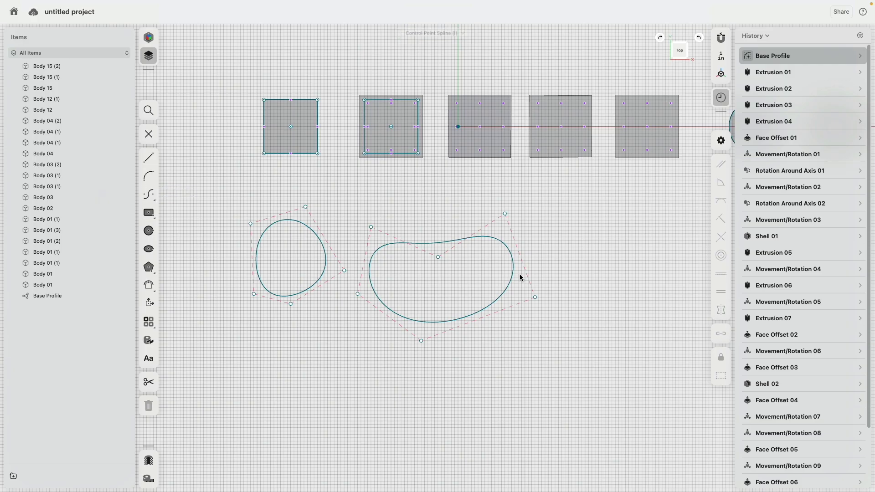
# Nudge the kidney-shaped spline and the round spline slightly closer to the row of square bases
pyautogui.click(440, 258)
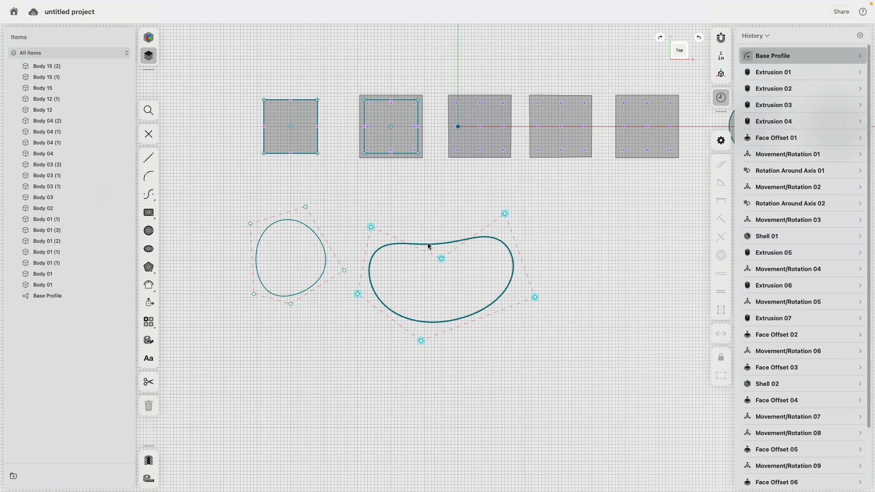
pyautogui.moveTo(429, 243)
pyautogui.mouseDown()
pyautogui.moveTo(416, 229)
pyautogui.moveTo(422, 220)
pyautogui.moveTo(434, 228)
pyautogui.mouseUp()
pyautogui.click(428, 359)
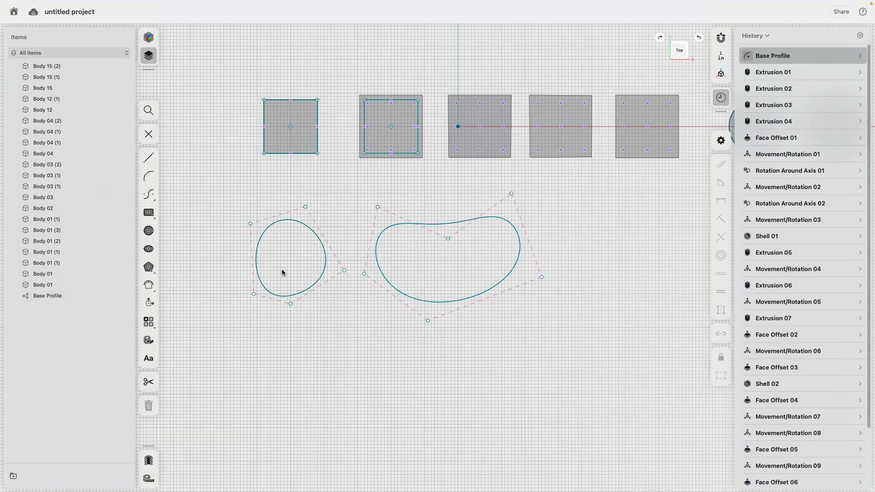
pyautogui.click(310, 231)
pyautogui.moveTo(308, 230)
pyautogui.mouseDown()
pyautogui.moveTo(437, 241)
pyautogui.moveTo(432, 228)
pyautogui.moveTo(493, 228)
pyautogui.moveTo(308, 224)
pyautogui.mouseUp()
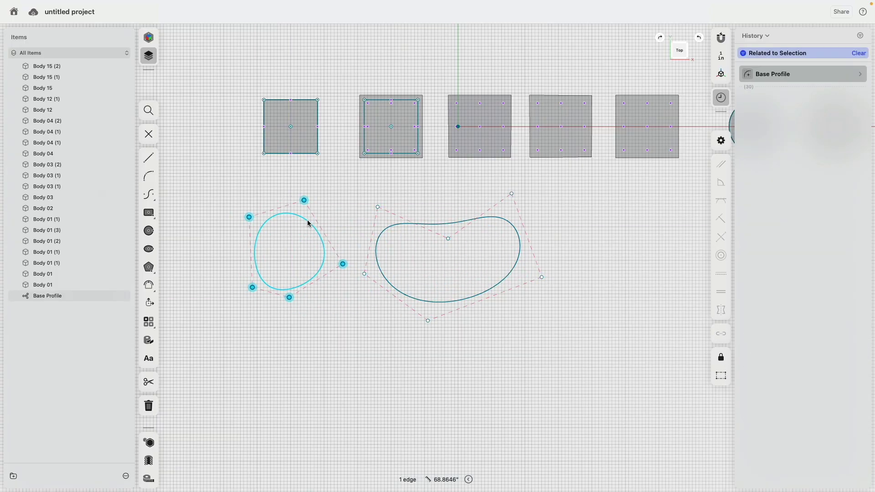
pyautogui.click(324, 373)
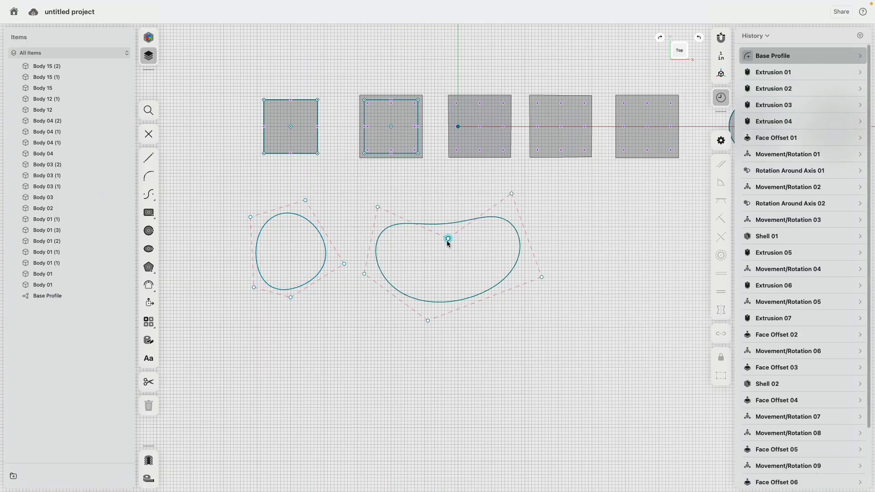
# Raise the notch control point of the kidney-shaped outline slightly
pyautogui.moveTo(446, 239)
pyautogui.mouseDown()
pyautogui.moveTo(445, 246)
pyautogui.moveTo(448, 237)
pyautogui.mouseUp()
pyautogui.click(338, 363)
pyautogui.click(347, 373)
# Extrude the round and kidney-shaped spline profiles together upward by 2 in to form the stool bases
pyautogui.moveTo(348, 375)
pyautogui.mouseDown(button='right')
pyautogui.moveTo(371, 354)
pyautogui.moveTo(383, 300)
pyautogui.moveTo(371, 299)
pyautogui.mouseUp(button='right')
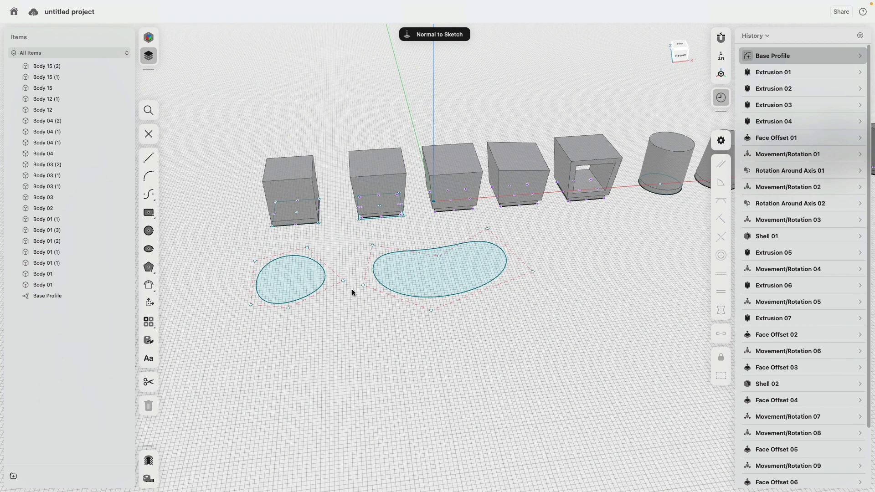
pyautogui.click(300, 277)
pyautogui.click(410, 278)
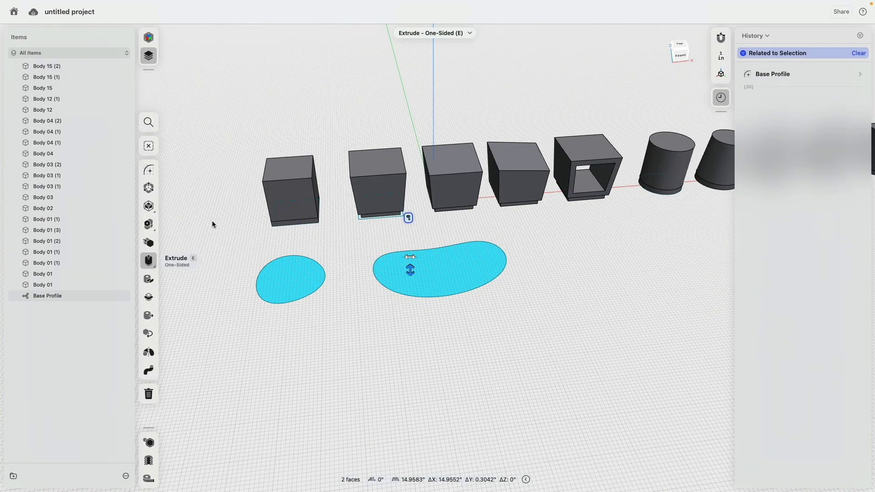
pyautogui.moveTo(411, 272); pyautogui.dragTo(411, 267)
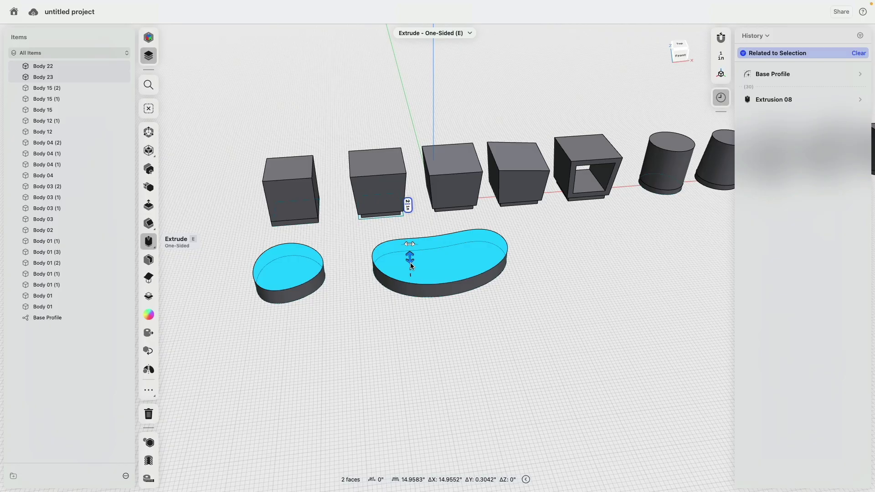
pyautogui.press('Return')
pyautogui.press('Escape')
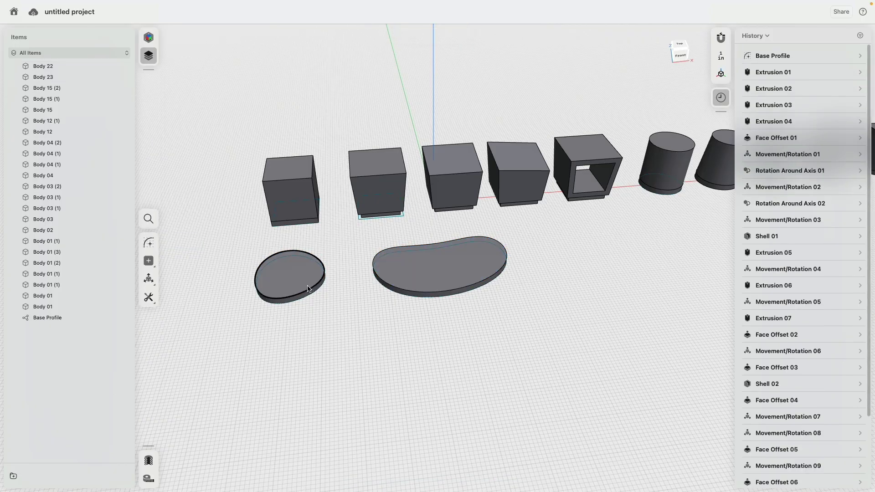
# Extrude the top faces of both organic bases upward by 16 in with an inward taper
pyautogui.click(297, 279)
pyautogui.click(376, 276)
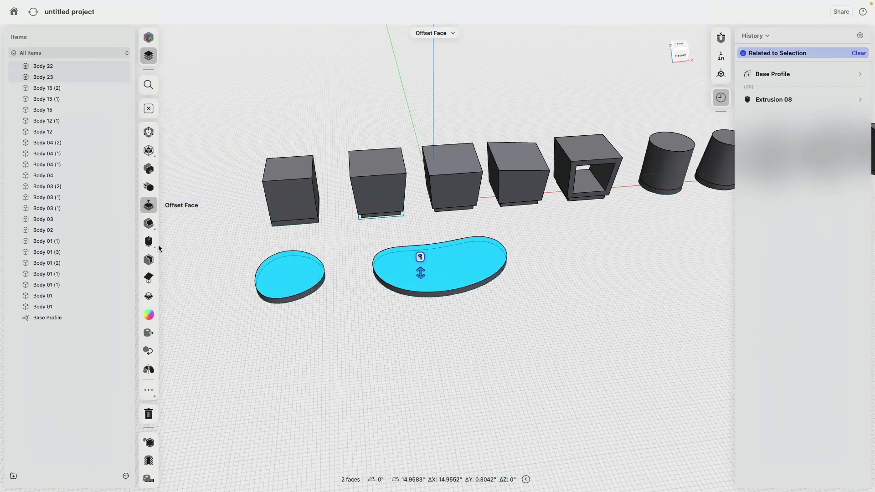
pyautogui.click(149, 241)
pyautogui.moveTo(419, 274); pyautogui.dragTo(420, 236)
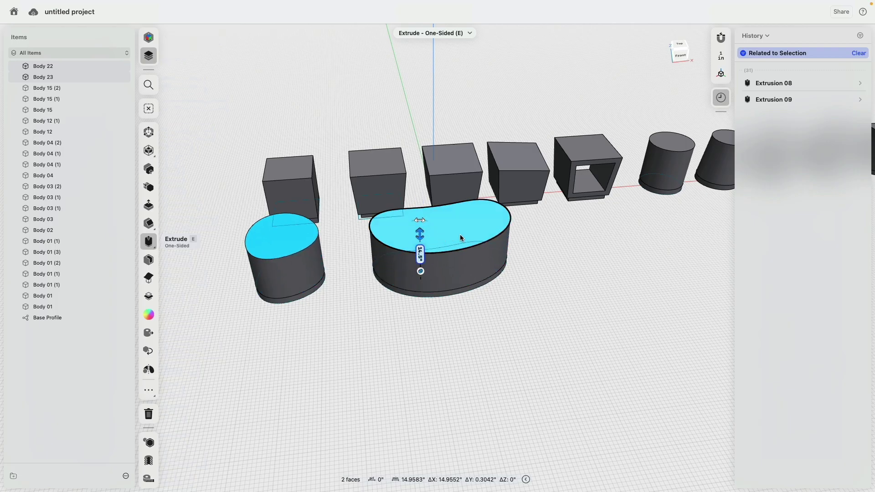
pyautogui.write('16')
pyautogui.press('Tab')
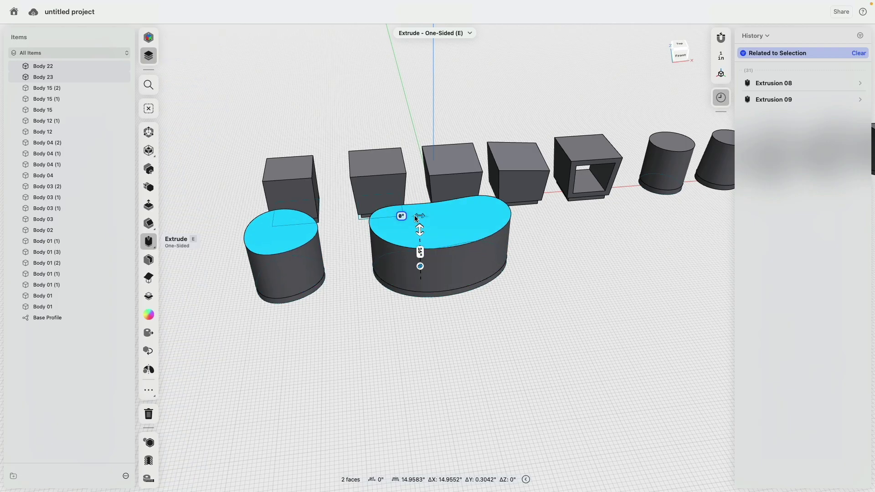
pyautogui.write('-10')
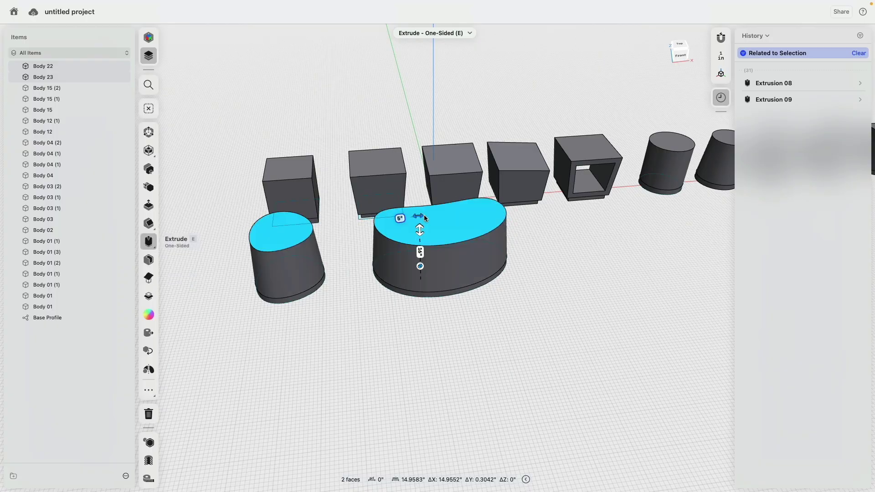
# Finish the 16-inch extrusion of the two organic base faces with a -5° draft angle
pyautogui.press('Return')
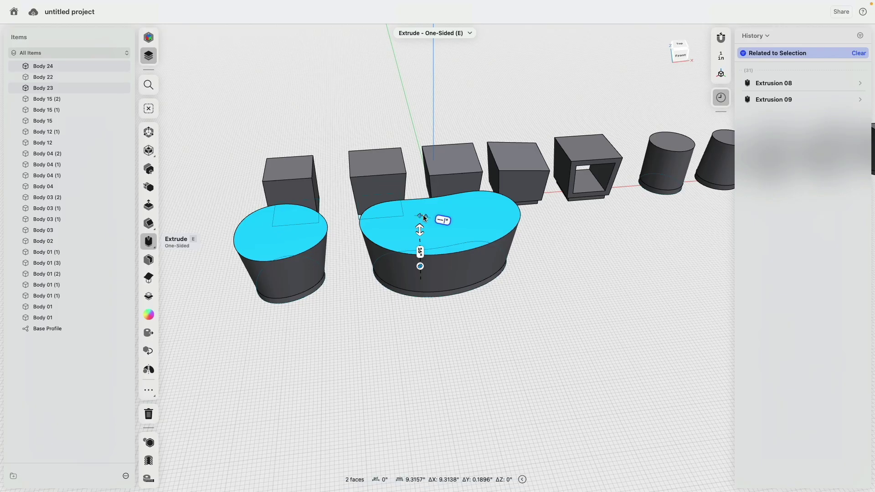
pyautogui.write('5')
pyautogui.press('Tab')
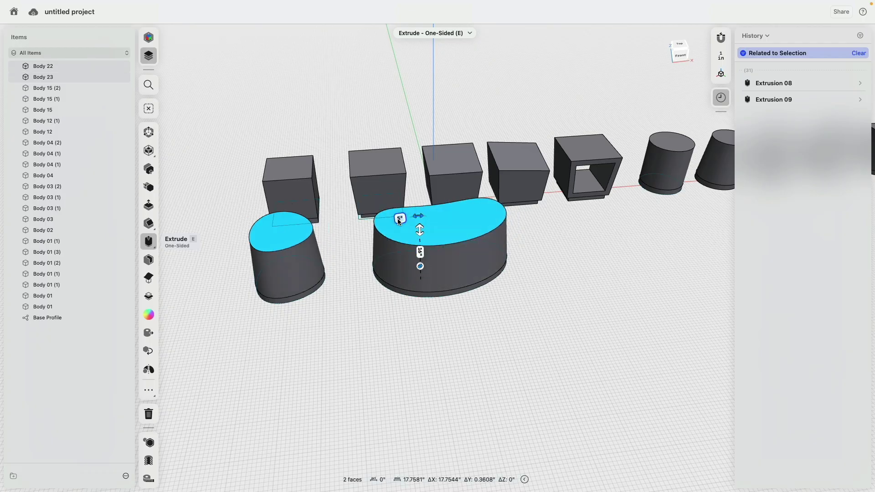
pyautogui.click(400, 218)
pyautogui.click(433, 235)
pyautogui.click(495, 366)
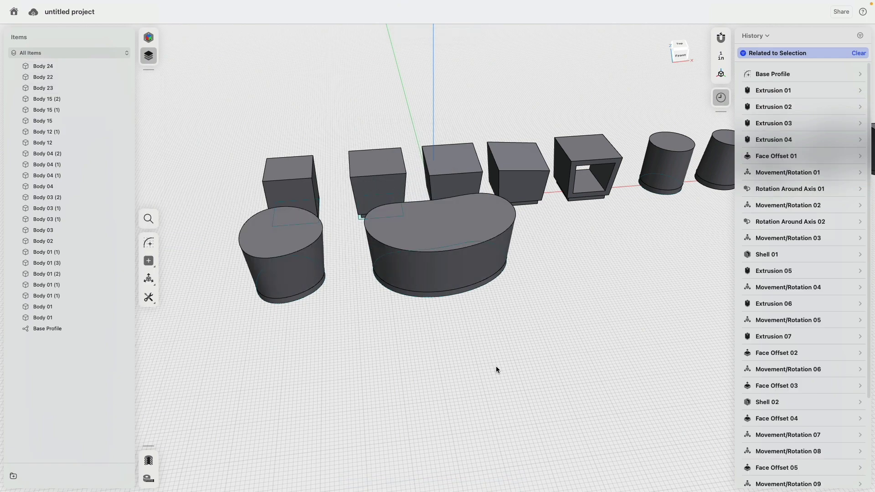
# Try to offset the side faces of the base bands on the two organic bodies, together and on the small one alone
pyautogui.moveTo(493, 363)
pyautogui.mouseDown(button='right')
pyautogui.moveTo(497, 322)
pyautogui.moveTo(499, 347)
pyautogui.mouseUp(button='right')
pyautogui.scroll(5, 370, 318)
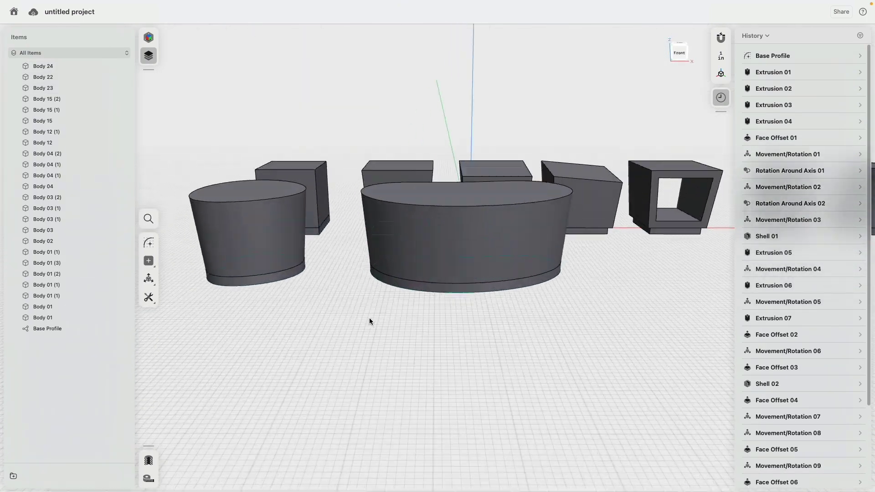
pyautogui.click(247, 272)
pyautogui.click(391, 288)
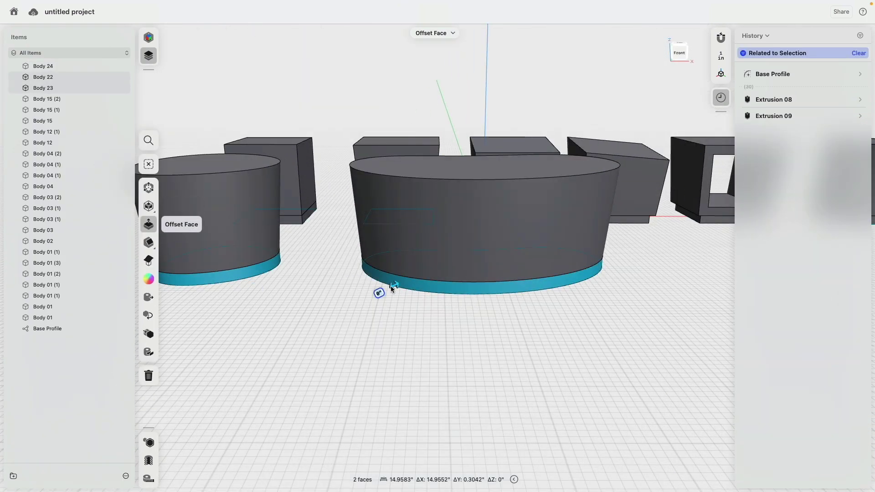
pyautogui.moveTo(397, 287); pyautogui.dragTo(393, 289)
pyautogui.click(267, 274)
pyautogui.click(267, 273)
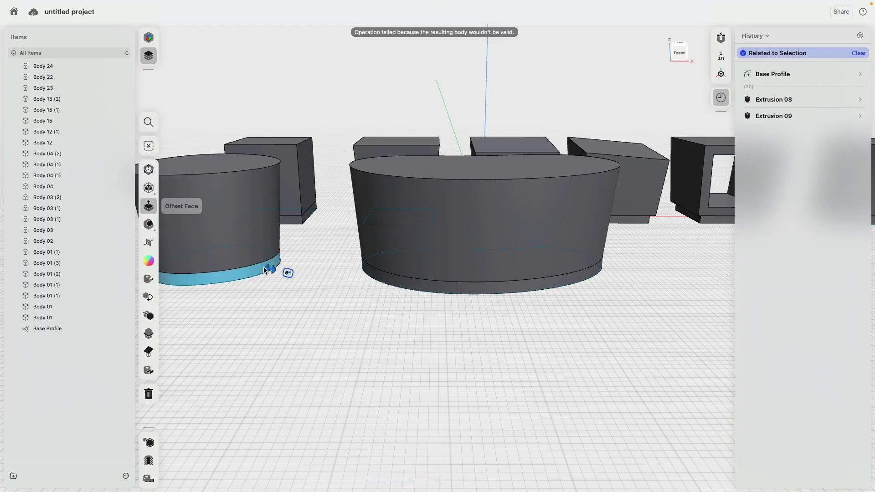
pyautogui.moveTo(273, 272); pyautogui.dragTo(283, 273)
pyautogui.click(291, 334)
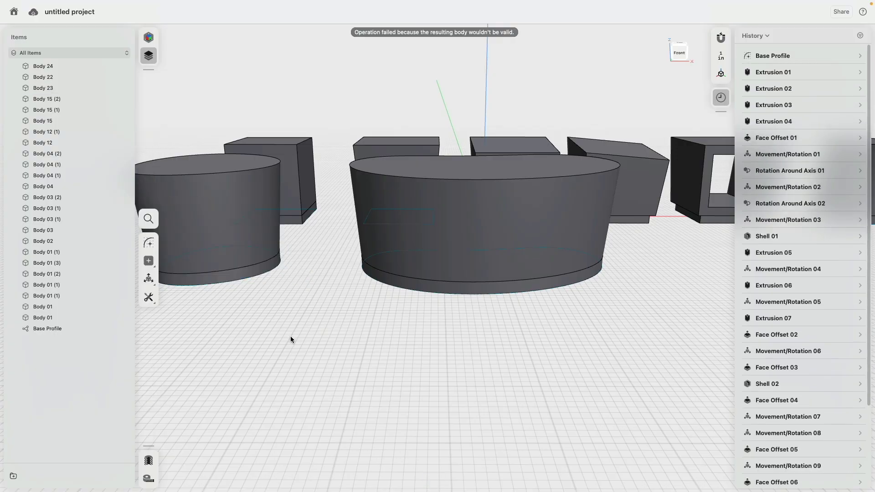
# Delete the small organic body and the large flared upper body in turn, undoing each deletion
pyautogui.moveTo(291, 335); pyautogui.dragTo(419, 352, button='middle')
pyautogui.doubleClick(343, 233)
pyautogui.press('Delete')
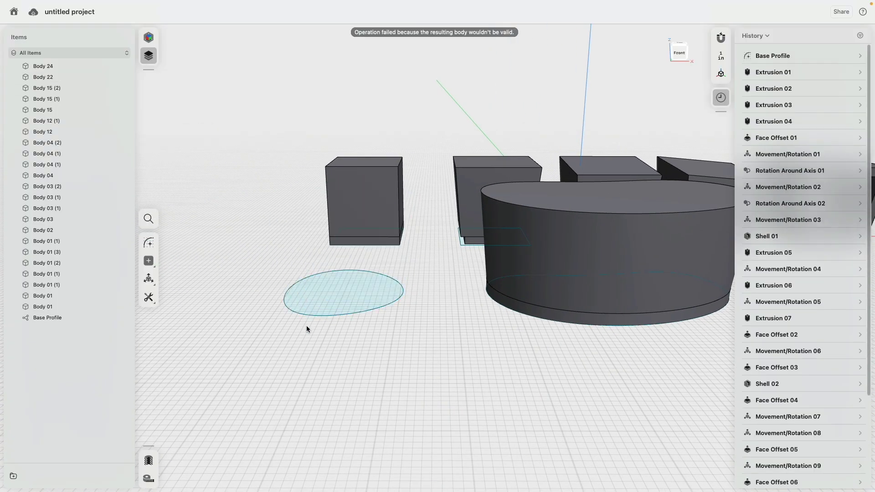
pyautogui.press('super+z')
pyautogui.press('super+z')
pyautogui.scroll(2, 409, 323)
pyautogui.doubleClick(578, 235)
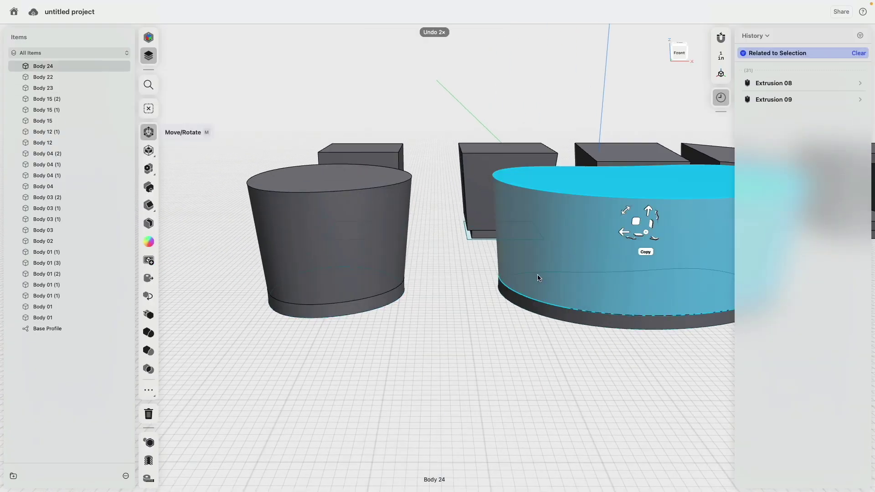
pyautogui.press('Delete')
pyautogui.press('super+z')
pyautogui.scroll(3, 481, 340)
pyautogui.scroll(-5, 481, 340)
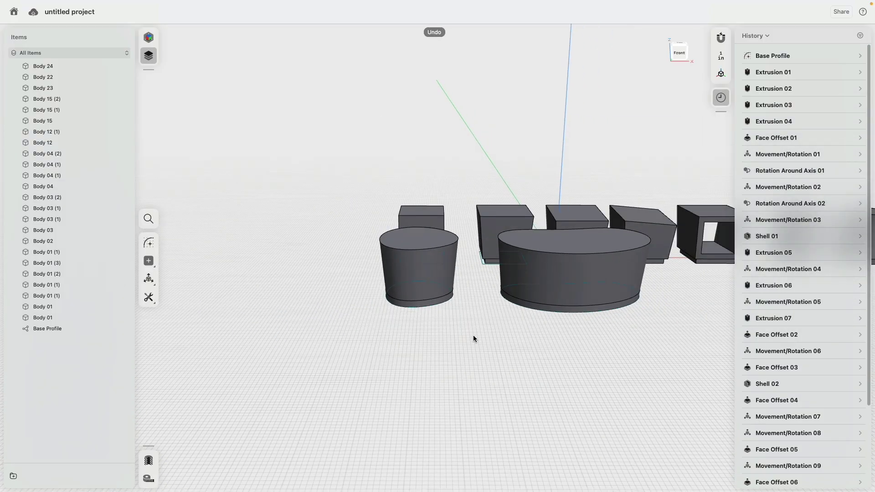
# Change the result of Extrusion 09 to New Body so the flared upper parts are separate from their bases
pyautogui.scroll(-3, 813, 274)
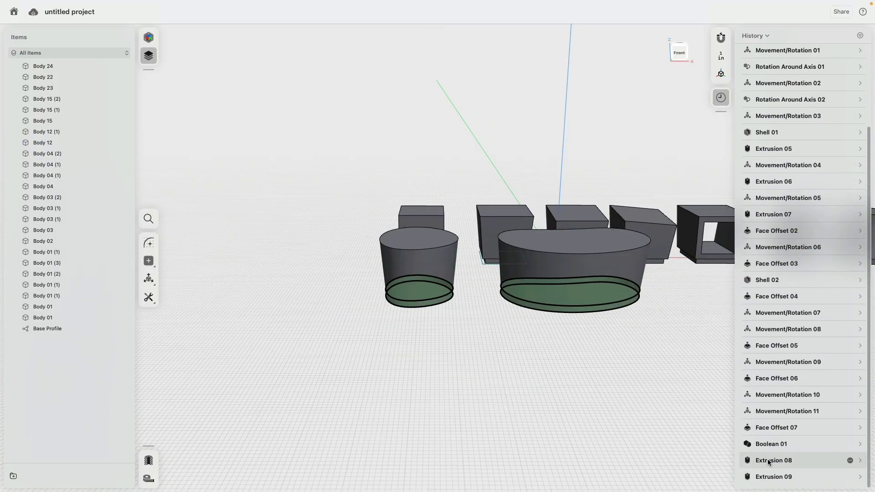
pyautogui.click(833, 482)
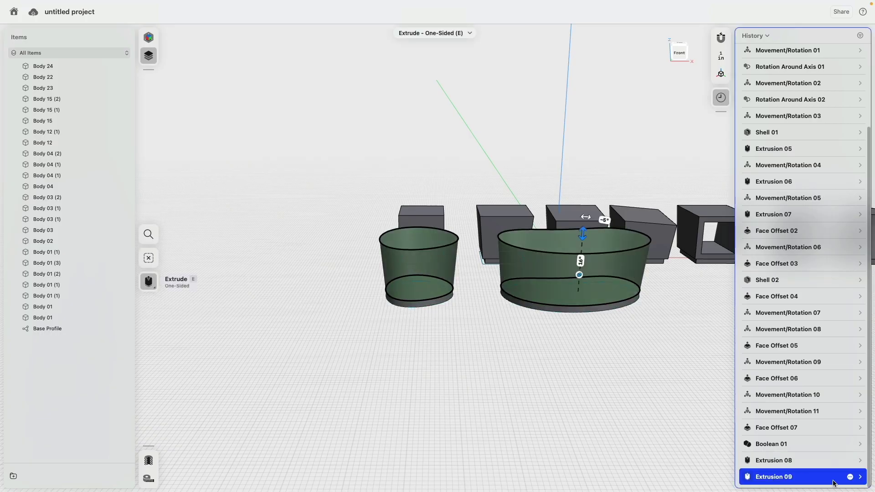
pyautogui.click(860, 478)
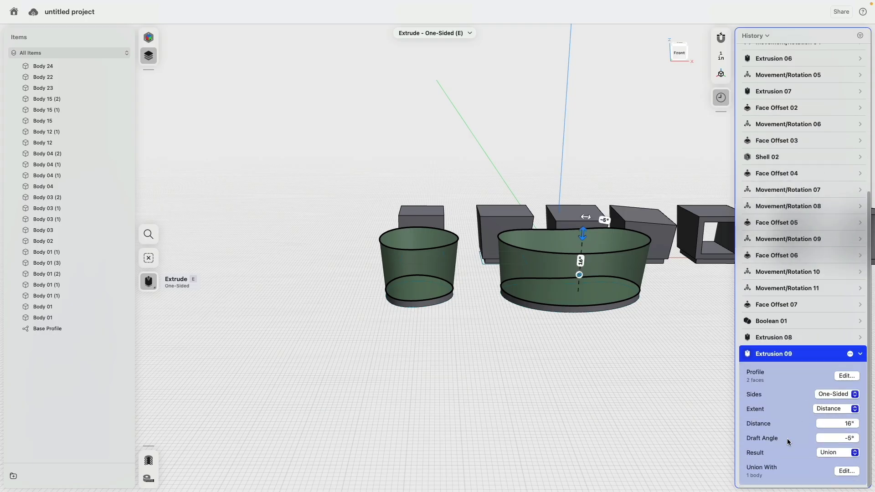
pyautogui.click(828, 456)
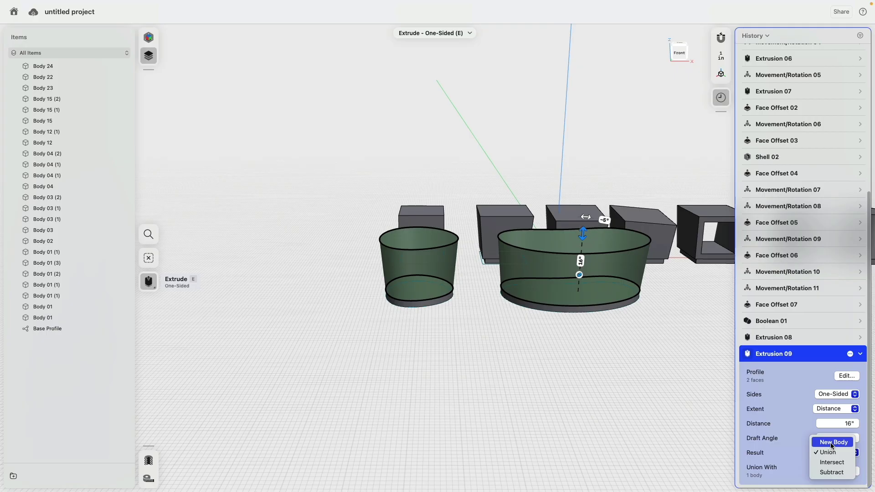
pyautogui.click(832, 443)
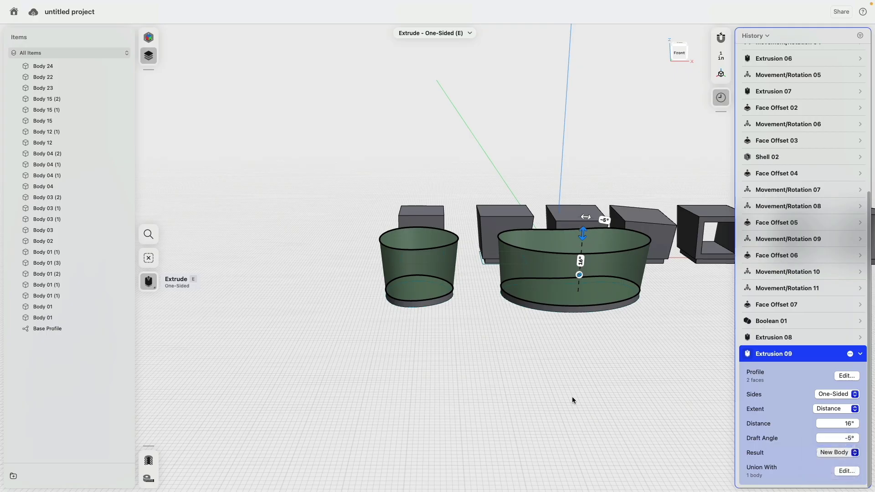
pyautogui.click(516, 376)
# Offset the side faces of both organic base bands inward by 1 inch
pyautogui.scroll(6, 508, 360)
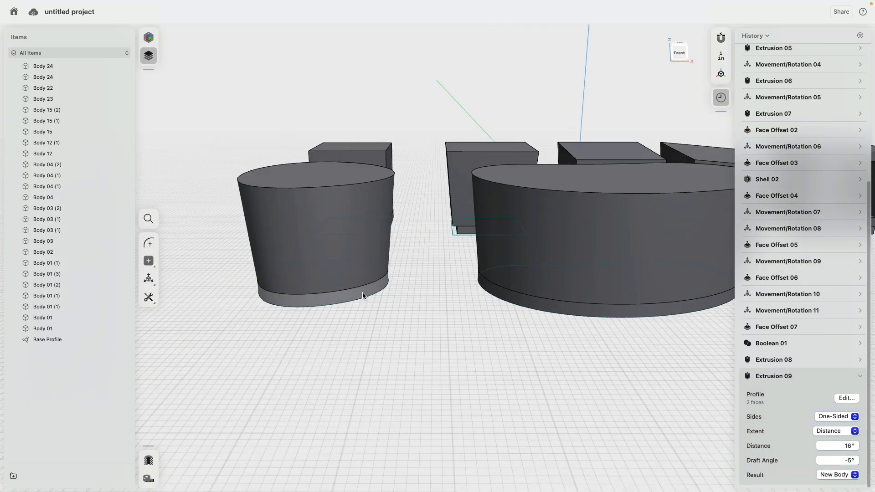
pyautogui.click(362, 291)
pyautogui.click(484, 292)
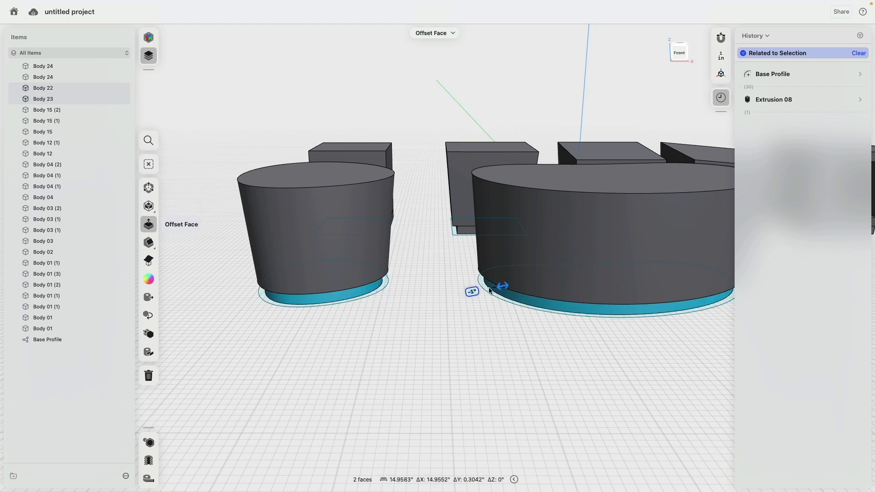
pyautogui.click(483, 315)
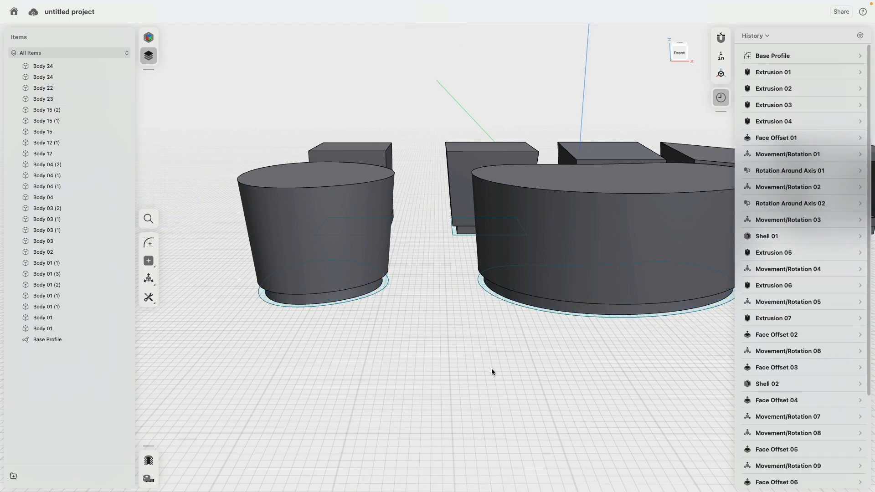
pyautogui.scroll(-3, 491, 368)
pyautogui.scroll(-5, 752, 371)
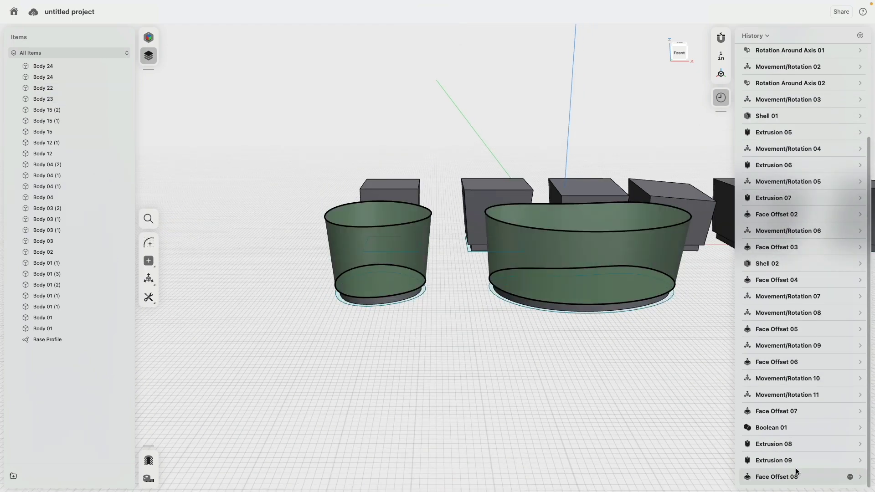
pyautogui.hscroll(5, 520, 406)
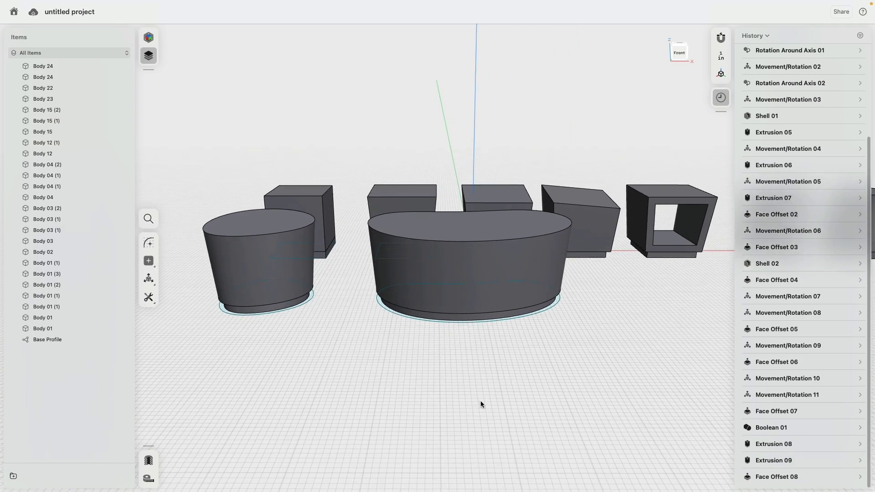
pyautogui.scroll(-10, 507, 419)
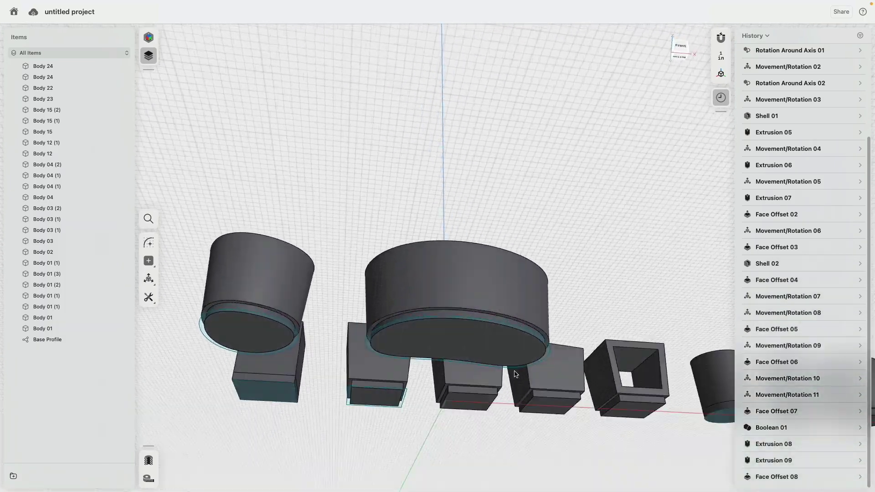
pyautogui.scroll(-10, 507, 427)
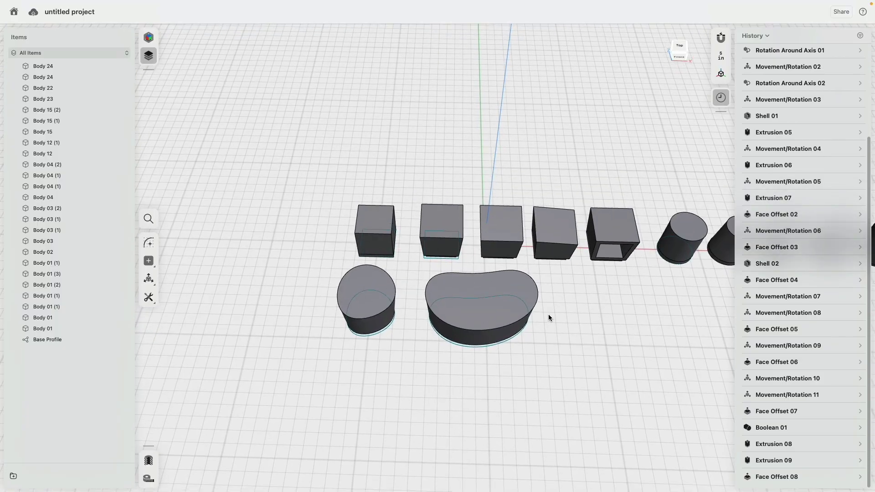
pyautogui.scroll(-5, 549, 366)
# From the top view, draw a closed nine-point control spline in the Base Profile sketch, beside the kidney shape, with a notch in its lower-left side
pyautogui.click(680, 49)
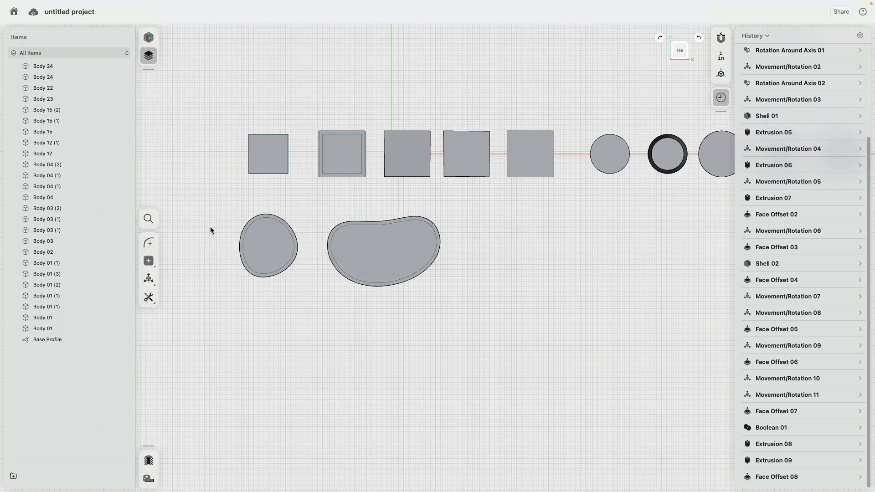
pyautogui.click(60, 340)
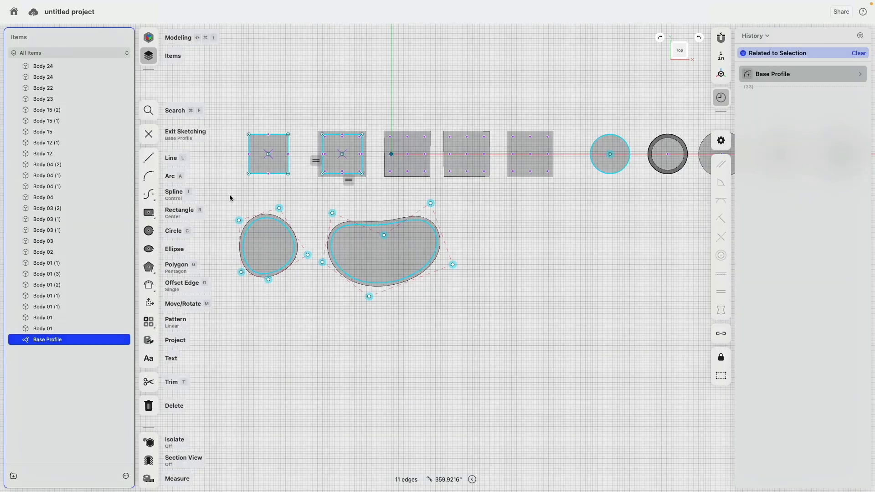
pyautogui.click(149, 195)
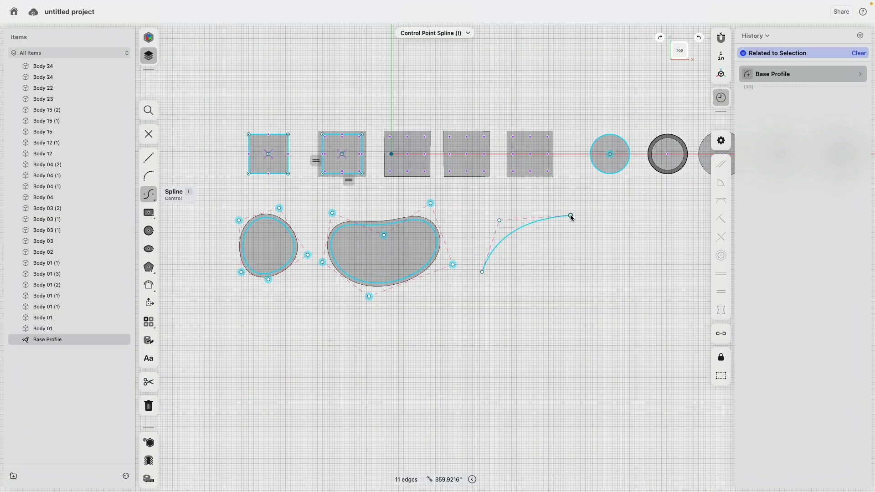
pyautogui.click(644, 235)
pyautogui.click(633, 346)
pyautogui.click(529, 367)
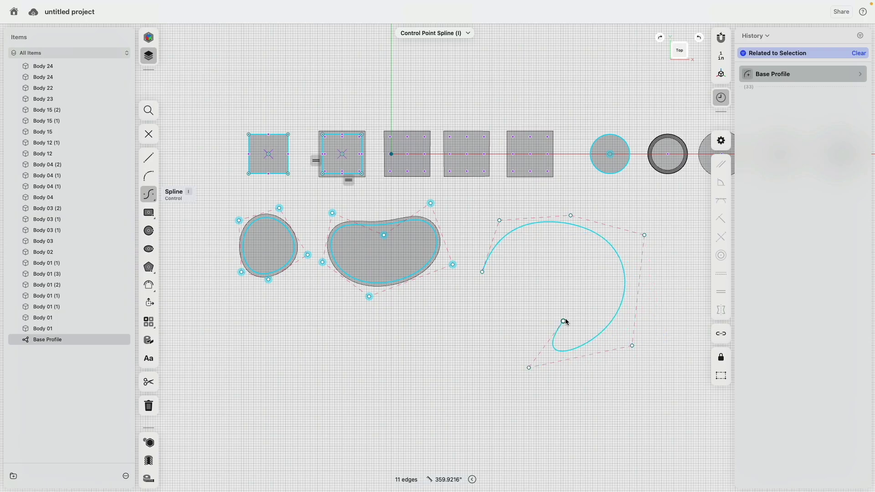
pyautogui.click(553, 317)
pyautogui.click(543, 274)
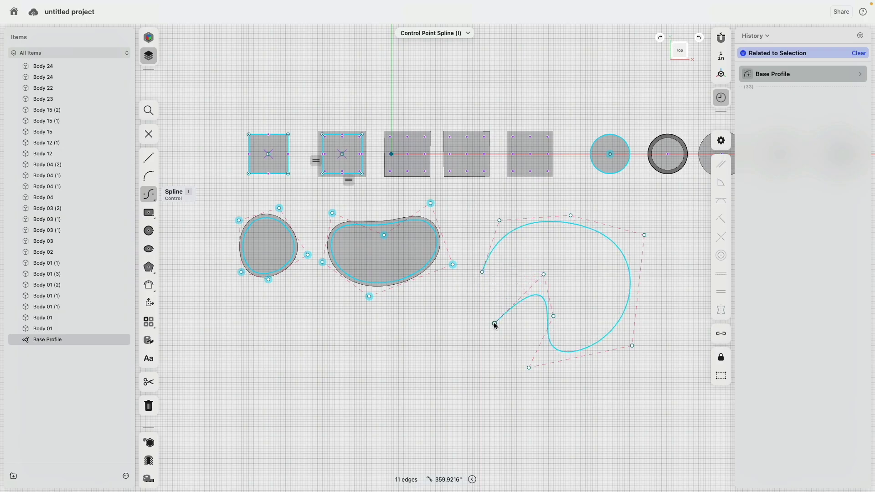
pyautogui.click(495, 323)
pyautogui.press('Escape')
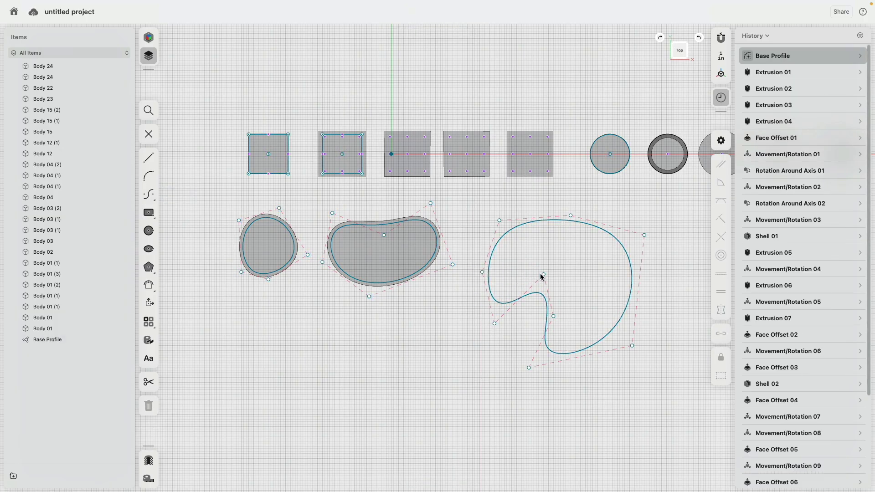
# Deepen the new spline's notch and move its lower control points to form a curved boomerang outline
pyautogui.moveTo(544, 274); pyautogui.dragTo(543, 247)
pyautogui.moveTo(553, 315); pyautogui.dragTo(595, 301)
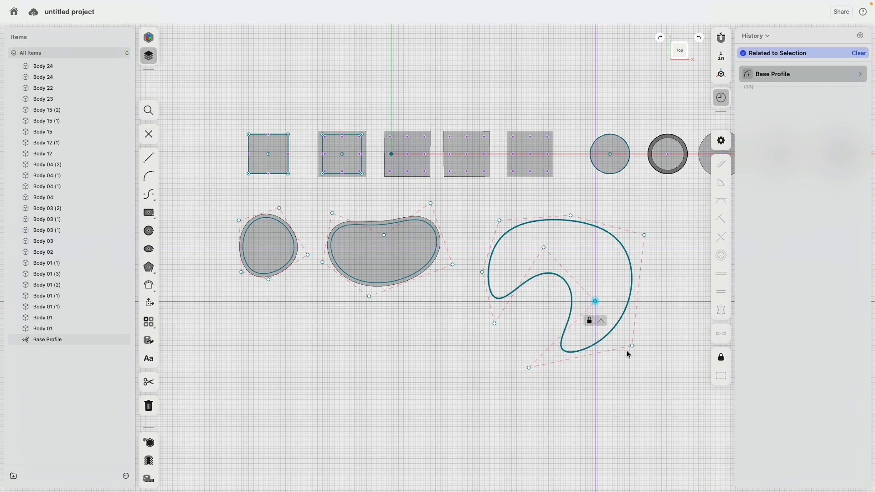
pyautogui.moveTo(632, 346); pyautogui.dragTo(642, 373)
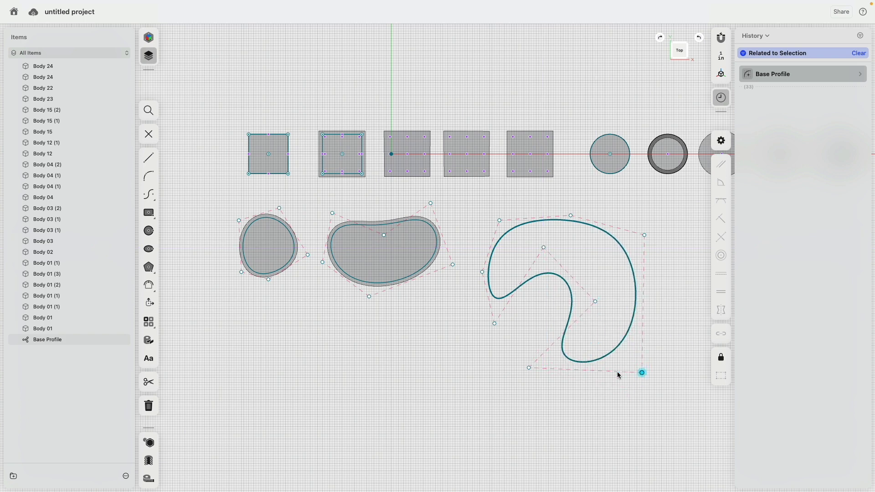
pyautogui.moveTo(528, 367); pyautogui.dragTo(564, 360)
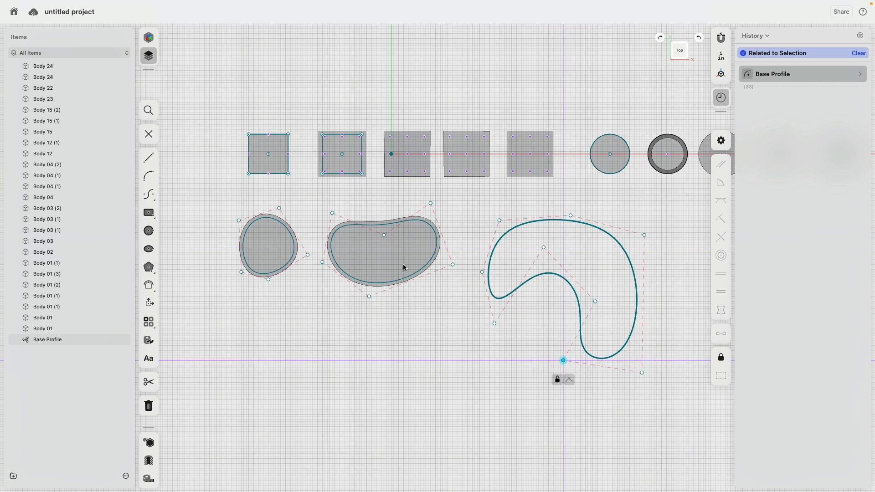
# Refine the boomerang spline by adjusting the control points of its left end, inner curve and upper edge
pyautogui.moveTo(482, 272); pyautogui.dragTo(471, 255)
pyautogui.moveTo(496, 324)
pyautogui.mouseDown()
pyautogui.moveTo(494, 306)
pyautogui.moveTo(492, 314)
pyautogui.mouseUp()
pyautogui.moveTo(544, 247); pyautogui.dragTo(549, 254)
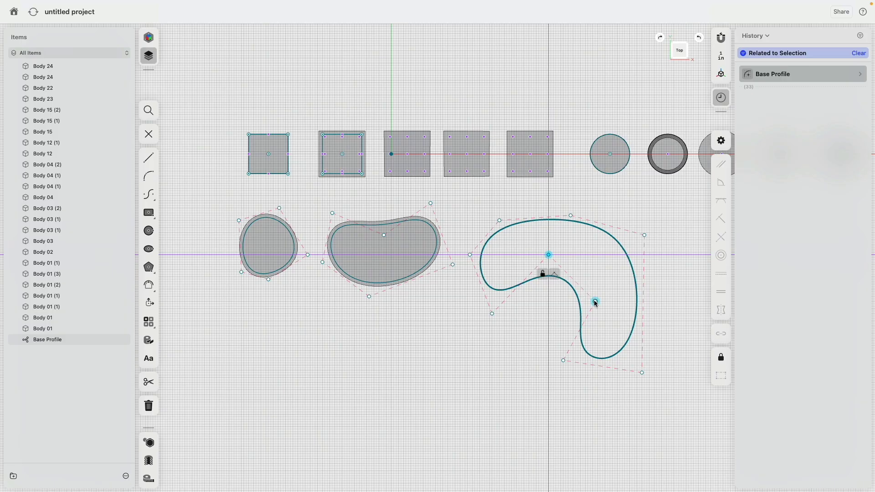
pyautogui.moveTo(595, 303); pyautogui.dragTo(600, 301)
pyautogui.moveTo(571, 215); pyautogui.dragTo(561, 213)
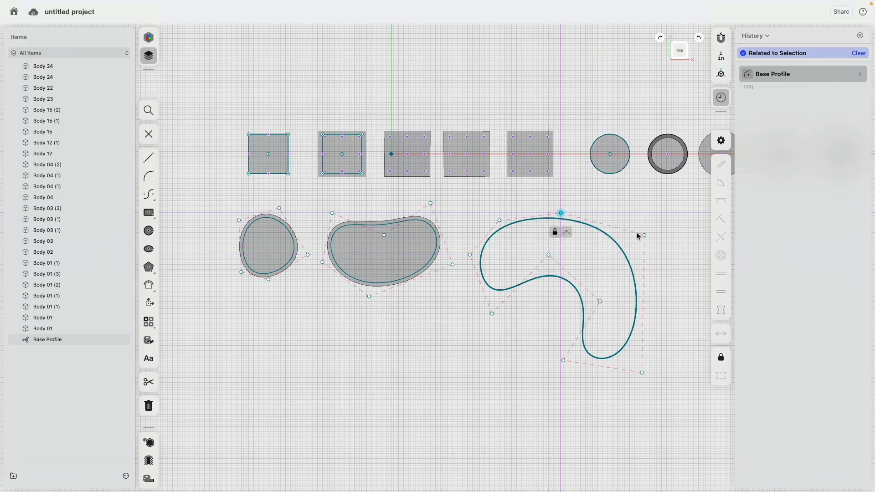
pyautogui.moveTo(642, 237); pyautogui.dragTo(639, 233)
pyautogui.click(517, 376)
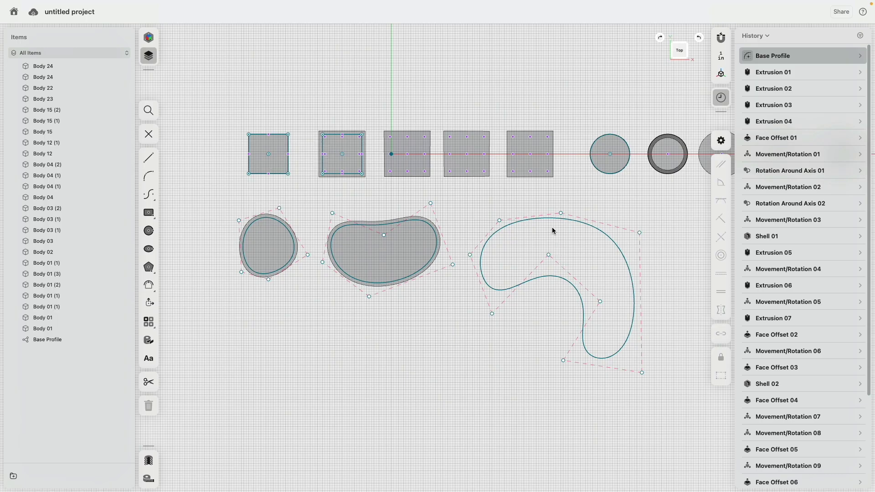
# Draw a 16 by 16 inch center rectangle below the kidney shape as a size reference, and delete it
pyautogui.click(149, 213)
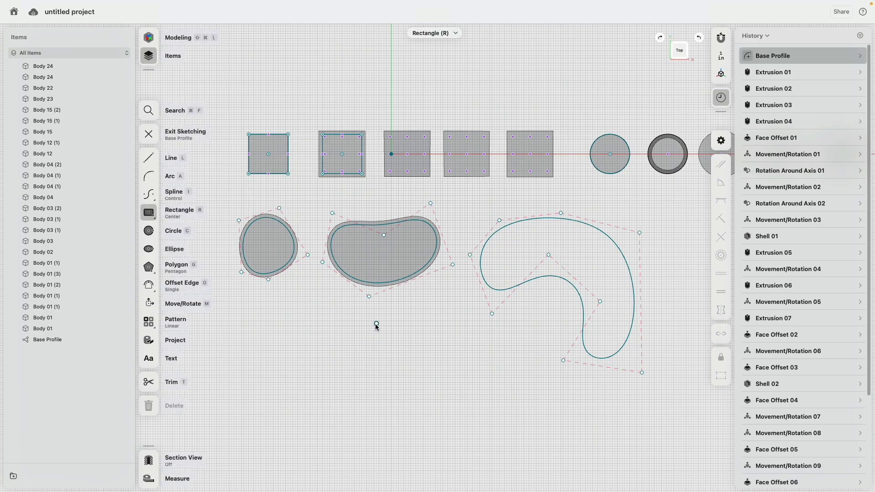
pyautogui.click(376, 323)
pyautogui.write('16')
pyautogui.press('Tab')
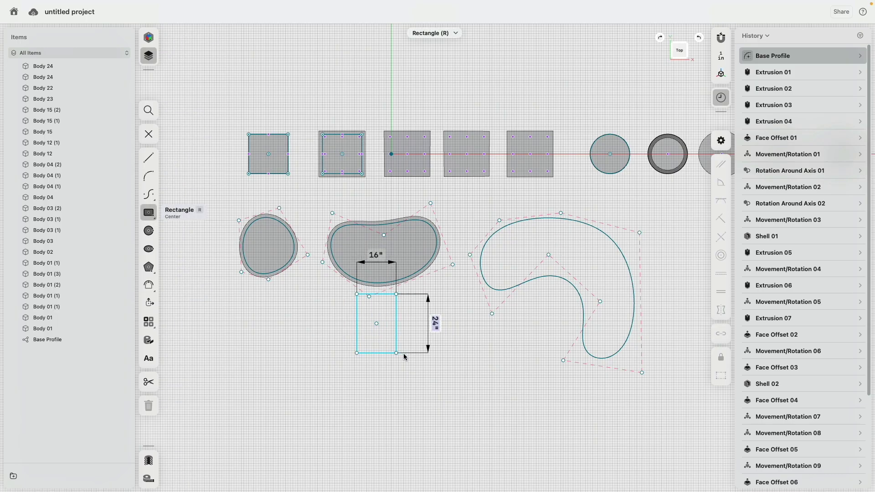
pyautogui.write('16')
pyautogui.press('Return')
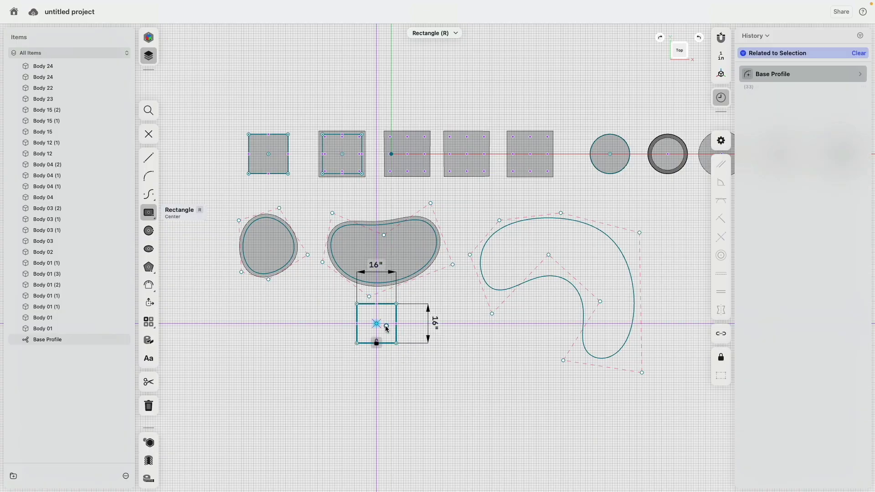
pyautogui.press('Escape')
pyautogui.moveTo(387, 328); pyautogui.dragTo(427, 411)
pyautogui.press('Delete')
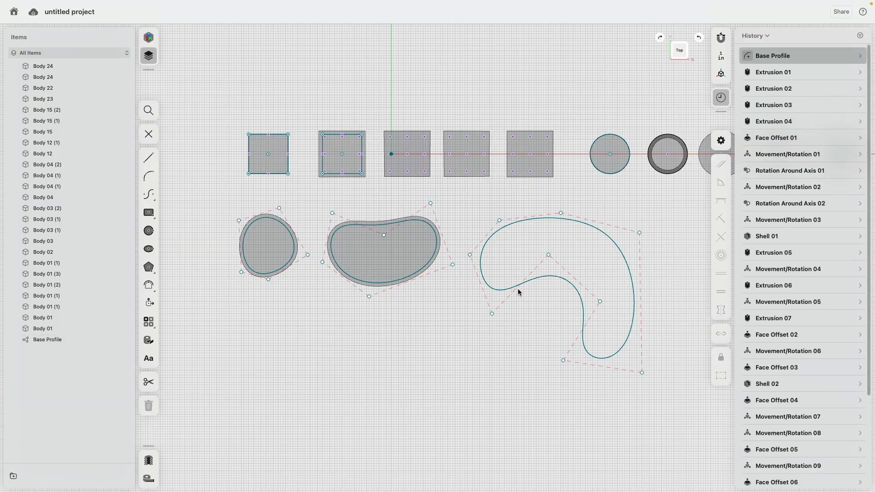
# Check the closed boomerang spline's outline beside the existing blocks and exit the Base Profile sketch
pyautogui.click(552, 279)
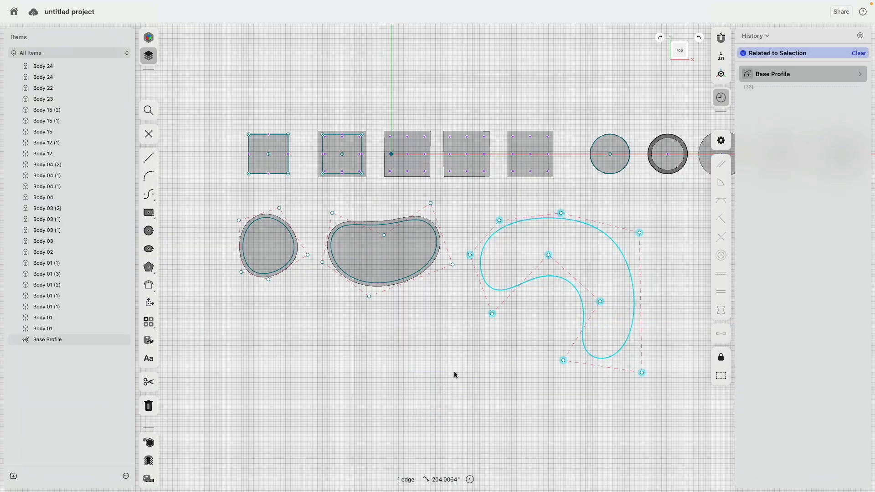
pyautogui.click(426, 392)
pyautogui.moveTo(426, 391)
pyautogui.mouseDown(button='right')
pyautogui.moveTo(483, 310)
pyautogui.moveTo(466, 292)
pyautogui.mouseUp(button='right')
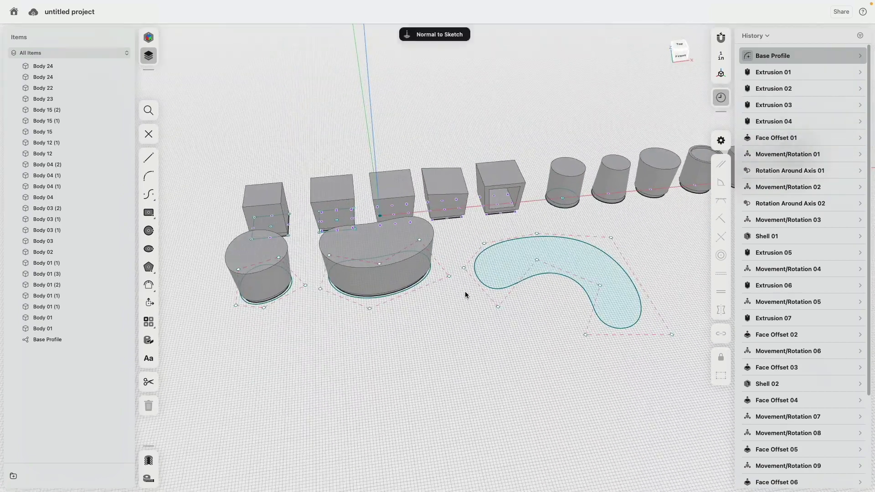
pyautogui.scroll(4, 469, 292)
pyautogui.scroll(-6, 469, 293)
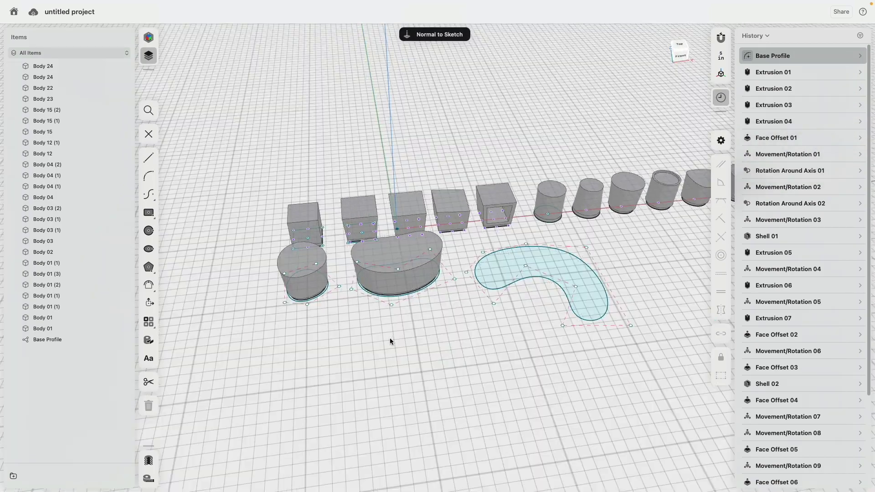
pyautogui.doubleClick(390, 337)
# Edit the profile selection of Extrusion 08, which forms the organic base bands, and add the boomerang sketch face to it
pyautogui.moveTo(389, 343); pyautogui.dragTo(382, 318, button='right')
pyautogui.scroll(8, 387, 291)
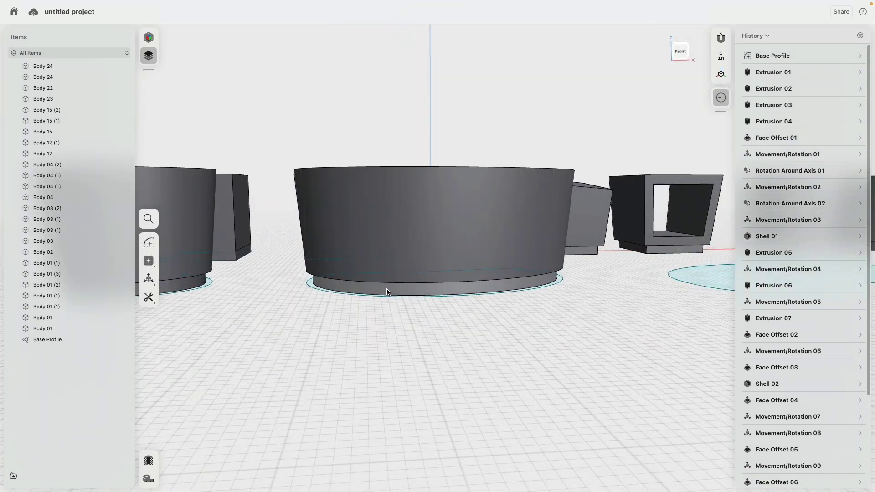
pyautogui.click(386, 292)
pyautogui.scroll(-3, 412, 327)
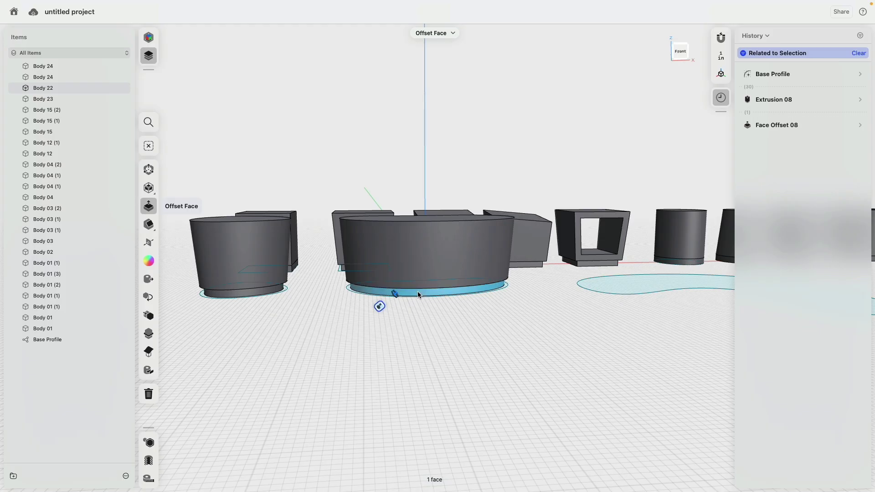
pyautogui.click(861, 100)
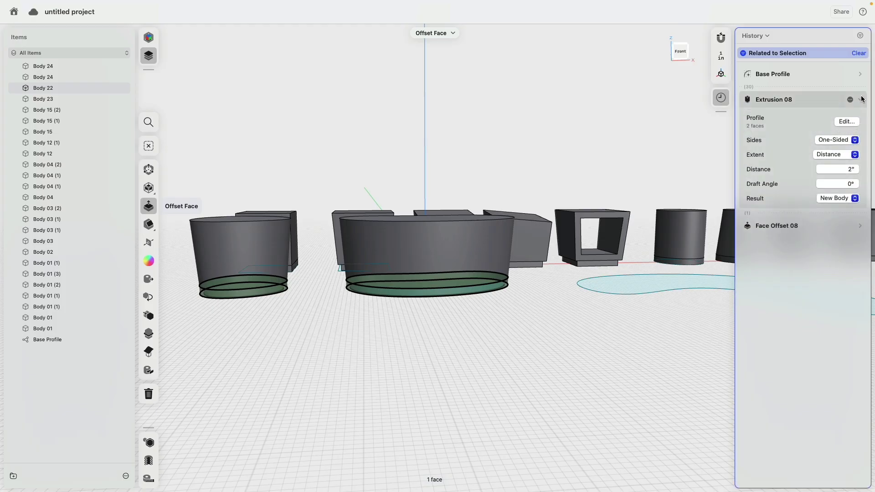
pyautogui.click(845, 121)
pyautogui.click(631, 287)
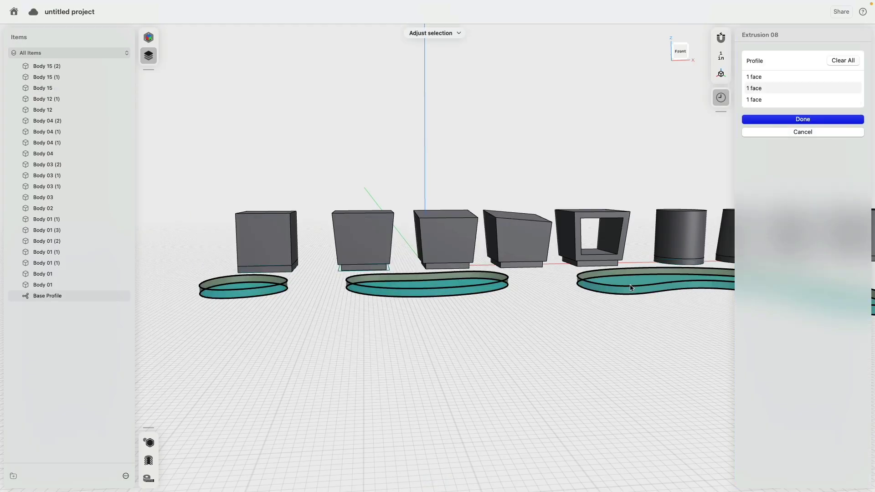
pyautogui.click(778, 121)
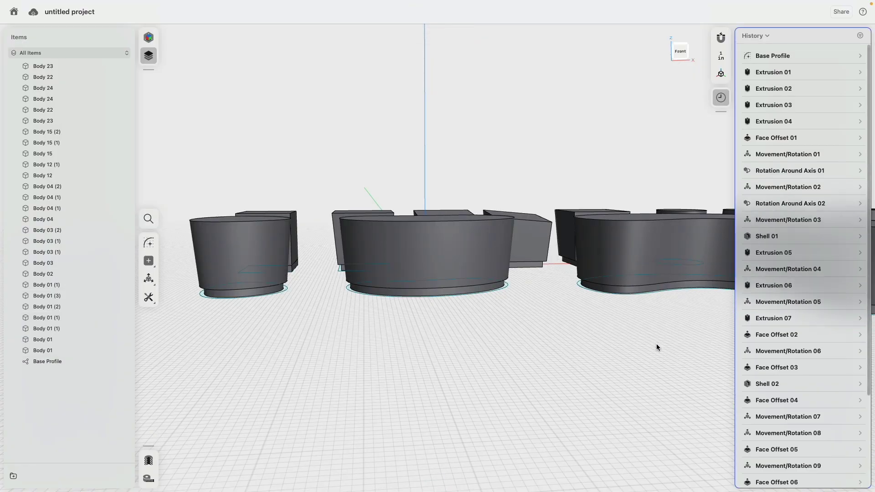
# Inspect the new boomerang block and its recessed base, and reopen the Base Profile sketch from the top view
pyautogui.moveTo(657, 343); pyautogui.dragTo(542, 339, button='middle')
pyautogui.moveTo(543, 343); pyautogui.dragTo(602, 251, button='right')
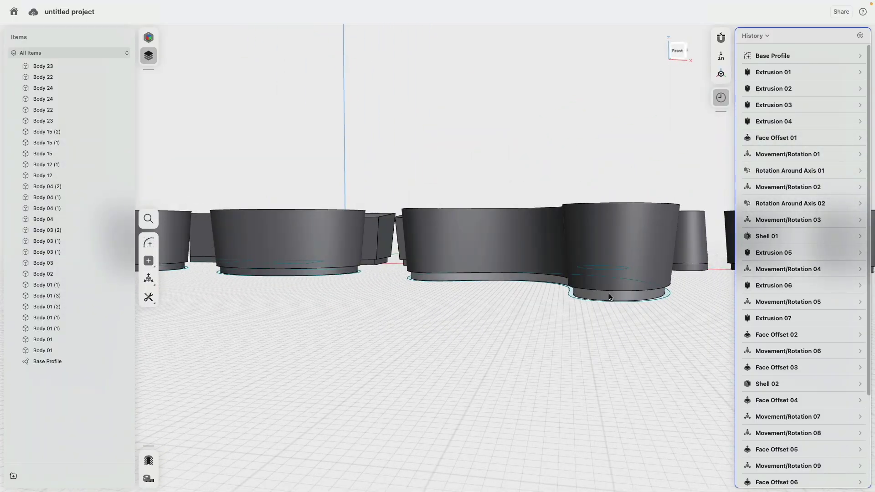
pyautogui.moveTo(406, 400); pyautogui.dragTo(388, 346, button='right')
pyautogui.moveTo(349, 351); pyautogui.dragTo(402, 339, button='middle')
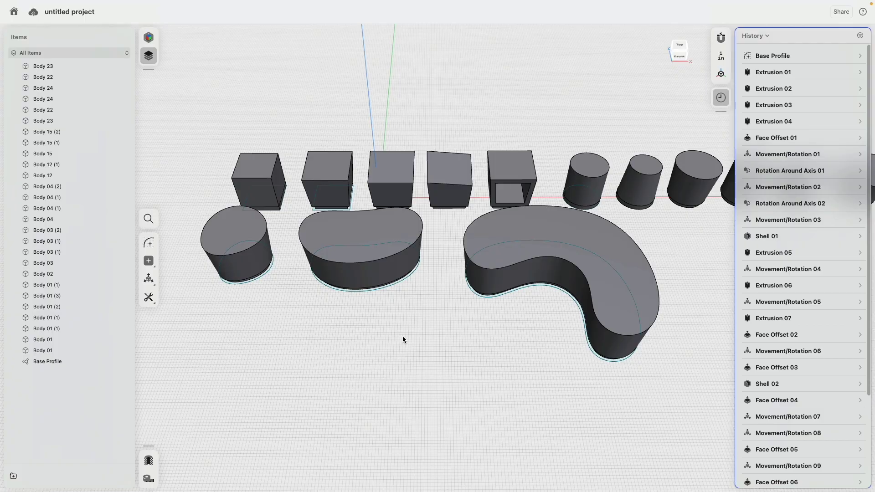
pyautogui.click(677, 48)
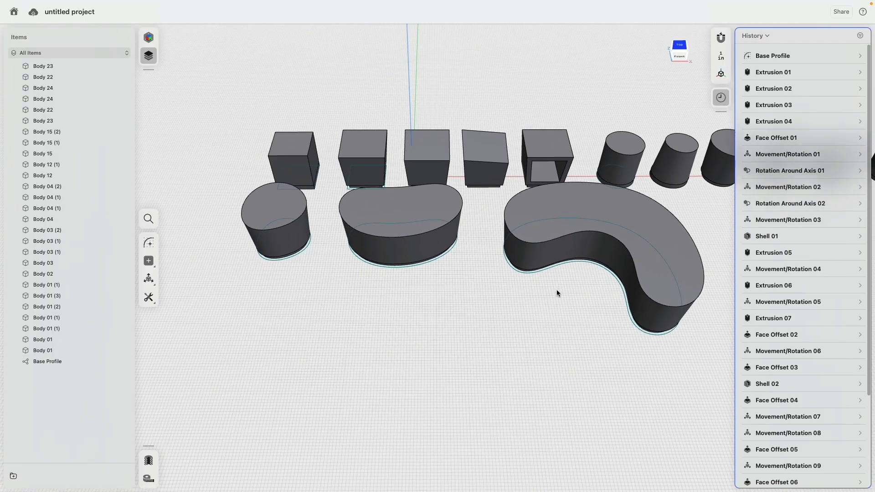
pyautogui.click(34, 361)
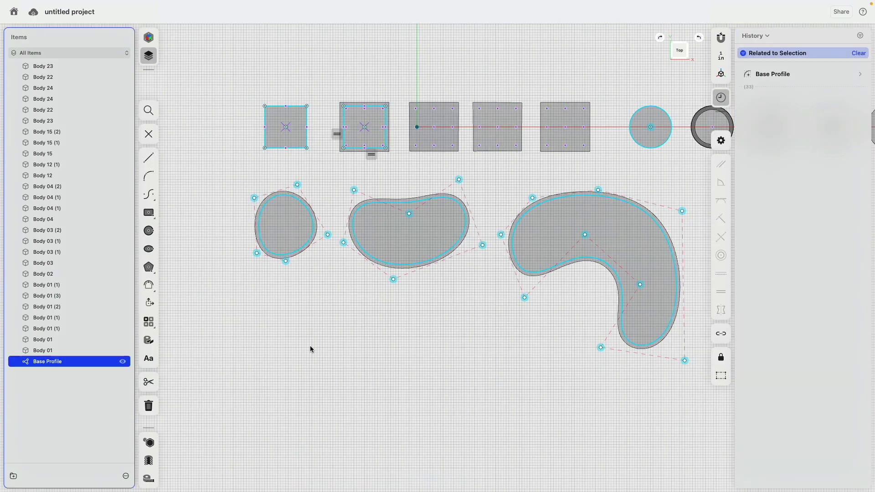
# Move the boomerang spline's control points to shorten its lower end, adjust the inner curve and raise the upper edge
pyautogui.moveTo(582, 250)
pyautogui.mouseDown()
pyautogui.moveTo(573, 242)
pyautogui.moveTo(580, 232)
pyautogui.mouseUp()
pyautogui.moveTo(605, 351); pyautogui.dragTo(617, 346)
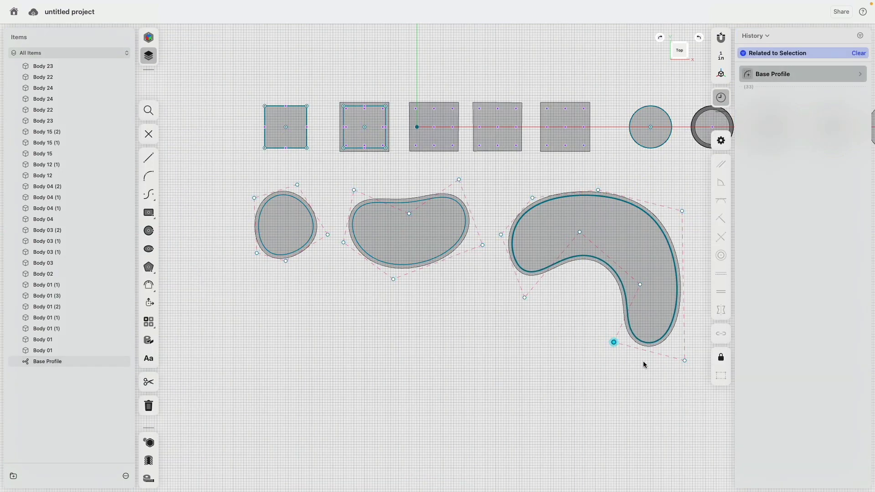
pyautogui.moveTo(685, 361); pyautogui.dragTo(698, 332)
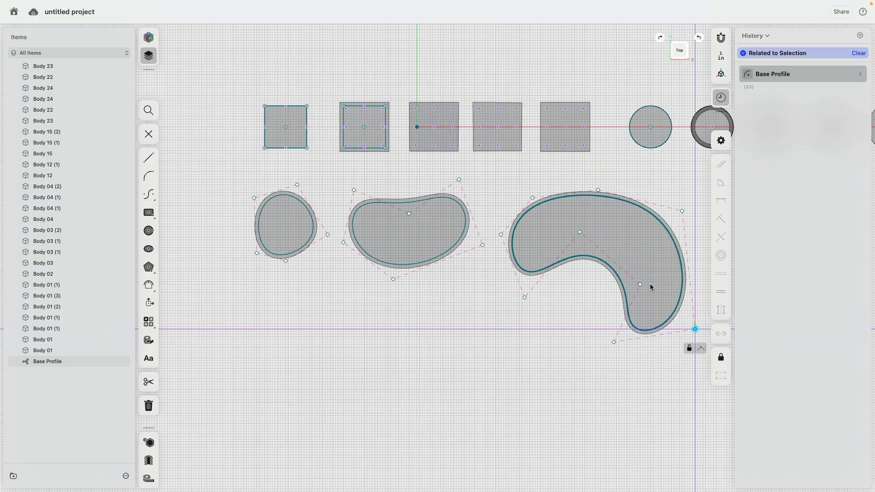
pyautogui.moveTo(639, 284); pyautogui.dragTo(633, 279)
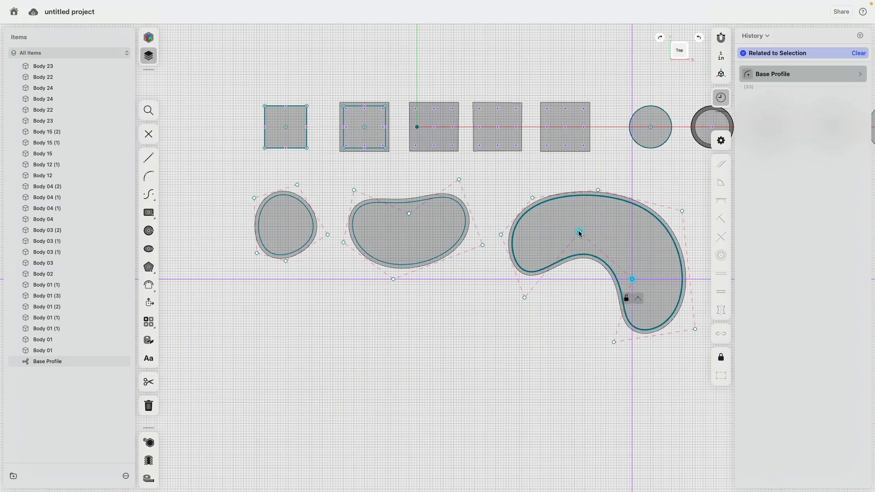
pyautogui.click(580, 233)
pyautogui.moveTo(533, 197); pyautogui.dragTo(533, 189)
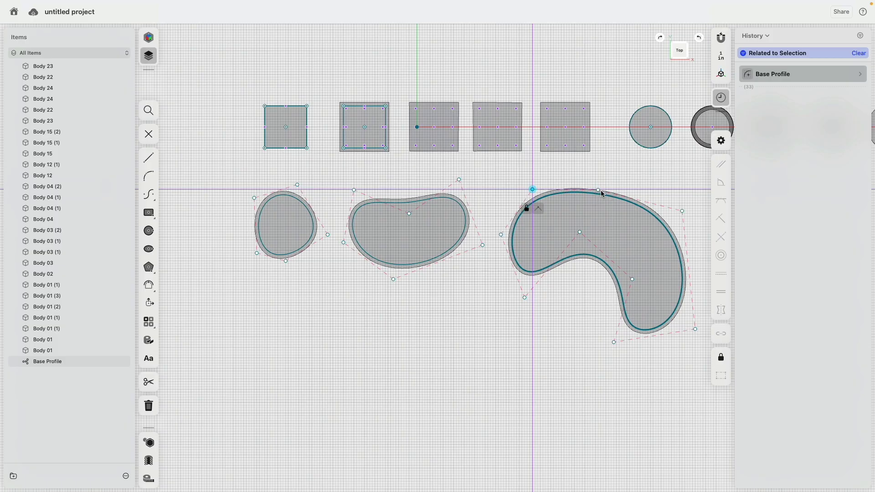
pyautogui.moveTo(602, 193); pyautogui.dragTo(607, 187)
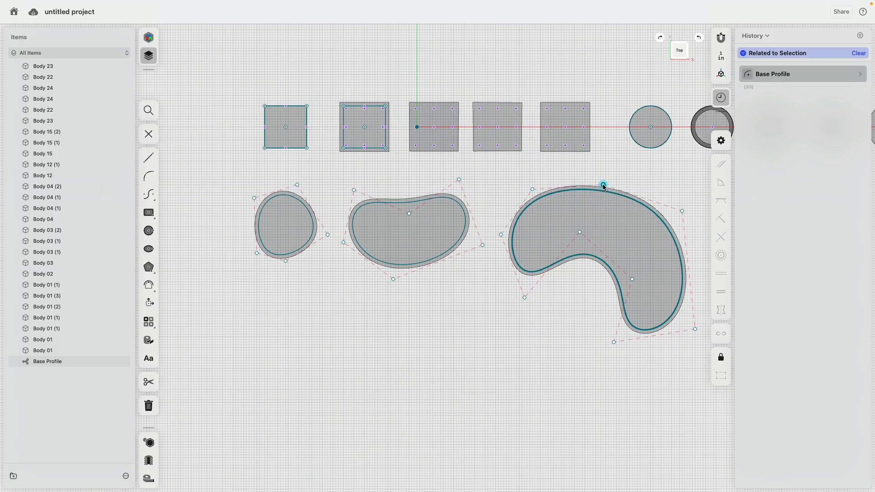
# Delete the boomerang spline's upper-middle and left-end control points, and reposition its two upper corner points to reshape the outline
pyautogui.click(646, 183)
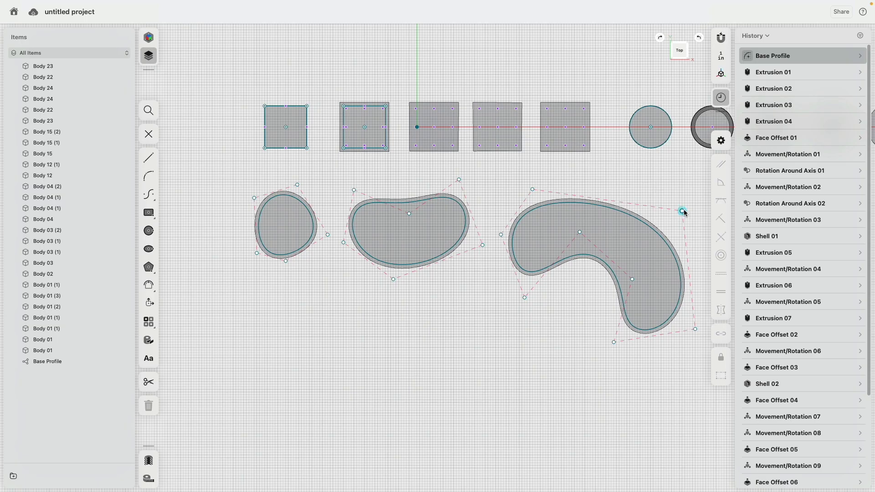
pyautogui.moveTo(683, 212); pyautogui.dragTo(661, 200)
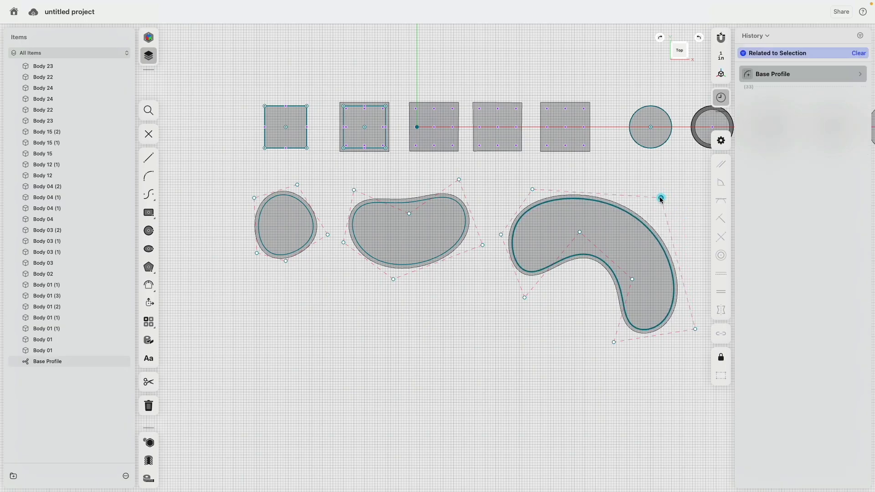
pyautogui.click(521, 408)
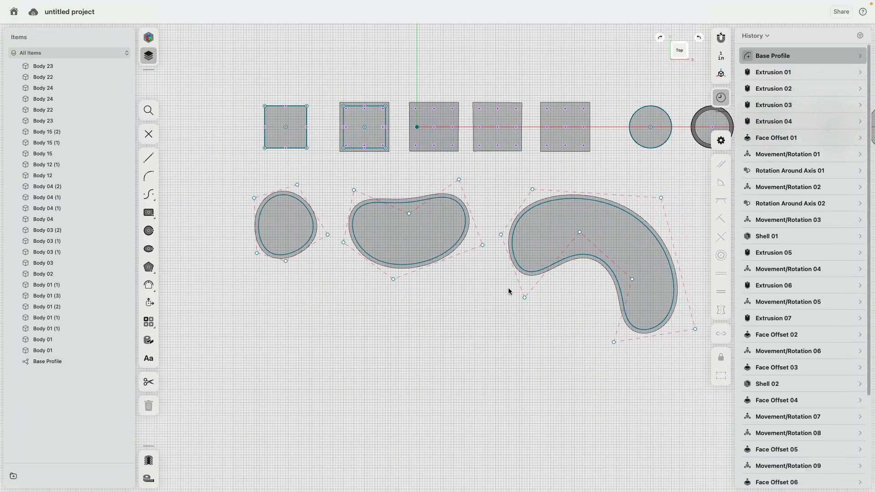
pyautogui.click(501, 235)
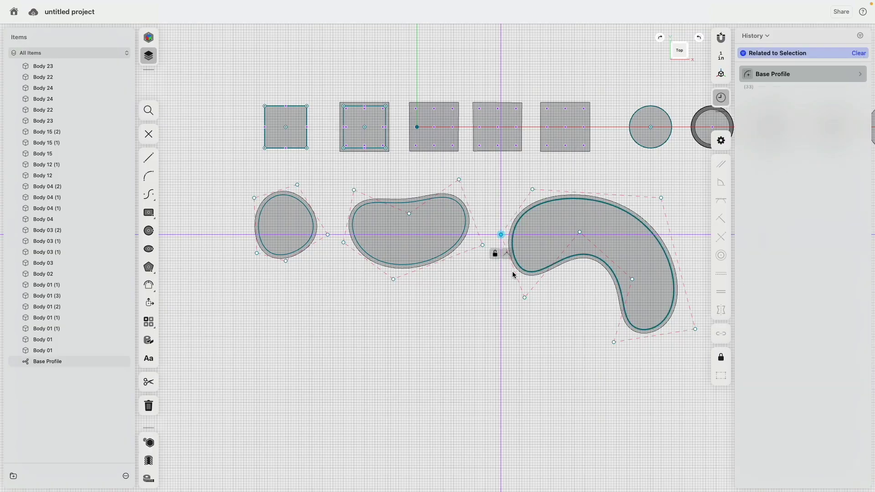
pyautogui.press('Delete')
pyautogui.moveTo(533, 190); pyautogui.dragTo(491, 195)
pyautogui.moveTo(663, 201)
pyautogui.mouseDown()
pyautogui.moveTo(665, 193)
pyautogui.moveTo(654, 196)
pyautogui.moveTo(667, 203)
pyautogui.mouseUp()
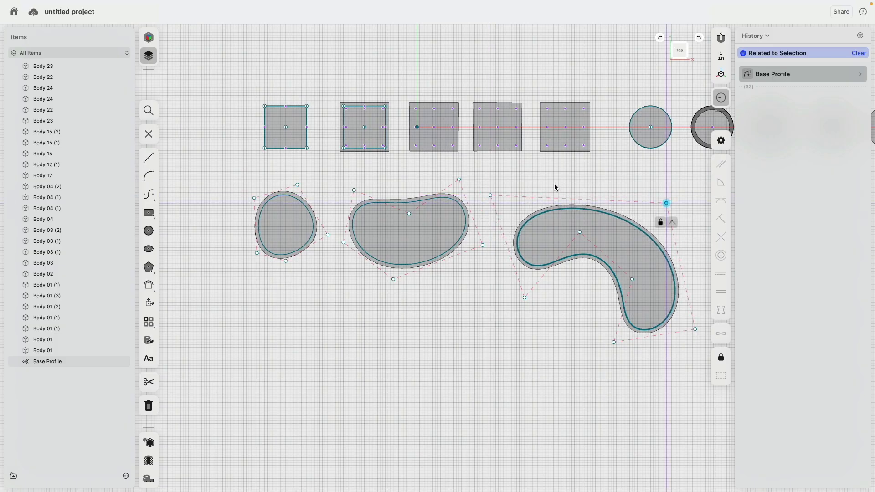
# Break the boomerang spline into a sharp corner at its upper-right control point and pull one loose end away to open a gap
pyautogui.click(673, 225)
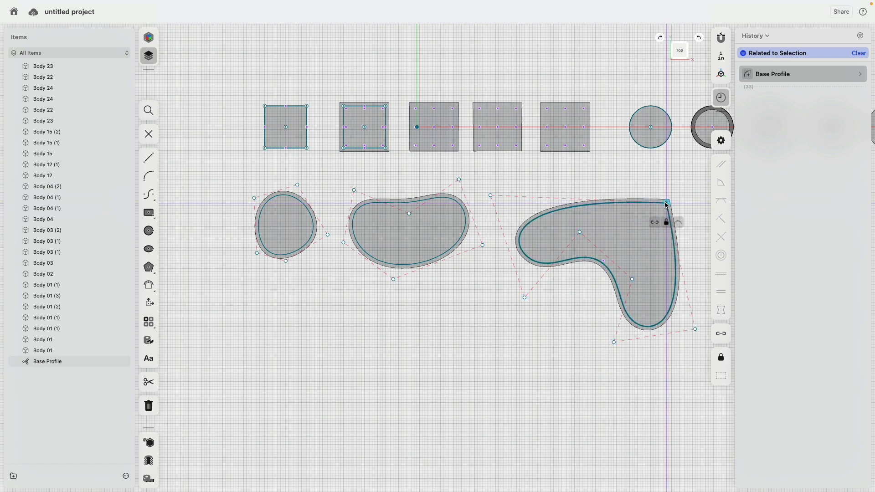
pyautogui.click(641, 187)
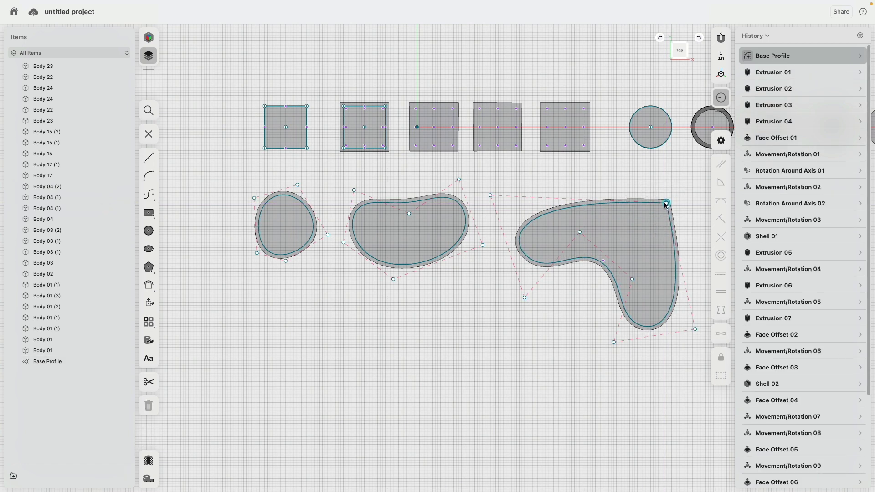
pyautogui.moveTo(666, 203); pyautogui.dragTo(614, 192)
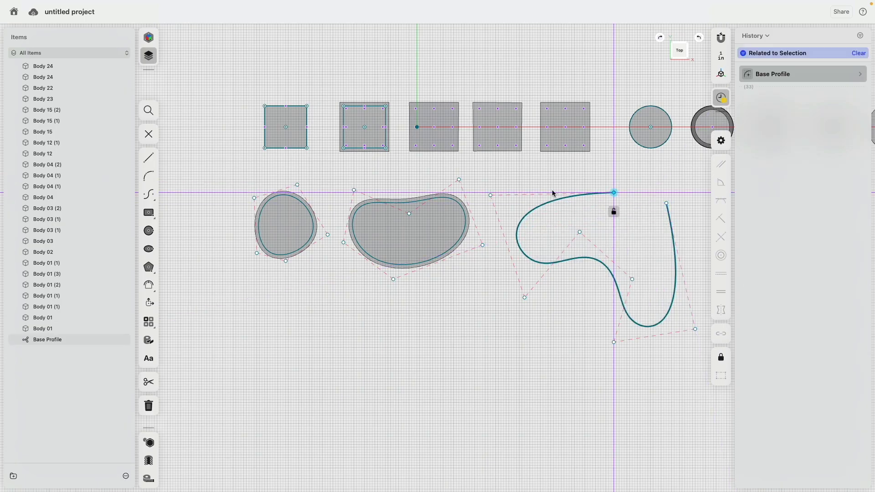
# Bridge the gap between the boomerang outline's two open ends with a control point spline segment
pyautogui.click(144, 194)
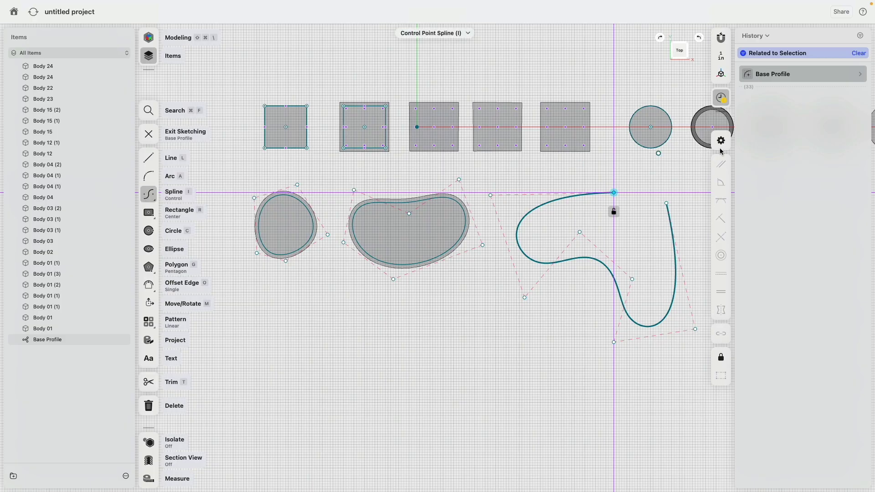
pyautogui.click(615, 192)
pyautogui.moveTo(625, 175); pyautogui.dragTo(532, 168, button='middle')
pyautogui.click(573, 196)
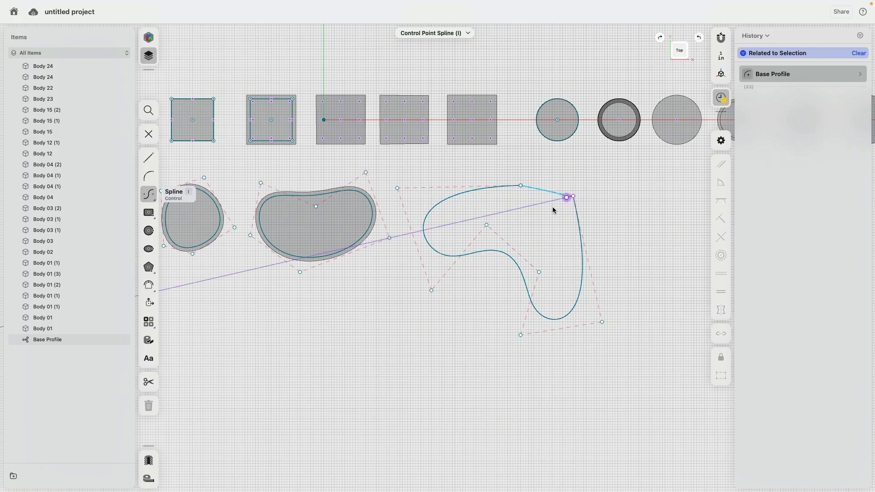
pyautogui.press('Escape')
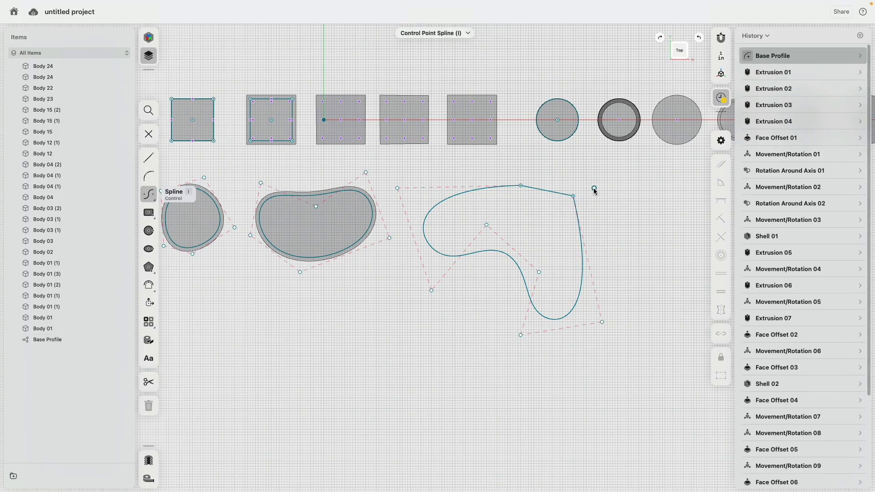
# Convert both endpoints of the bridging segment into smooth control points, and move the upper one outward to round the top edge
pyautogui.click(574, 196)
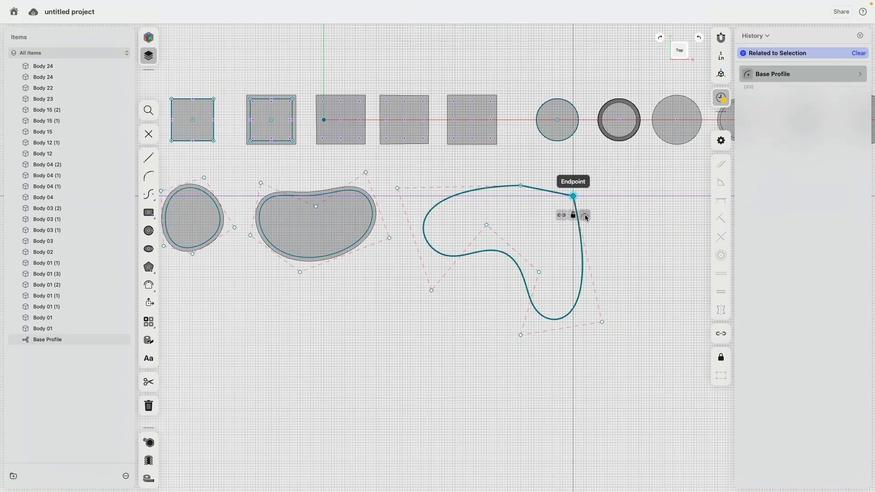
pyautogui.click(586, 216)
pyautogui.click(522, 186)
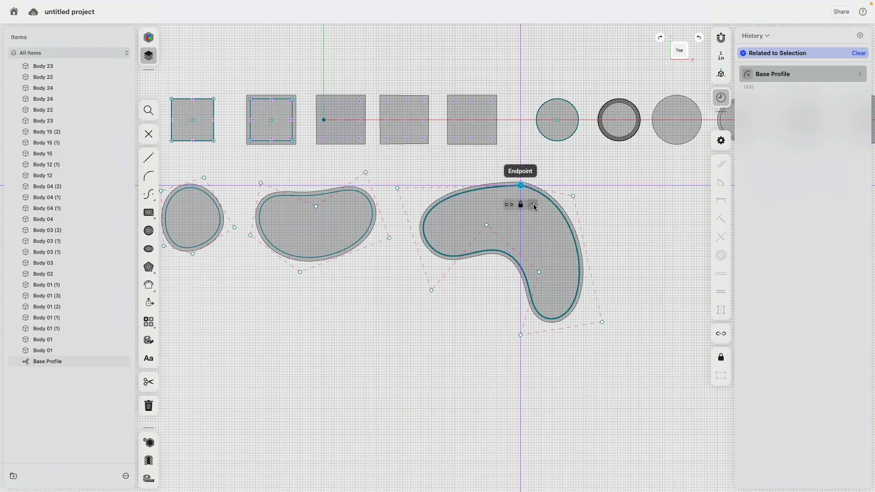
pyautogui.click(533, 206)
pyautogui.moveTo(522, 187); pyautogui.dragTo(508, 177)
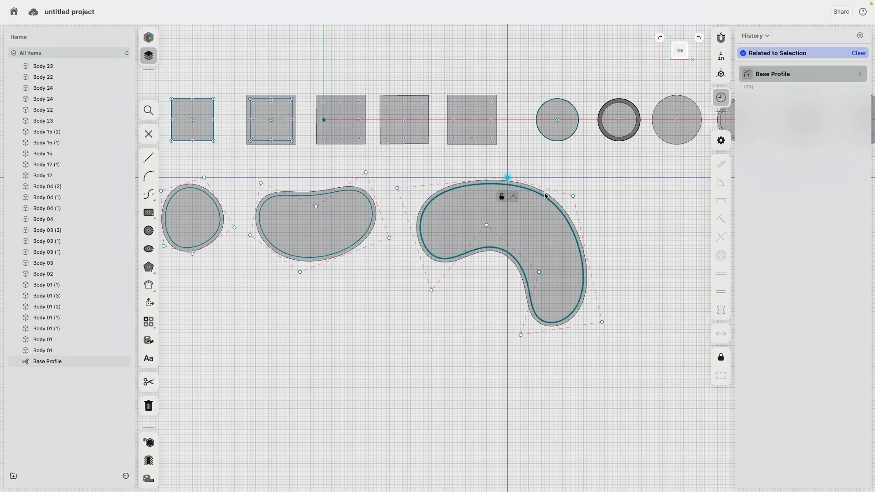
# Move the boomerang spline's upper-right control point slightly outward and finish editing the Base Profile sketch
pyautogui.moveTo(573, 199); pyautogui.dragTo(583, 208)
pyautogui.click(612, 236)
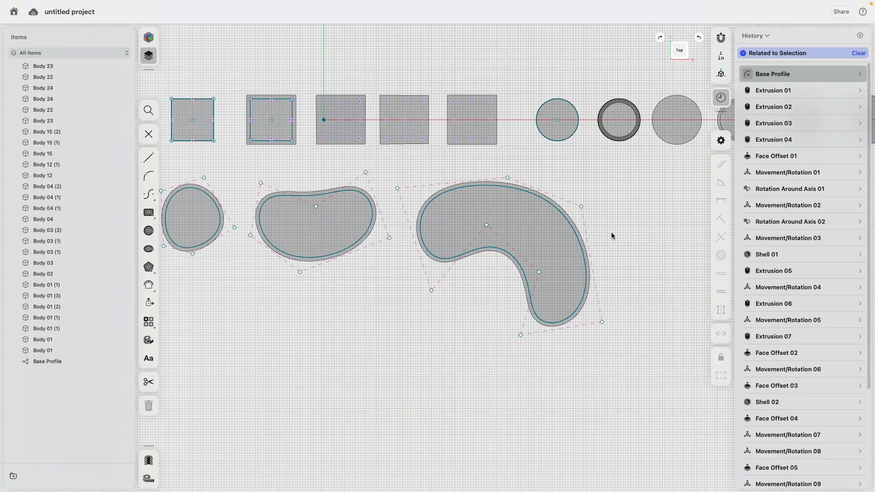
pyautogui.moveTo(367, 365); pyautogui.dragTo(402, 371, button='middle')
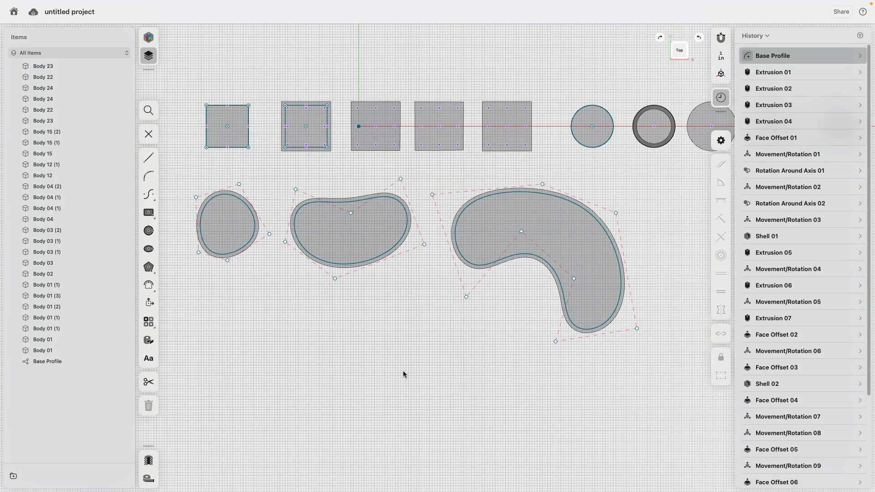
pyautogui.scroll(-2, 405, 374)
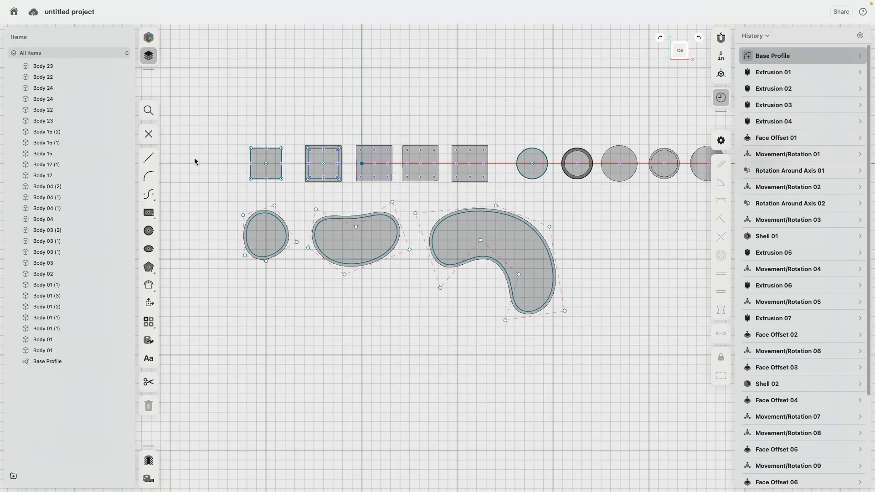
pyautogui.click(149, 134)
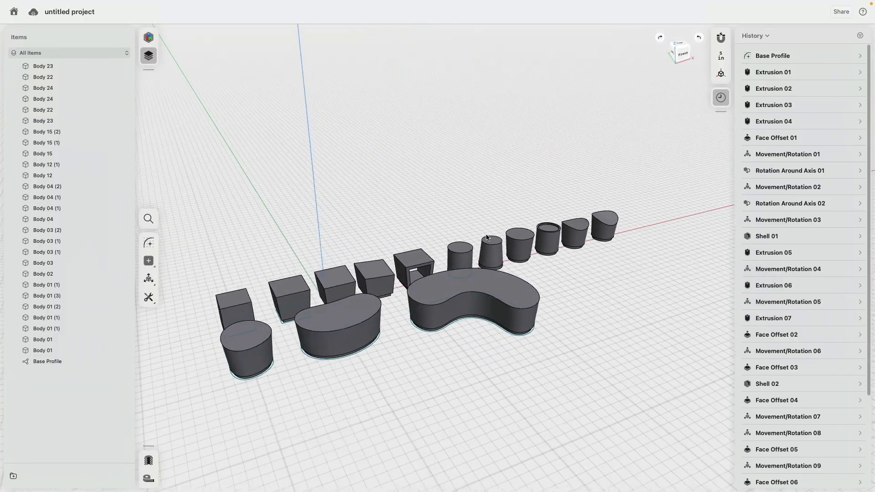
# Insert a history breakpoint after Boolean 01, the last operation of the scooped cylinder at the row's end
pyautogui.moveTo(486, 237); pyautogui.dragTo(469, 258, button='right')
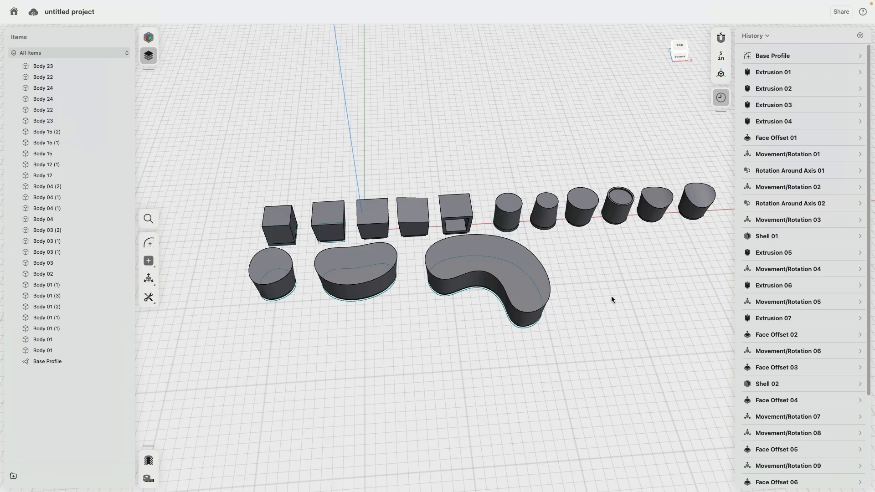
pyautogui.moveTo(611, 299); pyautogui.dragTo(491, 280, button='middle')
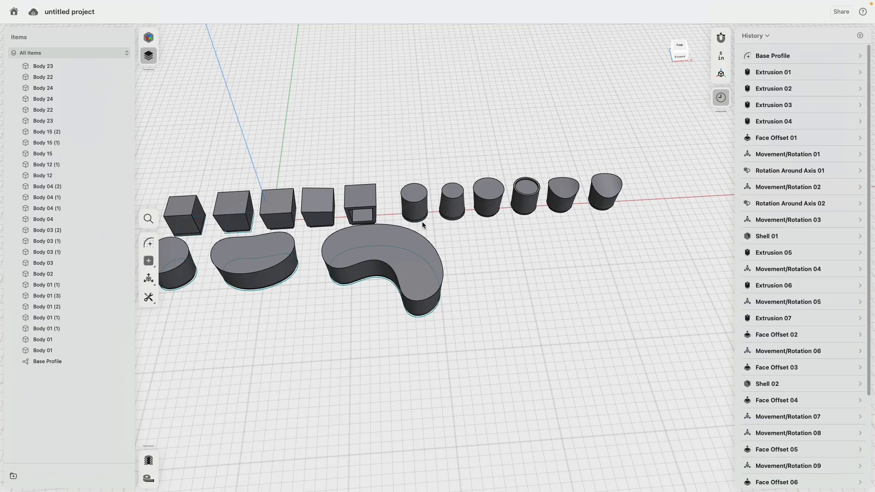
pyautogui.click(604, 206)
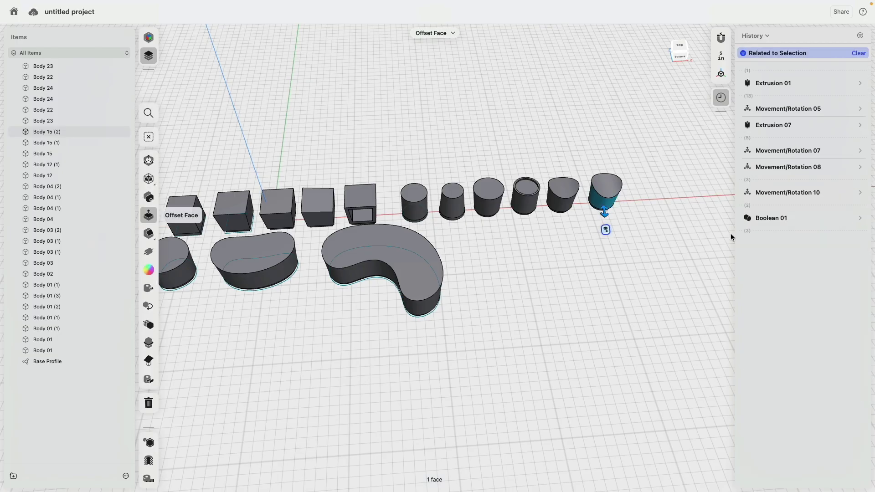
pyautogui.rightClick(772, 217)
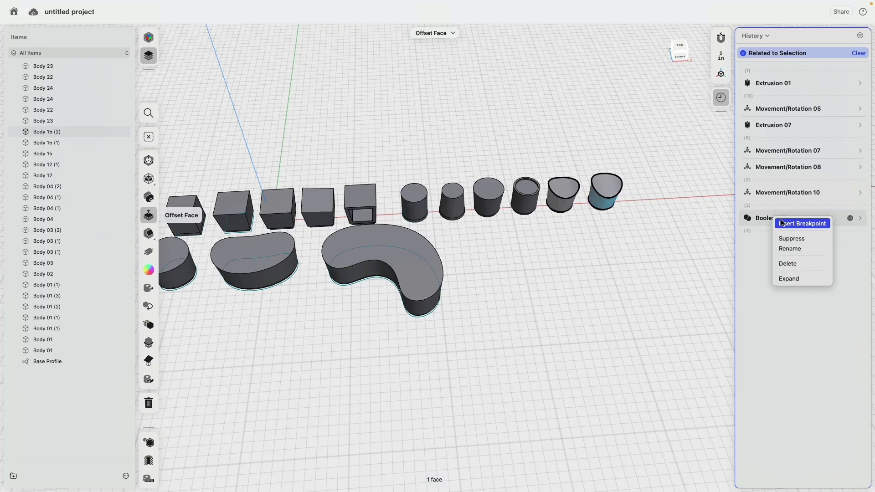
pyautogui.click(782, 223)
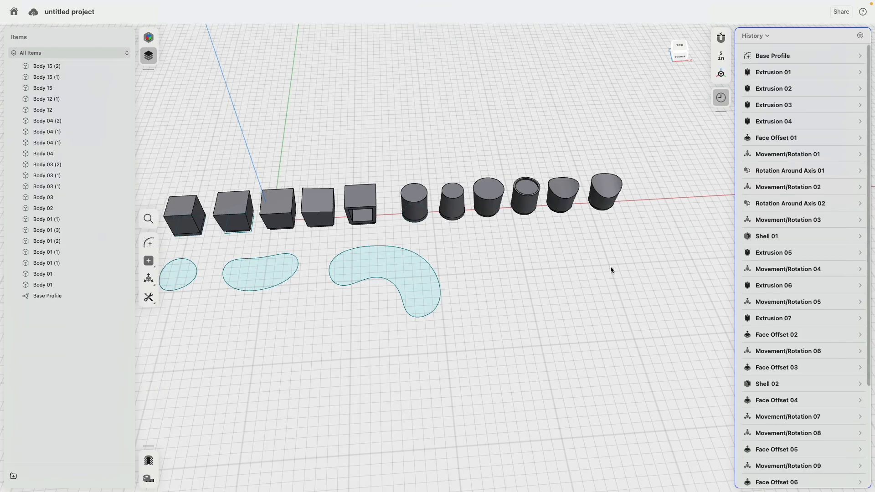
pyautogui.scroll(-3, 775, 301)
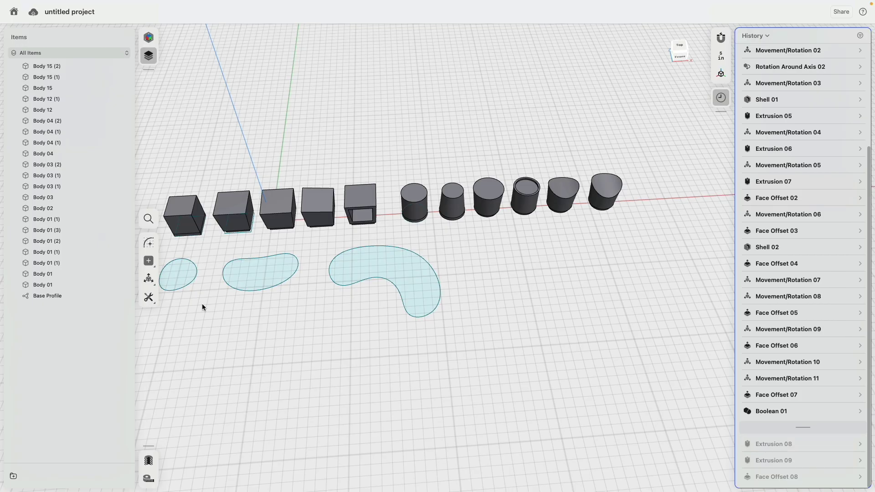
# Copy the first plain cylinder together with its base along the red axis to beyond the end of the row
pyautogui.click(418, 273)
pyautogui.scroll(5, 465, 299)
pyautogui.scroll(3, 405, 170)
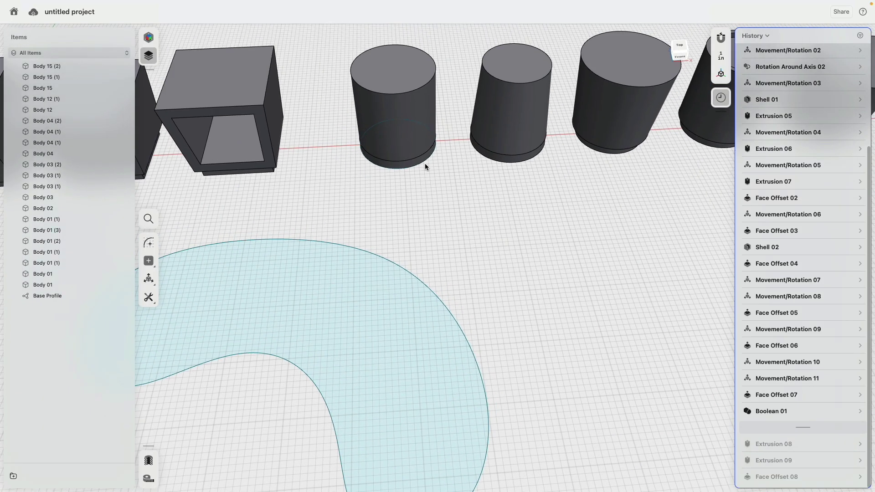
pyautogui.click(408, 162)
pyautogui.press('m')
pyautogui.click(409, 162)
pyautogui.scroll(-5, 439, 207)
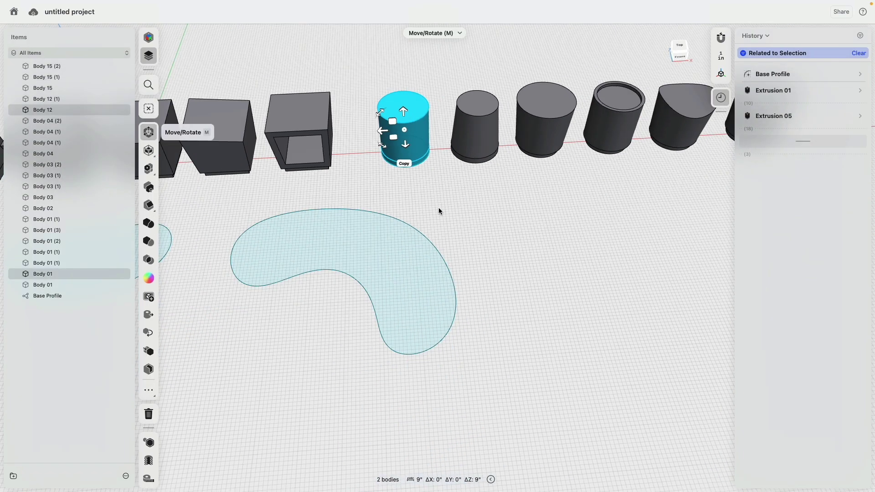
pyautogui.click(352, 230)
pyautogui.moveTo(374, 204); pyautogui.dragTo(618, 203)
pyautogui.hscroll(3, 593, 214)
pyautogui.click(558, 202)
pyautogui.scroll(5, 512, 208)
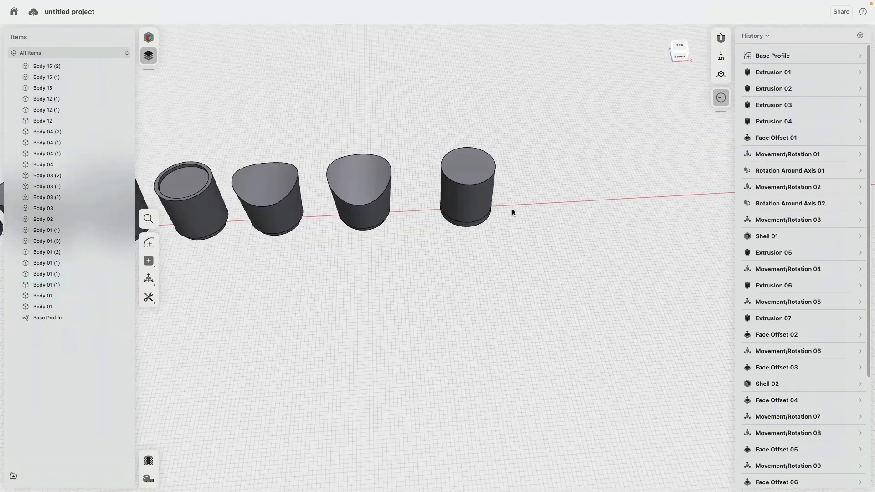
# Make two more copies of the new cylinder and its base along the row, each offset 13 inches so neighbours overlap
pyautogui.click(465, 195)
pyautogui.keyDown('shift'); pyautogui.click(456, 240); pyautogui.keyUp('shift')
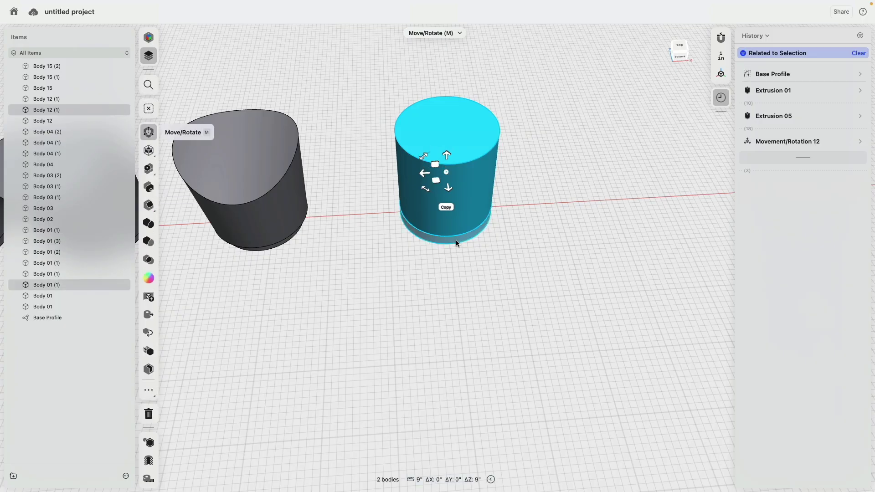
pyautogui.click(445, 207)
pyautogui.moveTo(424, 173); pyautogui.dragTo(506, 188)
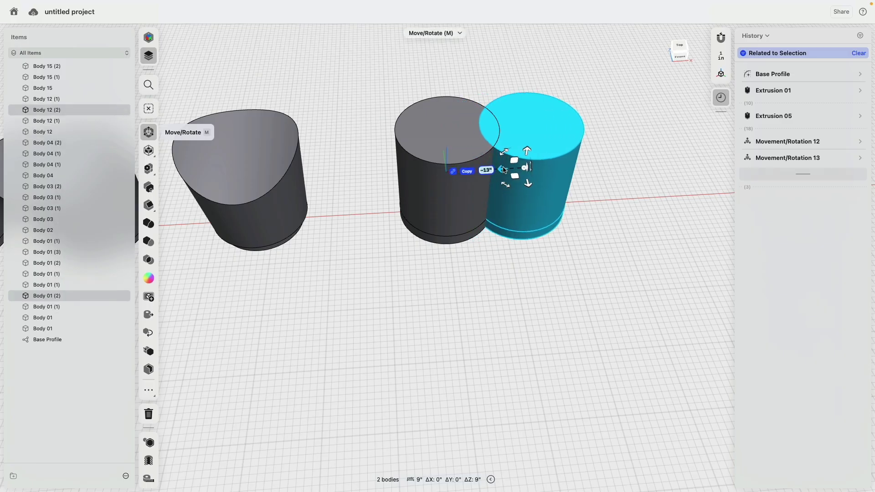
pyautogui.moveTo(505, 172); pyautogui.dragTo(580, 168)
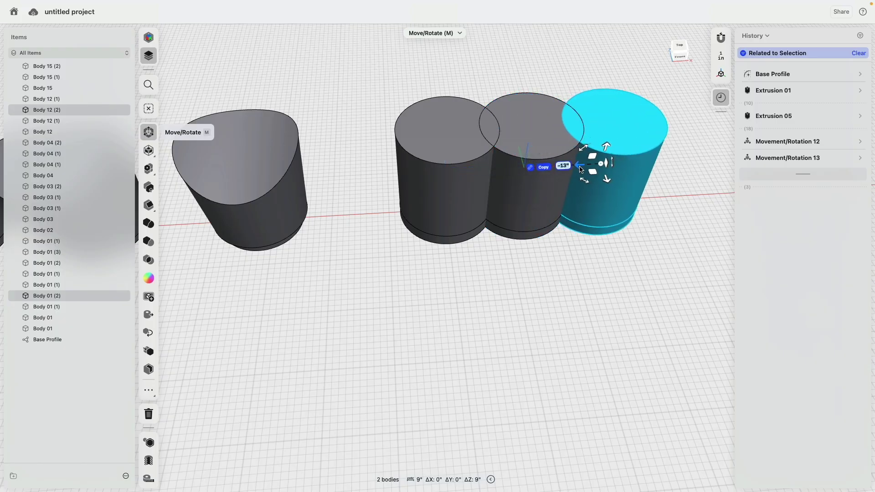
# Offset the middle cylinder's top face downward to make it much lower than its two neighbours
pyautogui.click(538, 120)
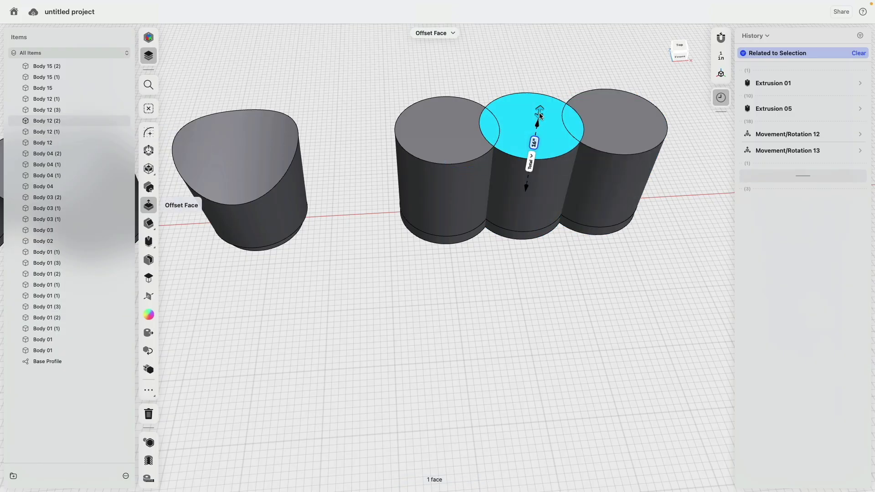
pyautogui.moveTo(540, 117); pyautogui.dragTo(532, 151)
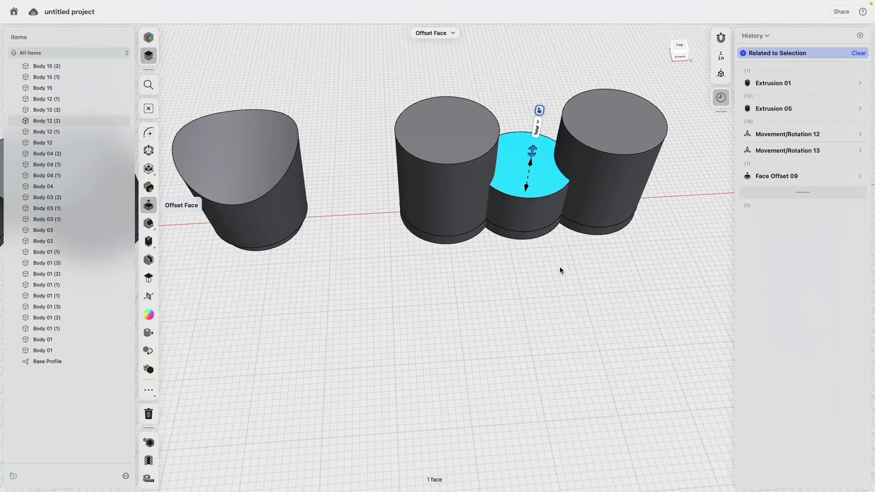
pyautogui.click(537, 299)
# Try to subtract the two tall cylinders from the low middle cylinder, keeping the originals of the removed bodies
pyautogui.moveTo(537, 301); pyautogui.dragTo(509, 262, button='right')
pyautogui.click(490, 217)
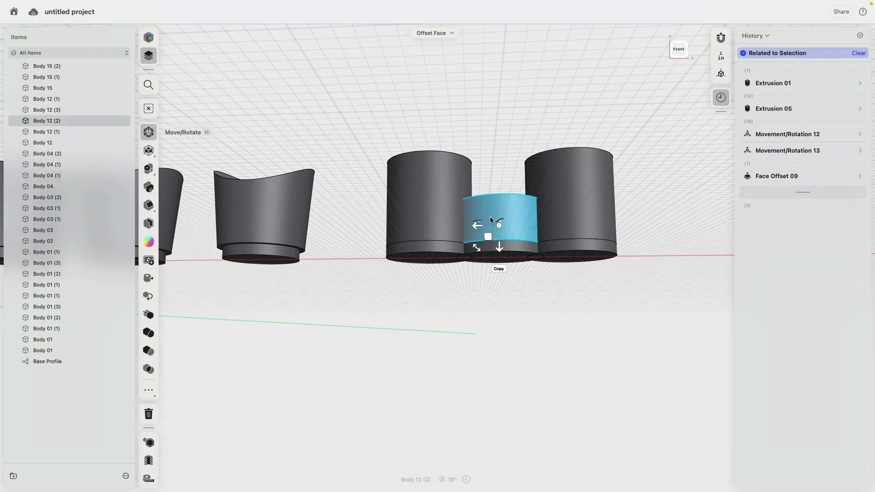
pyautogui.click(436, 184)
pyautogui.click(563, 179)
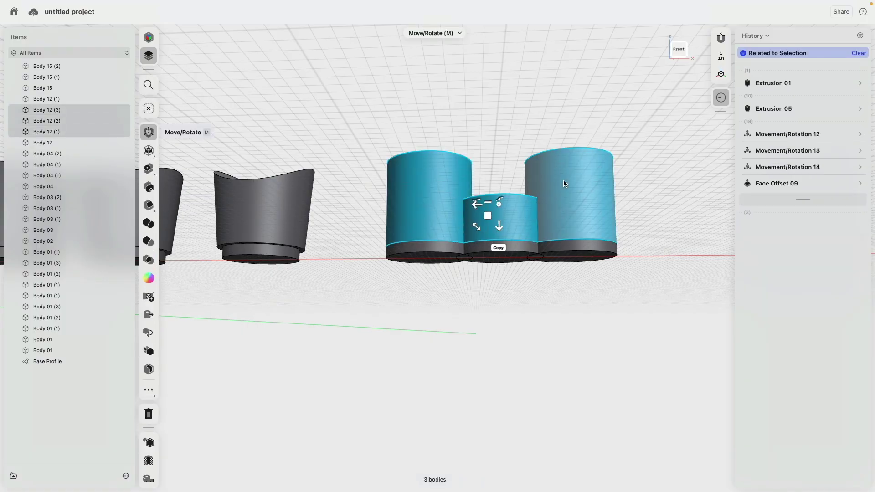
pyautogui.press('super+b')
pyautogui.click(165, 263)
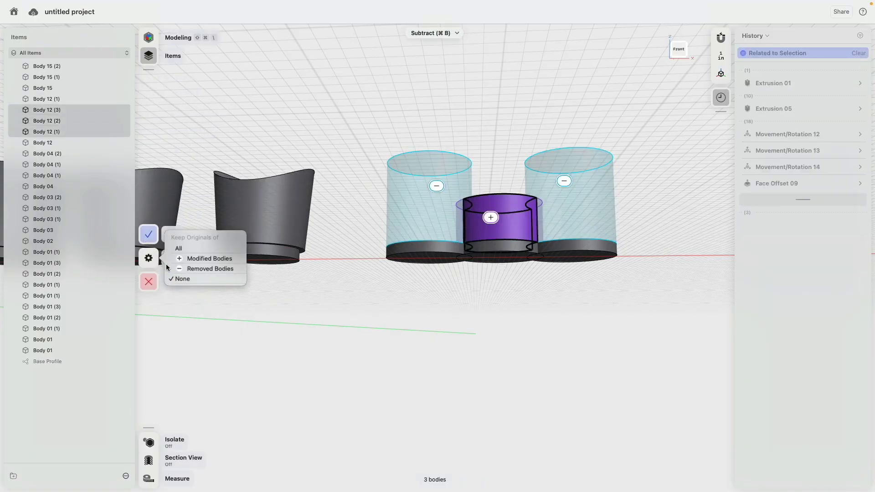
pyautogui.click(203, 269)
pyautogui.press('Return')
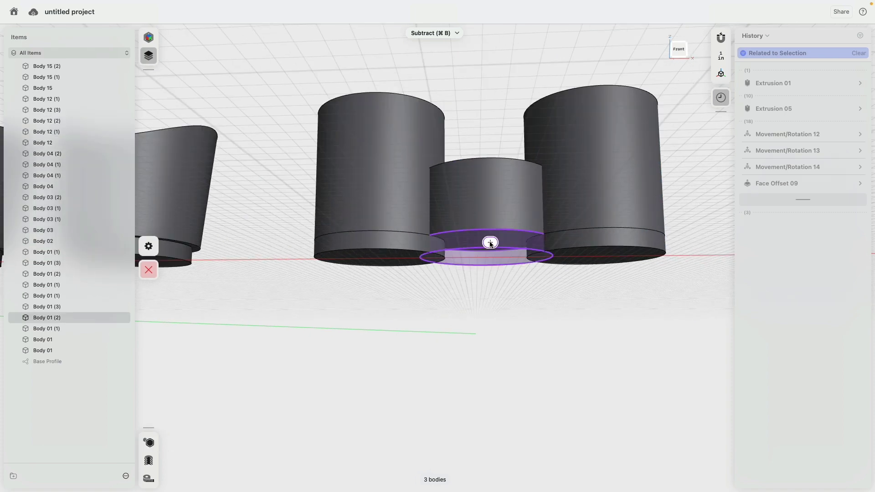
# Subtract the two outer cylinders' bases from the middle cylinder's base
pyautogui.click(383, 246)
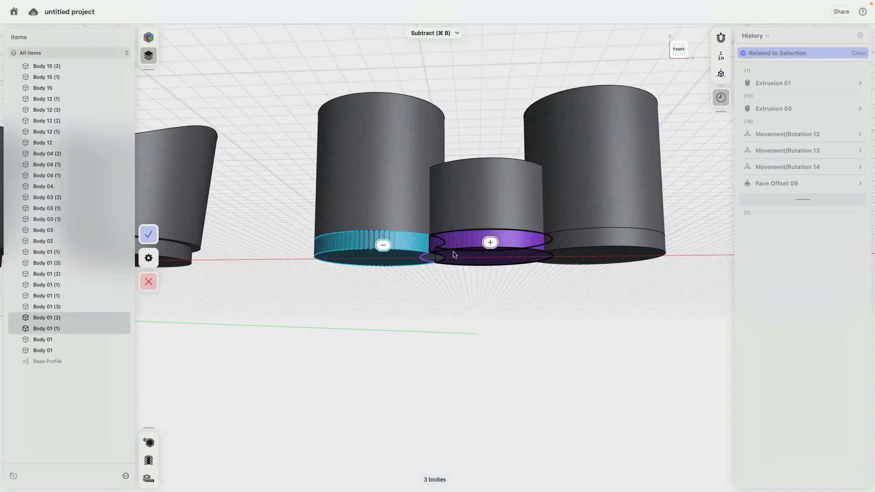
pyautogui.click(585, 249)
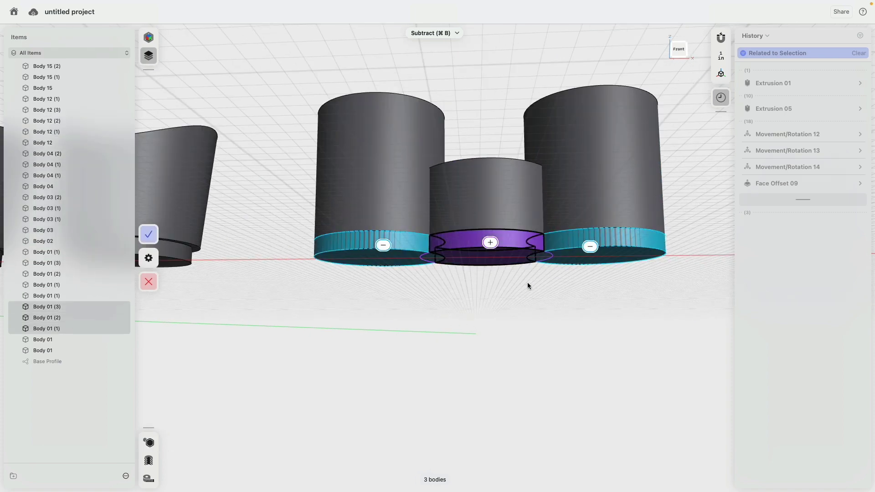
pyautogui.click(151, 234)
# Subtract the two tall cylinder bodies above the bases from the low middle cylinder body
pyautogui.moveTo(399, 321); pyautogui.dragTo(387, 338, button='right')
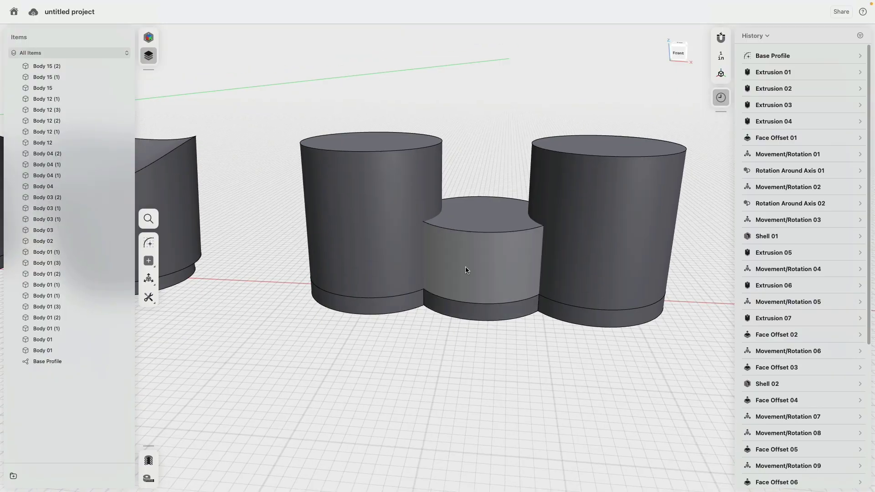
pyautogui.moveTo(462, 261); pyautogui.dragTo(451, 367, button='right')
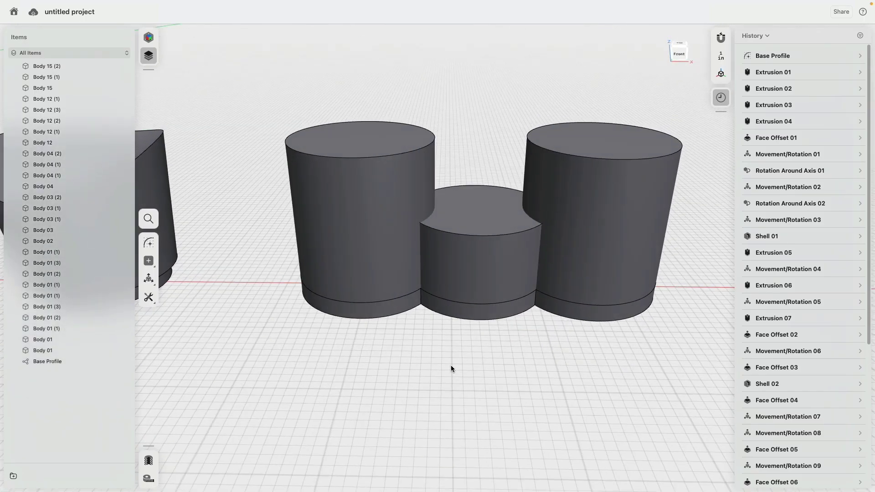
pyautogui.click(455, 272)
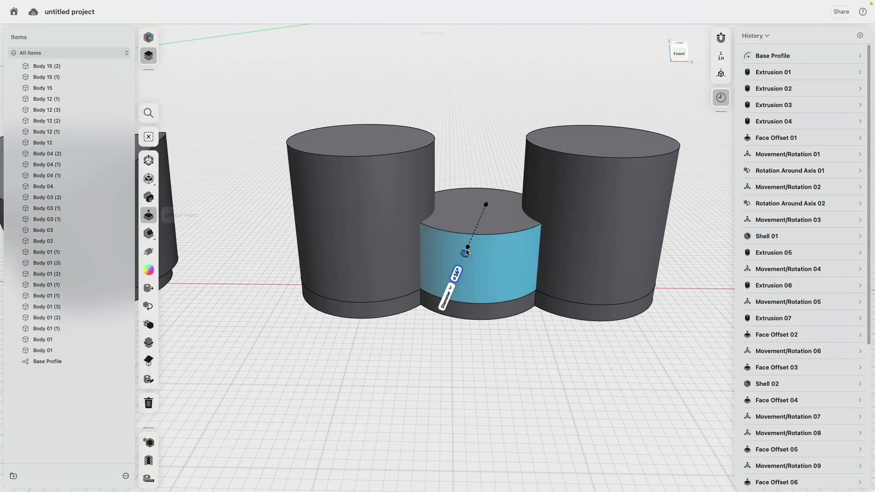
pyautogui.press('m')
pyautogui.click(367, 228)
pyautogui.click(560, 149)
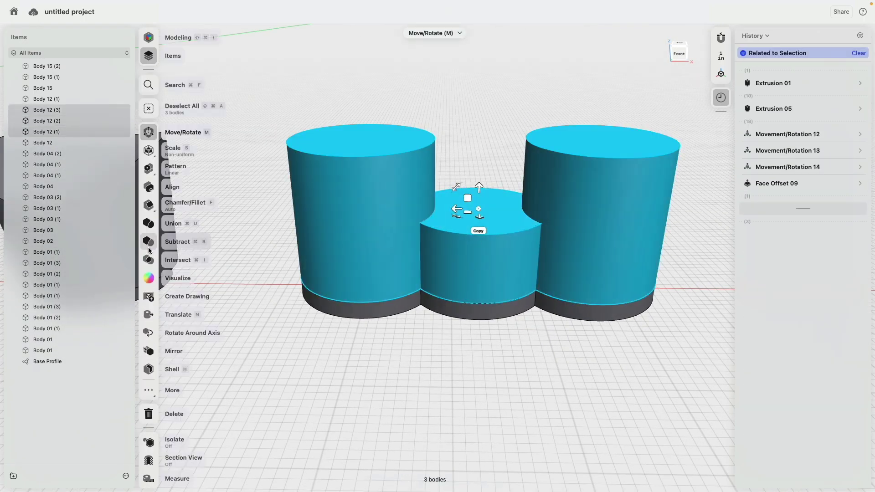
pyautogui.press('super+b')
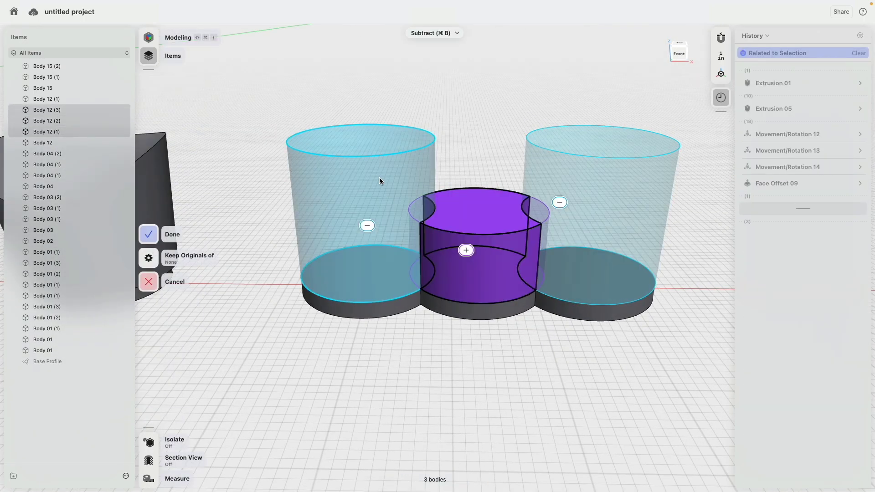
pyautogui.click(149, 235)
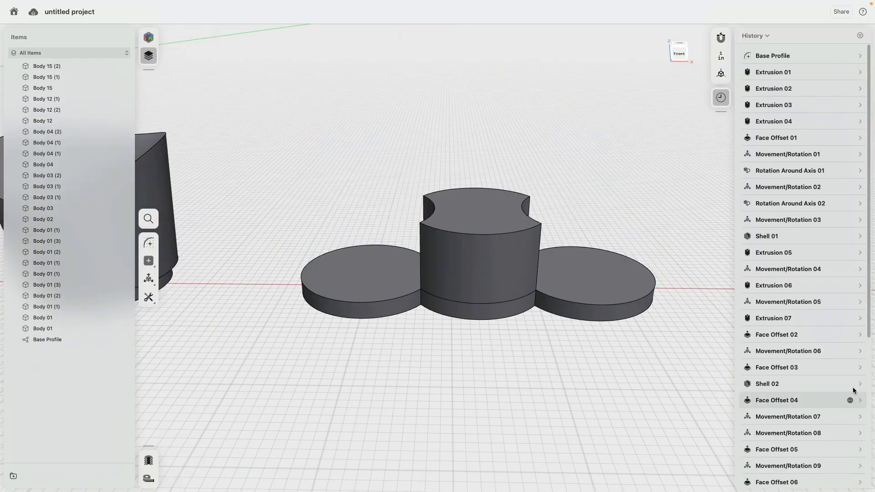
# Edit the Boolean 03 subtraction in the history to keep its tool bodies
pyautogui.scroll(-10, 854, 391)
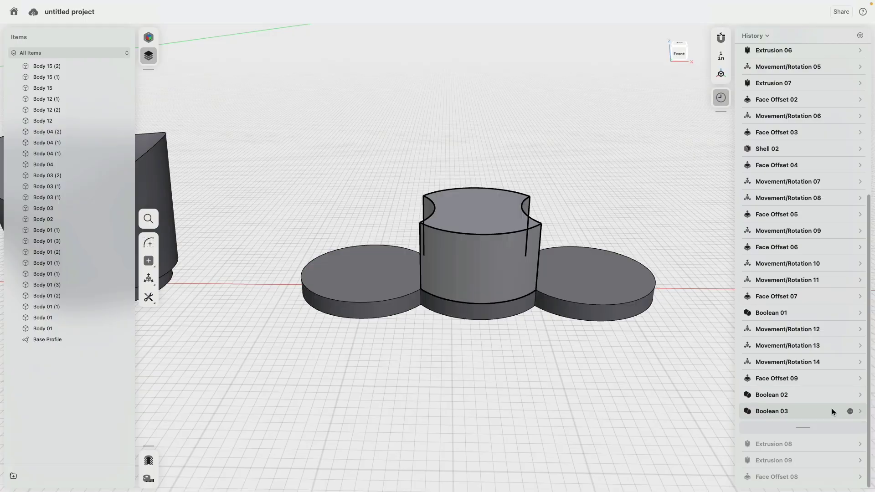
pyautogui.click(854, 410)
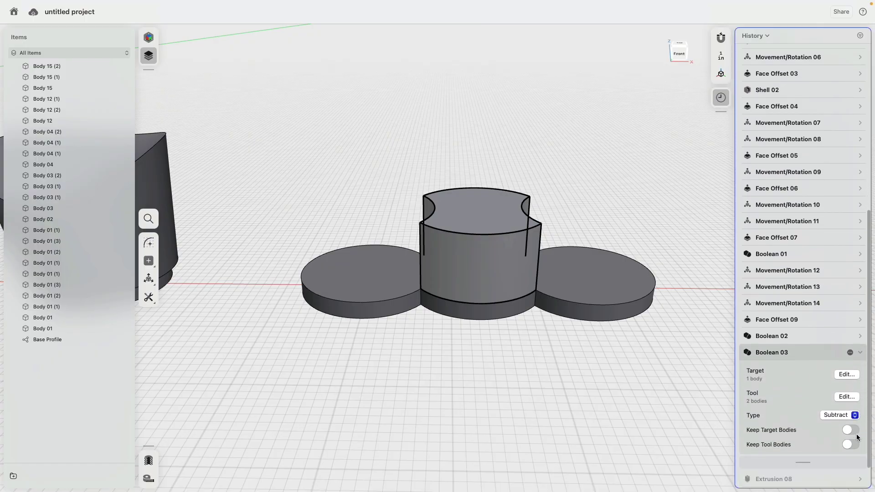
pyautogui.click(850, 444)
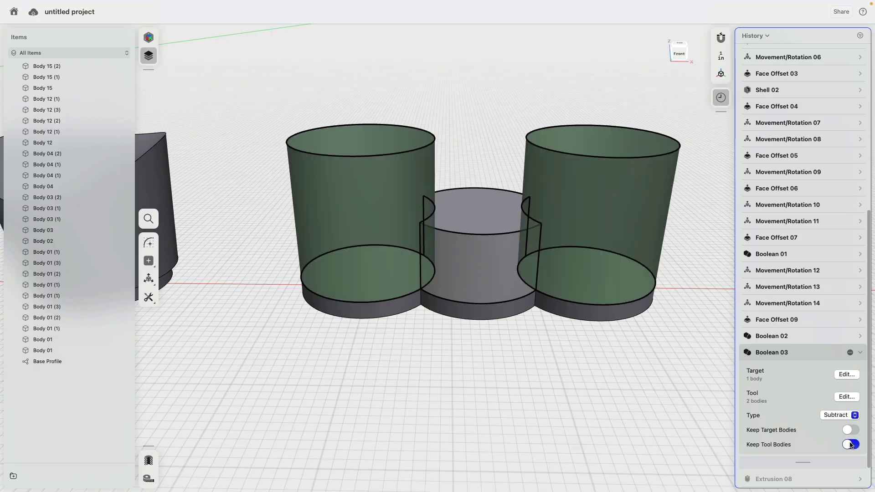
# Try to move the low middle cylinder and the right tall cylinder away from the left one along the X axis
pyautogui.click(504, 258)
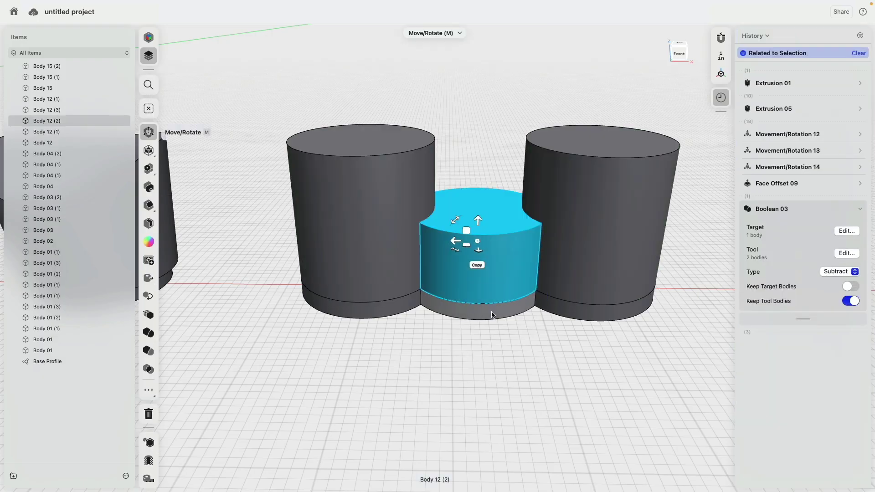
pyautogui.doubleClick(574, 261)
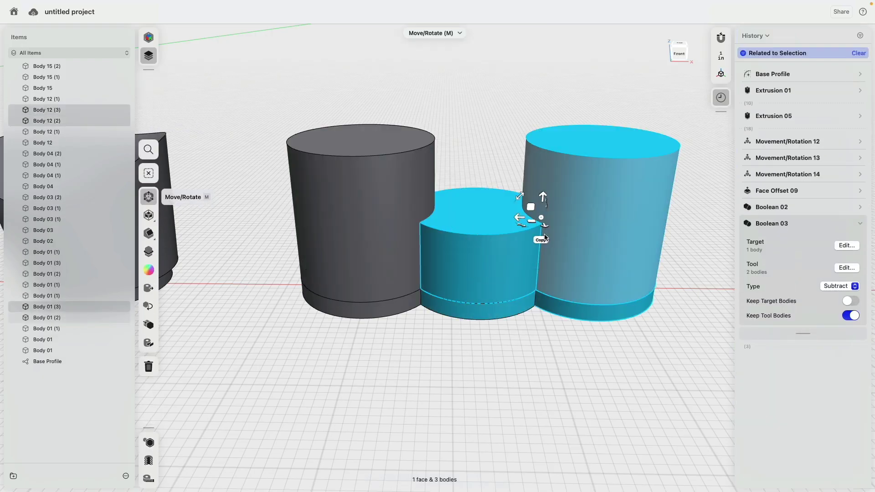
pyautogui.moveTo(517, 217); pyautogui.dragTo(482, 272)
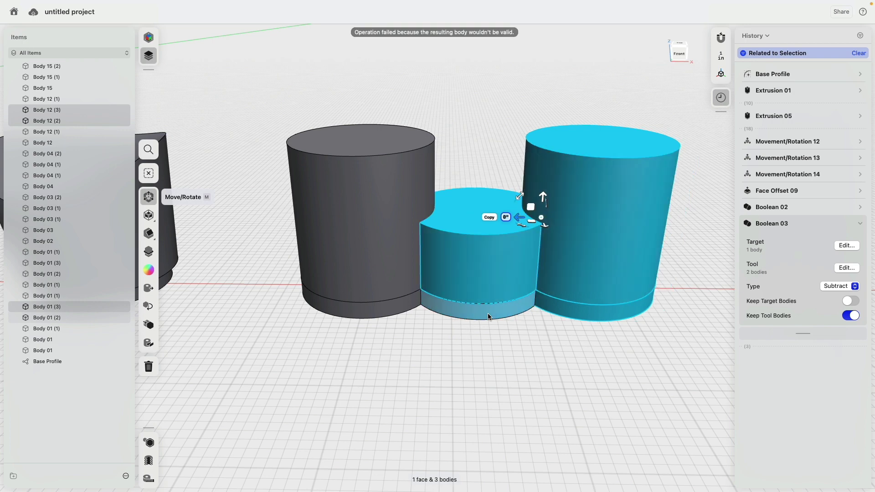
# Shift the low middle cylinder and the right tall cylinder, both with their bases, slightly away from the left tall cylinder
pyautogui.click(489, 318)
pyautogui.click(491, 270)
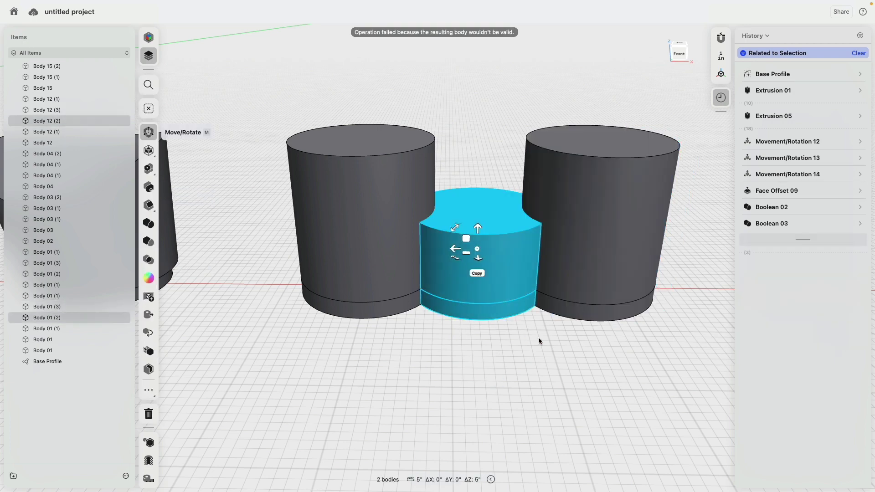
pyautogui.click(580, 266)
pyautogui.click(559, 310)
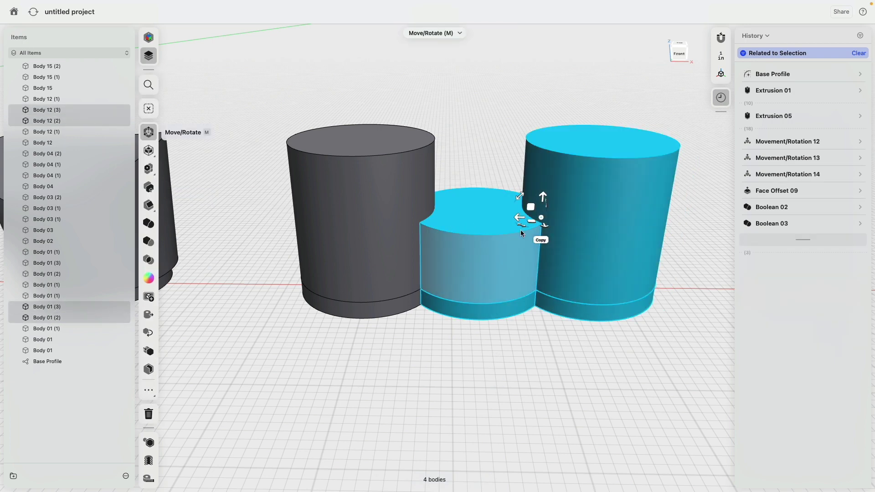
pyautogui.moveTo(518, 218); pyautogui.dragTo(539, 224)
pyautogui.click(582, 331)
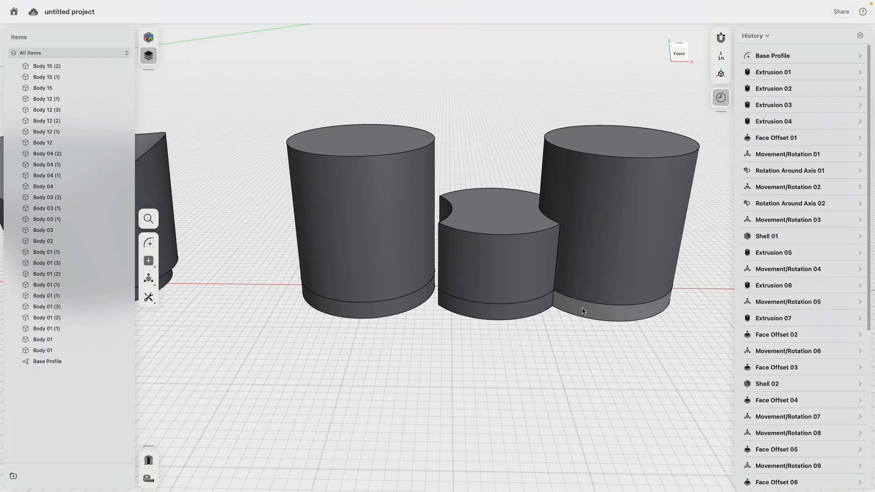
# Move the right tall cylinder and its base 2 inches away from the notched middle cylinder along the X axis
pyautogui.click(582, 311)
pyautogui.click(587, 230)
pyautogui.moveTo(587, 219); pyautogui.dragTo(606, 222)
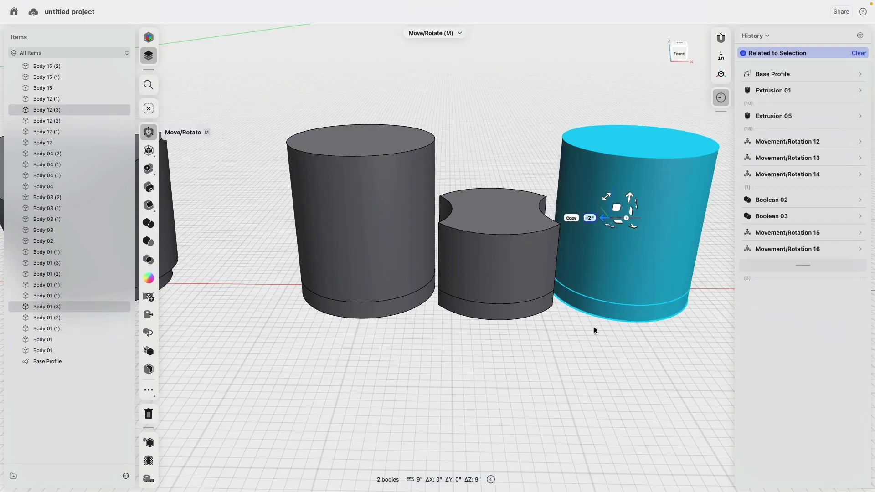
pyautogui.click(507, 387)
# Examine the separated three-cylinder cluster and the neighbouring concave-topped blocks
pyautogui.scroll(-3, 490, 346)
pyautogui.moveTo(491, 346)
pyautogui.mouseDown(button='right')
pyautogui.moveTo(480, 401)
pyautogui.moveTo(452, 357)
pyautogui.moveTo(500, 344)
pyautogui.moveTo(493, 343)
pyautogui.mouseUp(button='right')
pyautogui.scroll(-3, 489, 357)
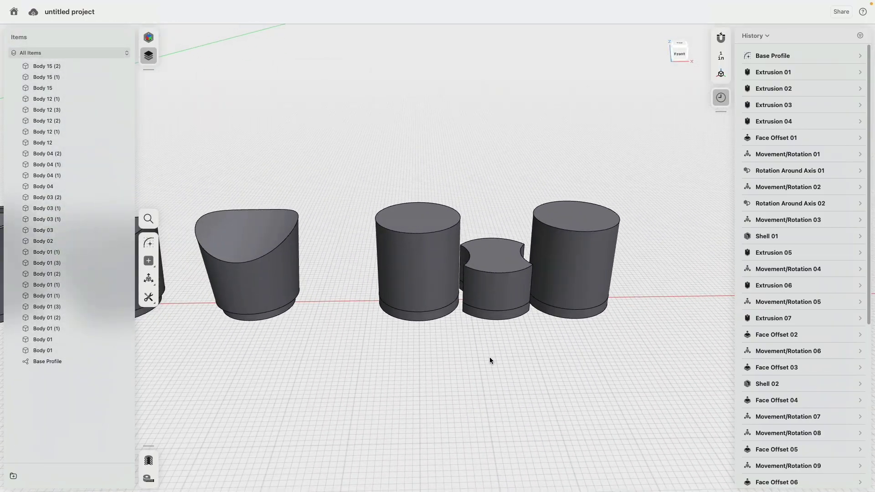
pyautogui.scroll(4, 451, 324)
pyautogui.moveTo(456, 419)
pyautogui.mouseDown(button='right')
pyautogui.moveTo(451, 451)
pyautogui.moveTo(448, 408)
pyautogui.mouseUp(button='right')
pyautogui.scroll(-3, 447, 408)
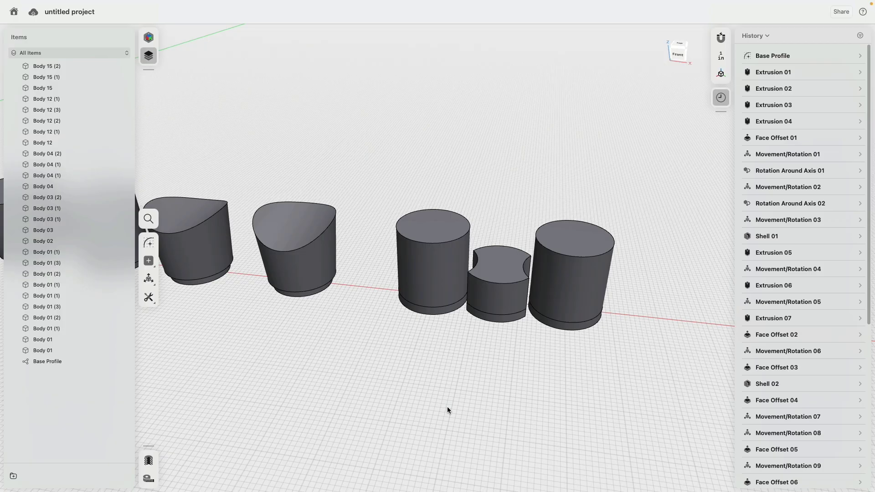
pyautogui.click(197, 213)
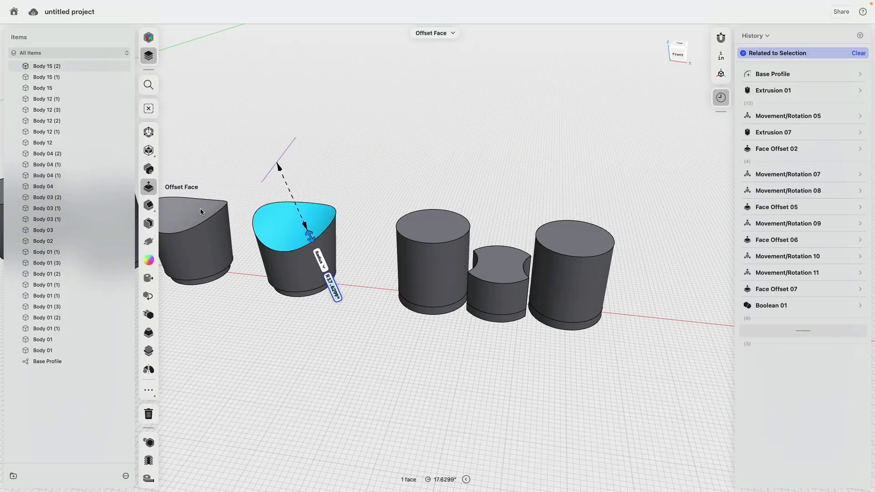
pyautogui.moveTo(331, 339); pyautogui.dragTo(362, 330, button='middle')
pyautogui.scroll(-3, 361, 330)
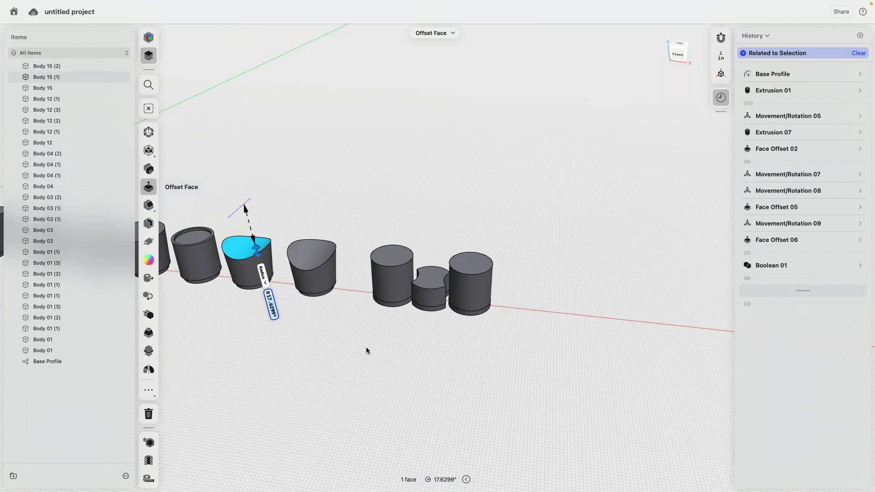
pyautogui.click(366, 346)
# Remove the history breakpoint so that Extrusion 08, Extrusion 09 and Face Offset 08 are active again
pyautogui.scroll(-10, 775, 337)
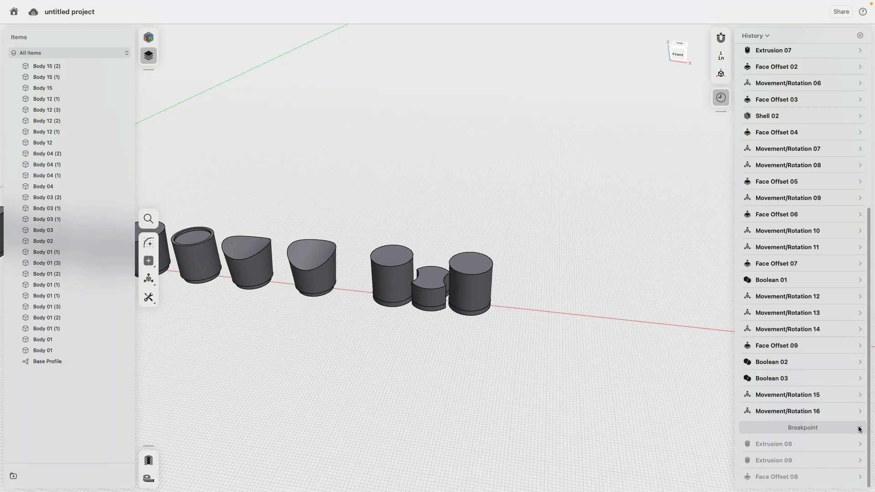
pyautogui.click(859, 429)
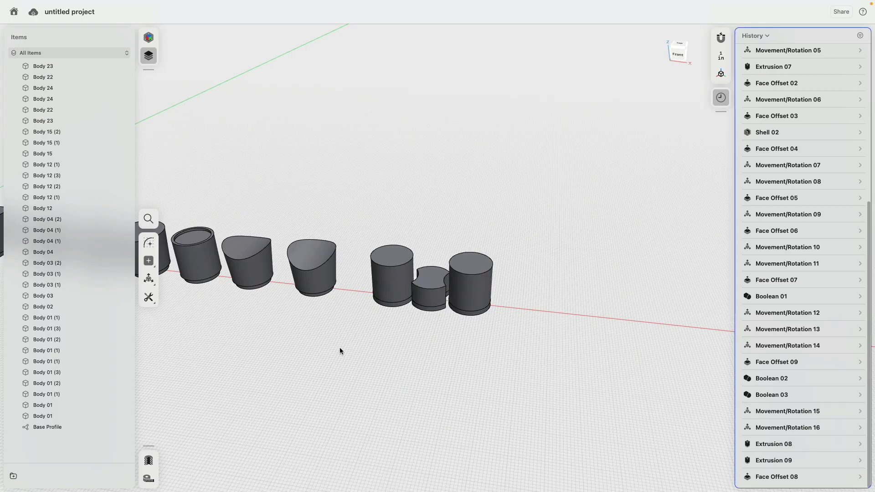
pyautogui.hscroll(-10, 532, 323)
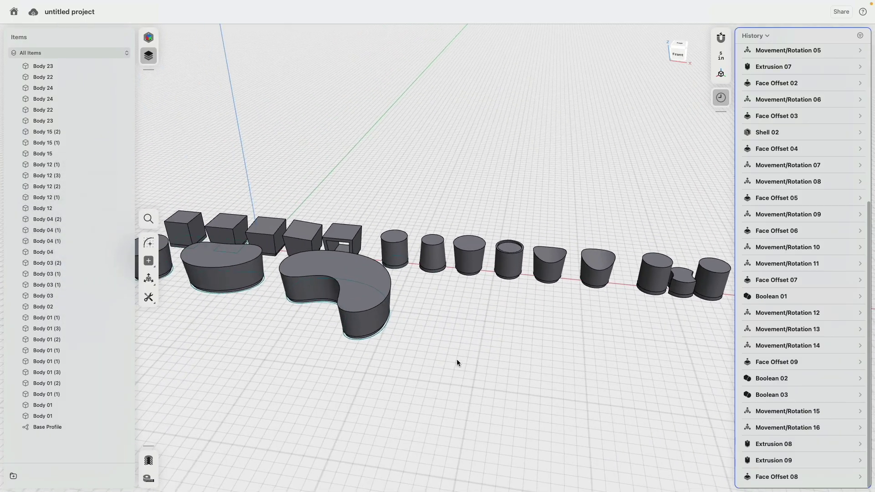
# Show the whole collection in Front view and hide the history and item lists
pyautogui.click(679, 43)
pyautogui.moveTo(559, 260); pyautogui.dragTo(596, 281, button='middle')
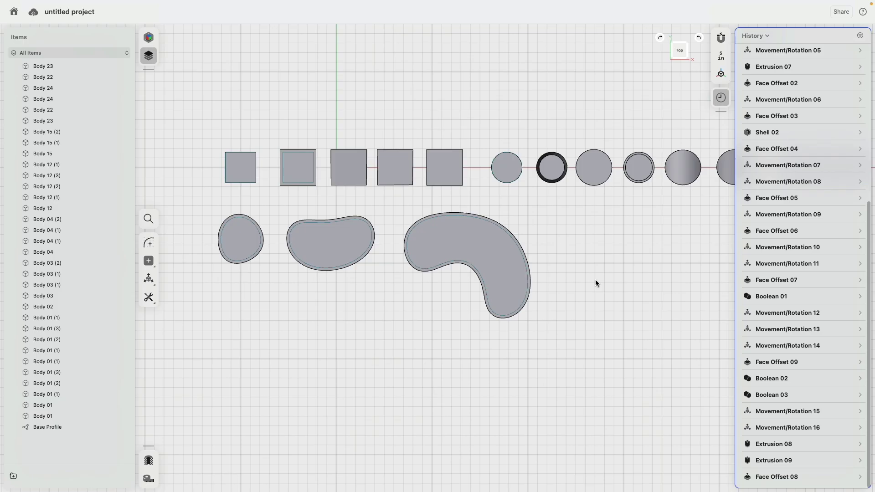
pyautogui.click(681, 59)
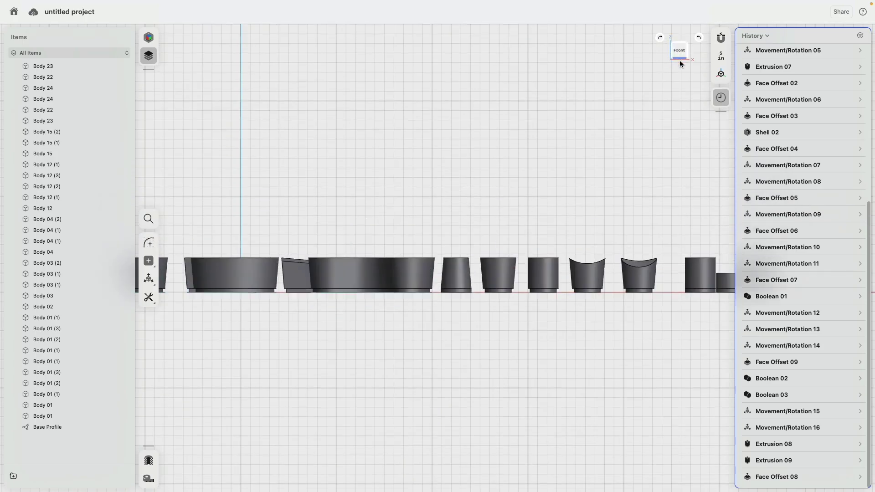
pyautogui.click(721, 97)
pyautogui.click(149, 55)
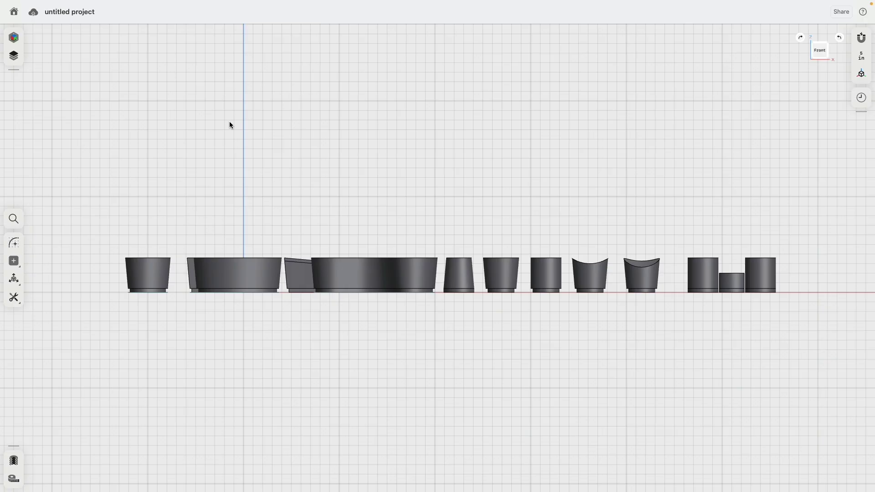
# Examine the full collection of square, round and organic blocks from the front, from above and at an angle
pyautogui.moveTo(663, 207); pyautogui.dragTo(441, 322)
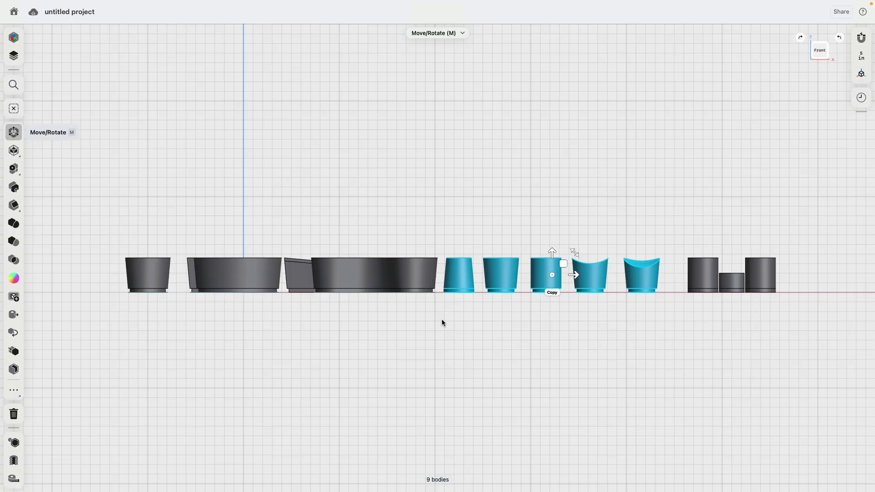
pyautogui.click(496, 335)
pyautogui.moveTo(496, 335)
pyautogui.mouseDown(button='right')
pyautogui.moveTo(491, 296)
pyautogui.moveTo(502, 331)
pyautogui.mouseUp(button='right')
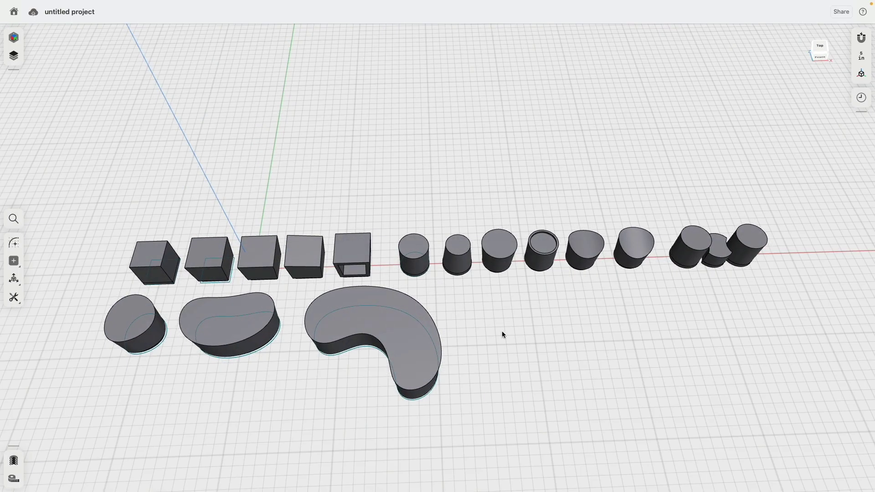
pyautogui.scroll(-3, 501, 331)
pyautogui.click(820, 47)
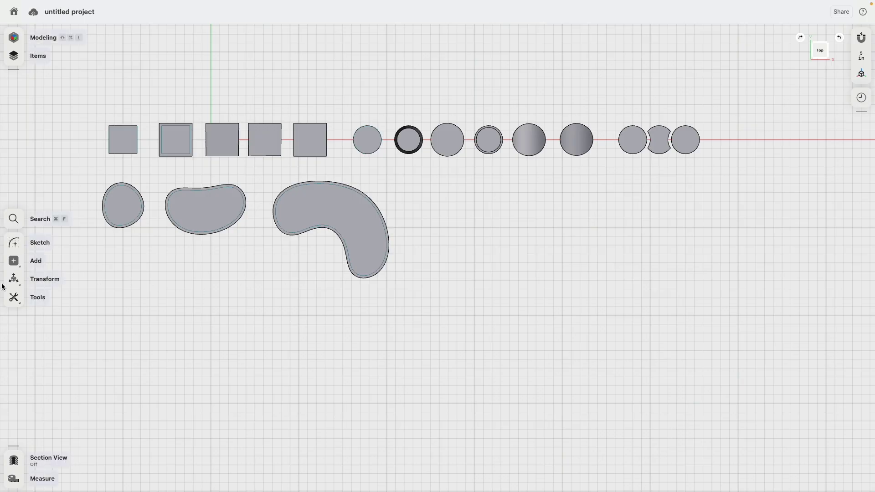
pyautogui.click(14, 298)
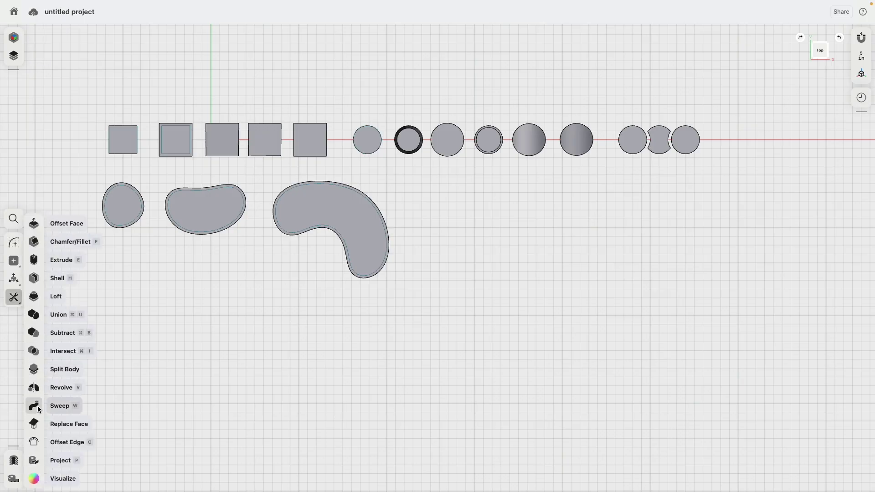
pyautogui.click(310, 351)
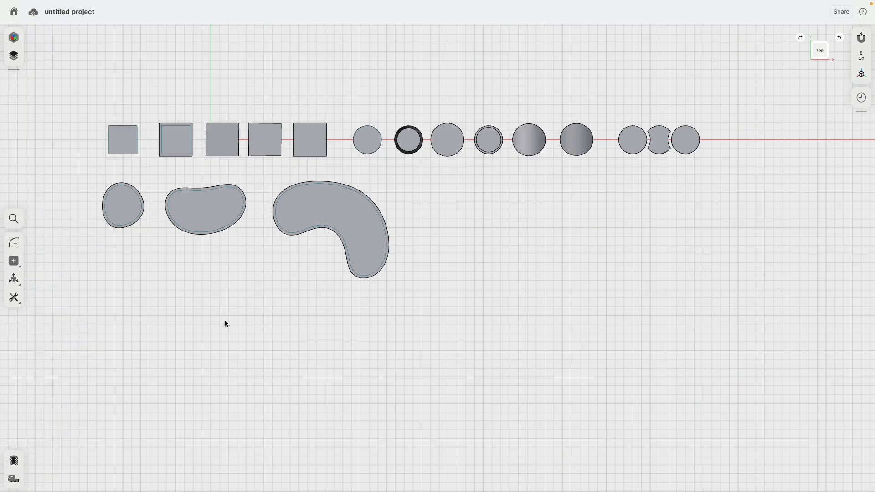
pyautogui.moveTo(225, 321); pyautogui.dragTo(240, 224, button='right')
pyautogui.scroll(2, 198, 139)
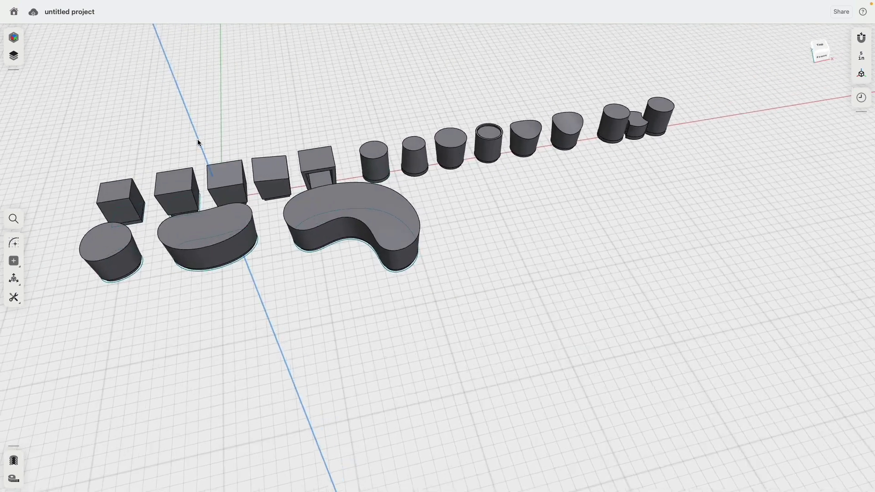
# Place a copy of the second square tapered block and its base in the empty area beside the large curved block
pyautogui.moveTo(197, 138); pyautogui.dragTo(374, 97, button='right')
pyautogui.scroll(5, 389, 109)
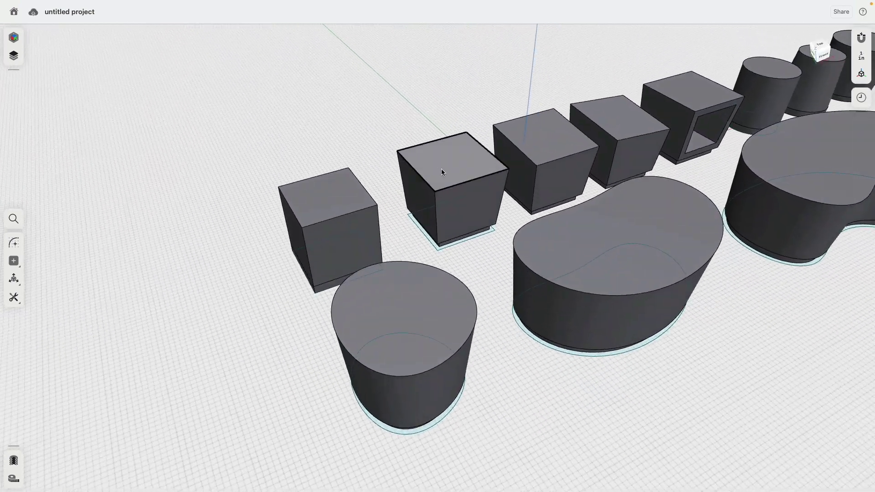
pyautogui.click(458, 200)
pyautogui.press('m')
pyautogui.scroll(5, 453, 248)
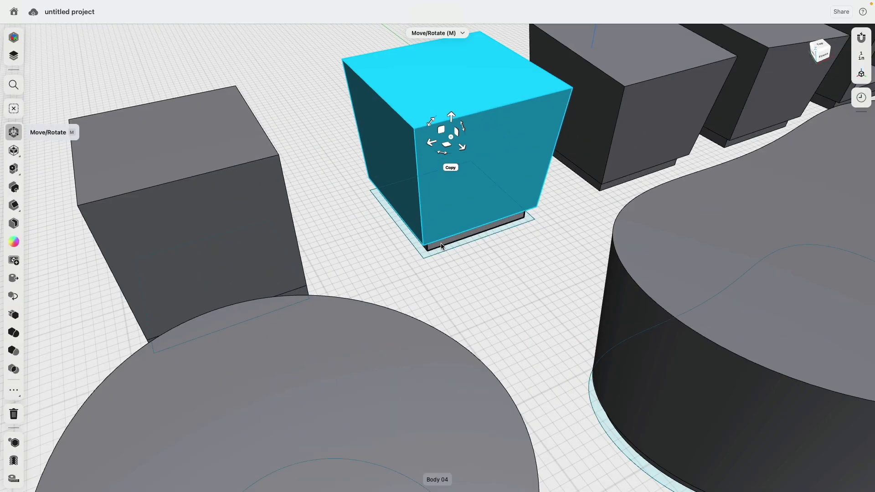
pyautogui.scroll(-5, 452, 253)
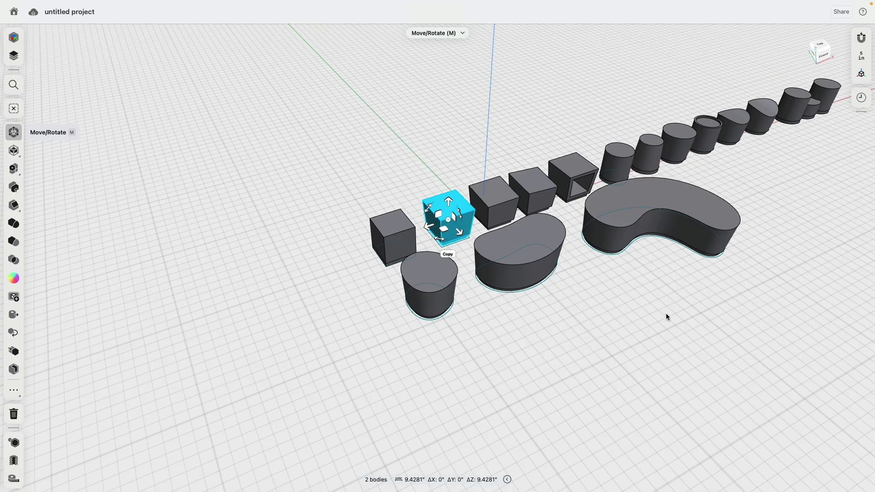
pyautogui.moveTo(750, 335); pyautogui.dragTo(561, 339, button='right')
pyautogui.moveTo(674, 352); pyautogui.dragTo(734, 51, button='right')
pyautogui.click(814, 48)
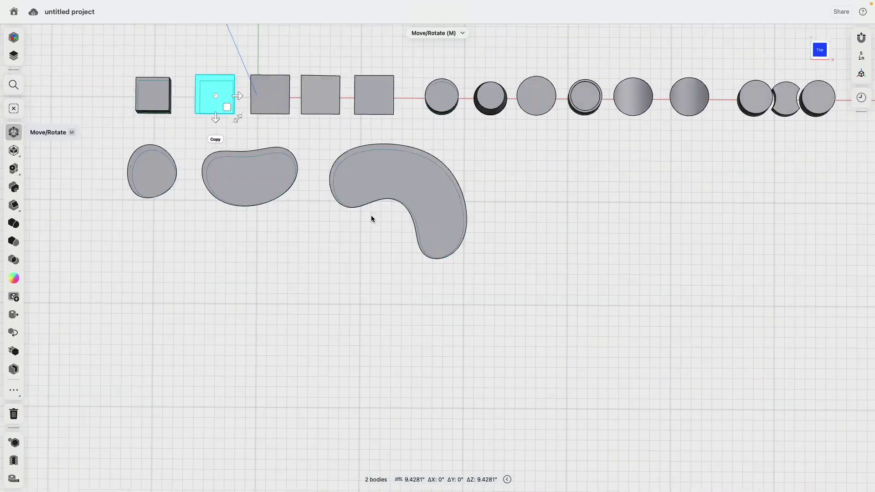
pyautogui.click(254, 116)
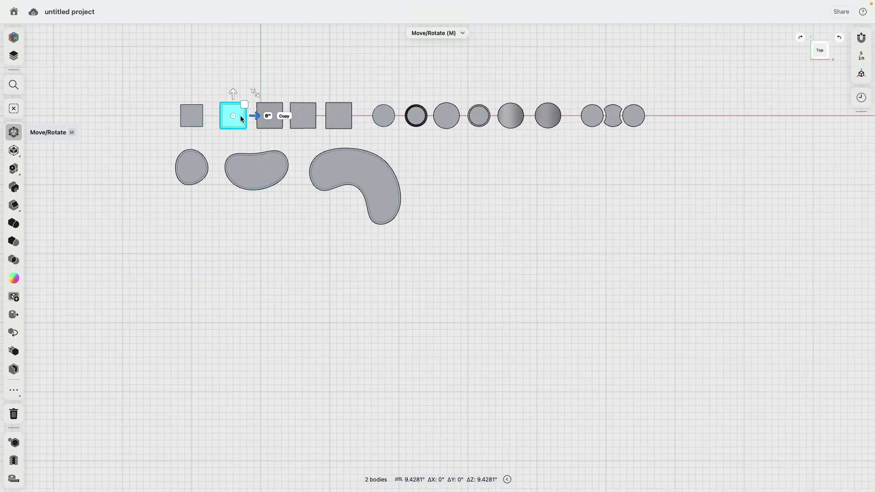
pyautogui.click(284, 117)
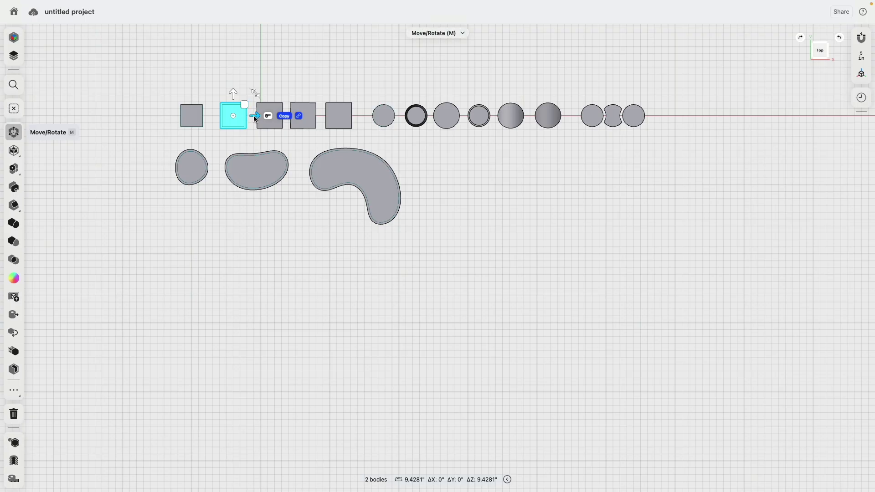
pyautogui.moveTo(244, 108); pyautogui.dragTo(494, 190)
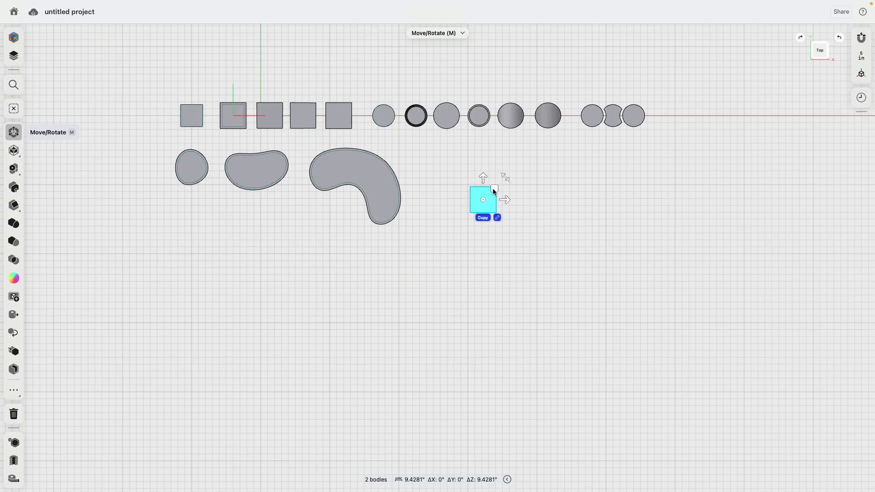
pyautogui.click(511, 252)
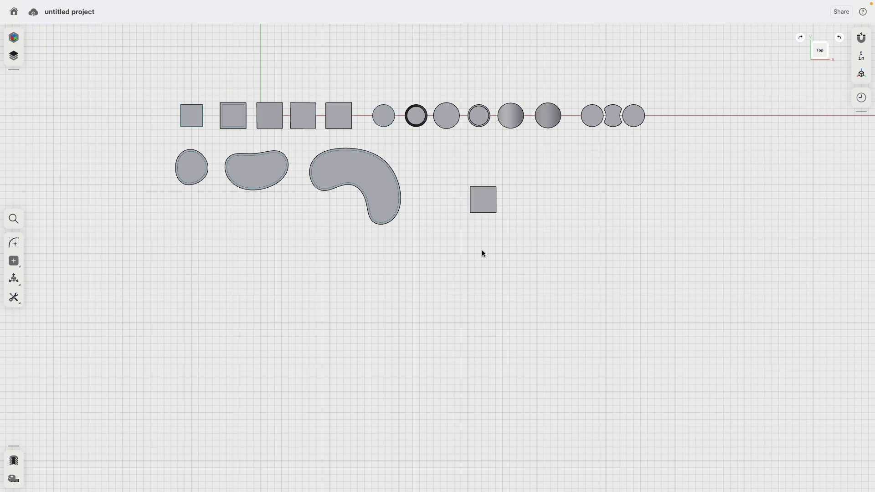
# Create a midplane through the copied square tapered block, halfway between two opposite side faces of its base
pyautogui.scroll(-2, 504, 239)
pyautogui.scroll(5, 512, 242)
pyautogui.scroll(-4, 512, 242)
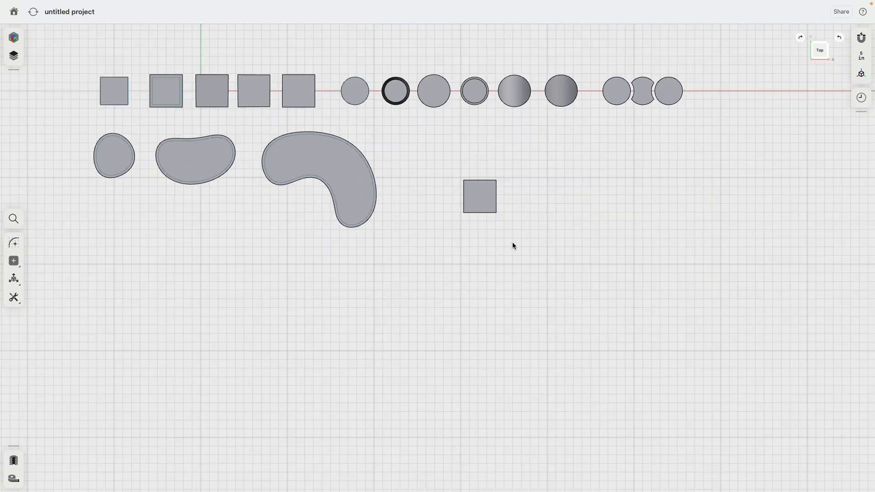
pyautogui.moveTo(512, 242); pyautogui.dragTo(467, 158, button='right')
pyautogui.scroll(2, 522, 251)
pyautogui.scroll(3, 522, 251)
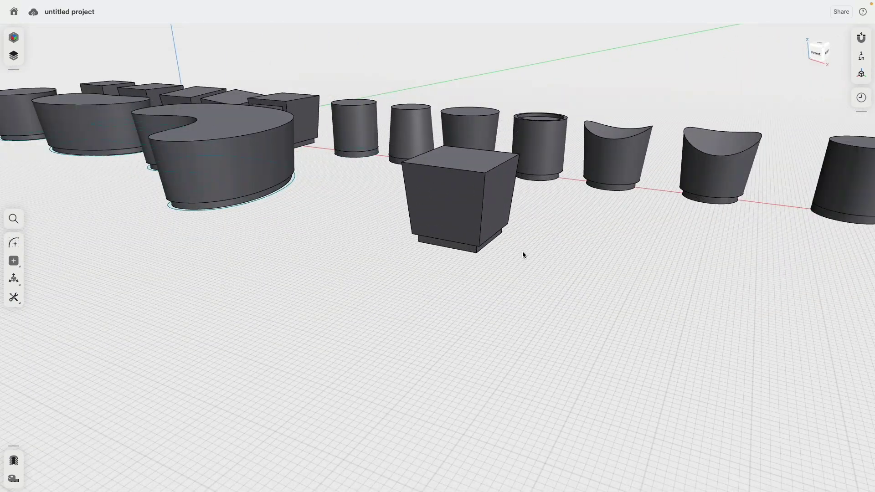
pyautogui.moveTo(522, 250); pyautogui.dragTo(496, 248, button='right')
pyautogui.scroll(2, 496, 248)
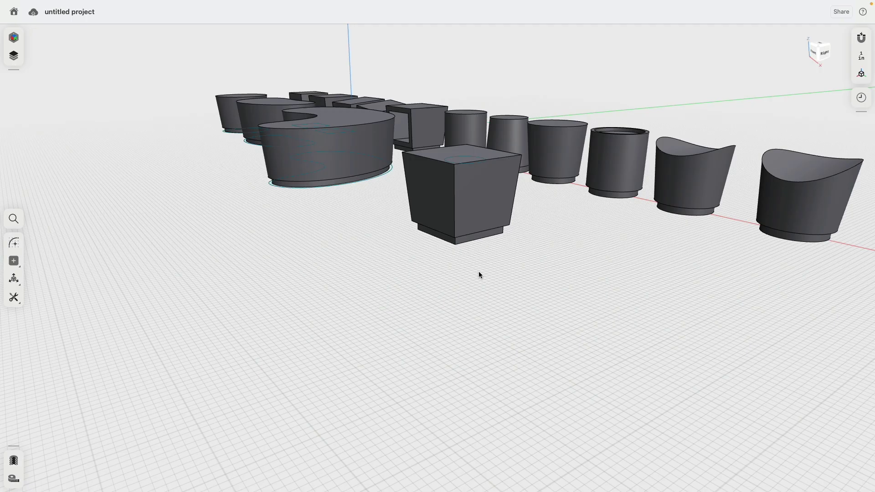
pyautogui.click(441, 239)
pyautogui.moveTo(554, 242); pyautogui.dragTo(550, 218, button='right')
pyautogui.scroll(5, 533, 236)
pyautogui.click(529, 221)
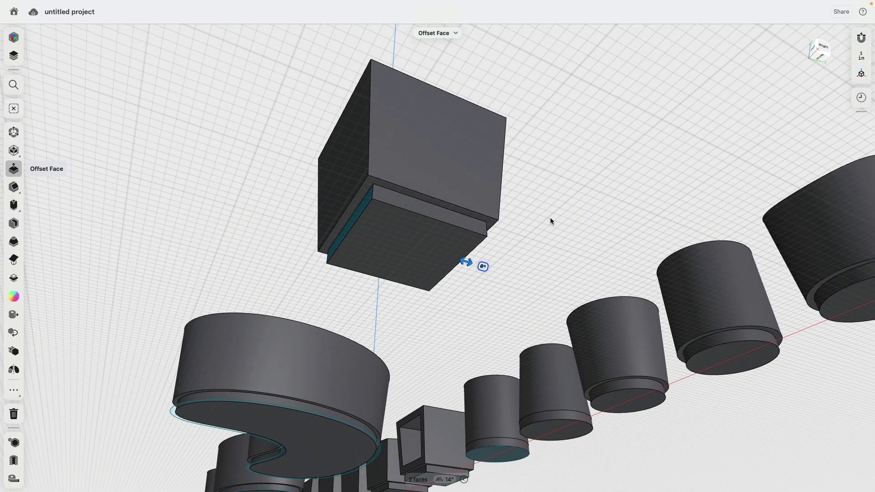
pyautogui.click(14, 278)
# Split both the copied block and its base in two along the midplane
pyautogui.click(430, 249)
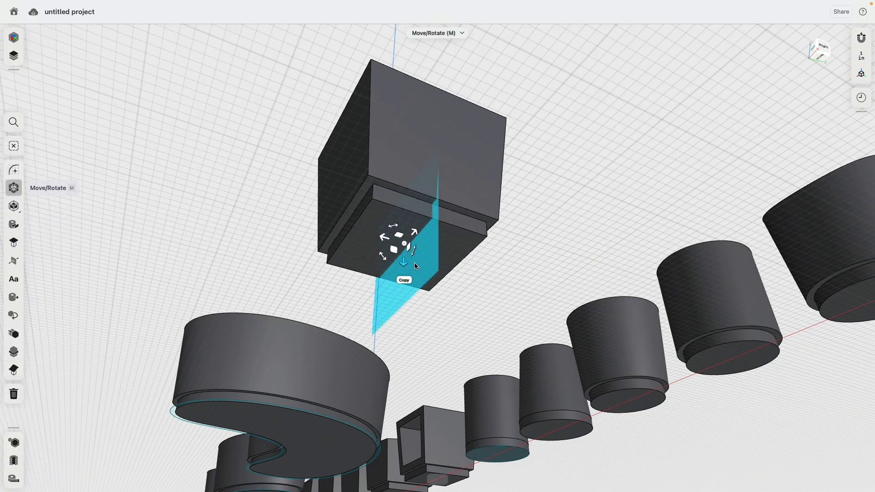
pyautogui.doubleClick(390, 135)
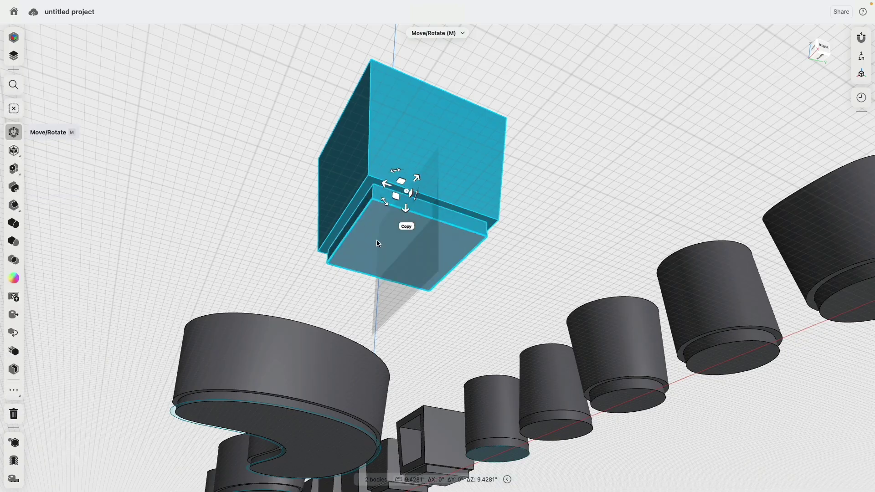
pyautogui.click(396, 301)
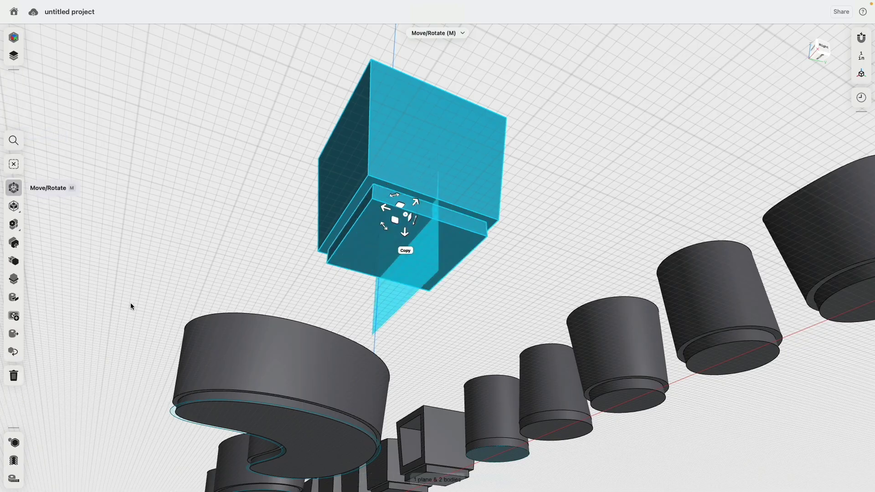
pyautogui.click(13, 279)
pyautogui.click(14, 234)
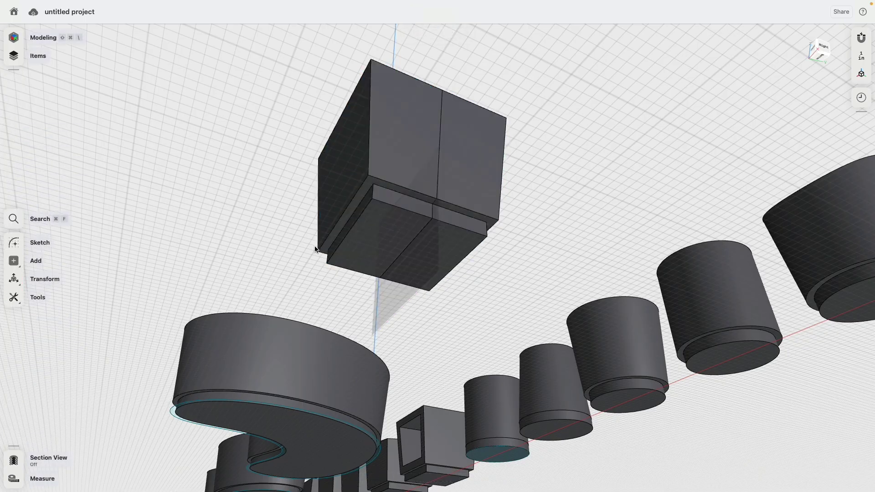
# Delete the halves of the split block and base that face away from the round blocks, together with the midplane
pyautogui.click(358, 234)
pyautogui.click(358, 233)
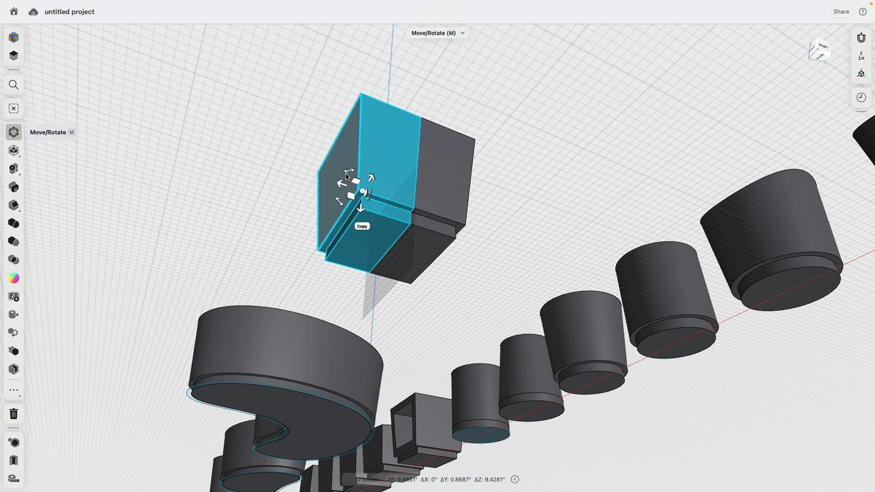
pyautogui.click(374, 300)
pyautogui.click(498, 265)
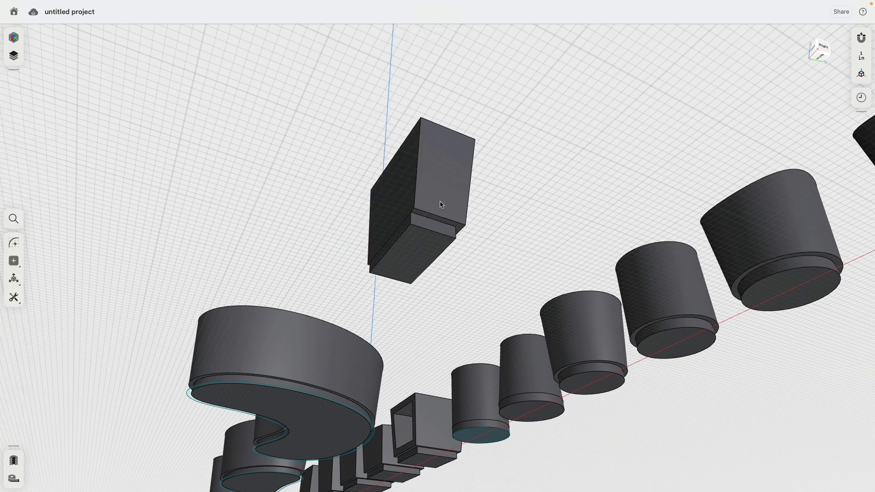
# Examine the cut faces of the remaining half block and its base, and its place in the collection
pyautogui.press('1')
pyautogui.moveTo(464, 225); pyautogui.dragTo(469, 246, button='right')
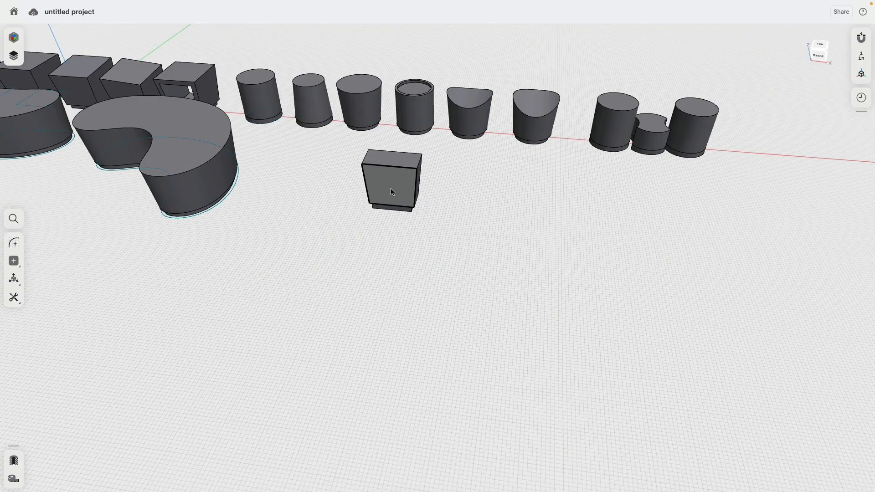
pyautogui.click(411, 201)
pyautogui.moveTo(424, 217); pyautogui.dragTo(459, 201, button='right')
pyautogui.scroll(3, 421, 196)
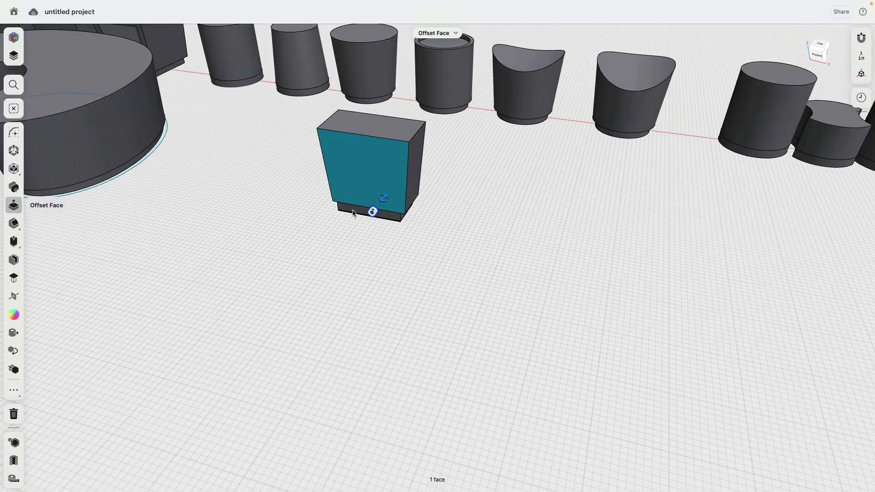
pyautogui.click(354, 213)
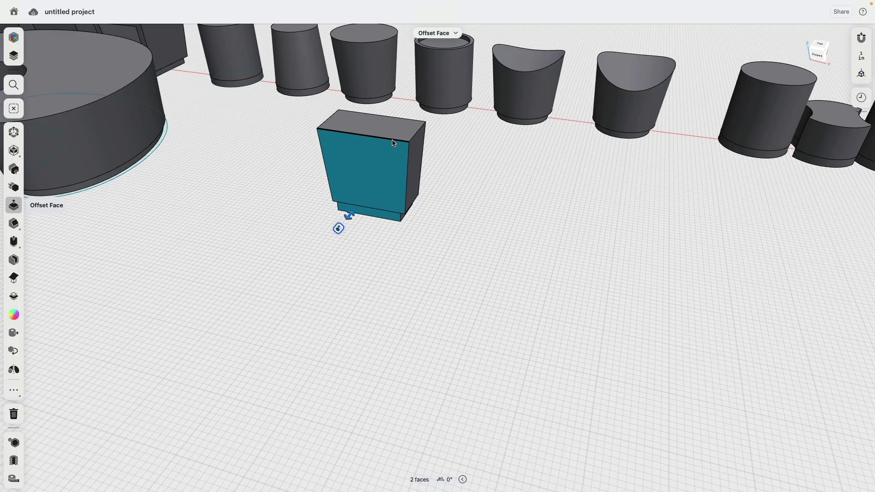
pyautogui.scroll(-5, 448, 276)
pyautogui.click(449, 283)
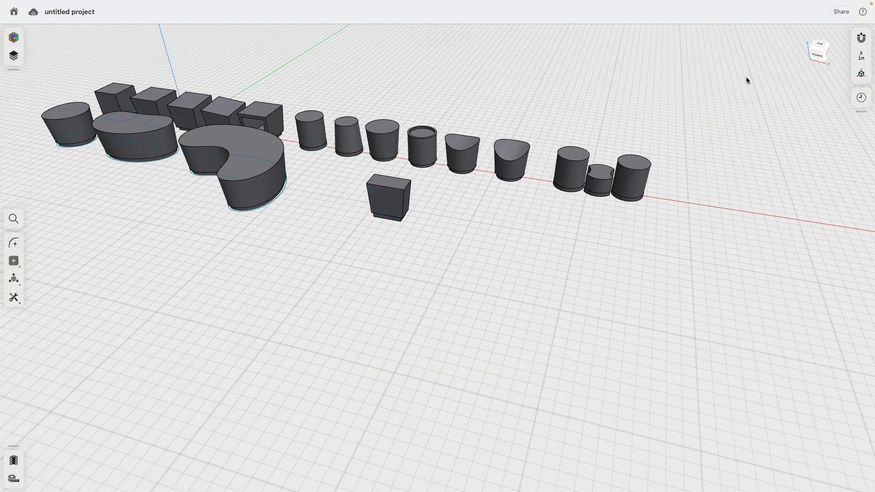
# Show the collection in Top view and display the item list and the history from its beginning
pyautogui.click(821, 44)
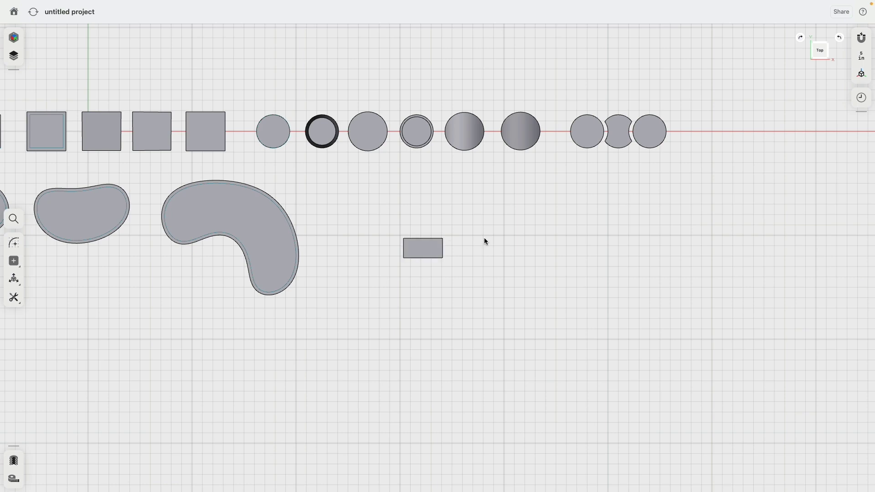
pyautogui.hscroll(-5, 478, 244)
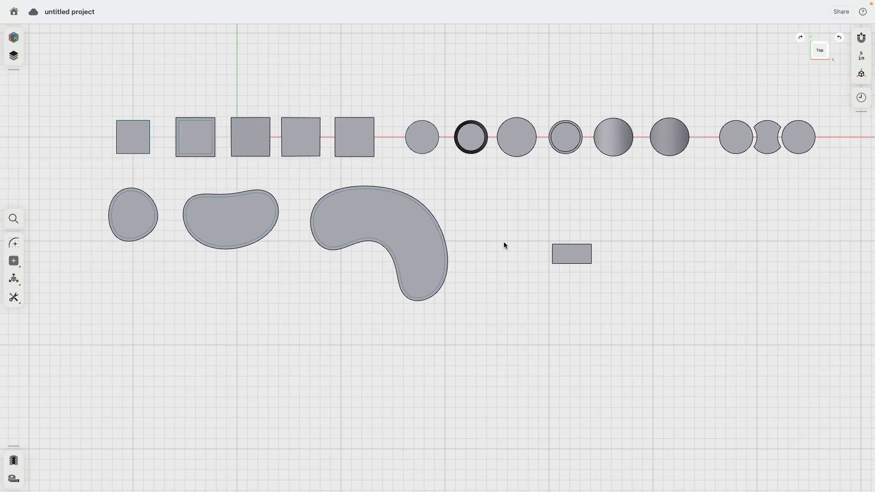
pyautogui.click(11, 57)
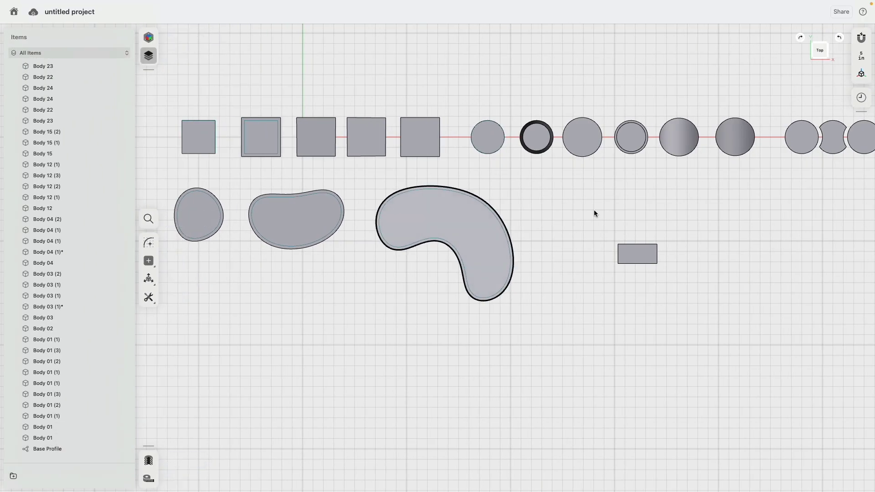
pyautogui.click(861, 97)
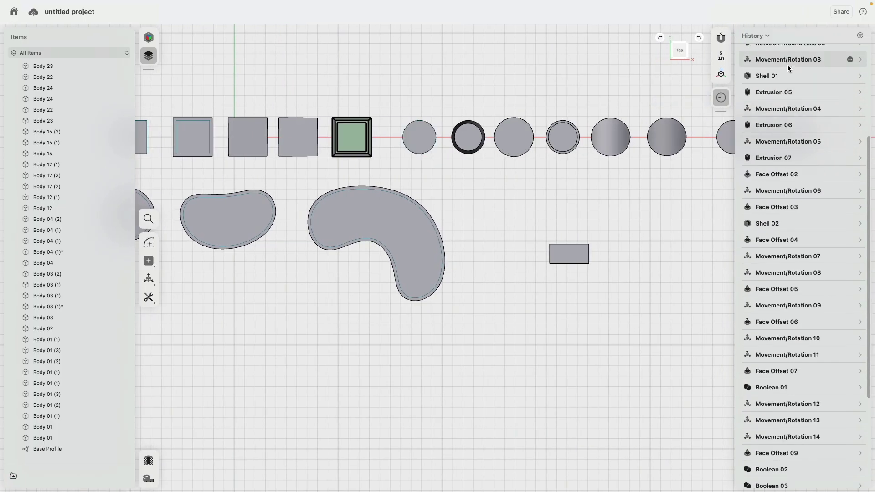
pyautogui.scroll(5, 788, 68)
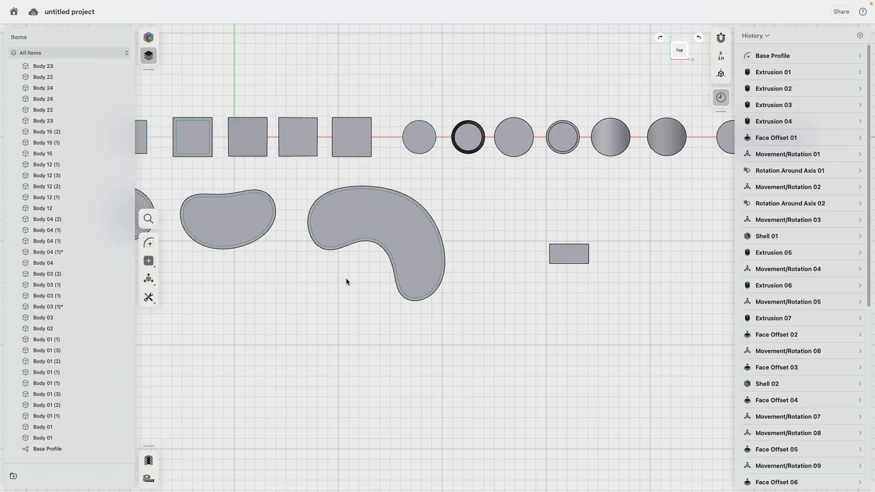
# Sketch an open U-shaped control point spline on the ground, starting at the midpoint of the half block's cut base edge
pyautogui.click(149, 244)
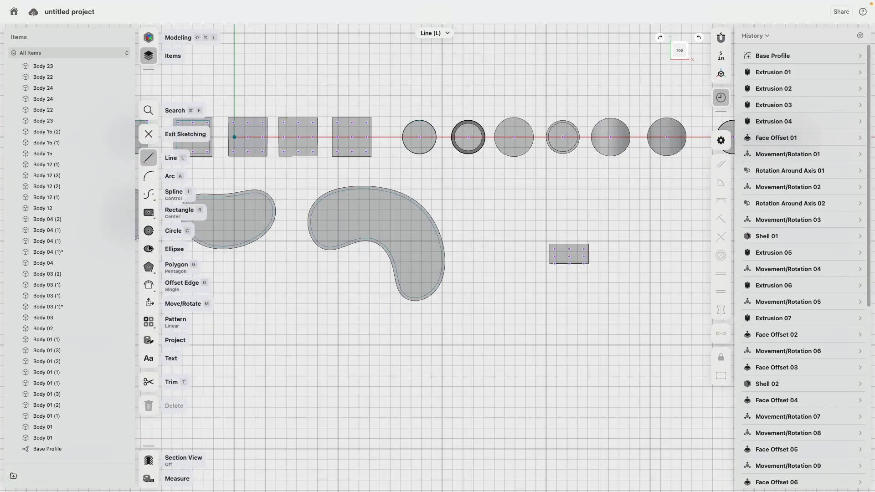
pyautogui.scroll(2, 476, 284)
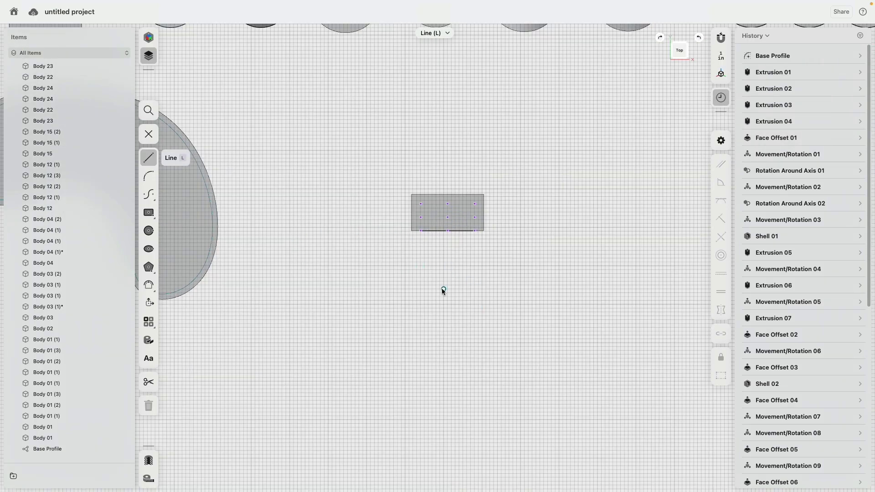
pyautogui.scroll(-3, 336, 291)
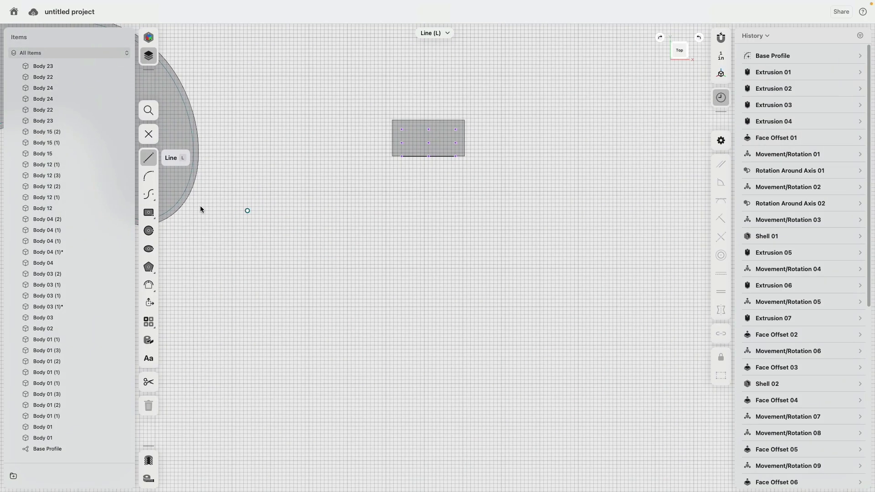
pyautogui.click(150, 197)
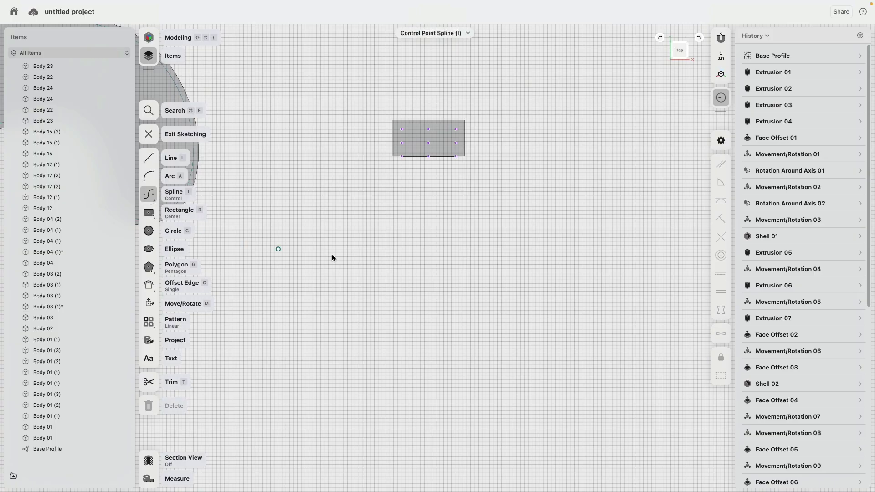
pyautogui.click(428, 156)
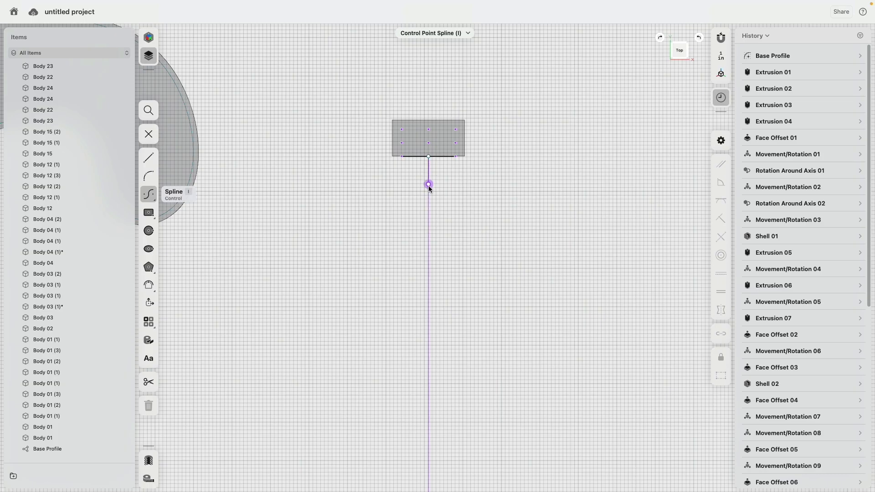
pyautogui.click(429, 231)
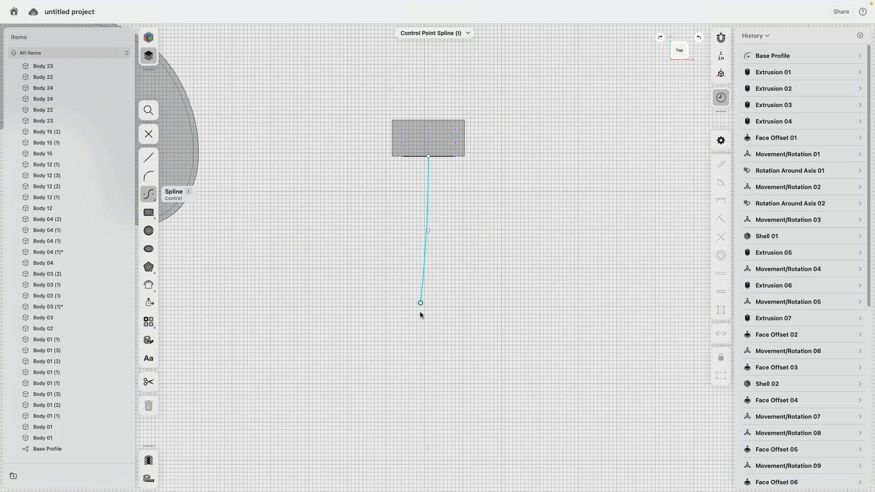
pyautogui.click(429, 364)
pyautogui.click(555, 438)
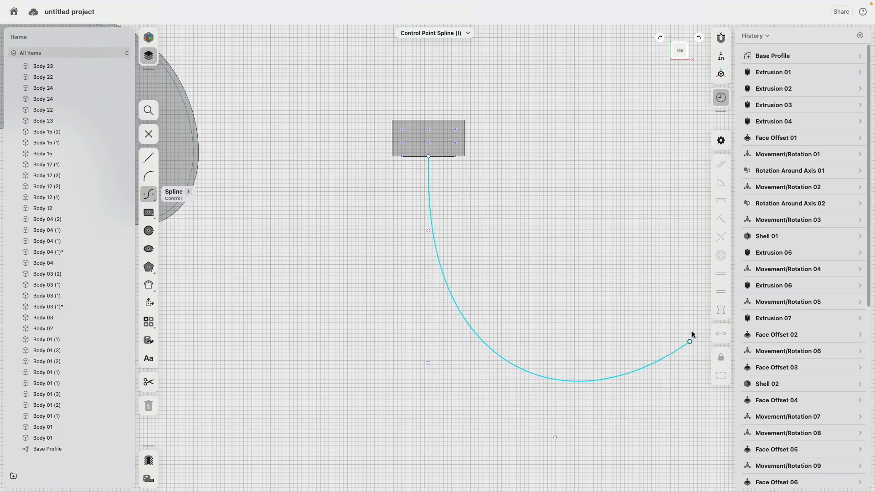
pyautogui.moveTo(672, 321)
pyautogui.mouseDown(button='middle')
pyautogui.moveTo(566, 324)
pyautogui.moveTo(550, 332)
pyautogui.mouseUp(button='middle')
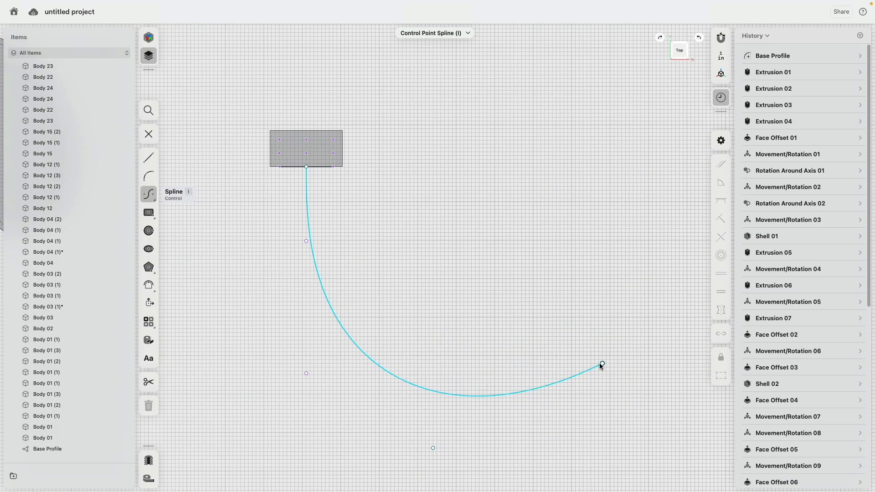
pyautogui.click(633, 355)
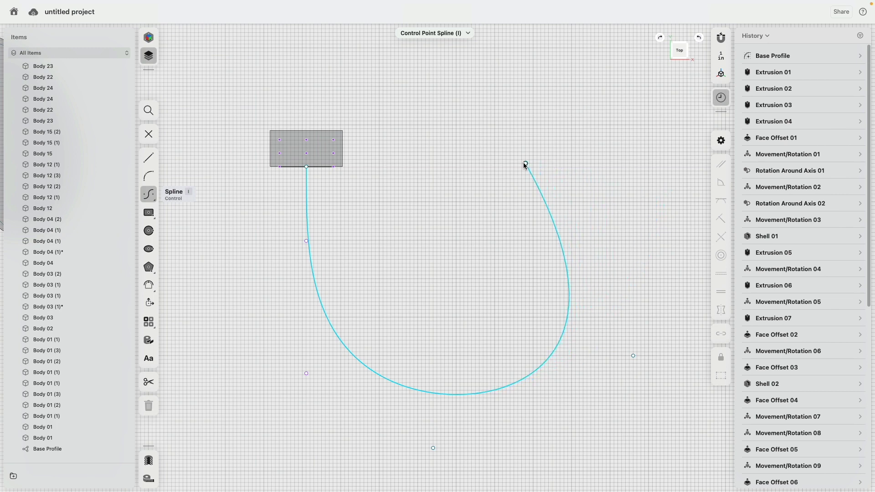
pyautogui.doubleClick(522, 164)
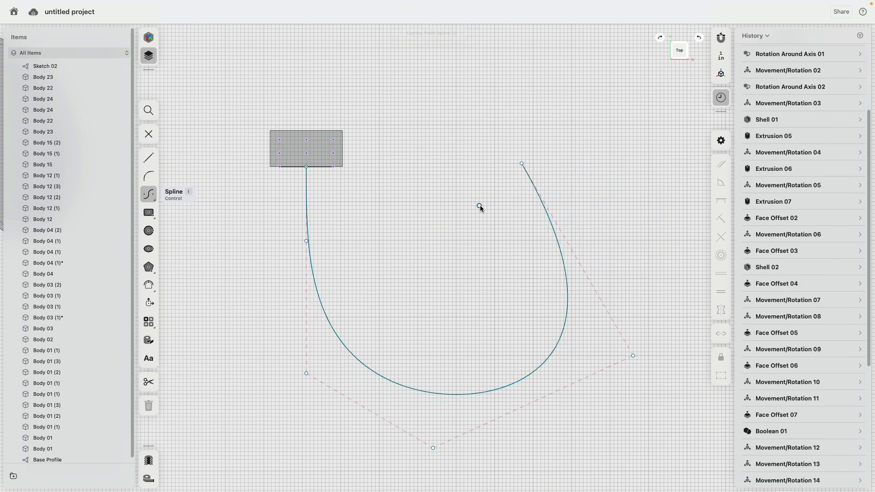
pyautogui.press('Escape')
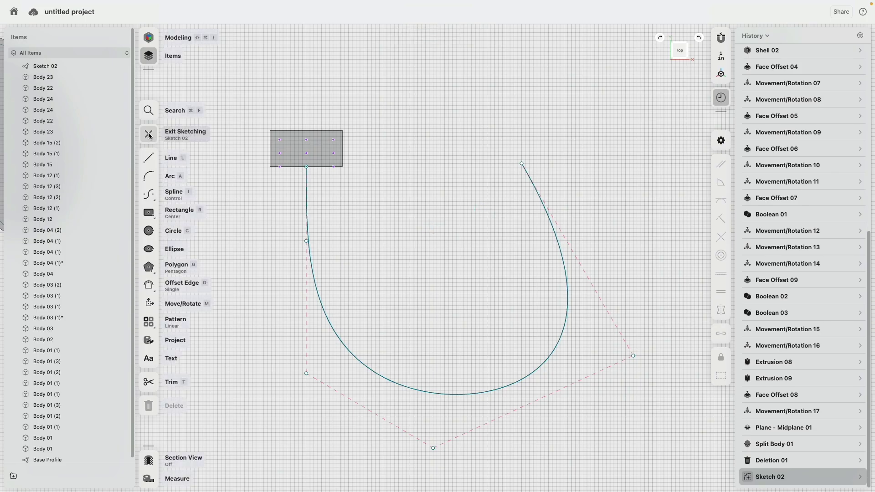
pyautogui.click(149, 135)
# Sweep the cut face of the half block's base along the U-shaped spline
pyautogui.moveTo(428, 284)
pyautogui.mouseDown(button='right')
pyautogui.moveTo(470, 201)
pyautogui.moveTo(423, 219)
pyautogui.moveTo(521, 213)
pyautogui.mouseUp(button='right')
pyautogui.scroll(4, 408, 234)
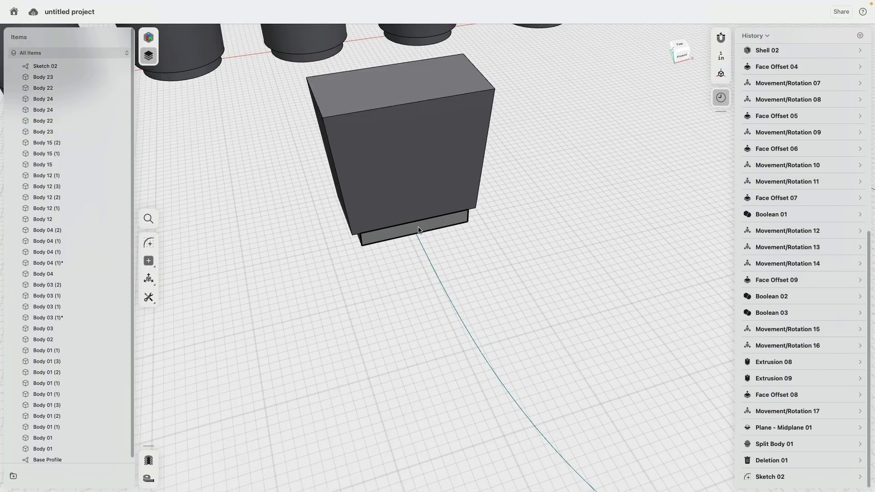
pyautogui.click(408, 235)
pyautogui.scroll(-3, 477, 260)
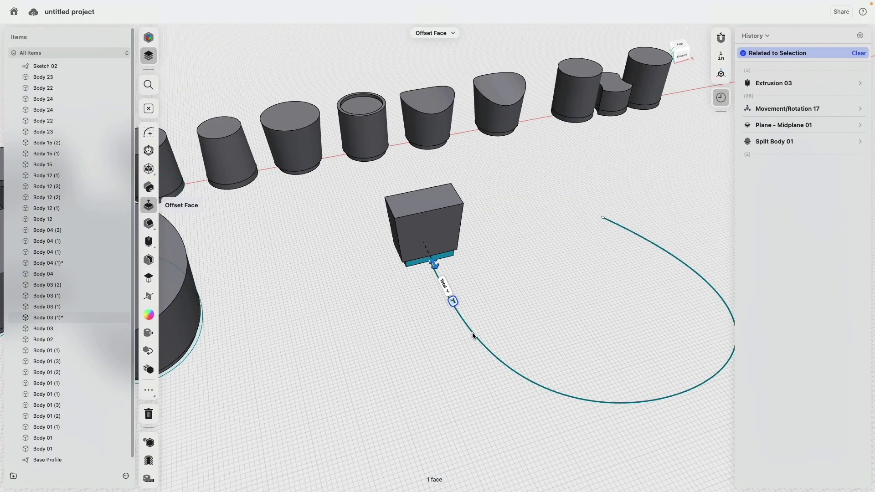
pyautogui.click(473, 336)
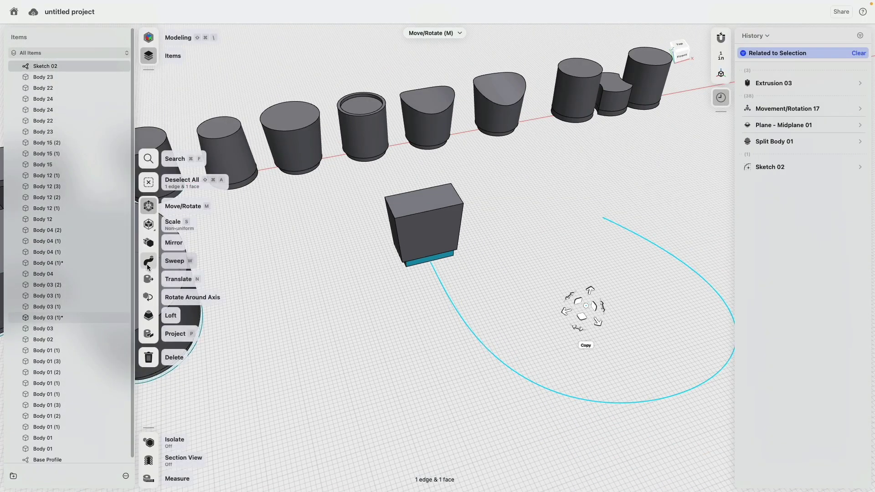
# Sweep the cut face of the upper half block along the same U-shaped spline
pyautogui.click(433, 232)
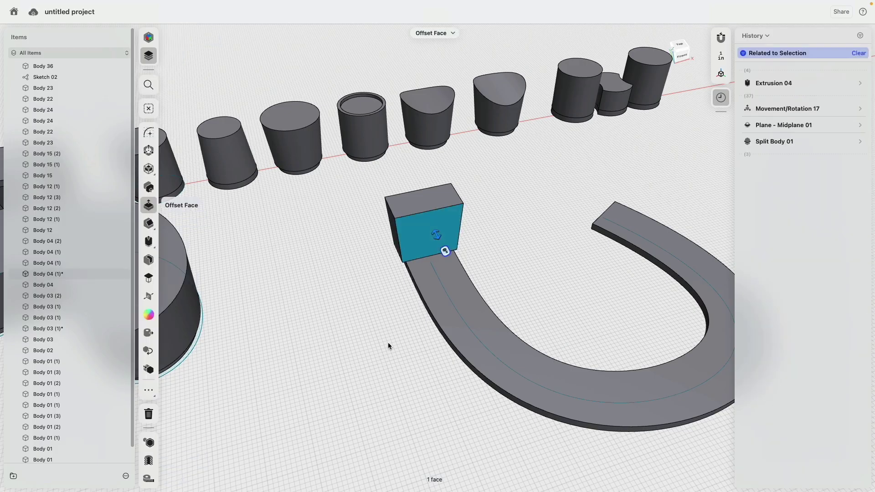
pyautogui.moveTo(388, 345); pyautogui.dragTo(399, 288, button='right')
pyautogui.click(453, 329)
pyautogui.press('m')
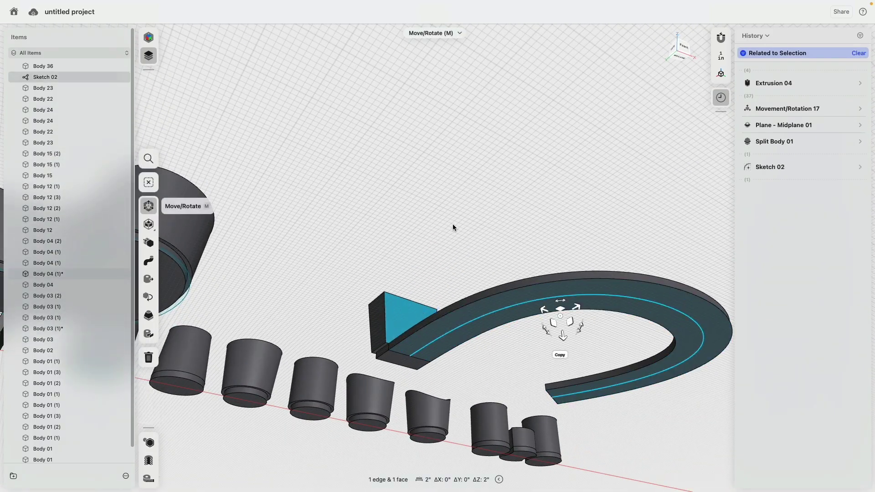
pyautogui.moveTo(453, 225); pyautogui.dragTo(438, 274, button='right')
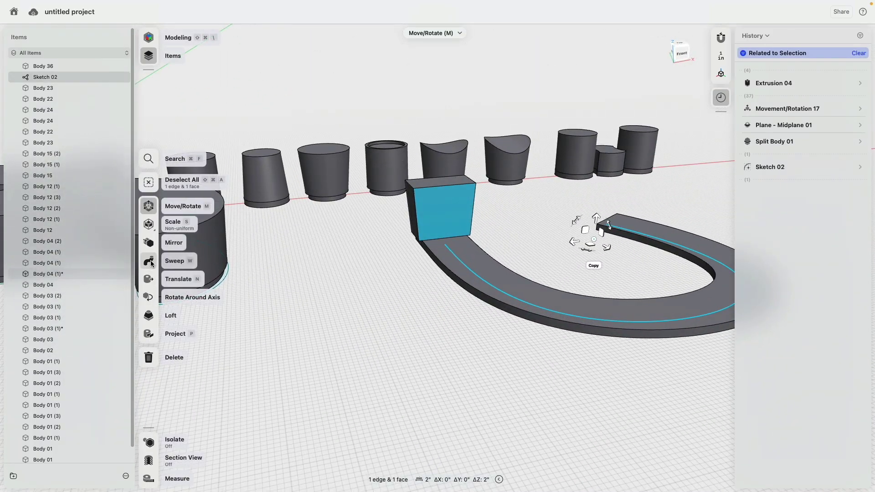
pyautogui.click(152, 264)
pyautogui.moveTo(429, 349); pyautogui.dragTo(550, 348, button='right')
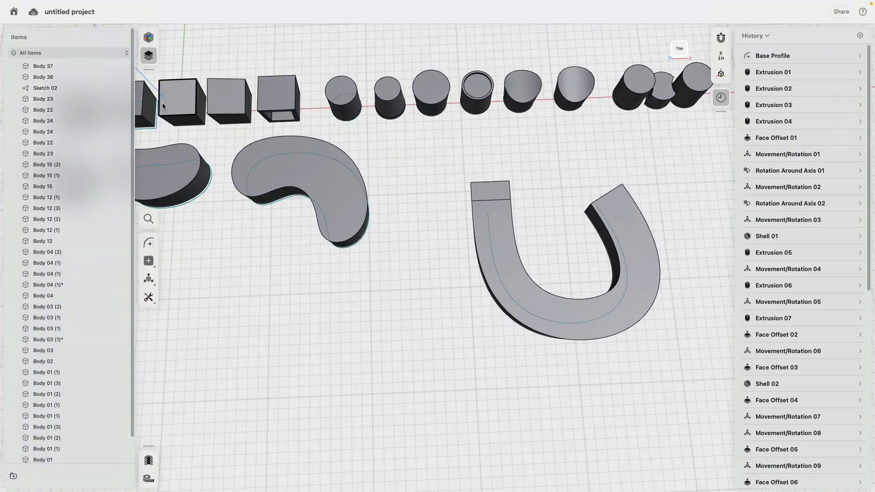
# Group all the bodies into a new folder in the item list, leaving the two sketches outside it
pyautogui.scroll(-1, 86, 282)
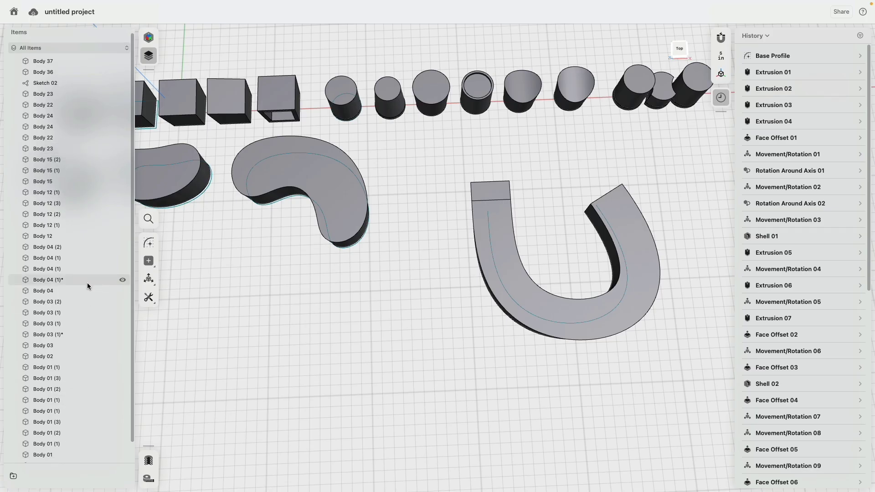
pyautogui.click(78, 441)
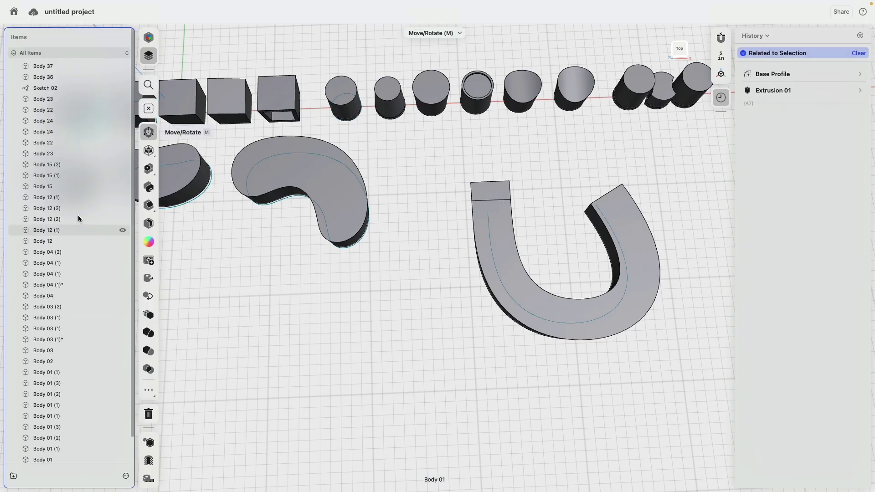
pyautogui.keyDown('shift'); pyautogui.click(50, 99); pyautogui.keyUp('shift')
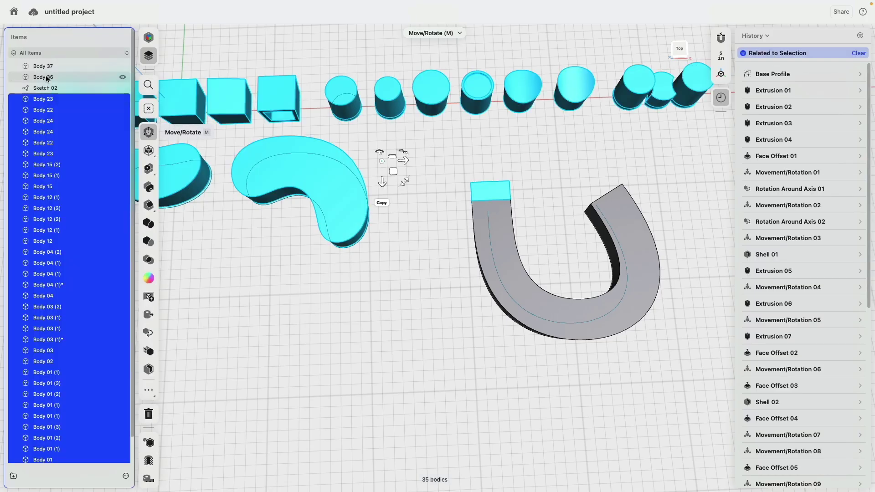
pyautogui.keyDown('super'); pyautogui.click(48, 80); pyautogui.keyUp('super')
pyautogui.moveTo(58, 73); pyautogui.dragTo(48, 63)
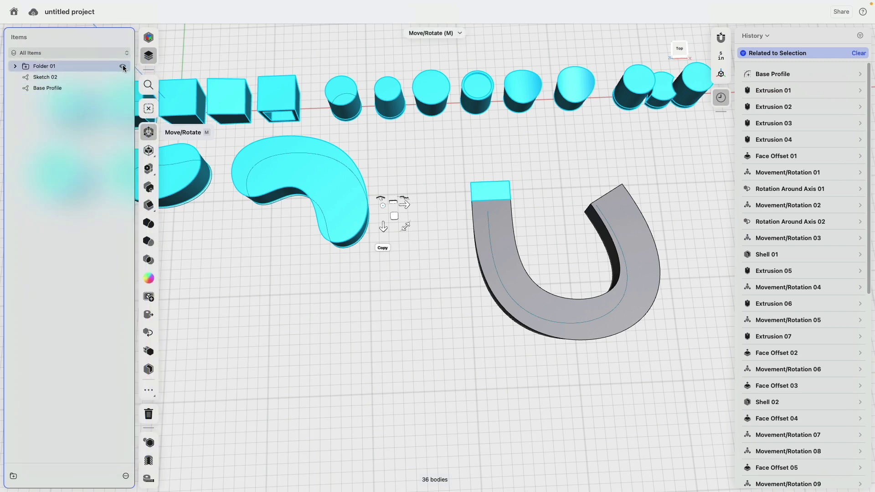
pyautogui.click(123, 68)
pyautogui.click(123, 67)
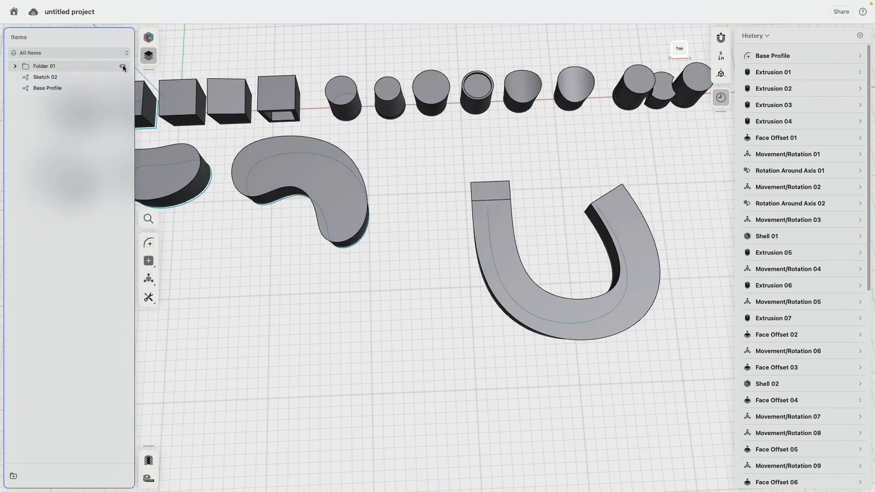
# Edit Sketch 02 in Top view, moving the spline's lower control points inward and its free end so that end runs straight
pyautogui.click(59, 79)
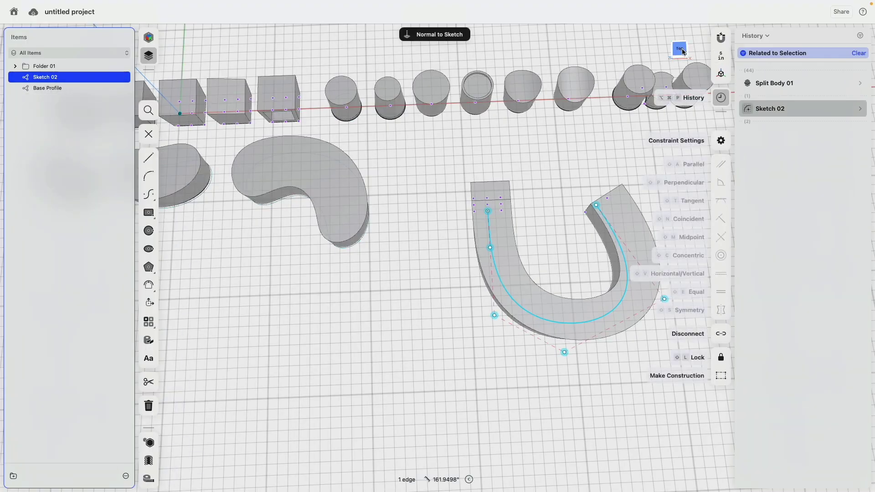
pyautogui.click(680, 49)
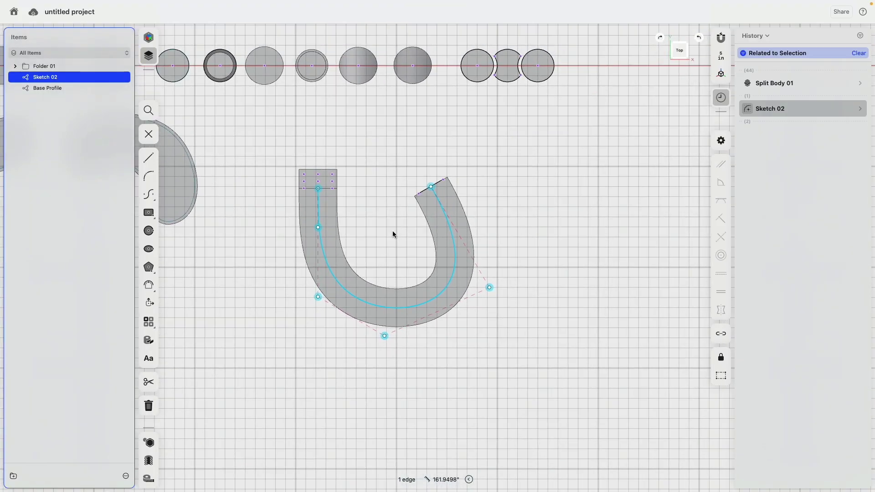
pyautogui.click(431, 186)
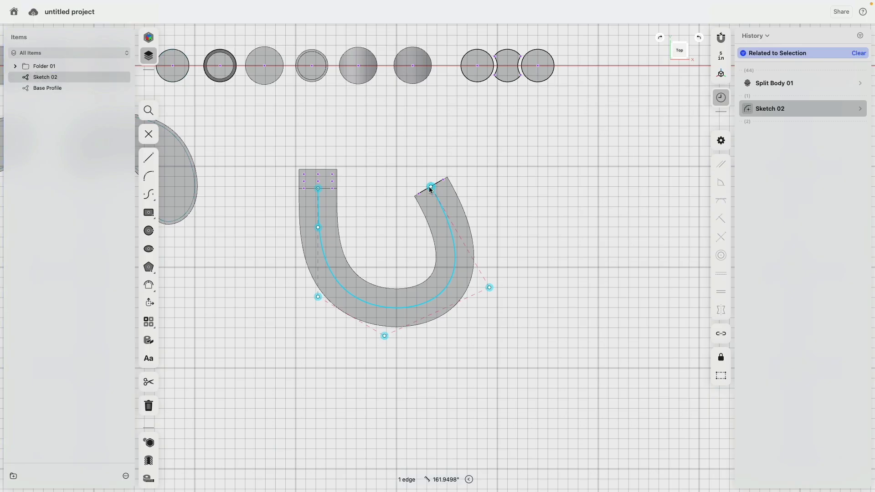
pyautogui.moveTo(431, 187); pyautogui.dragTo(468, 252)
pyautogui.moveTo(489, 293); pyautogui.dragTo(447, 268)
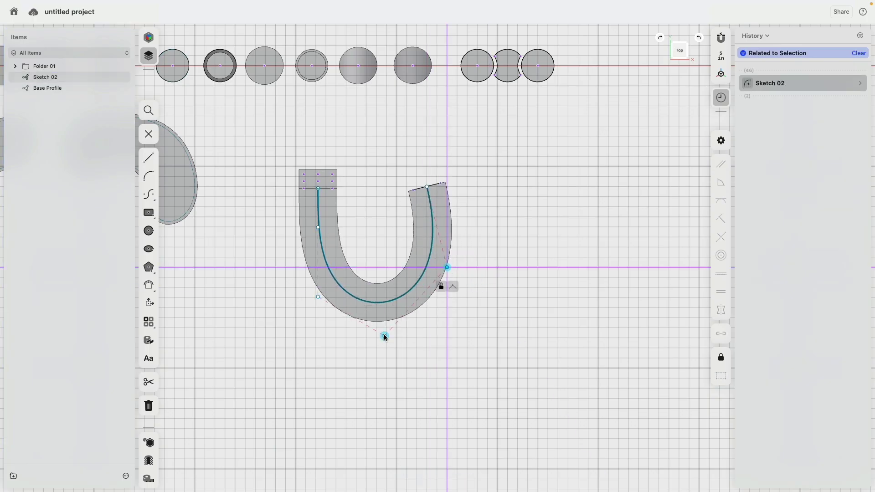
pyautogui.moveTo(385, 337); pyautogui.dragTo(385, 316)
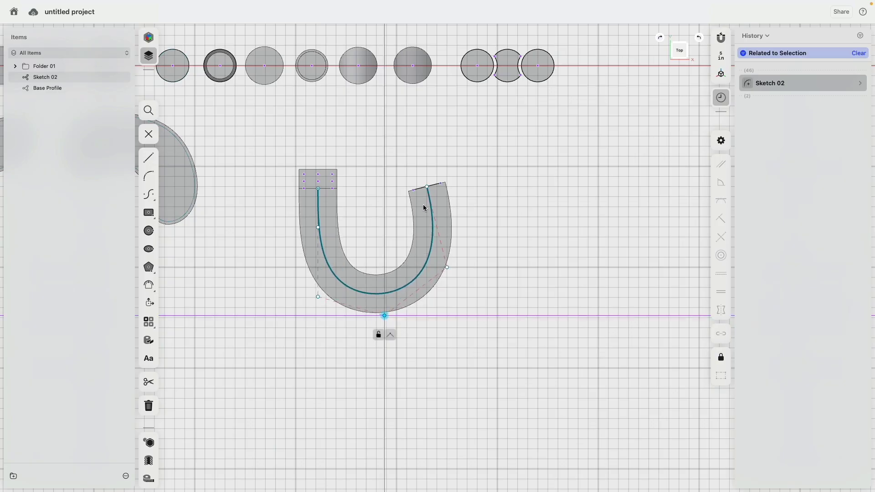
pyautogui.moveTo(428, 187); pyautogui.dragTo(447, 207)
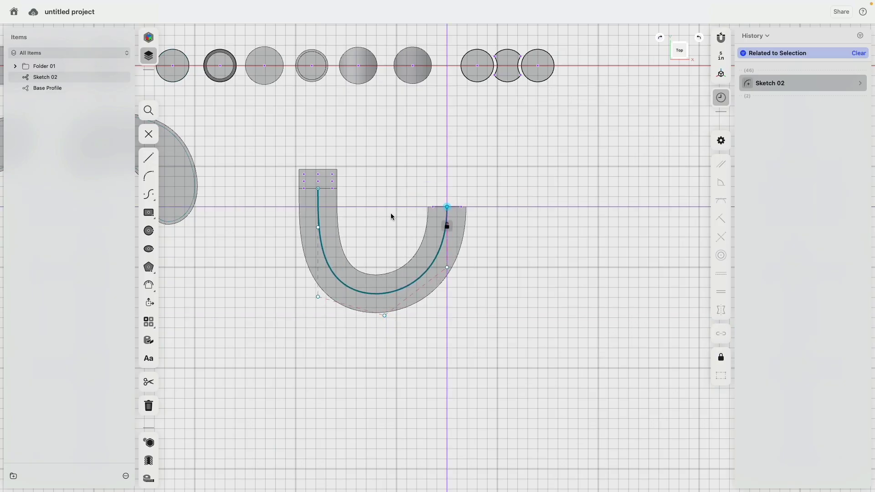
pyautogui.click(390, 213)
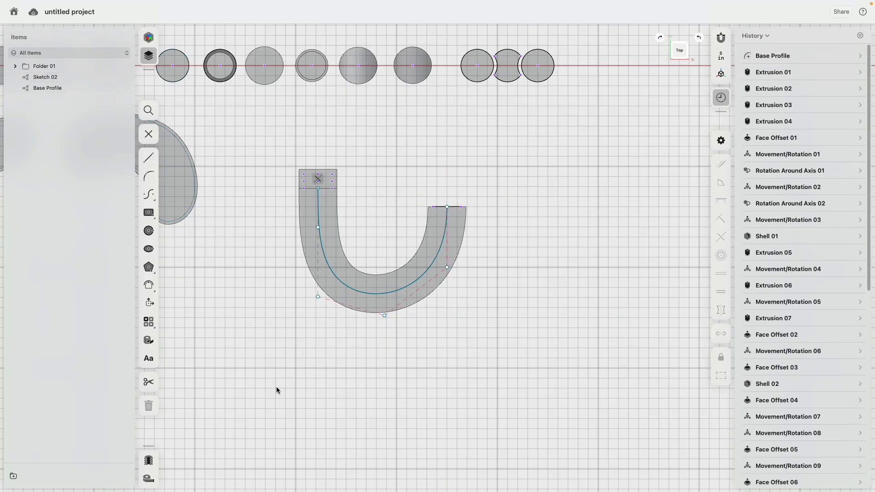
# Shift the spline's second control point sideways and draw a line from the spline's start point to it
pyautogui.moveTo(318, 227); pyautogui.dragTo(351, 227)
pyautogui.scroll(10, 308, 232)
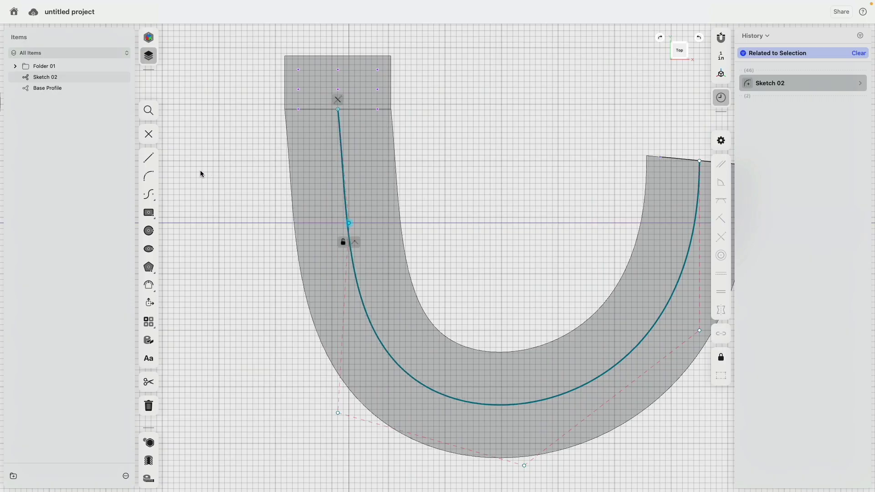
pyautogui.click(149, 157)
pyautogui.click(338, 109)
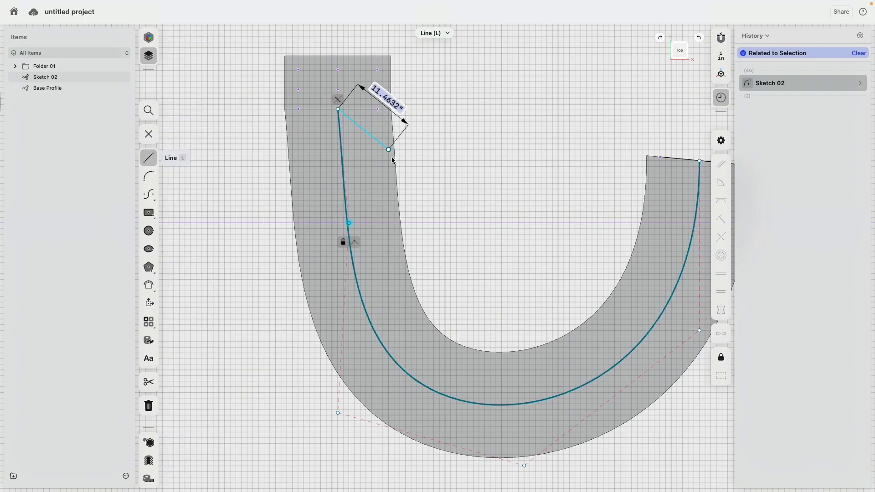
pyautogui.click(349, 223)
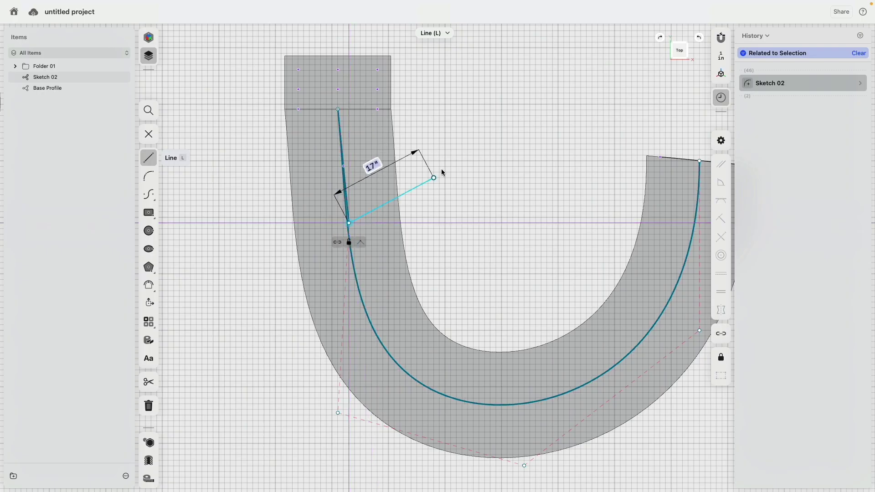
pyautogui.press('Escape')
pyautogui.press('Escape')
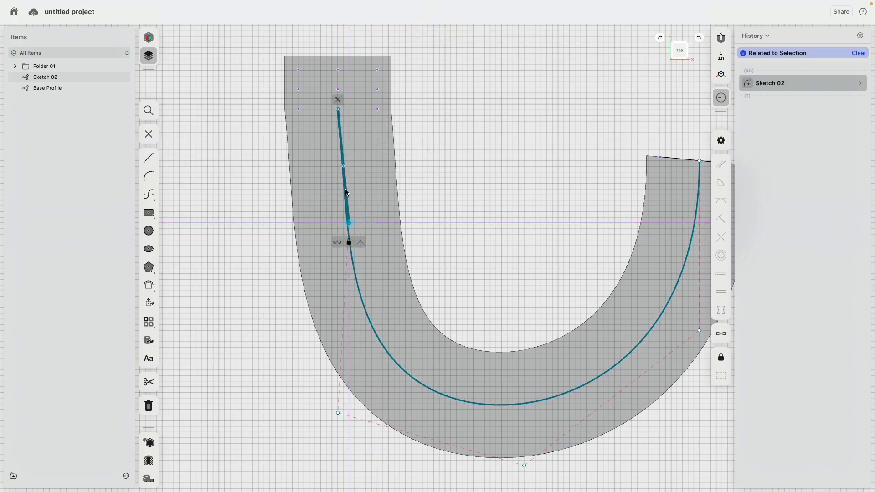
# Apply a Horizontal/Vertical constraint to the short line between the spline's start and its second control point
pyautogui.click(349, 193)
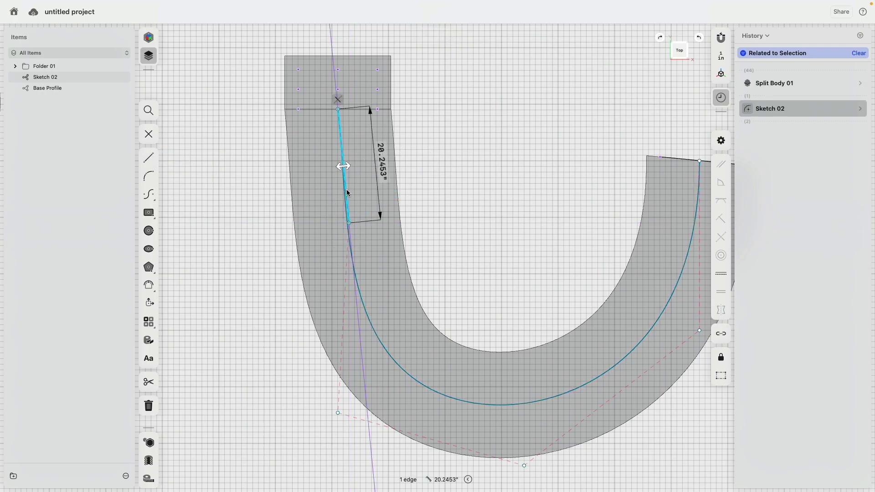
pyautogui.click(722, 275)
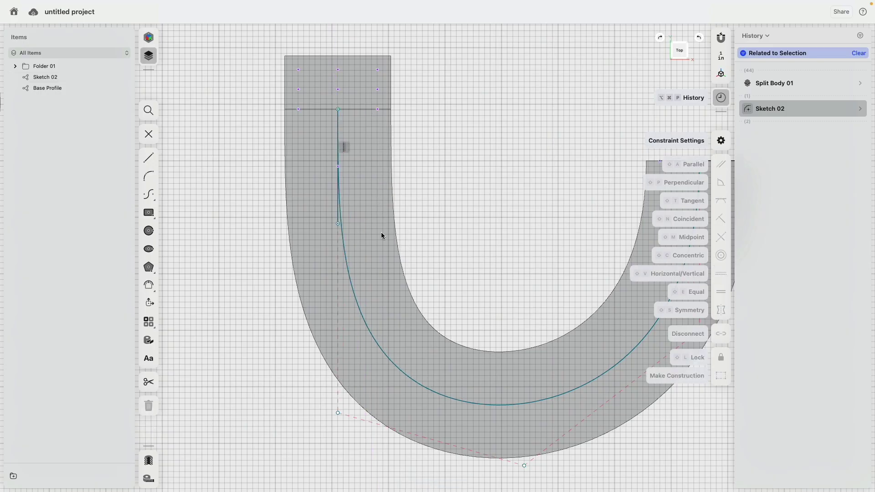
pyautogui.click(487, 143)
# Move the second control point farther along its line, shift the lowest one toward the free end, angle that end inward, and exit the sketch
pyautogui.scroll(-1, 408, 245)
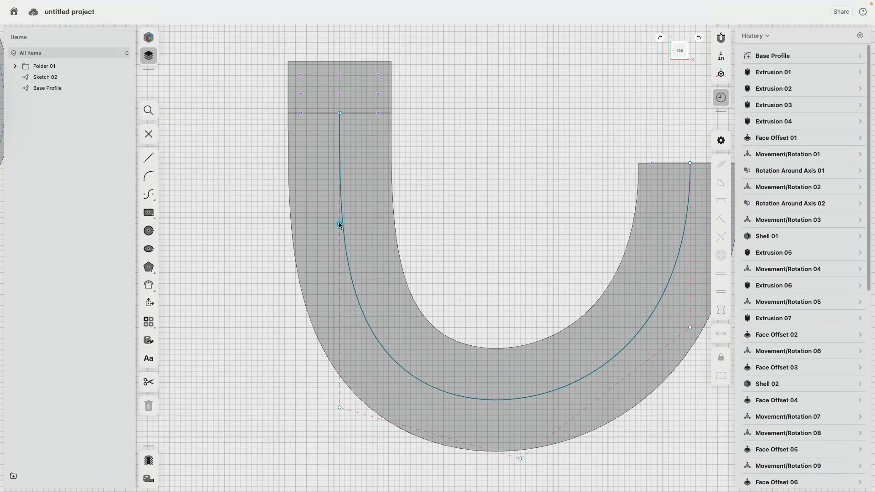
pyautogui.moveTo(339, 223)
pyautogui.mouseDown()
pyautogui.moveTo(338, 264)
pyautogui.moveTo(339, 238)
pyautogui.mouseUp()
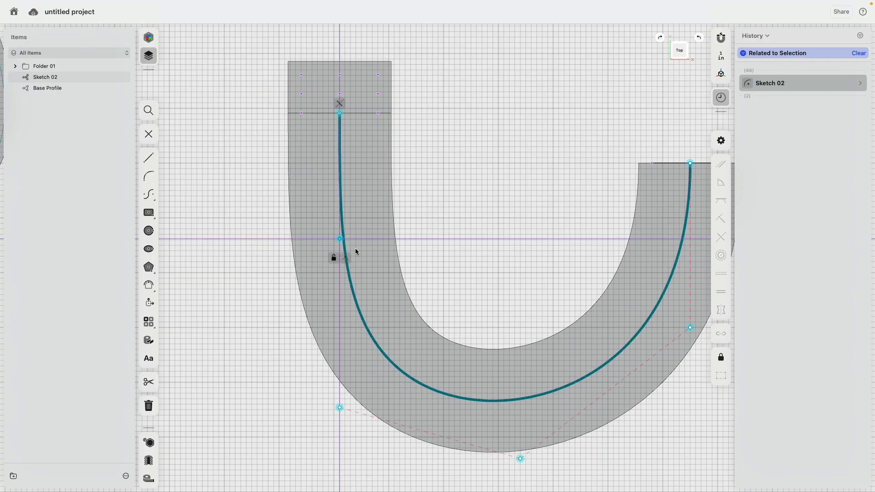
pyautogui.scroll(-5, 410, 255)
pyautogui.click(479, 200)
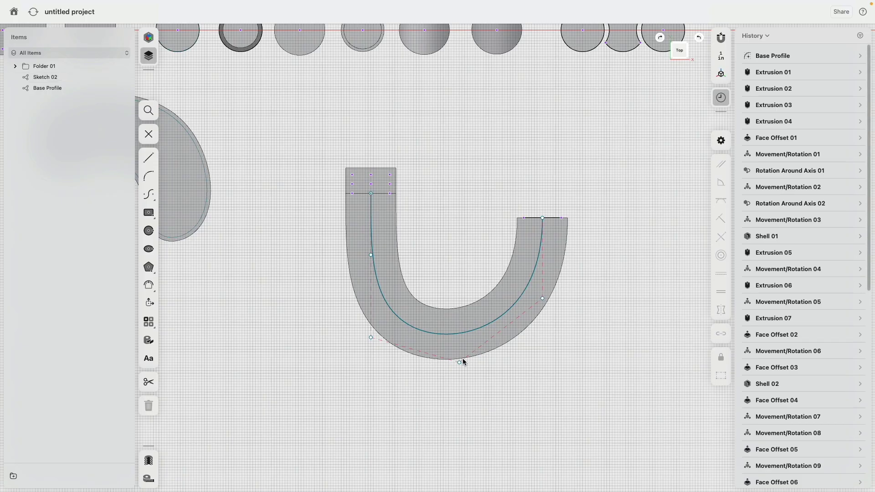
pyautogui.moveTo(461, 361)
pyautogui.mouseDown()
pyautogui.moveTo(475, 364)
pyautogui.moveTo(386, 352)
pyautogui.moveTo(388, 344)
pyautogui.moveTo(479, 345)
pyautogui.moveTo(481, 365)
pyautogui.mouseUp()
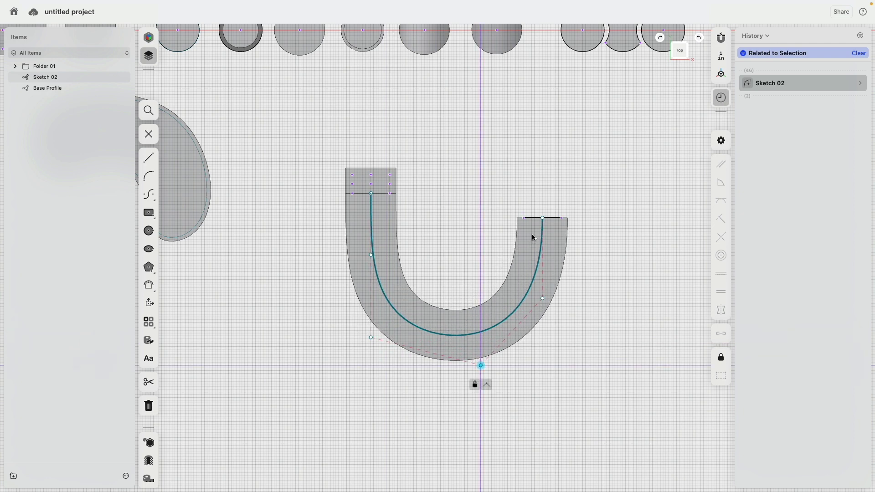
pyautogui.moveTo(543, 218)
pyautogui.mouseDown()
pyautogui.moveTo(514, 224)
pyautogui.moveTo(523, 212)
pyautogui.mouseUp()
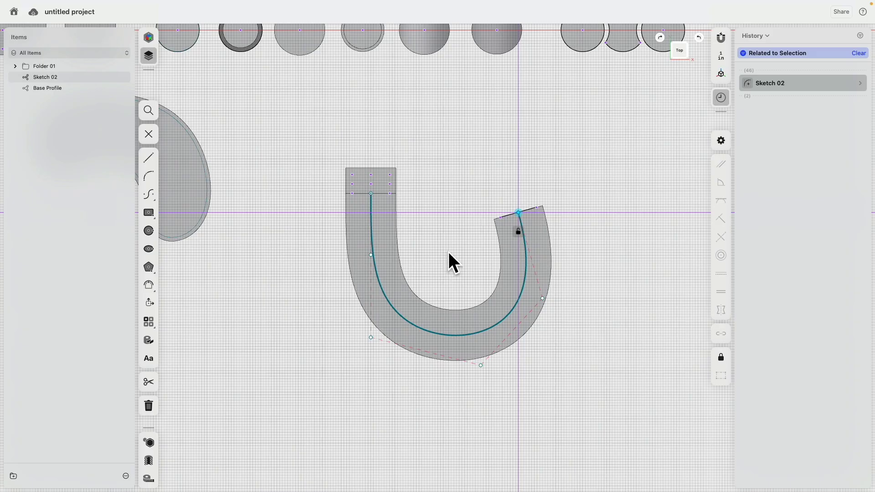
pyautogui.click(555, 271)
pyautogui.moveTo(583, 260); pyautogui.dragTo(500, 247, button='middle')
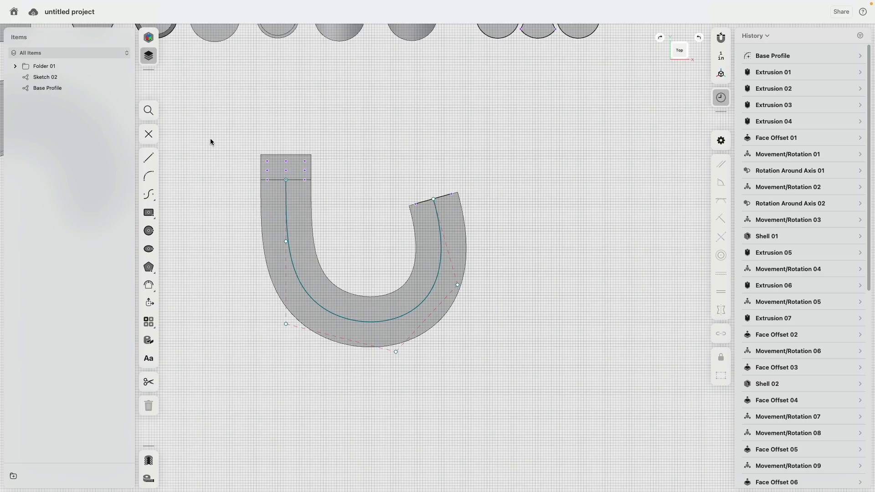
pyautogui.click(149, 134)
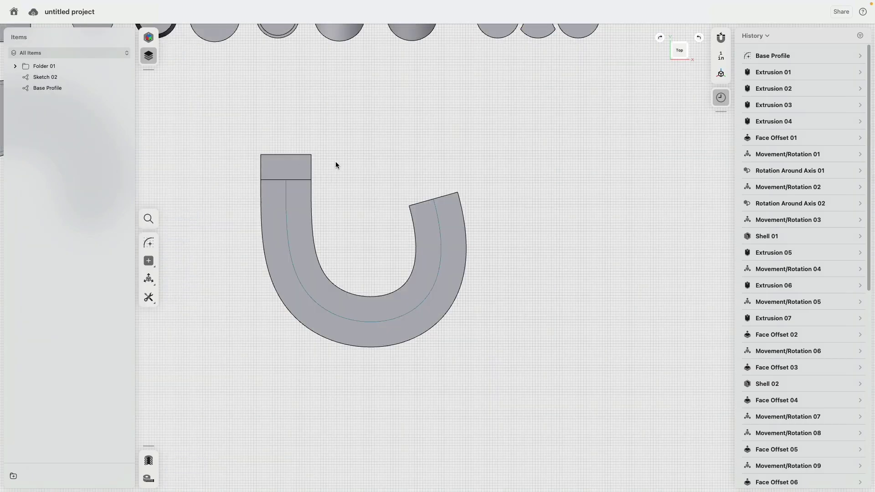
# Insert a history breakpoint directly after Deletion 01, ahead of Sketch 02 and the two sweeps
pyautogui.scroll(-10, 830, 218)
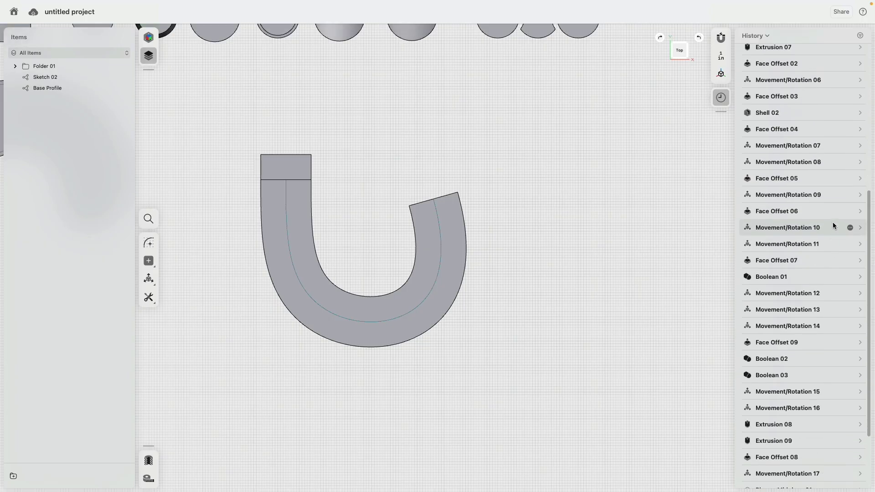
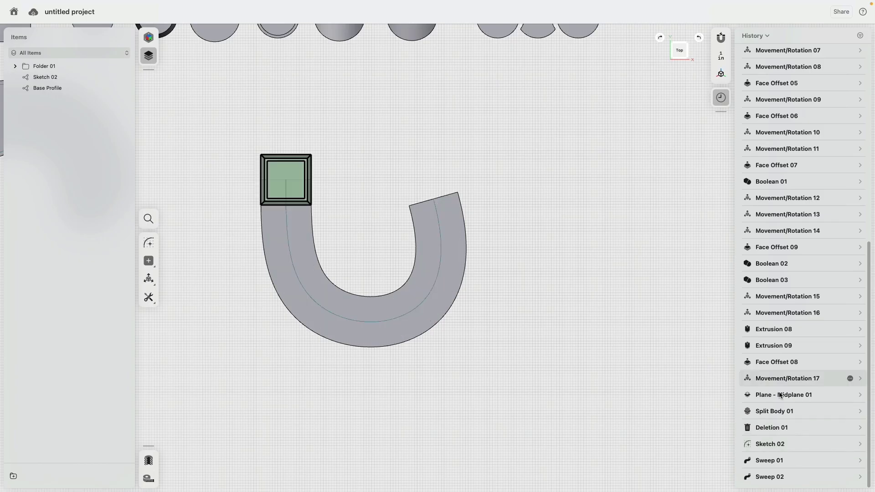
pyautogui.rightClick(771, 429)
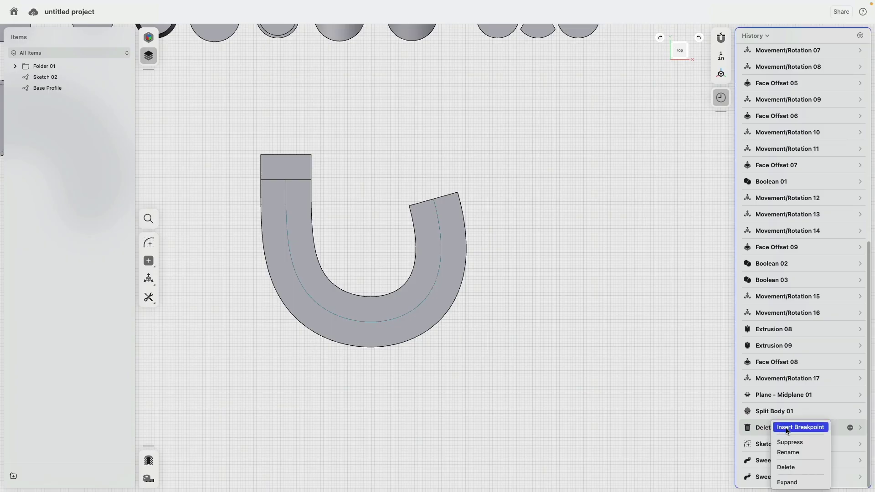
pyautogui.click(787, 428)
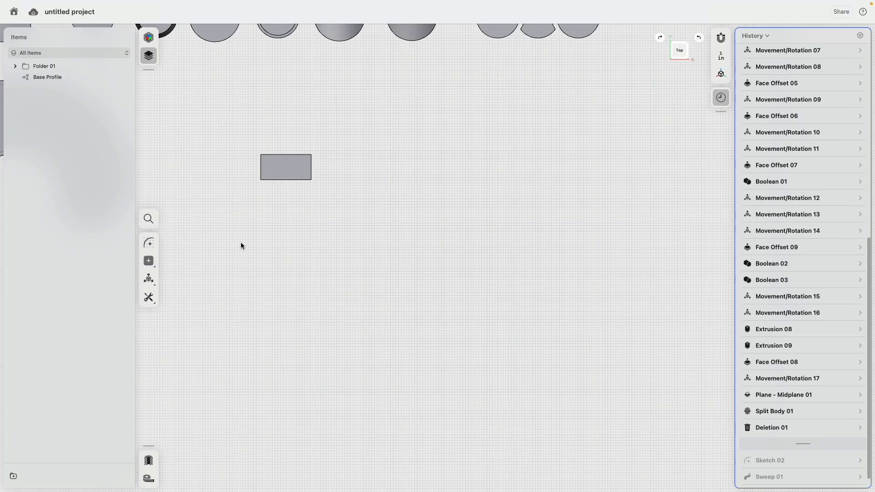
# Copy the half block together with its base and place the copy beside the original along the red axis
pyautogui.moveTo(240, 242); pyautogui.dragTo(246, 128, button='right')
pyautogui.moveTo(234, 137); pyautogui.dragTo(345, 245)
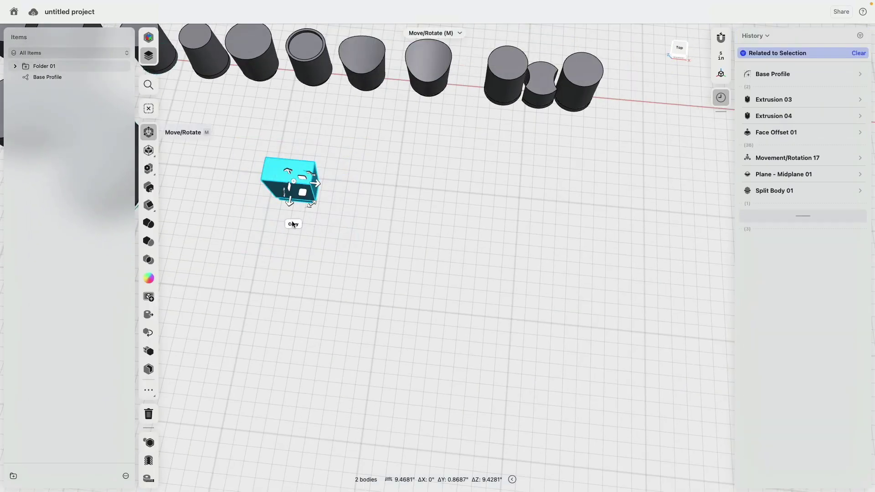
pyautogui.moveTo(319, 183); pyautogui.dragTo(547, 294)
pyautogui.click(547, 295)
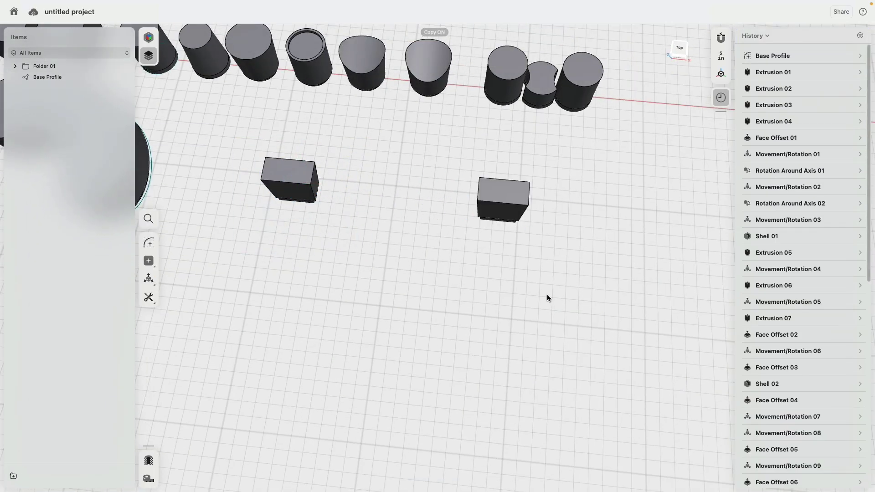
# Remove the history breakpoint to restore Sketch 02 and the two sweeps behind Movement/Rotation 18
pyautogui.scroll(-10, 856, 301)
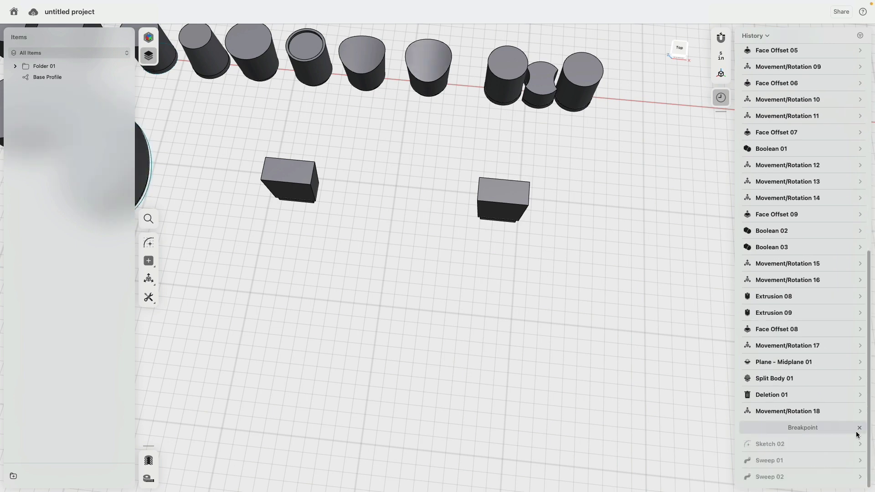
pyautogui.click(858, 429)
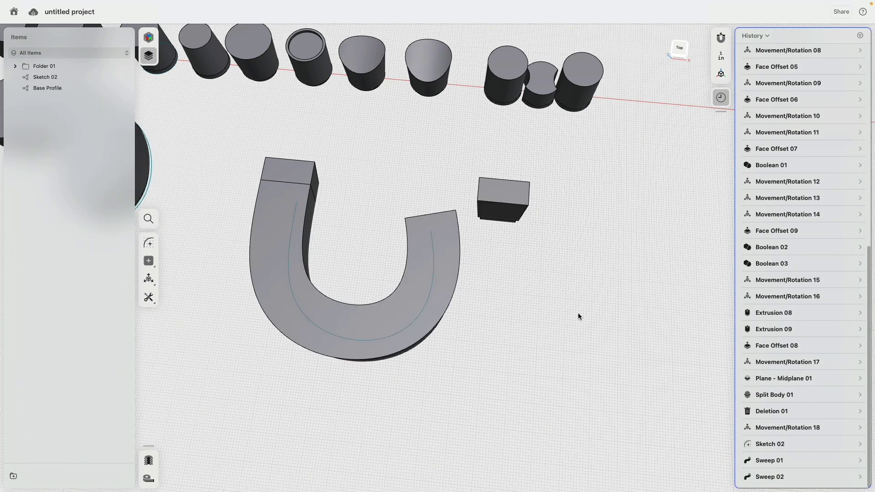
pyautogui.moveTo(589, 328); pyautogui.dragTo(602, 340, button='right')
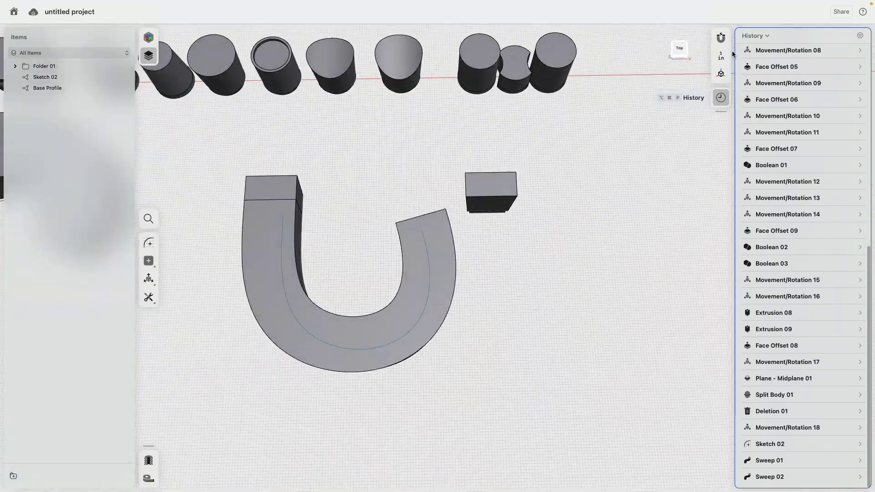
# In Sketch 02, draw a seven-point zigzag control point spline from the copied half block's front edge midpoint, ending in line with its start
pyautogui.click(680, 50)
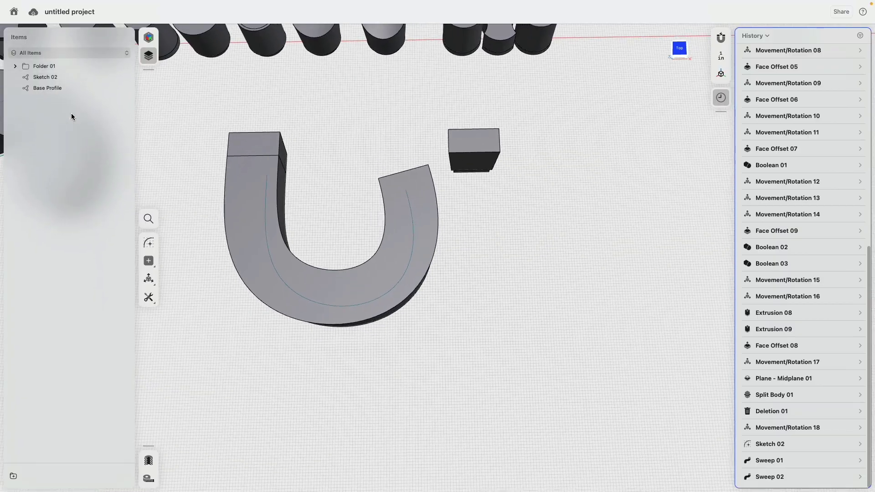
pyautogui.doubleClick(51, 77)
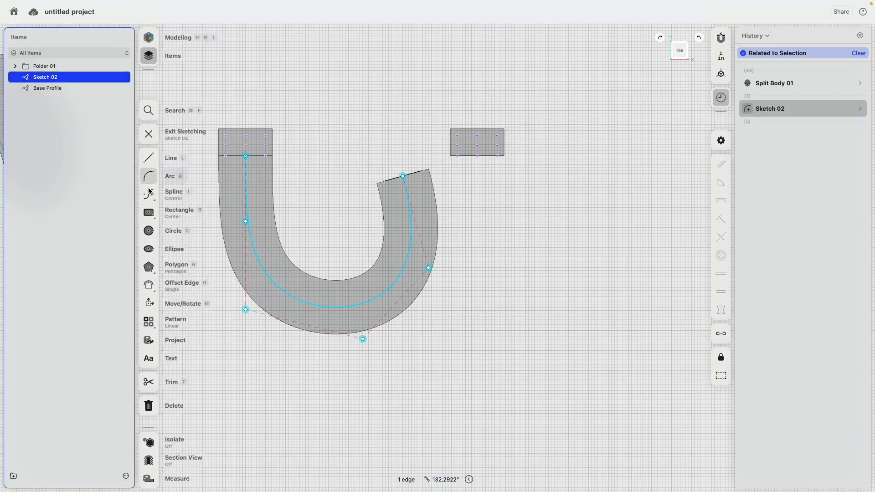
pyautogui.click(156, 200)
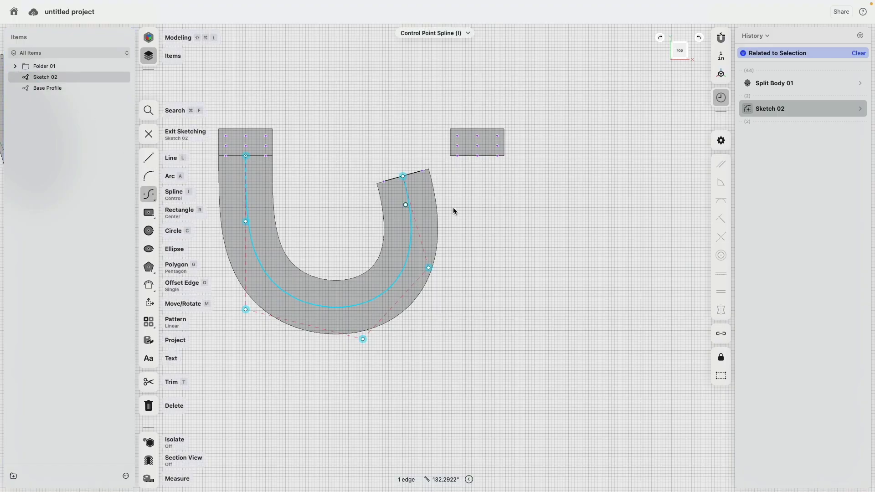
pyautogui.click(478, 157)
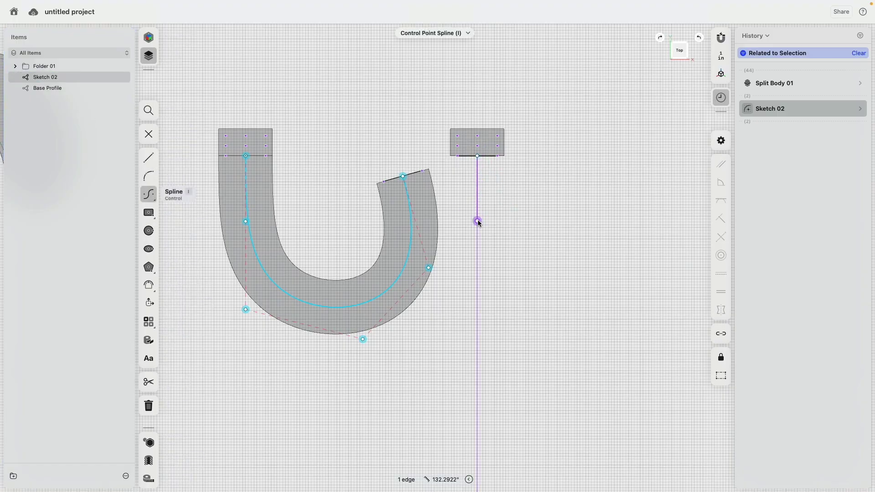
pyautogui.click(478, 222)
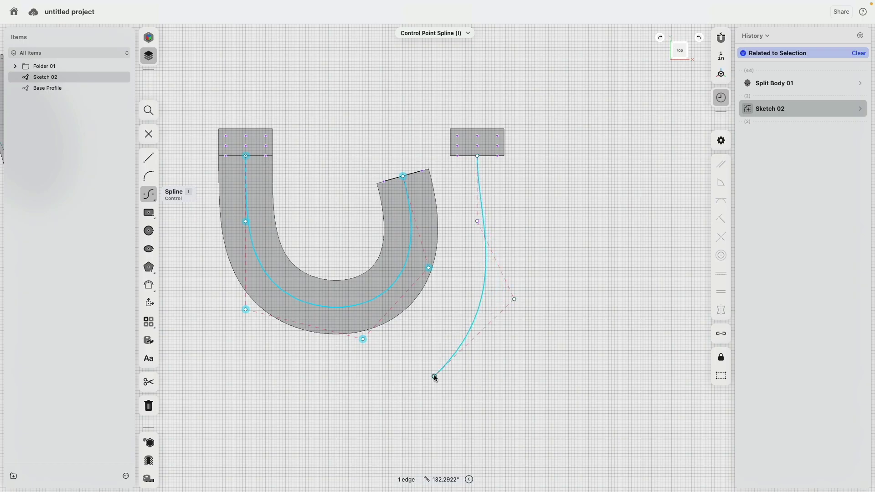
pyautogui.click(435, 377)
pyautogui.scroll(-5, 496, 357)
pyautogui.click(524, 339)
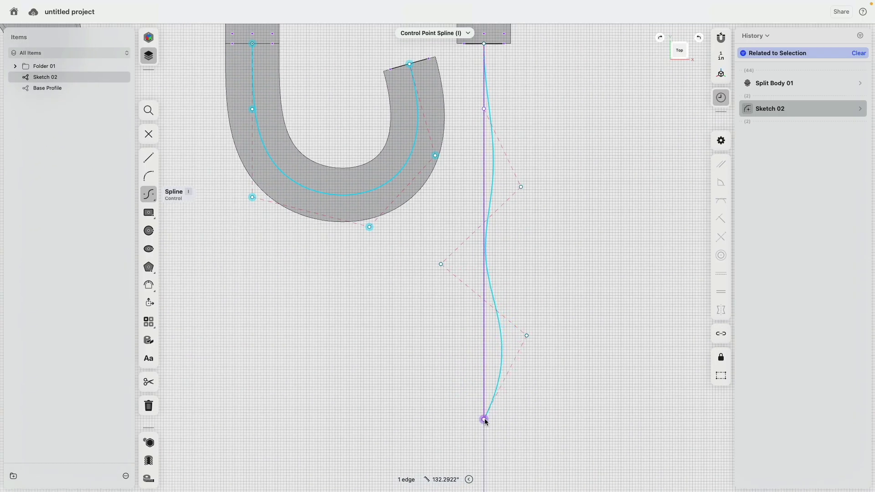
pyautogui.click(485, 413)
pyautogui.scroll(-8, 484, 289)
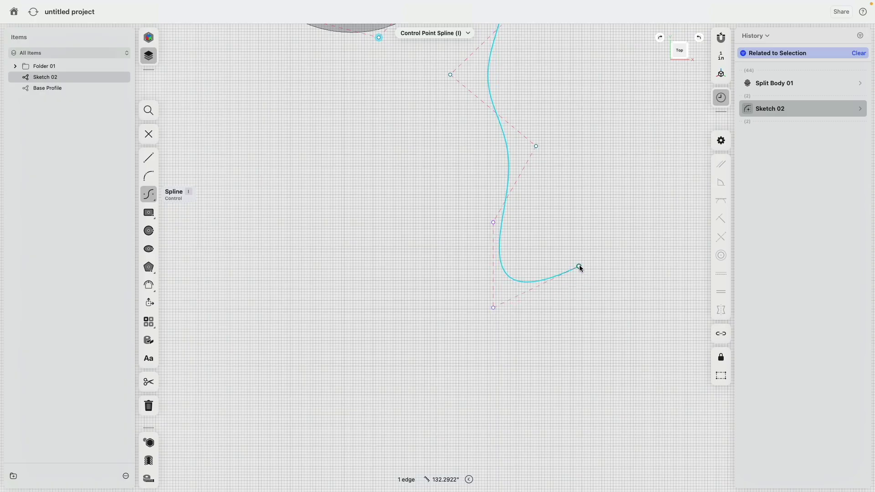
pyautogui.press('Escape')
pyautogui.scroll(-5, 501, 339)
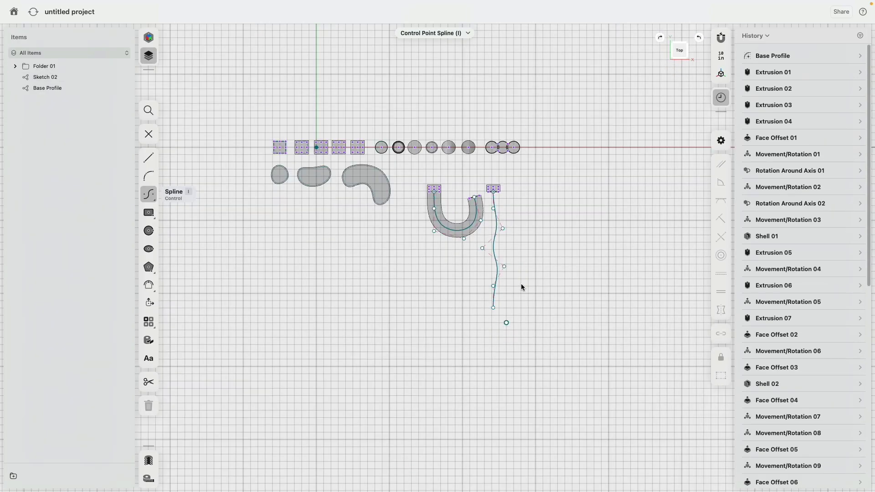
pyautogui.scroll(2, 524, 273)
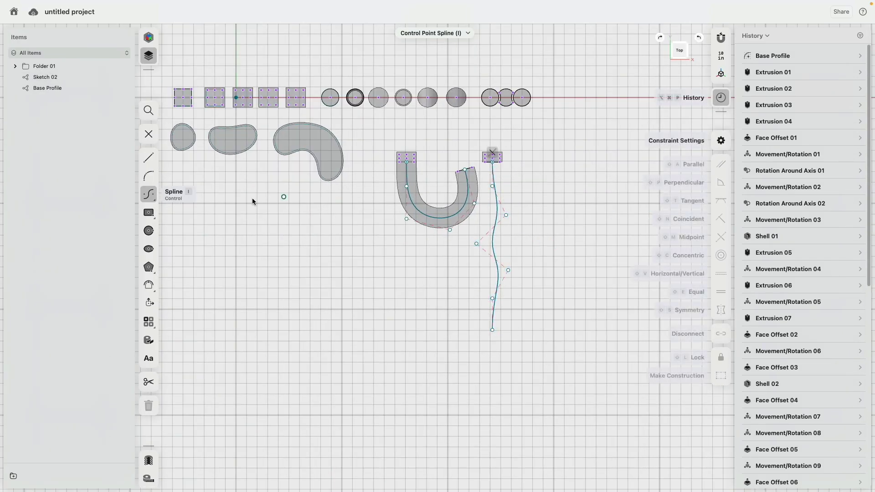
# Draw connected lines from the new spline's start through its second and sixth control points to its end
pyautogui.click(148, 158)
pyautogui.click(492, 164)
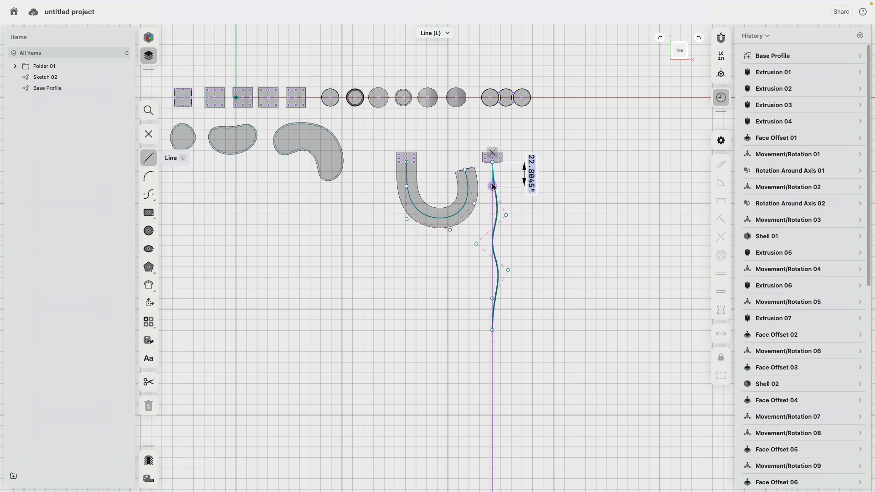
pyautogui.click(492, 187)
pyautogui.click(492, 298)
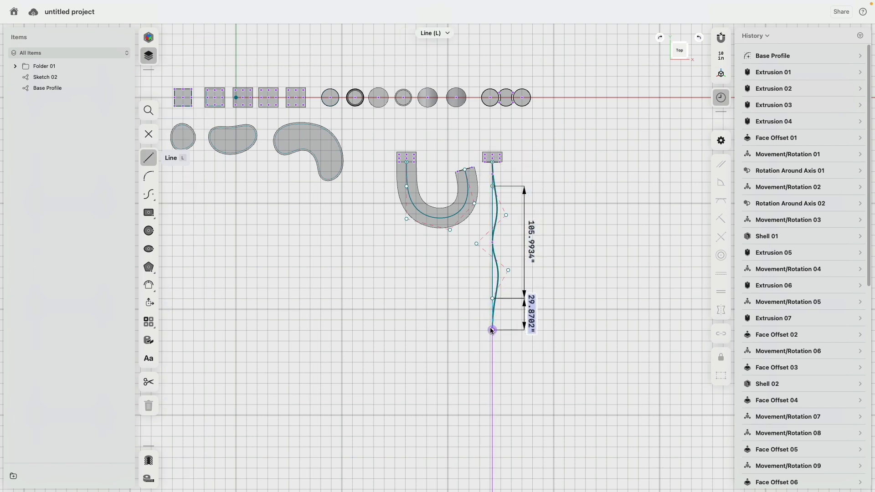
# Apply a Horizontal/Vertical constraint to the connected lines linking the wavy spline's on-axis control points
pyautogui.scroll(5, 488, 332)
pyautogui.click(492, 302)
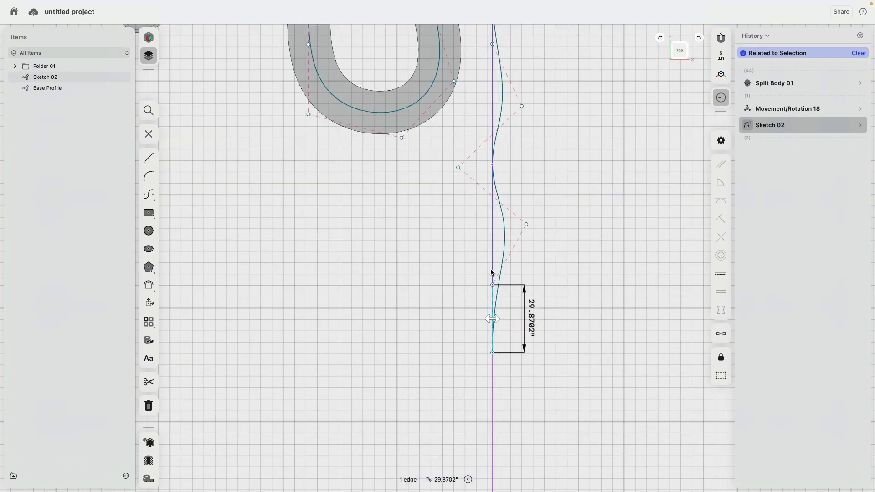
pyautogui.scroll(5, 492, 229)
pyautogui.click(488, 215)
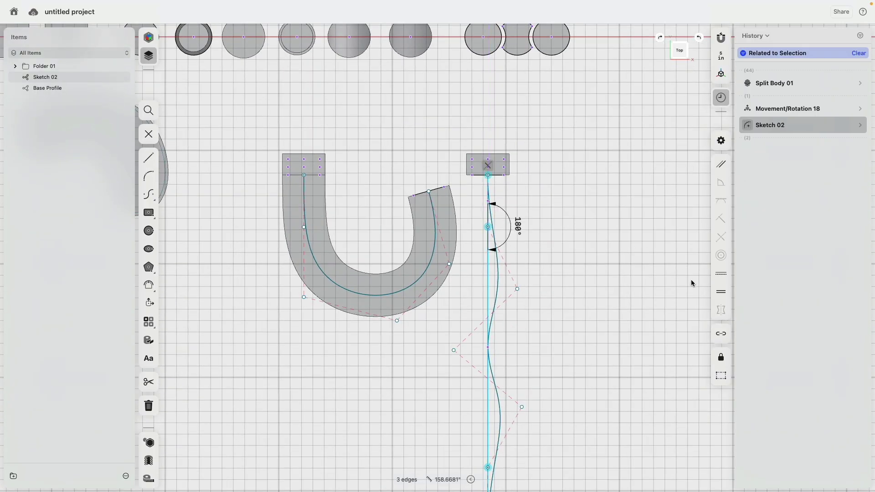
pyautogui.click(720, 275)
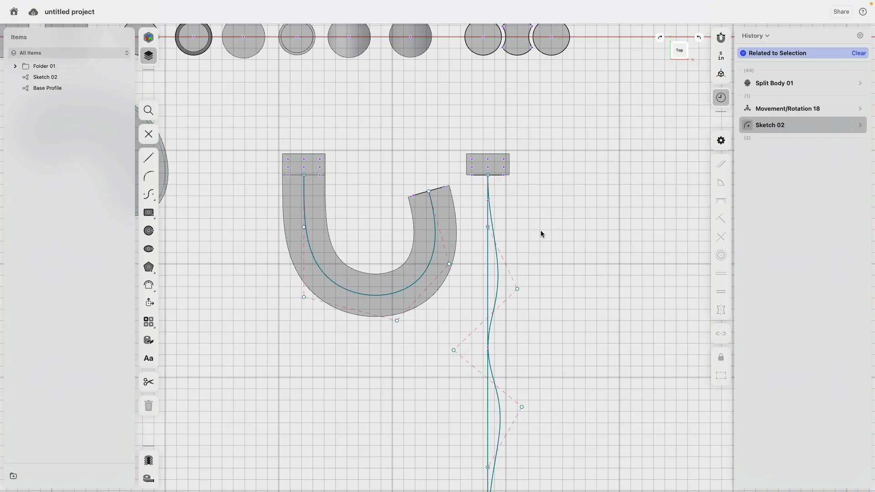
# Exit the sketch and sweep the front face of the copied half block's recessed base along the wavy spline
pyautogui.moveTo(540, 230)
pyautogui.mouseDown(button='right')
pyautogui.moveTo(515, 149)
pyautogui.moveTo(557, 217)
pyautogui.mouseUp(button='right')
pyautogui.scroll(5, 557, 217)
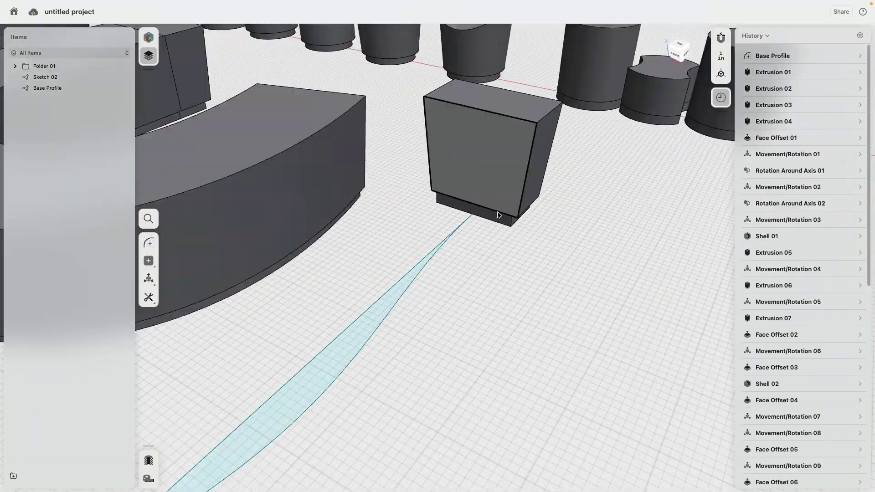
pyautogui.click(498, 215)
pyautogui.scroll(-5, 455, 292)
pyautogui.click(431, 296)
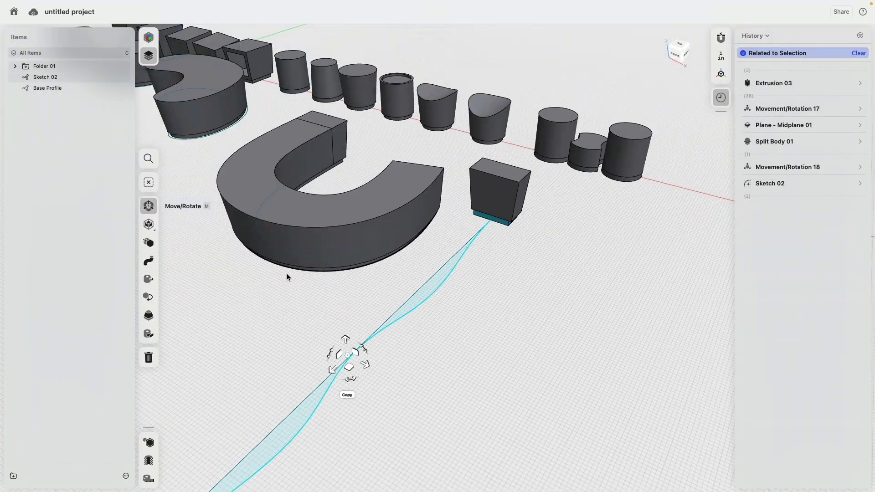
pyautogui.click(149, 256)
# Sweep the copied half block's front face along the same wavy spline
pyautogui.scroll(4, 475, 201)
pyautogui.click(475, 200)
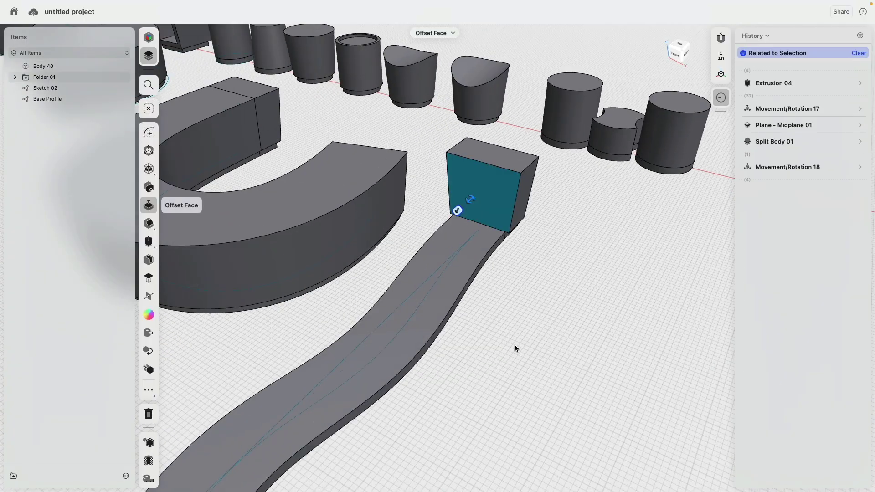
pyautogui.moveTo(515, 347); pyautogui.dragTo(490, 277, button='right')
pyautogui.click(401, 304)
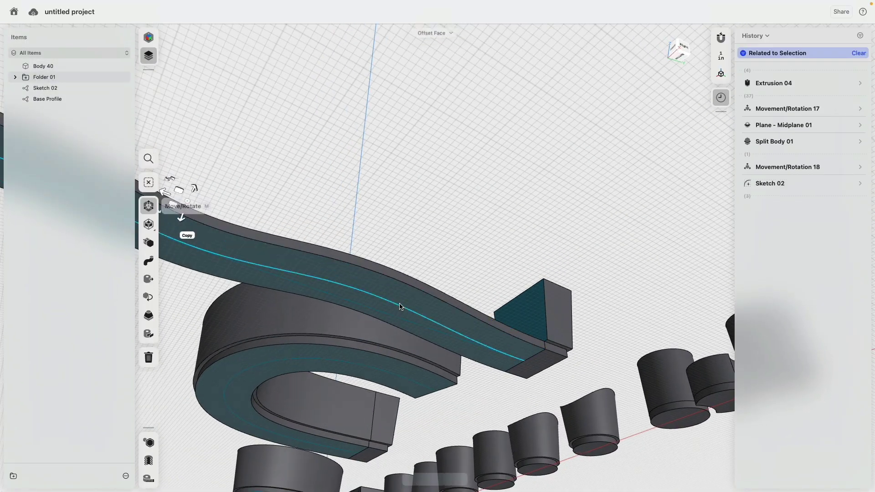
pyautogui.scroll(-5, 365, 185)
pyautogui.click(365, 185)
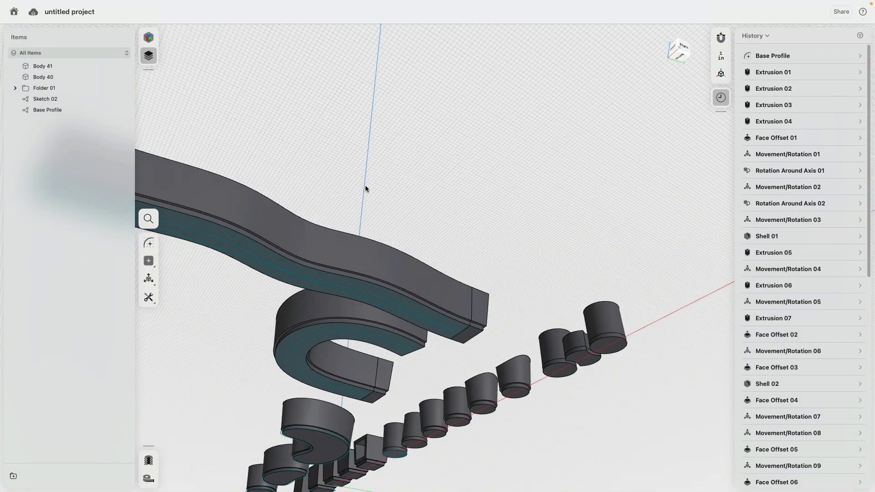
# Reopen Sketch 02 from the top view and move the wavy spline's second, third and fourth control points closer to the half block
pyautogui.moveTo(365, 185); pyautogui.dragTo(632, 109, button='right')
pyautogui.click(682, 56)
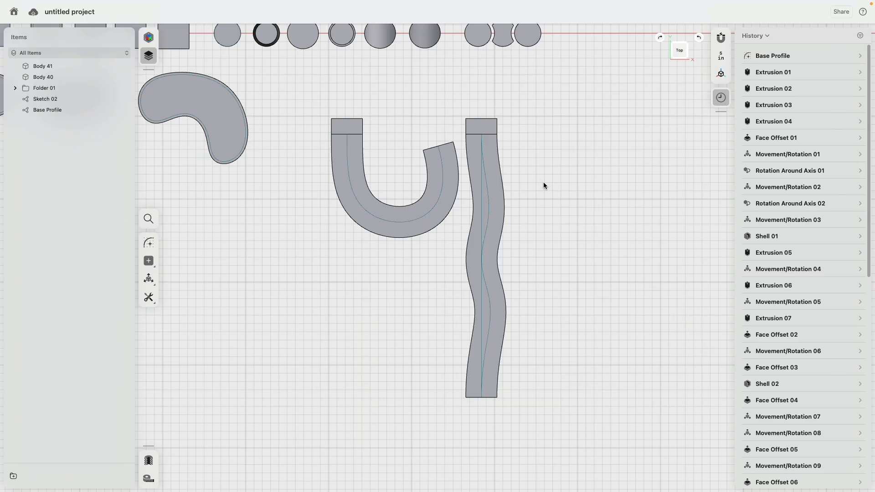
pyautogui.doubleClick(68, 98)
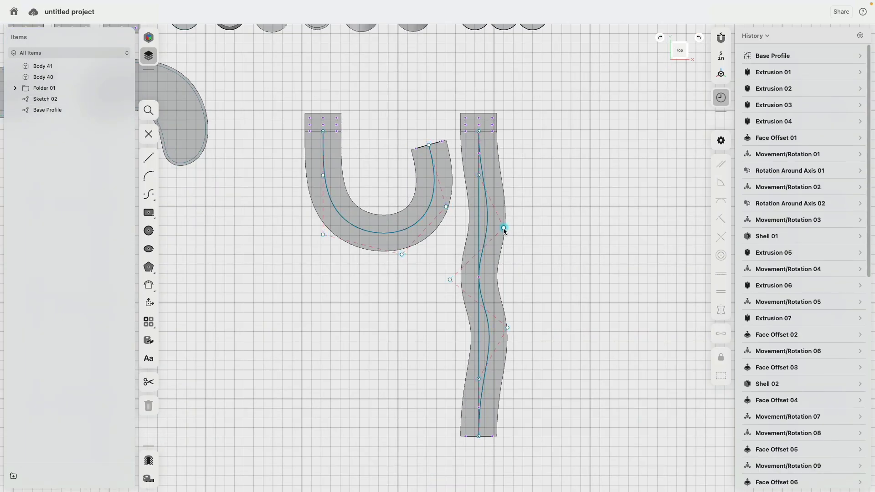
pyautogui.moveTo(503, 227); pyautogui.dragTo(504, 193)
pyautogui.moveTo(450, 280); pyautogui.dragTo(455, 236)
pyautogui.click(479, 171)
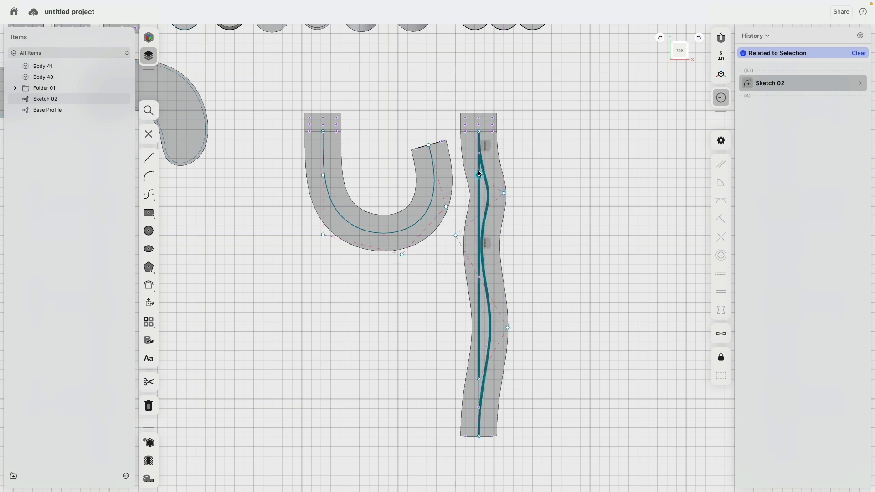
pyautogui.click(479, 166)
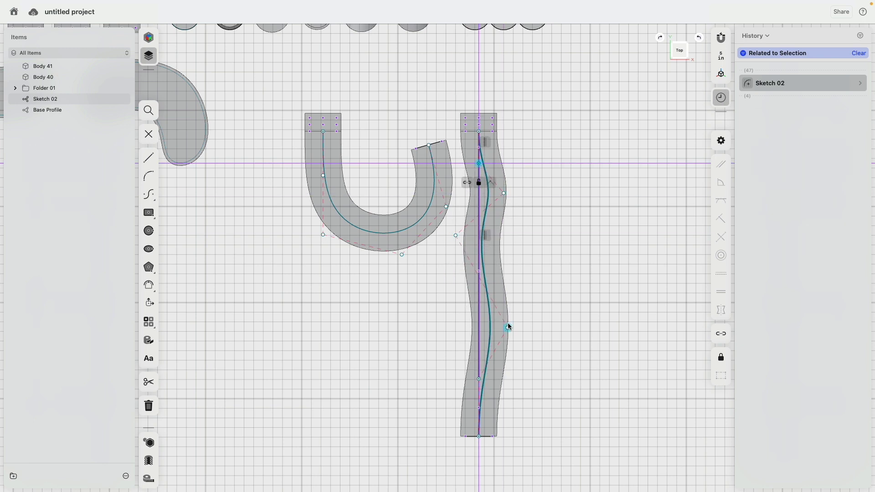
# Shorten the wavy spline by moving its fifth and sixth control points and its free end toward the half block
pyautogui.moveTo(509, 327); pyautogui.dragTo(504, 279)
pyautogui.click(479, 379)
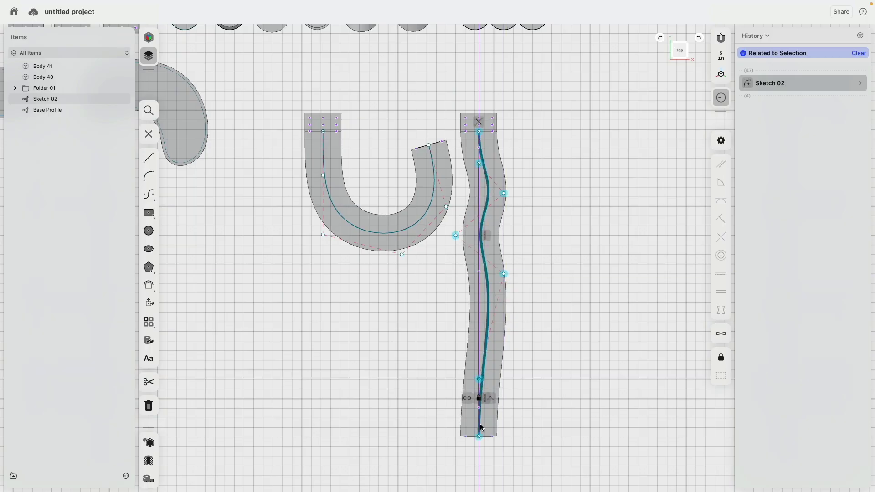
pyautogui.click(479, 437)
pyautogui.moveTo(480, 423); pyautogui.dragTo(480, 338)
pyautogui.click(526, 263)
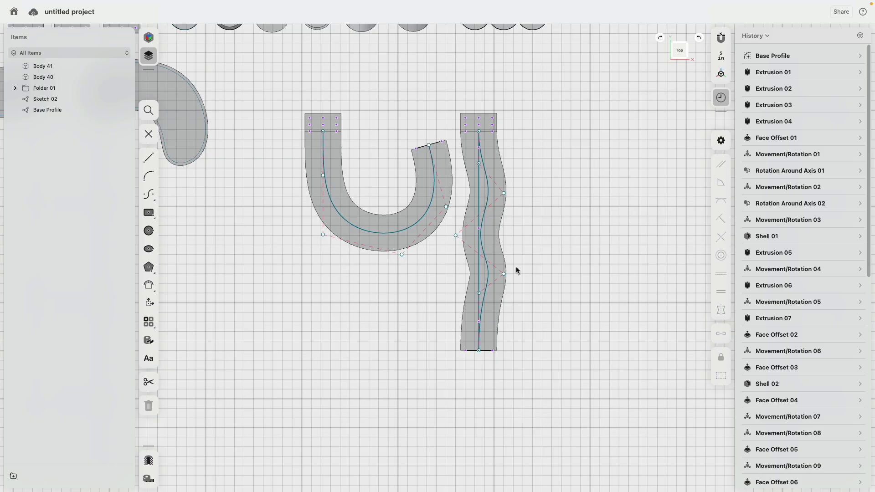
# Pull the wavy spline's third and fifth control points inward to soften its waves, and exit the sketch
pyautogui.scroll(-2, 512, 267)
pyautogui.scroll(4, 512, 267)
pyautogui.moveTo(505, 280); pyautogui.dragTo(492, 260)
pyautogui.moveTo(505, 177); pyautogui.dragTo(496, 177)
pyautogui.click(586, 174)
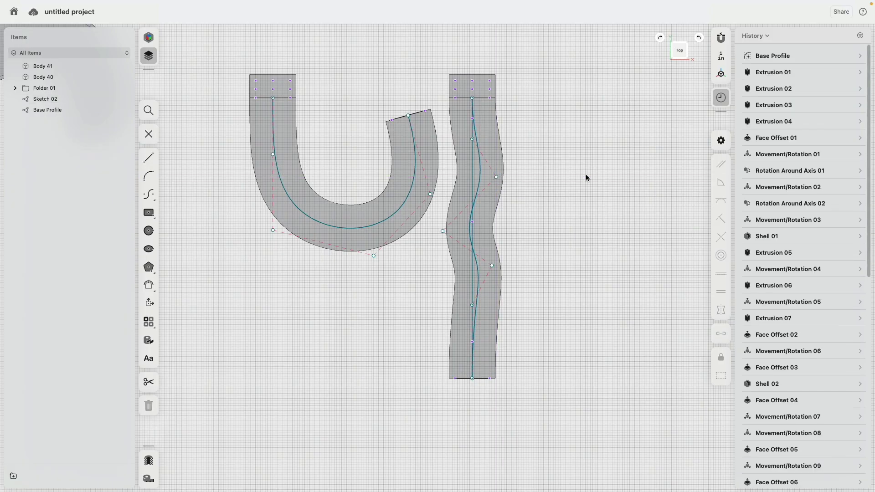
pyautogui.scroll(1, 551, 277)
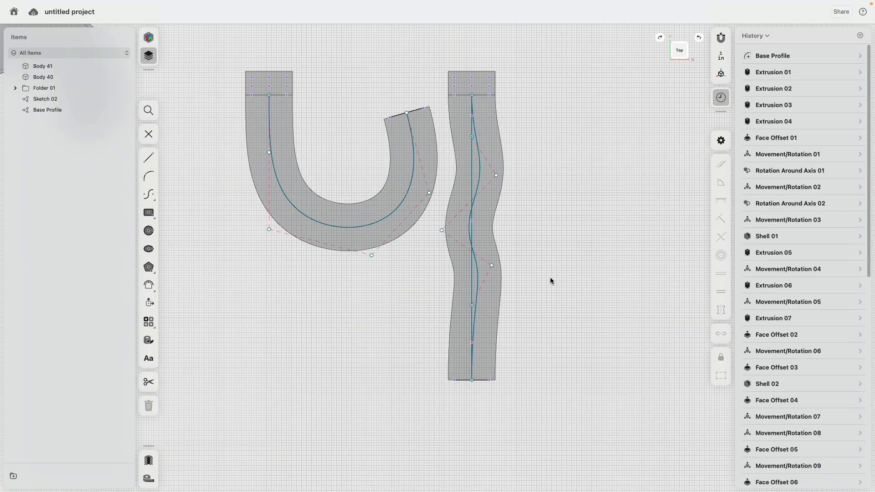
pyautogui.scroll(-3, 821, 288)
pyautogui.scroll(-4, 820, 285)
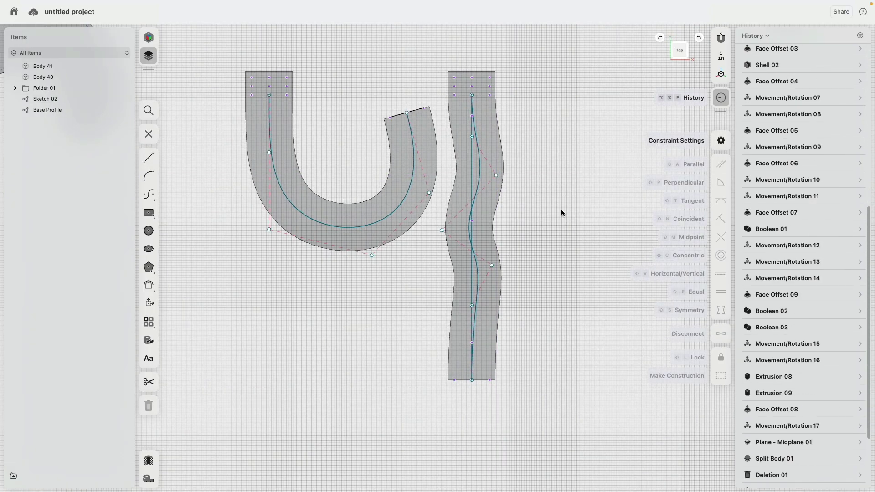
pyautogui.moveTo(565, 90); pyautogui.dragTo(581, 234, button='middle')
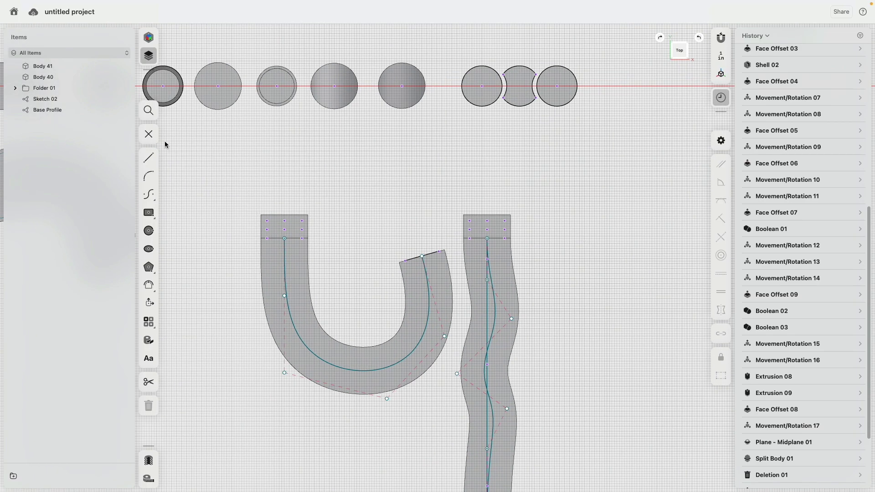
pyautogui.click(148, 134)
# Insert a history breakpoint directly after Movement/Rotation 18
pyautogui.scroll(-3, 428, 262)
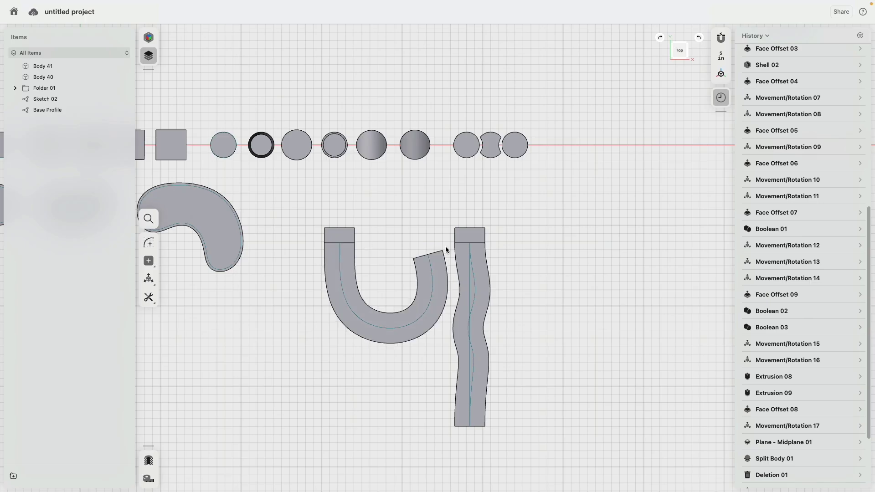
pyautogui.scroll(-3, 803, 371)
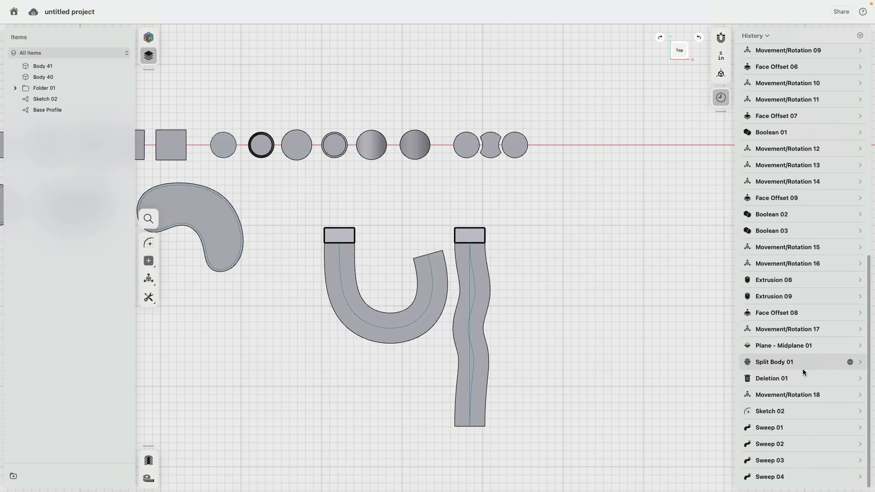
pyautogui.click(794, 395)
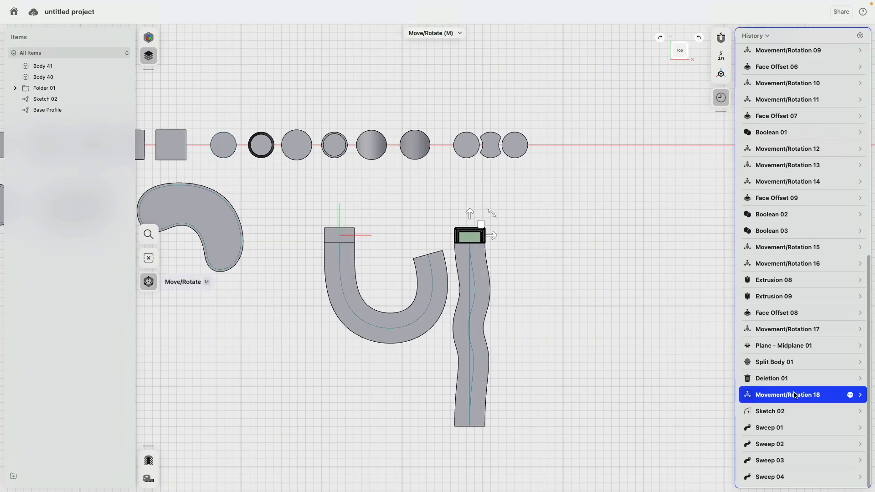
pyautogui.rightClick(775, 400)
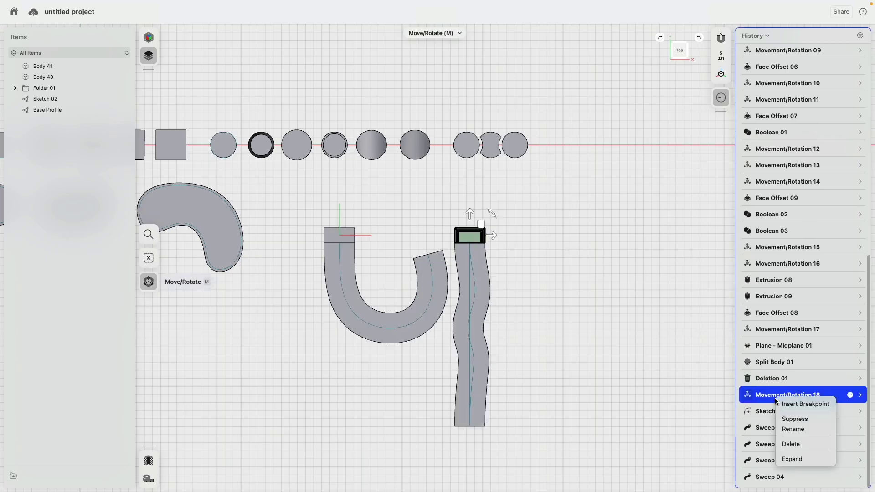
pyautogui.click(804, 404)
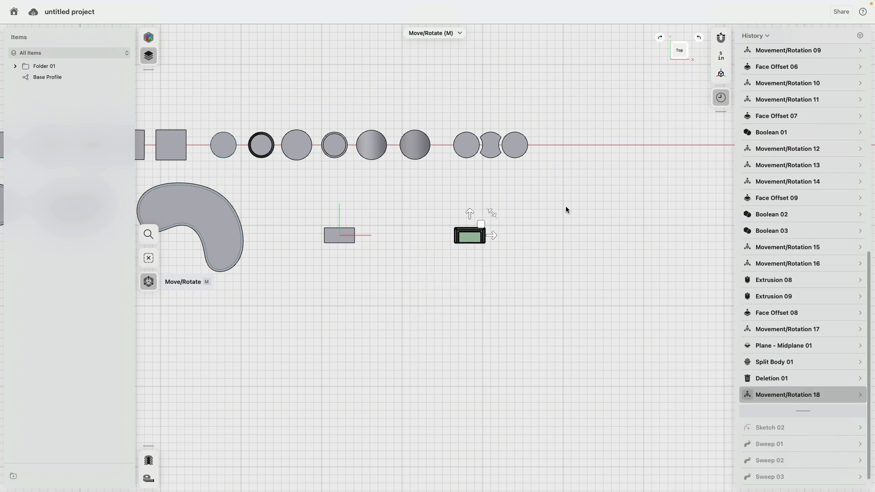
# Copy the wavy bench's half block with its base along the X axis into the open area beyond it, and remove the breakpoint
pyautogui.moveTo(417, 197); pyautogui.dragTo(561, 302)
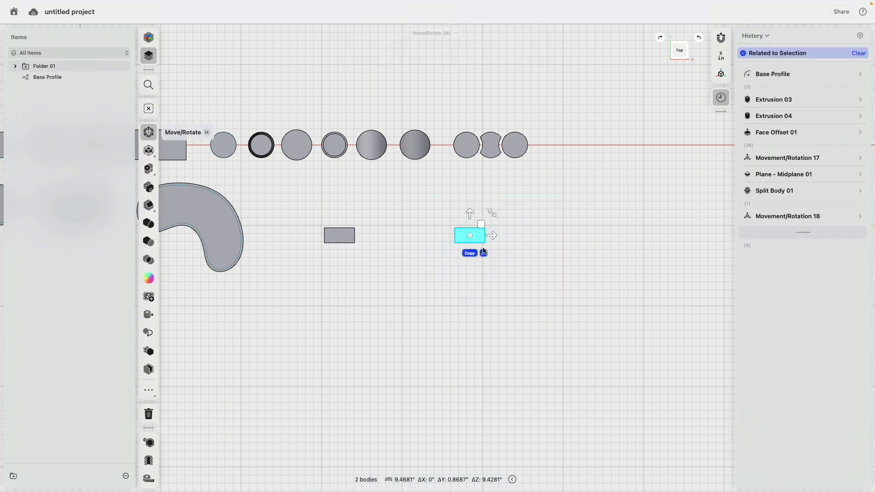
pyautogui.moveTo(494, 238); pyautogui.dragTo(621, 237)
pyautogui.click(625, 305)
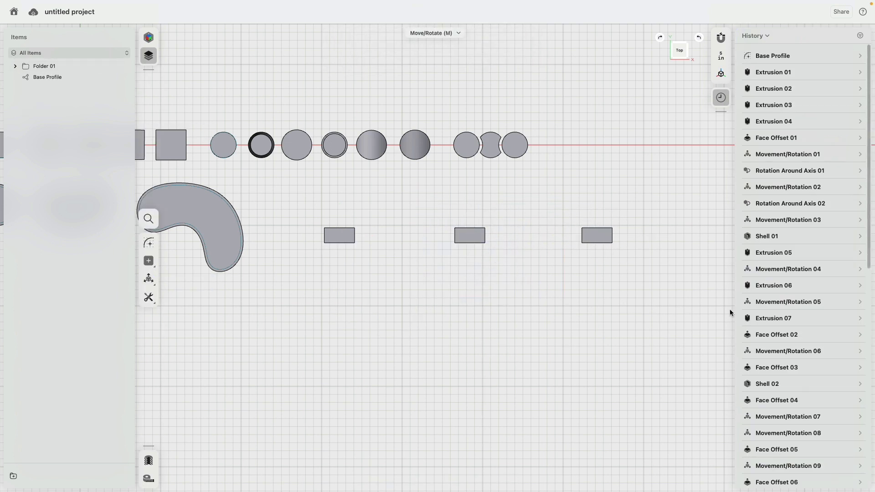
pyautogui.scroll(-6, 818, 436)
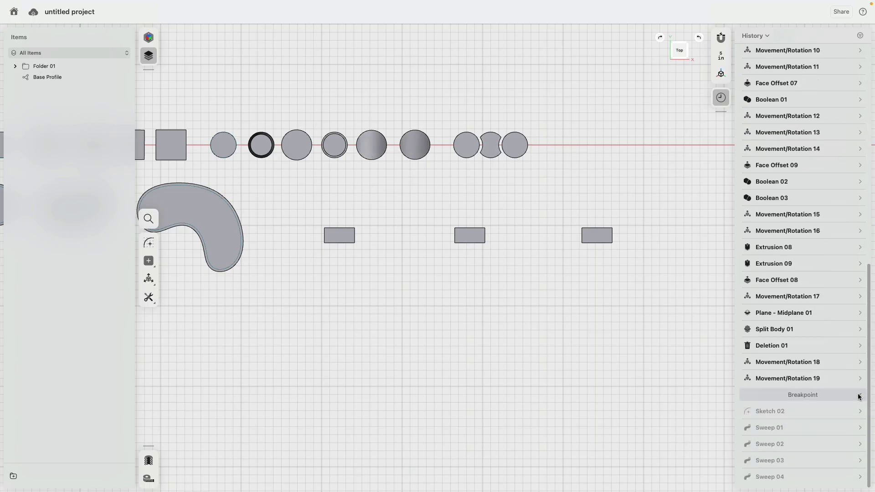
pyautogui.click(860, 396)
# Start a sketch on the new half block's front face and draw an 18" vertical line from its bottom midpoint to its top midpoint
pyautogui.moveTo(623, 336); pyautogui.dragTo(614, 232, button='right')
pyautogui.scroll(5, 609, 260)
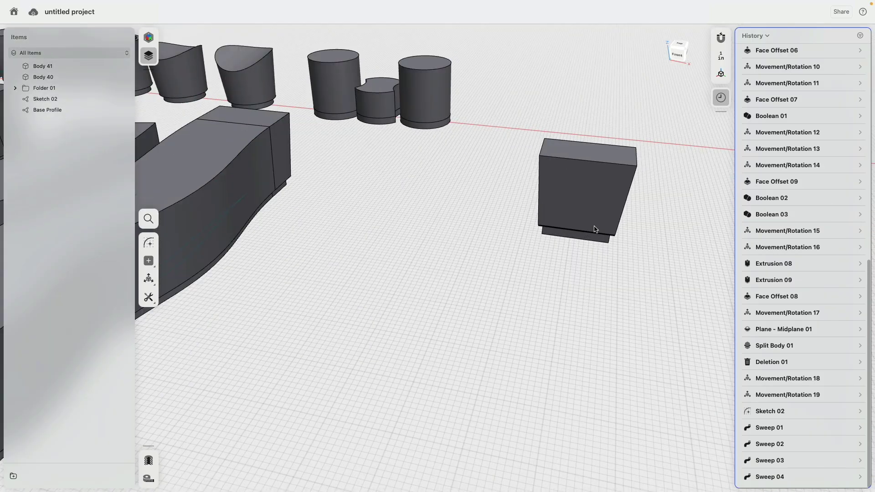
pyautogui.click(594, 225)
pyautogui.scroll(-4, 522, 331)
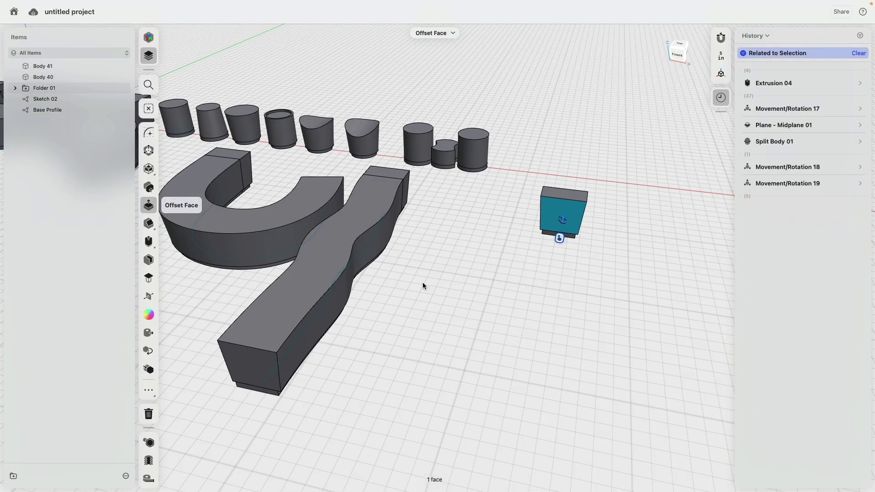
pyautogui.click(148, 132)
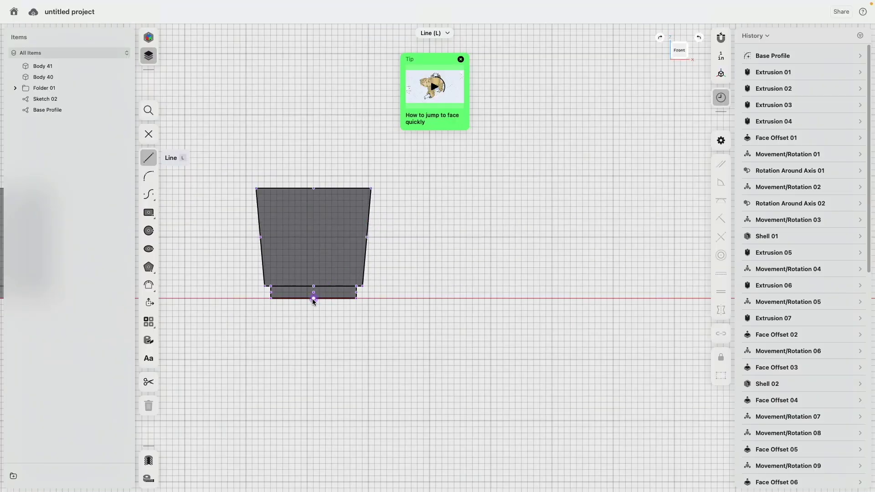
pyautogui.click(313, 299)
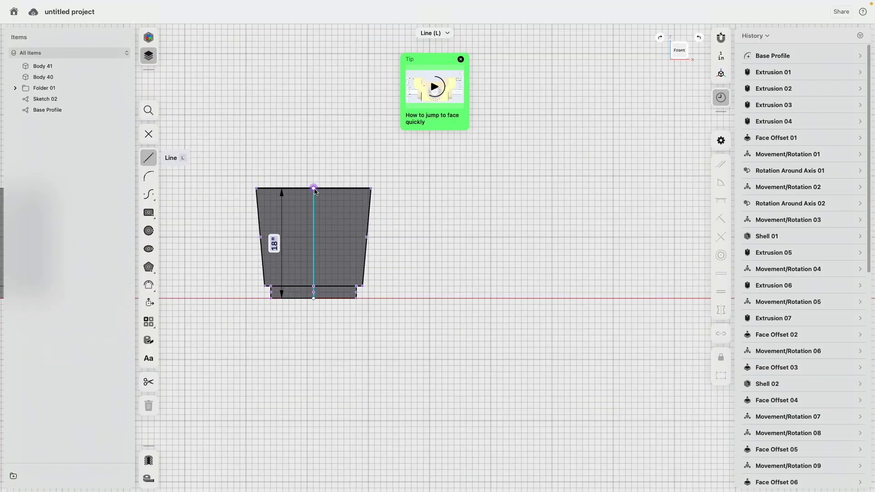
pyautogui.click(314, 188)
pyautogui.press('Escape')
# Draw a horizontal line about 30" long outward from the centre line and a 13" vertical line up from its end
pyautogui.click(314, 243)
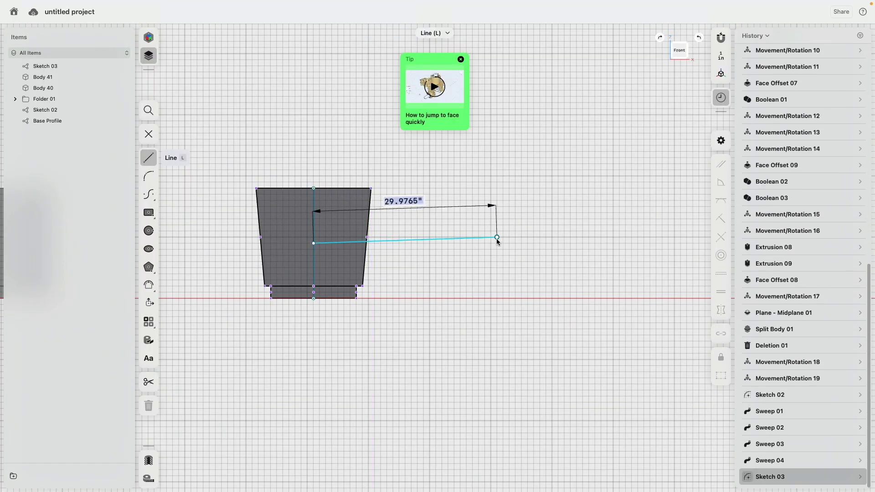
pyautogui.click(497, 243)
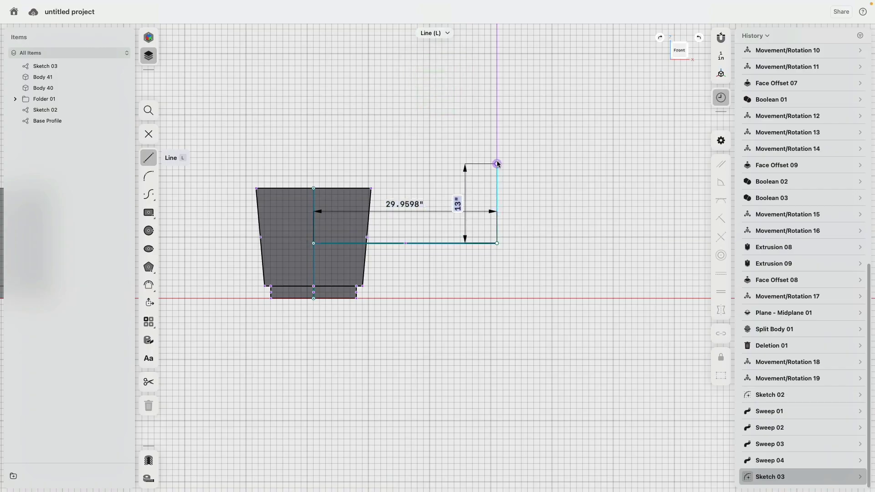
pyautogui.click(498, 164)
pyautogui.press('Escape')
# Apply horizontal/vertical constraints to the three sketch lines and turn them into construction lines
pyautogui.doubleClick(497, 190)
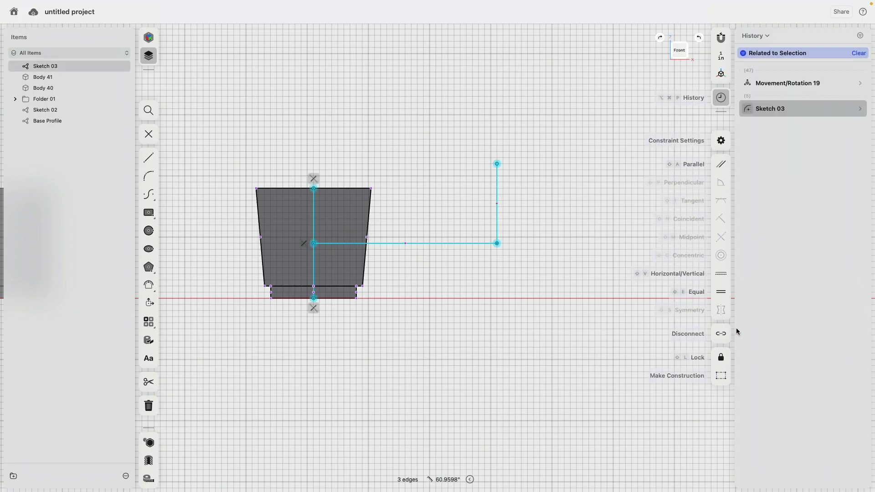
pyautogui.click(722, 275)
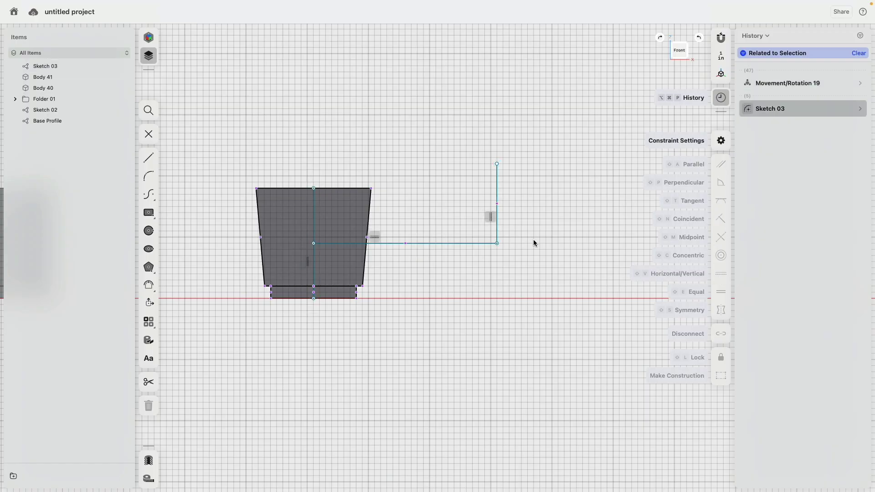
pyautogui.scroll(-3, 511, 219)
pyautogui.doubleClick(474, 243)
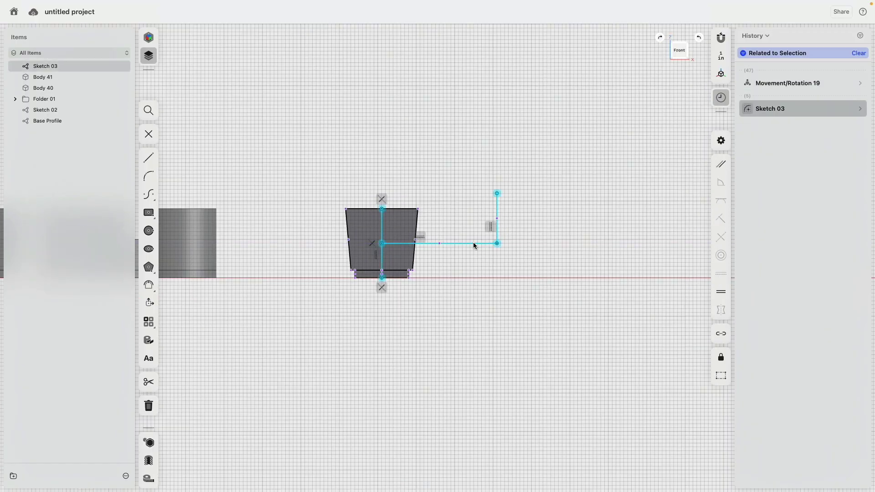
pyautogui.click(721, 376)
pyautogui.click(569, 178)
# Revolve the half block's upper and base front faces together by -180° about the outer vertical construction line
pyautogui.moveTo(568, 178)
pyautogui.mouseDown(button='right')
pyautogui.moveTo(541, 209)
pyautogui.moveTo(529, 250)
pyautogui.mouseUp(button='right')
pyautogui.doubleClick(409, 212)
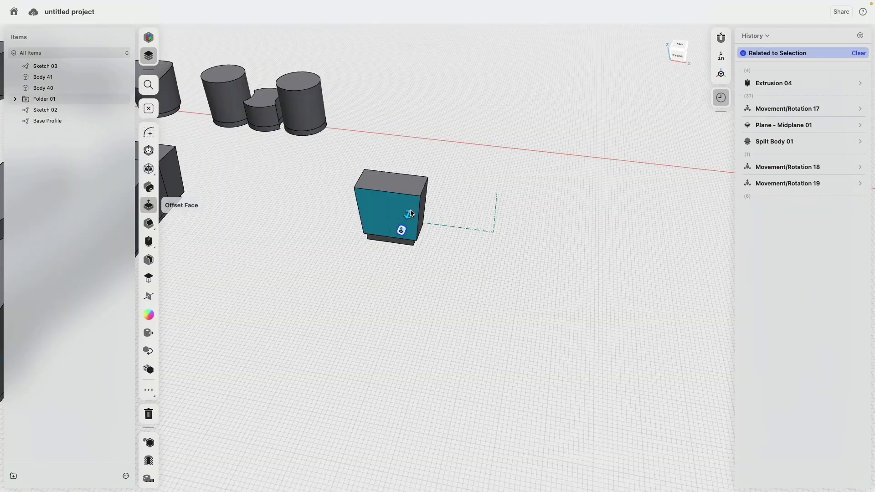
pyautogui.scroll(5, 410, 211)
pyautogui.click(393, 268)
pyautogui.scroll(-3, 592, 250)
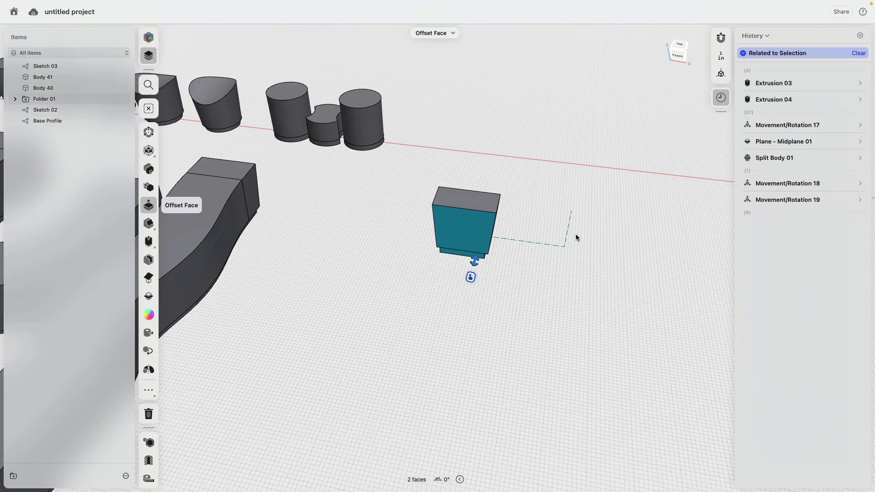
pyautogui.click(568, 233)
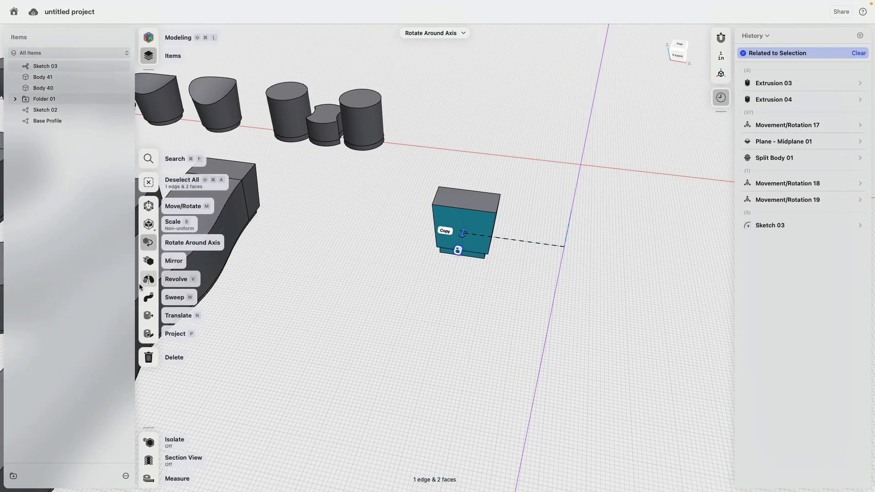
pyautogui.click(149, 242)
pyautogui.moveTo(457, 271); pyautogui.dragTo(671, 288)
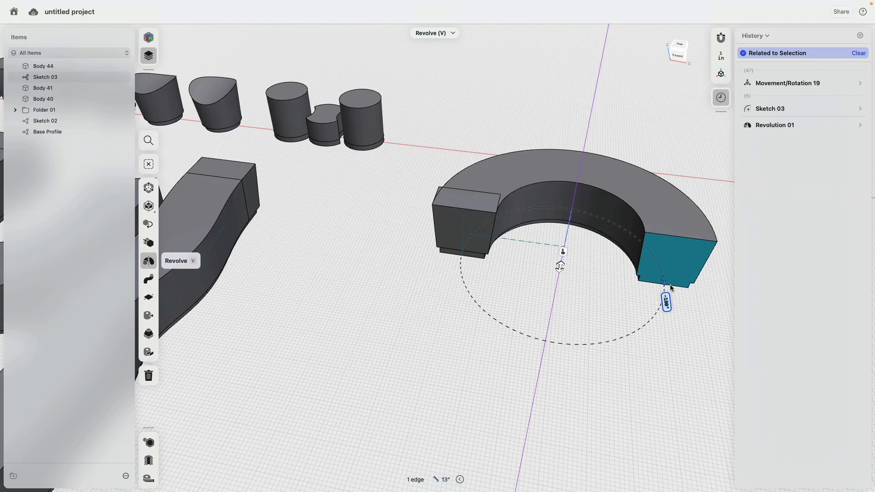
pyautogui.click(650, 395)
pyautogui.moveTo(647, 356); pyautogui.dragTo(550, 340, button='middle')
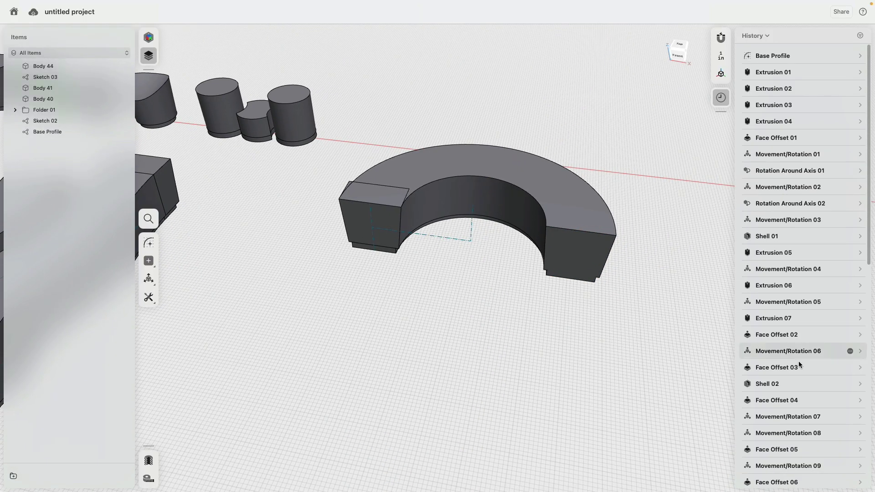
# Edit the profile of Revolution 01 to remove the upper face, keeping only the base face
pyautogui.scroll(-4, 826, 391)
pyautogui.scroll(-10, 827, 395)
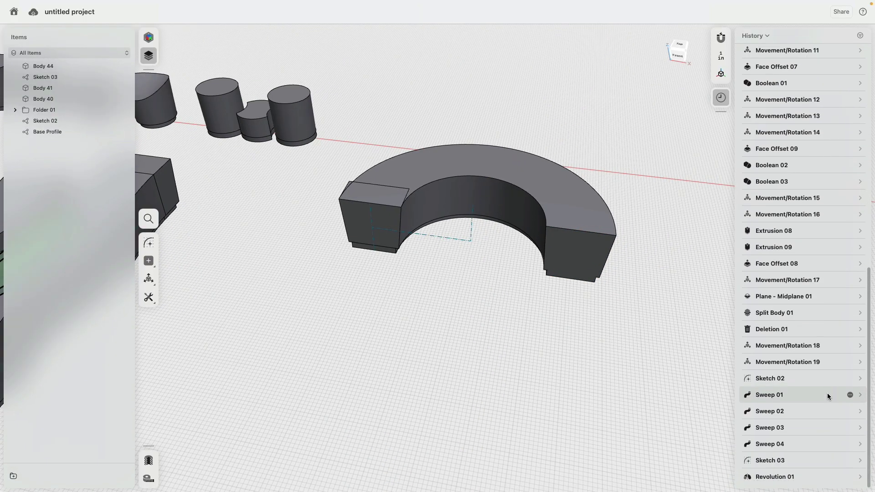
pyautogui.click(860, 477)
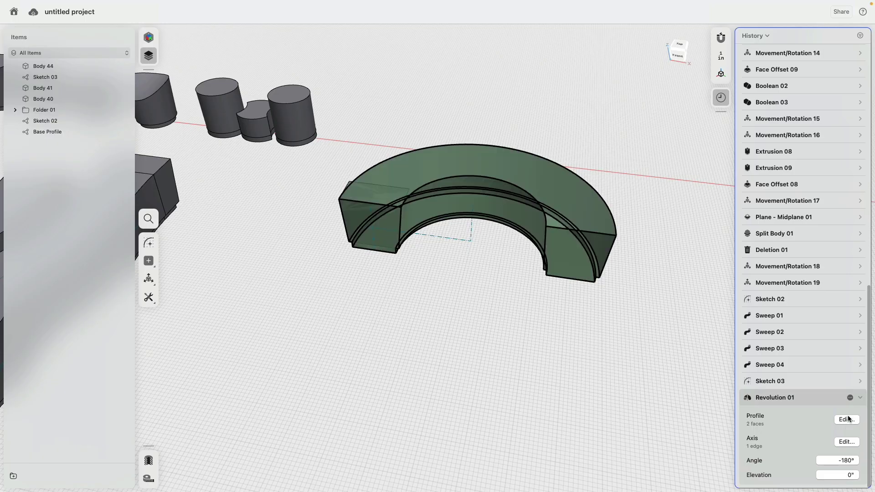
pyautogui.click(848, 420)
pyautogui.scroll(3, 390, 262)
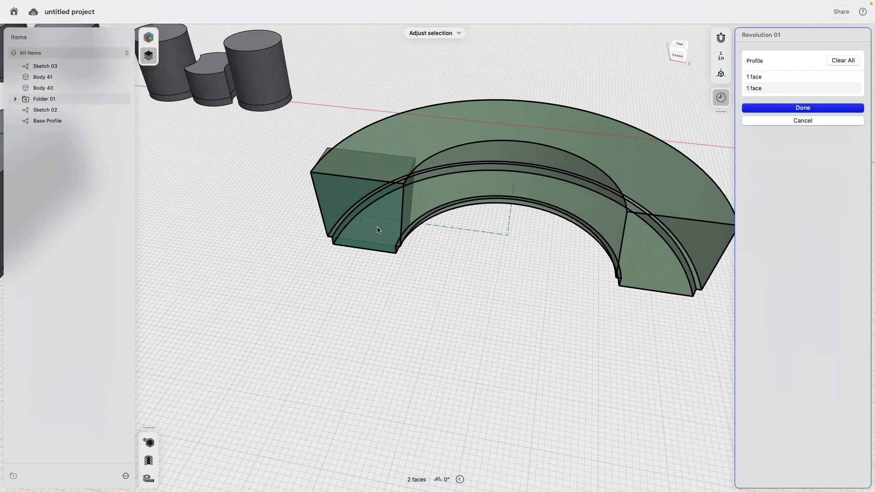
pyautogui.click(378, 230)
pyautogui.click(802, 96)
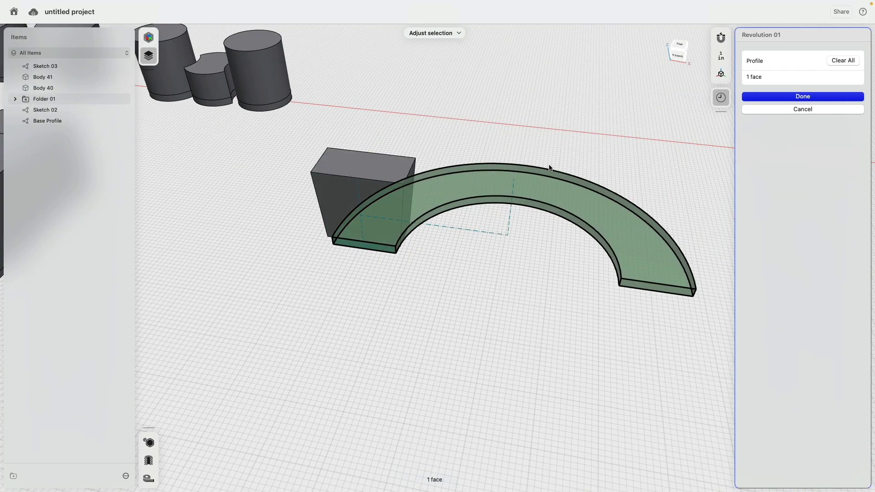
# Revolve the half block's upper front face half a turn about the same vertical construction line, matching the base
pyautogui.click(389, 201)
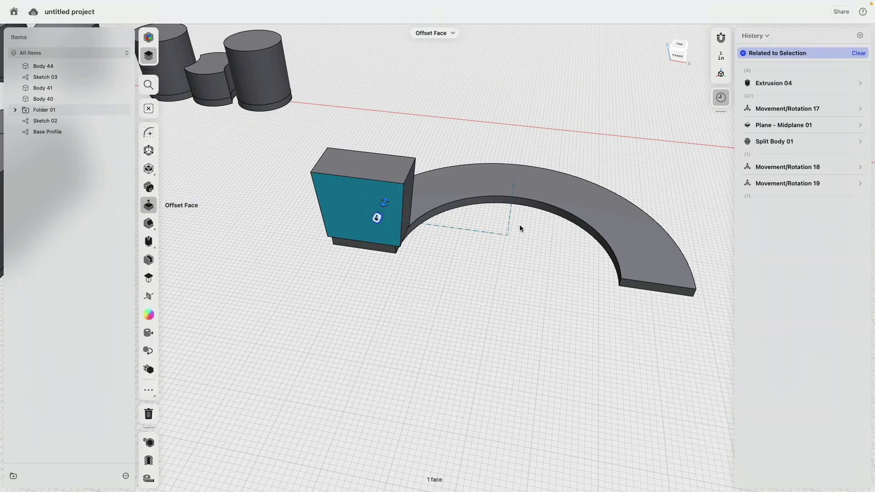
pyautogui.click(509, 220)
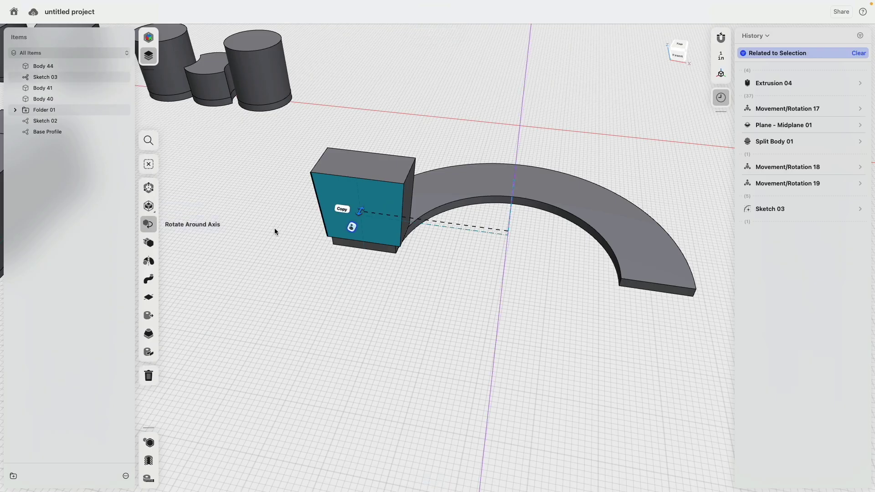
pyautogui.click(150, 263)
pyautogui.moveTo(658, 139); pyautogui.dragTo(701, 260)
pyautogui.click(644, 366)
pyautogui.scroll(-3, 522, 341)
pyautogui.moveTo(522, 342); pyautogui.dragTo(461, 312, button='middle')
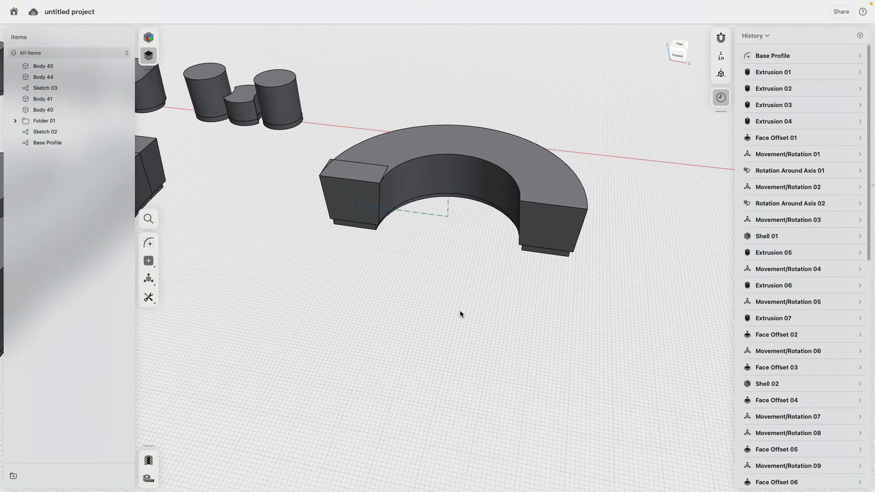
# Revolve the curved bench's upper end face a further -60° about the vertical construction line
pyautogui.click(551, 230)
pyautogui.click(449, 209)
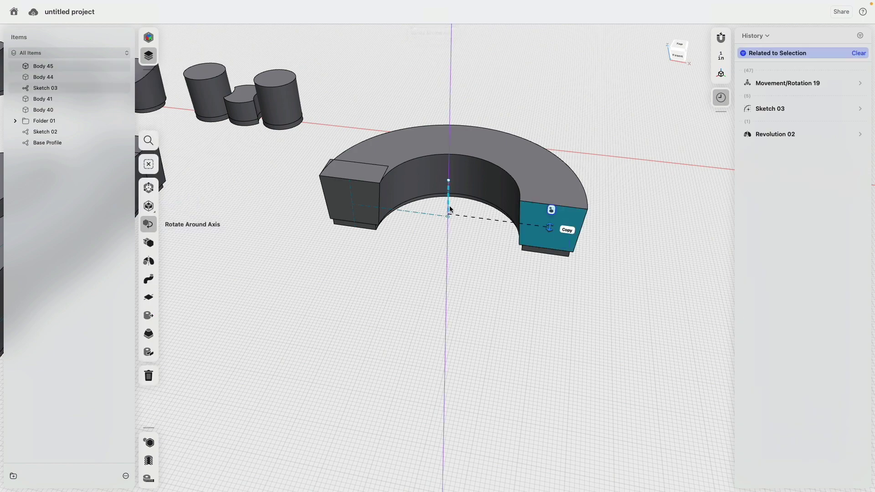
pyautogui.click(149, 260)
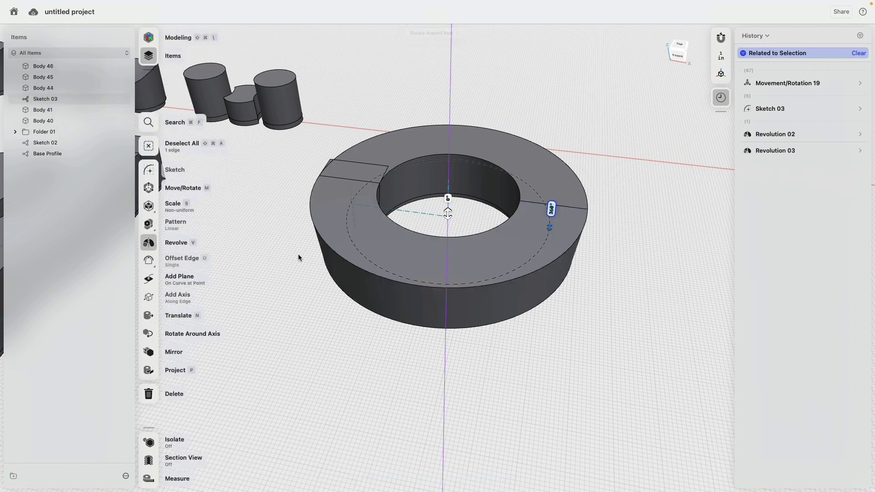
pyautogui.moveTo(553, 209); pyautogui.dragTo(484, 281)
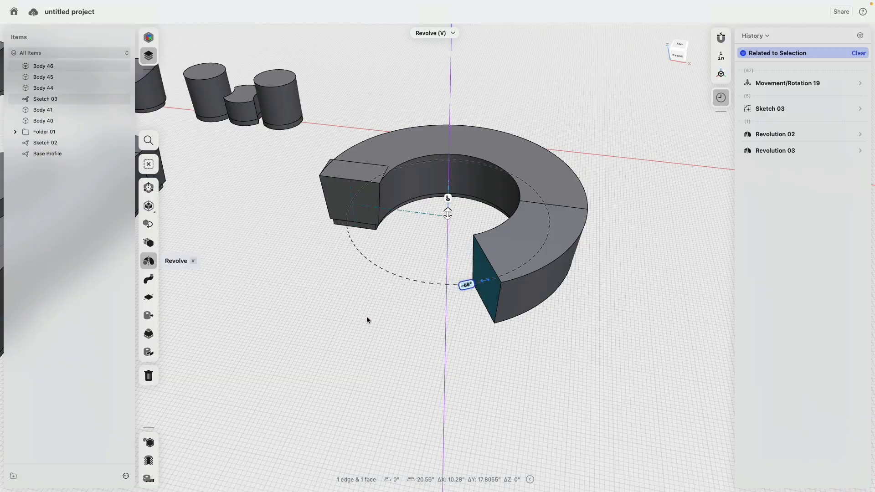
pyautogui.click(366, 316)
# Revolve the curved bench's base end face -60° about the vertical construction line, matching the upper part
pyautogui.scroll(-10, 537, 298)
pyautogui.click(510, 390)
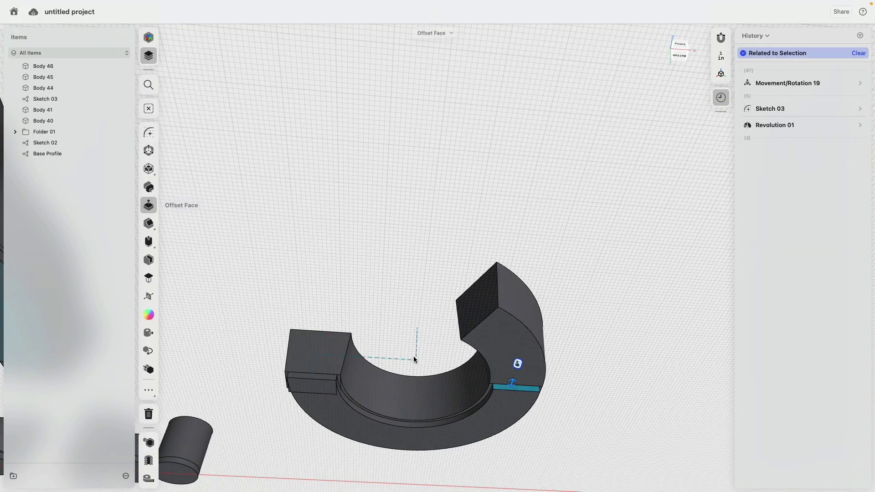
pyautogui.click(416, 343)
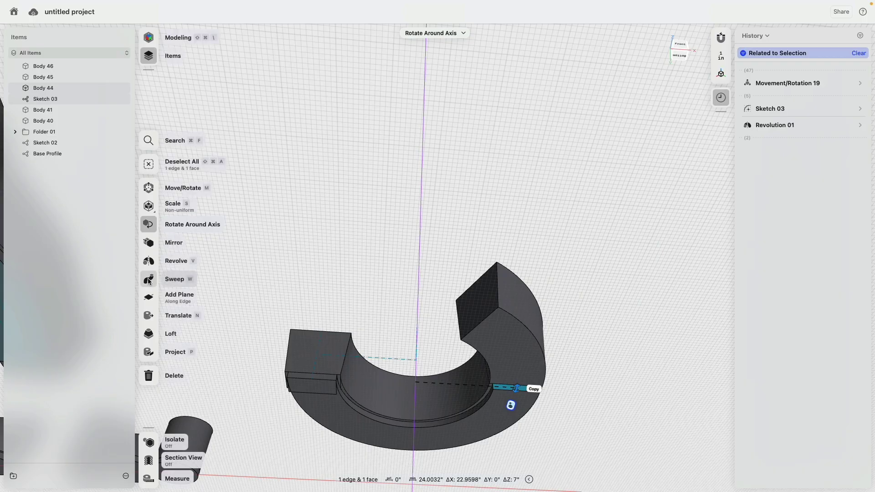
pyautogui.click(149, 262)
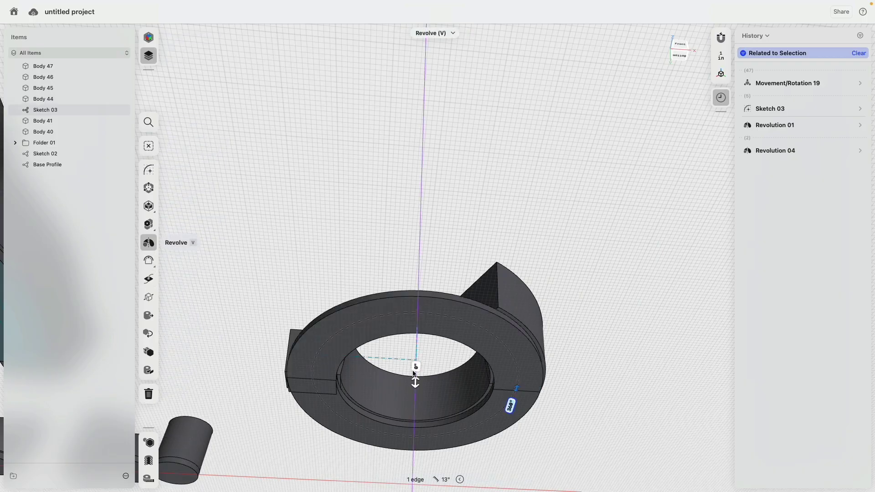
pyautogui.moveTo(517, 390); pyautogui.dragTo(493, 320)
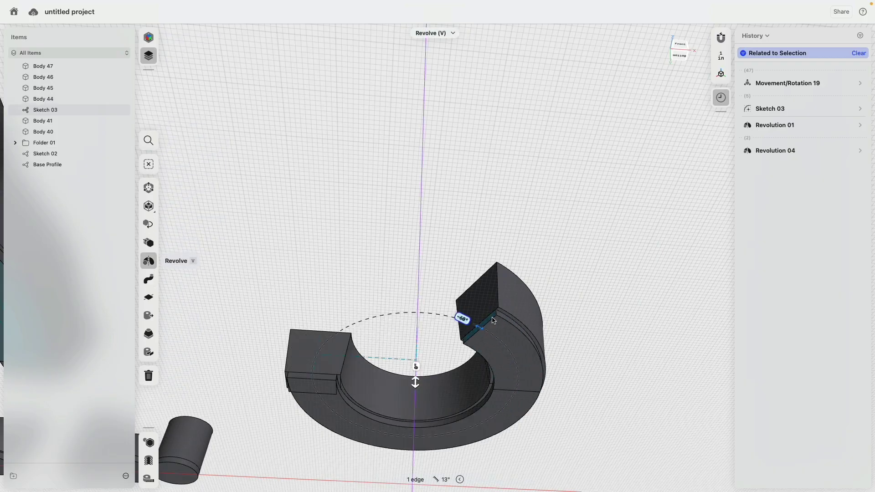
pyautogui.click(512, 195)
pyautogui.moveTo(512, 195); pyautogui.dragTo(494, 286, button='right')
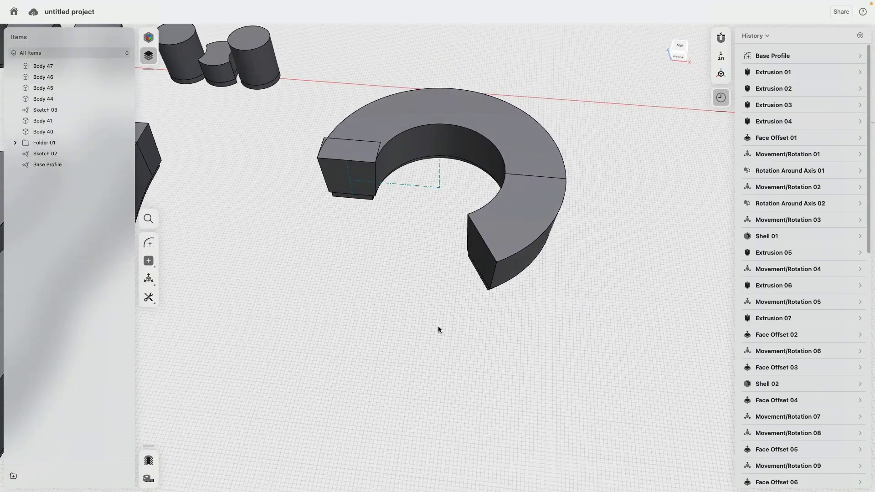
# Copy the 60° bench segment's upper and base bodies together, rotating the copy 80° about the curved bench's centre
pyautogui.scroll(-5, 397, 312)
pyautogui.moveTo(397, 313); pyautogui.dragTo(496, 295, button='middle')
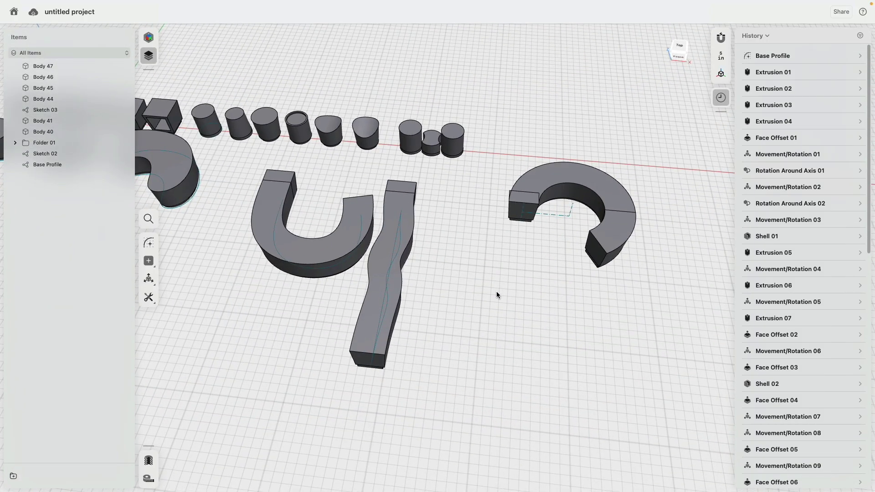
pyautogui.scroll(3, 677, 239)
pyautogui.click(579, 255)
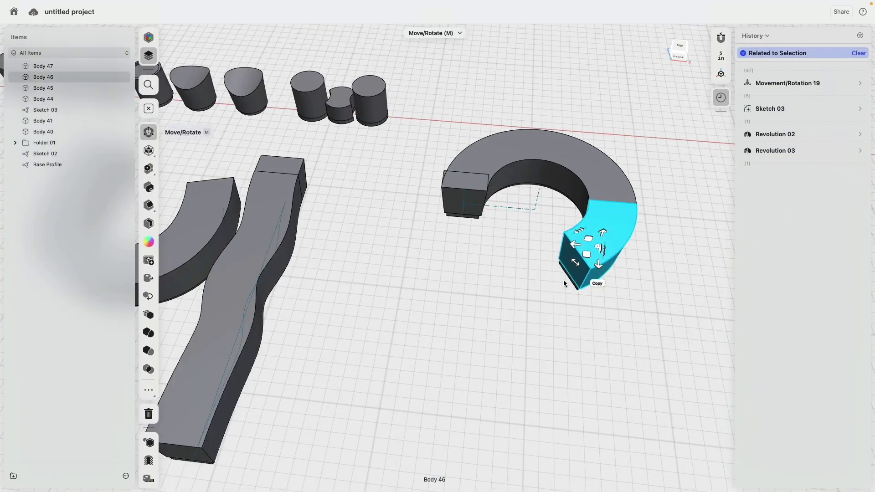
pyautogui.click(570, 279)
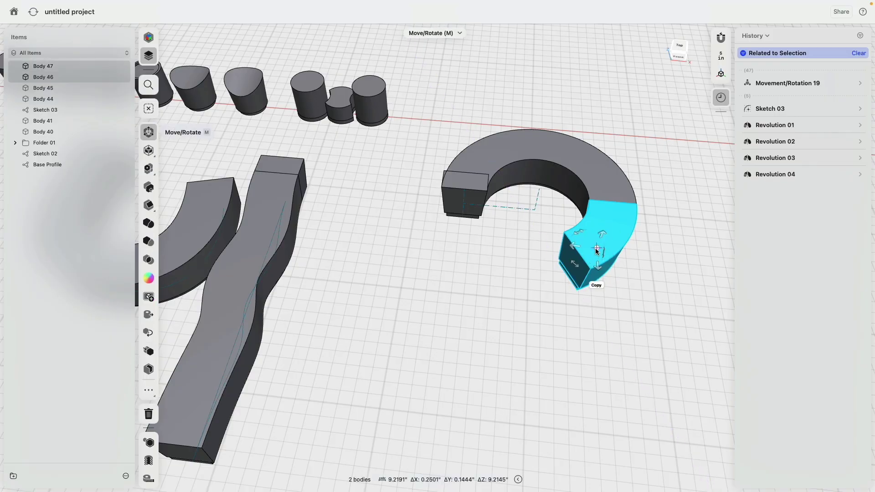
pyautogui.moveTo(597, 250); pyautogui.dragTo(457, 173)
pyautogui.click(536, 247)
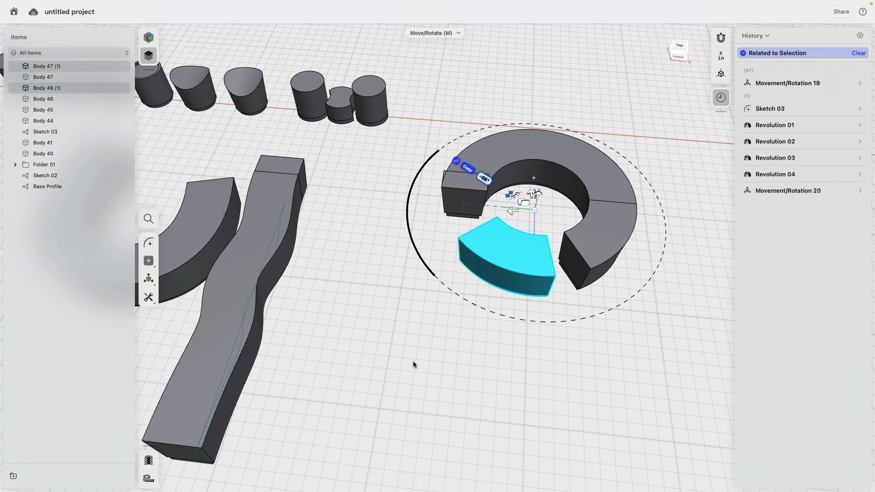
pyautogui.click(413, 360)
# Move Sketch 03's vertical construction line slightly toward the half block to tighten the curved bench's radius
pyautogui.click(538, 203)
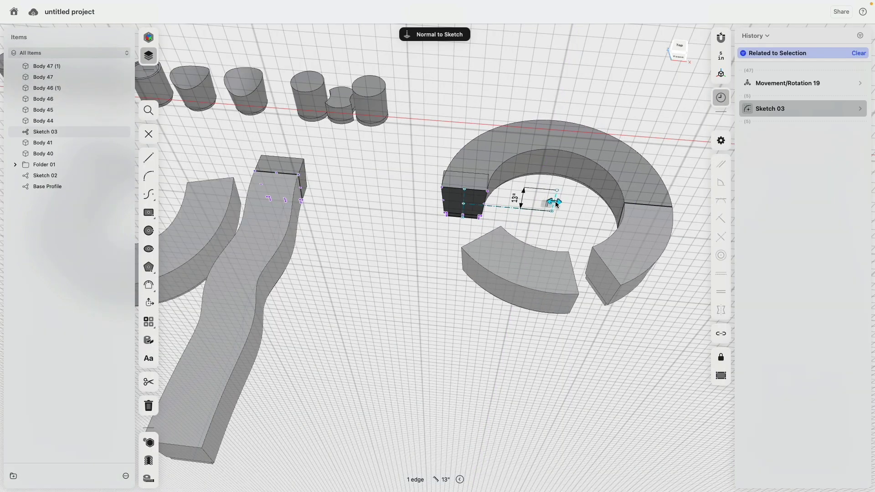
pyautogui.moveTo(554, 202)
pyautogui.mouseDown()
pyautogui.moveTo(529, 200)
pyautogui.moveTo(537, 209)
pyautogui.mouseUp()
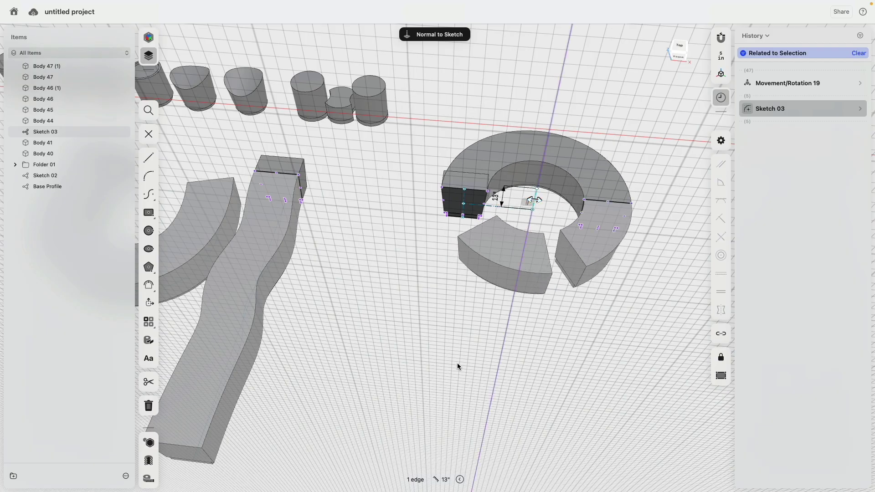
pyautogui.click(457, 365)
# Remove the leftover half blocks, both upper and base bodies, from the starts of the U-shaped, wavy and curved benches
pyautogui.scroll(-5, 428, 366)
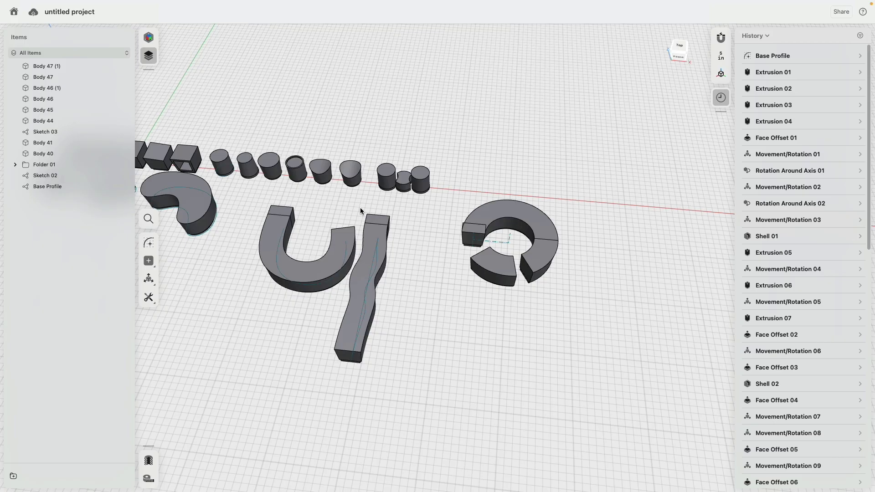
pyautogui.click(299, 216)
pyautogui.press('m')
pyautogui.moveTo(298, 216); pyautogui.dragTo(409, 217, button='right')
pyautogui.scroll(10, 293, 225)
pyautogui.click(333, 220)
pyautogui.click(310, 275)
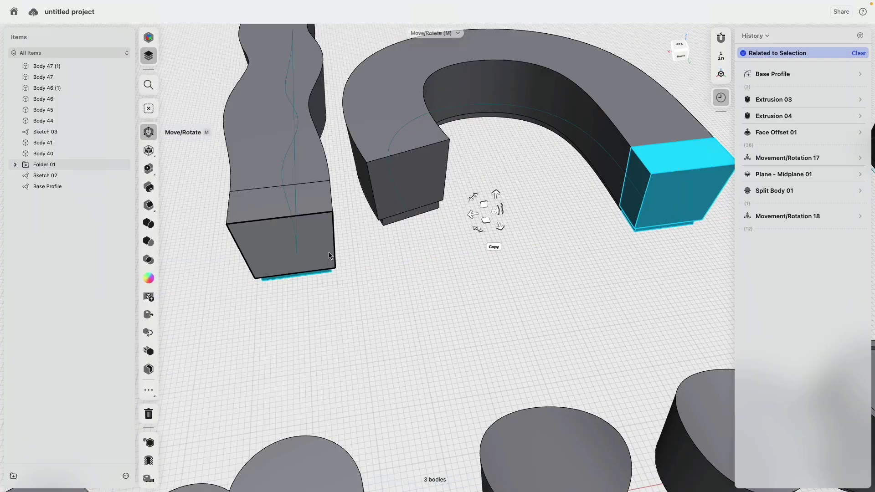
pyautogui.scroll(-5, 362, 283)
pyautogui.moveTo(473, 272); pyautogui.dragTo(416, 243, button='right')
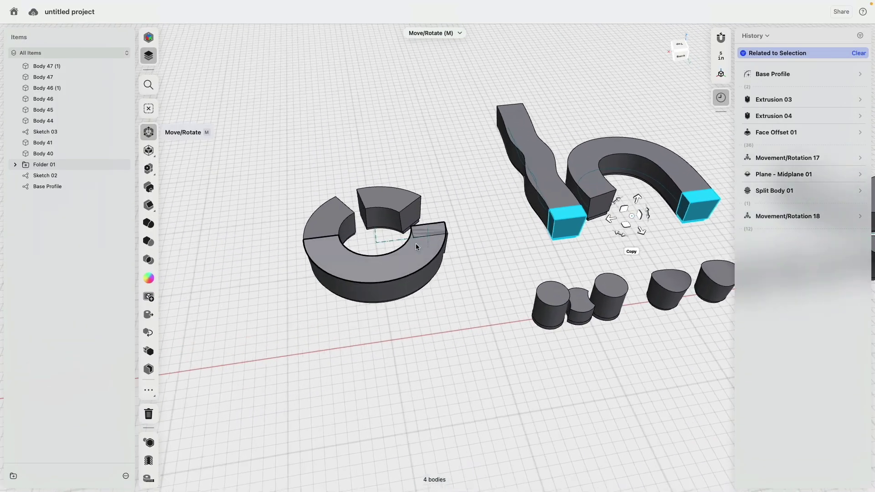
pyautogui.scroll(10, 416, 243)
pyautogui.moveTo(484, 208); pyautogui.dragTo(485, 213, button='right')
pyautogui.scroll(5, 512, 297)
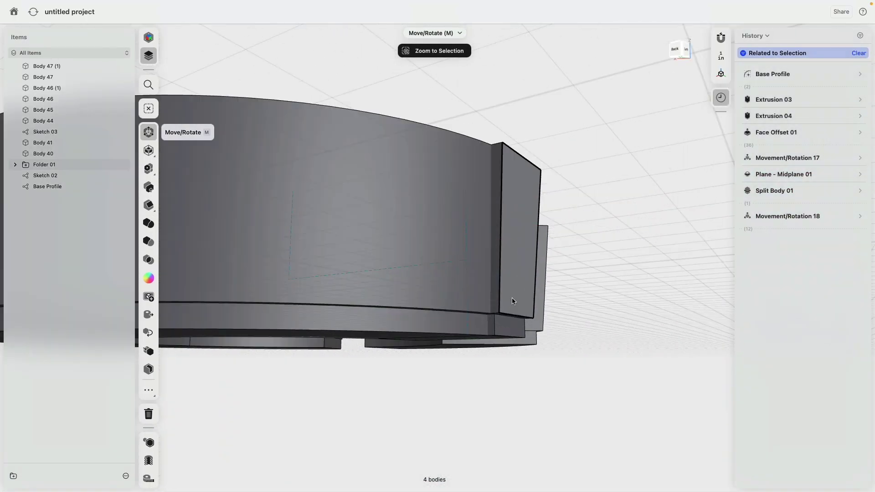
pyautogui.click(511, 301)
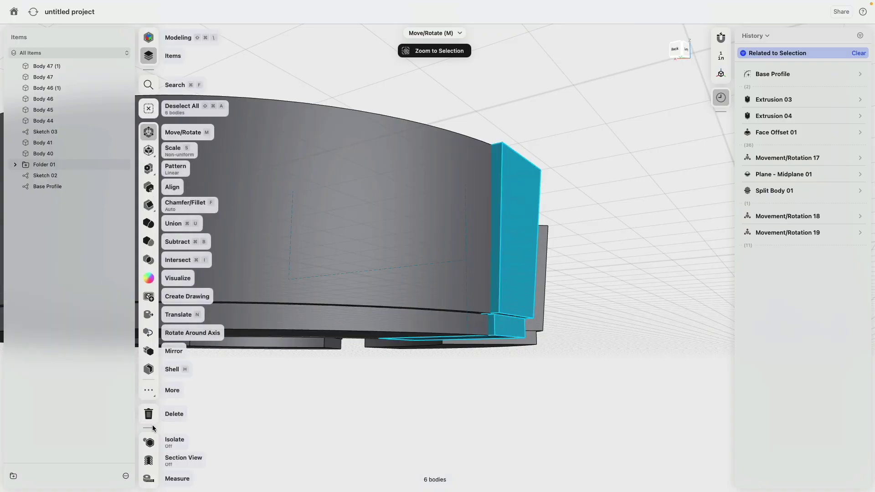
pyautogui.click(254, 392)
pyautogui.scroll(-10, 492, 275)
pyautogui.moveTo(492, 274); pyautogui.dragTo(397, 322, button='right')
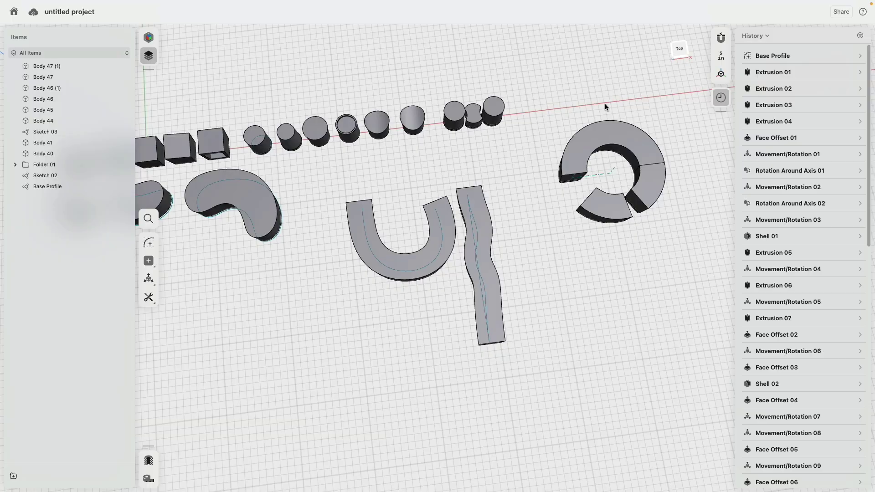
# View the collection from the top and group the loose sketches Sketch 03, Sketch 02 and Base Profile in a new folder
pyautogui.click(680, 49)
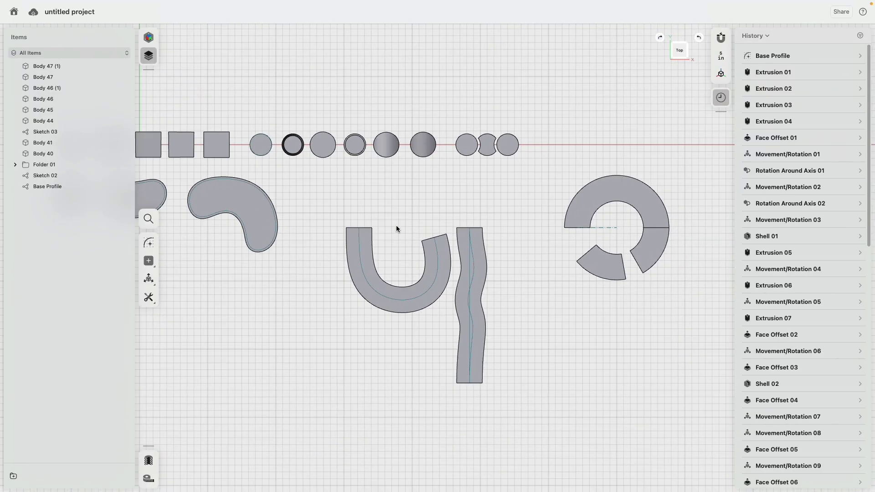
pyautogui.scroll(-2, 395, 225)
pyautogui.scroll(5, 395, 225)
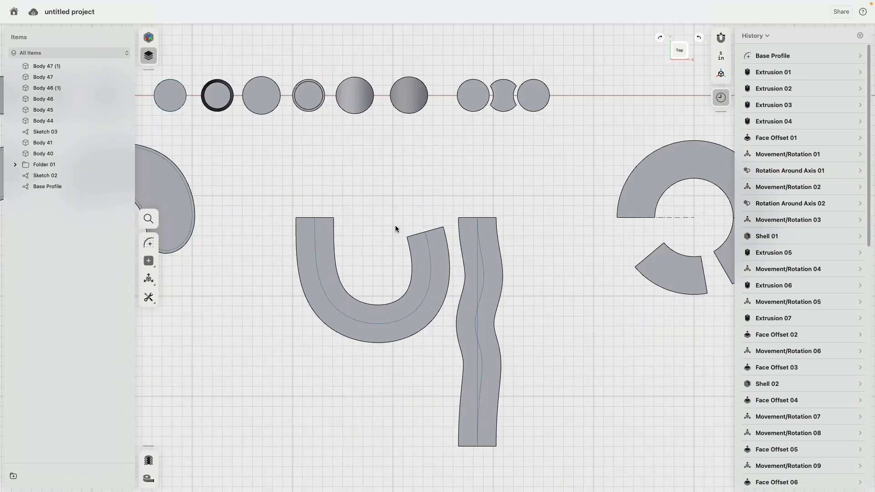
pyautogui.scroll(-2, 395, 227)
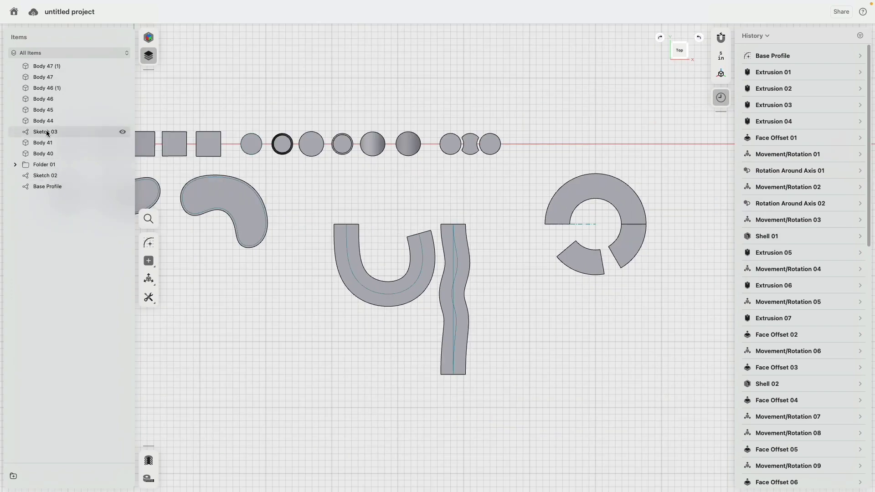
pyautogui.moveTo(46, 131)
pyautogui.mouseDown()
pyautogui.moveTo(66, 186)
pyautogui.moveTo(54, 175)
pyautogui.mouseUp()
# Put all the loose bodies, from Body 40 to Body 47 (1), into Folder 01
pyautogui.click(58, 143)
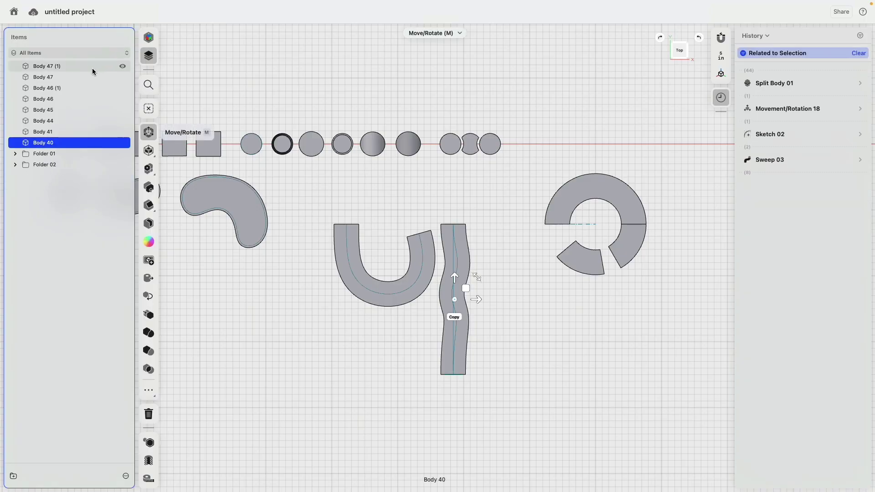
pyautogui.keyDown('shift'); pyautogui.click(92, 67); pyautogui.keyUp('shift')
pyautogui.moveTo(92, 67); pyautogui.dragTo(49, 151)
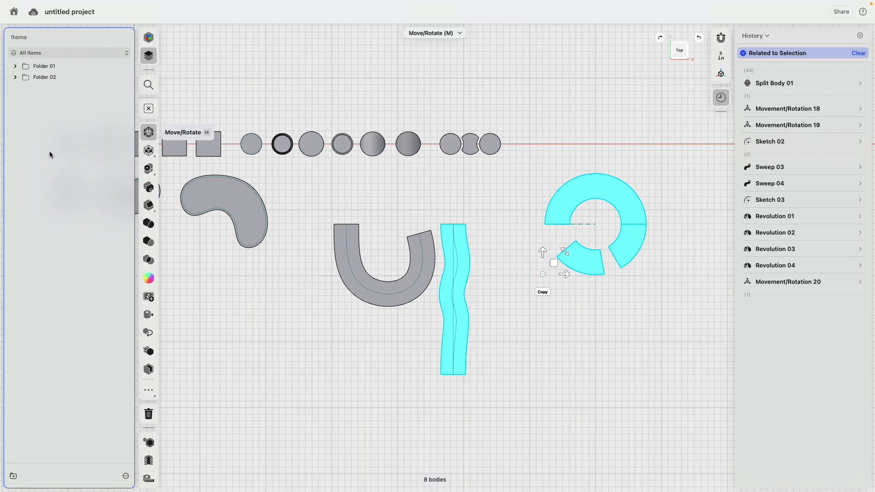
pyautogui.click(335, 196)
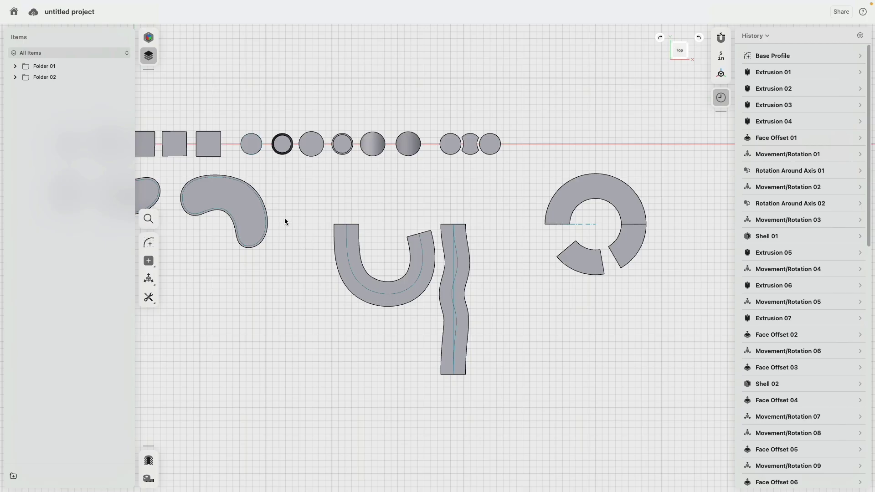
# Isolate the upper and base bodies of the U-shaped and wavy benches
pyautogui.moveTo(286, 222); pyautogui.dragTo(336, 228, button='middle')
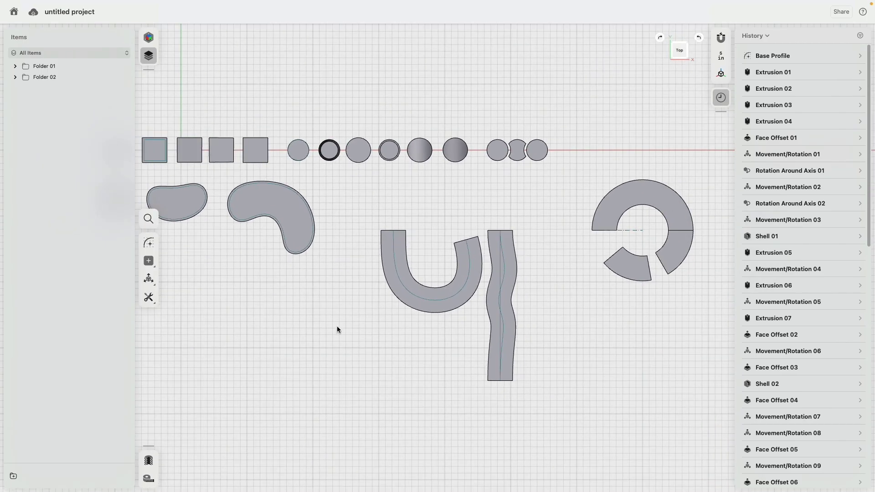
pyautogui.moveTo(340, 311); pyautogui.dragTo(575, 248, button='right')
pyautogui.scroll(5, 420, 351)
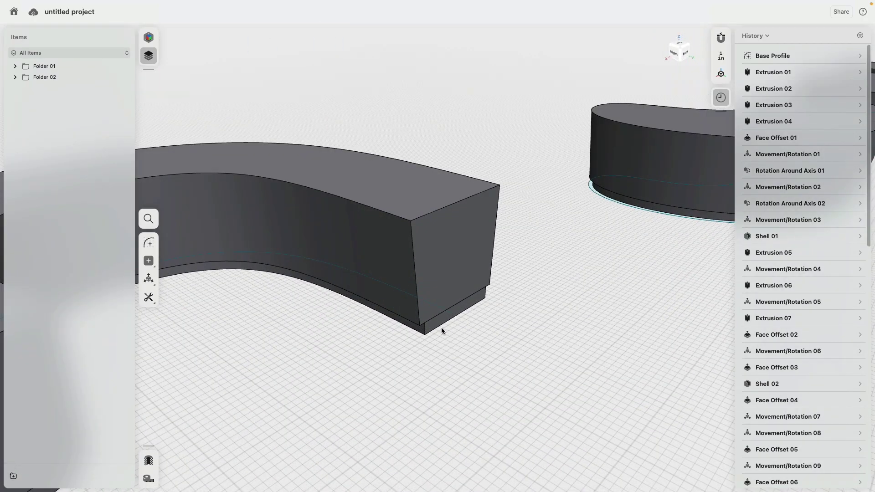
pyautogui.scroll(-5, 441, 330)
pyautogui.click(449, 289)
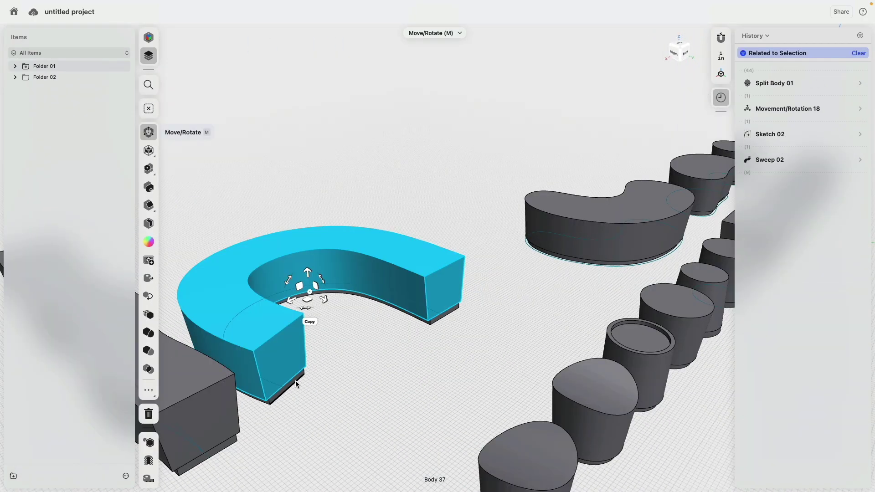
pyautogui.click(295, 382)
pyautogui.moveTo(334, 389); pyautogui.dragTo(490, 322, button='middle')
pyautogui.click(394, 345)
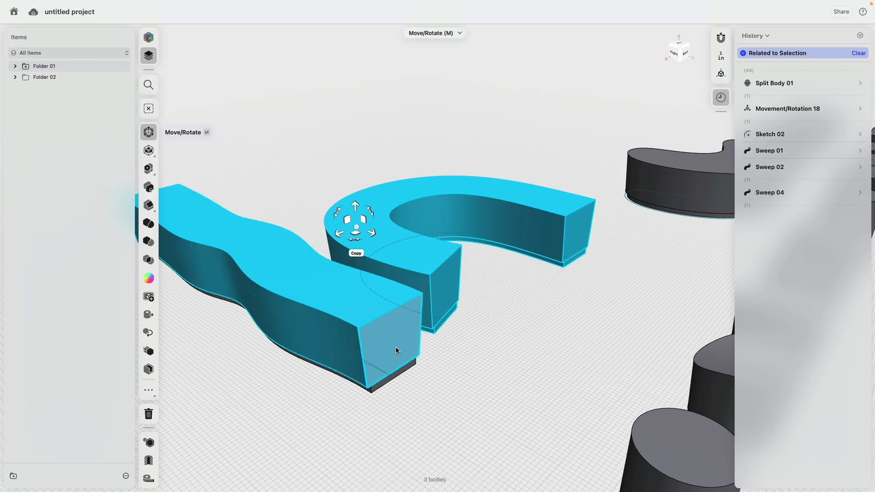
pyautogui.click(409, 366)
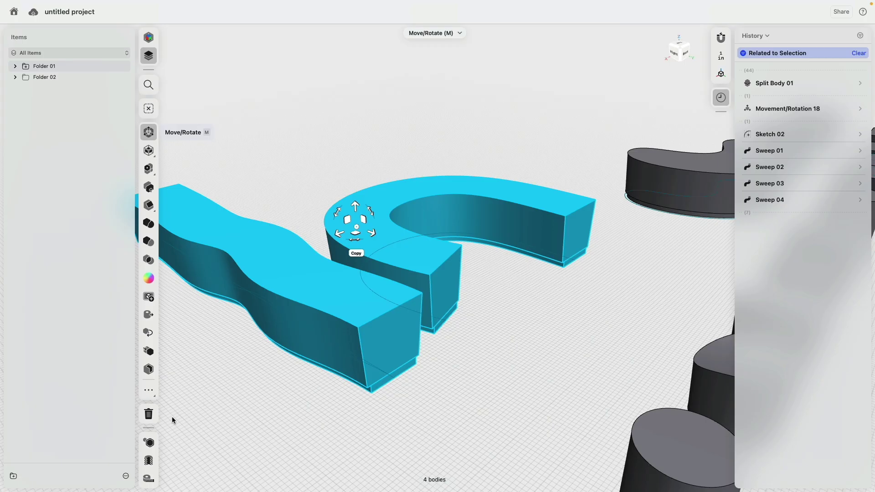
pyautogui.click(150, 442)
pyautogui.click(513, 329)
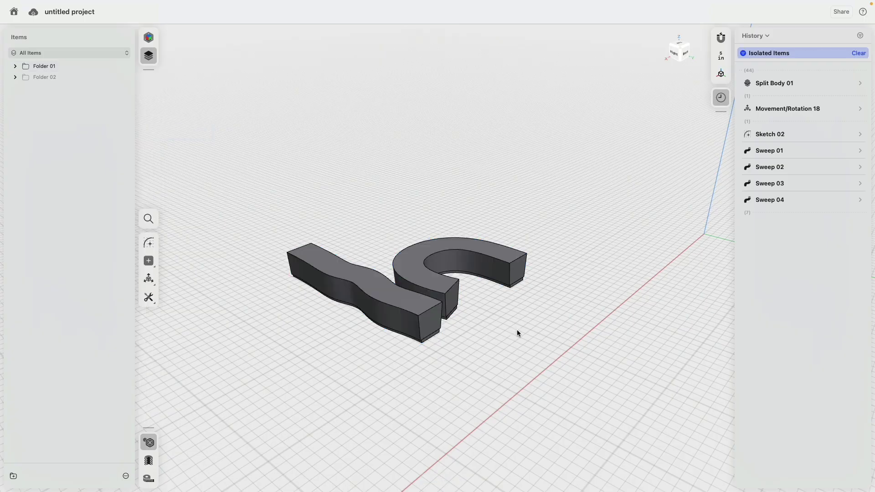
# Offset the U-shaped bench base's end faces inward, by about 1 in at the near end and about 1.5 in at the far end
pyautogui.scroll(5, 517, 333)
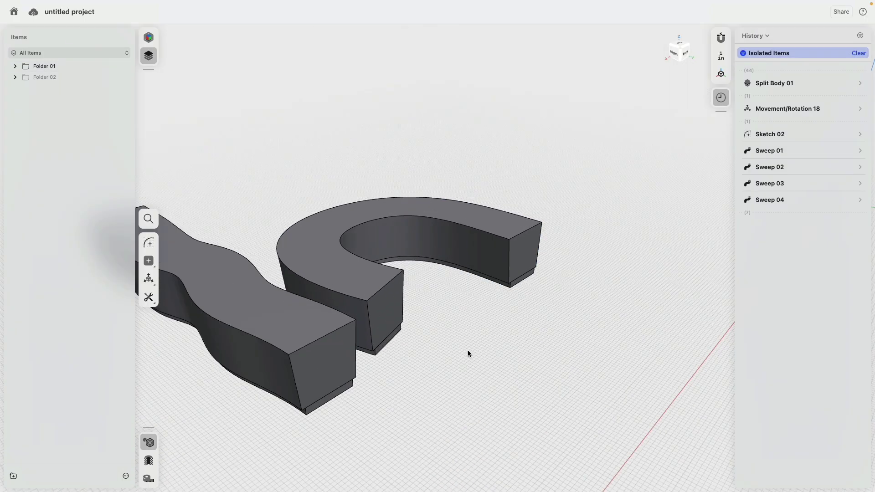
pyautogui.click(384, 343)
pyautogui.scroll(1, 503, 315)
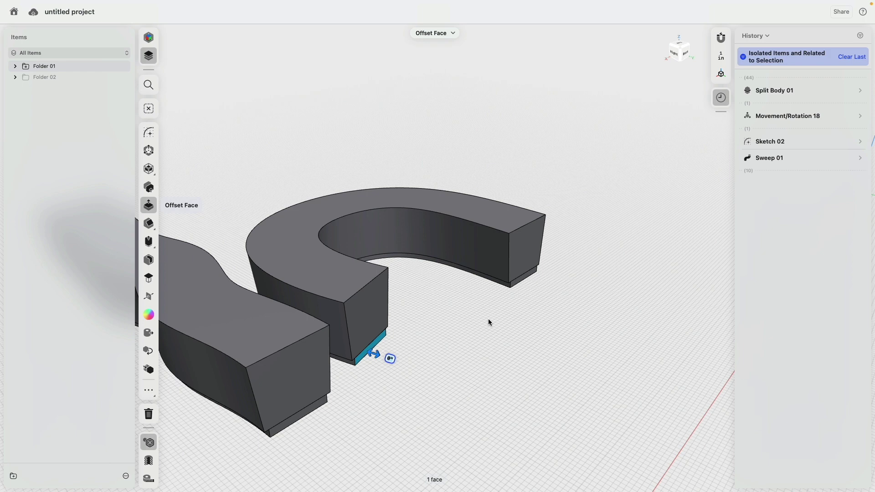
pyautogui.moveTo(370, 353); pyautogui.dragTo(366, 351)
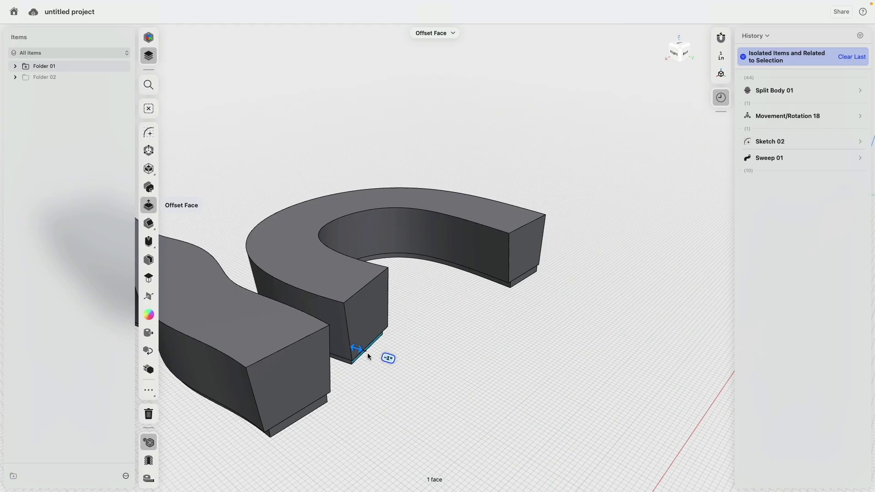
pyautogui.click(523, 279)
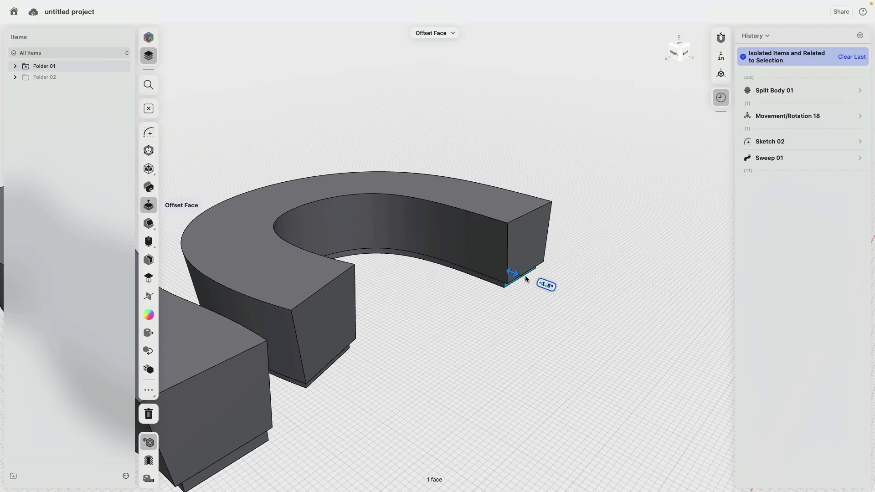
pyautogui.moveTo(525, 276); pyautogui.dragTo(526, 276)
# Offset both end faces of the wavy bench's base inward so the base is recessed under the upper body
pyautogui.click(441, 386)
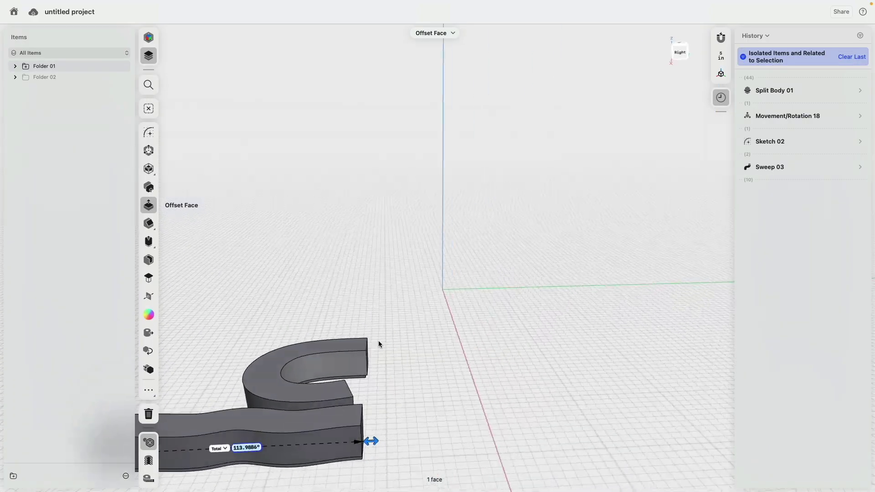
pyautogui.moveTo(378, 342); pyautogui.dragTo(382, 367, button='right')
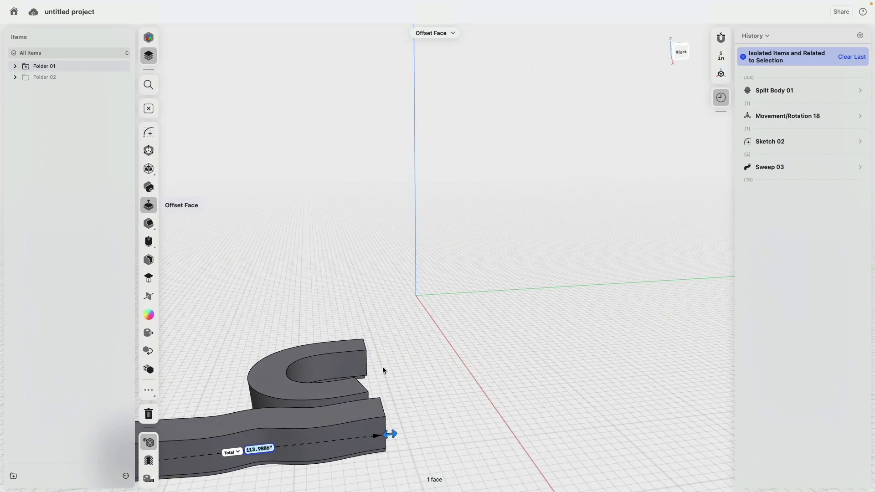
pyautogui.moveTo(298, 360); pyautogui.dragTo(551, 247, button='middle')
pyautogui.moveTo(493, 281); pyautogui.dragTo(508, 285, button='right')
pyautogui.scroll(5, 522, 322)
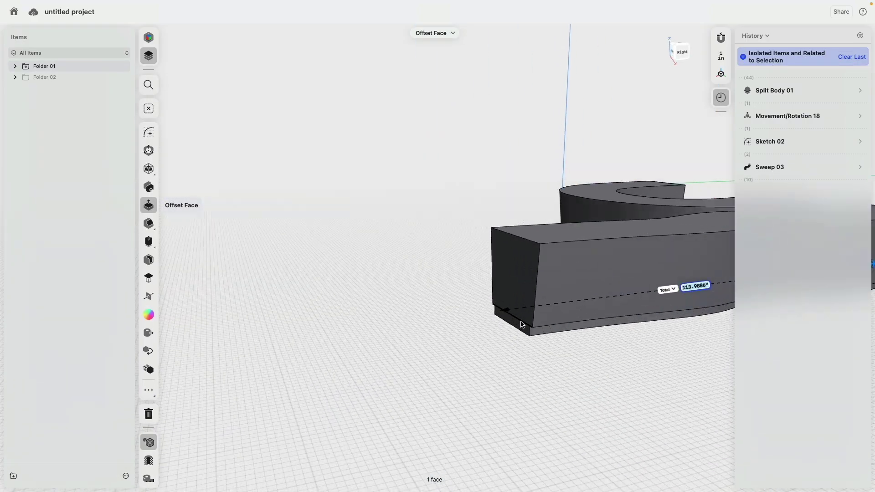
pyautogui.click(523, 326)
pyautogui.moveTo(523, 329); pyautogui.dragTo(500, 301, button='right')
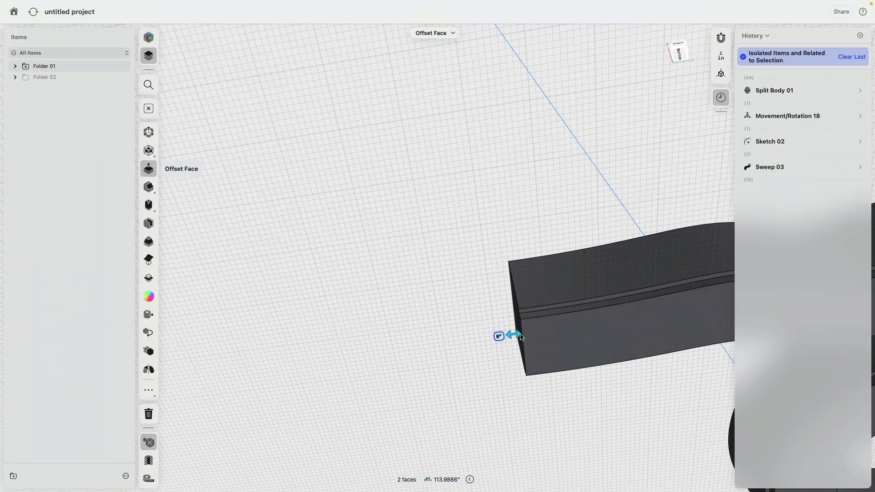
pyautogui.moveTo(522, 338); pyautogui.dragTo(497, 381)
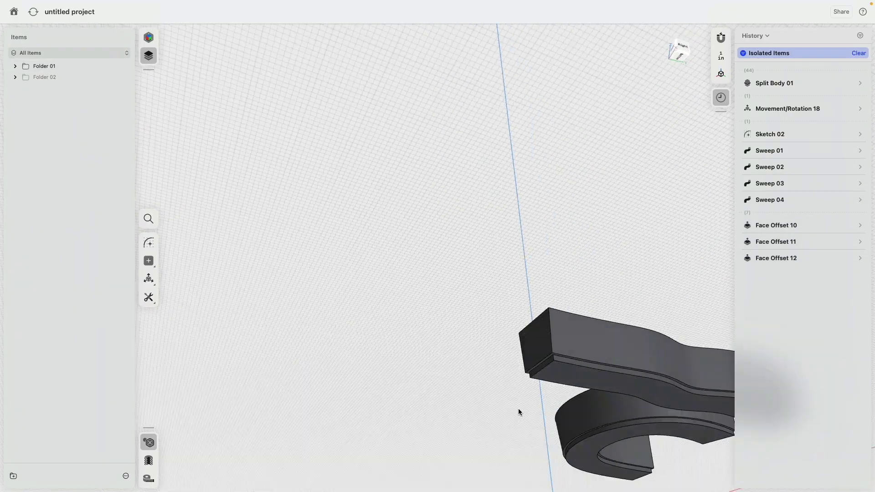
# Rotate one end face of the wavy bench's upper body 5° outward around its bottom edge
pyautogui.scroll(5, 519, 410)
pyautogui.click(541, 313)
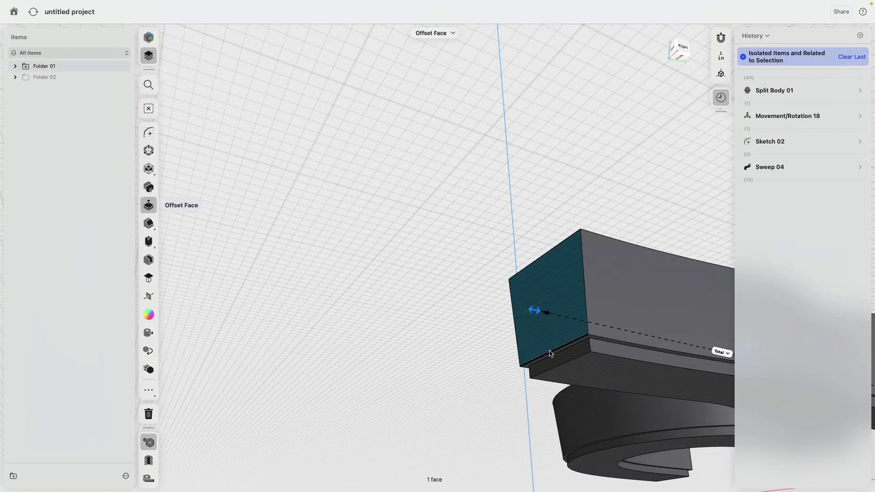
pyautogui.click(550, 352)
pyautogui.moveTo(451, 327); pyautogui.dragTo(476, 316, button='right')
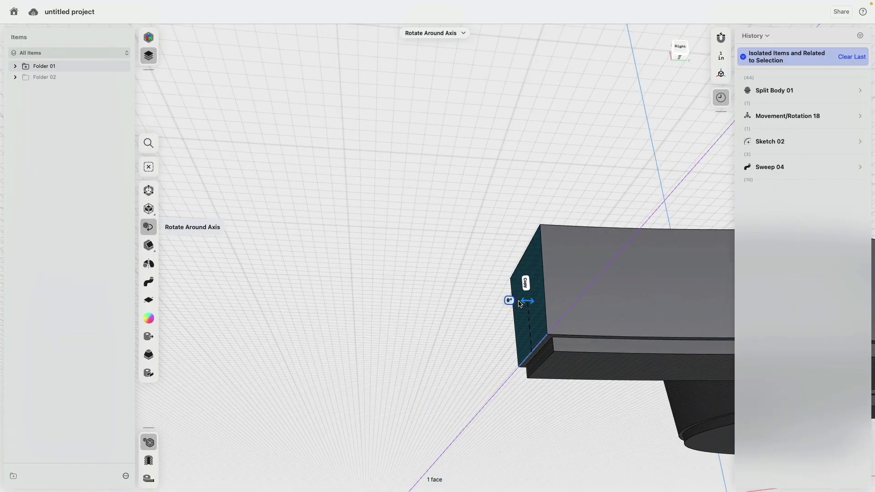
pyautogui.moveTo(519, 304); pyautogui.dragTo(519, 304)
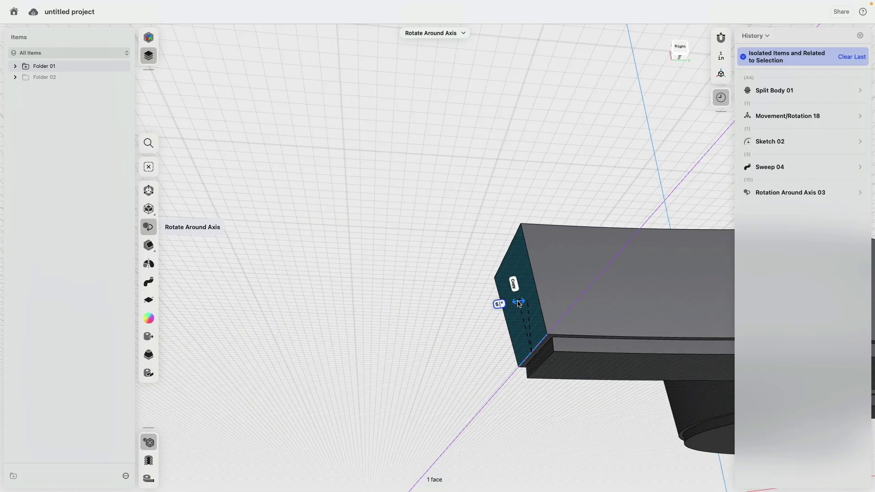
pyautogui.press('Return')
# Rotate the opposite end face of the wavy bench's upper body outward around its bottom edge by 5°
pyautogui.scroll(-5, 518, 304)
pyautogui.moveTo(628, 255); pyautogui.dragTo(573, 284, button='right')
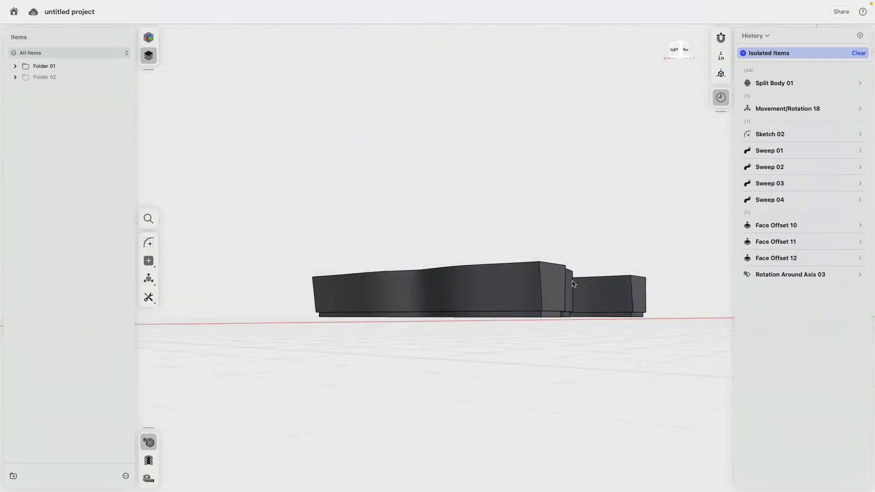
pyautogui.scroll(5, 572, 284)
pyautogui.click(543, 327)
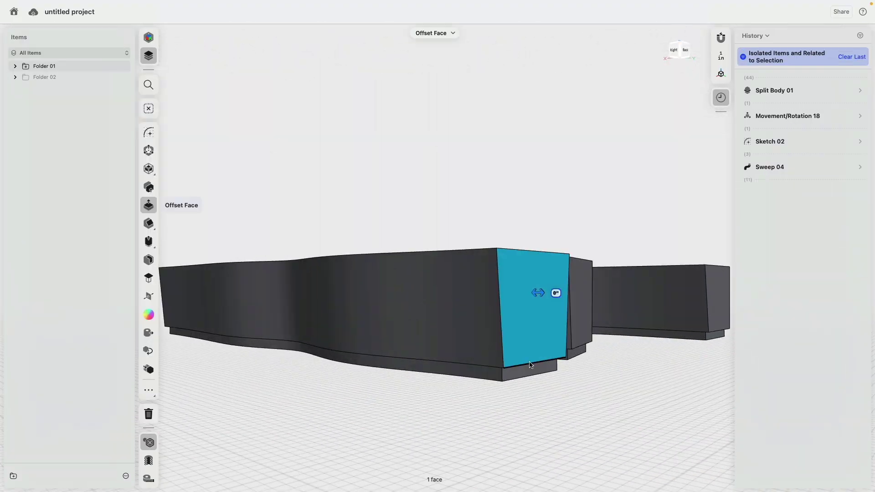
pyautogui.click(529, 363)
pyautogui.moveTo(529, 362); pyautogui.dragTo(556, 327, button='right')
pyautogui.moveTo(535, 307); pyautogui.dragTo(541, 308)
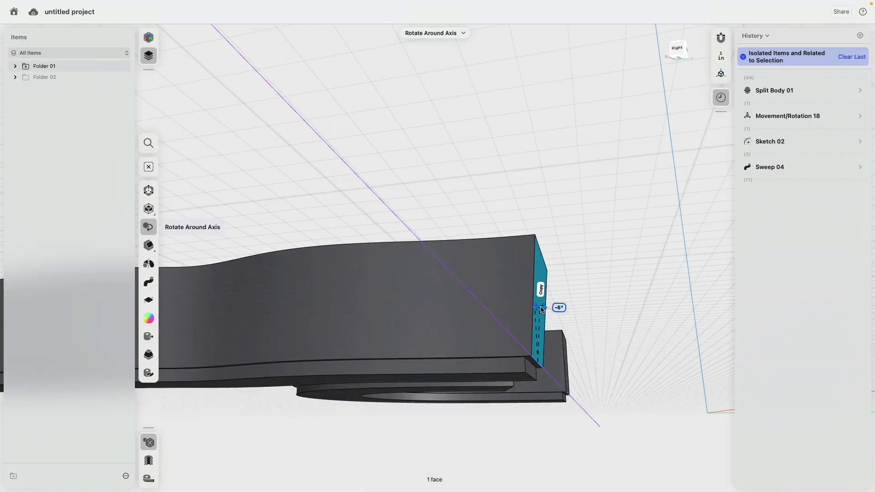
pyautogui.click(621, 365)
# Rotate the U-shaped bench's upper end face on the arm away from the wavy bench about 5° outward around its bottom edge
pyautogui.scroll(2, 621, 365)
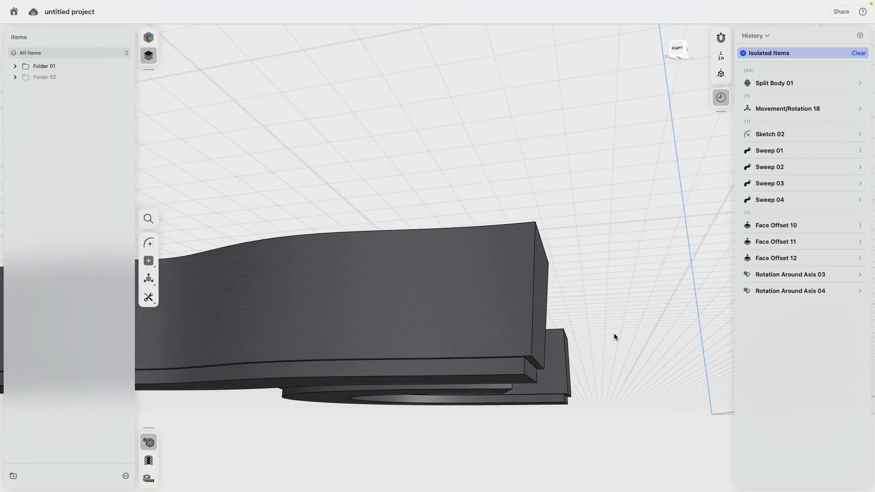
pyautogui.moveTo(614, 333); pyautogui.dragTo(493, 279, button='middle')
pyautogui.scroll(5, 506, 322)
pyautogui.click(504, 337)
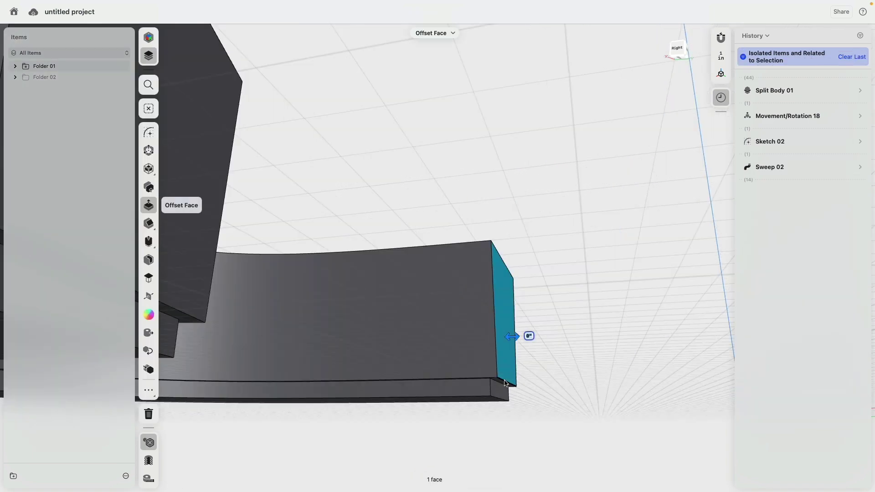
pyautogui.click(504, 381)
pyautogui.moveTo(506, 320)
pyautogui.mouseDown()
pyautogui.moveTo(519, 322)
pyautogui.moveTo(510, 321)
pyautogui.mouseUp()
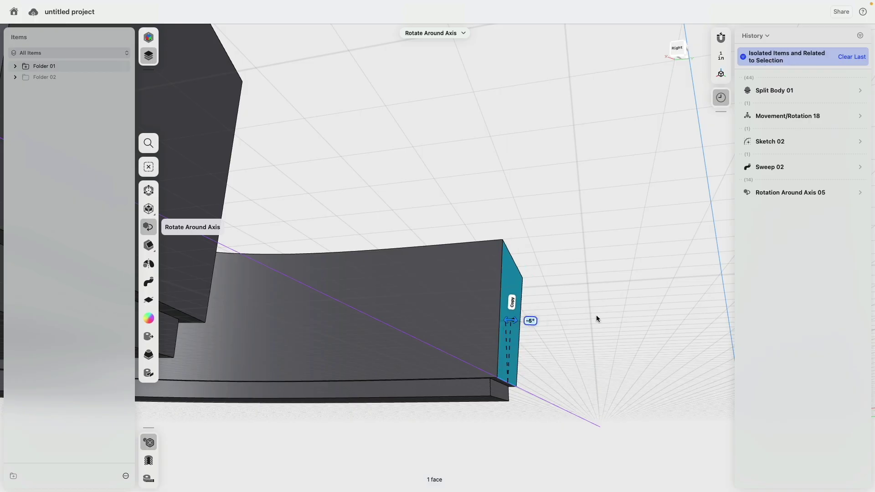
pyautogui.scroll(-2, 597, 319)
# Rotate the upper end face of the U-shaped bench's arm next to the wavy bench outward around its bottom edge
pyautogui.scroll(-5, 609, 273)
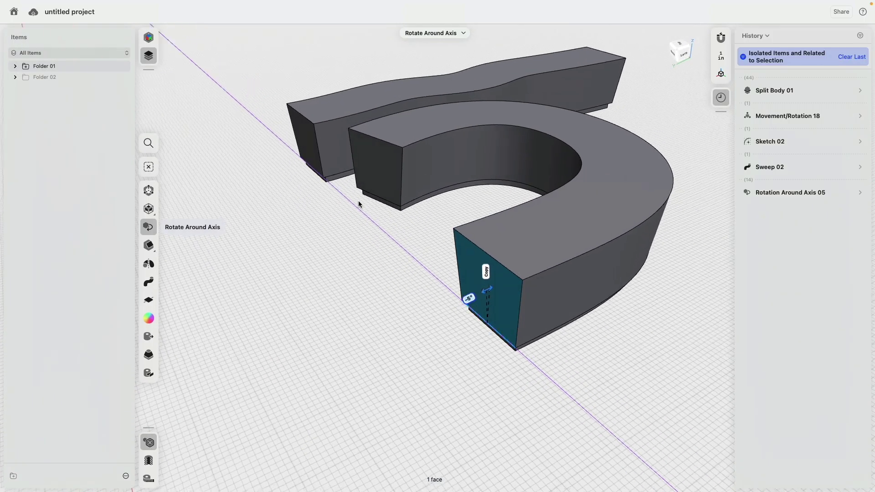
pyautogui.click(373, 196)
pyautogui.click(362, 174)
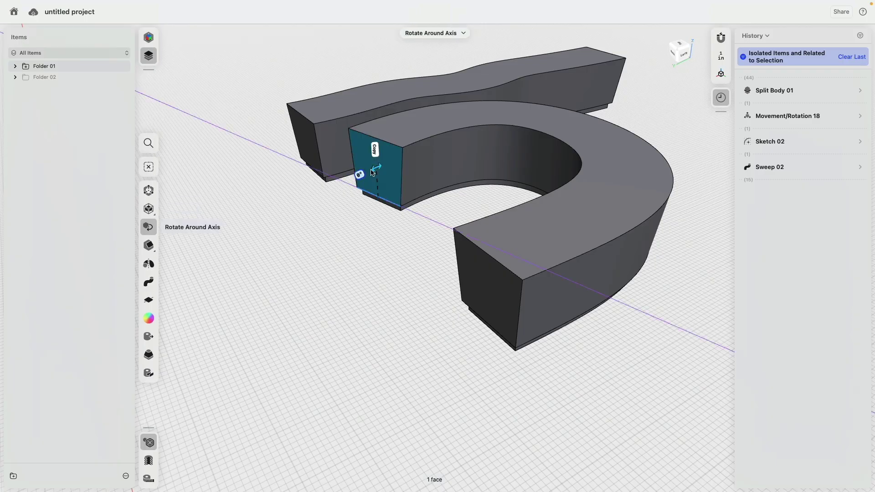
pyautogui.moveTo(371, 175); pyautogui.dragTo(369, 176)
pyautogui.click(392, 338)
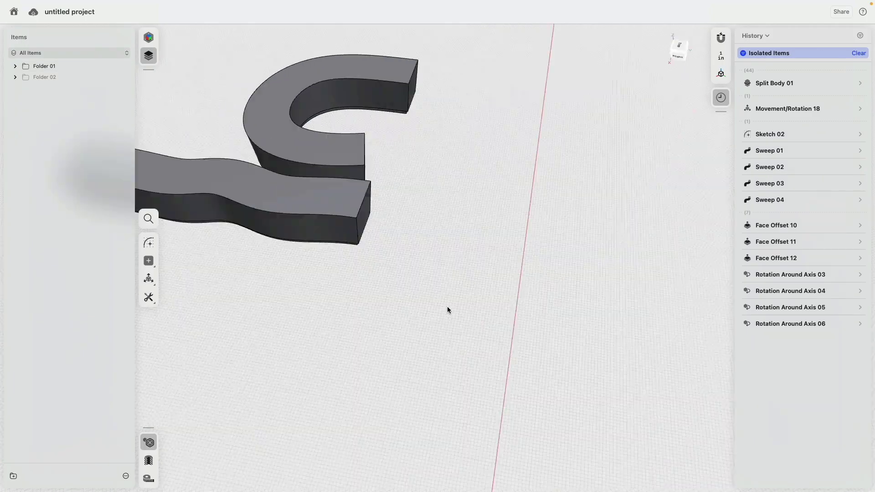
# Clear the isolation to show all items and view the whole collection from the top
pyautogui.moveTo(448, 310); pyautogui.dragTo(476, 341, button='right')
pyautogui.scroll(-5, 269, 336)
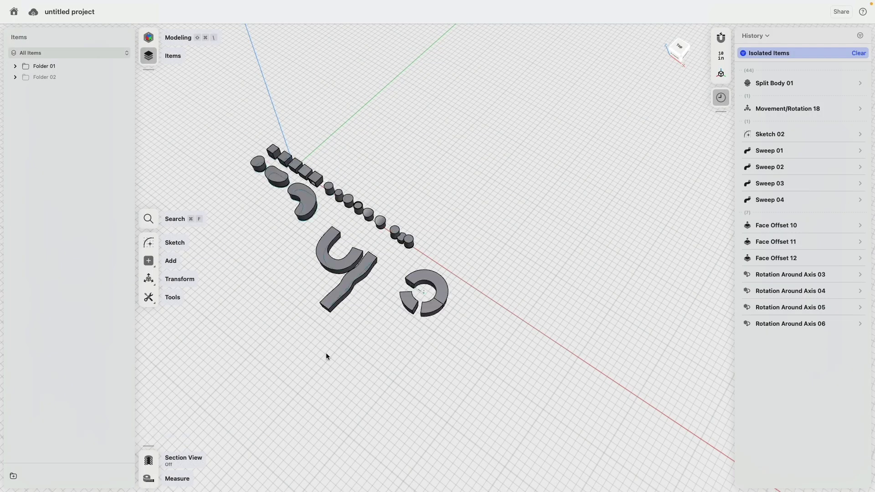
pyautogui.press('super+i')
pyautogui.click(679, 49)
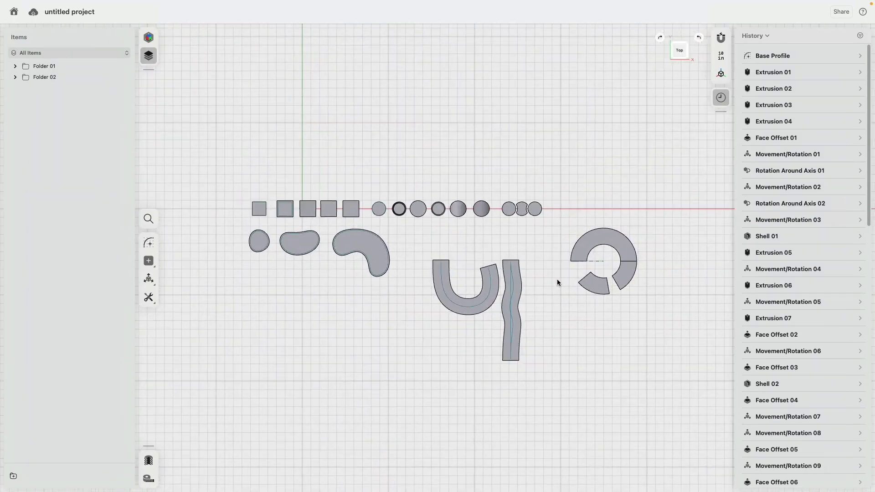
pyautogui.scroll(3, 556, 279)
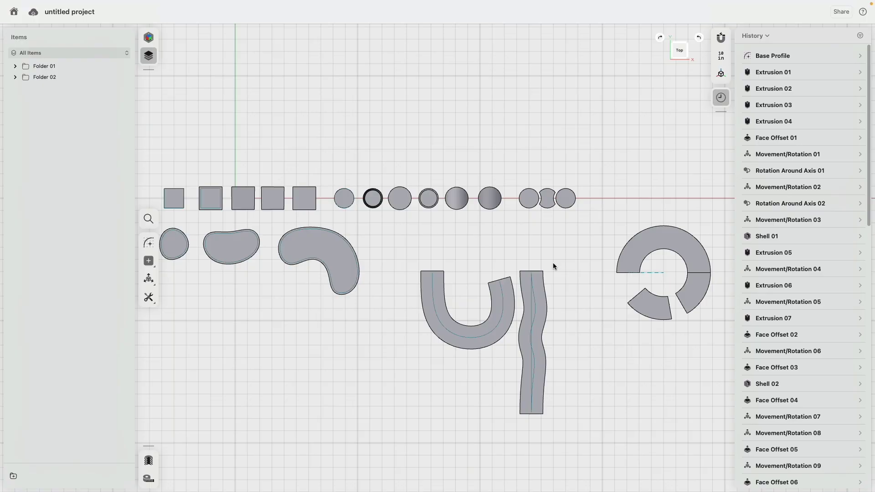
pyautogui.scroll(-3, 546, 254)
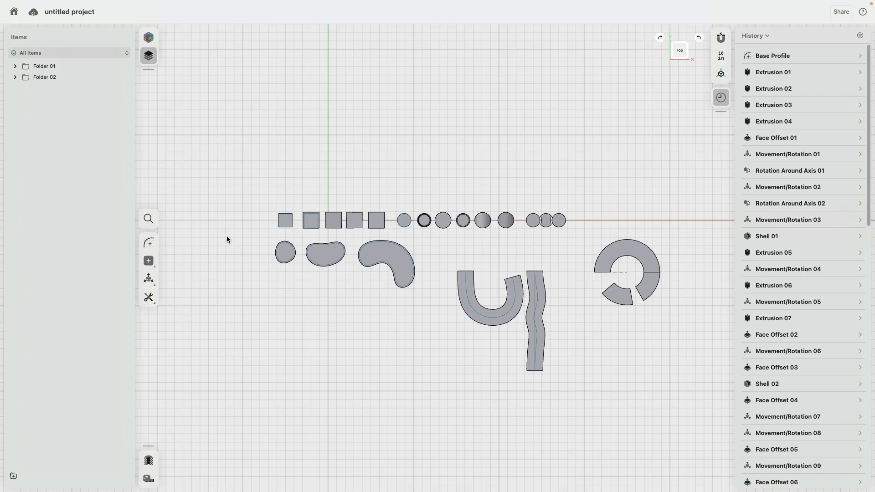
# Rename Folder 02 as Sketches
pyautogui.scroll(1, 258, 219)
pyautogui.rightClick(42, 76)
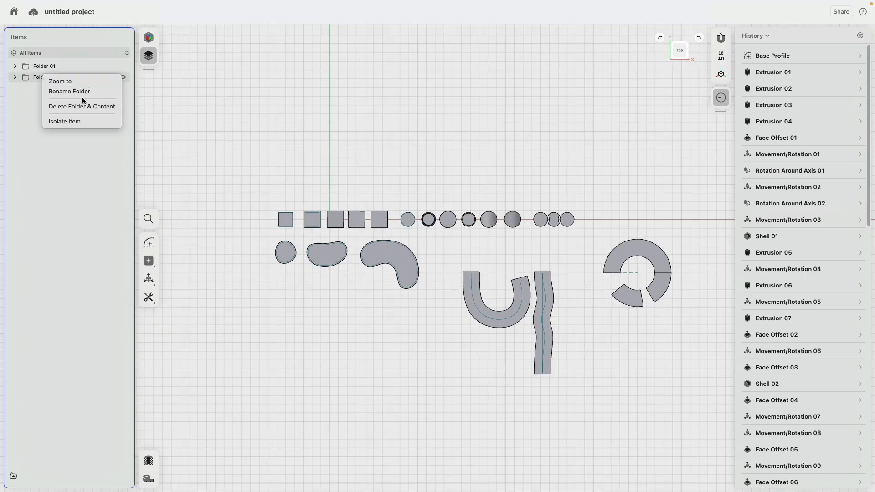
pyautogui.click(84, 90)
pyautogui.write('Sketches')
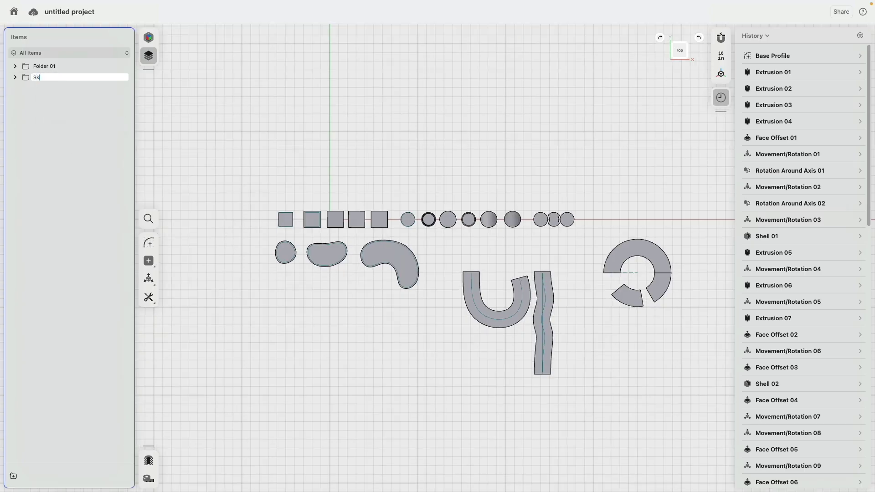
pyautogui.press('Return')
# Rename Folder 01 as Design
pyautogui.rightClick(30, 66)
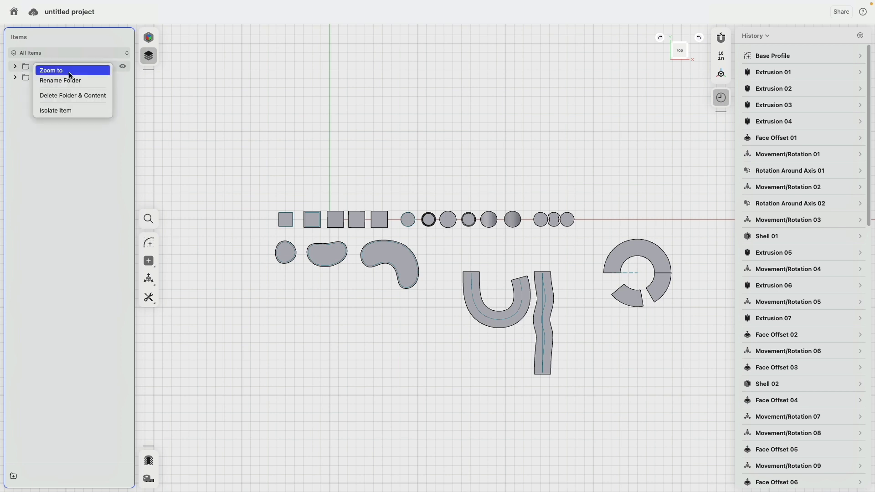
pyautogui.click(70, 80)
pyautogui.write('Design')
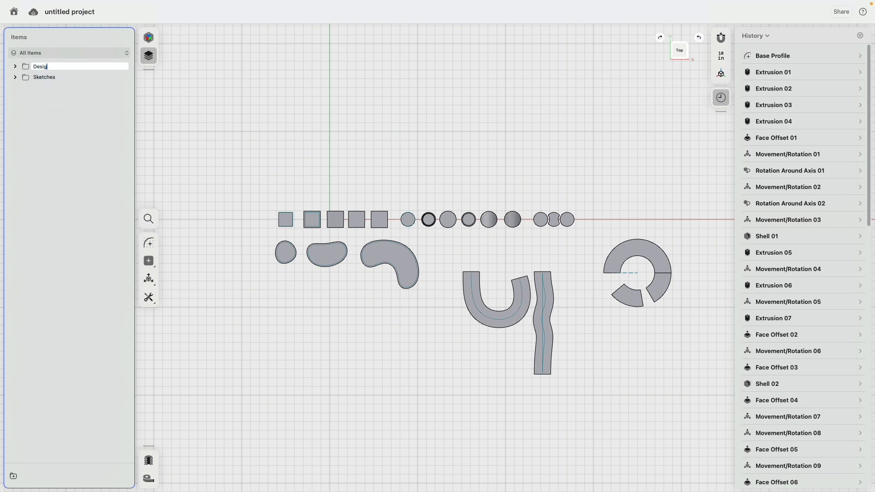
pyautogui.press('Return')
# Expand the Sketches folder, check which geometry each sketch holds, and rename Sketch 02 as Sweep Profile
pyautogui.click(15, 77)
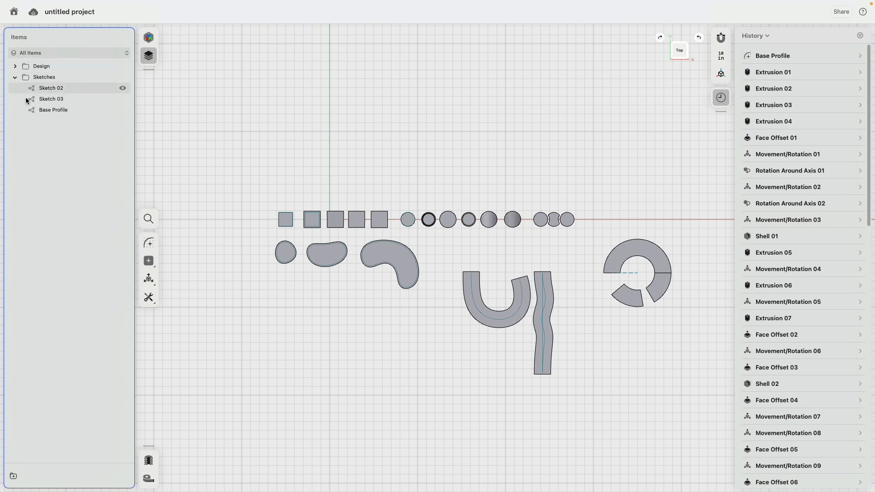
pyautogui.click(55, 110)
pyautogui.click(52, 170)
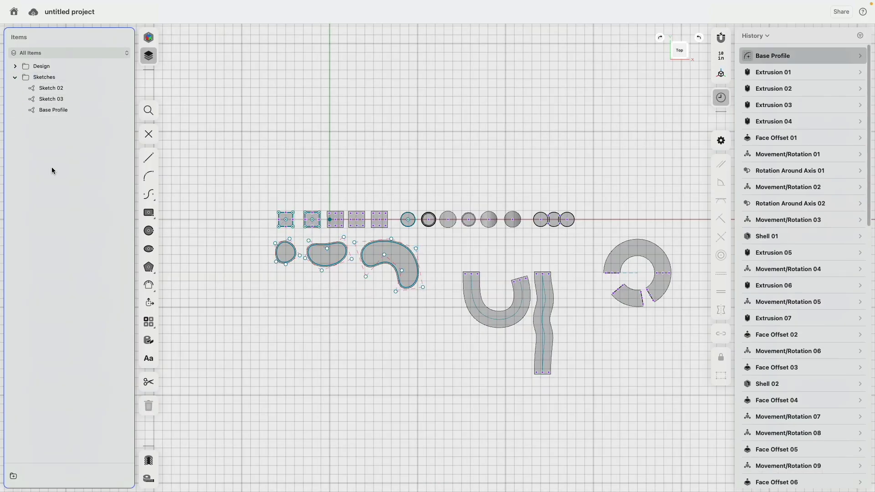
pyautogui.click(48, 99)
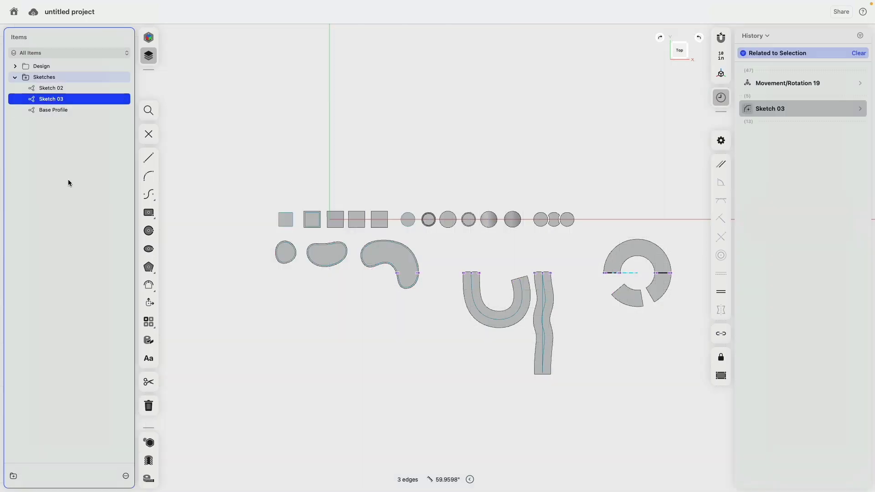
pyautogui.click(94, 117)
pyautogui.click(58, 88)
pyautogui.rightClick(59, 88)
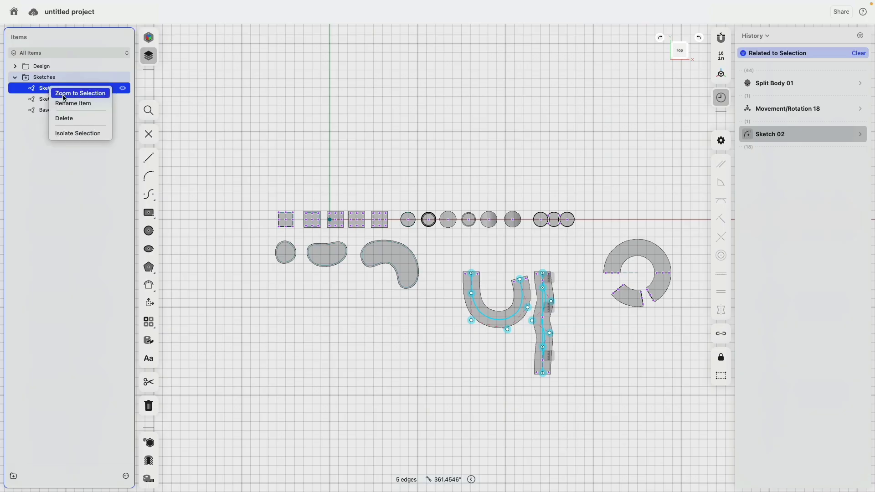
pyautogui.click(73, 103)
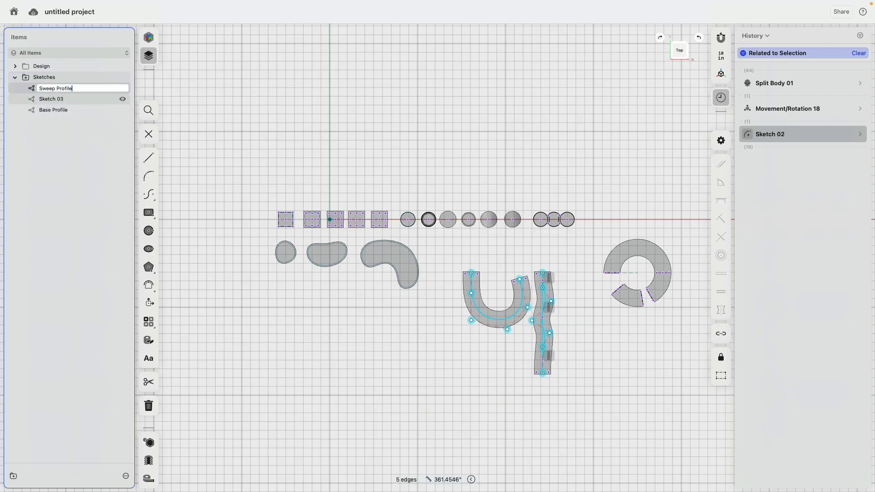
pyautogui.write('Sweep Profile')
pyautogui.press('Return')
# Rename Sketch 03 as Revolve Profile and exit sketch editing
pyautogui.click(58, 99)
pyautogui.rightClick(58, 99)
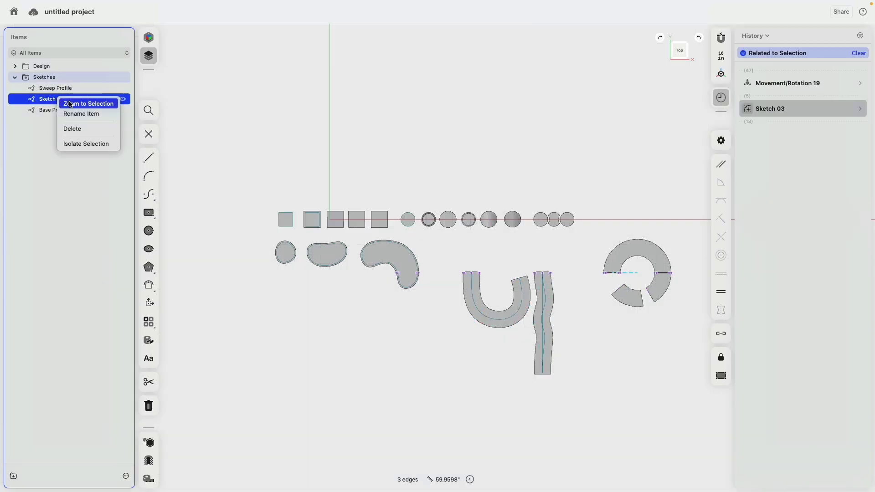
pyautogui.click(77, 114)
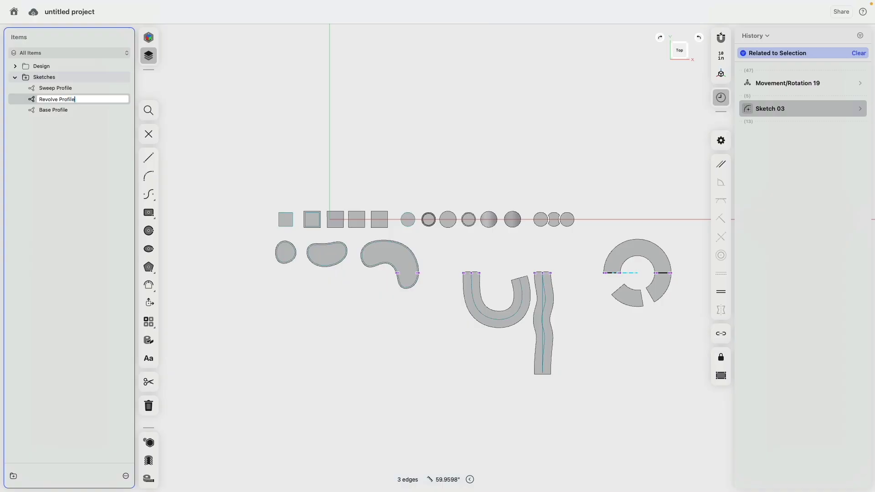
pyautogui.press('Return')
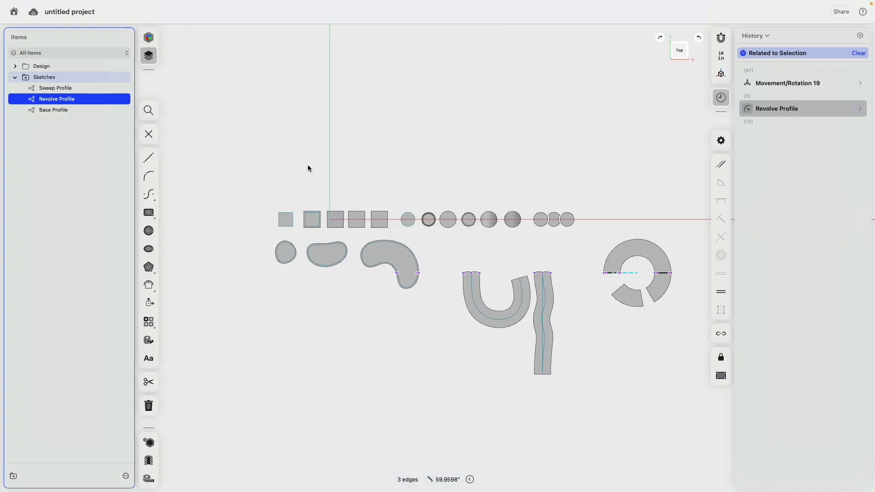
pyautogui.click(227, 356)
pyautogui.click(227, 356)
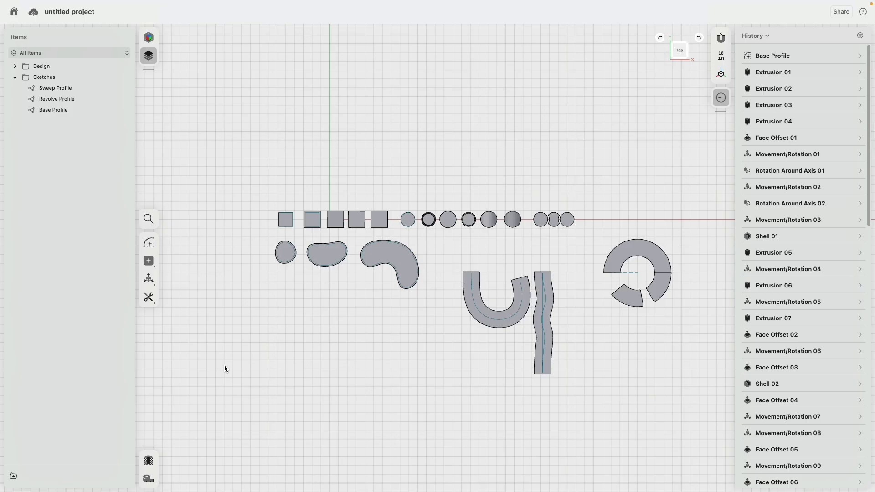
pyautogui.click(148, 300)
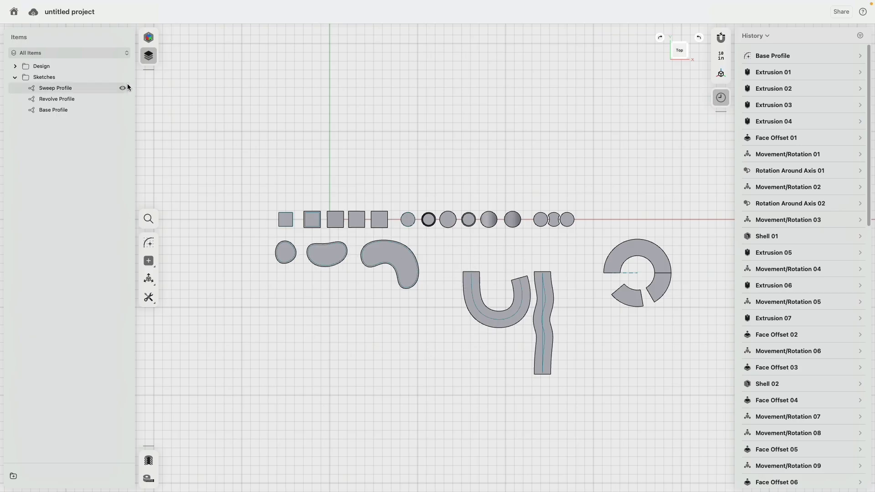
# Open the Base Profile sketch for editing and move the three rounded spline outlines together, down and slightly left, away from the squares
pyautogui.click(61, 93)
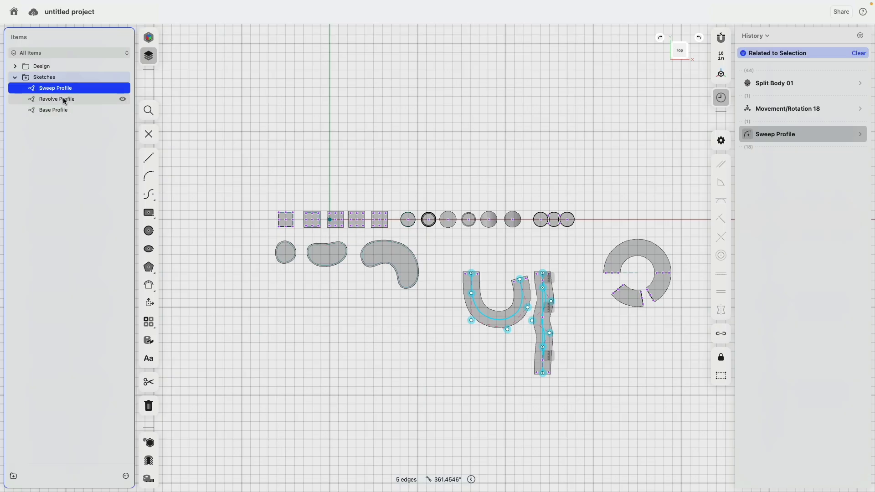
pyautogui.click(65, 99)
pyautogui.click(63, 110)
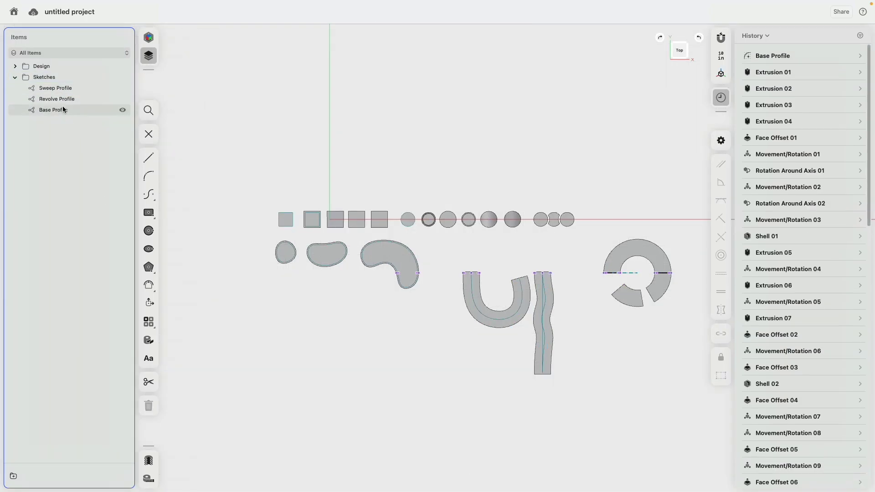
pyautogui.click(57, 88)
pyautogui.click(53, 110)
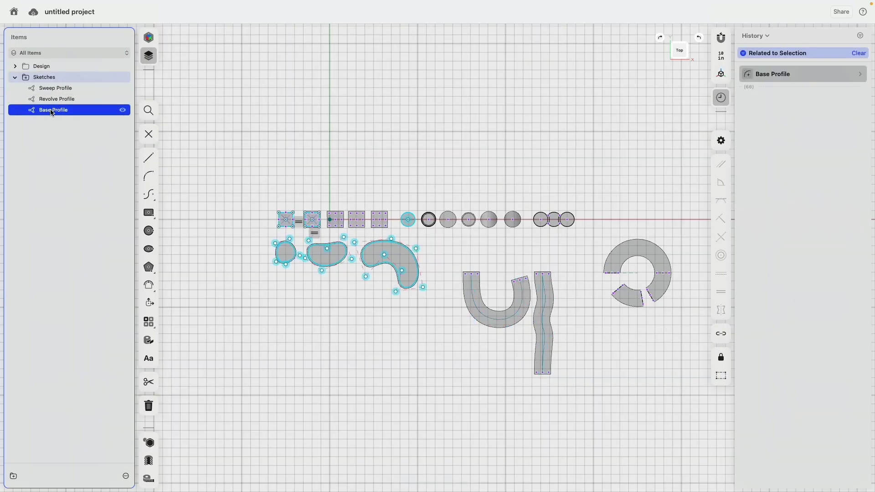
pyautogui.click(252, 306)
pyautogui.scroll(2, 308, 272)
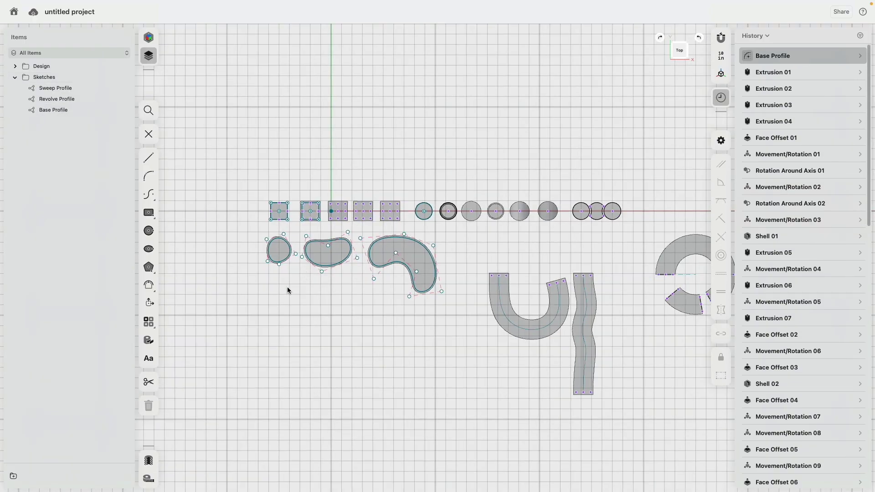
pyautogui.moveTo(245, 344)
pyautogui.mouseDown()
pyautogui.moveTo(344, 327)
pyautogui.moveTo(454, 227)
pyautogui.mouseUp()
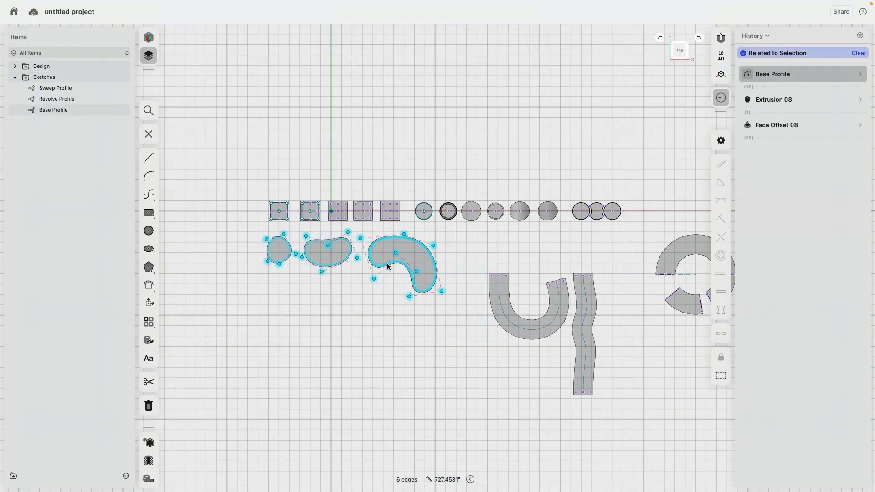
pyautogui.moveTo(397, 257)
pyautogui.mouseDown()
pyautogui.moveTo(397, 274)
pyautogui.moveTo(380, 285)
pyautogui.mouseUp()
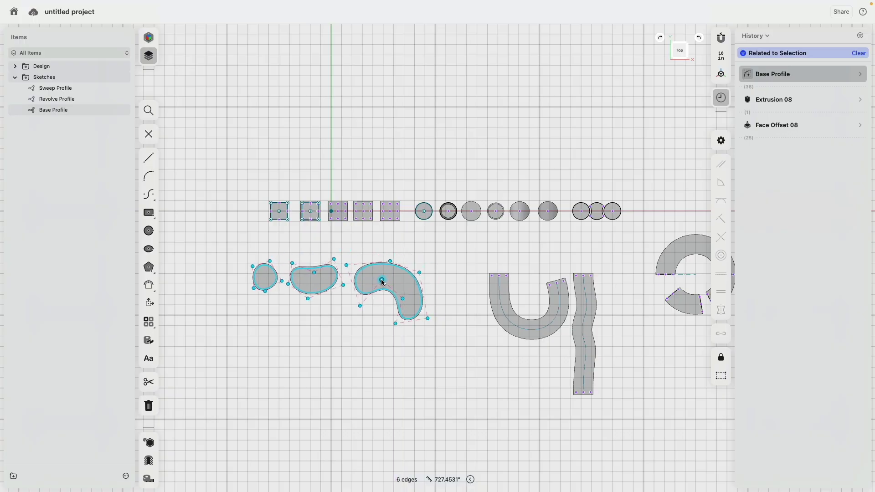
pyautogui.click(461, 273)
# Move the base circle of the cylinder row up and left, so the row sits above the squares
pyautogui.moveTo(462, 270); pyautogui.dragTo(384, 231, button='middle')
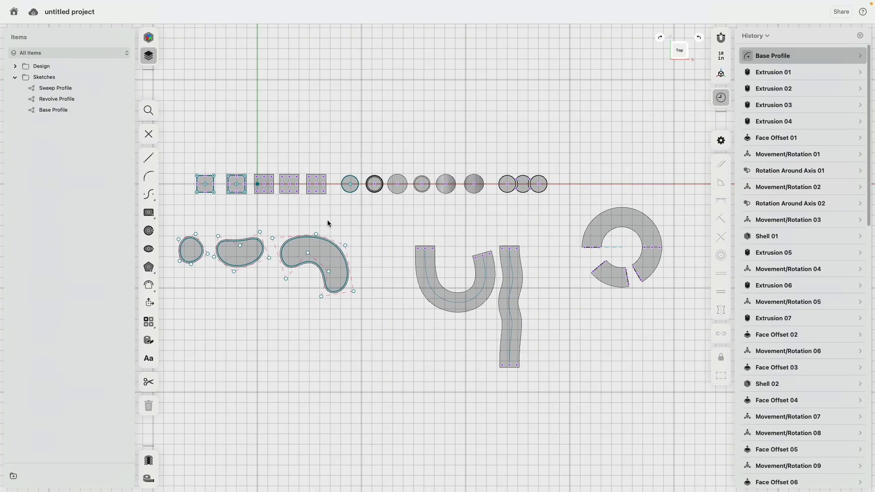
pyautogui.moveTo(329, 216); pyautogui.dragTo(375, 223, button='middle')
pyautogui.scroll(2, 407, 212)
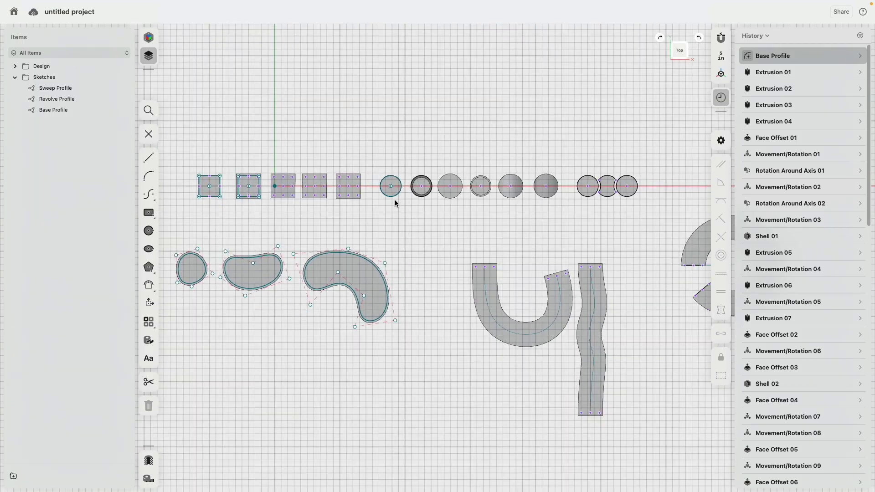
pyautogui.click(391, 189)
pyautogui.click(392, 197)
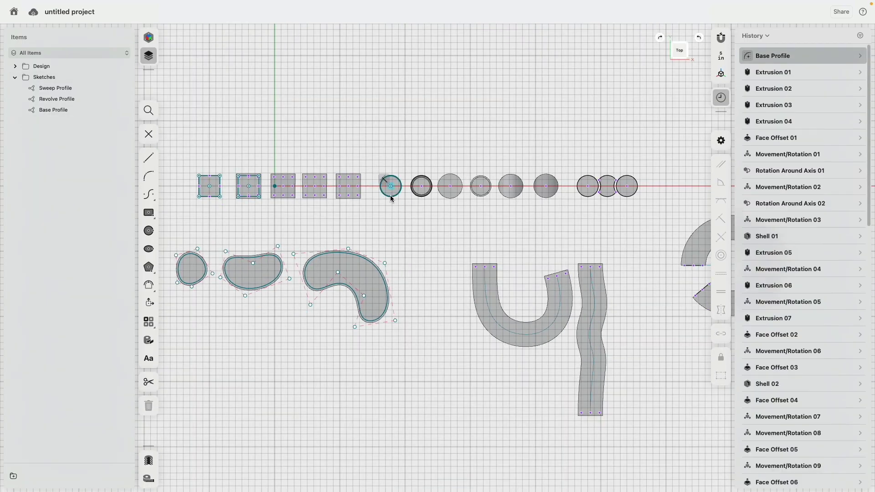
pyautogui.moveTo(392, 189); pyautogui.dragTo(178, 138)
pyautogui.click(397, 183)
pyautogui.press('Delete')
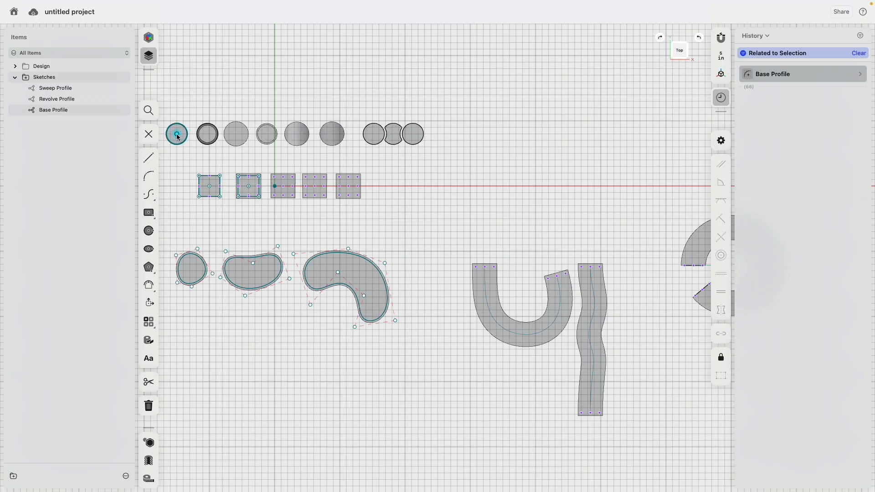
# Check the rearranged bodies at an angle, return to the top view, and exit the Base Profile sketch
pyautogui.moveTo(405, 209); pyautogui.dragTo(477, 226, button='middle')
pyautogui.moveTo(477, 226); pyautogui.dragTo(478, 163, button='right')
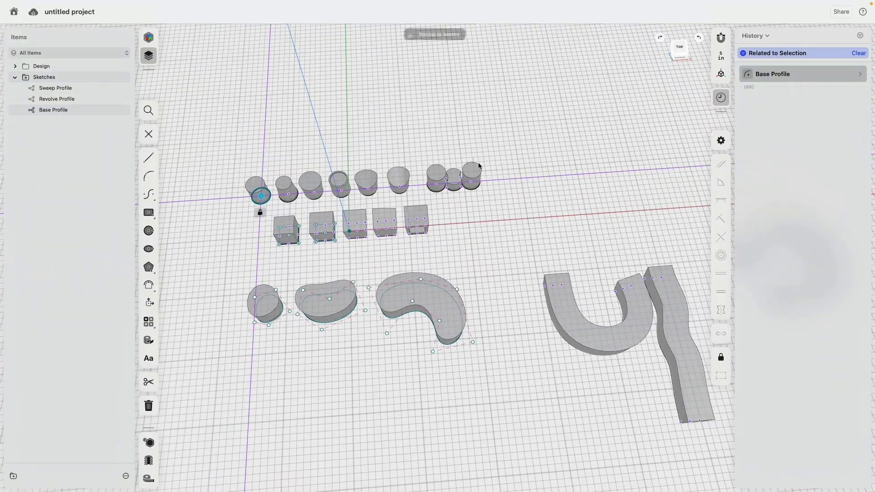
pyautogui.click(492, 312)
pyautogui.moveTo(495, 238); pyautogui.dragTo(495, 164, button='middle')
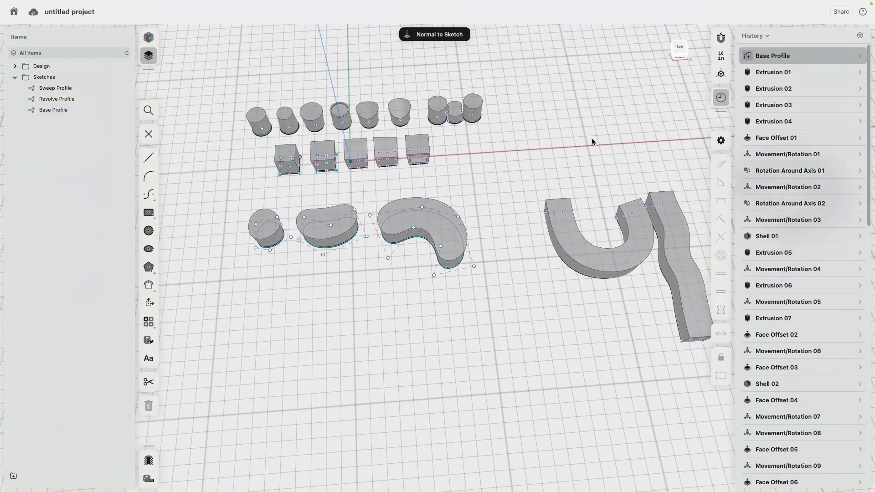
pyautogui.click(687, 51)
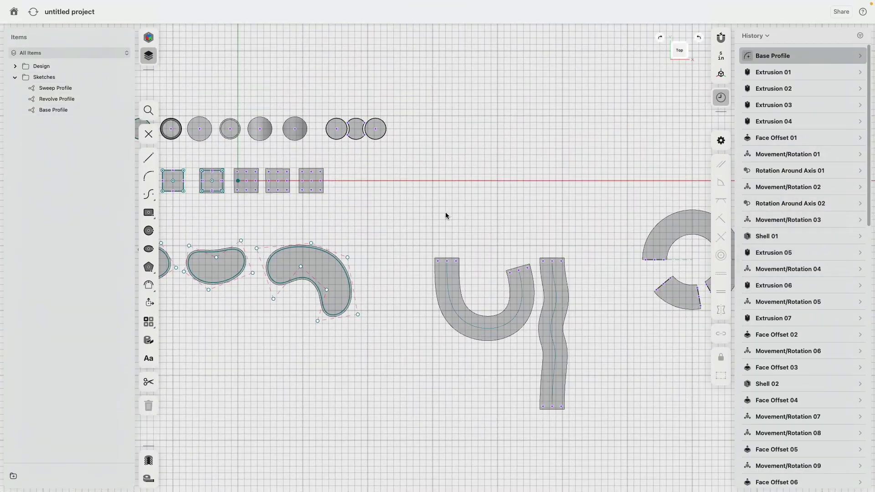
pyautogui.click(146, 135)
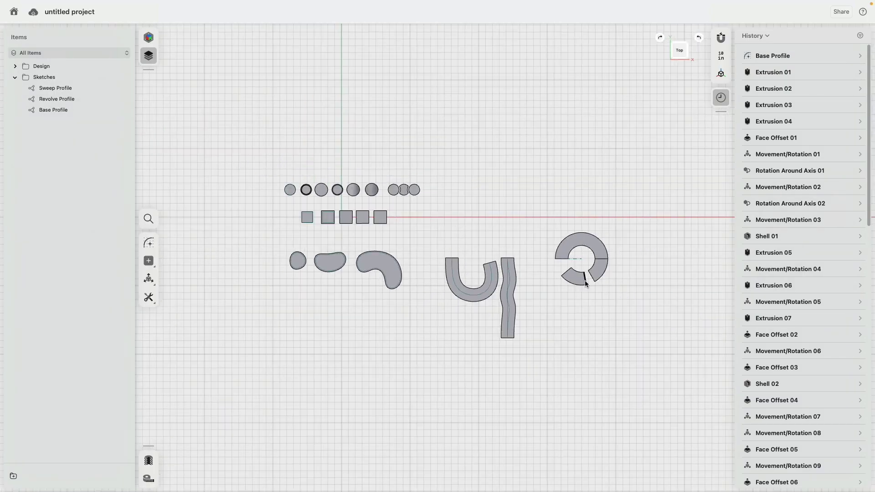
# Edit Movement/Rotation 17 in the history, repositioning the U-shaped sweep's starting square up and left, level with the row of squares
pyautogui.scroll(-15, 802, 296)
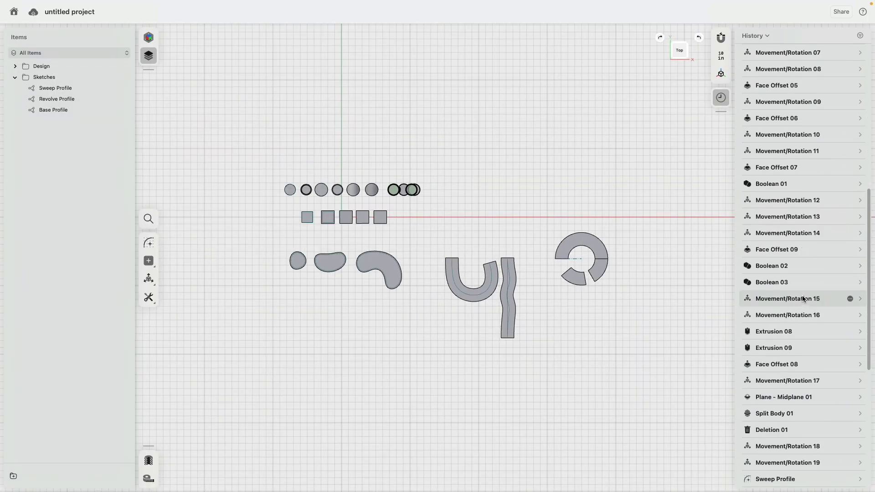
pyautogui.scroll(-1, 802, 296)
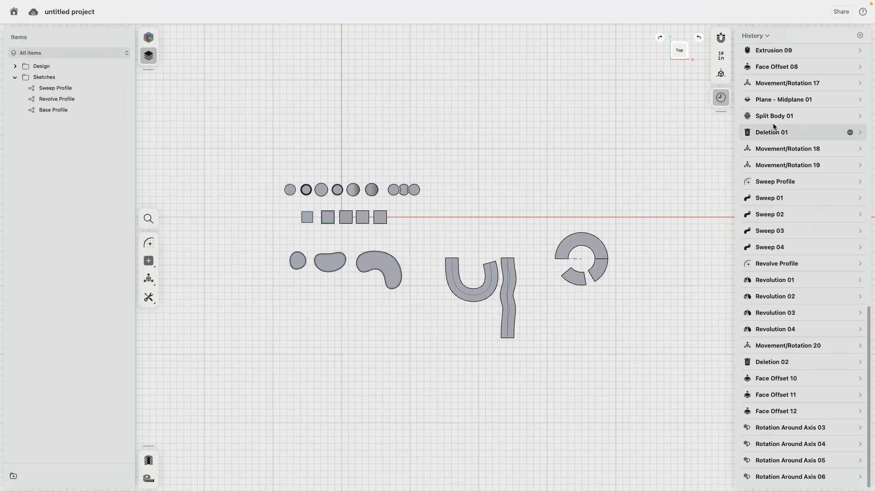
pyautogui.click(783, 83)
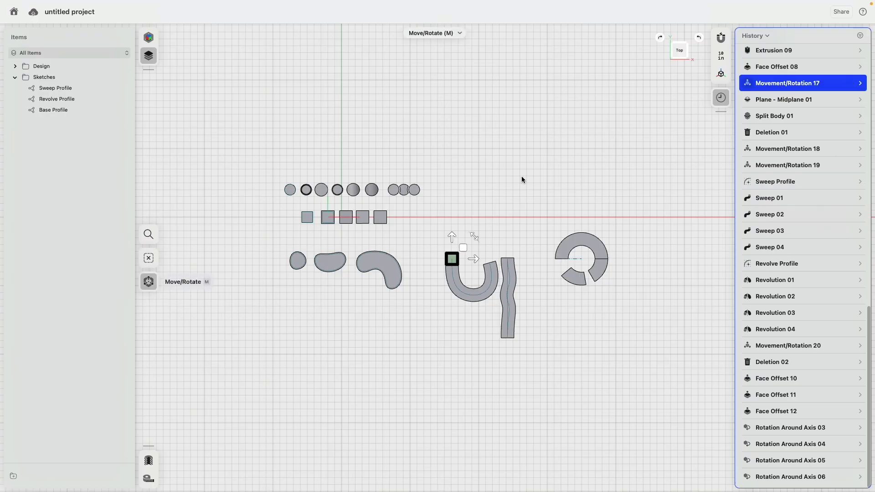
pyautogui.scroll(3, 450, 314)
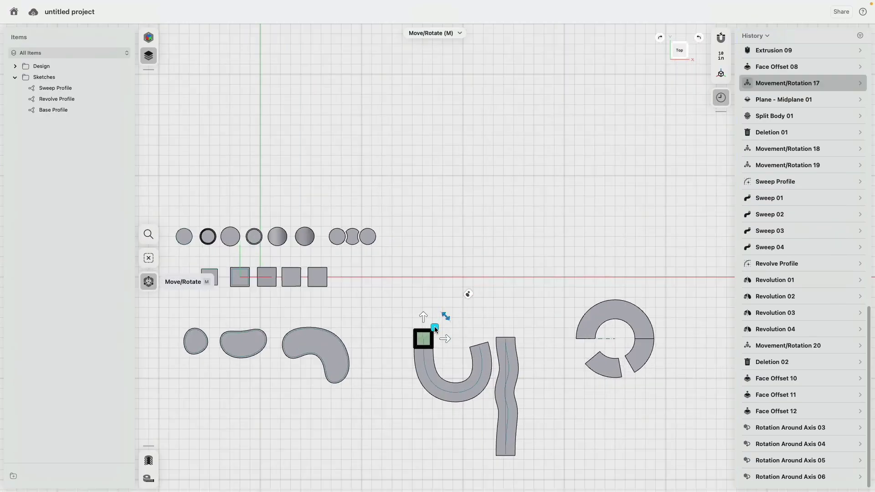
pyautogui.moveTo(430, 293); pyautogui.dragTo(434, 232)
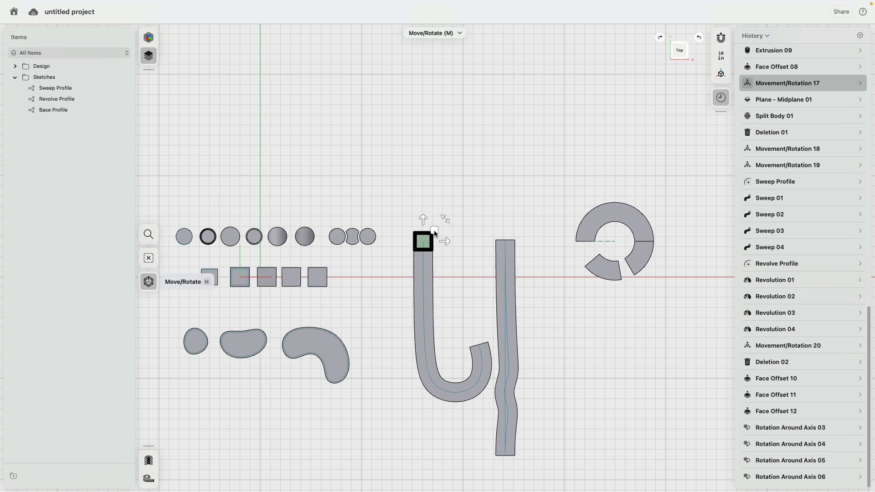
pyautogui.moveTo(434, 231); pyautogui.dragTo(407, 269)
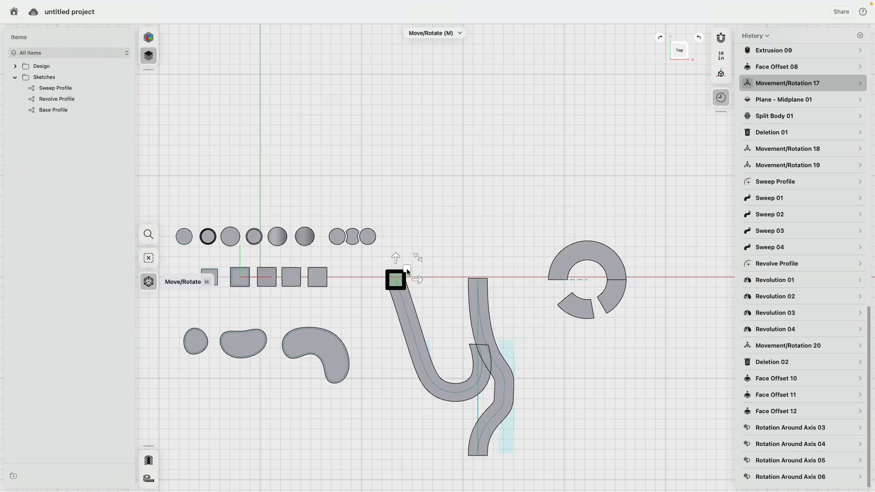
pyautogui.click(59, 210)
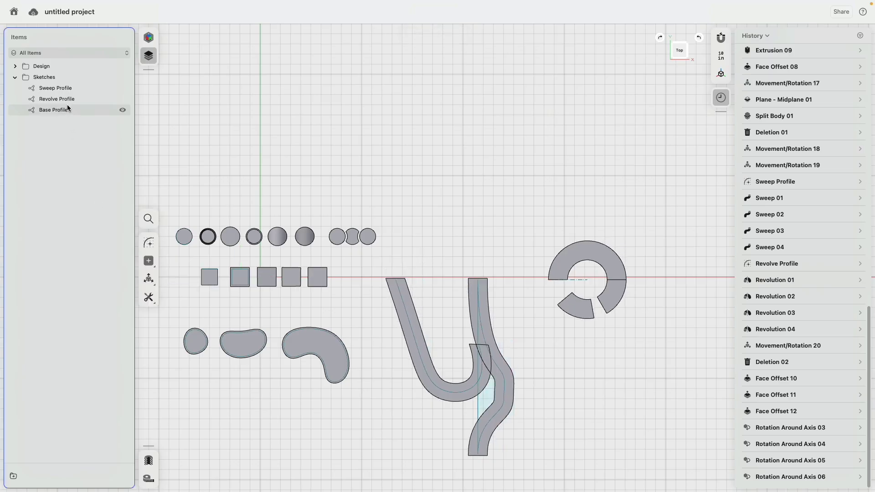
# Open the Sweep Profile sketch and move the U-shaped path's control points and free end together, up and left, clear of the wavy sweep
pyautogui.click(66, 88)
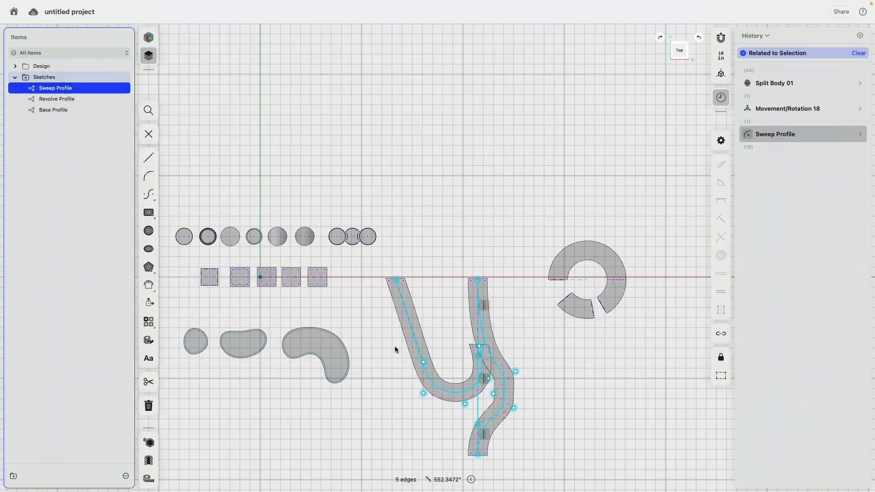
pyautogui.scroll(3, 396, 322)
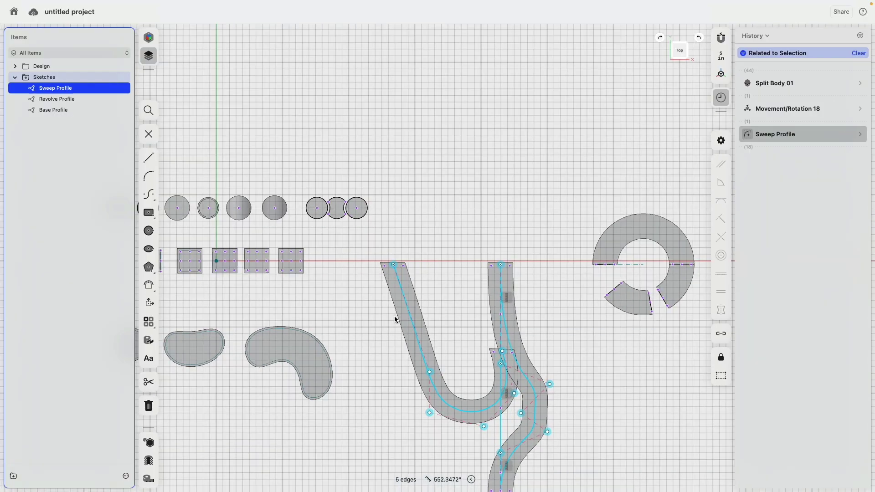
pyautogui.click(395, 265)
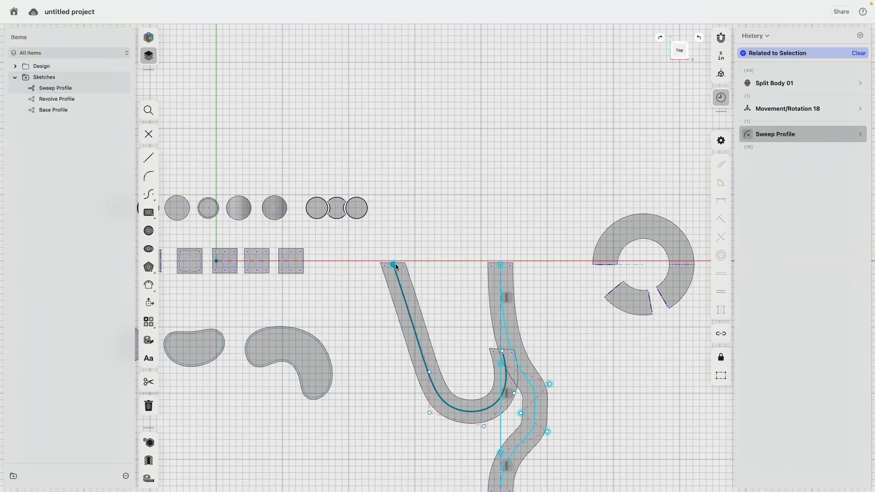
pyautogui.click(469, 299)
pyautogui.click(423, 362)
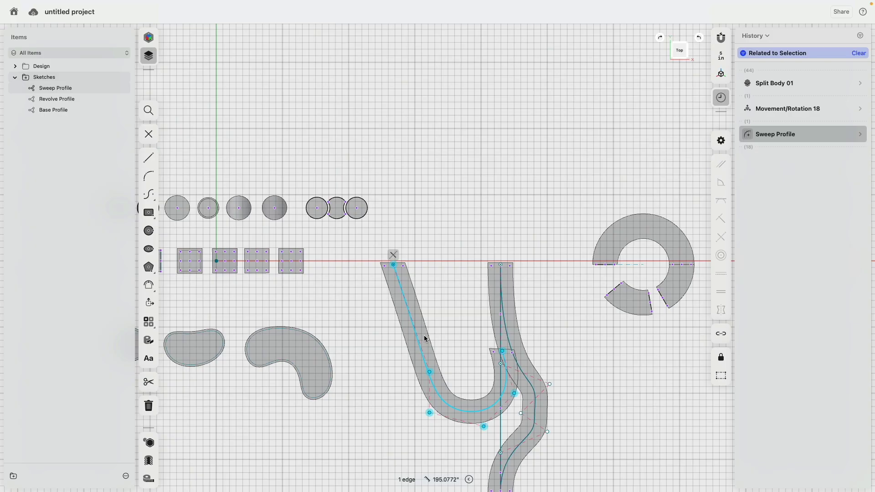
pyautogui.click(394, 266)
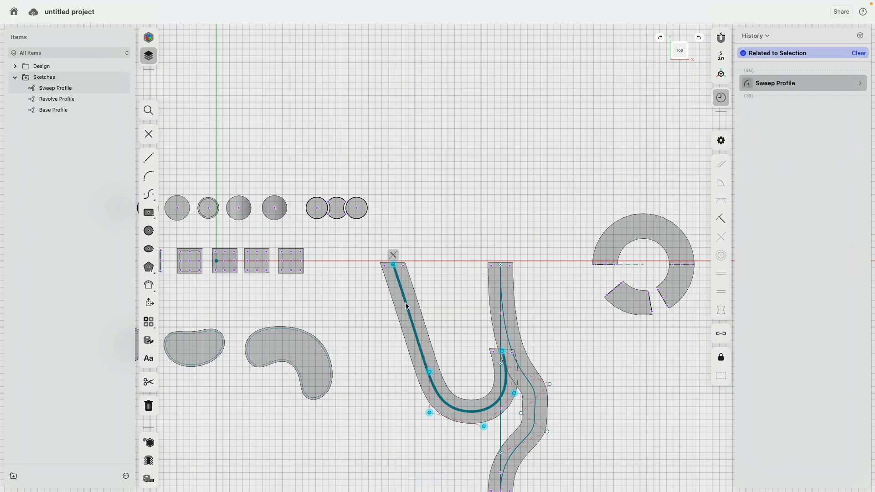
pyautogui.click(430, 372)
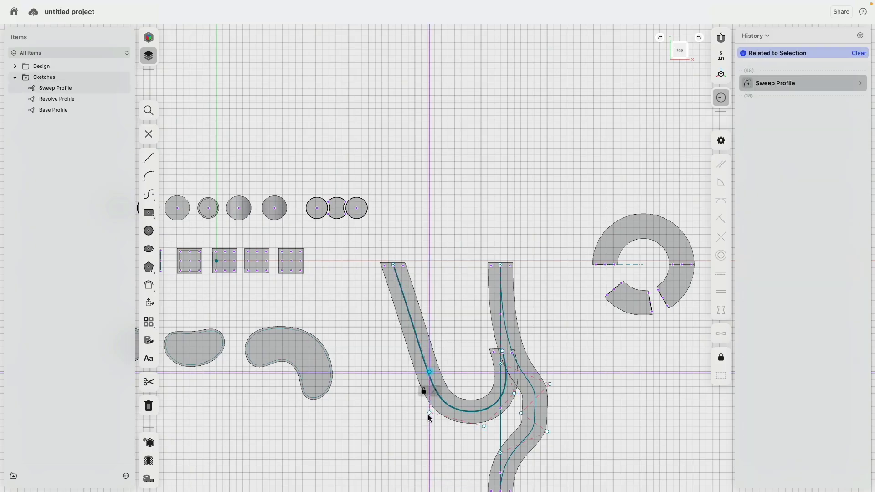
pyautogui.click(430, 413)
pyautogui.click(485, 428)
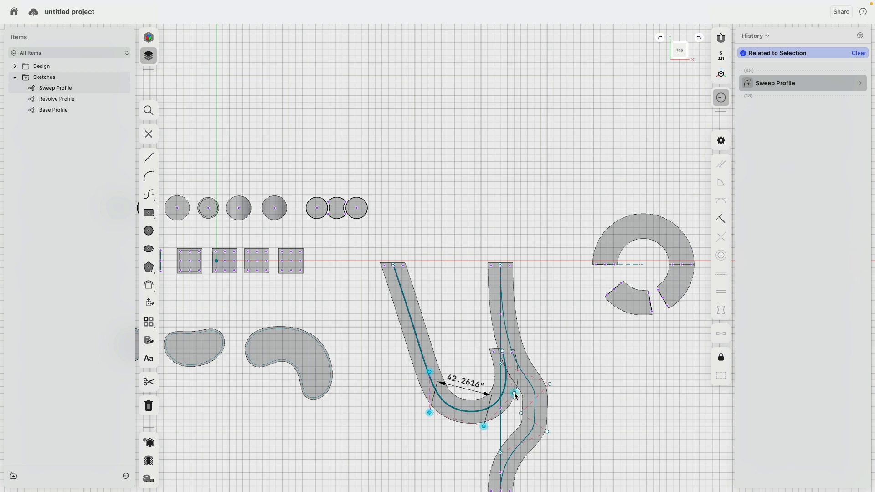
pyautogui.moveTo(504, 355); pyautogui.dragTo(462, 308)
pyautogui.click(450, 279)
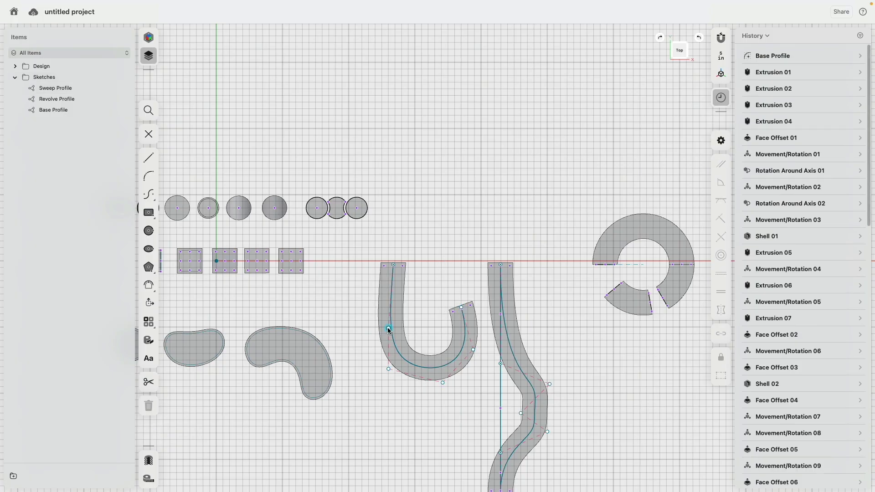
# Straighten the start of the U-shaped path by shifting its second control point and constraining it vertically with the start point
pyautogui.moveTo(390, 329); pyautogui.dragTo(395, 327)
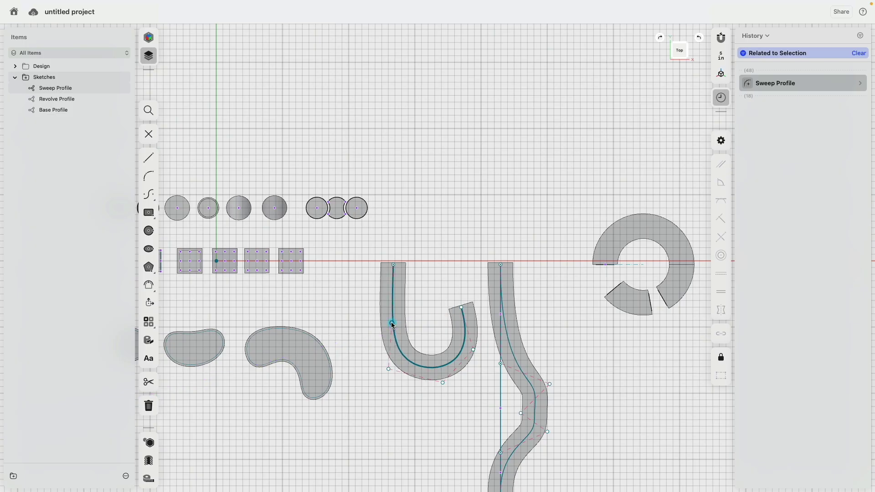
pyautogui.scroll(5, 403, 321)
pyautogui.click(457, 306)
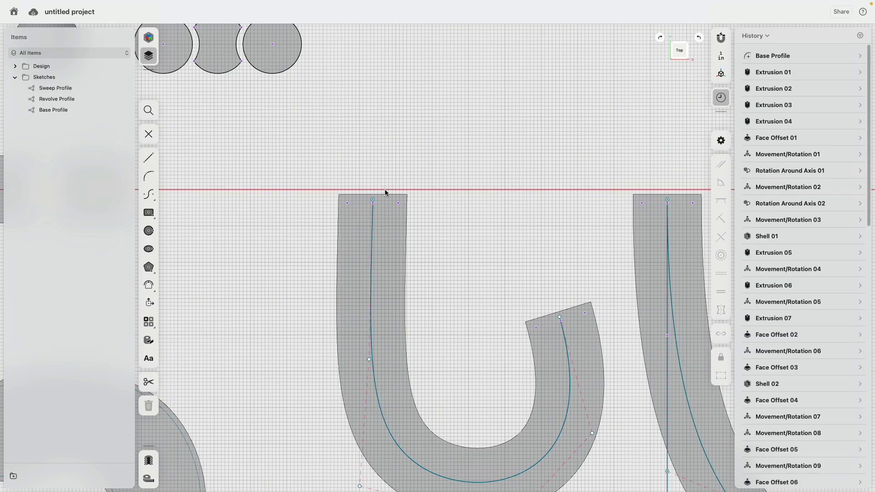
pyautogui.click(373, 200)
pyautogui.click(369, 360)
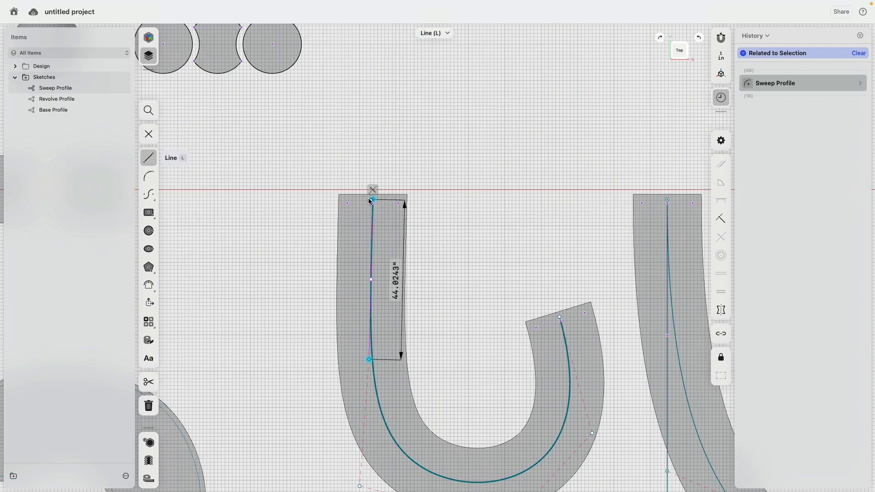
pyautogui.click(370, 360)
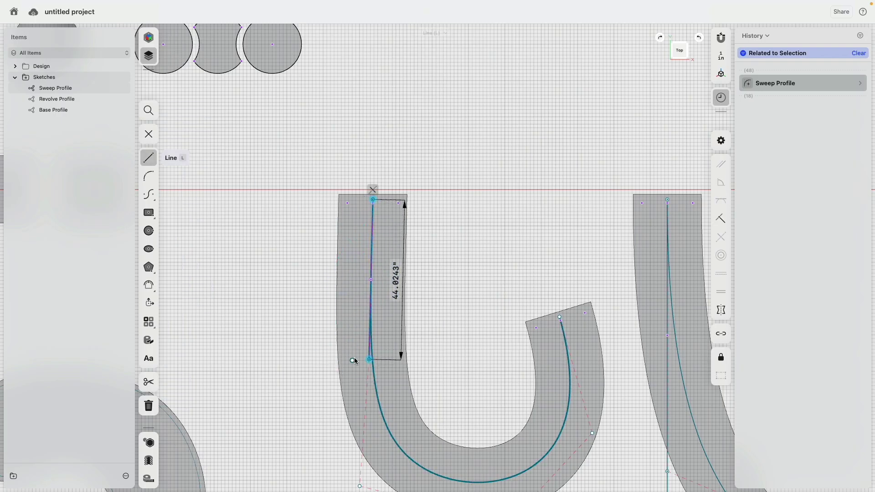
pyautogui.click(369, 351)
pyautogui.click(720, 275)
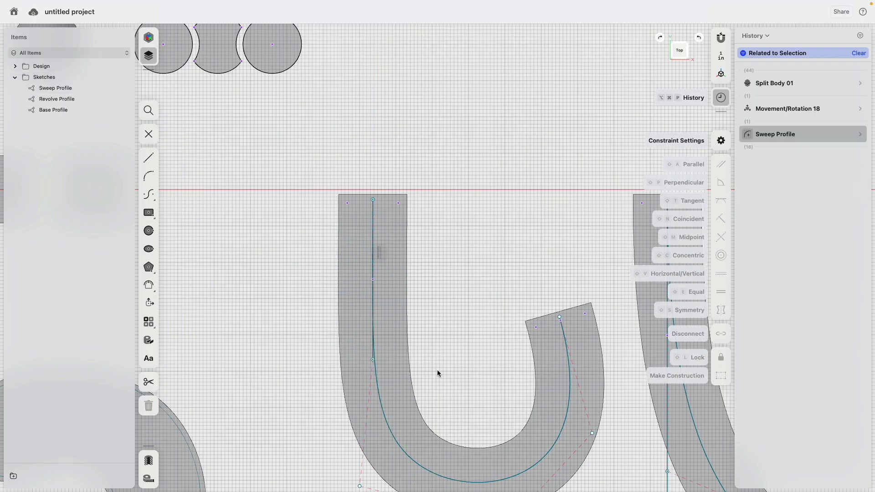
# Align the U-shaped path's lower-left control point vertically beneath its straight starting segment
pyautogui.scroll(-5, 436, 371)
pyautogui.moveTo(386, 429); pyautogui.dragTo(392, 435)
pyautogui.click(451, 336)
# Move the wavy path's three middle control points together, up and left, so the curve bends closer to its vertical line
pyautogui.moveTo(451, 336); pyautogui.dragTo(355, 258, button='middle')
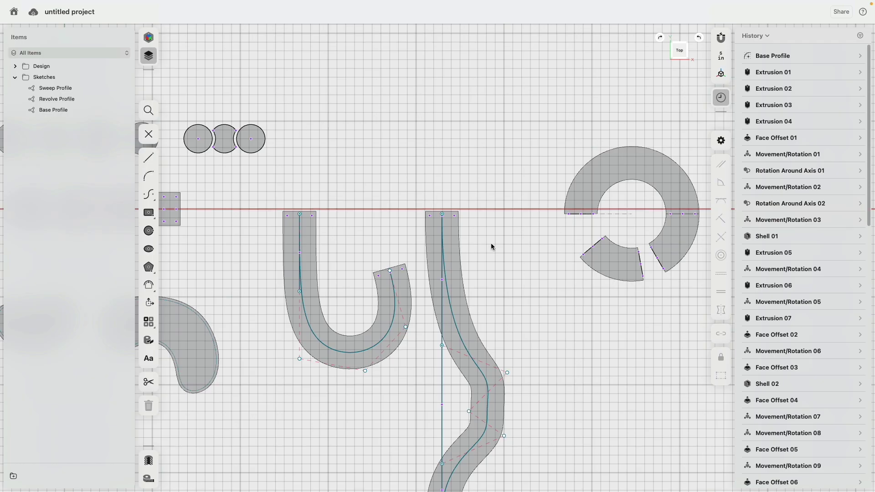
pyautogui.scroll(2, 490, 246)
pyautogui.scroll(-5, 498, 271)
pyautogui.scroll(2, 517, 289)
pyautogui.moveTo(520, 265)
pyautogui.mouseDown()
pyautogui.moveTo(471, 336)
pyautogui.moveTo(453, 338)
pyautogui.mouseUp()
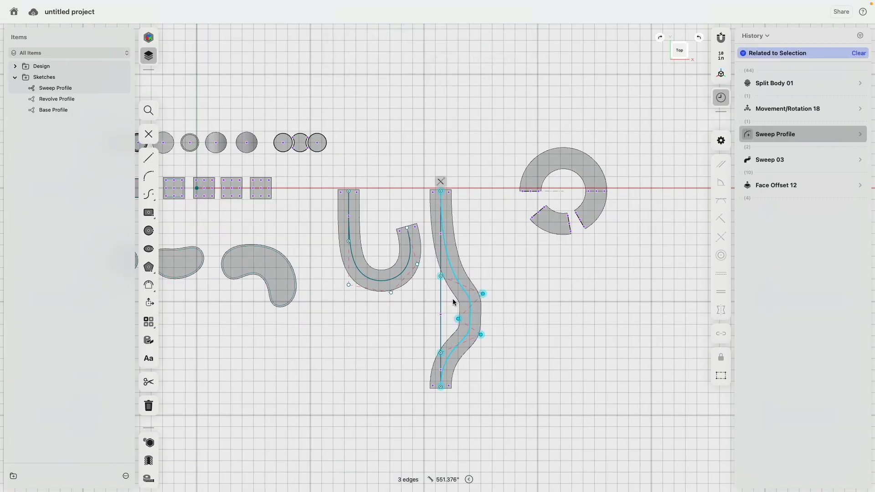
pyautogui.click(472, 312)
pyautogui.click(458, 320)
pyautogui.click(481, 335)
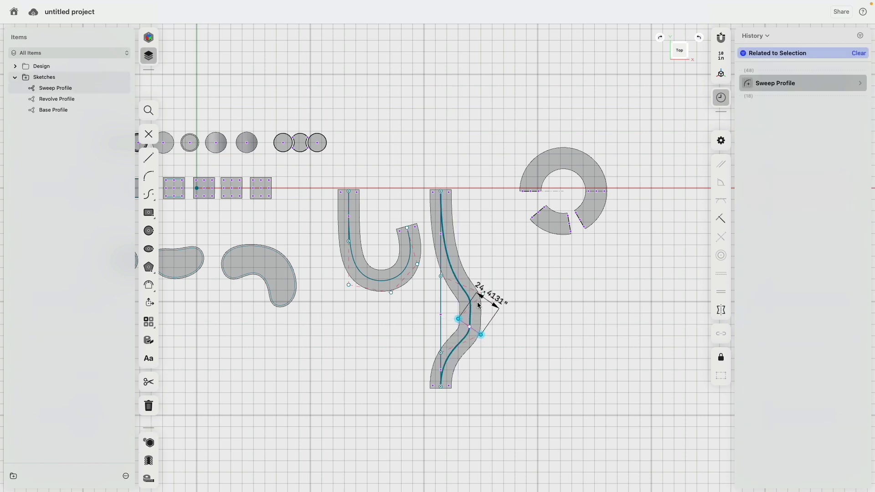
pyautogui.scroll(5, 457, 310)
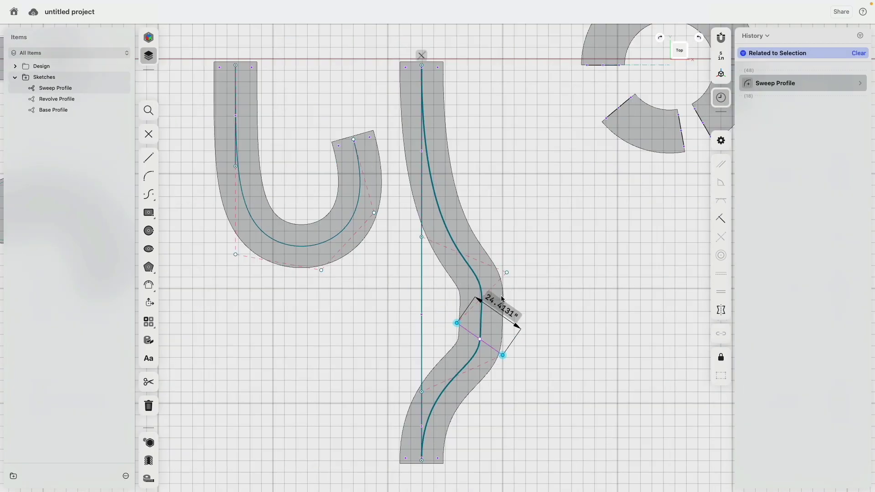
pyautogui.moveTo(507, 273)
pyautogui.mouseDown()
pyautogui.moveTo(445, 274)
pyautogui.moveTo(432, 263)
pyautogui.moveTo(434, 192)
pyautogui.mouseUp()
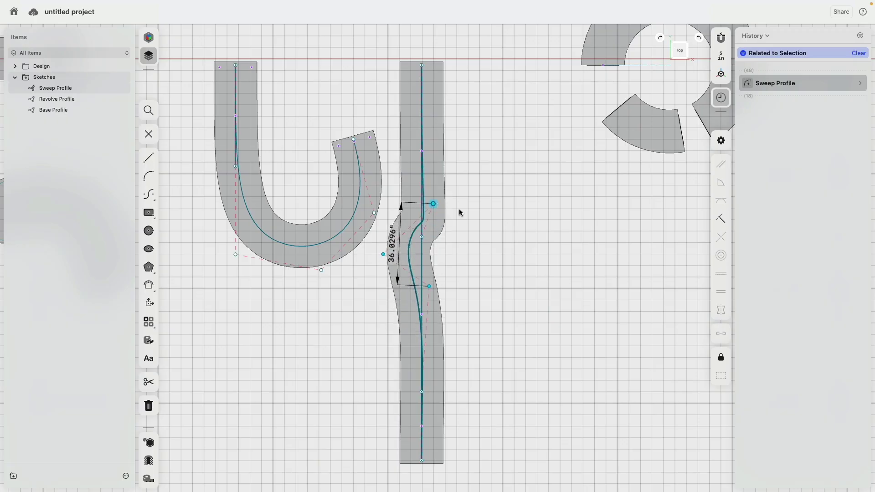
# Move the control point at the upper end of the wavy path's vertical line upward, closer to the path's start
pyautogui.scroll(5, 518, 268)
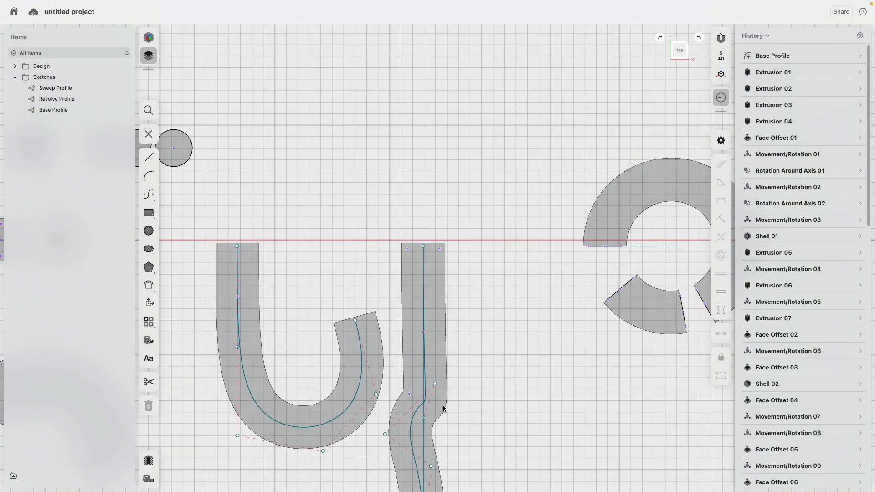
pyautogui.moveTo(423, 416); pyautogui.dragTo(423, 329)
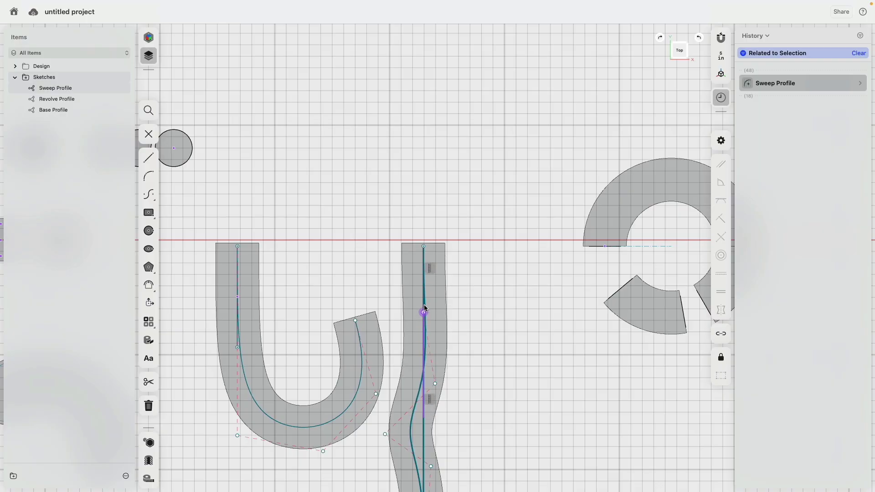
pyautogui.scroll(-4, 510, 319)
pyautogui.scroll(-2, 513, 315)
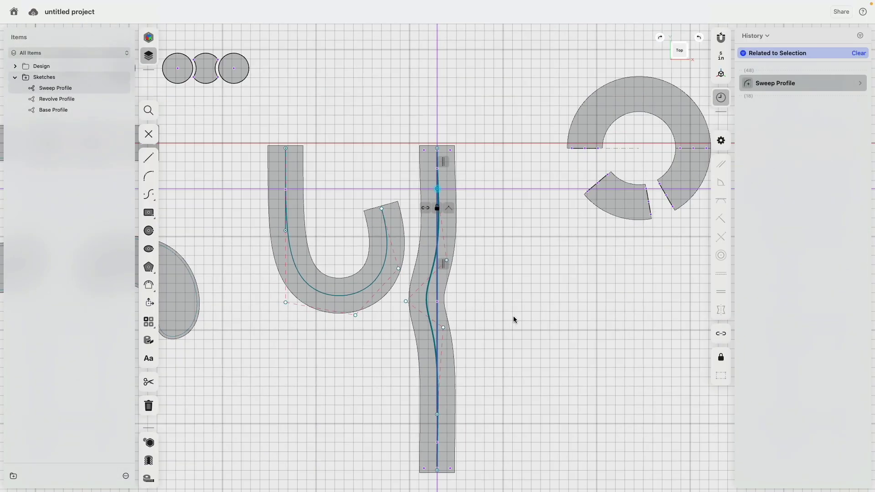
pyautogui.click(513, 316)
# Shorten the wavy path by moving its two lowest points up together, and raise its upper bend control point
pyautogui.click(438, 414)
pyautogui.click(438, 471)
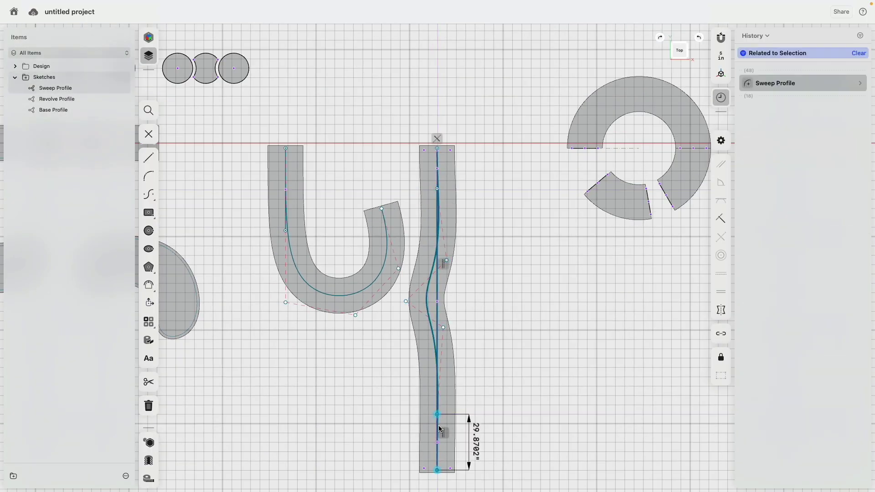
pyautogui.moveTo(437, 416); pyautogui.dragTo(437, 372)
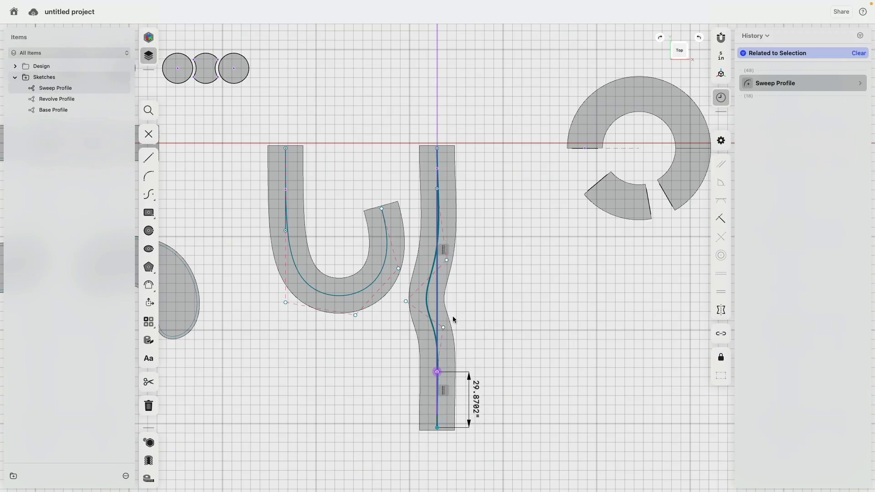
pyautogui.click(461, 267)
pyautogui.moveTo(447, 261); pyautogui.dragTo(447, 232)
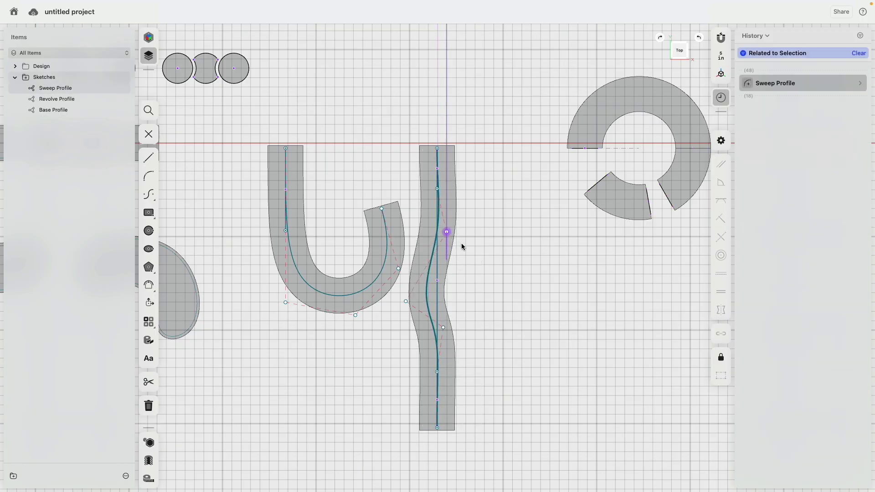
pyautogui.click(502, 278)
# Edit Movement/Rotation 18 in the history, shifting the wavy sweep's starting square right, farther from the U-shaped sweep
pyautogui.scroll(-15, 829, 360)
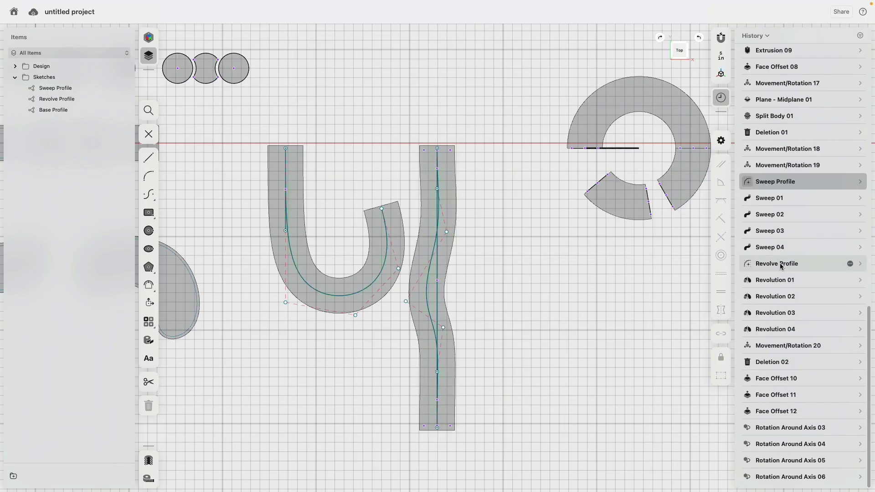
pyautogui.press('Tab')
pyautogui.click(773, 149)
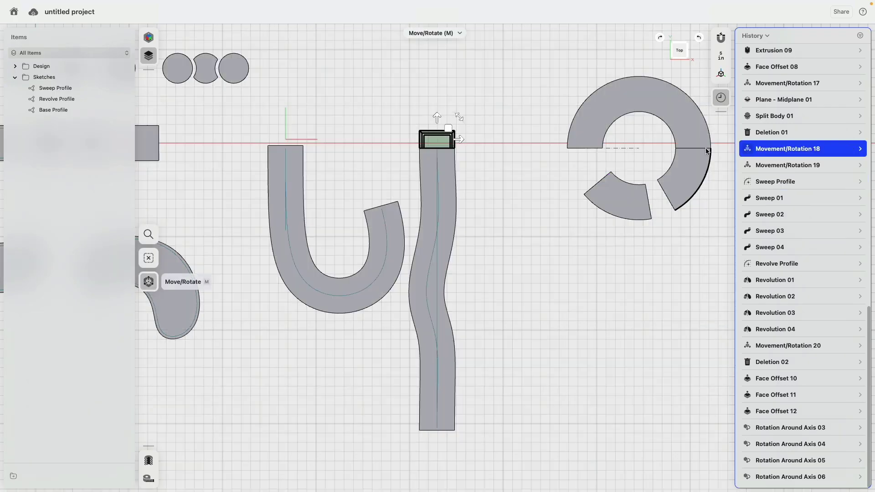
pyautogui.moveTo(461, 142); pyautogui.dragTo(495, 142)
pyautogui.click(483, 267)
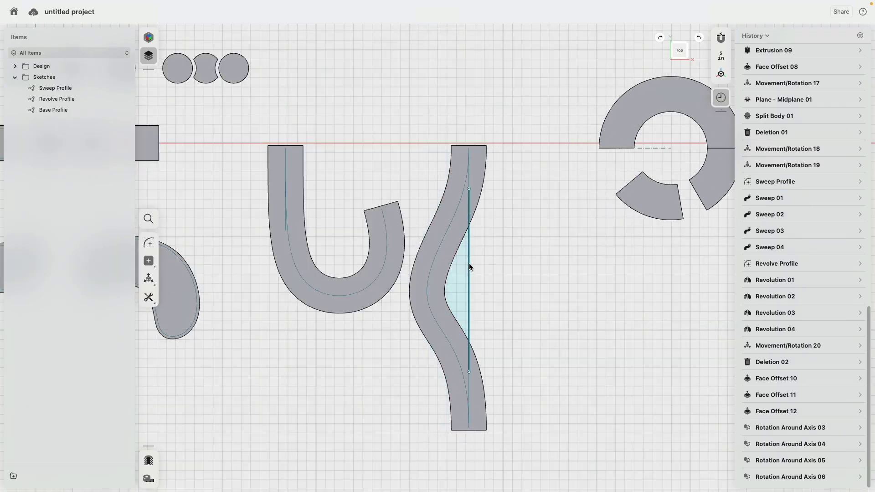
# Reopen the Sweep Profile sketch and move the wavy path's three bend control points right, back around its vertical line
pyautogui.click(469, 267)
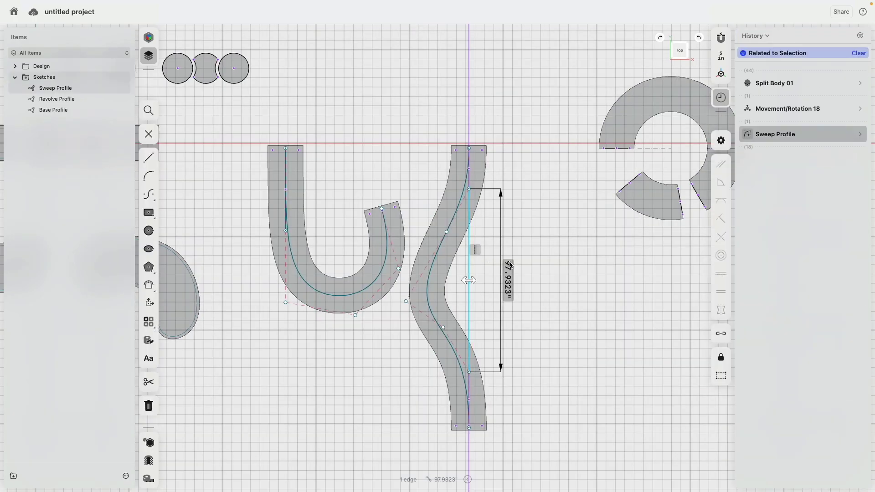
pyautogui.click(406, 301)
pyautogui.moveTo(448, 233); pyautogui.dragTo(482, 228)
pyautogui.click(538, 272)
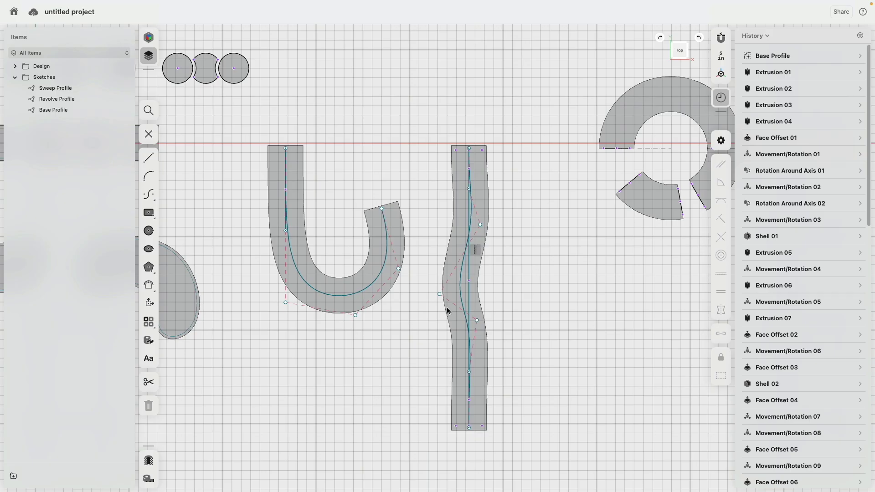
# Raise the wavy path's middle and lower bend control points slightly, and move its two lowest points up together
pyautogui.moveTo(439, 294); pyautogui.dragTo(442, 276)
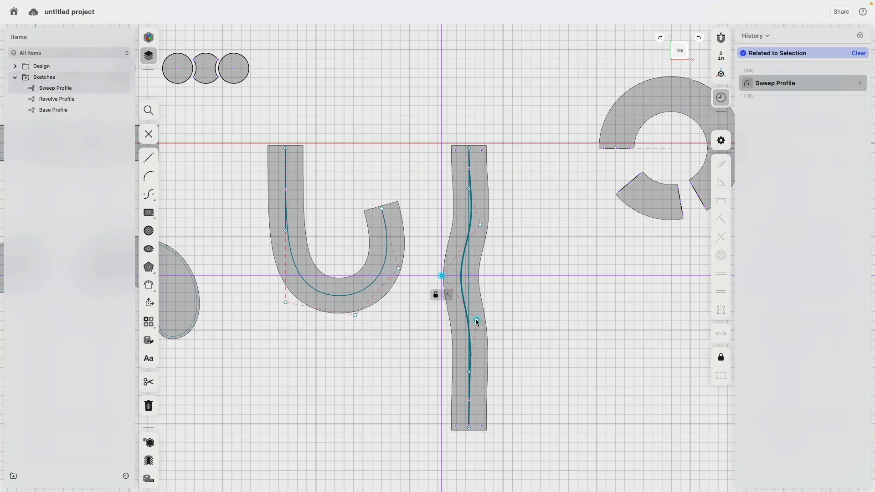
pyautogui.moveTo(477, 321); pyautogui.dragTo(477, 306)
pyautogui.click(469, 372)
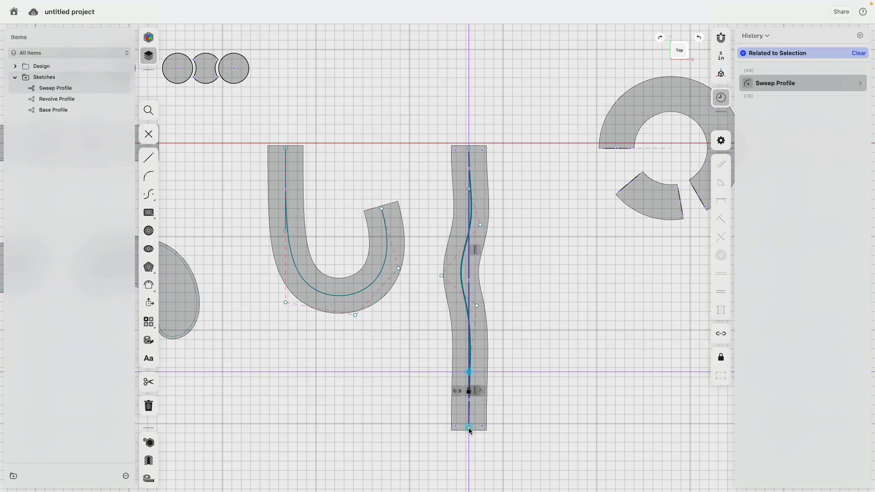
pyautogui.moveTo(470, 431); pyautogui.dragTo(471, 412)
pyautogui.click(559, 324)
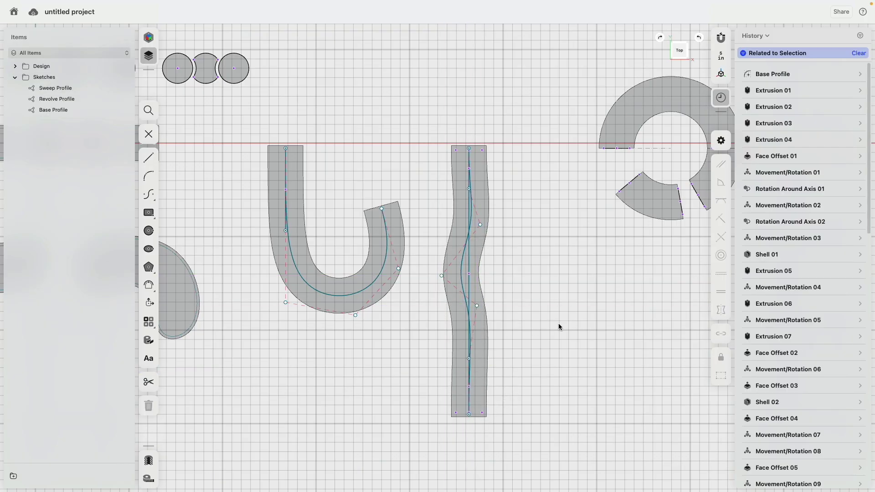
# Exit the Sweep Profile sketch and check the rearranged bodies from an angled view
pyautogui.scroll(-3, 545, 368)
pyautogui.moveTo(591, 365)
pyautogui.mouseDown(button='right')
pyautogui.moveTo(558, 229)
pyautogui.moveTo(456, 181)
pyautogui.mouseUp(button='right')
pyautogui.click(149, 135)
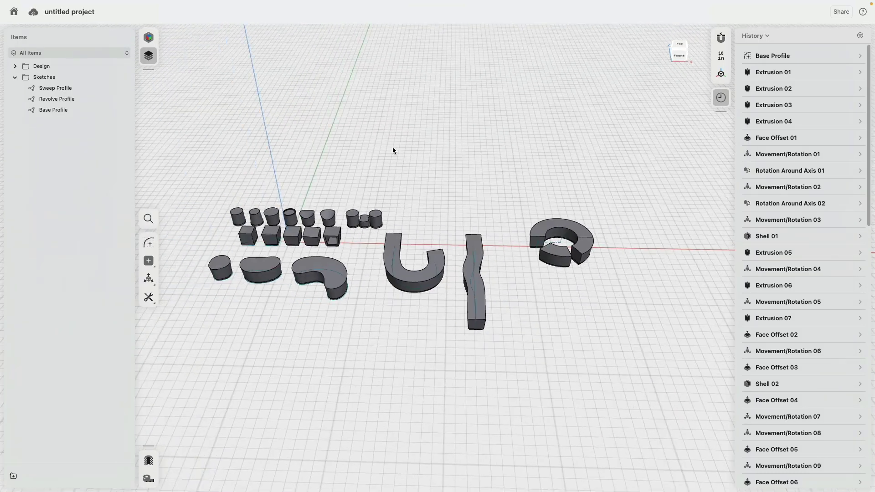
pyautogui.moveTo(435, 173); pyautogui.dragTo(433, 149, button='right')
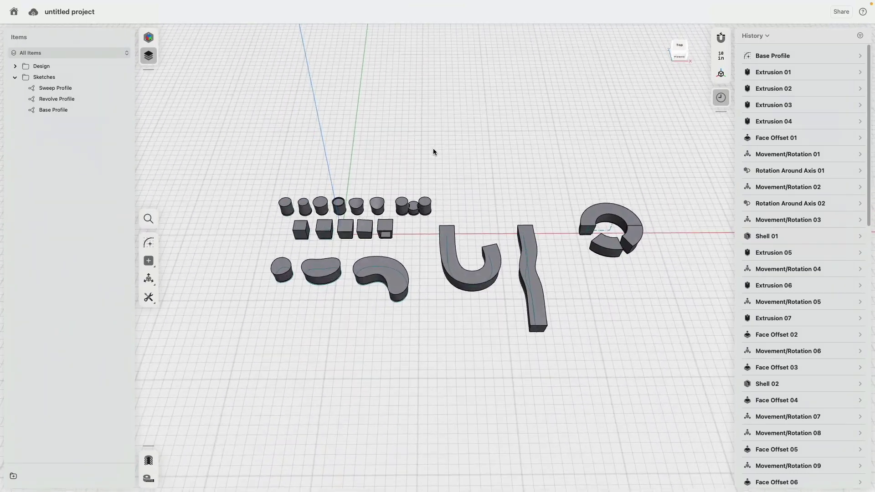
pyautogui.scroll(3, 620, 235)
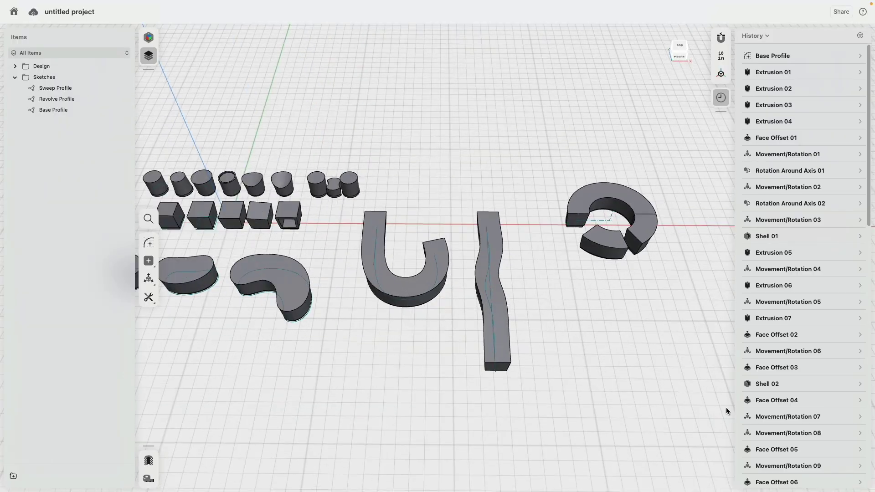
# Edit Movement/Rotation 19 in the history, moving the revolved ring back and left, behind the gap between the U-shaped and wavy sweeps
pyautogui.scroll(-15, 797, 401)
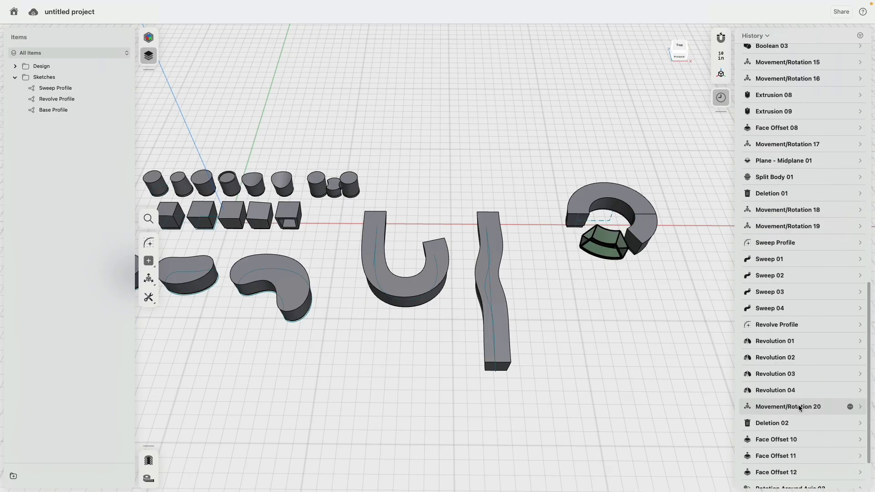
pyautogui.scroll(-3, 800, 406)
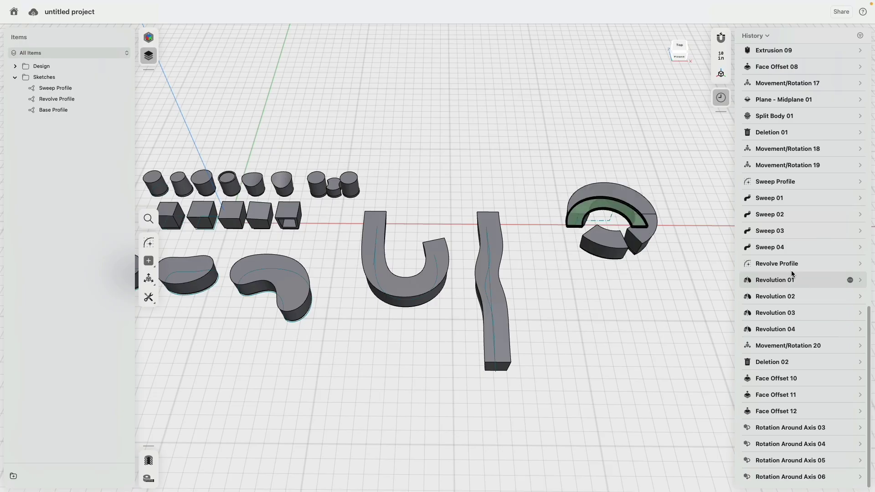
pyautogui.click(784, 166)
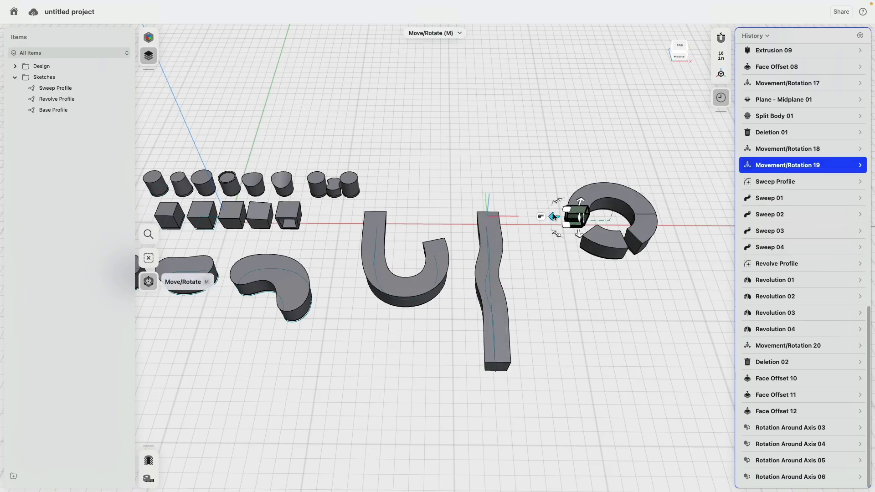
pyautogui.moveTo(553, 215)
pyautogui.mouseDown()
pyautogui.moveTo(530, 218)
pyautogui.moveTo(556, 212)
pyautogui.moveTo(553, 203)
pyautogui.mouseUp()
pyautogui.click(680, 47)
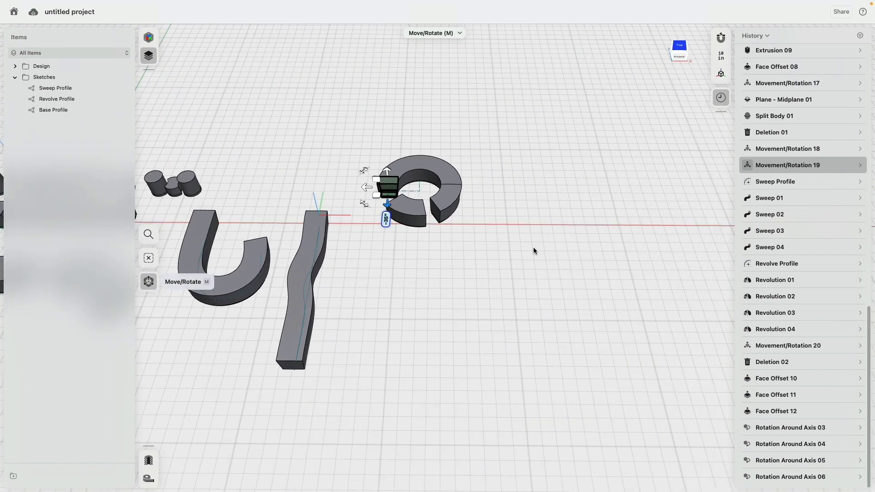
pyautogui.moveTo(522, 208); pyautogui.dragTo(362, 200)
pyautogui.click(532, 241)
# Hide the Sketches folder so only the bodies show in the model
pyautogui.moveTo(542, 266); pyautogui.dragTo(424, 183, button='right')
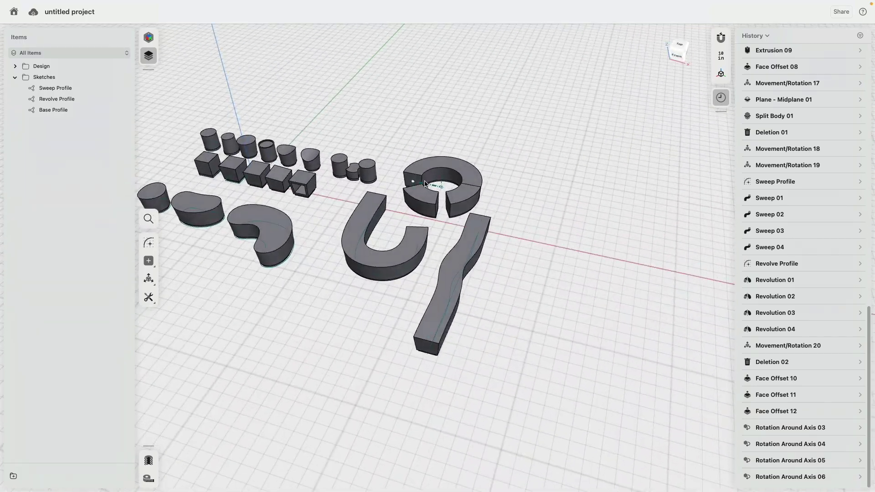
pyautogui.scroll(5, 383, 137)
pyautogui.click(123, 77)
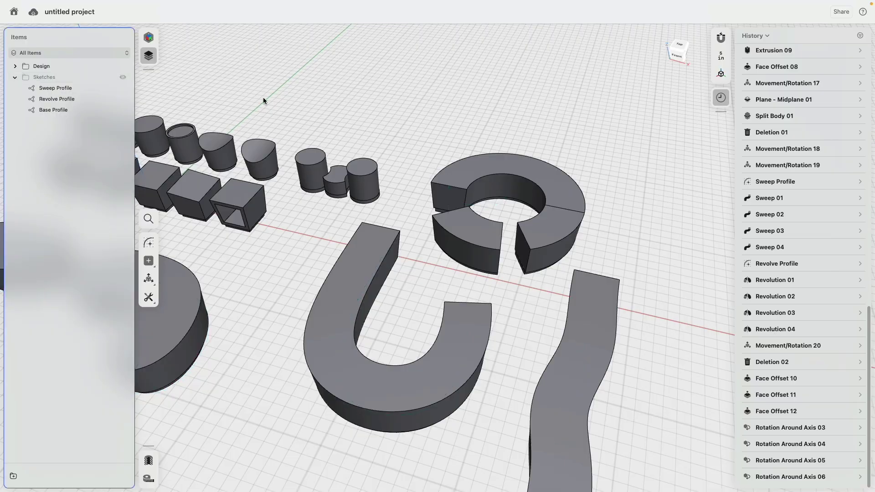
pyautogui.moveTo(388, 114); pyautogui.dragTo(485, 141, button='middle')
pyautogui.moveTo(400, 125); pyautogui.dragTo(491, 140, button='middle')
# Copy the shelled cylinder together with its base and place the copy in the center of the revolved ring
pyautogui.scroll(6, 382, 190)
pyautogui.click(316, 162)
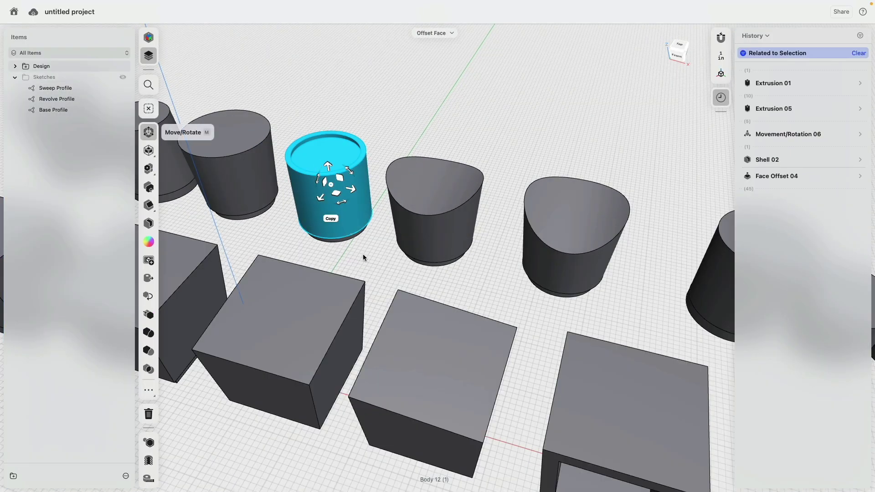
pyautogui.click(356, 239)
pyautogui.scroll(-10, 356, 236)
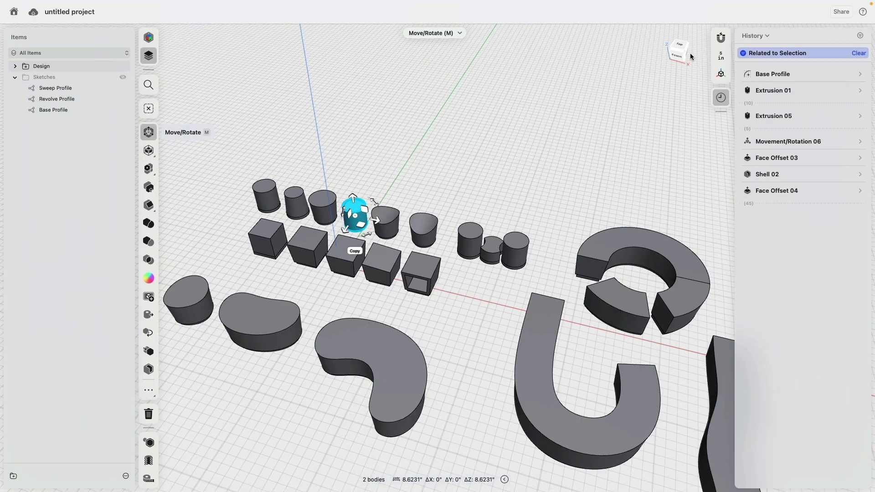
pyautogui.click(679, 44)
pyautogui.moveTo(513, 207); pyautogui.dragTo(364, 197, button='middle')
pyautogui.moveTo(285, 237); pyautogui.dragTo(555, 242)
pyautogui.click(411, 312)
pyautogui.moveTo(579, 224); pyautogui.dragTo(550, 170, button='right')
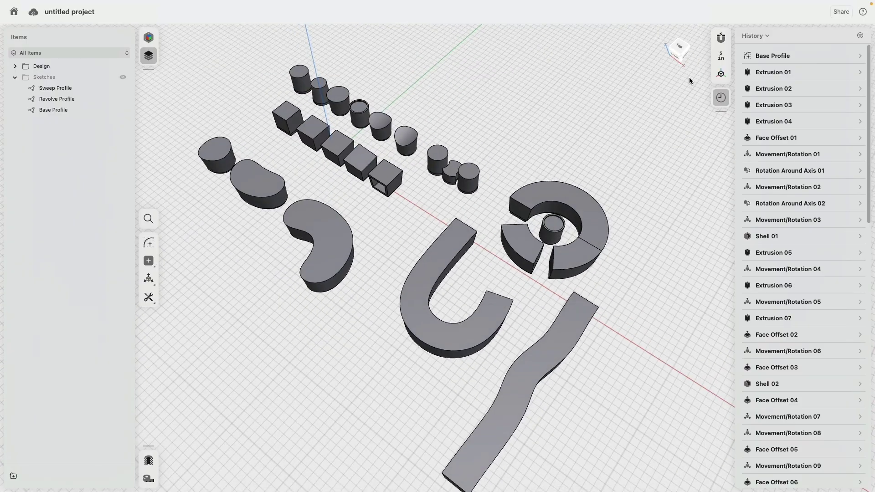
# Rotate the ring segment touching the half ring, together with its base, slightly away from it to open a small gap
pyautogui.moveTo(606, 337); pyautogui.dragTo(584, 270, button='right')
pyautogui.scroll(3, 585, 273)
pyautogui.click(557, 262)
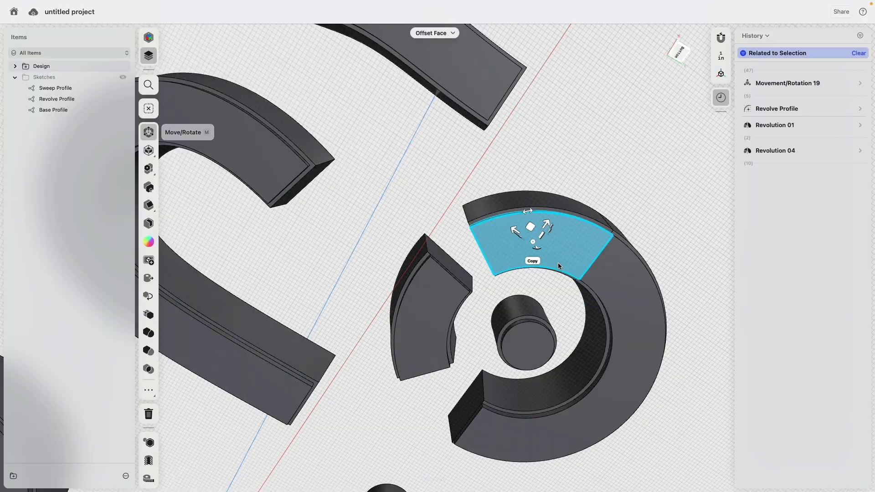
pyautogui.press('m')
pyautogui.click(522, 197)
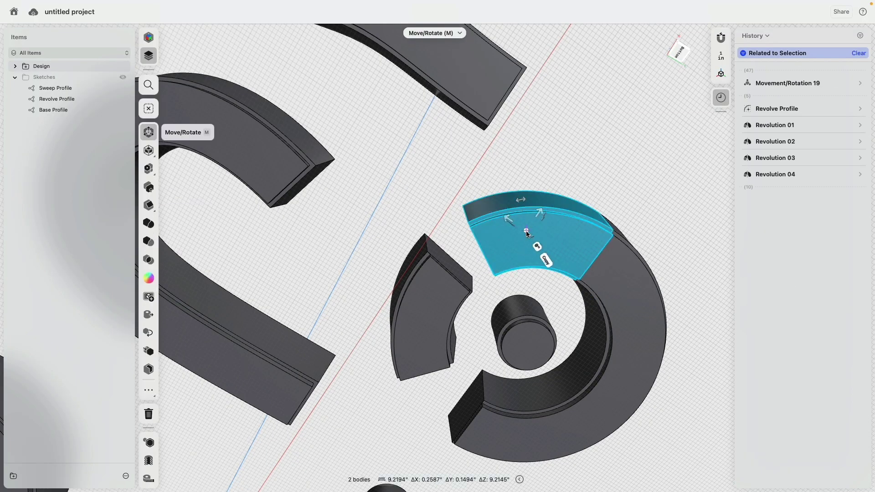
pyautogui.moveTo(528, 246); pyautogui.dragTo(500, 278)
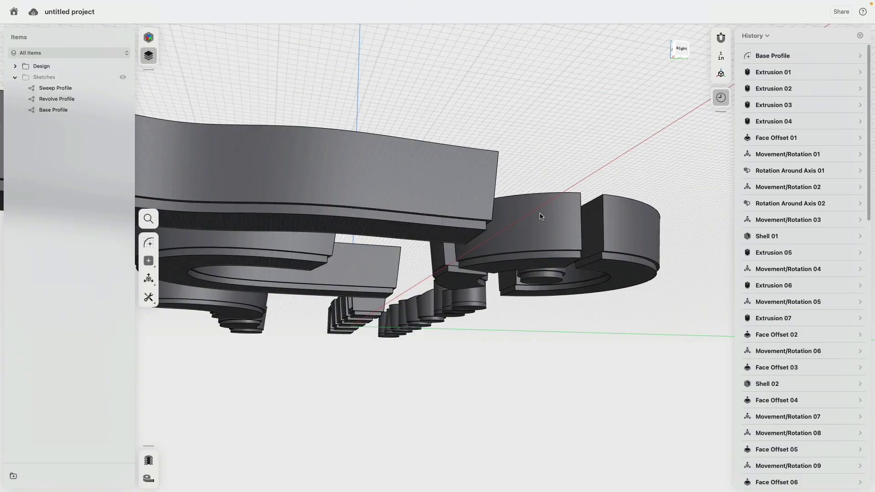
pyautogui.moveTo(539, 217); pyautogui.dragTo(592, 273, button='right')
pyautogui.scroll(-3, 551, 300)
pyautogui.moveTo(363, 303); pyautogui.dragTo(522, 344, button='right')
pyautogui.scroll(-5, 401, 301)
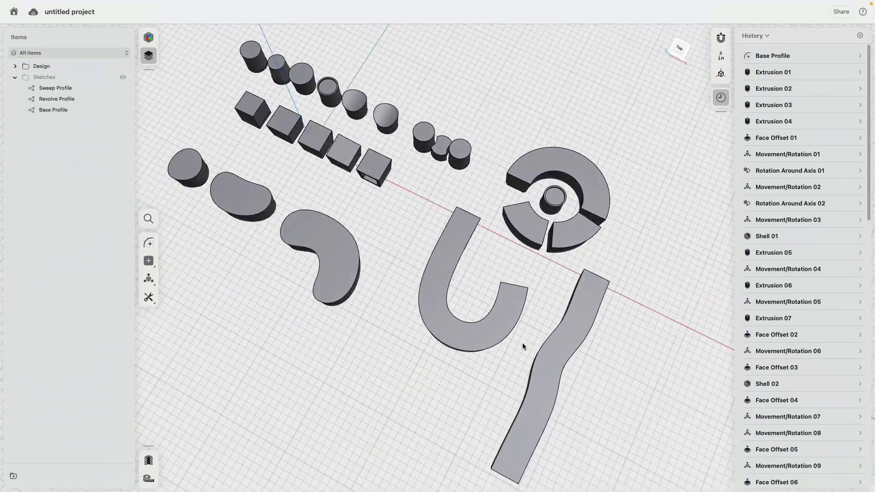
pyautogui.moveTo(376, 285); pyautogui.dragTo(404, 299, button='middle')
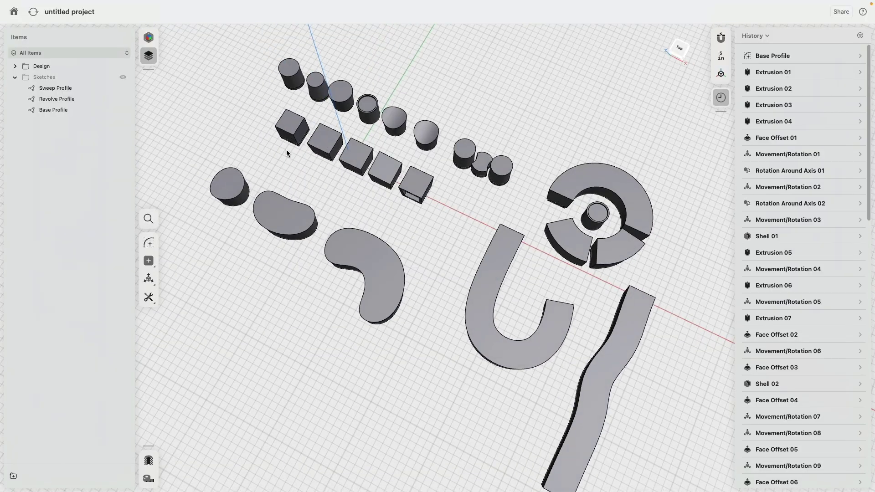
pyautogui.scroll(5, 287, 153)
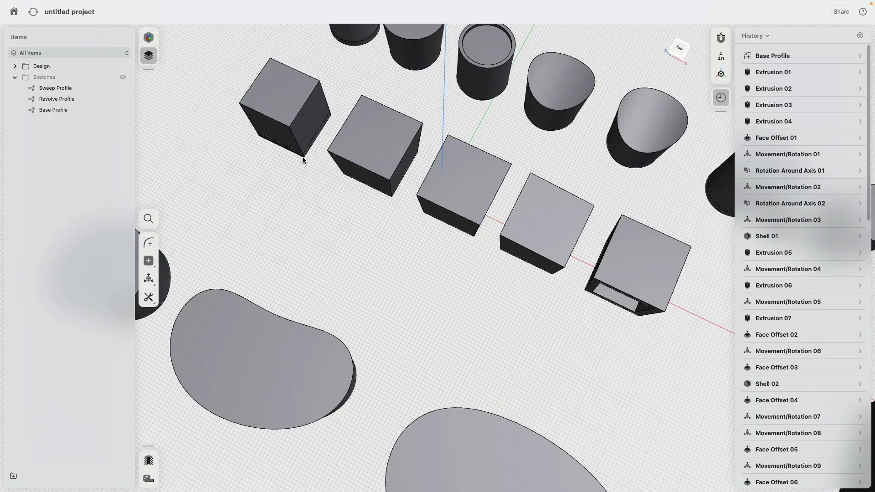
pyautogui.click(302, 156)
pyautogui.scroll(-5, 337, 205)
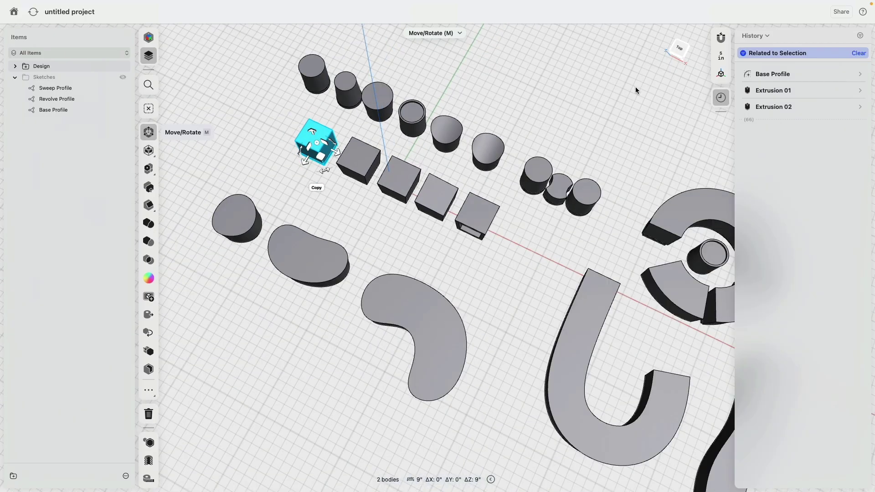
pyautogui.click(683, 47)
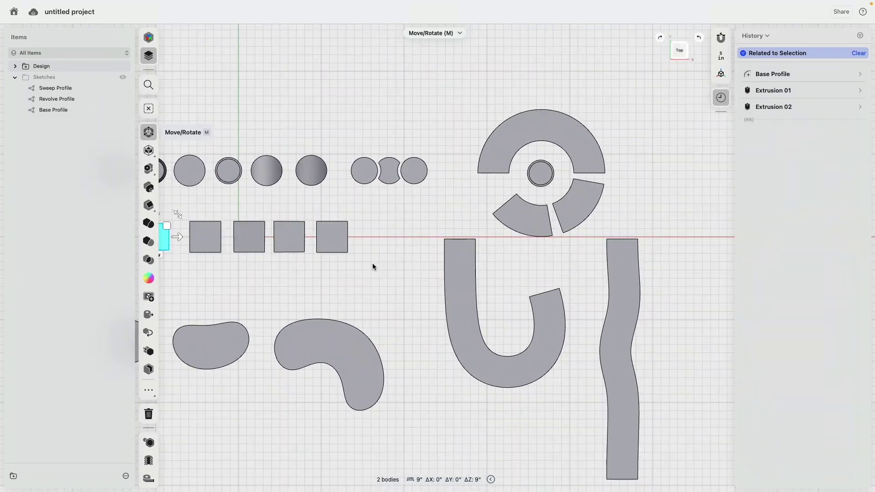
pyautogui.moveTo(228, 232); pyautogui.dragTo(421, 257)
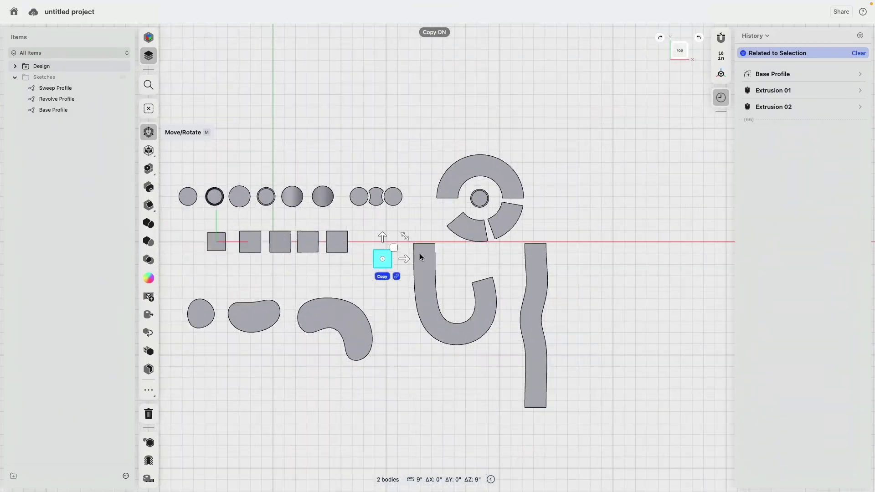
pyautogui.scroll(8, 491, 255)
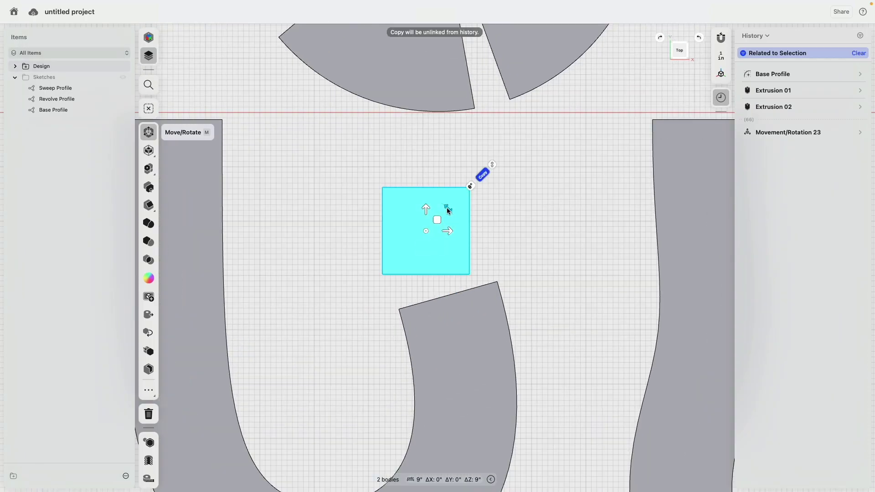
pyautogui.moveTo(448, 210); pyautogui.dragTo(524, 159)
pyautogui.press('super+z')
pyautogui.press('super+z')
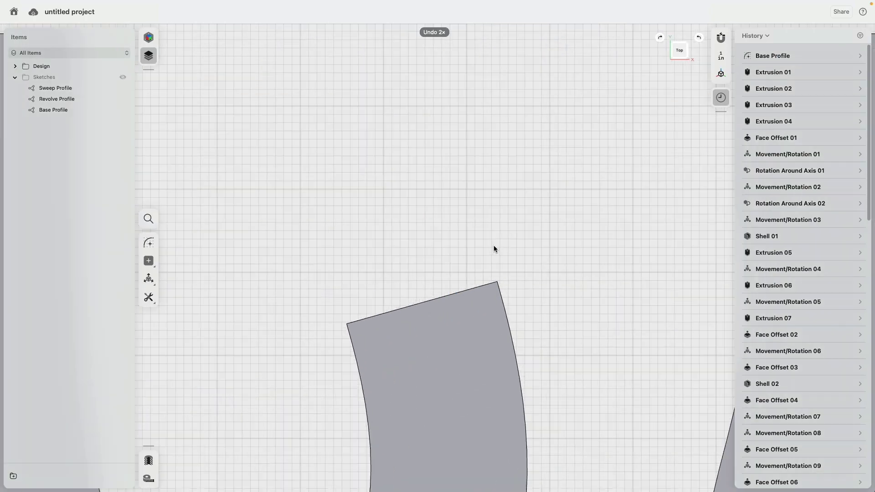
# Copy the first block of the box row with its base into the space behind the U-shaped sweep's short arm
pyautogui.scroll(-10, 494, 249)
pyautogui.hscroll(-5, 302, 250)
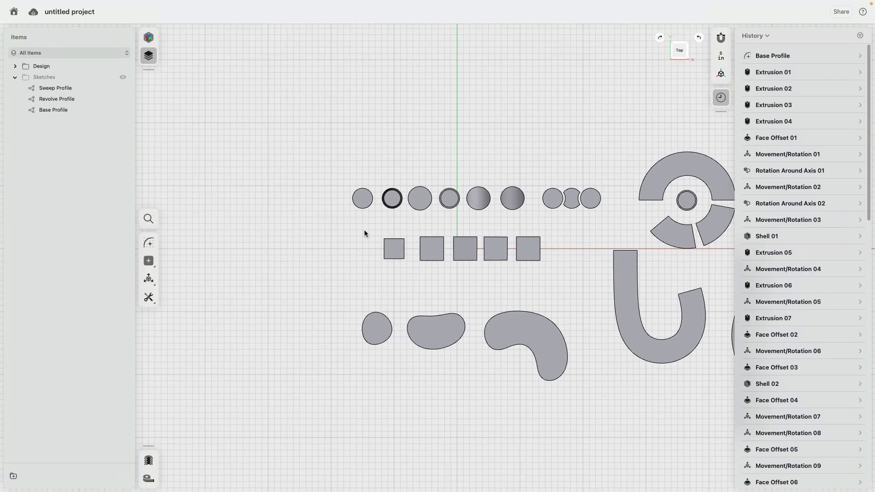
pyautogui.moveTo(365, 229); pyautogui.dragTo(420, 232, button='right')
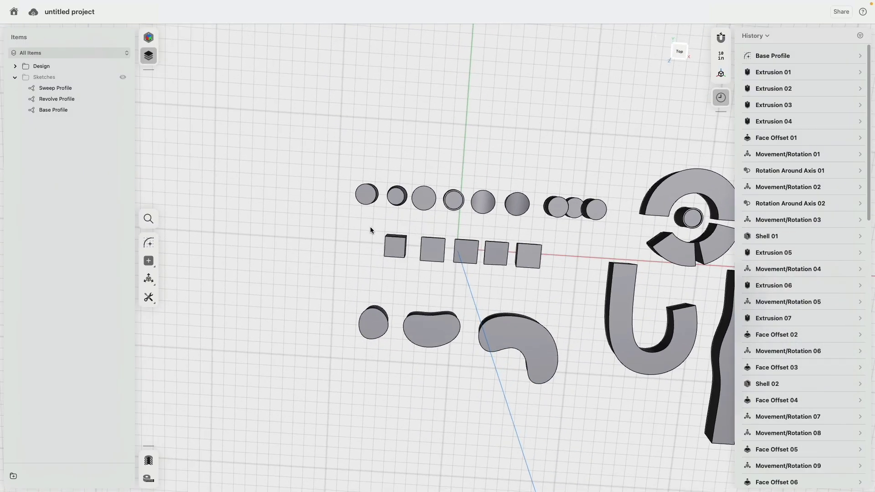
pyautogui.moveTo(370, 229); pyautogui.dragTo(412, 267)
pyautogui.press('m')
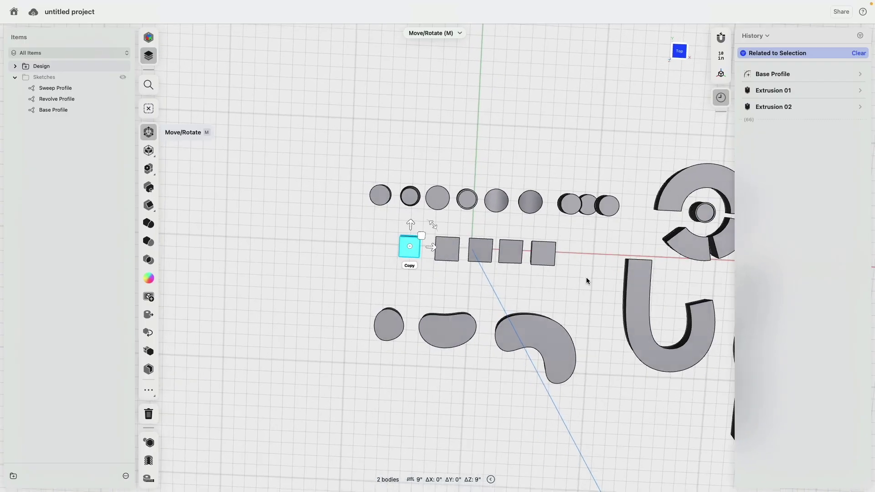
pyautogui.moveTo(266, 235); pyautogui.dragTo(526, 283)
# Rotate the copied block to match the slanted end of the U-shaped sweep's short arm, leaving a narrow gap between them
pyautogui.scroll(5, 551, 266)
pyautogui.click(522, 296)
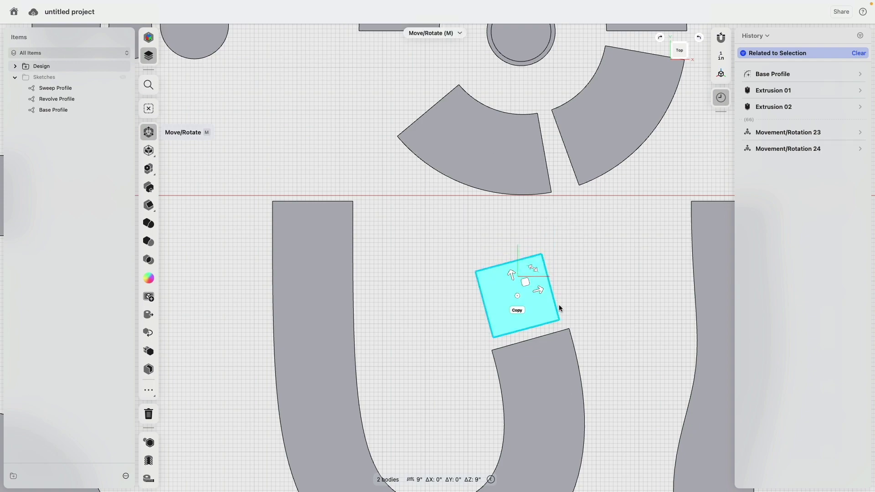
pyautogui.scroll(-3, 559, 304)
pyautogui.click(578, 313)
pyautogui.scroll(-5, 477, 255)
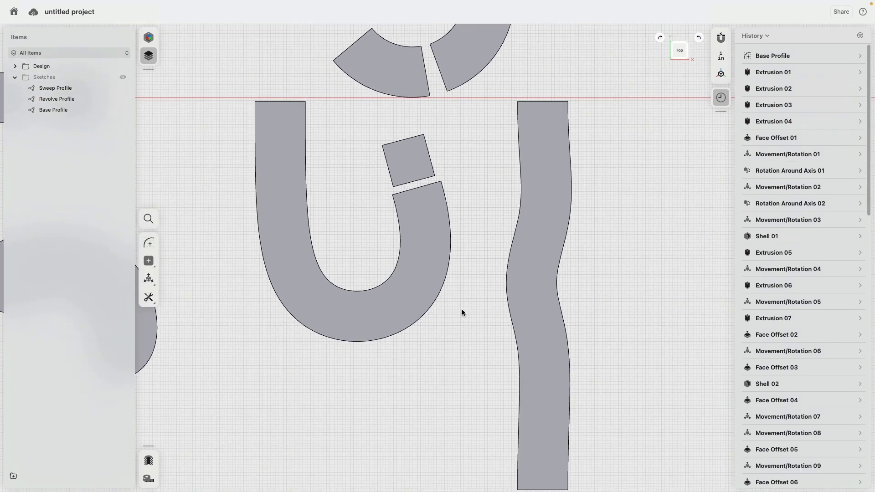
pyautogui.scroll(-3, 461, 312)
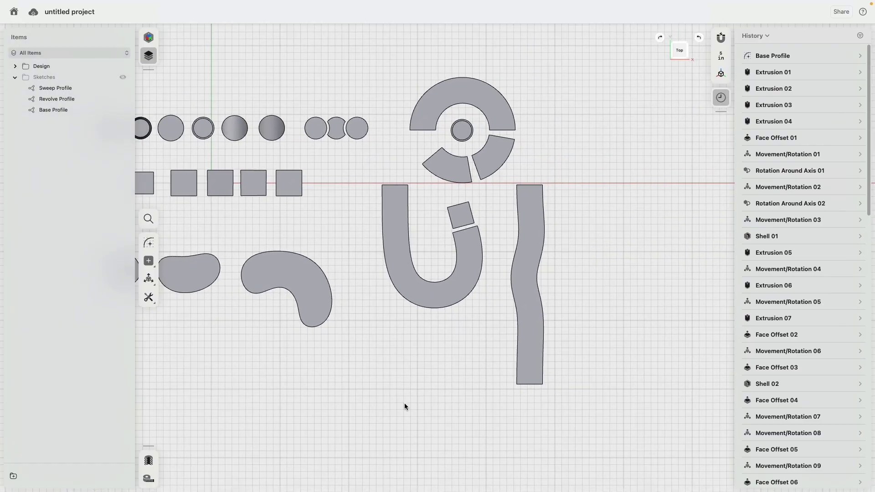
# Show the Sketches folder again and open the Sweep Profile sketch for editing from the top view
pyautogui.moveTo(404, 406); pyautogui.dragTo(341, 340, button='right')
pyautogui.moveTo(341, 340); pyautogui.dragTo(397, 323, button='middle')
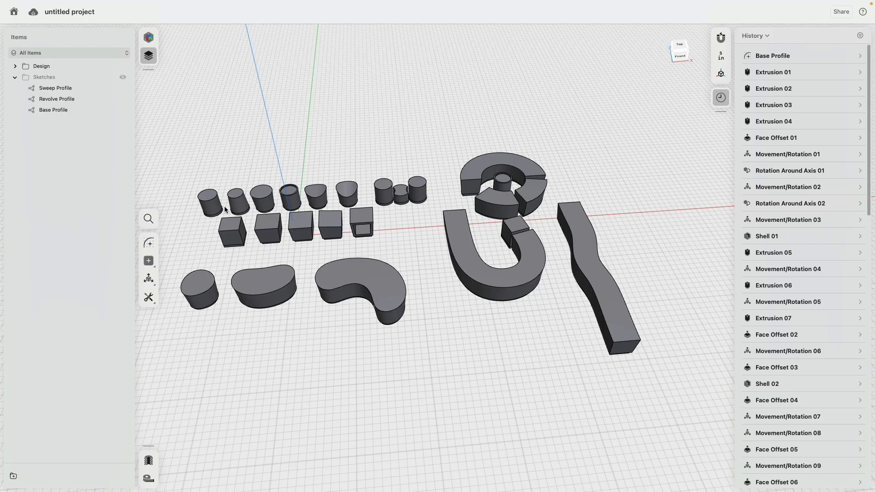
pyautogui.click(122, 77)
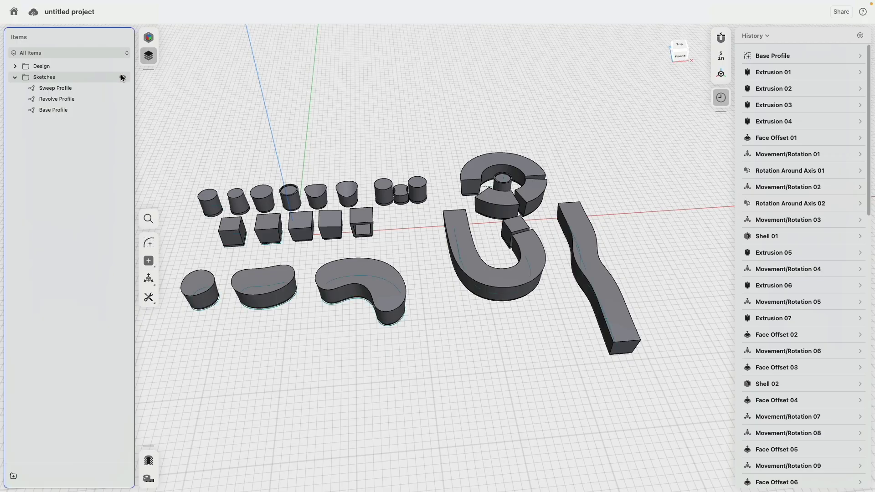
pyautogui.click(678, 46)
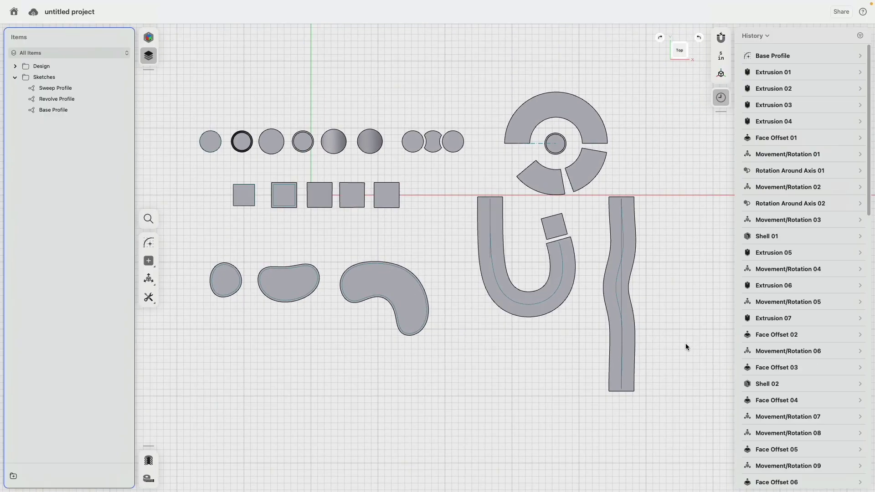
pyautogui.click(85, 90)
# Shorten the wavy sweep path by raising its bottom end line, and move its bend control points up to match
pyautogui.click(622, 362)
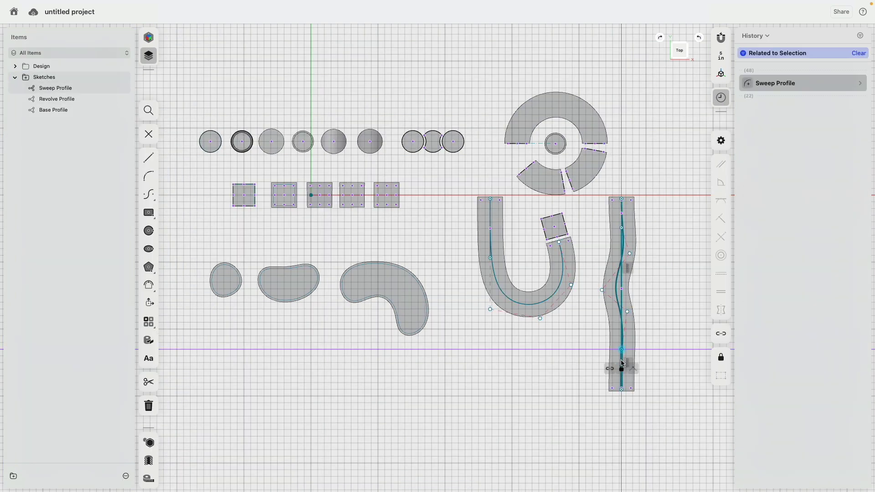
pyautogui.moveTo(623, 392); pyautogui.dragTo(622, 369)
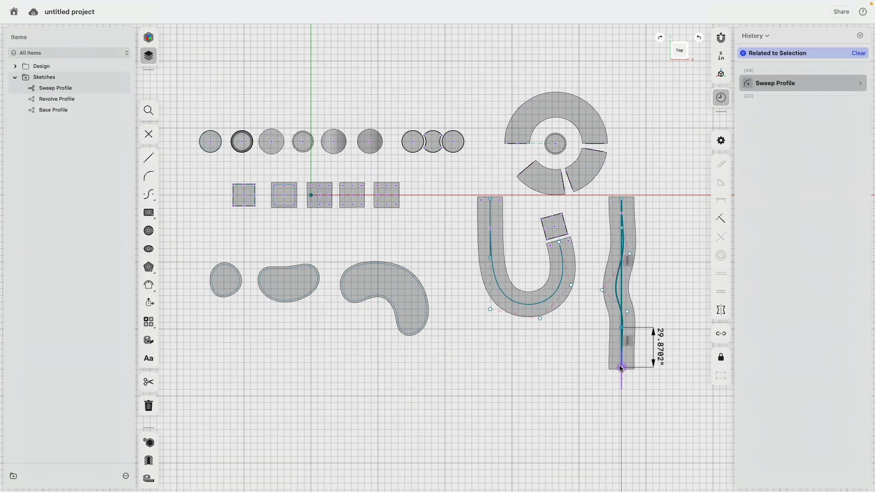
pyautogui.click(630, 309)
pyautogui.moveTo(624, 297)
pyautogui.mouseDown()
pyautogui.moveTo(619, 313)
pyautogui.moveTo(606, 275)
pyautogui.mouseUp()
pyautogui.click(631, 253)
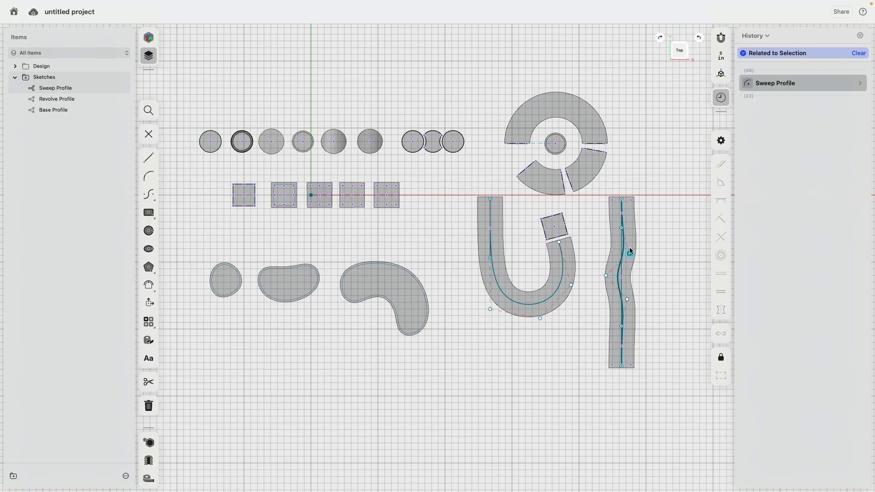
# Raise the bottom end of the wavy sweep path further, nudge its upper joint and outer bend point up, and finish the sketch
pyautogui.click(622, 365)
pyautogui.moveTo(623, 360); pyautogui.dragTo(623, 346)
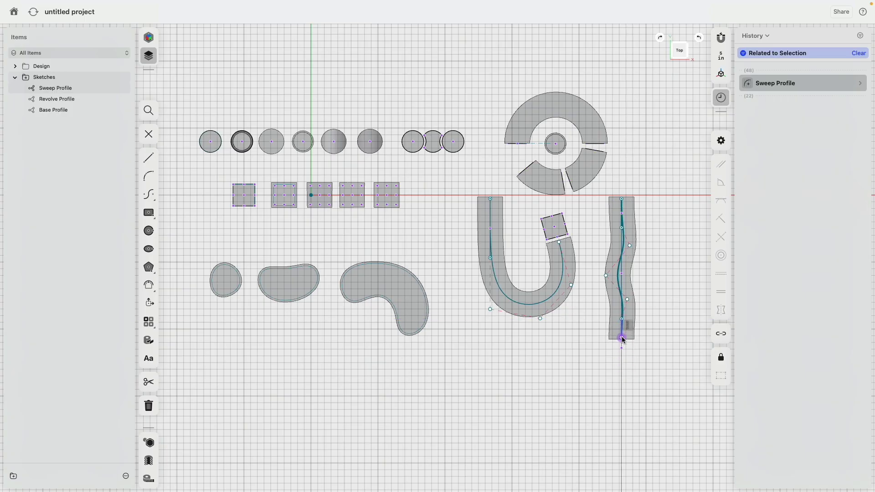
pyautogui.click(623, 223)
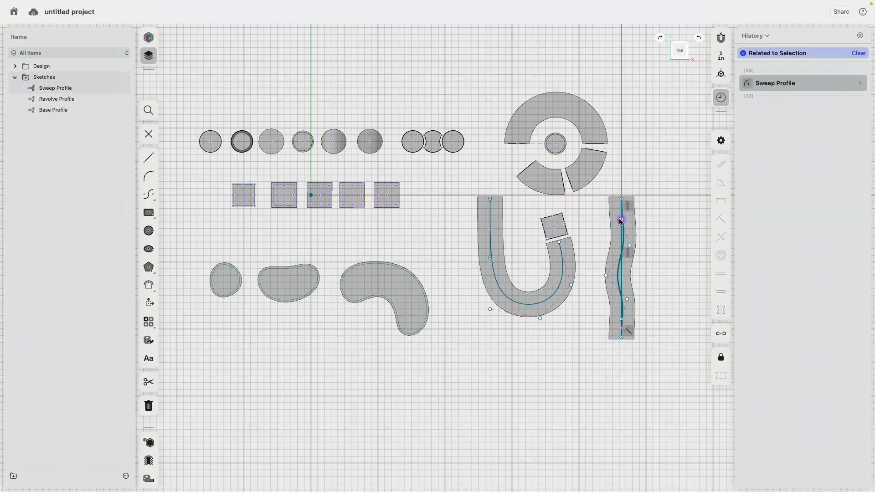
pyautogui.click(607, 272)
pyautogui.click(607, 270)
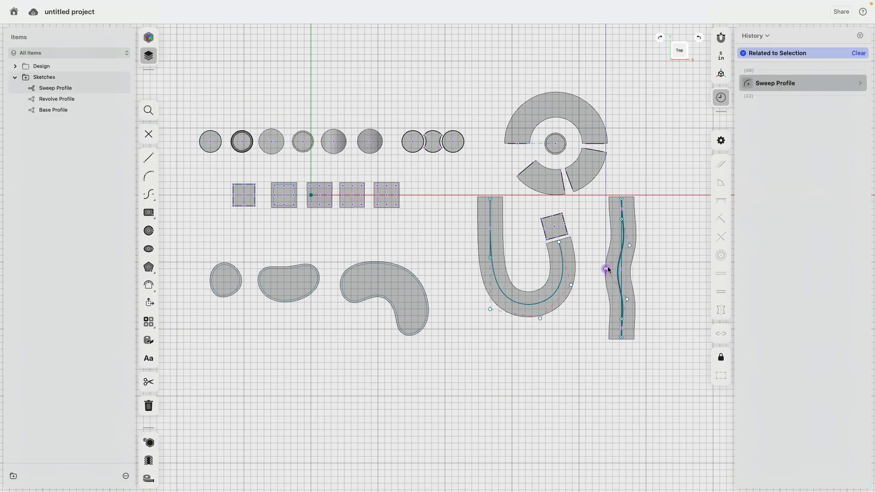
pyautogui.click(620, 272)
pyautogui.click(661, 319)
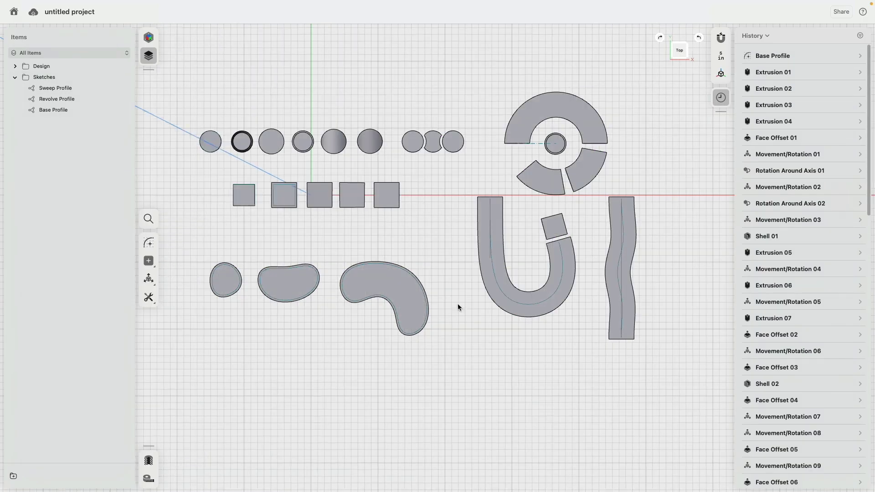
# Start a fillet on the top outline edges of the round, bean-shaped and curved bodies in the front row
pyautogui.moveTo(457, 303)
pyautogui.mouseDown(button='right')
pyautogui.moveTo(455, 212)
pyautogui.moveTo(462, 215)
pyautogui.mouseUp(button='right')
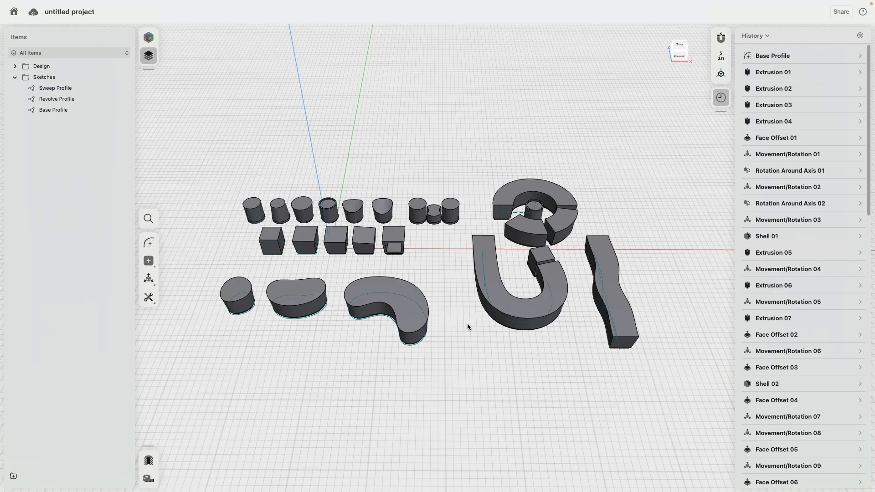
pyautogui.scroll(5, 269, 357)
pyautogui.moveTo(251, 343); pyautogui.dragTo(409, 349, button='middle')
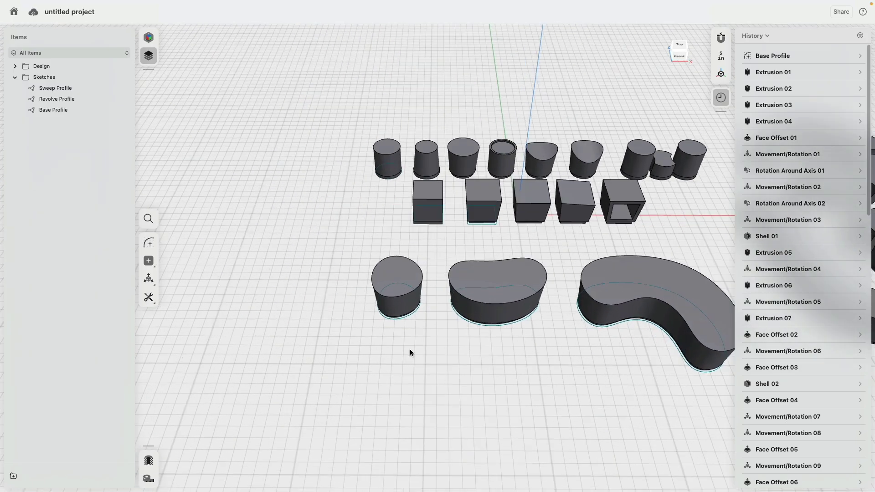
pyautogui.moveTo(409, 349); pyautogui.dragTo(428, 291, button='right')
pyautogui.click(398, 269)
pyautogui.press('f')
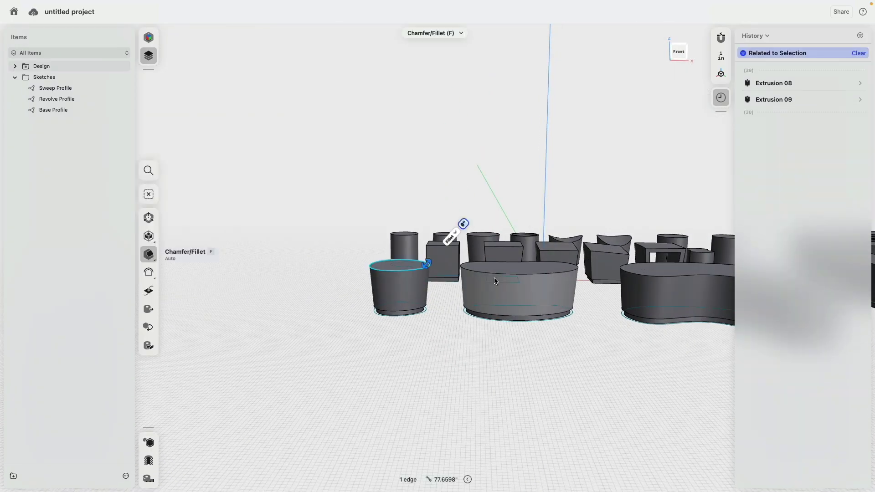
pyautogui.click(497, 275)
pyautogui.moveTo(497, 274); pyautogui.dragTo(370, 314, button='middle')
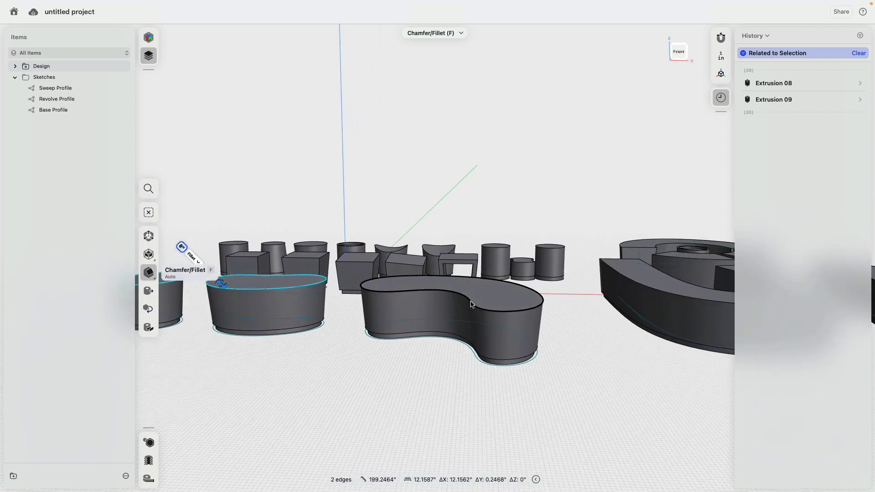
pyautogui.click(472, 305)
pyautogui.moveTo(472, 305); pyautogui.dragTo(524, 274, button='right')
# Add the top rims of the cylinder row, except the shelled and small notched ones, and fillet all selected edges at 1 in
pyautogui.click(552, 253)
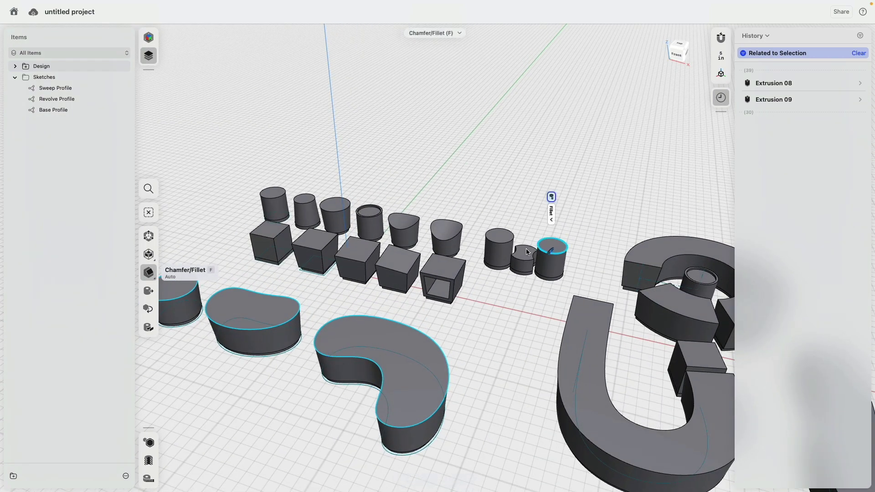
pyautogui.click(503, 245)
pyautogui.click(454, 239)
pyautogui.click(405, 229)
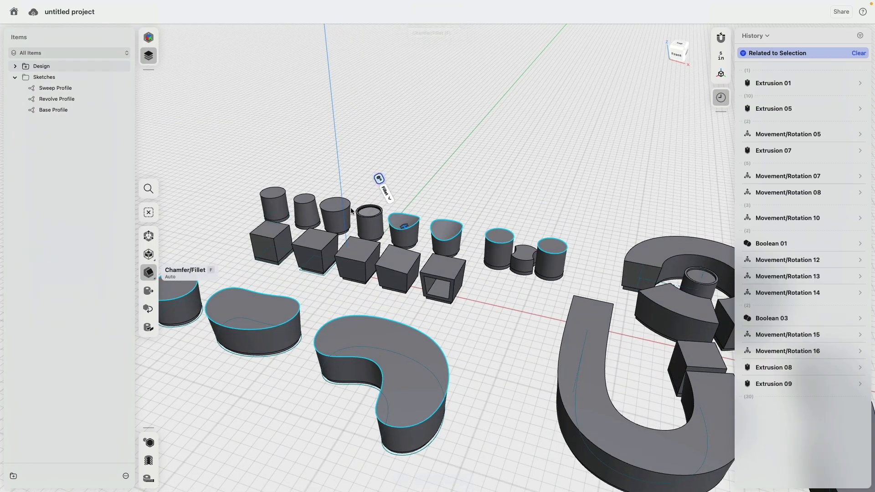
pyautogui.click(335, 219)
pyautogui.click(309, 205)
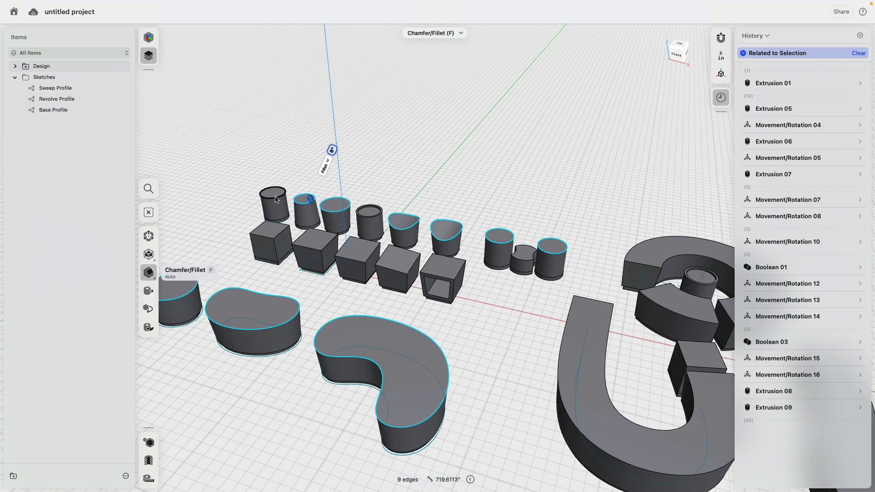
pyautogui.click(274, 193)
pyautogui.moveTo(250, 274); pyautogui.dragTo(387, 265, button='right')
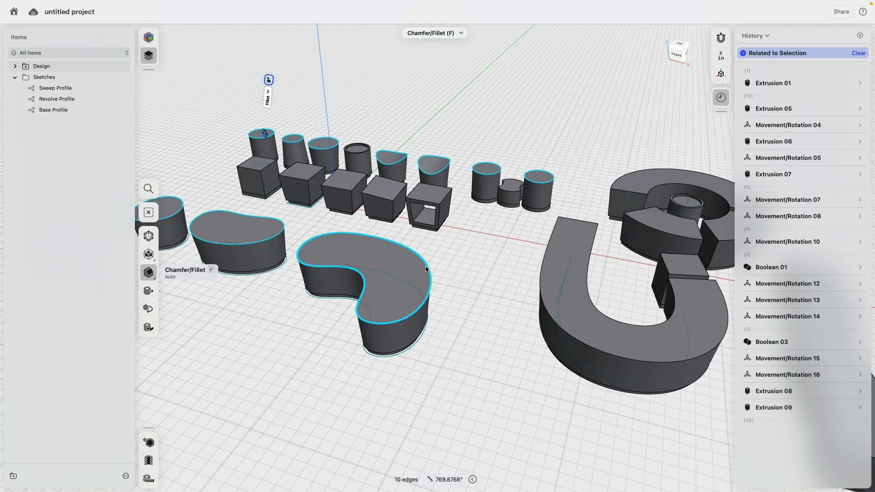
pyautogui.press('Return')
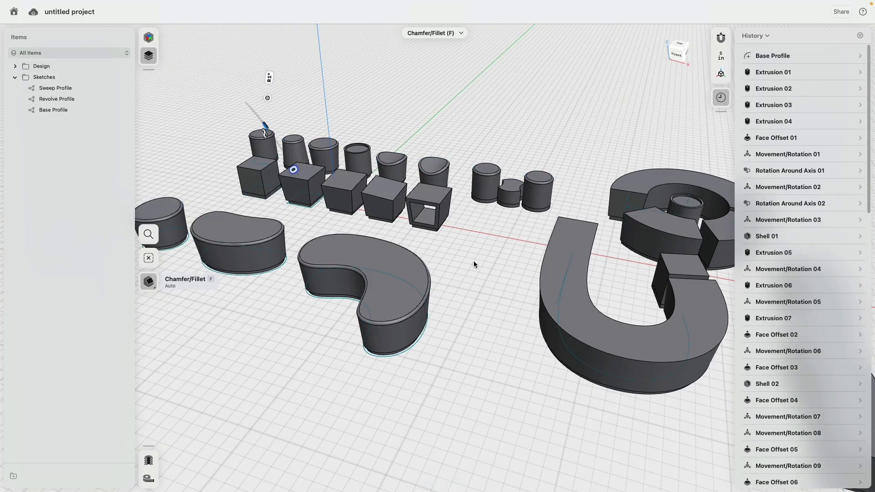
# Start a second fillet on the lower body edges, just above the bases, of the three front-row rounded bodies
pyautogui.scroll(5, 474, 260)
pyautogui.scroll(5, 345, 222)
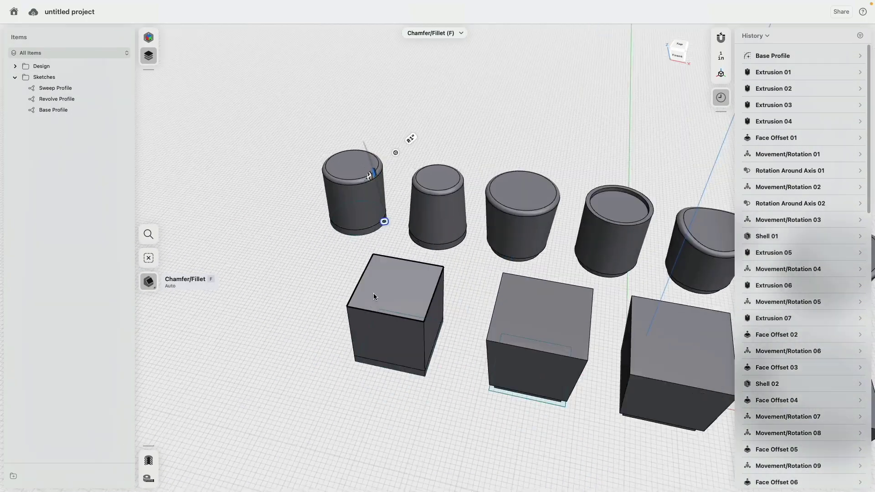
pyautogui.scroll(-3, 374, 297)
pyautogui.moveTo(497, 332); pyautogui.dragTo(334, 278, button='middle')
pyautogui.scroll(8, 472, 251)
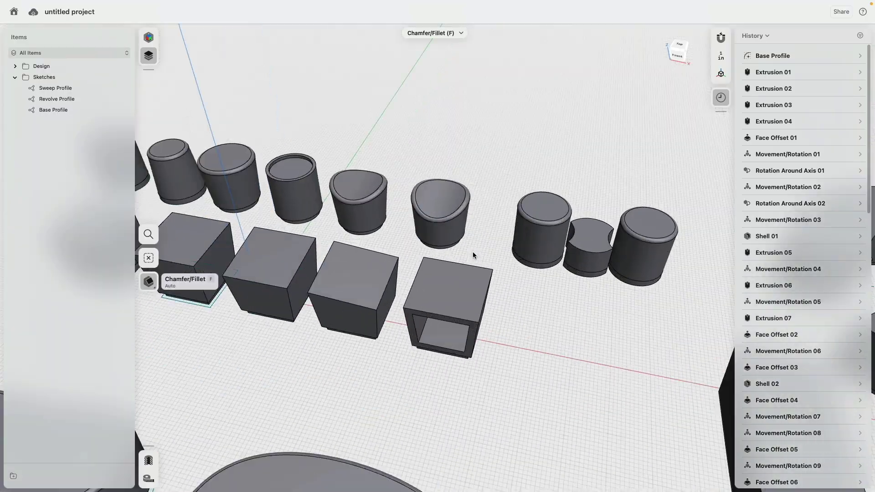
pyautogui.moveTo(455, 239); pyautogui.dragTo(410, 254, button='right')
pyautogui.scroll(-10, 390, 350)
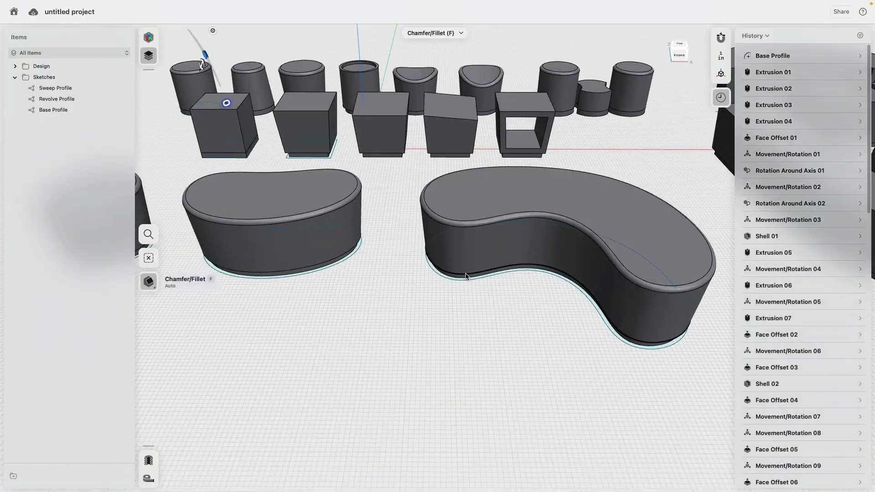
pyautogui.click(465, 276)
pyautogui.hscroll(-5, 452, 325)
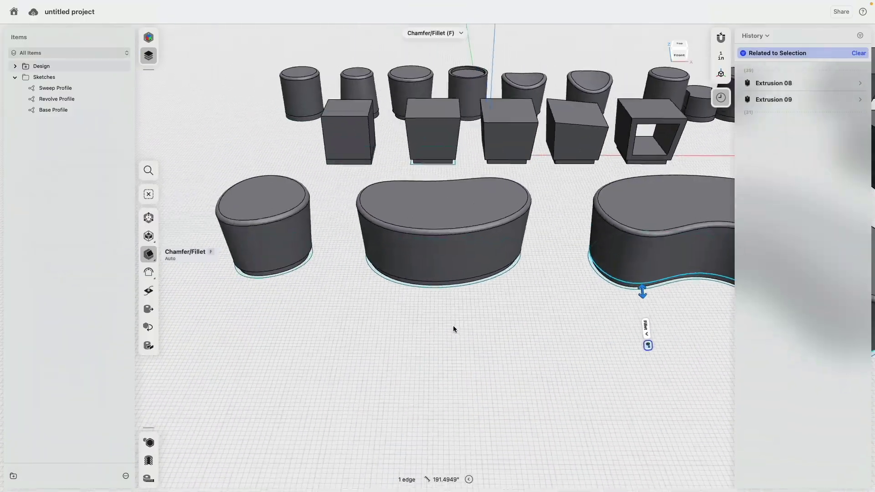
pyautogui.click(339, 268)
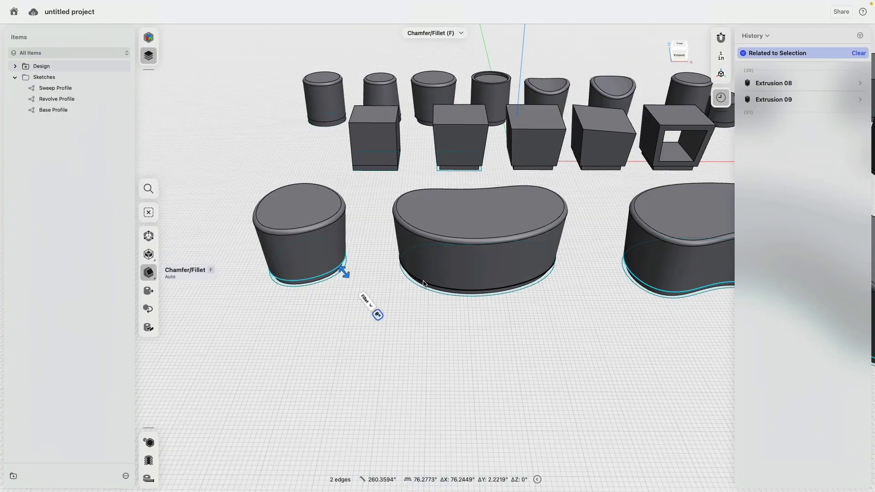
pyautogui.moveTo(363, 299); pyautogui.dragTo(364, 317, button='right')
pyautogui.scroll(-5, 543, 311)
# Add the lower edges of the shelled and outward-tapered cylinders, and fillet the selected edges at 0.25 in
pyautogui.moveTo(363, 315); pyautogui.dragTo(385, 237, button='middle')
pyautogui.click(360, 332)
pyautogui.click(443, 345)
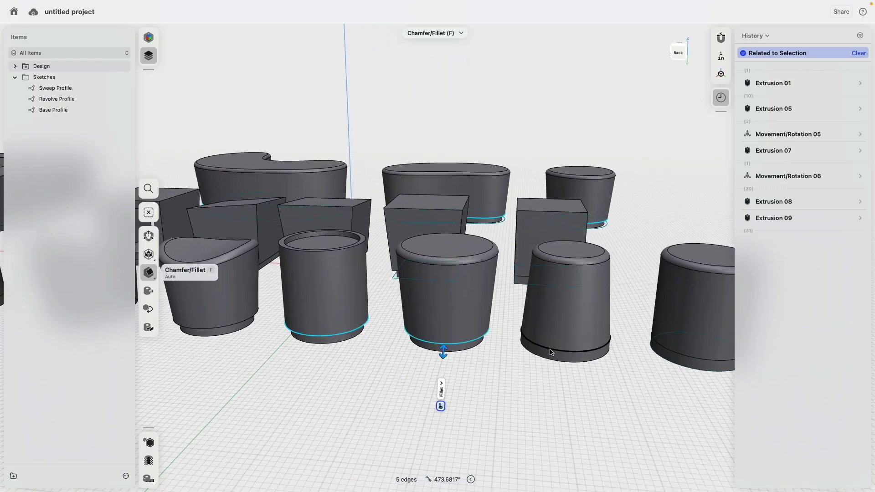
pyautogui.moveTo(547, 350); pyautogui.dragTo(425, 357, button='middle')
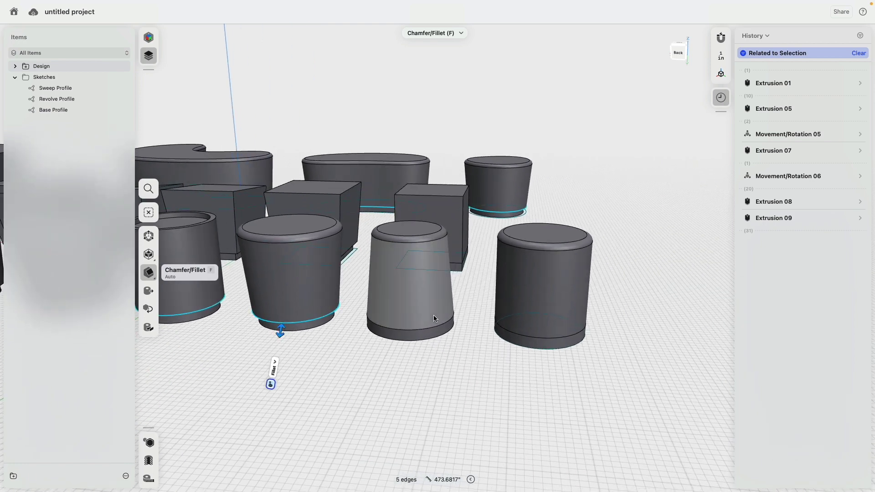
pyautogui.press('Return')
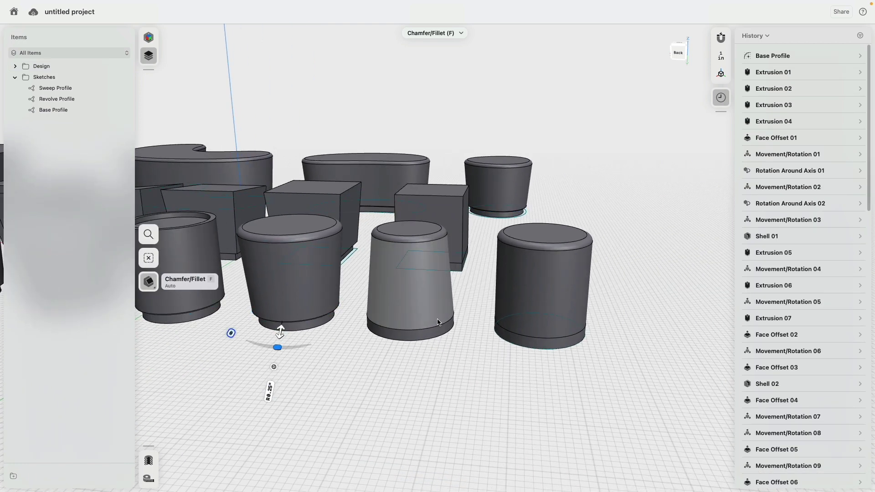
# Isolate the three cylinders at the end of the row: the outward-tapered, inward-tapered and straight ones
pyautogui.click(430, 424)
pyautogui.click(319, 294)
pyautogui.click(404, 301)
pyautogui.click(526, 303)
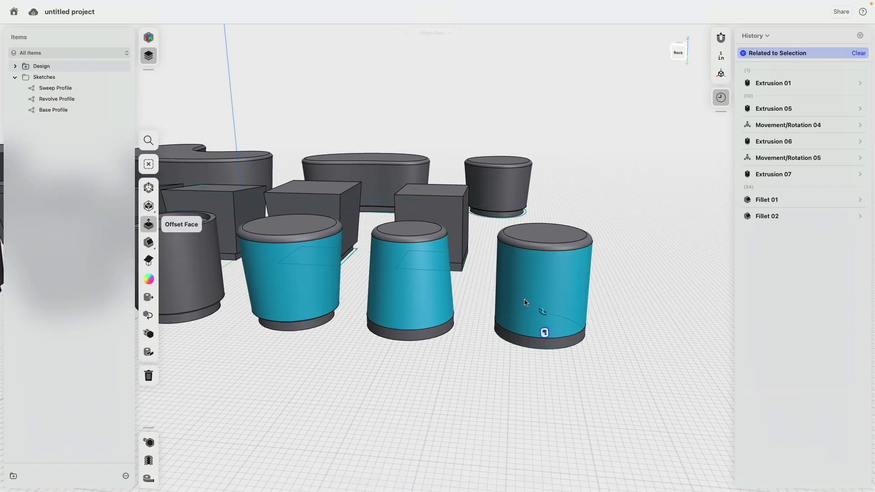
pyautogui.click(152, 444)
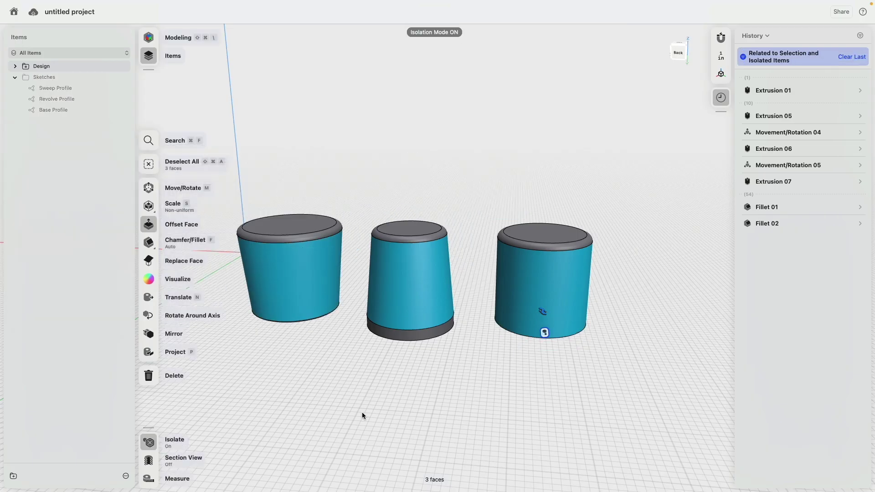
# Separate the inward-tapered cylinder from its base by setting the Extrusion 06 result to New Body, and turn isolation off
pyautogui.click(362, 412)
pyautogui.click(426, 336)
pyautogui.click(426, 332)
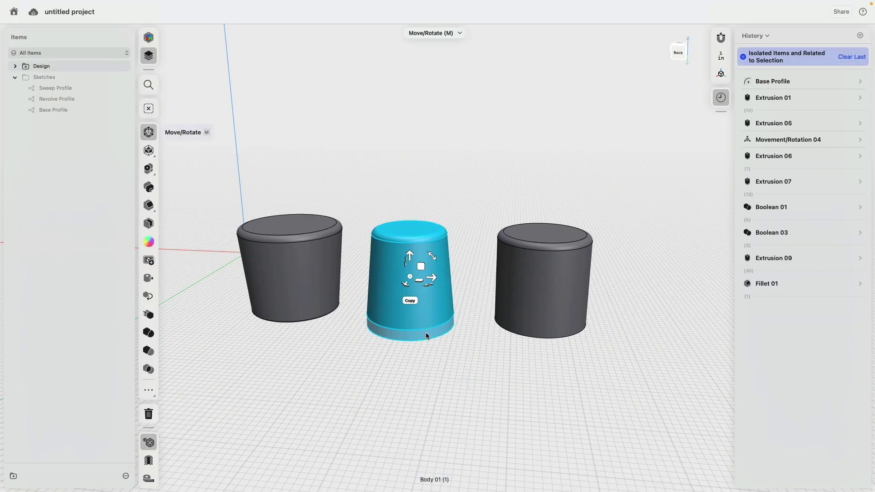
pyautogui.click(447, 327)
pyautogui.click(436, 298)
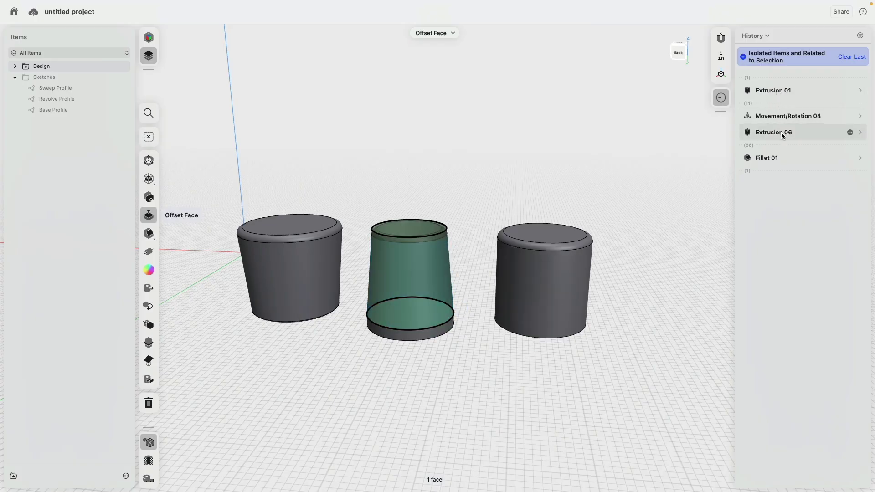
pyautogui.click(859, 134)
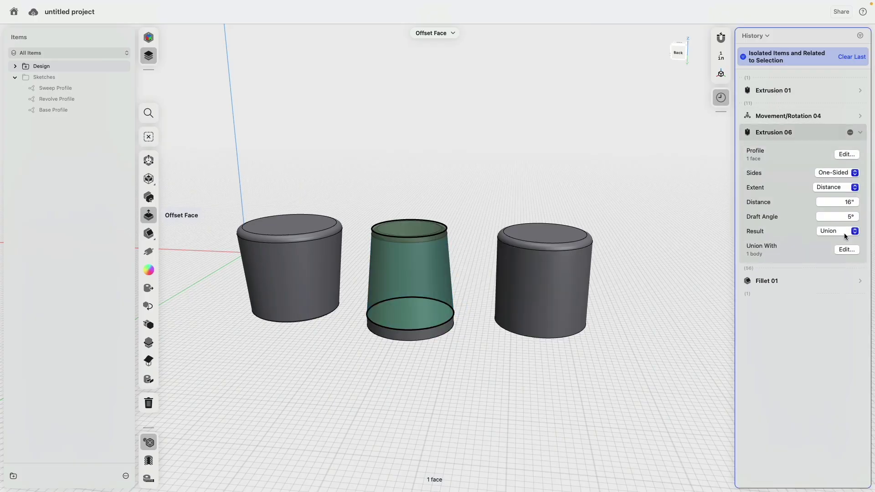
pyautogui.click(845, 232)
pyautogui.click(844, 225)
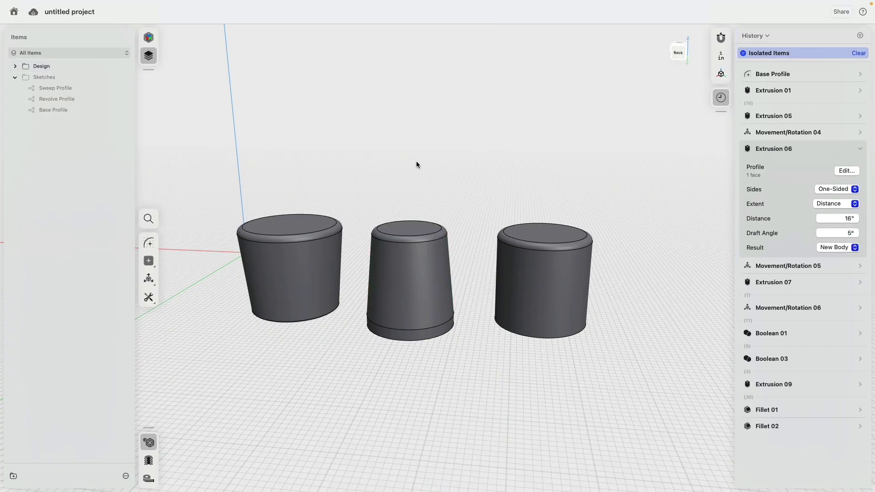
pyautogui.press('i')
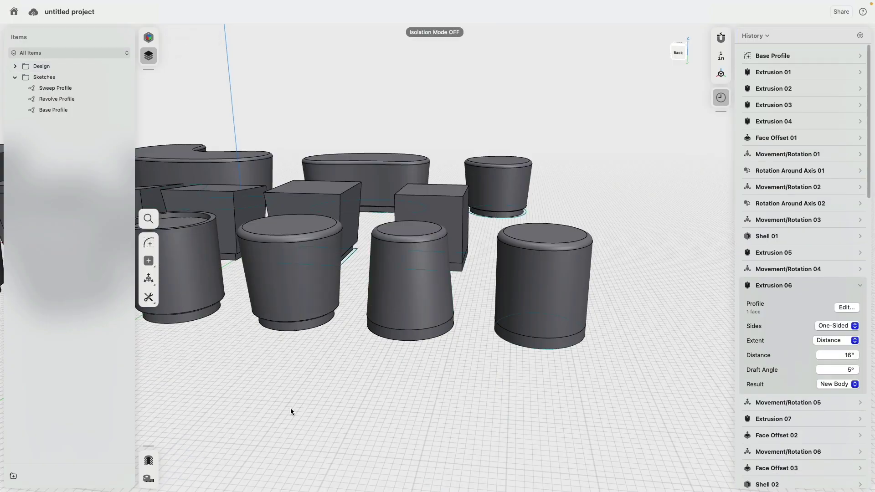
# Isolate the same three cylinder bodies again without their bases
pyautogui.click(305, 291)
pyautogui.click(392, 296)
pyautogui.click(515, 318)
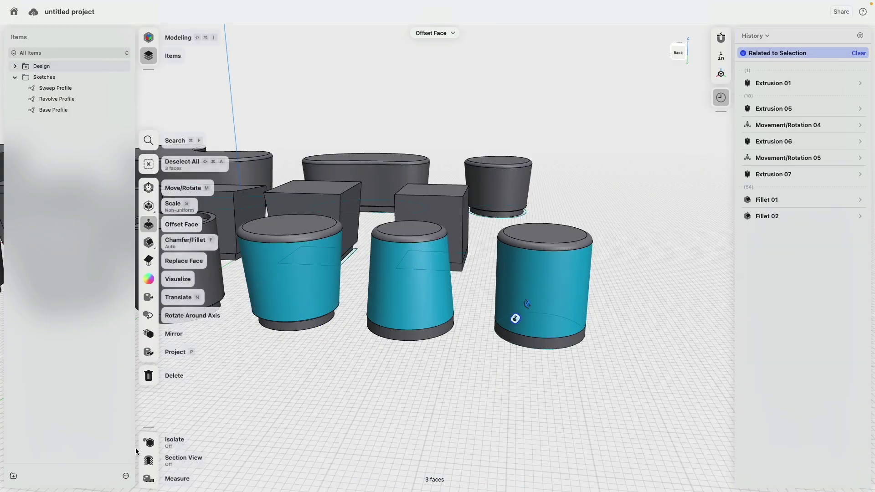
pyautogui.click(148, 443)
pyautogui.click(377, 381)
pyautogui.moveTo(379, 358); pyautogui.dragTo(375, 292, button='right')
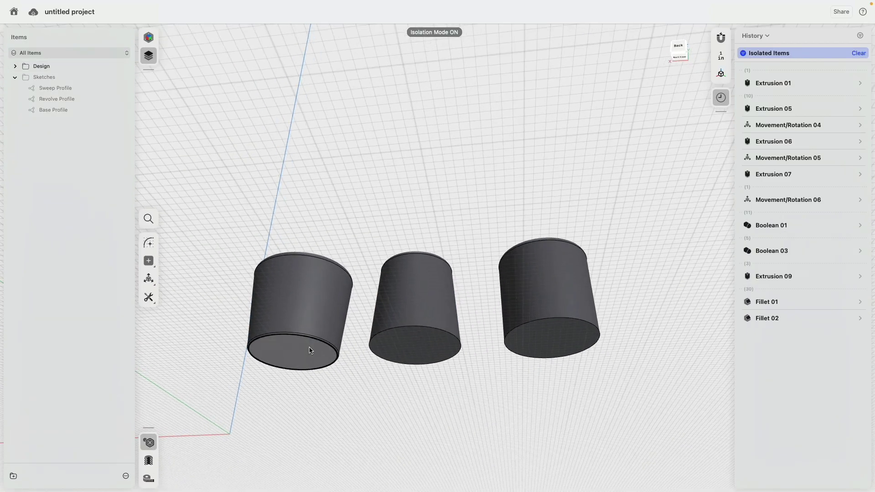
# Edit Fillet 02 to include the bottom edges of the inward-tapered and straight cylinders
pyautogui.scroll(10, 308, 350)
pyautogui.click(385, 348)
pyautogui.scroll(-4, 449, 337)
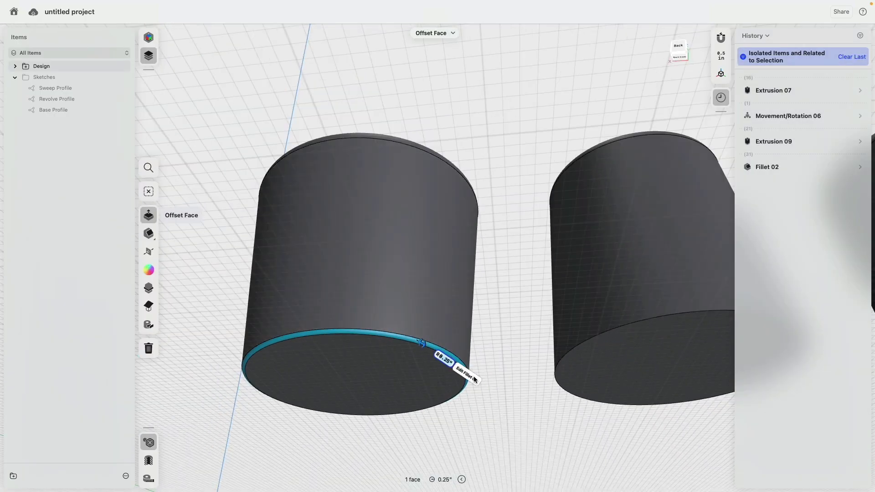
pyautogui.click(474, 379)
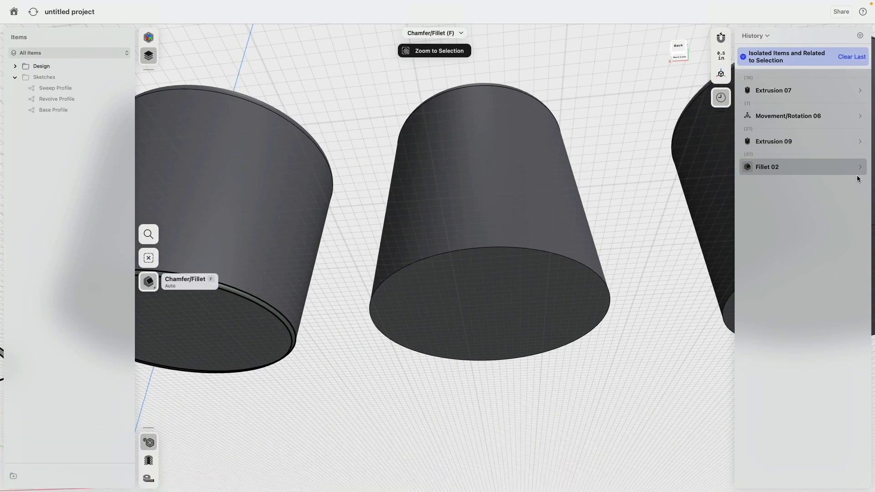
pyautogui.click(855, 168)
pyautogui.click(791, 193)
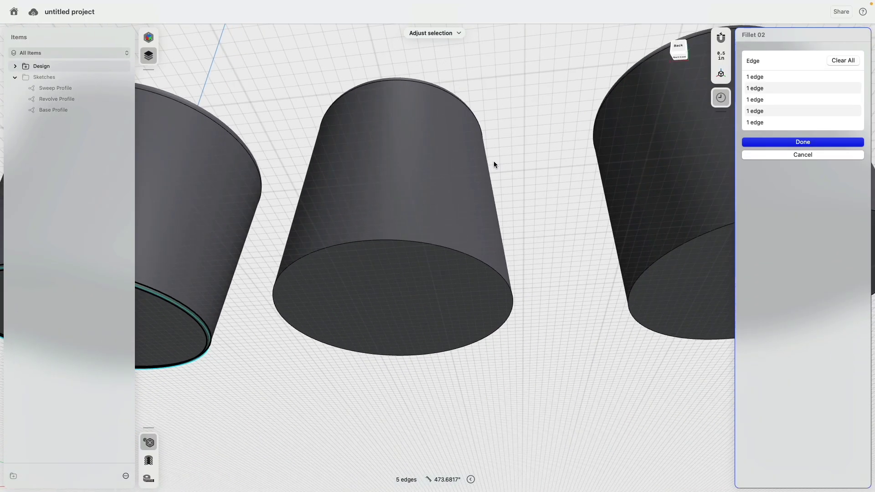
pyautogui.click(455, 256)
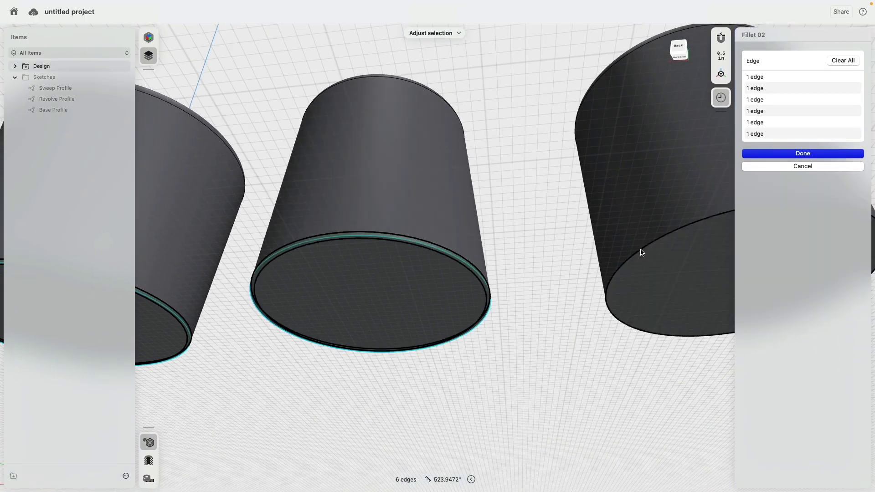
pyautogui.click(641, 253)
pyautogui.click(777, 167)
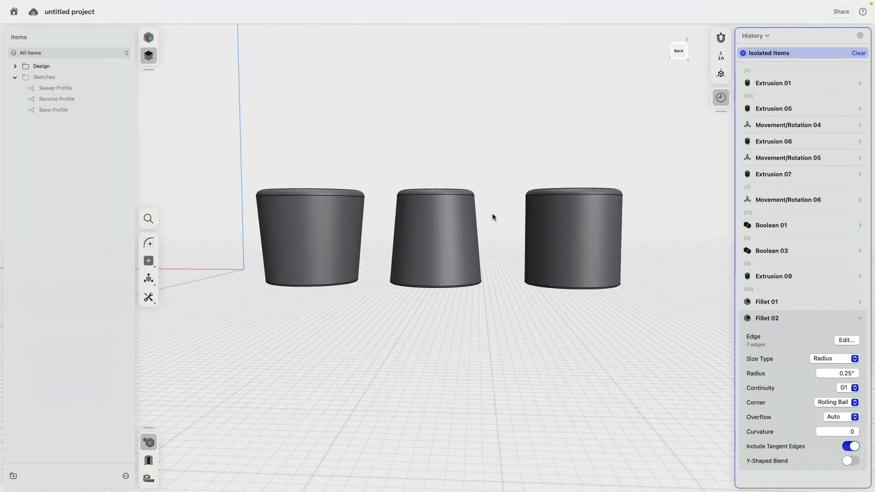
# Turn isolation off and isolate the low notched stool between the two straight cylinders
pyautogui.click(149, 440)
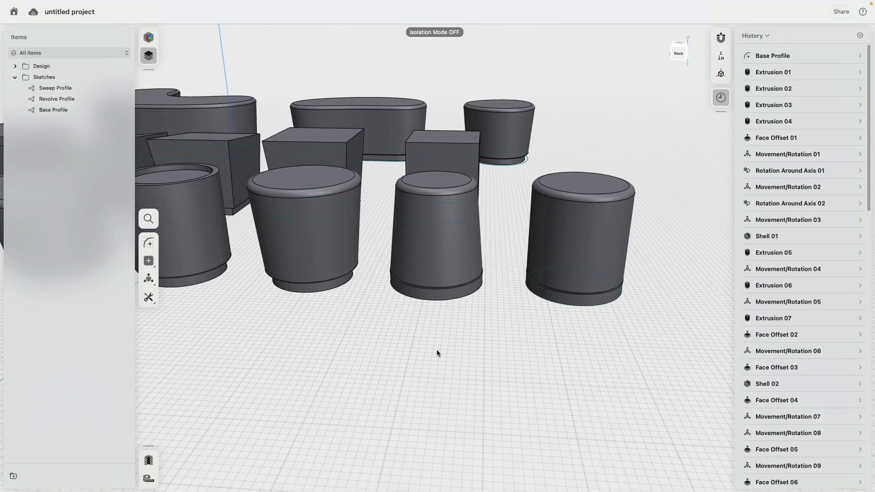
pyautogui.scroll(-5, 379, 363)
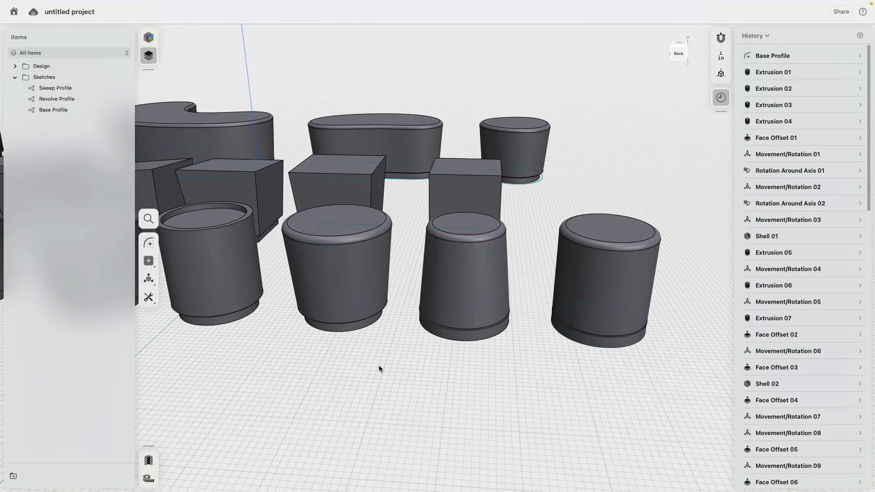
pyautogui.moveTo(295, 363); pyautogui.dragTo(472, 345, button='right')
pyautogui.scroll(3, 473, 345)
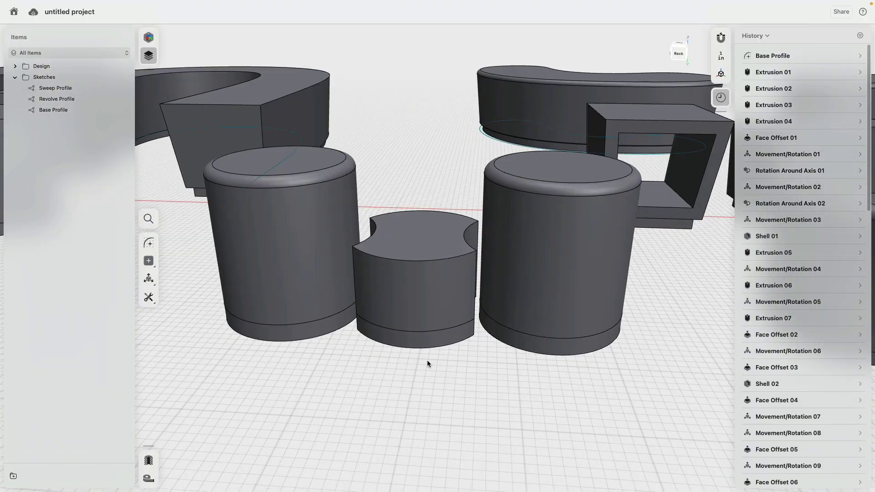
pyautogui.scroll(5, 437, 364)
pyautogui.click(439, 312)
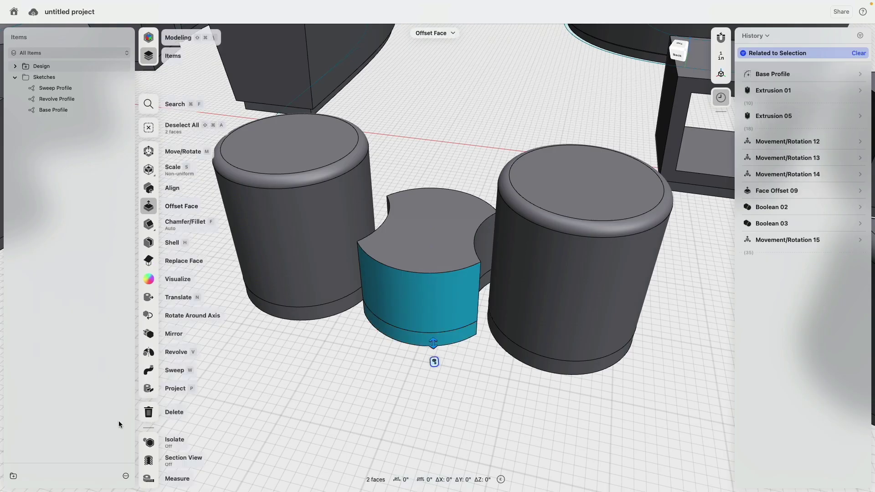
pyautogui.click(148, 441)
# Fillet the notched stool's four vertical corners, including the base portion, with a 0.5 in radius
pyautogui.moveTo(473, 370); pyautogui.dragTo(473, 337, button='right')
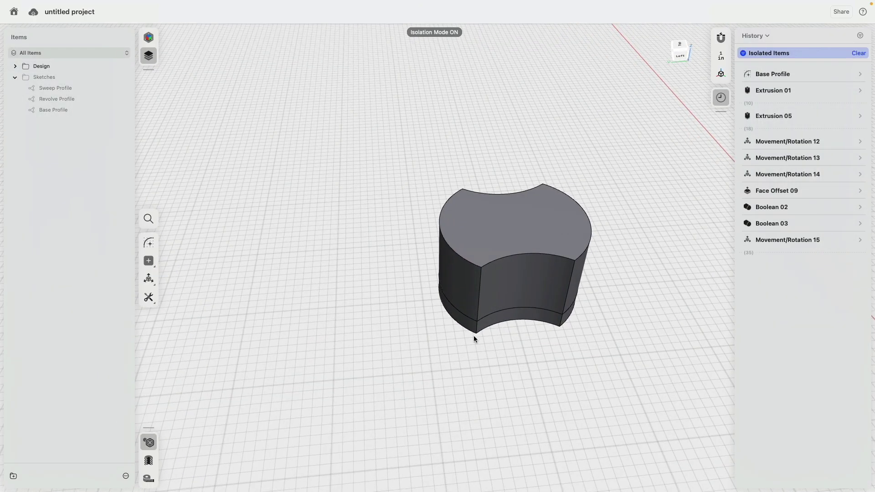
pyautogui.click(475, 333)
pyautogui.press('f')
pyautogui.click(477, 300)
pyautogui.click(567, 292)
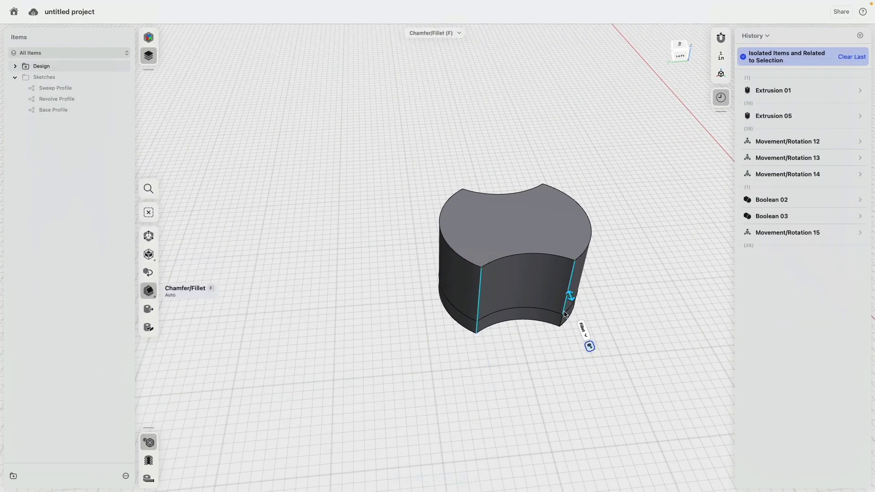
pyautogui.click(561, 320)
pyautogui.moveTo(564, 323); pyautogui.dragTo(402, 380, button='right')
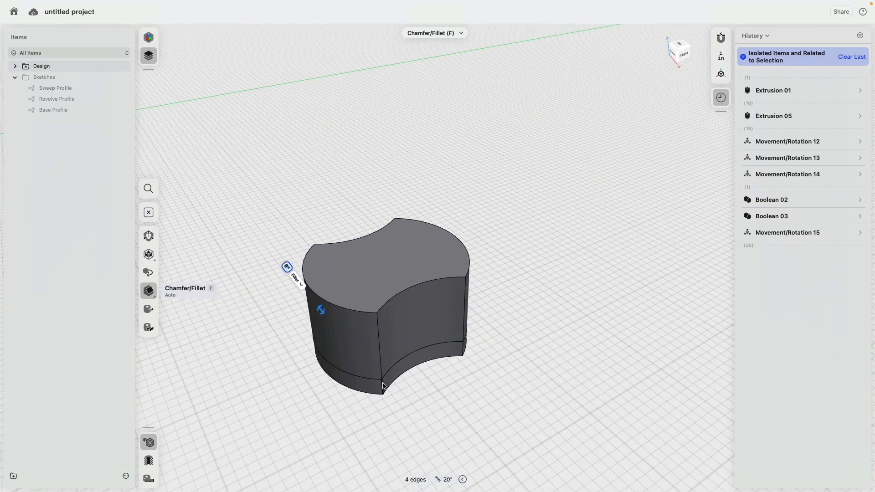
pyautogui.click(383, 387)
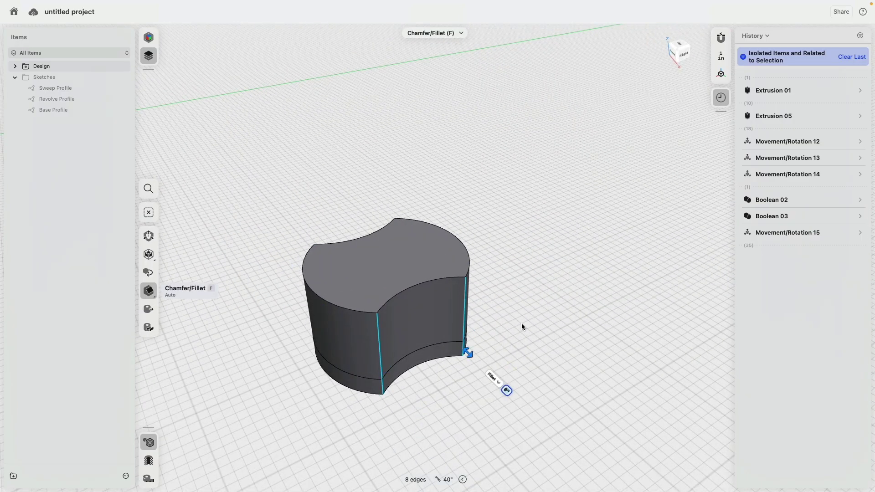
pyautogui.write('0.5')
pyautogui.press('Return')
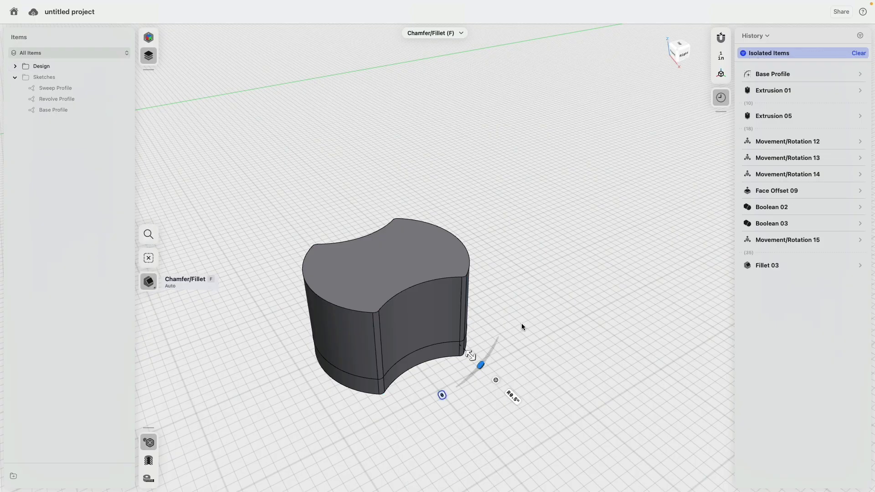
# Set the radius of the stool's vertical corner fillets to 1 in
pyautogui.click(516, 395)
pyautogui.write('1')
pyautogui.press('Return')
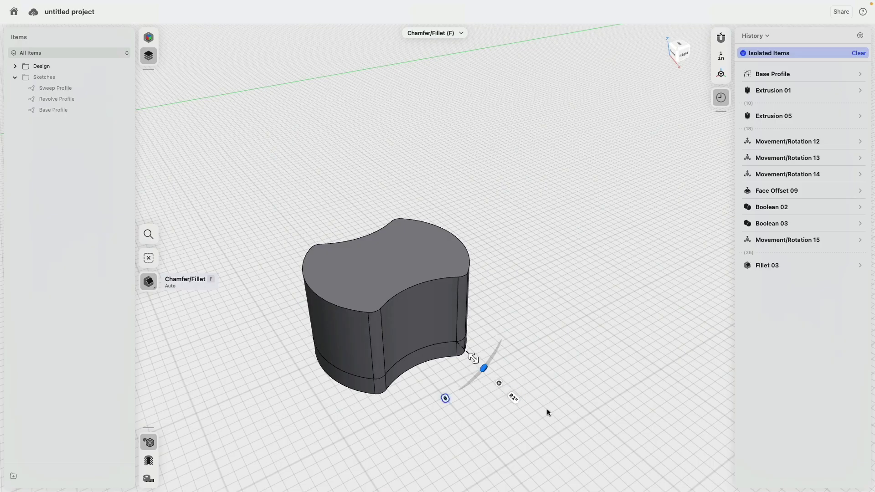
# Round the notched stool's top perimeter with a 0.75 in fillet and turn isolation off
pyautogui.click(413, 286)
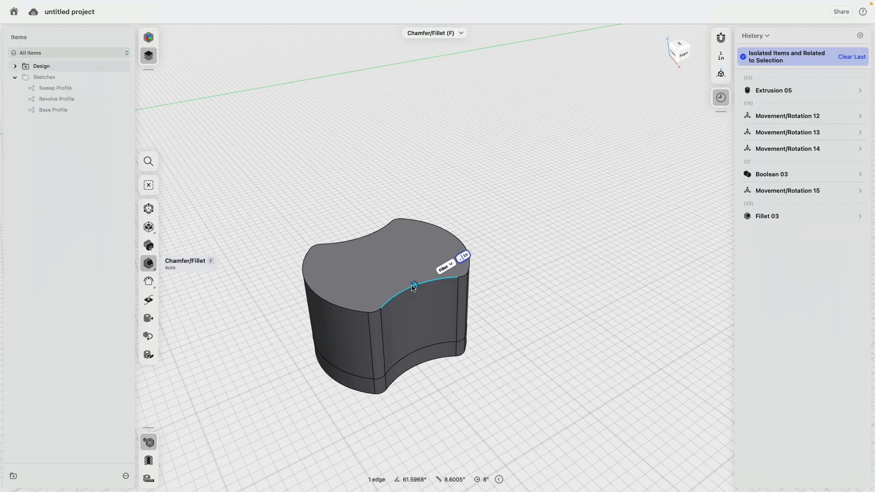
pyautogui.write('.75')
pyautogui.press('Return')
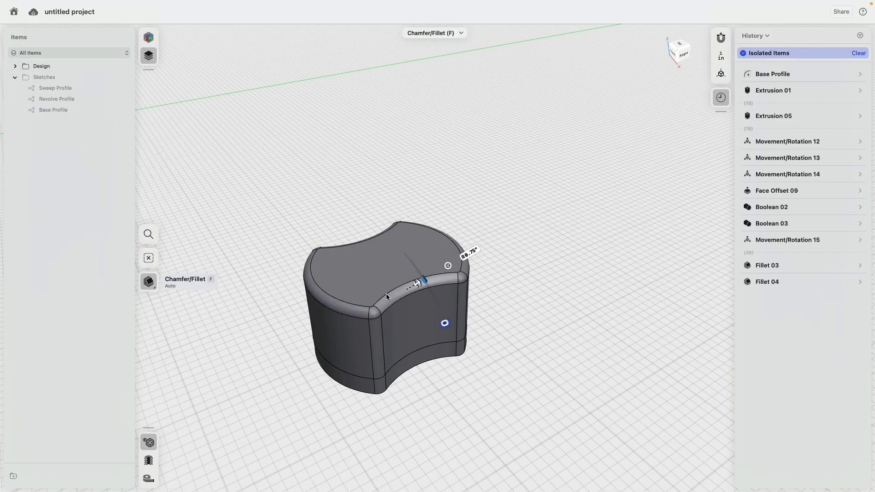
pyautogui.scroll(5, 387, 297)
pyautogui.click(385, 308)
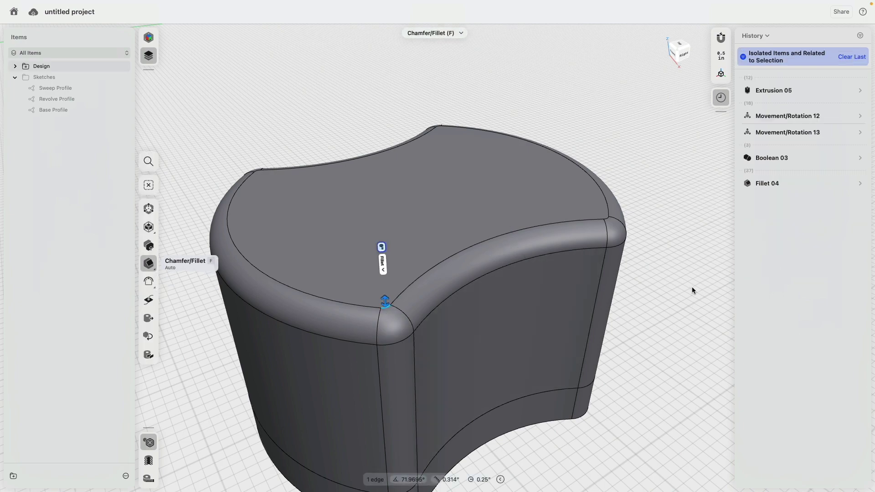
pyautogui.press('Escape')
pyautogui.scroll(-10, 616, 311)
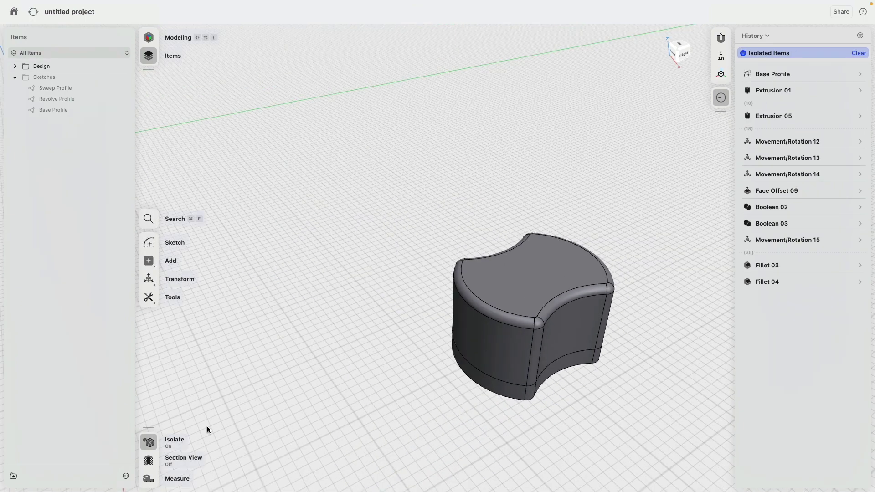
pyautogui.click(149, 442)
# Select the half-ring bench's inner and outer top edges and the top and vertical edges of its ends for filleting
pyautogui.scroll(-10, 376, 335)
pyautogui.moveTo(368, 342); pyautogui.dragTo(439, 335, button='right')
pyautogui.scroll(5, 511, 322)
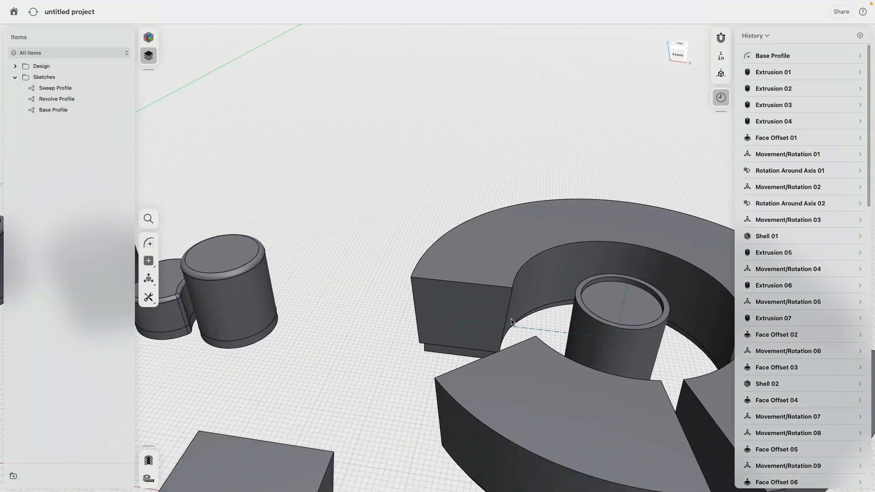
pyautogui.moveTo(511, 322); pyautogui.dragTo(414, 309, button='right')
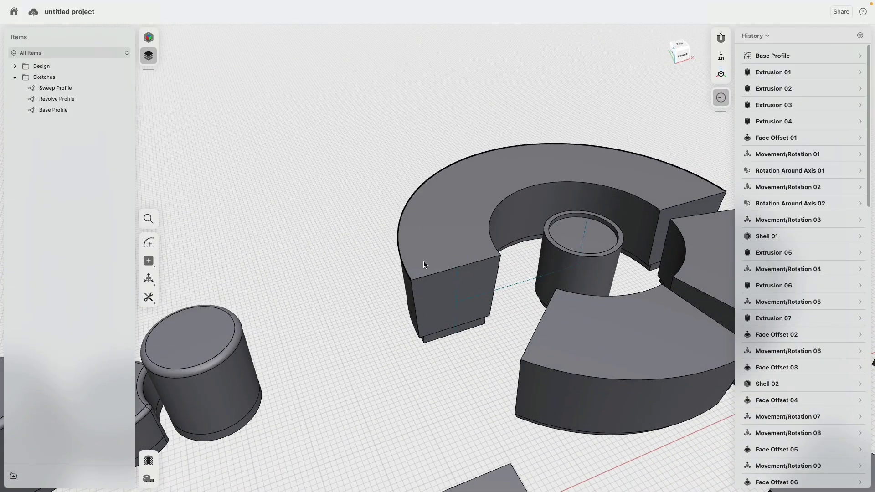
pyautogui.click(405, 264)
pyautogui.click(490, 235)
pyautogui.moveTo(520, 275); pyautogui.dragTo(427, 262, button='middle')
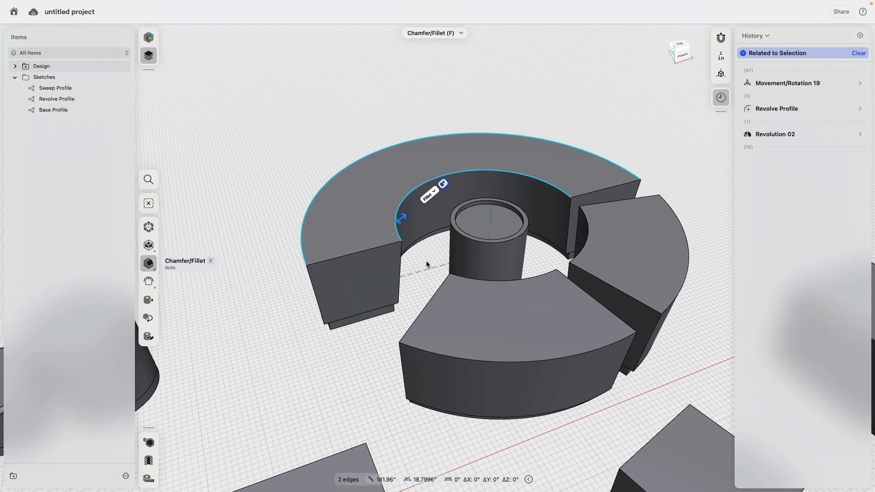
pyautogui.moveTo(325, 290); pyautogui.dragTo(357, 287, button='middle')
pyautogui.click(345, 279)
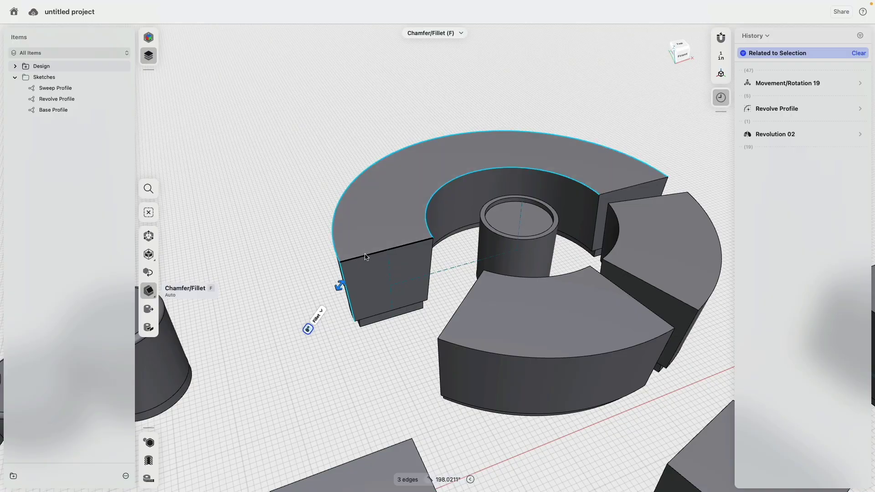
pyautogui.click(365, 257)
pyautogui.click(431, 259)
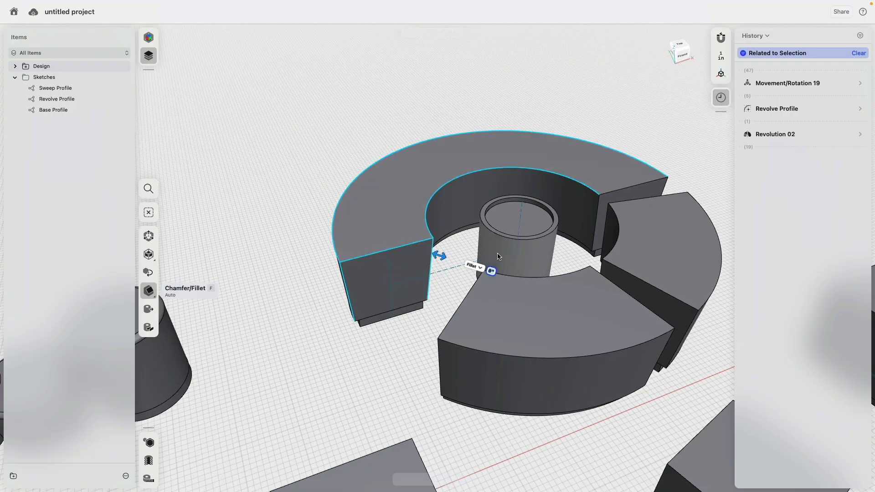
pyautogui.click(598, 206)
pyautogui.click(611, 191)
# Add the top arcs, end edges and inner vertical edges of the two wedge seats to the fillet selection
pyautogui.moveTo(391, 281); pyautogui.dragTo(567, 304, button='right')
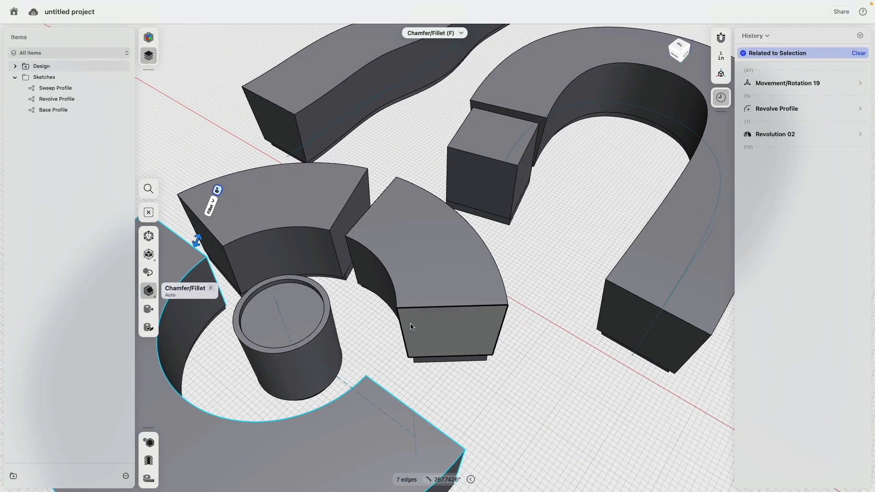
pyautogui.click(401, 323)
pyautogui.click(420, 308)
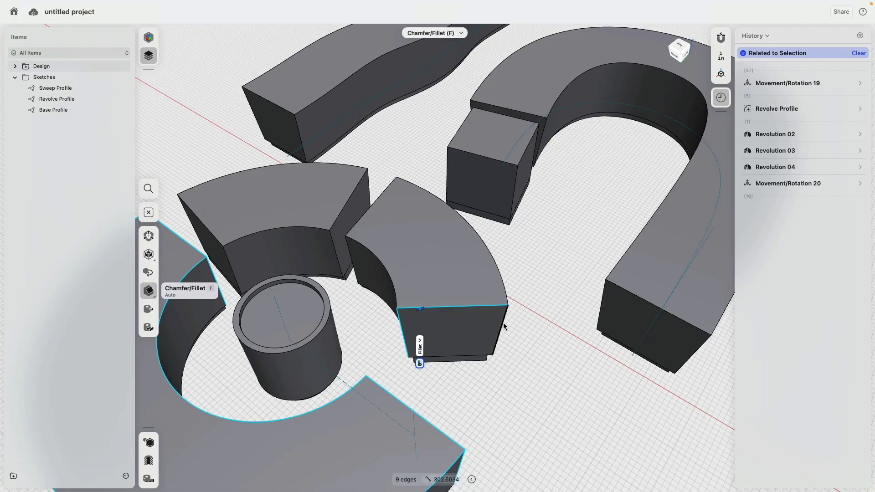
pyautogui.click(503, 323)
pyautogui.click(504, 286)
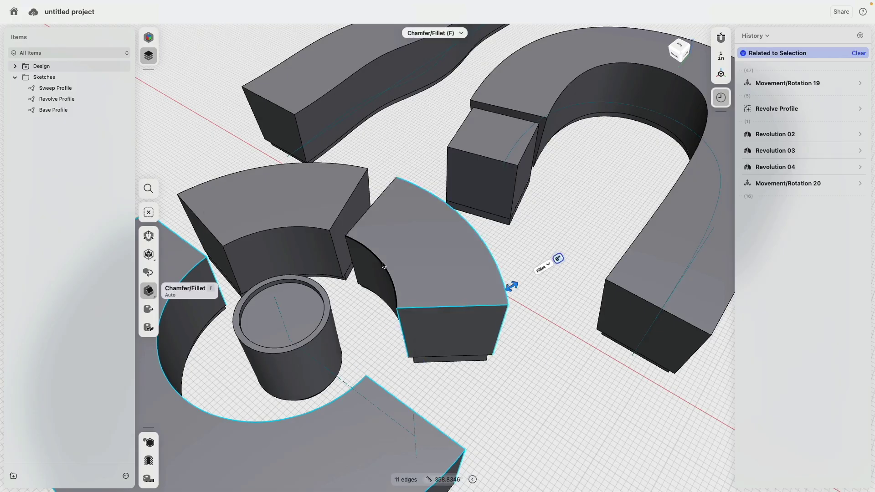
pyautogui.click(381, 264)
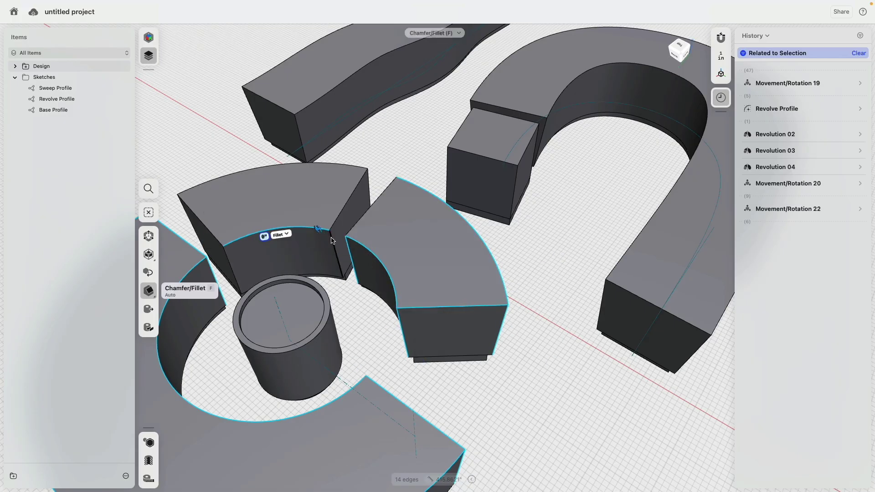
pyautogui.click(368, 184)
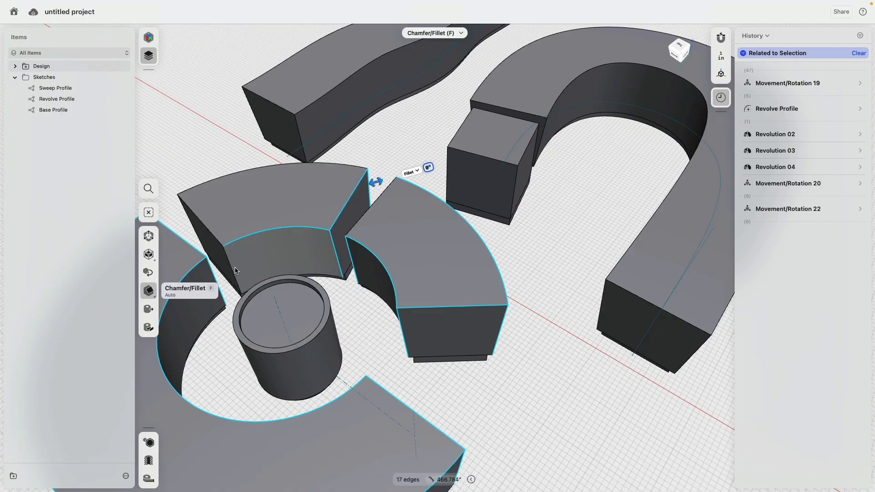
pyautogui.click(228, 260)
pyautogui.click(212, 233)
# Add the remaining outer edges of the wedge seats and fillet all selected edges with a 1 in radius
pyautogui.scroll(-5, 253, 315)
pyautogui.moveTo(254, 314); pyautogui.dragTo(423, 269, button='right')
pyautogui.moveTo(285, 364); pyautogui.dragTo(416, 305, button='middle')
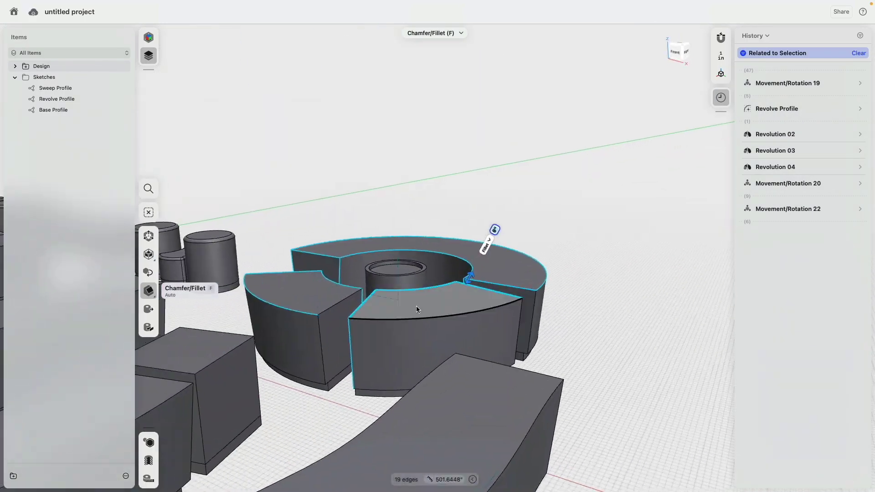
pyautogui.click(326, 313)
pyautogui.click(524, 311)
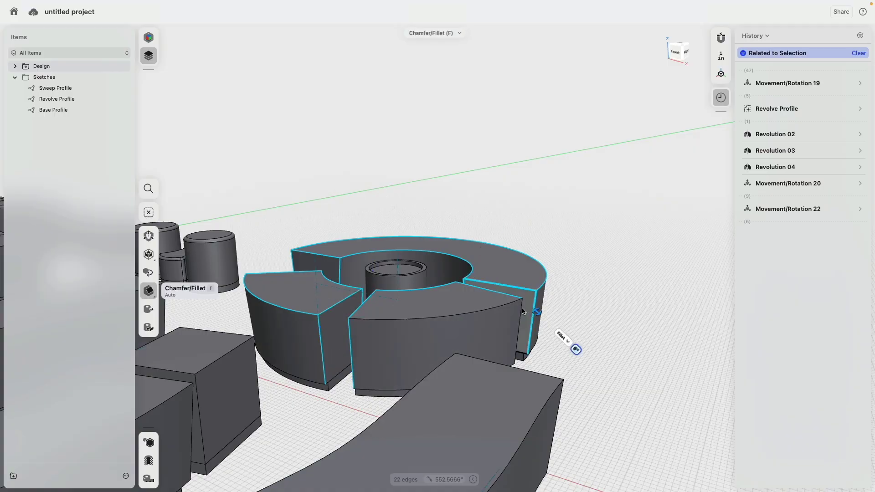
pyautogui.click(520, 310)
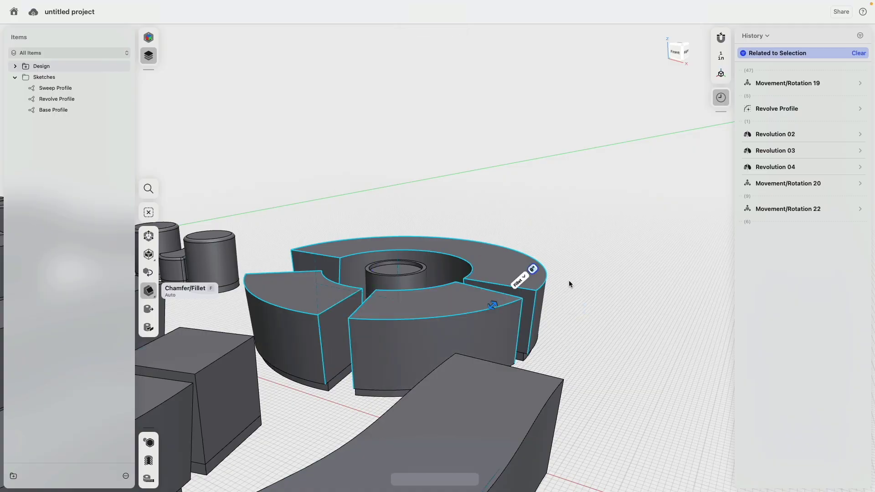
pyautogui.moveTo(569, 282); pyautogui.dragTo(511, 300, button='right')
pyautogui.scroll(5, 468, 256)
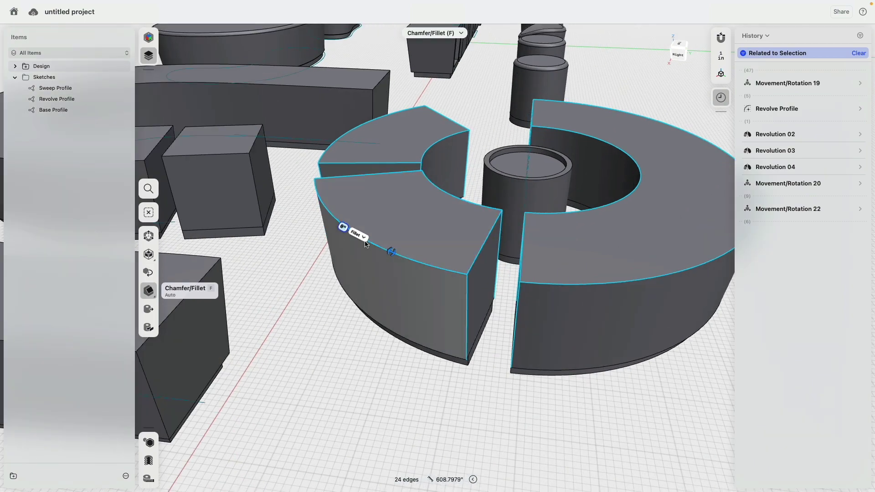
pyautogui.moveTo(385, 249); pyautogui.dragTo(386, 250)
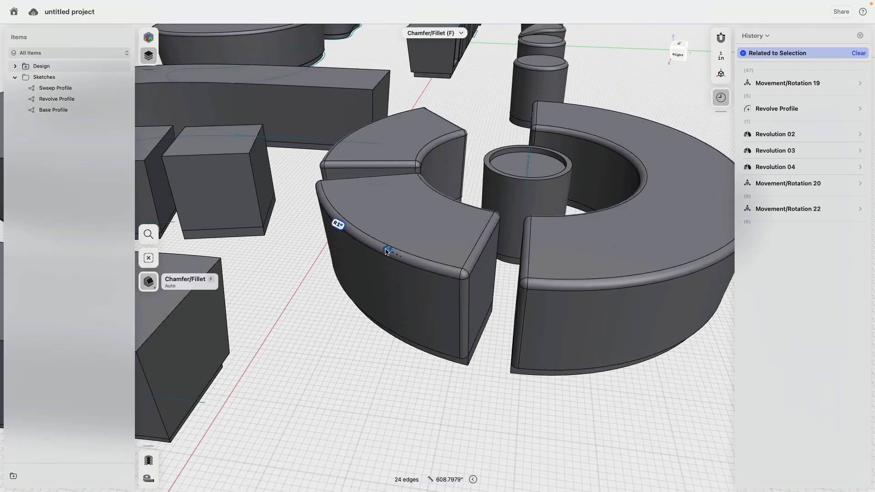
# Fillet the bottom edges of the half-ring bench and both wedge seats, just above their bases, with a 0.25 in radius
pyautogui.scroll(4, 463, 268)
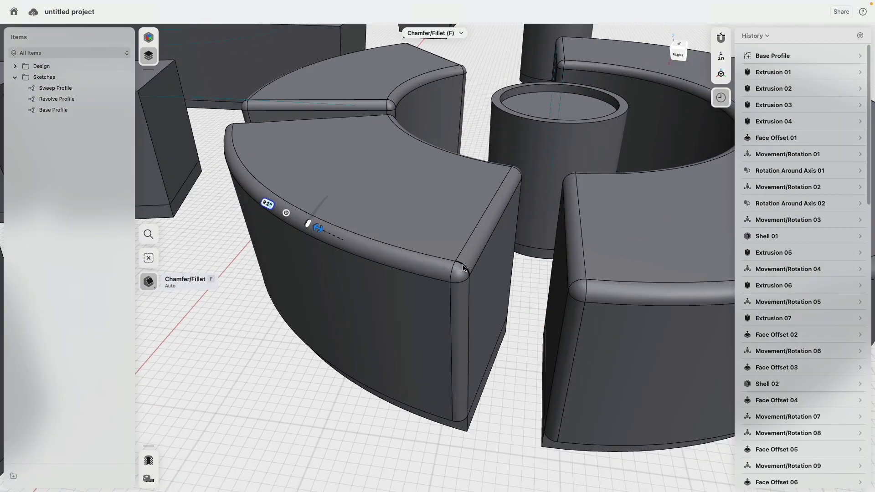
pyautogui.click(459, 285)
pyautogui.scroll(-4, 458, 291)
pyautogui.click(470, 410)
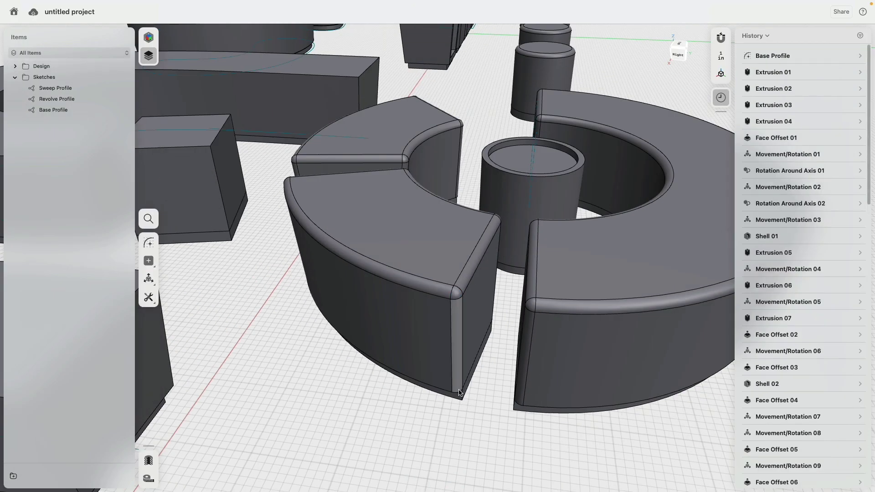
pyautogui.click(460, 396)
pyautogui.click(465, 406)
pyautogui.moveTo(465, 406); pyautogui.dragTo(493, 322, button='right')
pyautogui.click(456, 343)
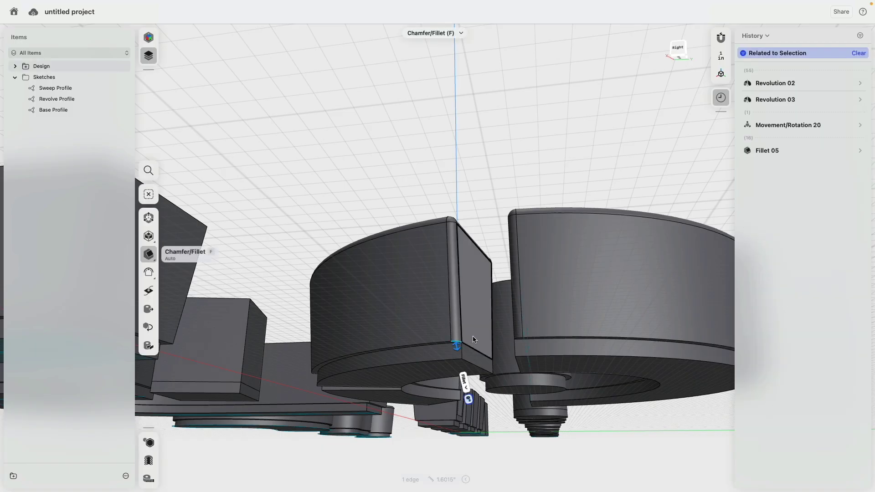
pyautogui.moveTo(464, 378); pyautogui.dragTo(498, 371, button='right')
pyautogui.click(513, 338)
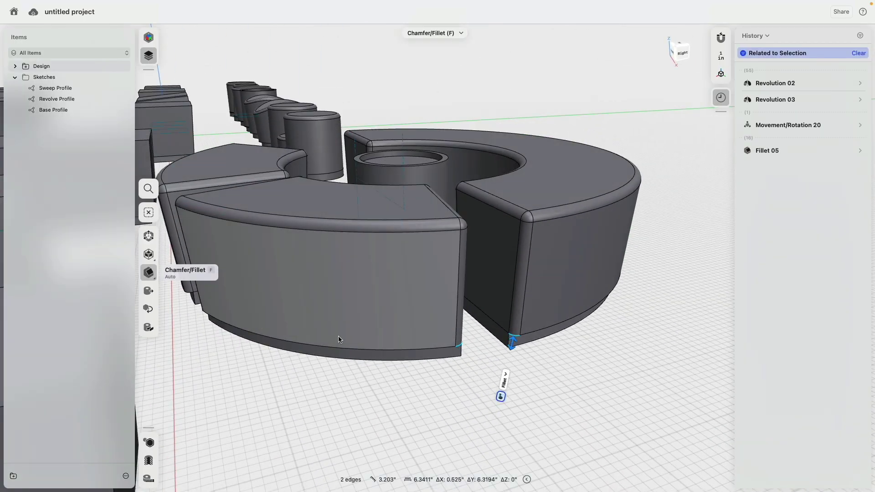
pyautogui.moveTo(513, 338); pyautogui.dragTo(481, 355, button='right')
pyautogui.click(453, 381)
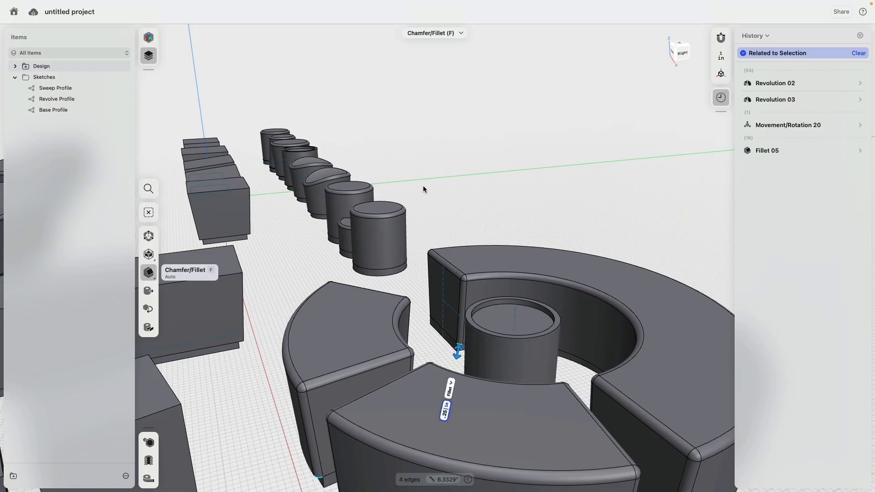
pyautogui.scroll(5, 443, 193)
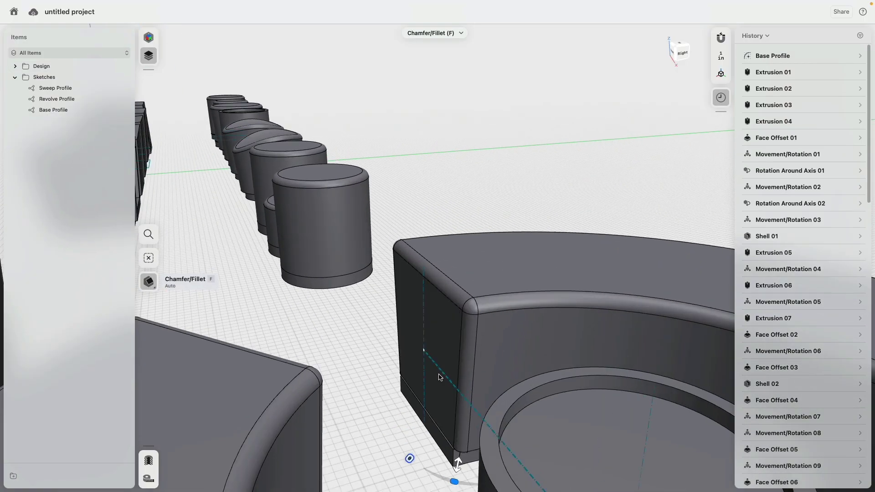
# Insert a history breakpoint after Movement/Rotation 22 of the smaller wedge seat, rolling the model back to before its fillets
pyautogui.moveTo(439, 378); pyautogui.dragTo(339, 360, button='right')
pyautogui.press('Escape')
pyautogui.scroll(-5, 382, 282)
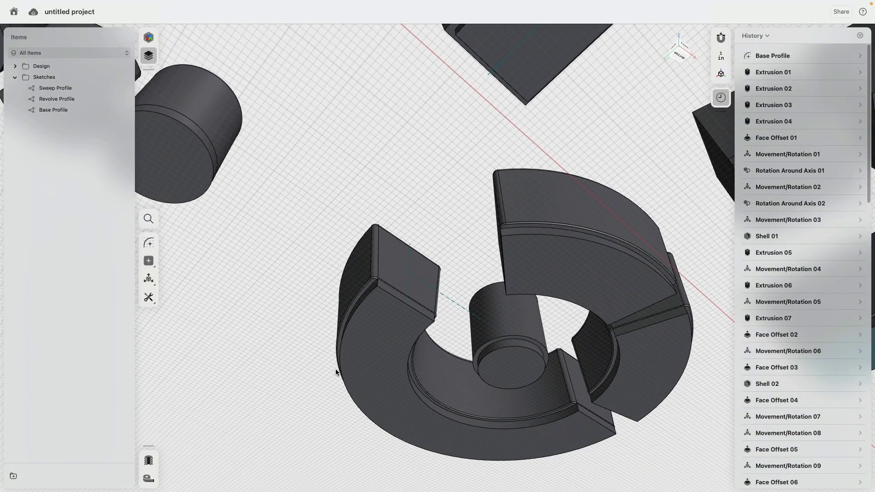
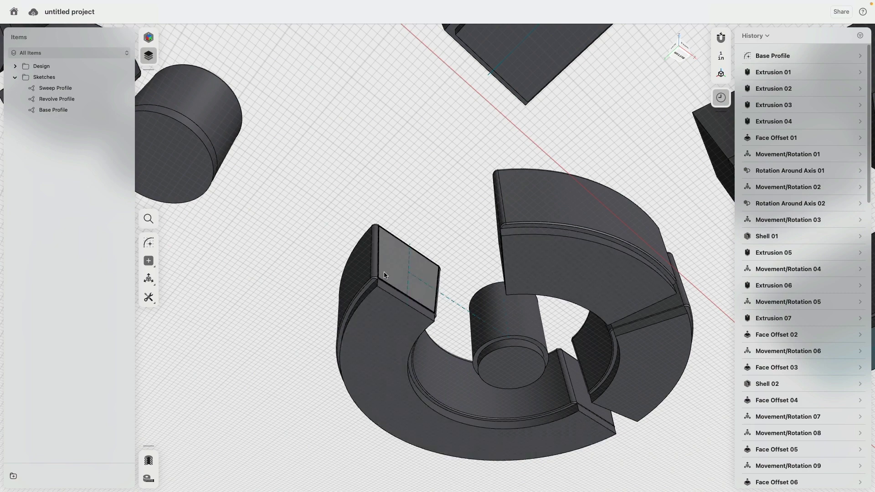
pyautogui.moveTo(492, 254); pyautogui.dragTo(508, 242, button='right')
pyautogui.moveTo(496, 268); pyautogui.dragTo(456, 256, button='middle')
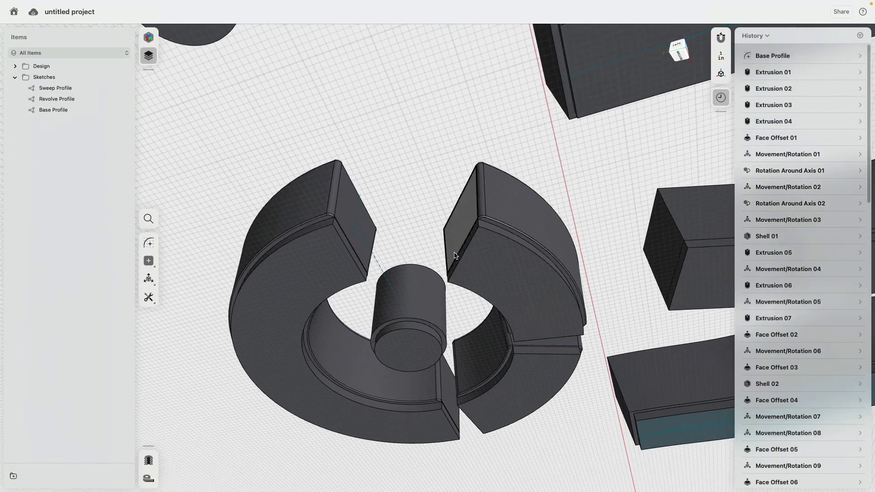
pyautogui.click(538, 366)
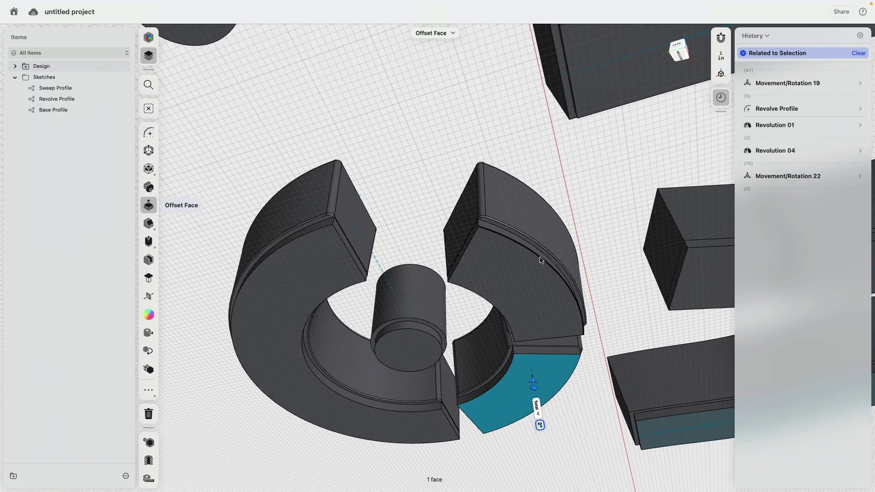
pyautogui.rightClick(763, 176)
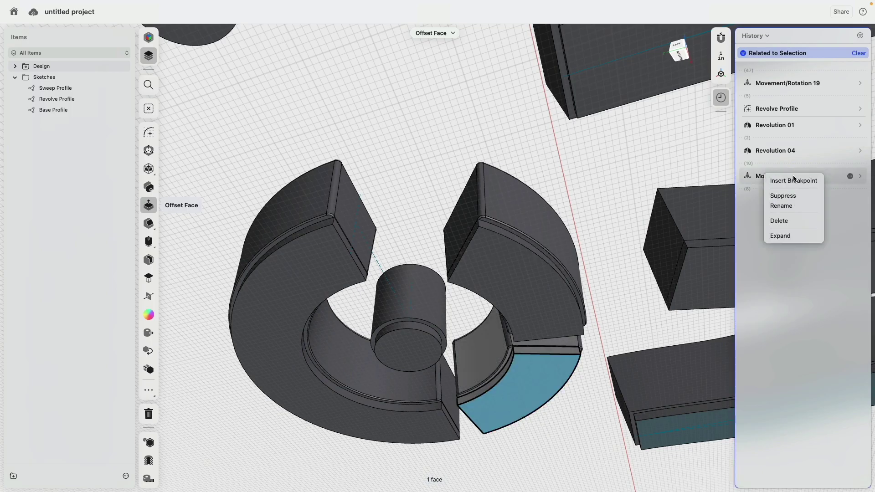
pyautogui.click(636, 281)
pyautogui.scroll(-5, 802, 335)
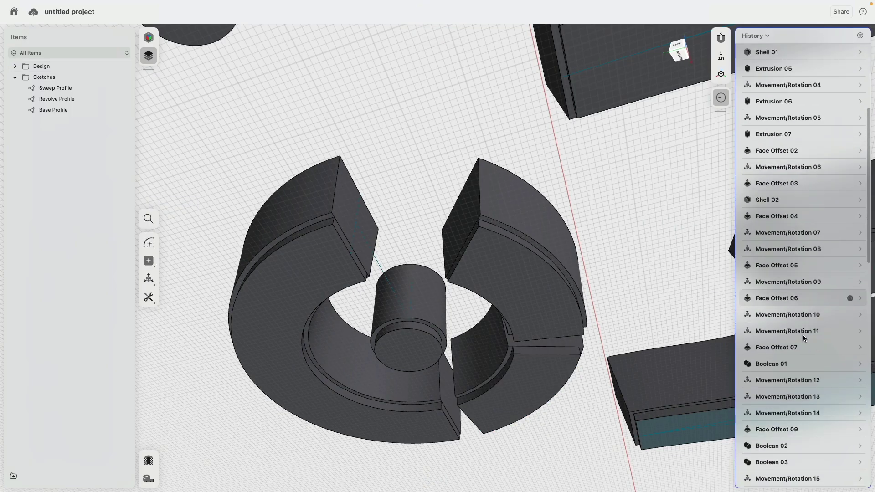
pyautogui.scroll(-10, 805, 332)
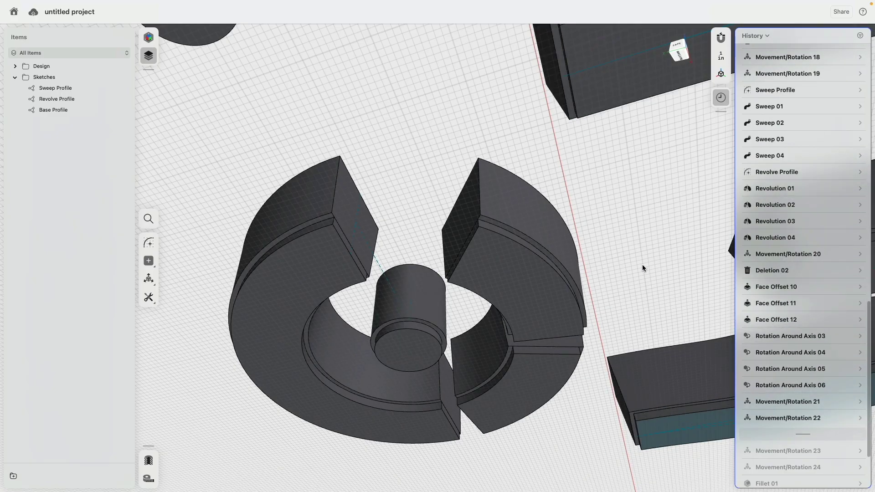
# Try to offset the end face of the half-ring bench's base inward
pyautogui.moveTo(643, 268); pyautogui.dragTo(529, 324, button='right')
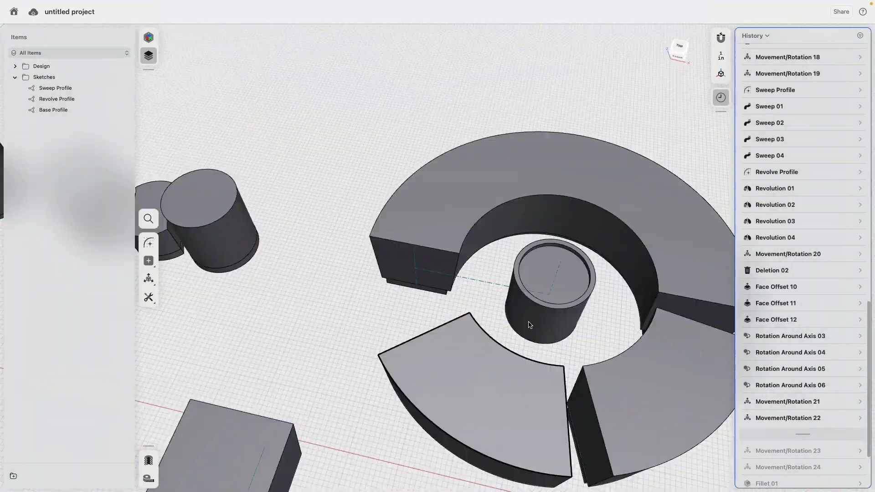
pyautogui.scroll(-5, 502, 333)
pyautogui.scroll(10, 410, 351)
pyautogui.click(381, 354)
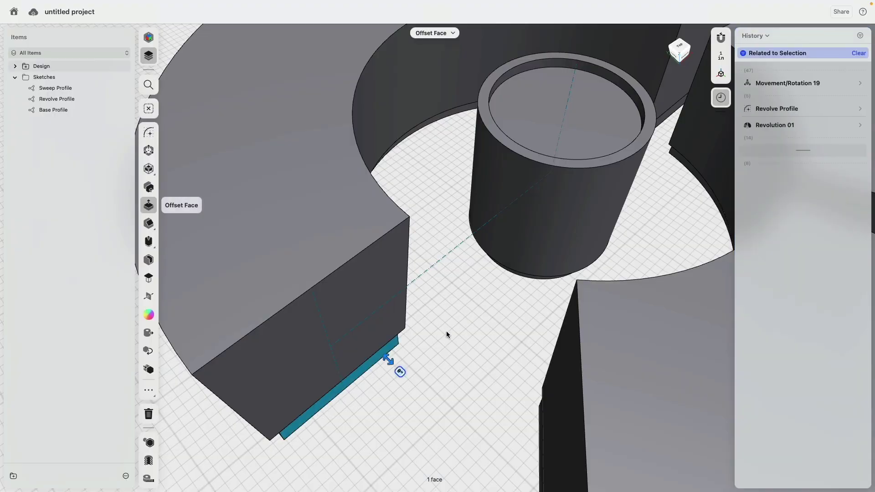
pyautogui.scroll(-3, 364, 358)
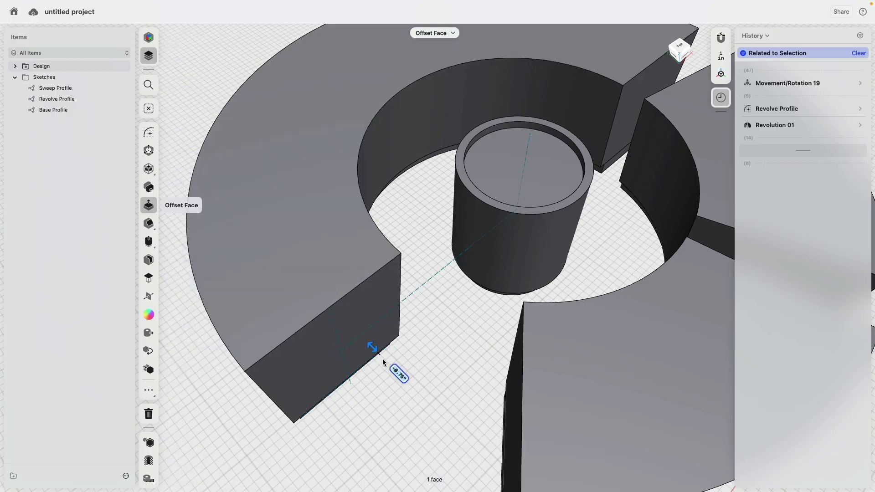
pyautogui.moveTo(382, 360); pyautogui.dragTo(457, 250, button='right')
pyautogui.moveTo(339, 325); pyautogui.dragTo(376, 343)
pyautogui.press('super+z')
# Try to rotate the half-ring bench base's end face around the central cylinder's axis
pyautogui.moveTo(523, 315); pyautogui.dragTo(504, 280, button='right')
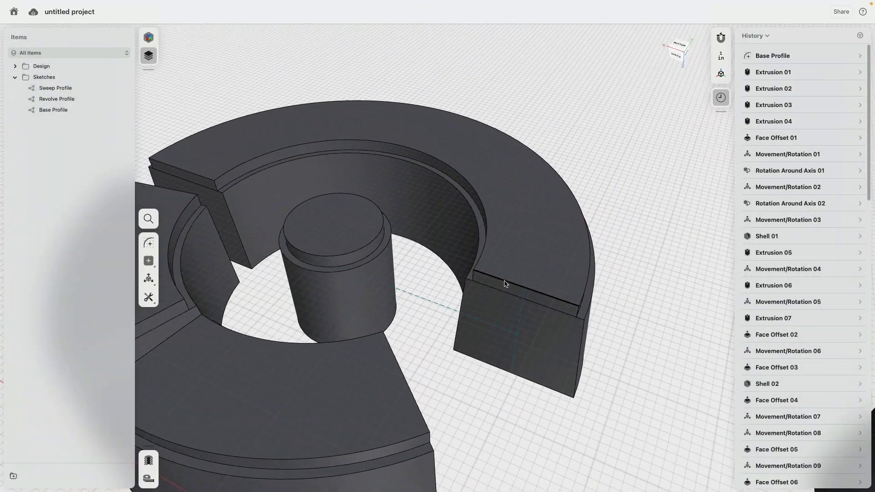
pyautogui.click(504, 282)
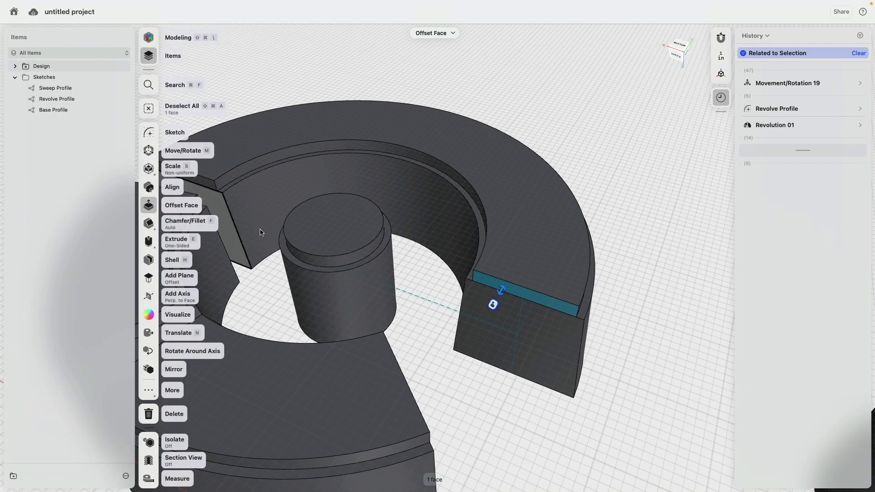
pyautogui.click(367, 305)
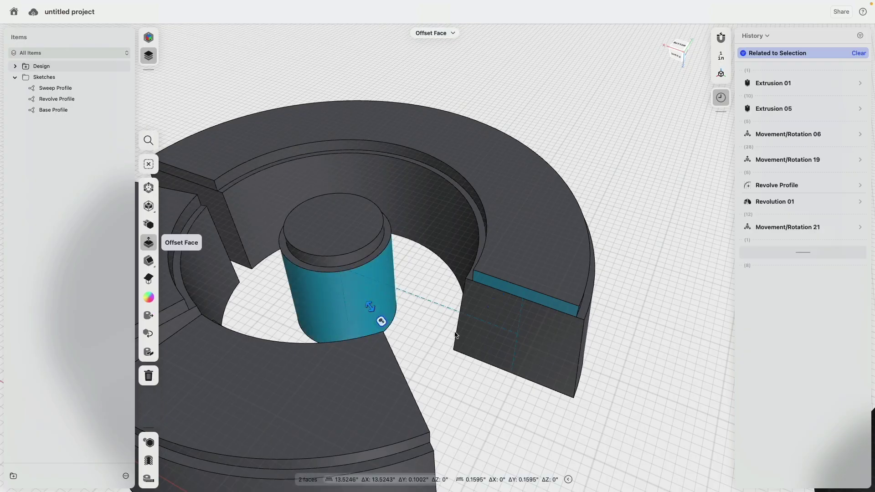
pyautogui.click(377, 297)
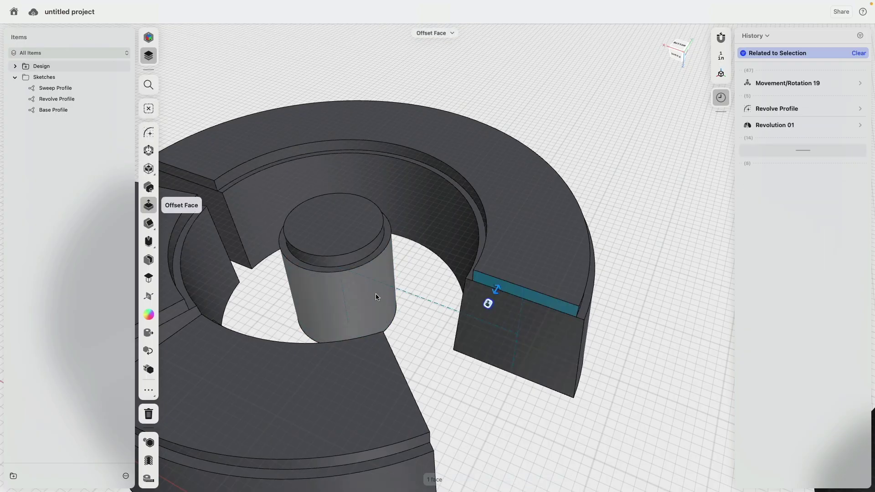
pyautogui.click(150, 151)
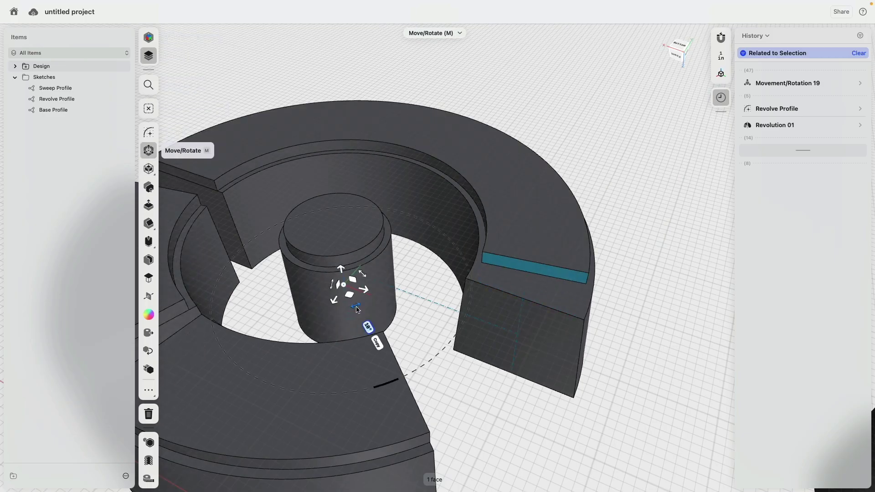
pyautogui.moveTo(351, 310); pyautogui.dragTo(355, 311)
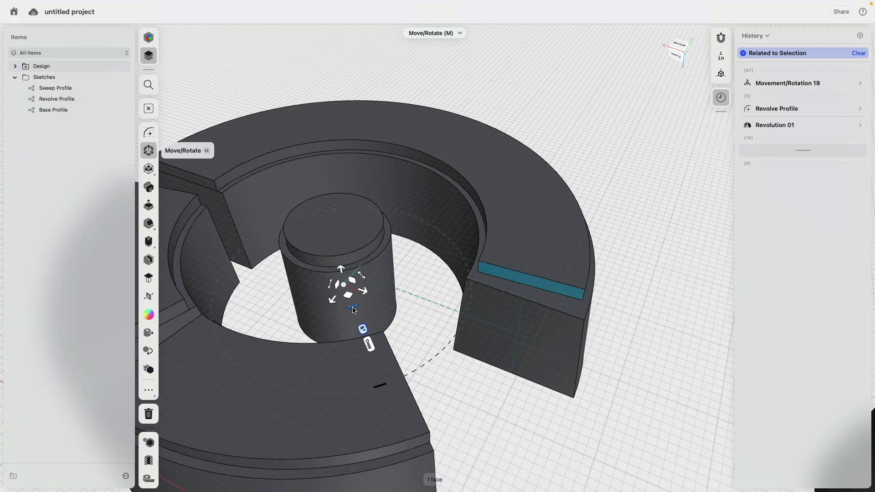
pyautogui.moveTo(483, 254); pyautogui.dragTo(474, 272, button='right')
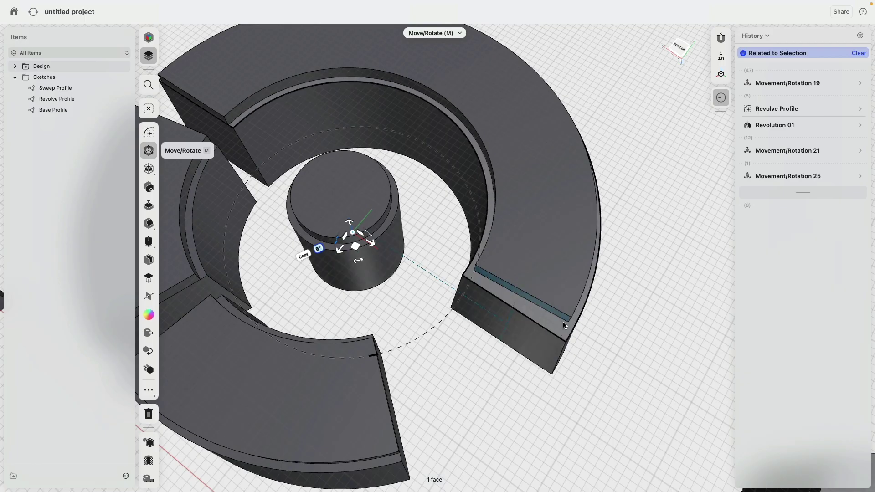
pyautogui.press('super+z')
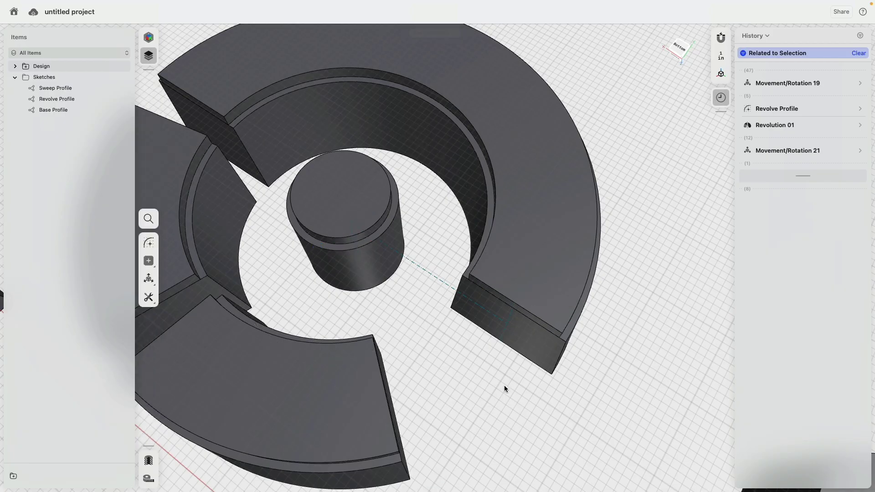
# Offset the open-gap end face of the half-ring bench's base inward by 1 in
pyautogui.click(507, 304)
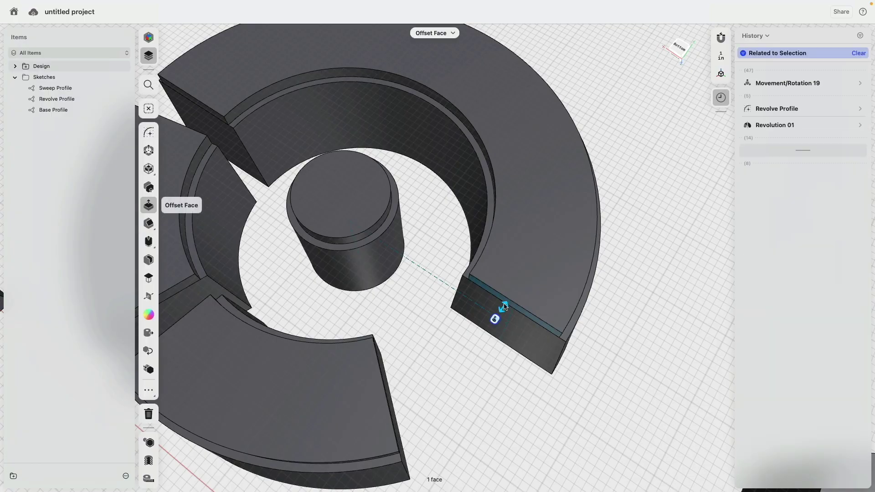
pyautogui.press('Return')
# Try to offset the open-gap end face of the neighbouring wedge seat's base inward
pyautogui.moveTo(456, 293); pyautogui.dragTo(373, 283, button='right')
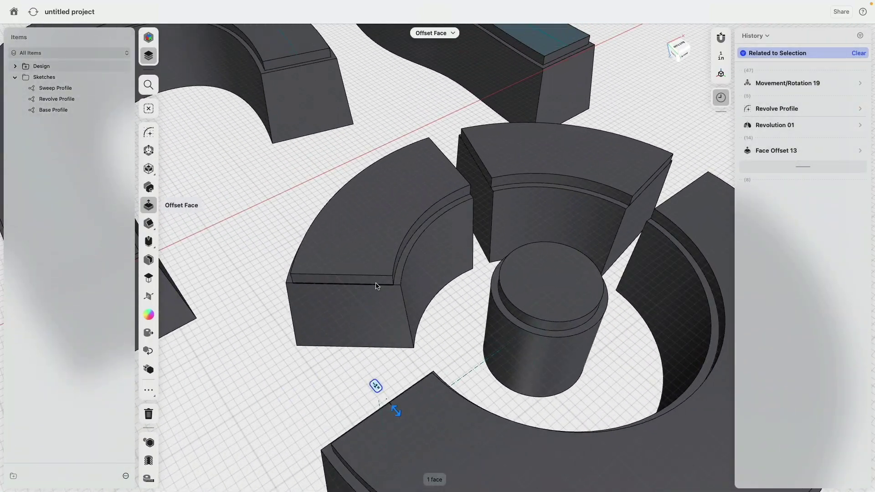
pyautogui.click(373, 283)
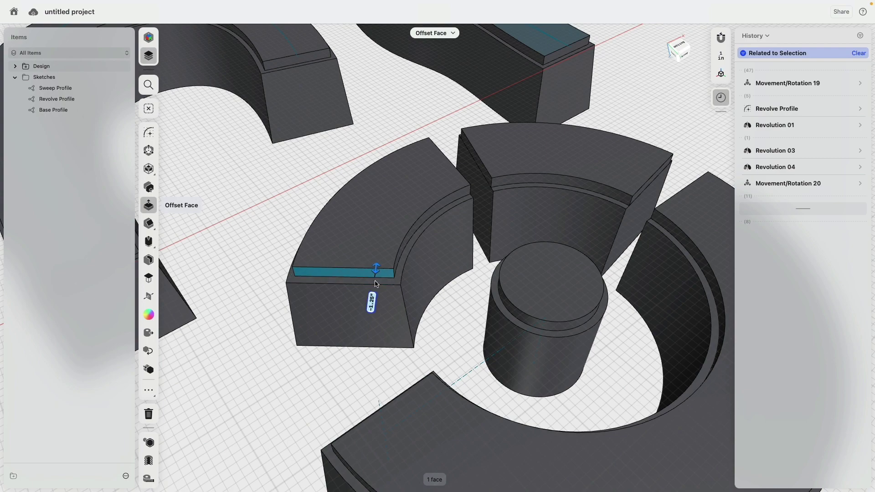
pyautogui.press('Return')
pyautogui.moveTo(376, 285); pyautogui.dragTo(521, 182, button='right')
pyautogui.press('super+z')
# Try to offset the middle wedge seat's base ends and the adjoining half-ring base end together inward by 1 in
pyautogui.click(487, 177)
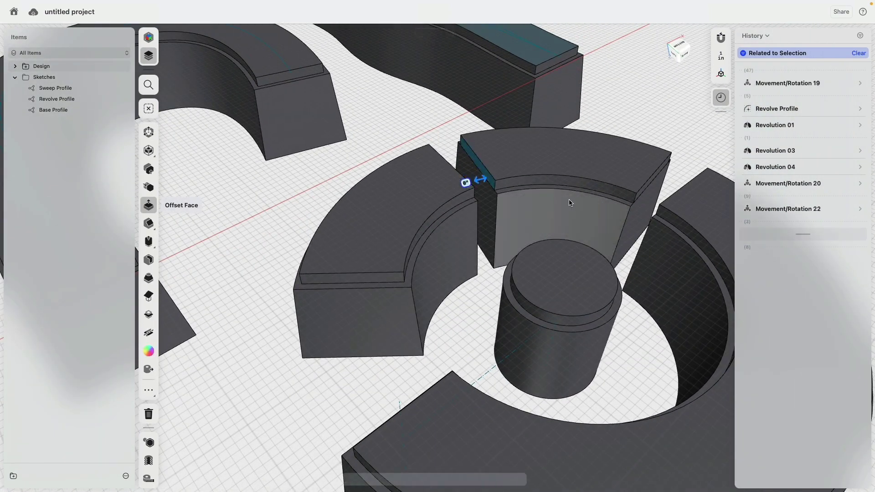
pyautogui.moveTo(570, 199); pyautogui.dragTo(396, 259, button='middle')
pyautogui.click(462, 253)
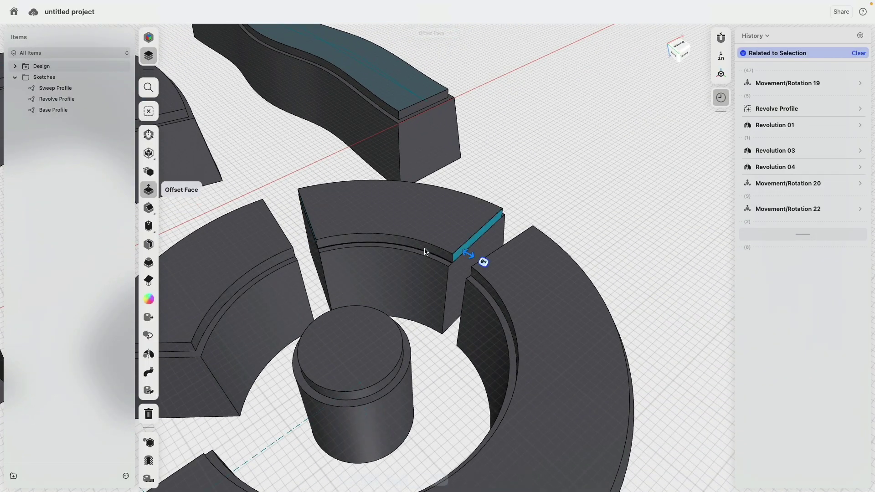
pyautogui.moveTo(461, 253); pyautogui.dragTo(446, 225, button='right')
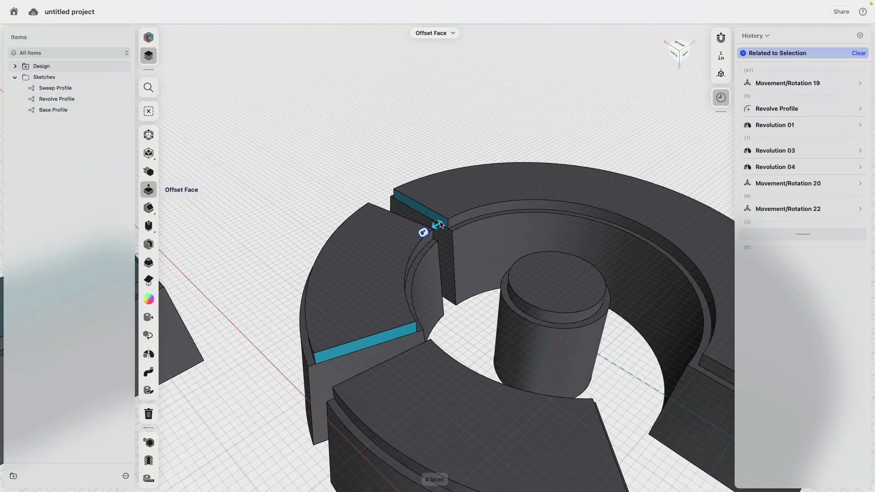
pyautogui.moveTo(441, 225); pyautogui.dragTo(446, 223)
pyautogui.scroll(-4, 455, 297)
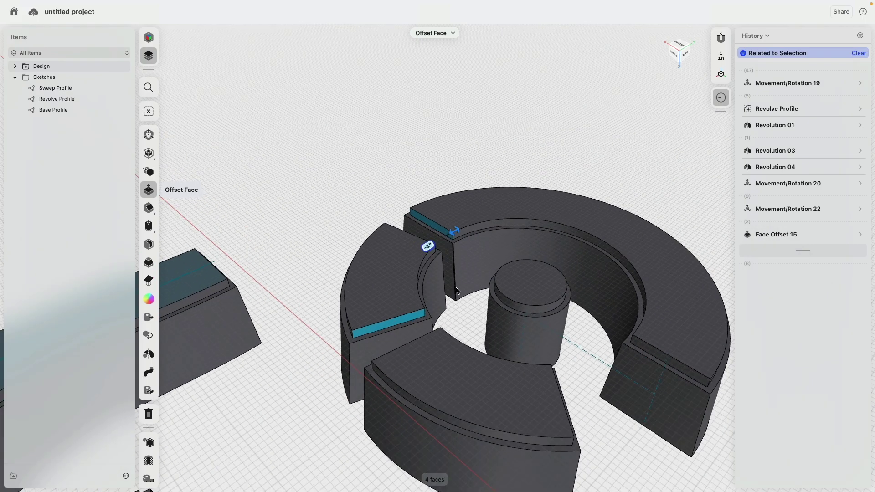
pyautogui.press('super+z')
# Edit the 1 in face offset to also include the half-ring base's other end and one end of the middle wedge's base
pyautogui.click(659, 357)
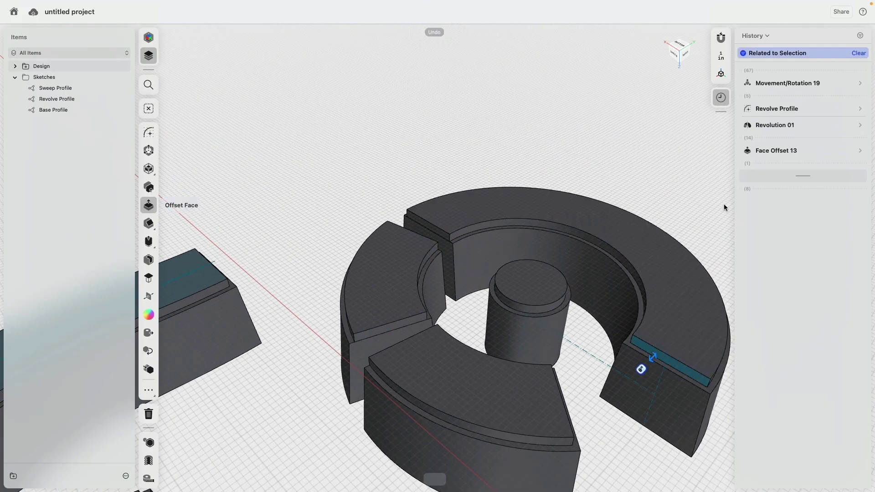
pyautogui.click(860, 152)
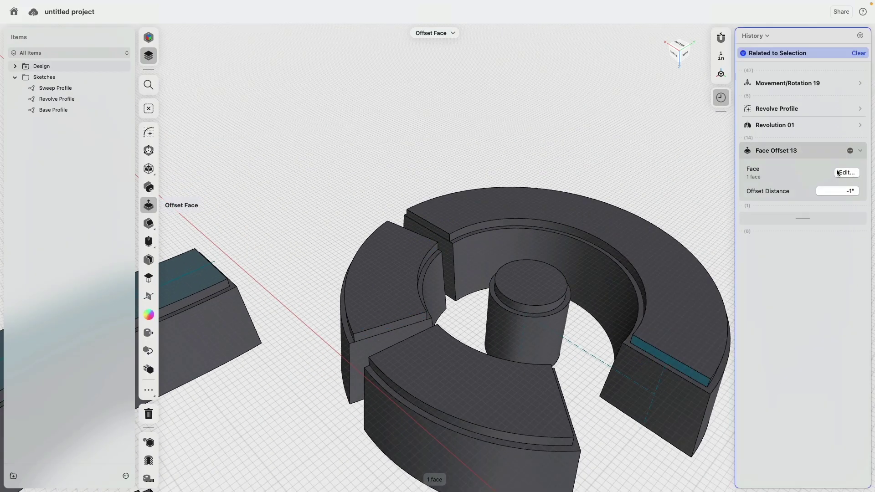
pyautogui.click(849, 173)
pyautogui.click(439, 232)
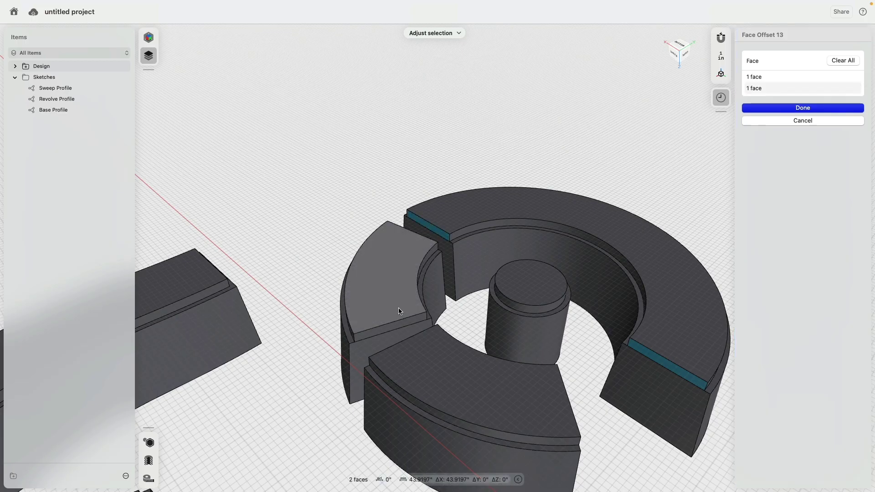
pyautogui.click(399, 324)
# Add the remaining wedge base end faces to the 1 in face offset and apply the edited selection
pyautogui.moveTo(567, 318); pyautogui.dragTo(475, 303, button='right')
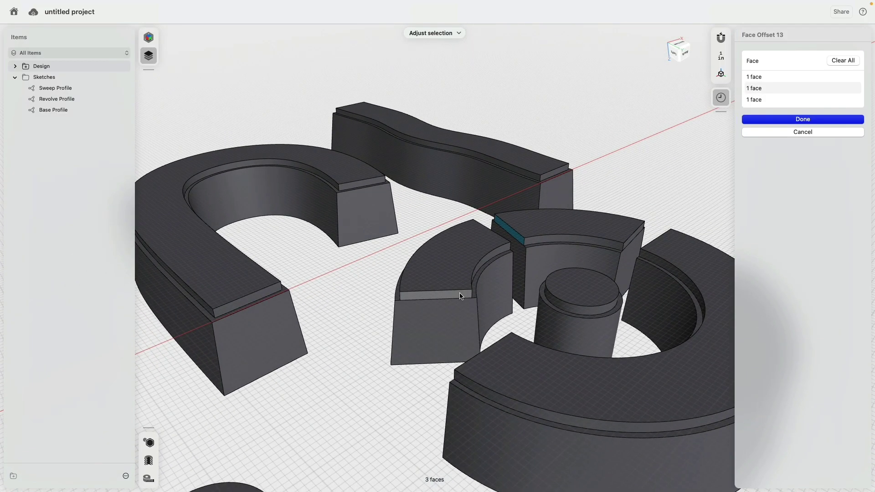
pyautogui.click(462, 296)
pyautogui.hscroll(-5, 631, 246)
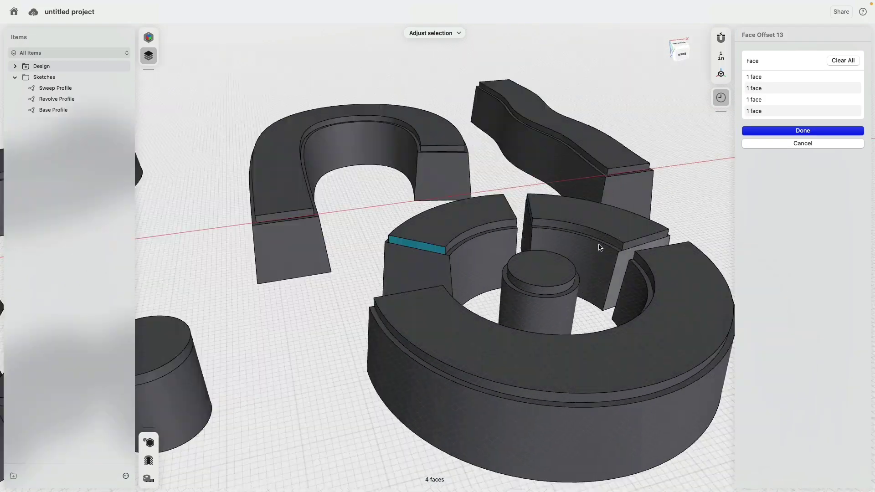
pyautogui.click(632, 248)
pyautogui.hscroll(-5, 610, 228)
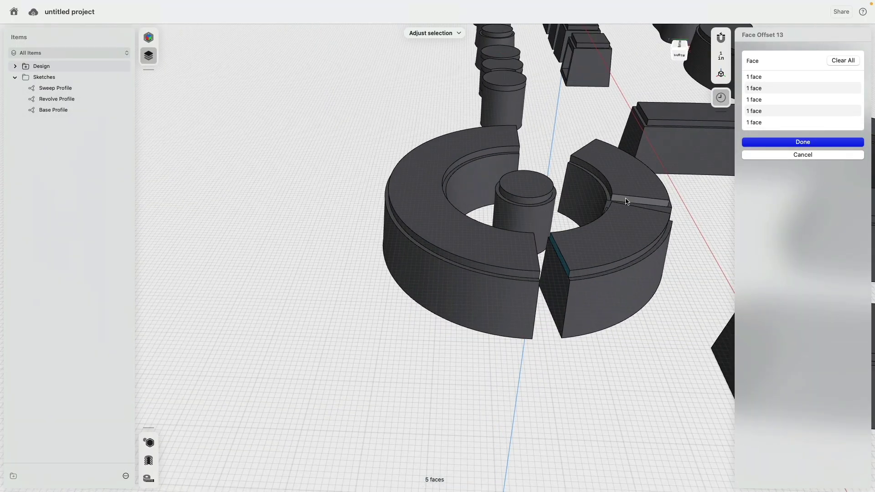
pyautogui.click(613, 202)
pyautogui.hscroll(-10, 638, 209)
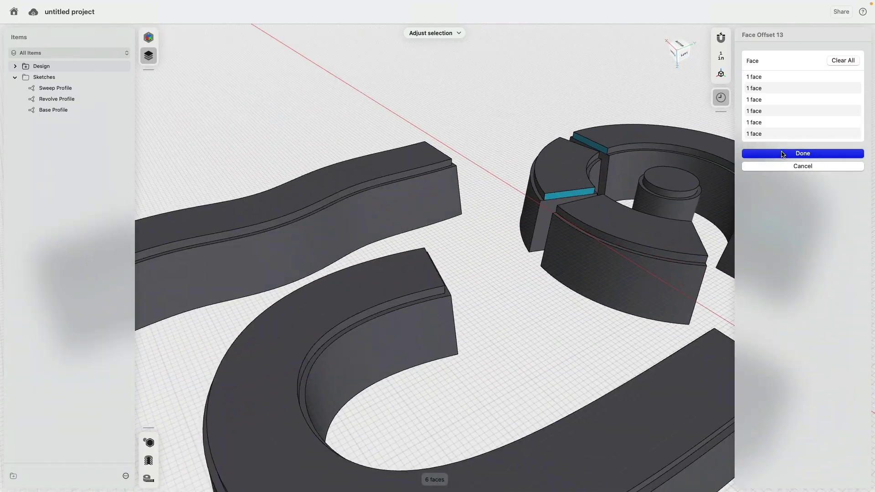
pyautogui.click(782, 154)
# Check the base insets from below and undo the face additions to the 1 in offset
pyautogui.hscroll(-5, 375, 148)
pyautogui.scroll(-5, 384, 129)
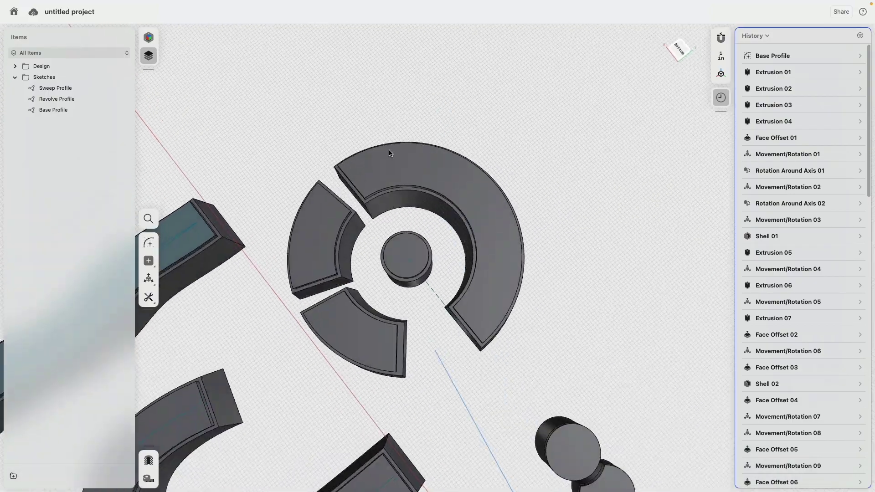
pyautogui.scroll(5, 384, 362)
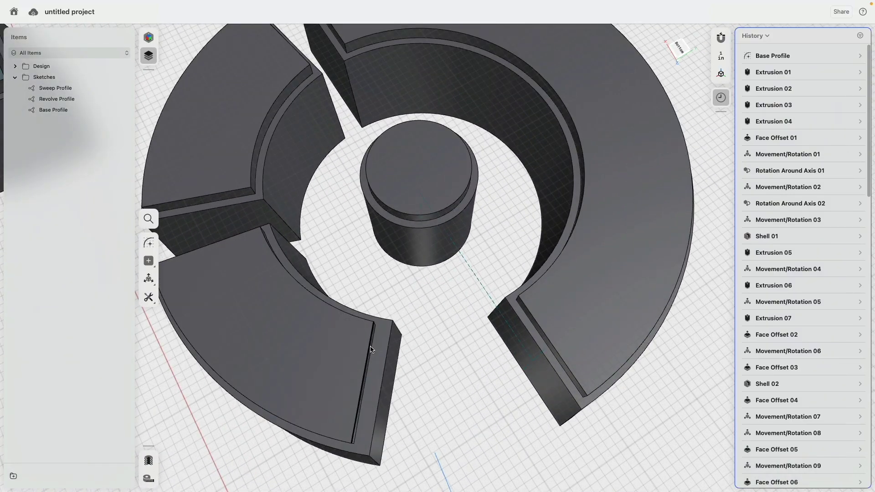
pyautogui.press('super+z')
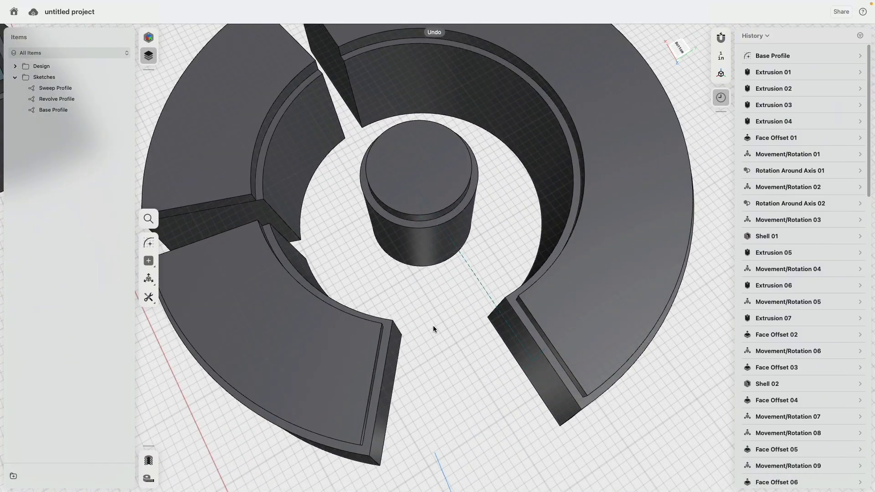
# Delete the separate one-face 1 in offset on the wedge seat's base end from the history
pyautogui.press('super+shift+z')
pyautogui.scroll(-5, 432, 324)
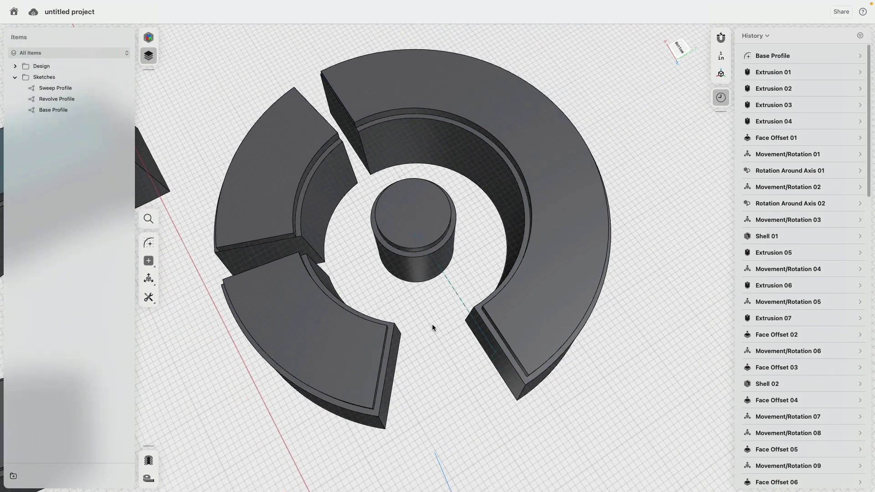
pyautogui.moveTo(417, 330); pyautogui.dragTo(510, 289, button='right')
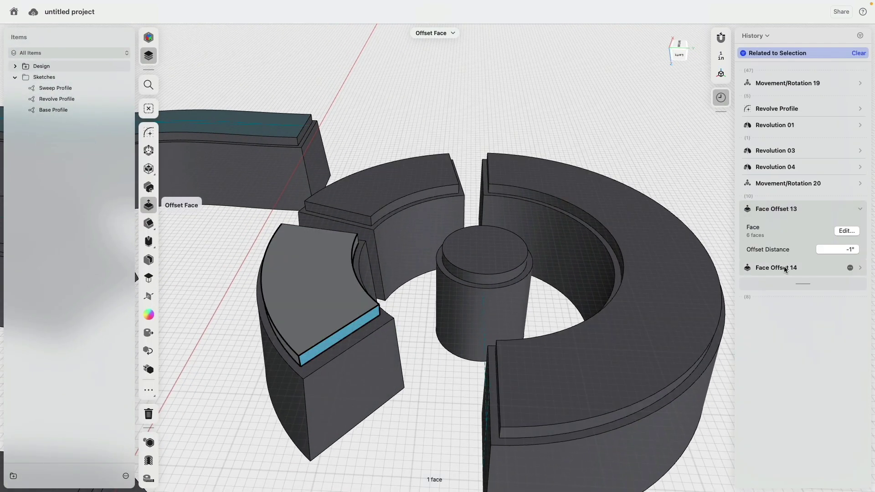
pyautogui.rightClick(793, 212)
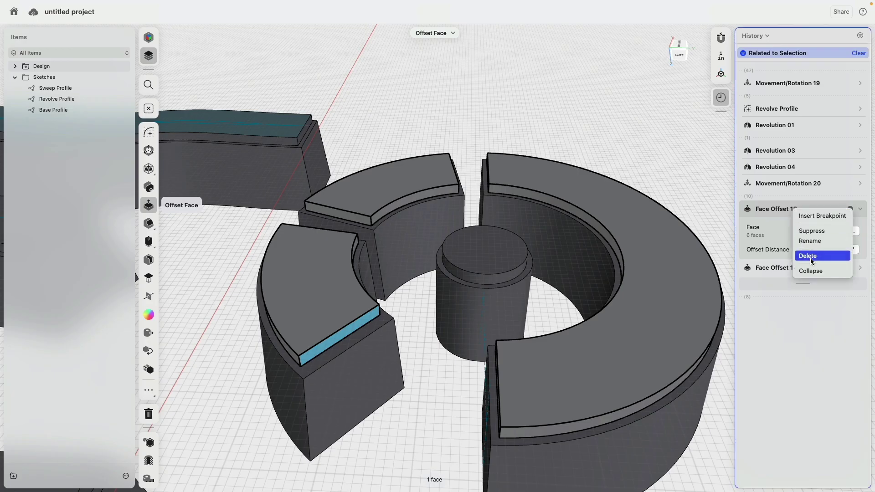
pyautogui.click(799, 331)
pyautogui.click(859, 267)
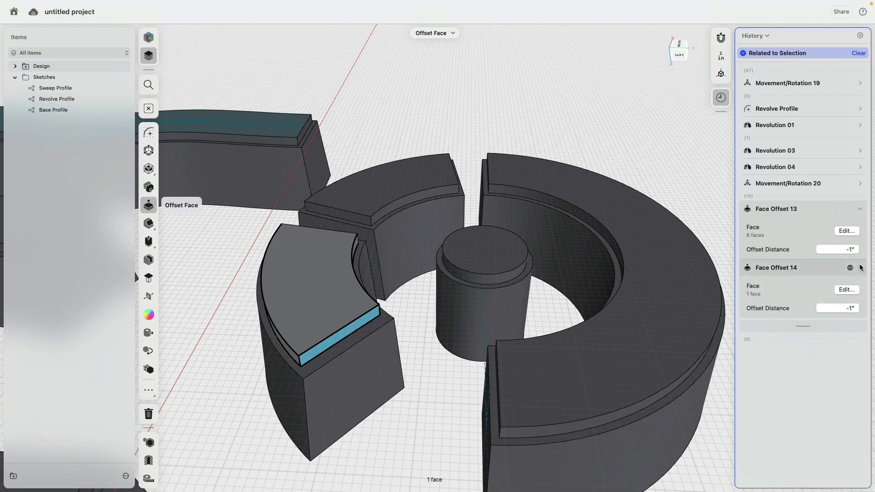
pyautogui.rightClick(776, 276)
pyautogui.click(797, 312)
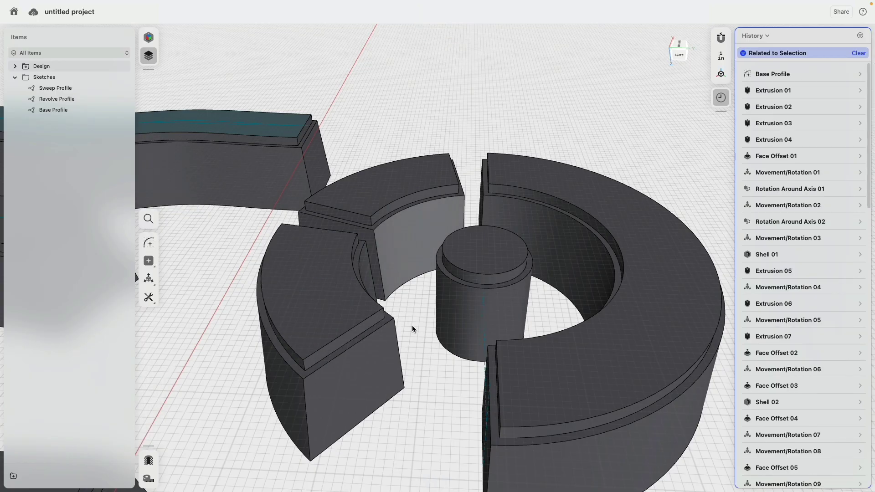
# Roll the history forward from the six-face 1 in offset to its end and review the filleted seats
pyautogui.scroll(-5, 412, 325)
pyautogui.scroll(-15, 843, 319)
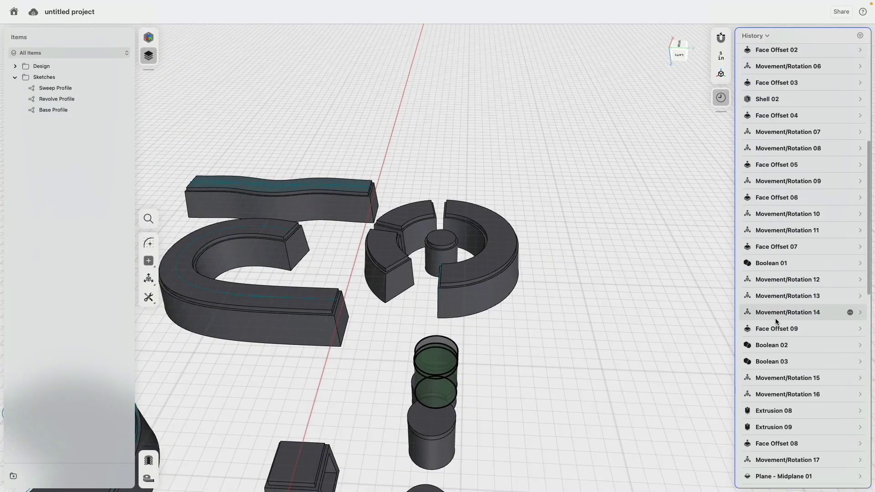
pyautogui.scroll(-3, 839, 298)
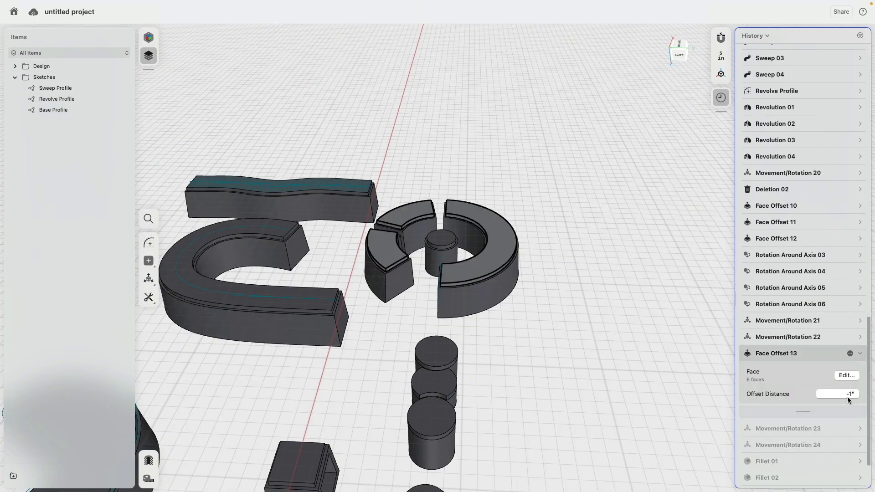
pyautogui.moveTo(455, 151); pyautogui.dragTo(426, 204, button='right')
pyautogui.scroll(10, 425, 204)
pyautogui.scroll(-10, 426, 204)
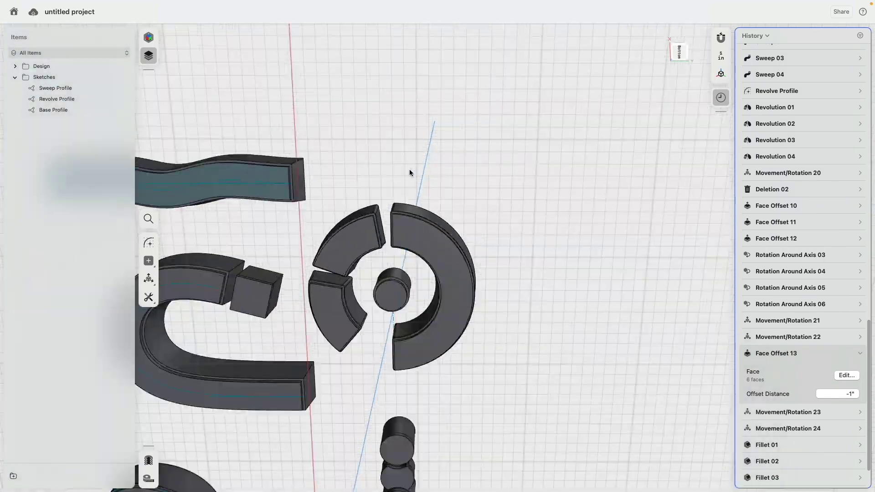
pyautogui.moveTo(409, 169); pyautogui.dragTo(388, 260, button='right')
pyautogui.scroll(5, 386, 256)
pyautogui.scroll(-5, 385, 256)
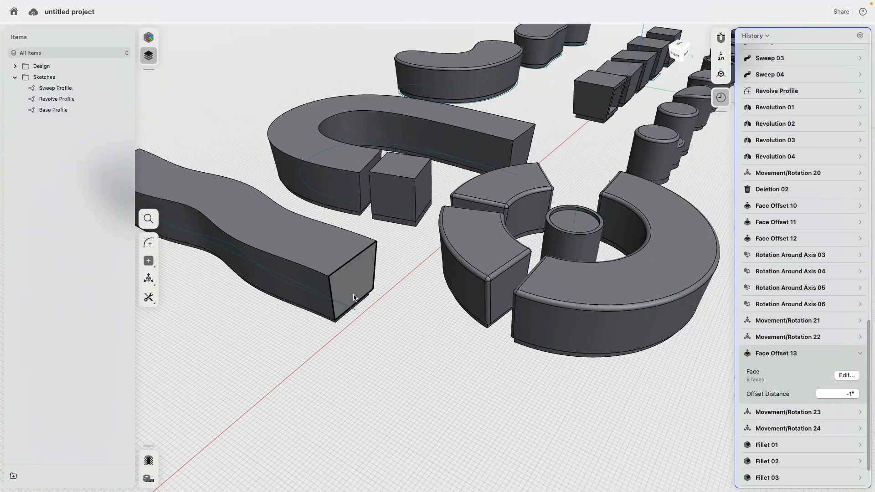
# Start a fillet on the wavy bench's two long top edges and one end's top and vertical edges
pyautogui.click(328, 284)
pyautogui.press('f')
pyautogui.click(319, 272)
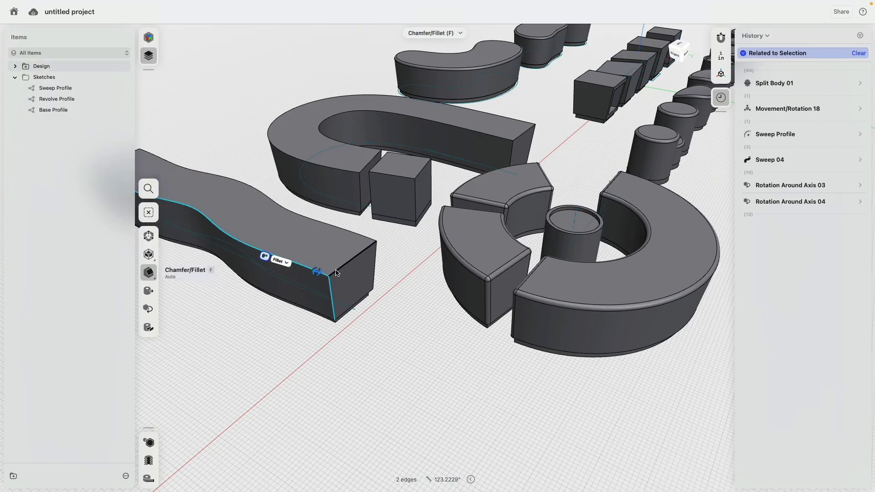
pyautogui.click(359, 253)
pyautogui.click(360, 236)
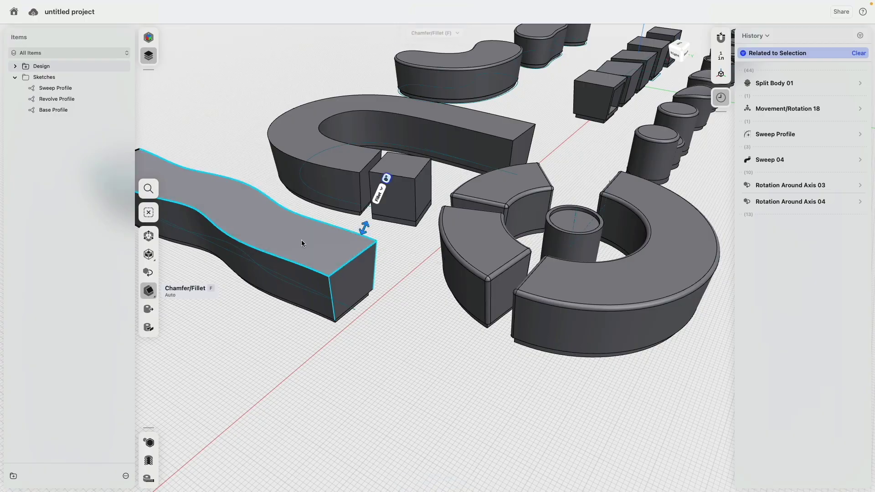
# Add the wavy bench's opposite end top and vertical edges and apply a 1 in fillet radius
pyautogui.moveTo(301, 242); pyautogui.dragTo(390, 229, button='right')
pyautogui.moveTo(389, 229); pyautogui.dragTo(525, 185, button='middle')
pyautogui.scroll(-3, 525, 185)
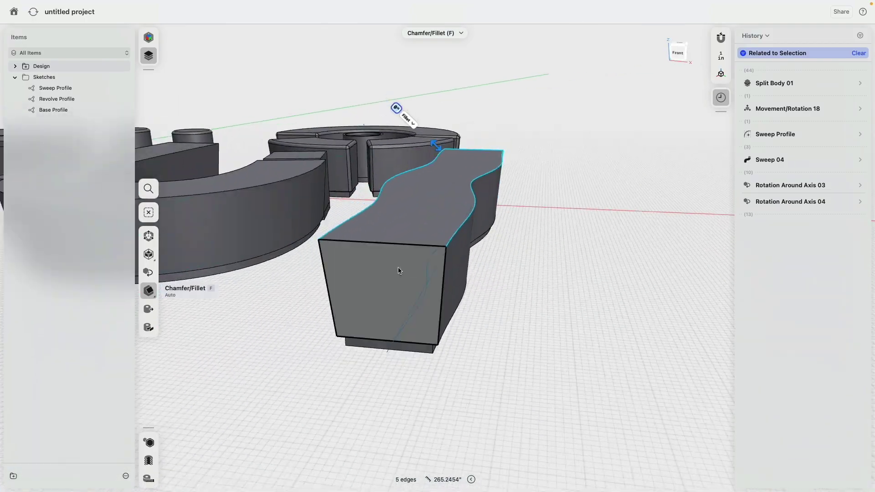
pyautogui.click(324, 264)
pyautogui.click(360, 242)
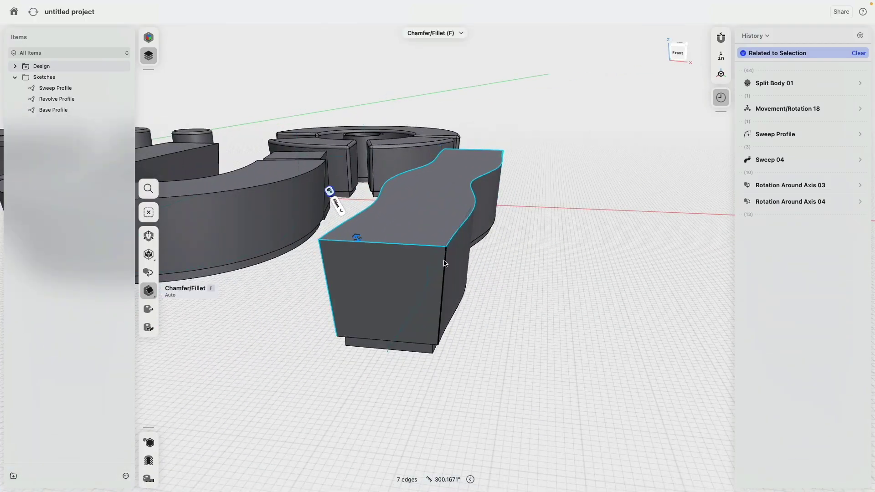
pyautogui.click(447, 264)
pyautogui.moveTo(519, 239); pyautogui.dragTo(555, 411, button='right')
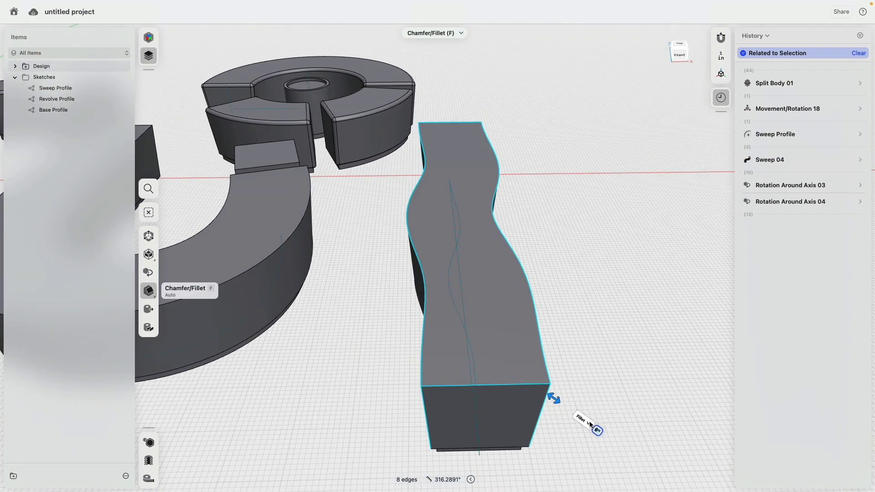
pyautogui.write('1')
pyautogui.press('Return')
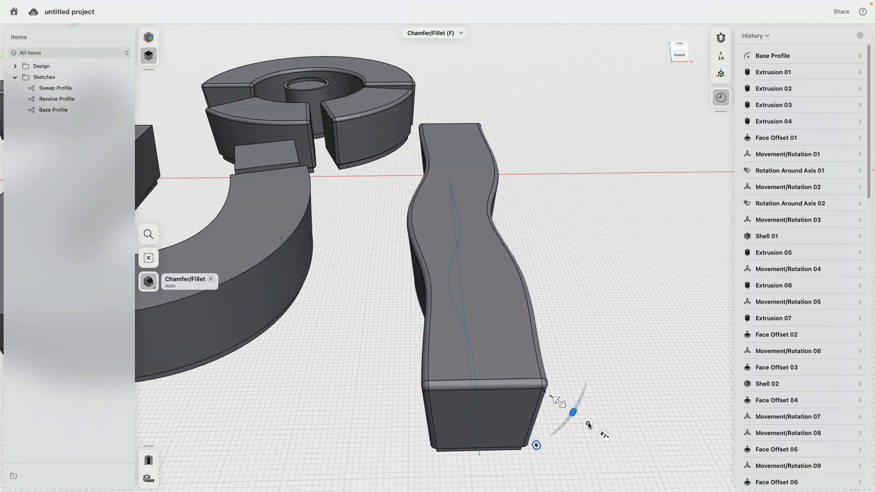
# Switch the wavy bench fillet's corners to Setback and inspect the blended corners up close
pyautogui.click(588, 423)
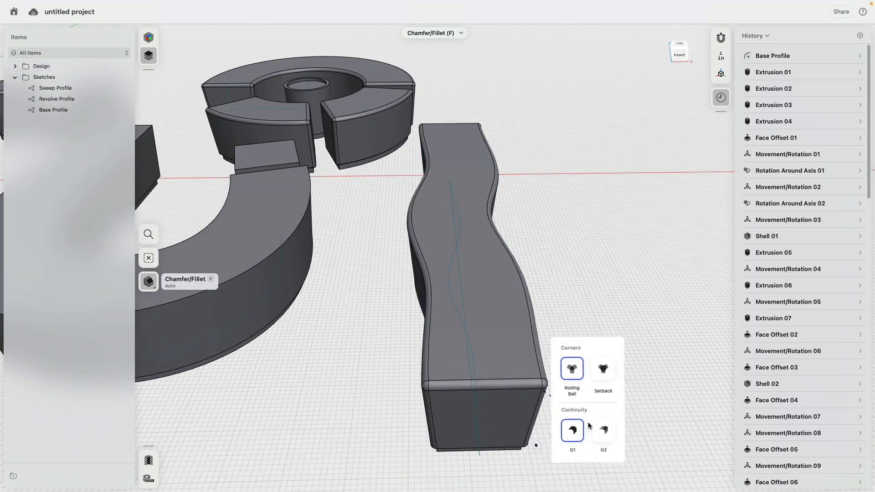
pyautogui.click(602, 370)
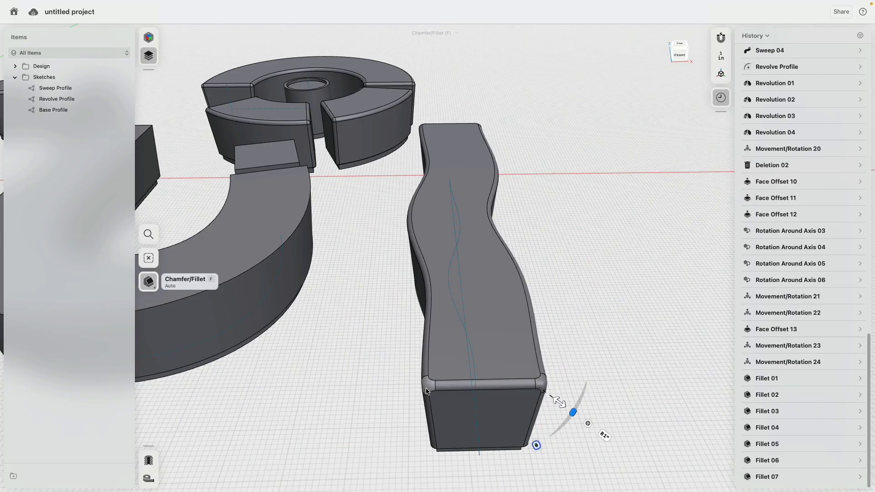
pyautogui.scroll(5, 382, 399)
pyautogui.moveTo(381, 399); pyautogui.dragTo(425, 373, button='right')
pyautogui.click(426, 373)
pyautogui.click(605, 404)
pyautogui.moveTo(606, 404); pyautogui.dragTo(534, 405, button='right')
pyautogui.scroll(-5, 535, 406)
pyautogui.moveTo(487, 268); pyautogui.dragTo(388, 278, button='right')
pyautogui.scroll(5, 545, 259)
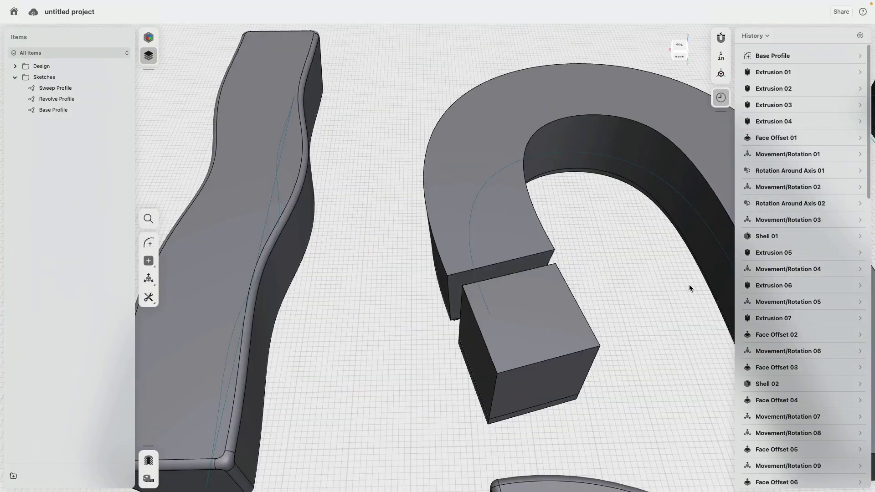
# Try to add a vertical end edge and the inner top edge of the U-shaped bench to the wavy bench's fillet
pyautogui.click(240, 409)
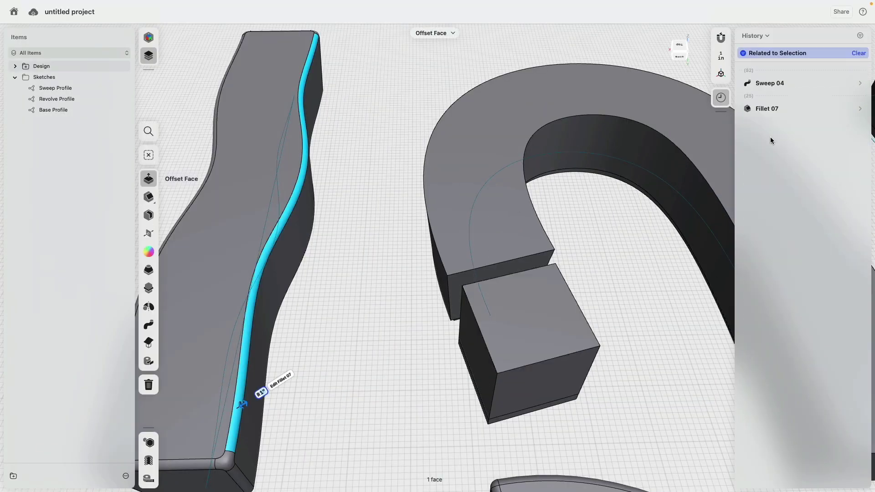
pyautogui.click(860, 110)
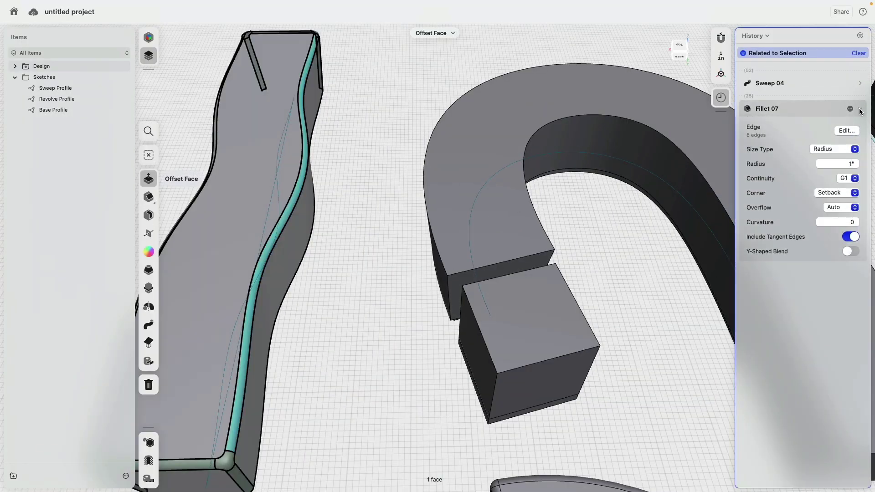
pyautogui.click(850, 132)
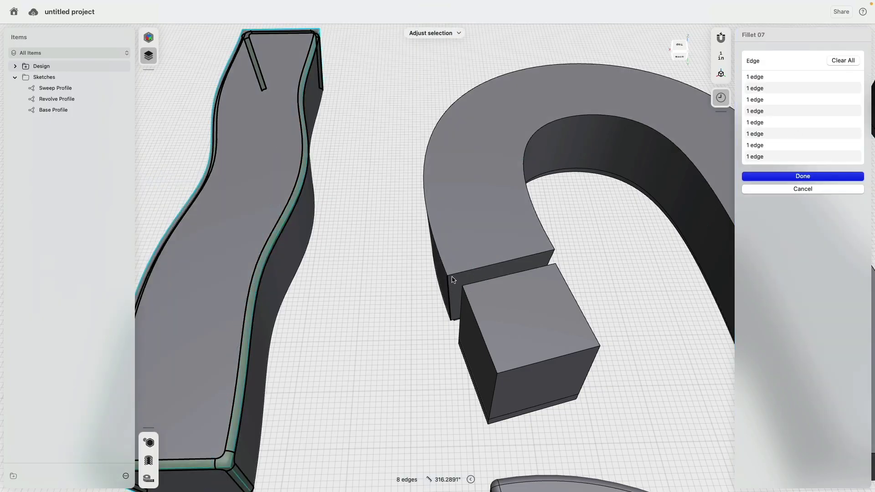
pyautogui.click(452, 273)
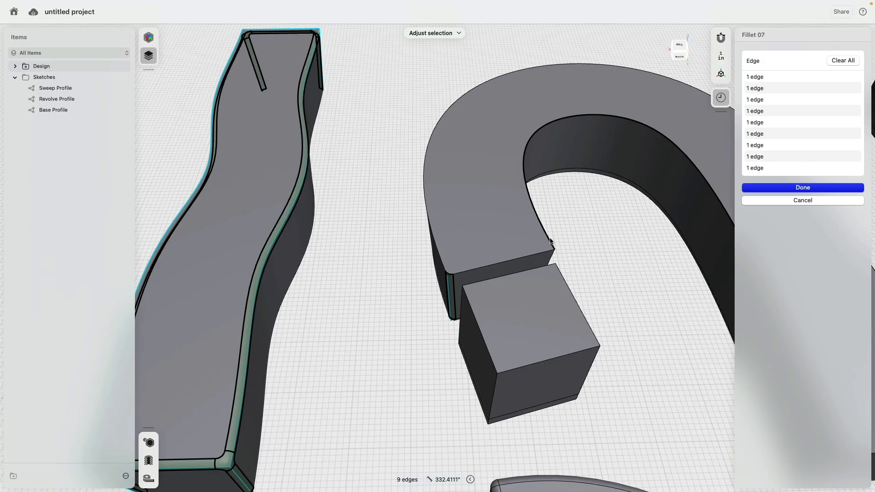
pyautogui.click(527, 261)
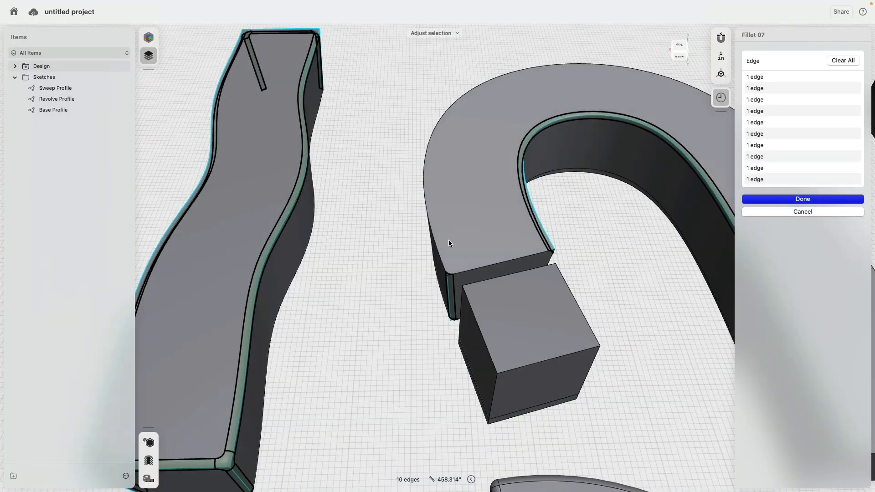
pyautogui.click(777, 199)
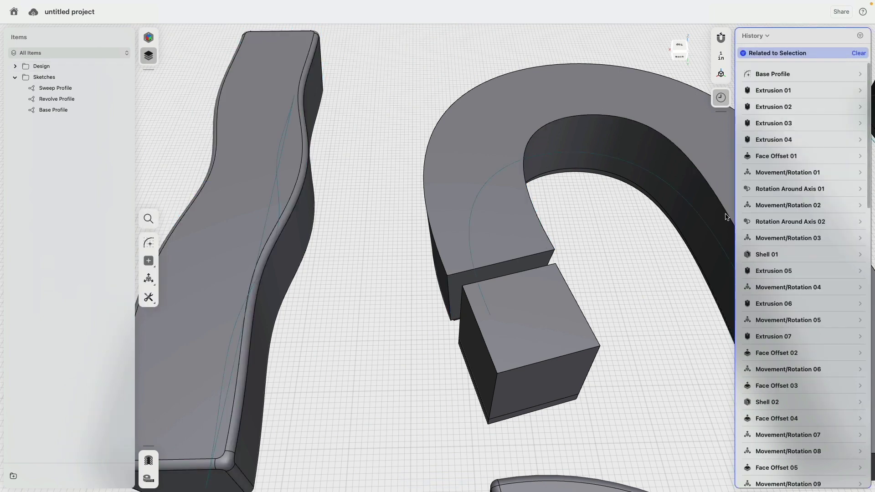
# Set the wavy bench fillet's corner type to Rolling Ball in the history
pyautogui.scroll(-5, 815, 347)
pyautogui.scroll(-5, 815, 348)
pyautogui.click(815, 347)
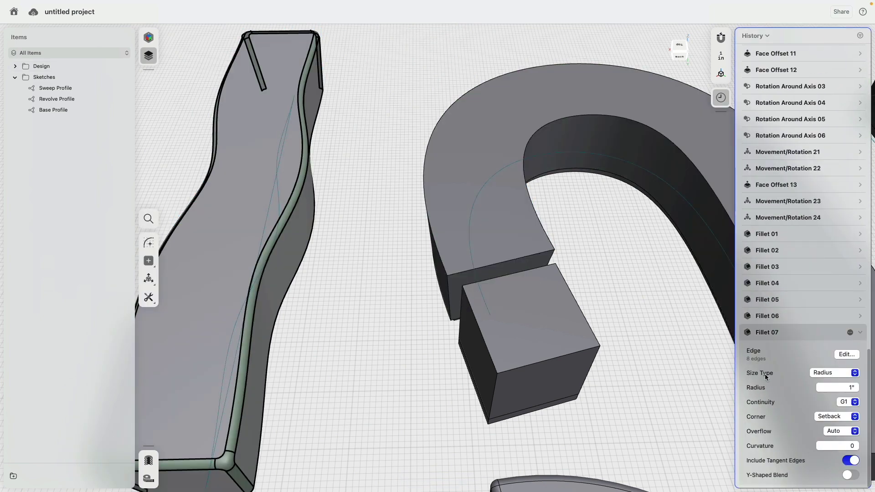
pyautogui.click(837, 416)
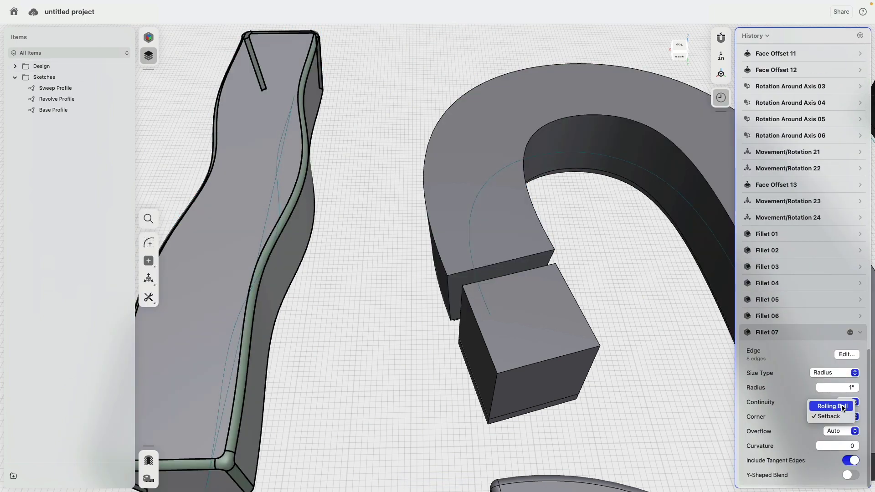
pyautogui.click(841, 407)
# Edit the 1 in fillet to include the U-shaped bench's outer vertical end edge, end top edge, and inner and outer top edges
pyautogui.click(843, 357)
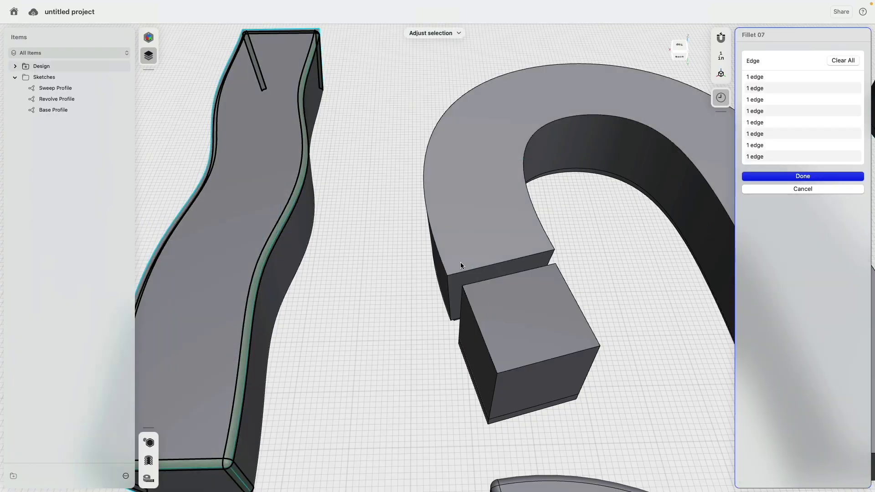
pyautogui.click(456, 276)
pyautogui.click(441, 255)
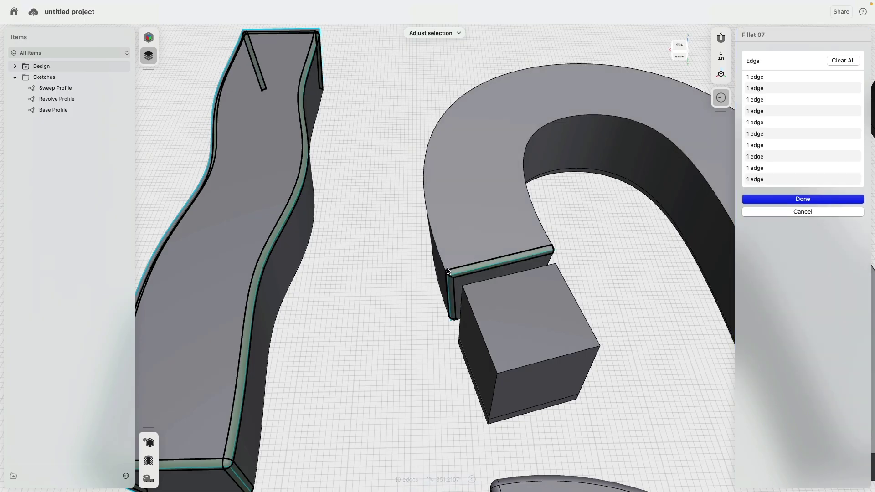
pyautogui.click(549, 230)
pyautogui.click(524, 257)
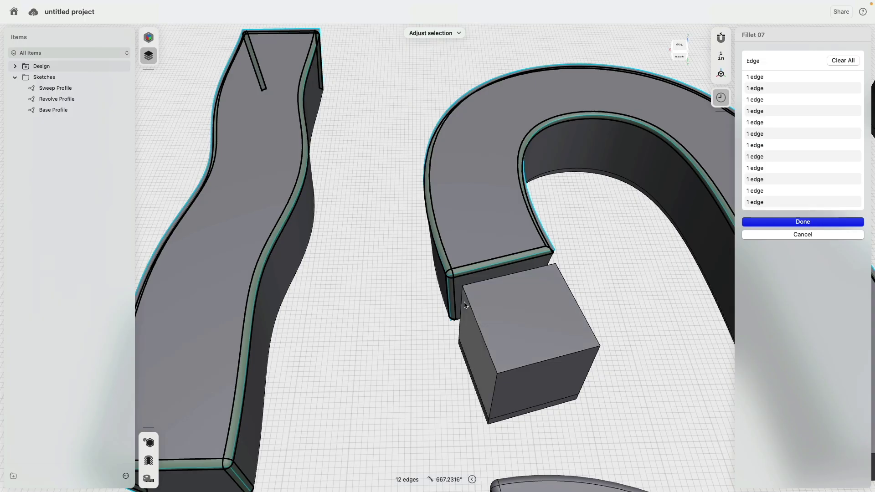
# Add the box seat's four top edges and three of its vertical corner edges to the 1 in fillet
pyautogui.click(493, 280)
pyautogui.click(485, 281)
pyautogui.click(486, 282)
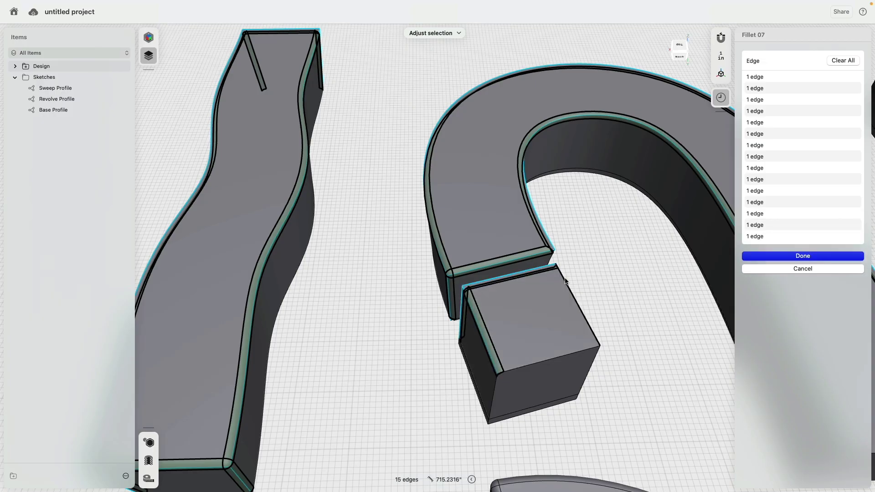
pyautogui.click(571, 292)
pyautogui.click(588, 369)
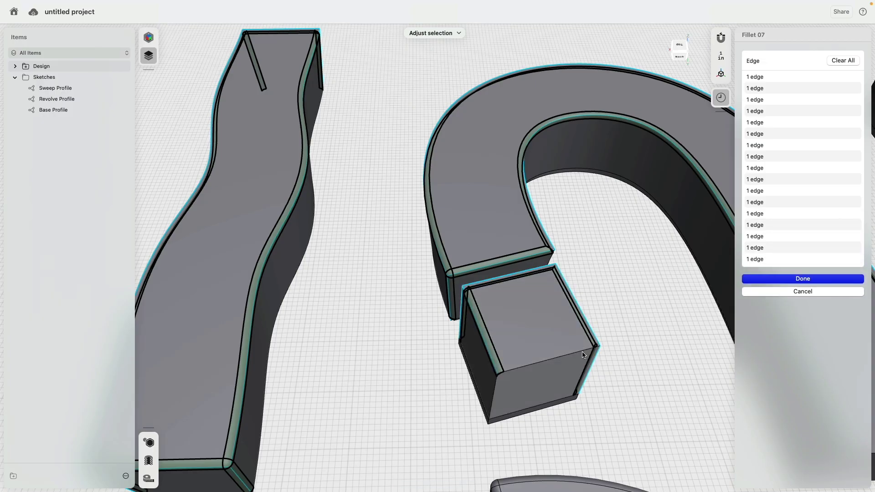
pyautogui.click(523, 367)
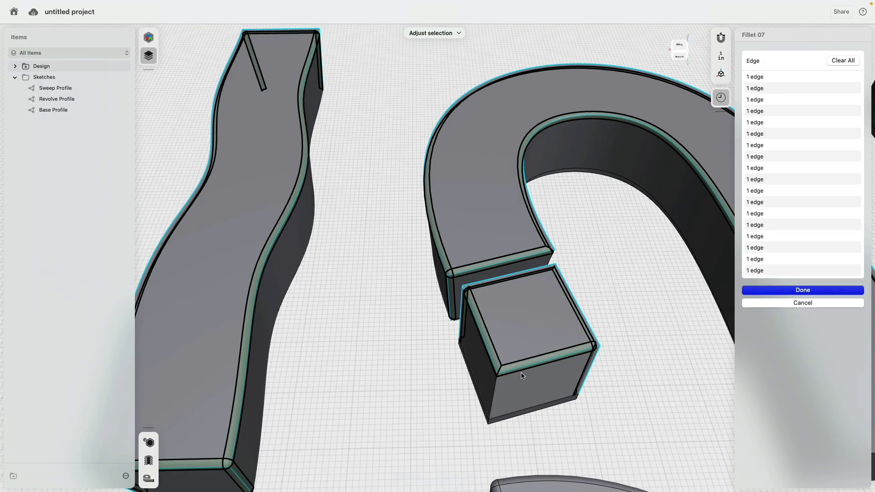
pyautogui.click(496, 388)
# Add the box seat's last vertical corner edge and its base's four short vertical corner edges to the 1 in fillet
pyautogui.moveTo(496, 388); pyautogui.dragTo(449, 311, button='middle')
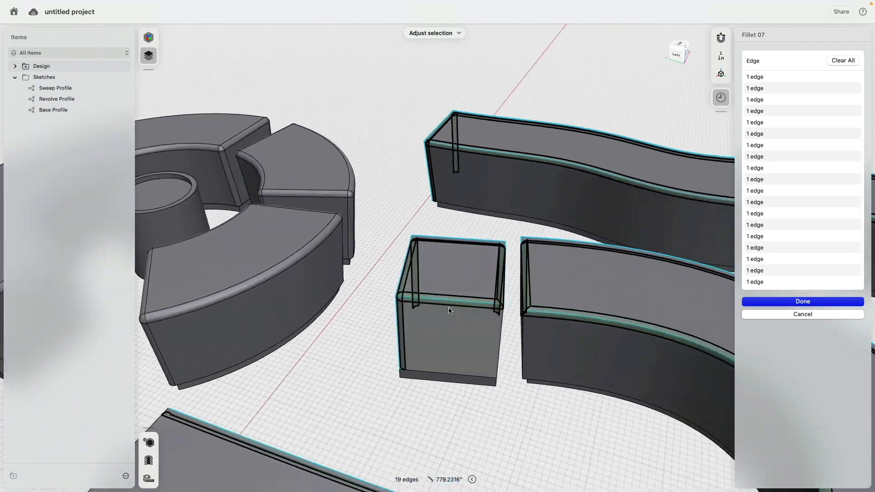
pyautogui.click(398, 374)
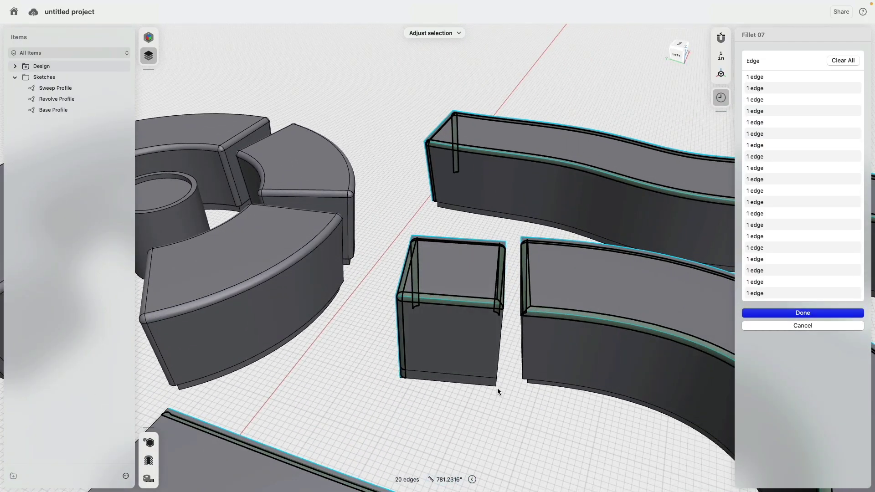
pyautogui.click(495, 385)
pyautogui.click(499, 366)
pyautogui.moveTo(498, 367); pyautogui.dragTo(431, 241, button='middle')
pyautogui.click(448, 352)
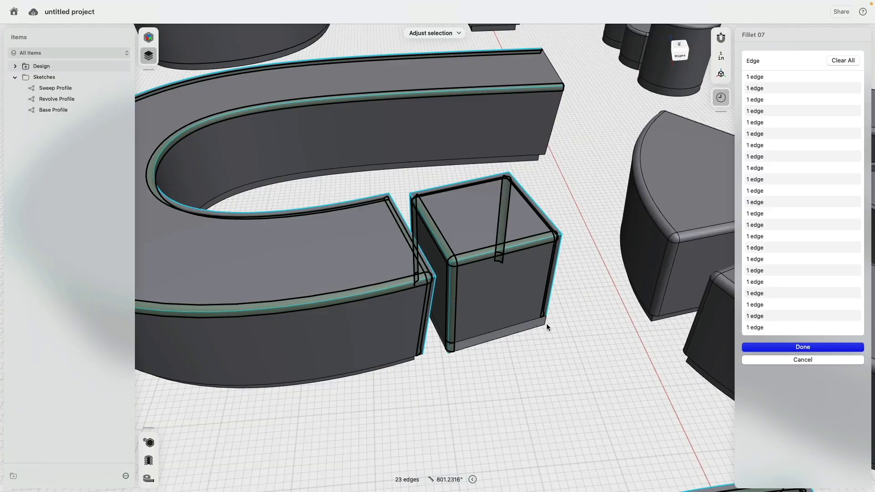
pyautogui.scroll(-5, 546, 324)
pyautogui.click(546, 323)
# Add the U-shaped bench's far-end vertical and top edges and its remaining vertical edge beside the box seat to the fillet, and confirm
pyautogui.moveTo(606, 246); pyautogui.dragTo(631, 352, button='middle')
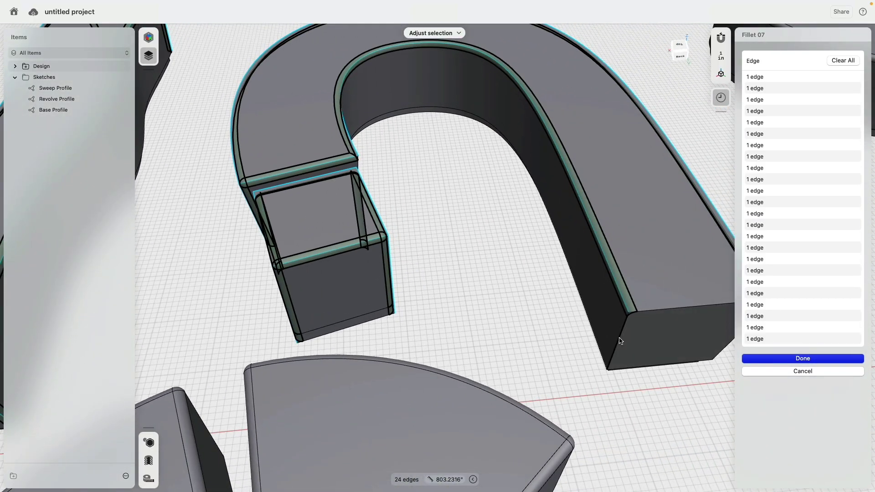
pyautogui.click(623, 339)
pyautogui.click(660, 311)
pyautogui.moveTo(670, 300); pyautogui.dragTo(524, 326, button='middle')
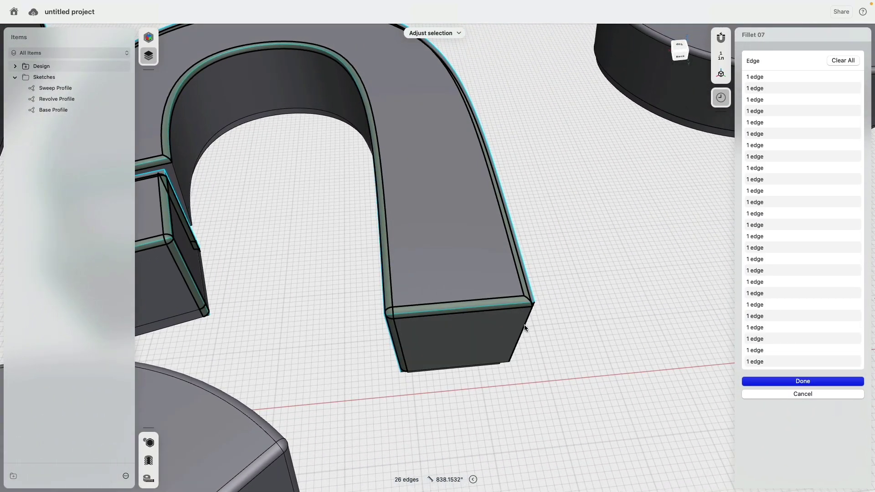
pyautogui.click(528, 326)
pyautogui.scroll(-5, 668, 375)
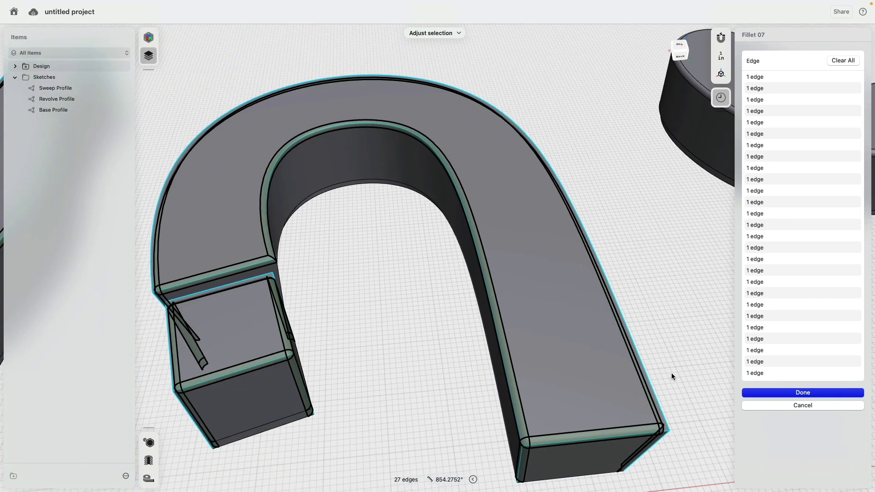
pyautogui.click(275, 273)
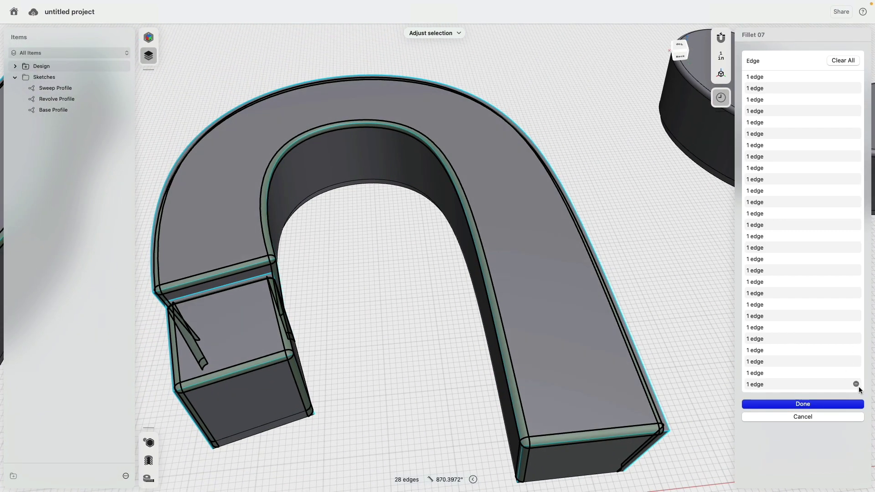
pyautogui.click(829, 404)
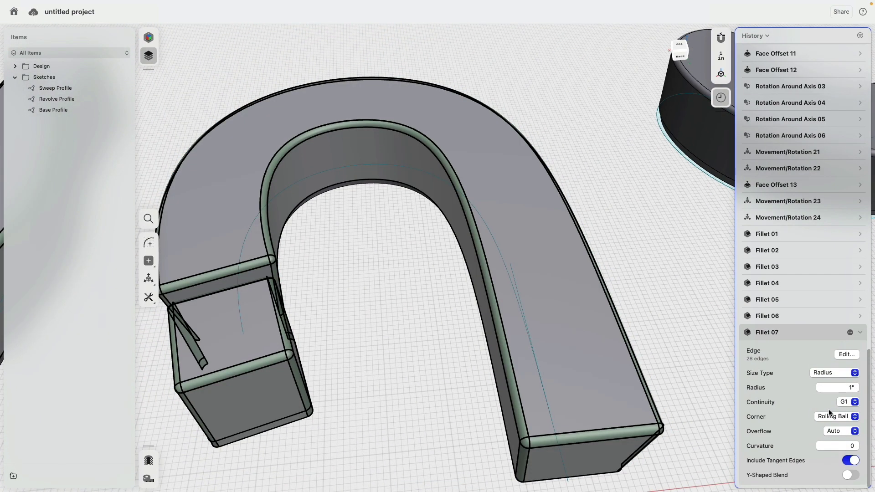
# Try the Chord Width size type on the 1 in fillet and return it to Radius
pyautogui.click(854, 373)
pyautogui.click(825, 370)
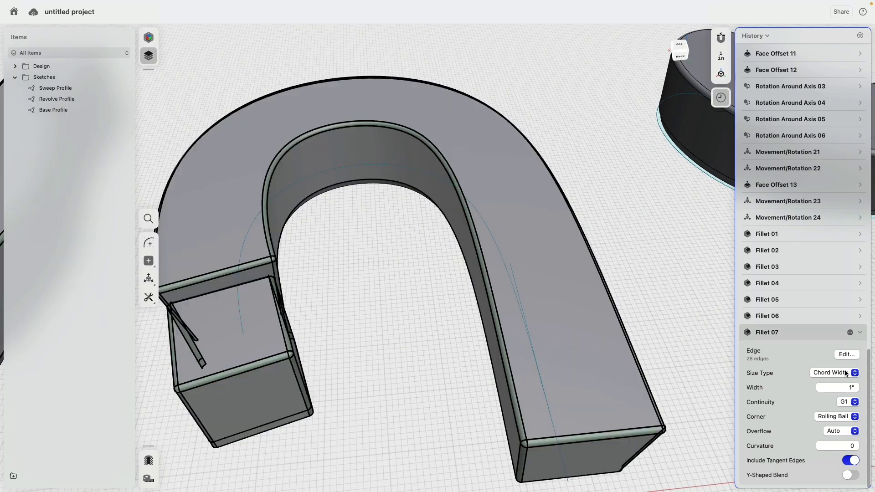
pyautogui.click(843, 372)
pyautogui.click(840, 362)
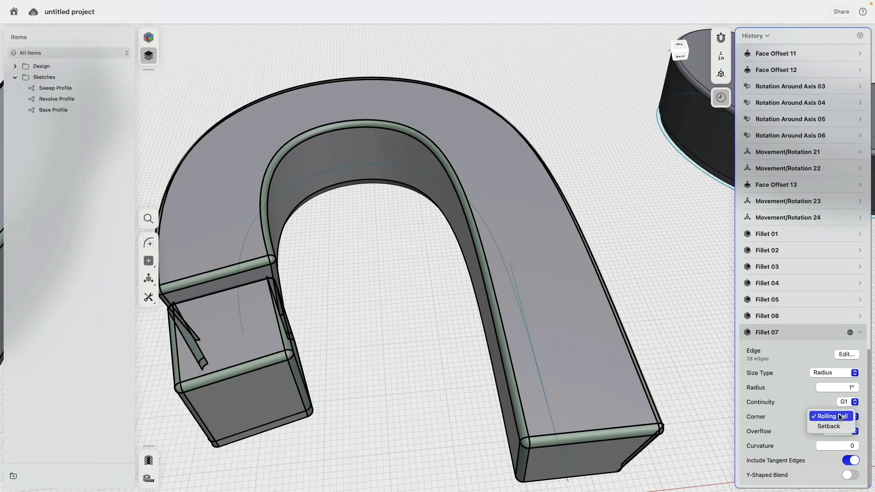
# Set the corner type of the wavy bench, U-shaped bench and box seat fillet to Setback in the history
pyautogui.click(832, 416)
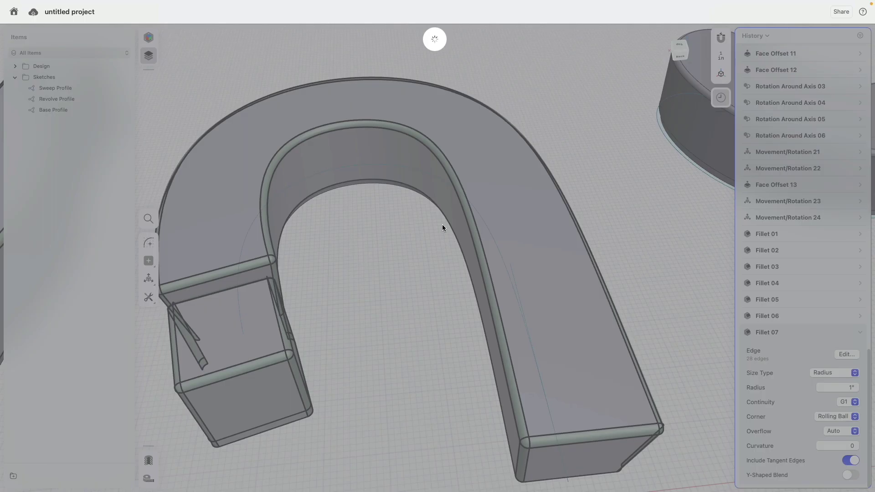
pyautogui.scroll(-5, 381, 332)
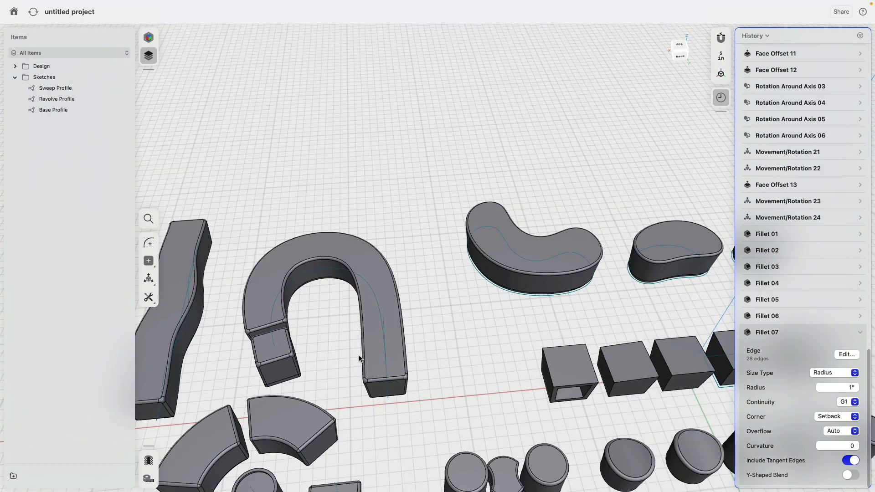
# Fillet the two top side edges of the open box seat with a 2 in radius
pyautogui.moveTo(359, 356); pyautogui.dragTo(515, 348, button='right')
pyautogui.moveTo(383, 387); pyautogui.dragTo(516, 249, button='middle')
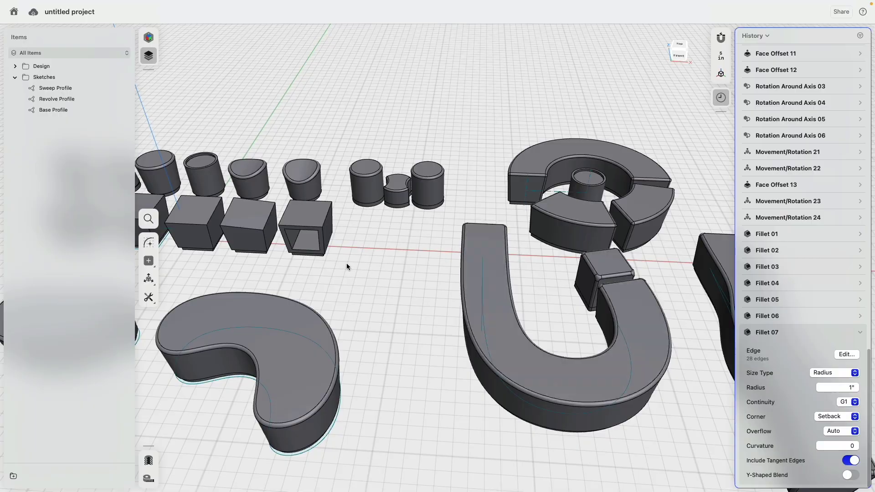
pyautogui.scroll(5, 346, 263)
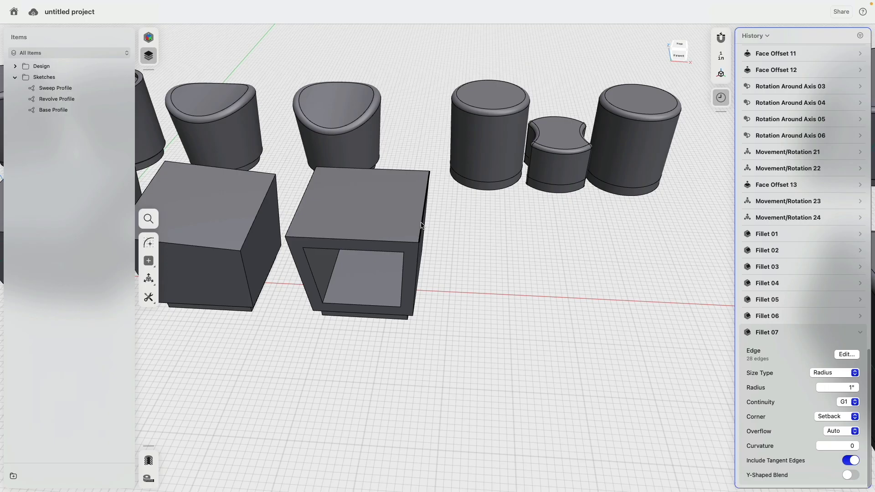
pyautogui.click(421, 225)
pyautogui.click(297, 212)
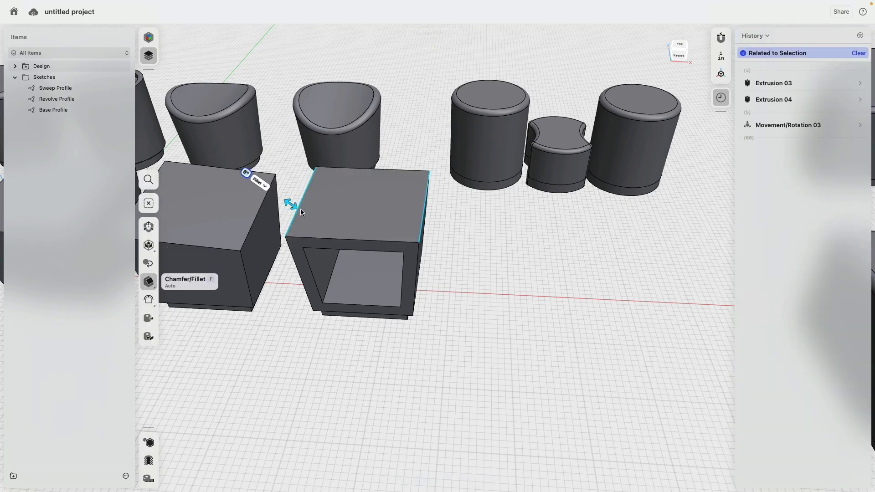
pyautogui.moveTo(293, 207); pyautogui.dragTo(282, 200)
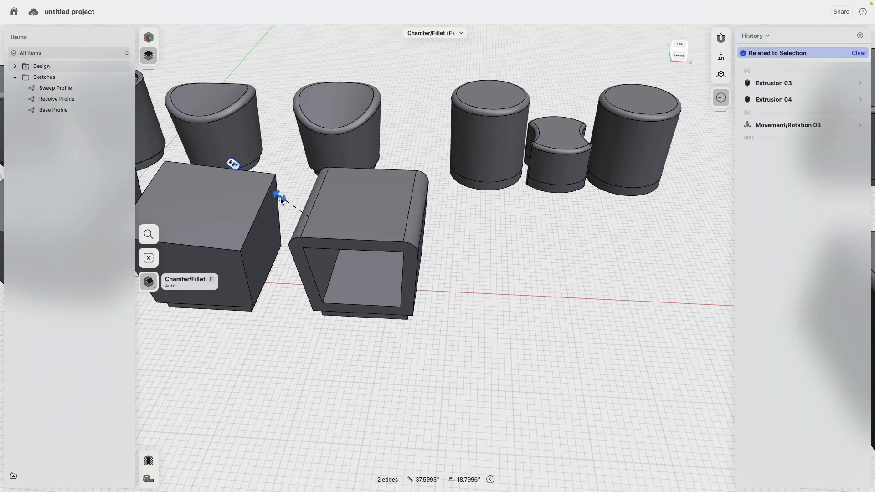
# Fillet the two bottom side edges of the open box seat, above its base, with a 0.5 in radius
pyautogui.moveTo(358, 298); pyautogui.dragTo(393, 250, button='right')
pyautogui.click(323, 310)
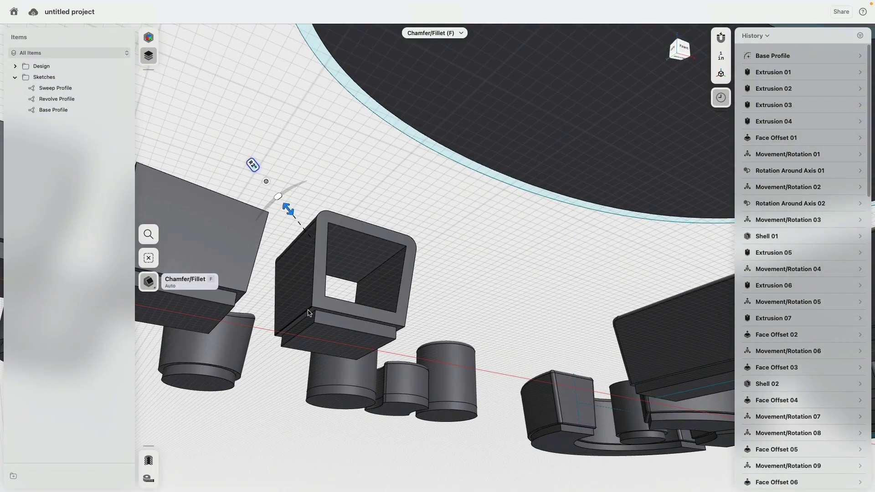
pyautogui.click(401, 332)
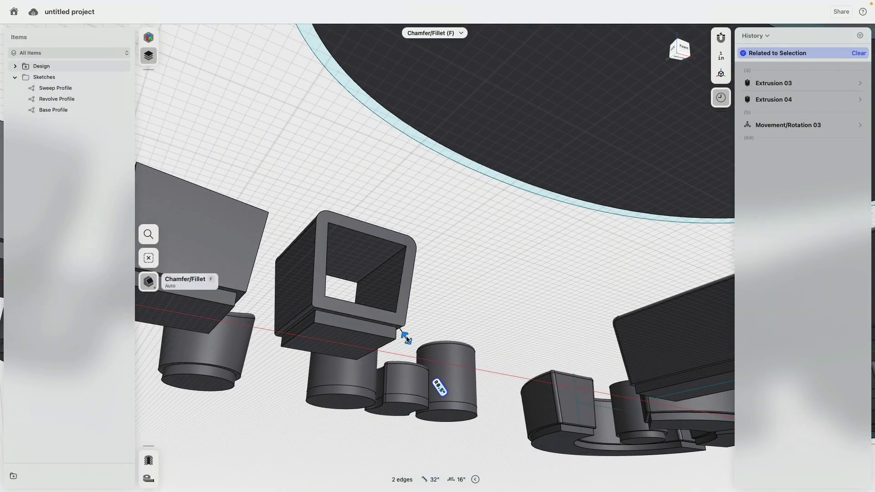
pyautogui.moveTo(405, 339); pyautogui.dragTo(407, 339)
# Fillet the lengthwise inner corner edges of the open box seat's opening with a 0.375 in radius
pyautogui.moveTo(457, 264); pyautogui.dragTo(381, 294, button='right')
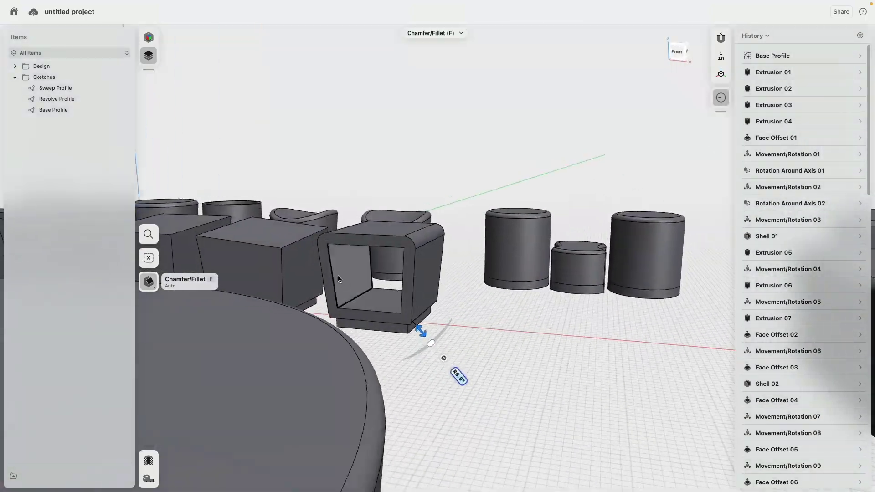
pyautogui.scroll(5, 349, 275)
pyautogui.moveTo(392, 254); pyautogui.dragTo(367, 192, button='right')
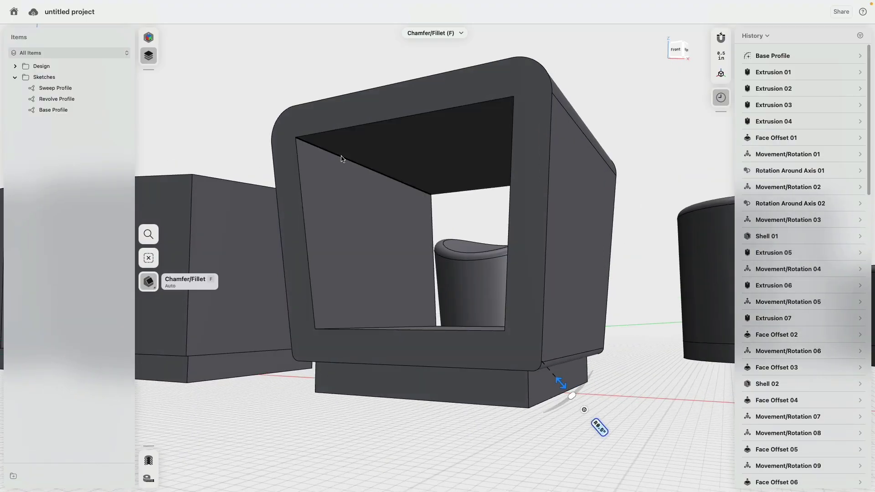
pyautogui.click(342, 158)
pyautogui.moveTo(367, 228); pyautogui.dragTo(546, 156, button='right')
pyautogui.click(367, 326)
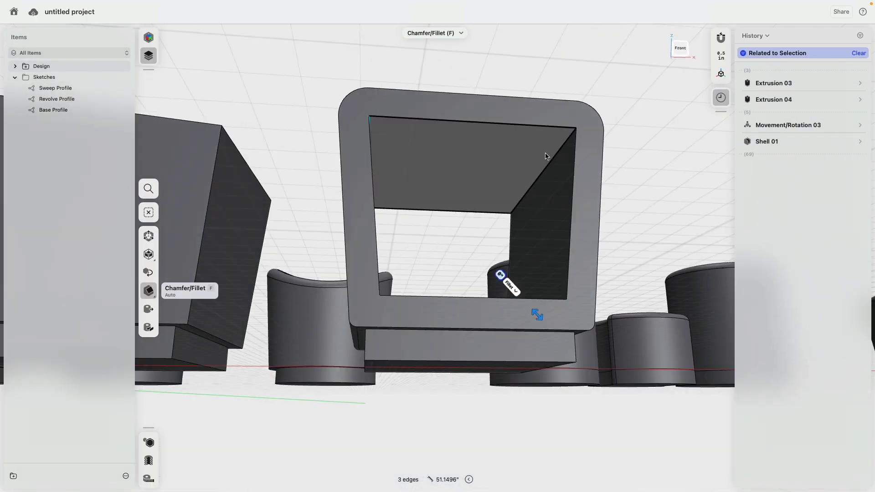
pyautogui.click(563, 148)
pyautogui.click(558, 156)
pyautogui.click(561, 169)
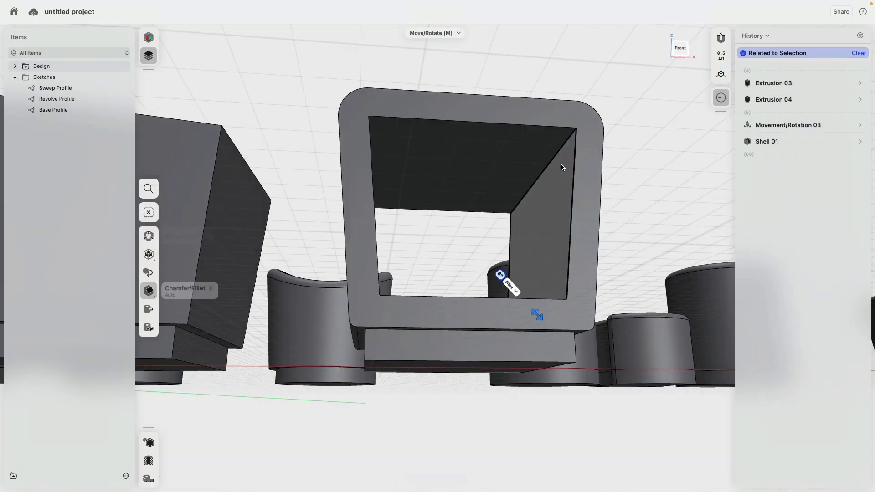
pyautogui.click(557, 157)
pyautogui.click(557, 156)
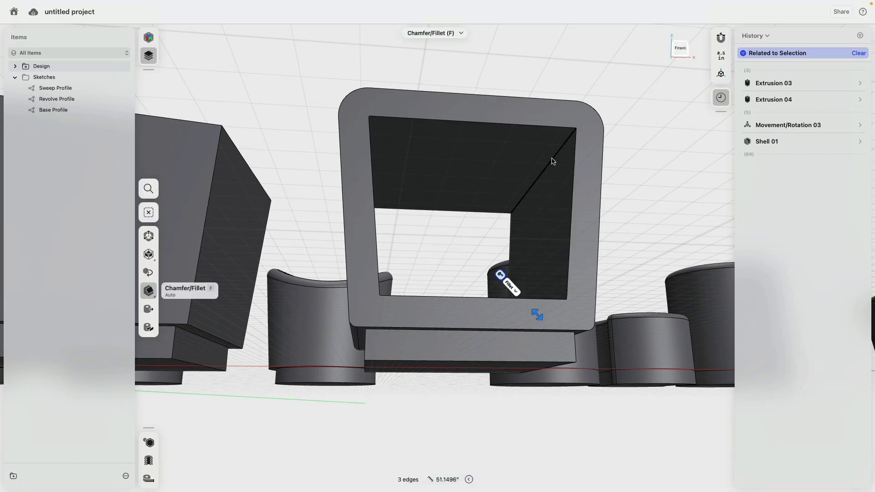
pyautogui.click(553, 161)
pyautogui.moveTo(552, 159); pyautogui.dragTo(549, 168)
# Round the outer front and back rim edges of the open box seat with a 0.75 in fillet
pyautogui.moveTo(441, 217); pyautogui.dragTo(420, 248, button='right')
pyautogui.scroll(-3, 446, 255)
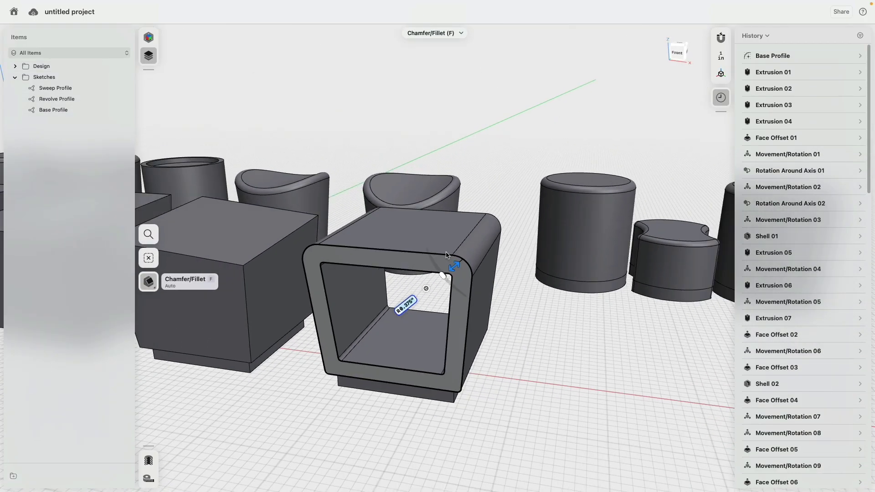
pyautogui.moveTo(454, 265); pyautogui.dragTo(506, 211)
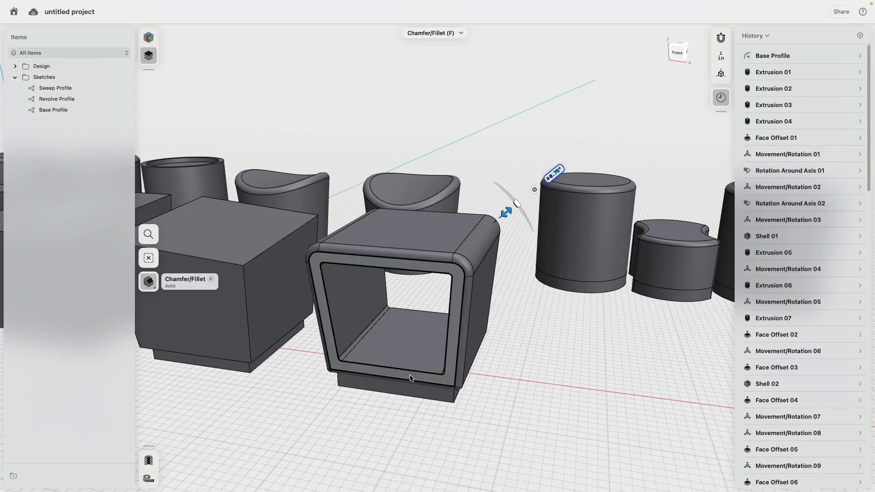
# Round the inner front and back rim edges of the open box seat's opening with a 0.1 in fillet
pyautogui.click(414, 371)
pyautogui.click(428, 312)
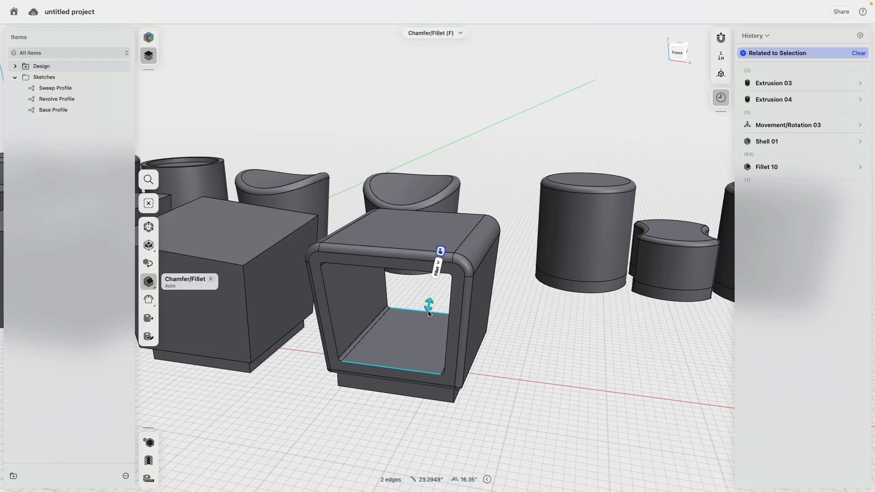
pyautogui.moveTo(429, 304); pyautogui.dragTo(435, 309)
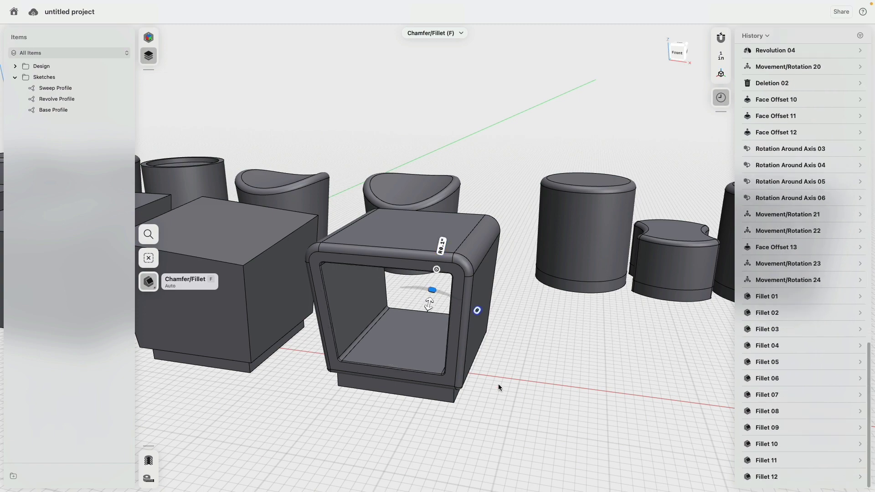
pyautogui.click(516, 371)
# Fillet the four vertical corner edges of the open box seat's base with a 0.75 in radius
pyautogui.scroll(-3, 515, 372)
pyautogui.scroll(3, 399, 384)
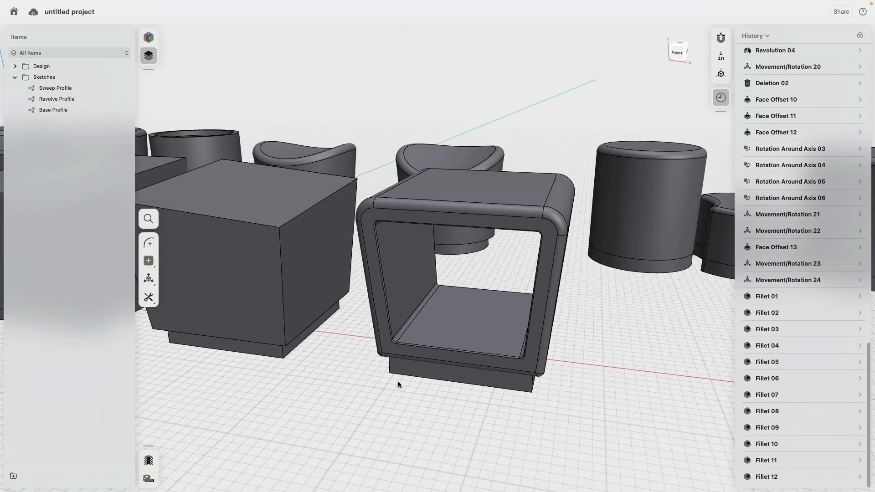
pyautogui.click(389, 368)
pyautogui.click(534, 384)
pyautogui.moveTo(533, 384); pyautogui.dragTo(375, 276, button='right')
pyautogui.moveTo(376, 276); pyautogui.dragTo(363, 355, button='middle')
pyautogui.moveTo(463, 394); pyautogui.dragTo(428, 355, button='middle')
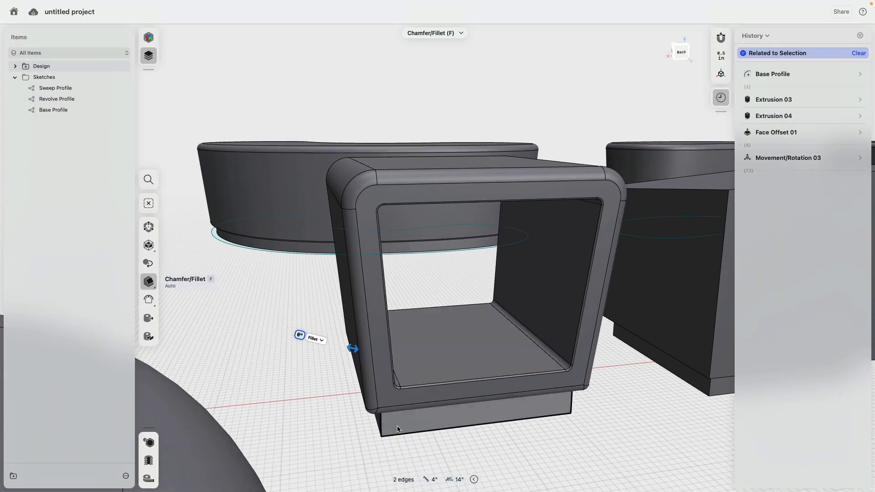
pyautogui.click(381, 428)
pyautogui.click(570, 403)
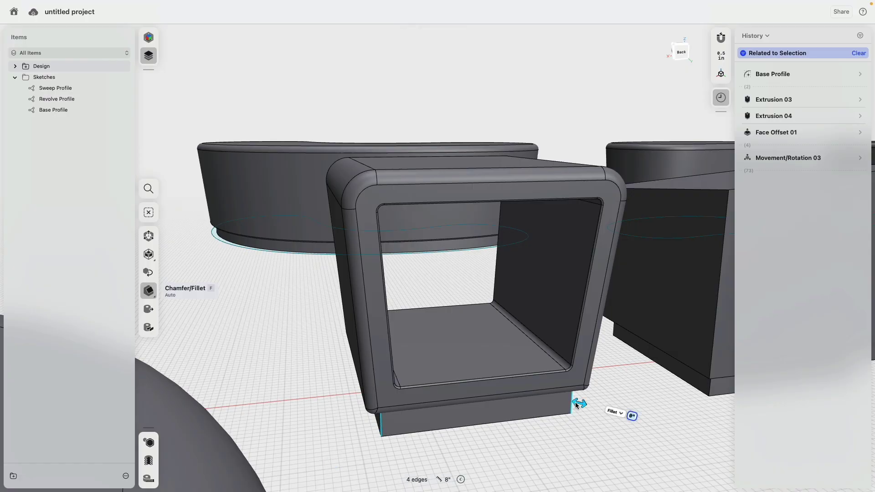
pyautogui.scroll(-5, 554, 427)
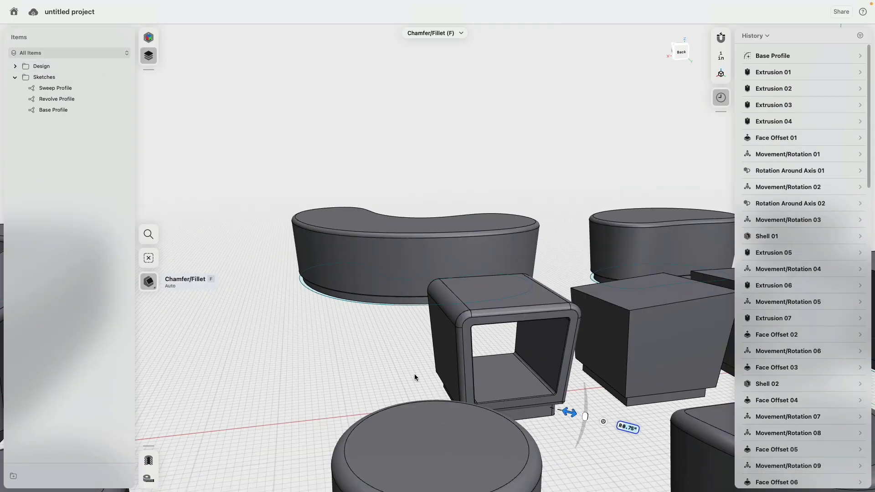
# Switch from modeling to the visualization mode and bring all the seating bodies into view
pyautogui.moveTo(414, 376); pyautogui.dragTo(451, 409, button='right')
pyautogui.scroll(-5, 463, 340)
pyautogui.moveTo(463, 340); pyautogui.dragTo(455, 380, button='right')
pyautogui.scroll(-8, 425, 392)
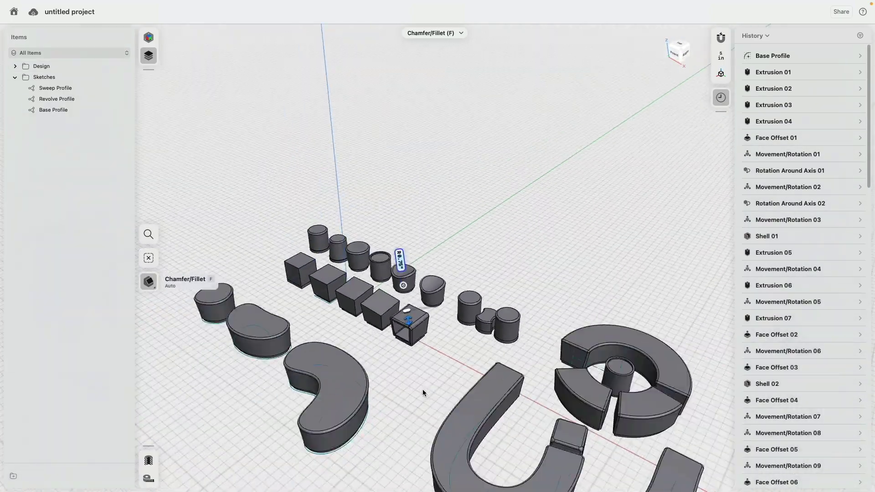
pyautogui.moveTo(449, 375); pyautogui.dragTo(436, 283, button='middle')
pyautogui.moveTo(426, 305); pyautogui.dragTo(460, 318, button='right')
pyautogui.moveTo(435, 321); pyautogui.dragTo(476, 299, button='middle')
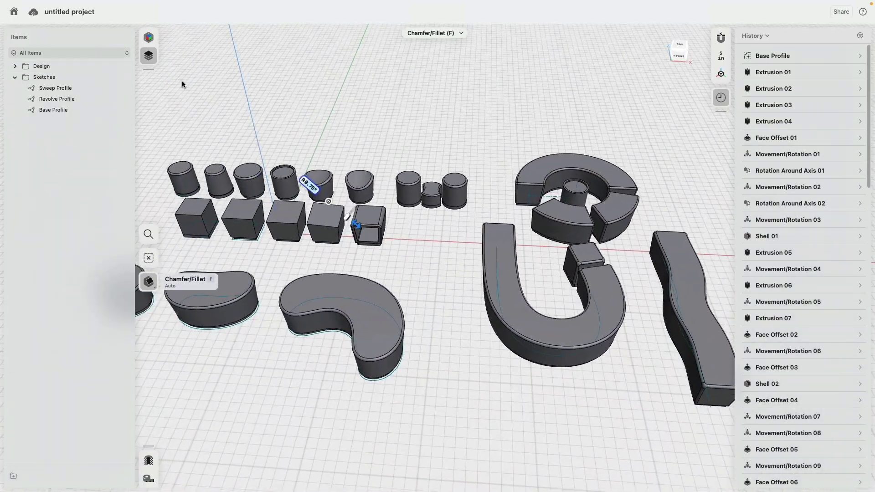
pyautogui.click(149, 36)
pyautogui.click(36, 55)
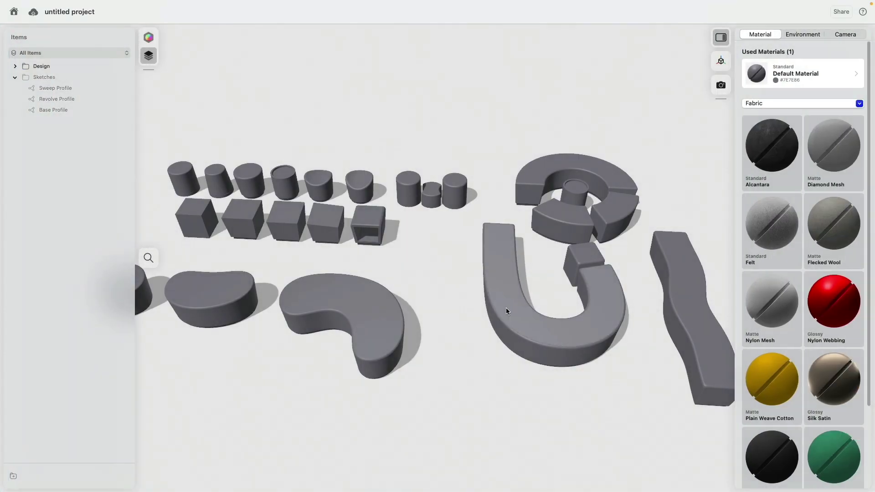
pyautogui.scroll(-5, 451, 331)
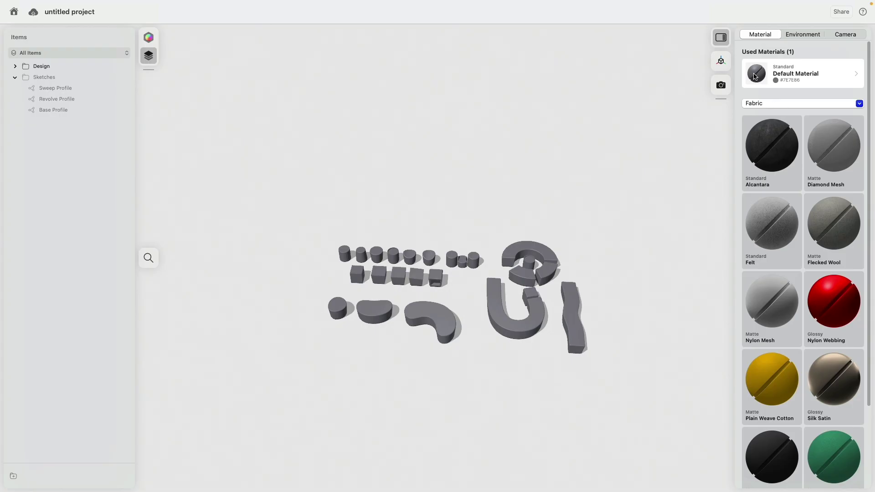
# Change the default material on all bodies to the matte Plain Weave Cotton fabric and colour it cyan 00CEFF
pyautogui.click(755, 76)
pyautogui.click(840, 74)
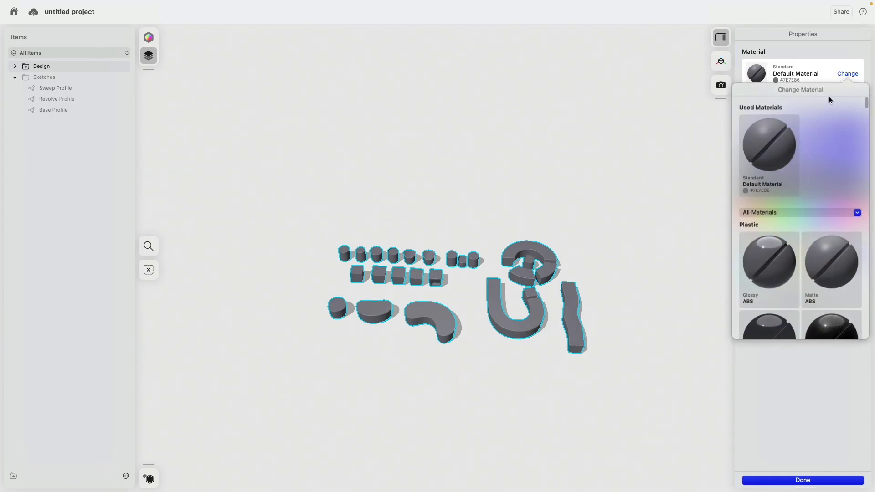
pyautogui.click(781, 213)
pyautogui.click(777, 296)
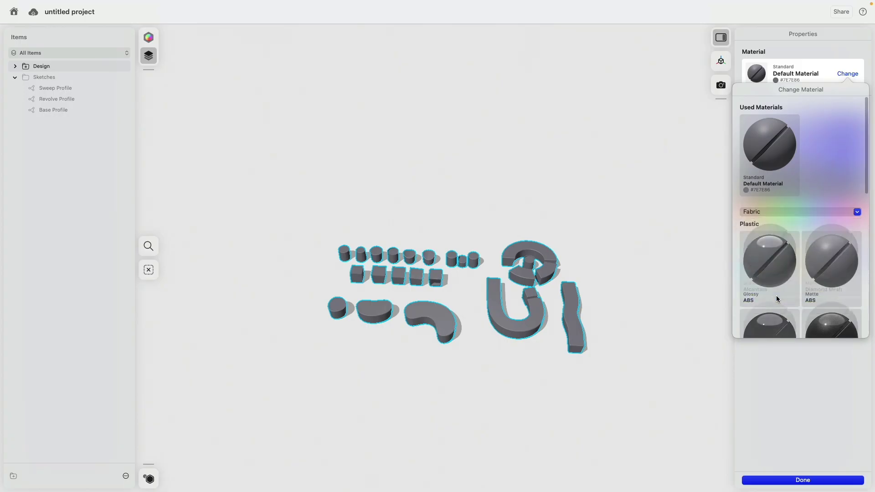
pyautogui.scroll(-3, 777, 298)
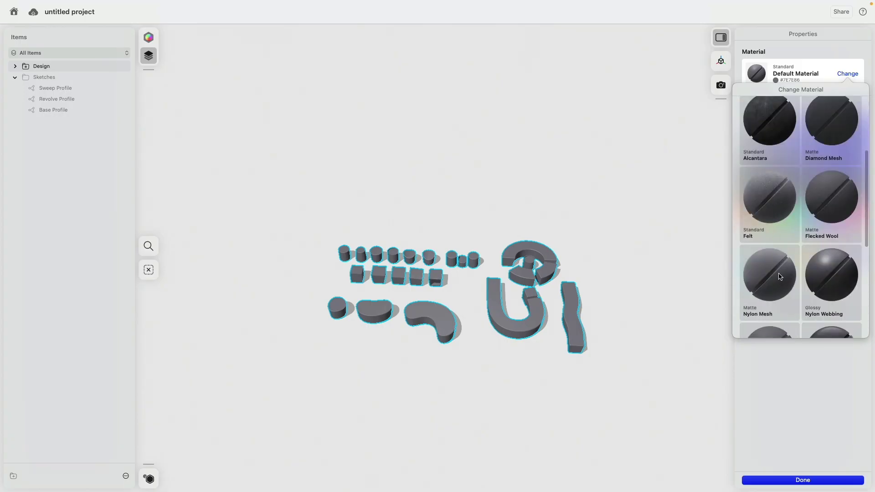
pyautogui.scroll(-5, 779, 276)
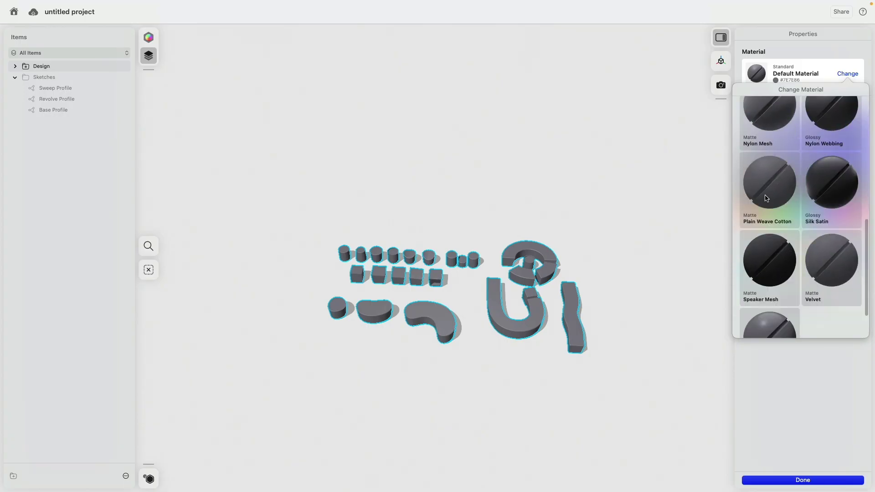
pyautogui.click(767, 176)
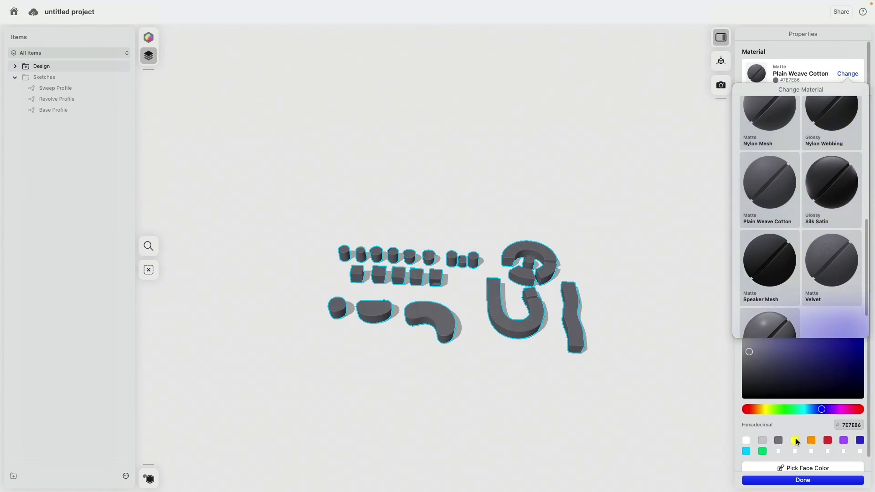
pyautogui.click(746, 451)
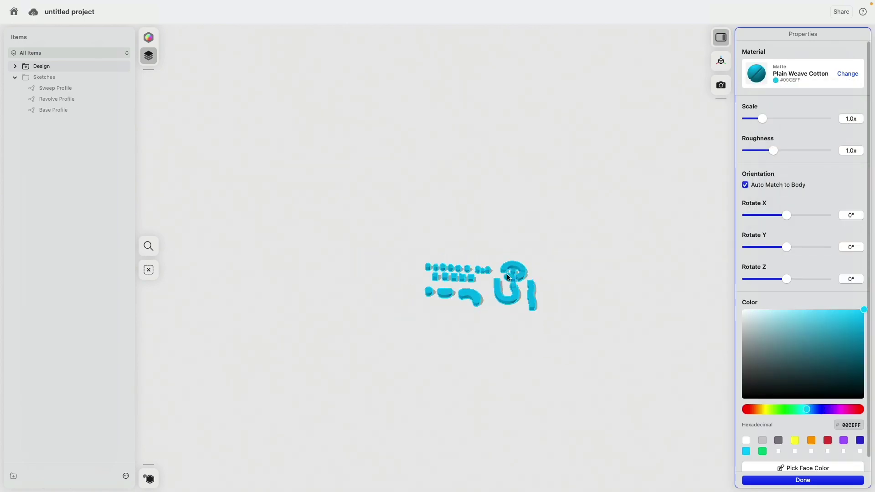
# Set the Plain Weave Cotton texture scale to 4.0x on all the seating bodies
pyautogui.scroll(10, 626, 234)
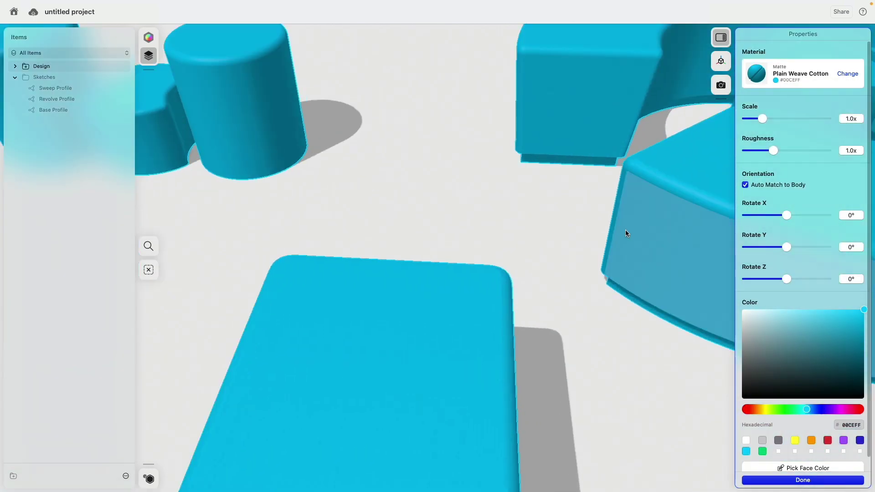
pyautogui.moveTo(626, 233); pyautogui.dragTo(365, 293, button='middle')
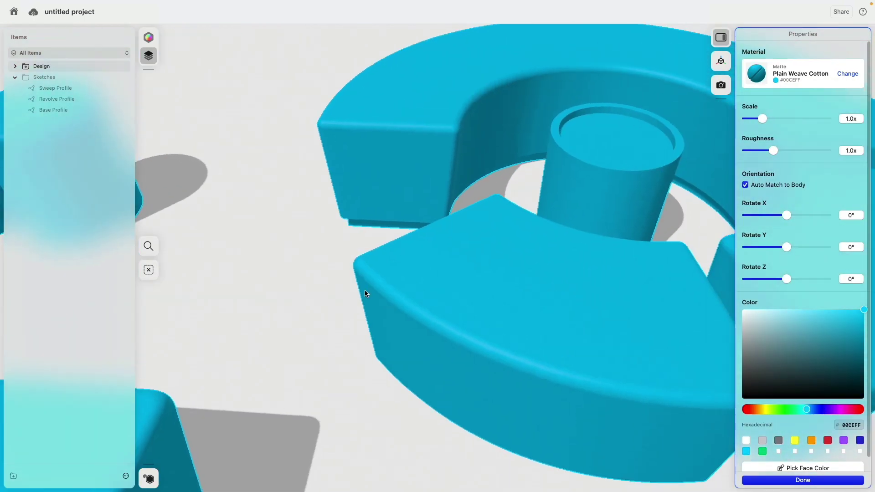
pyautogui.scroll(8, 392, 277)
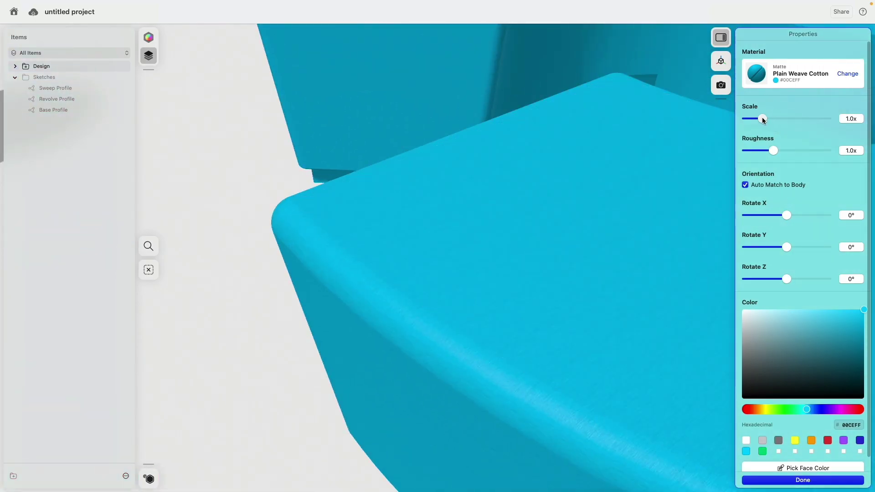
pyautogui.moveTo(790, 120); pyautogui.dragTo(852, 117)
pyautogui.scroll(-10, 514, 193)
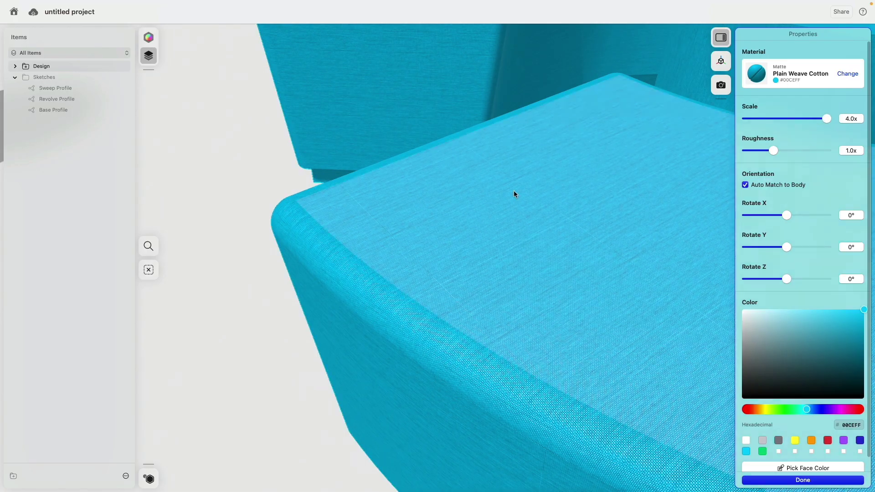
pyautogui.scroll(-8, 332, 234)
pyautogui.scroll(4, 416, 164)
pyautogui.scroll(-5, 416, 164)
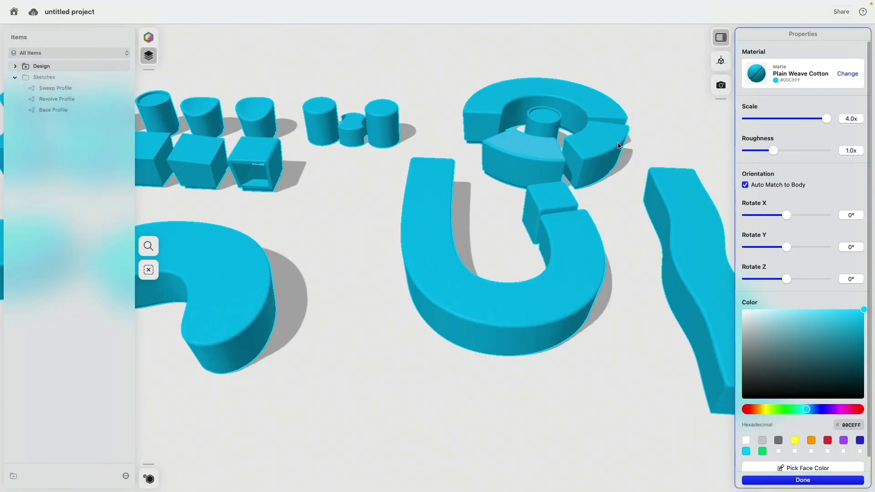
pyautogui.click(687, 105)
pyautogui.scroll(-5, 687, 106)
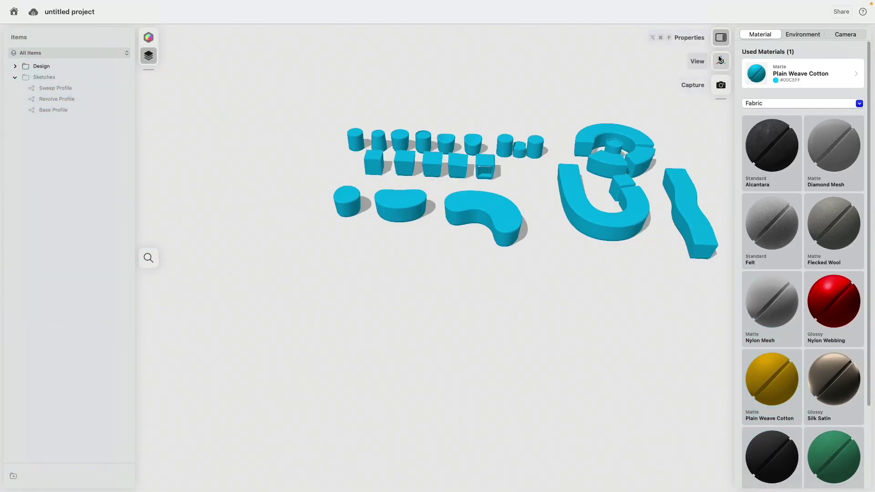
# Select the base strips of all the seats in the front view and give them matte ABS plastic in dark grey 3E3E3E
pyautogui.click(720, 62)
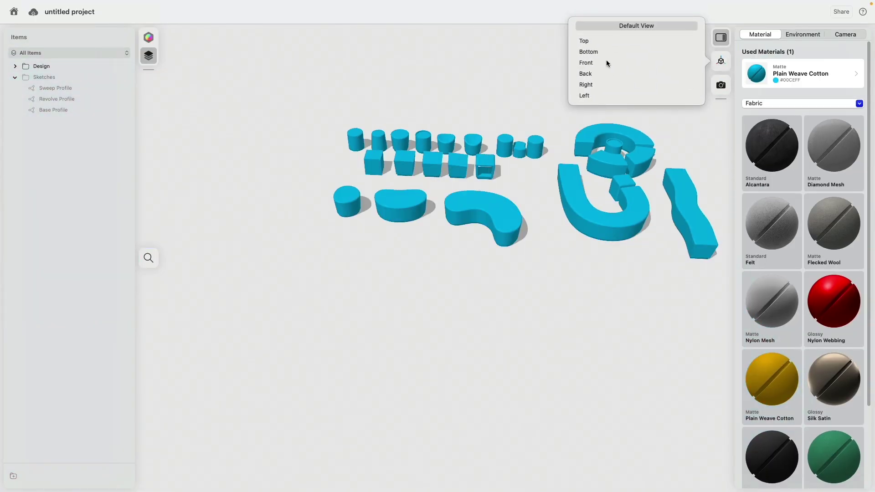
pyautogui.click(605, 62)
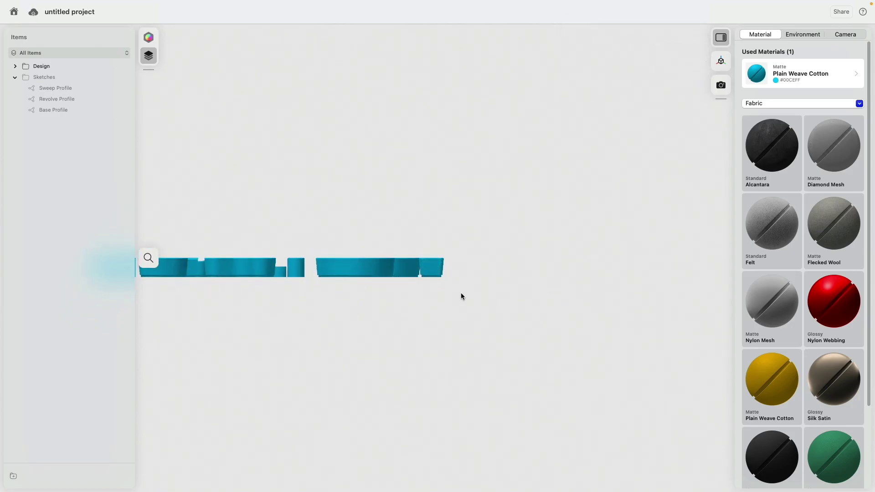
pyautogui.moveTo(364, 321); pyautogui.dragTo(448, 292, button='right')
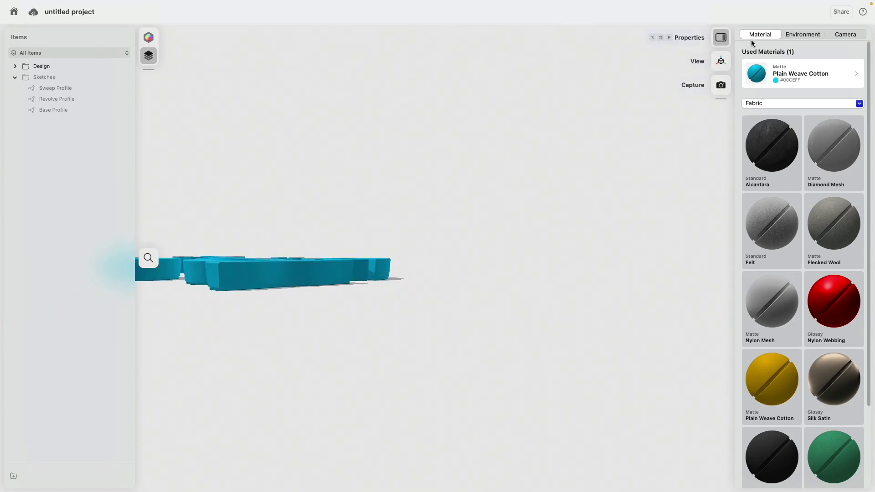
pyautogui.click(715, 64)
pyautogui.click(588, 63)
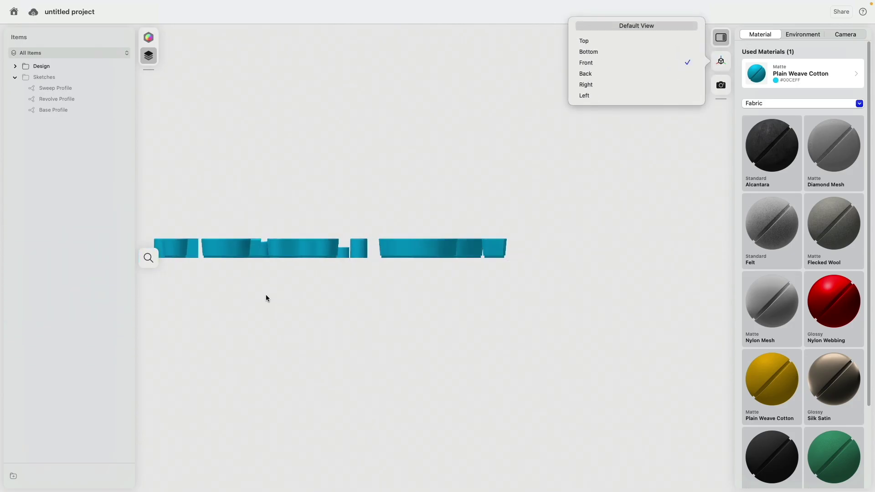
pyautogui.moveTo(186, 312); pyautogui.dragTo(657, 254)
pyautogui.press('Tab')
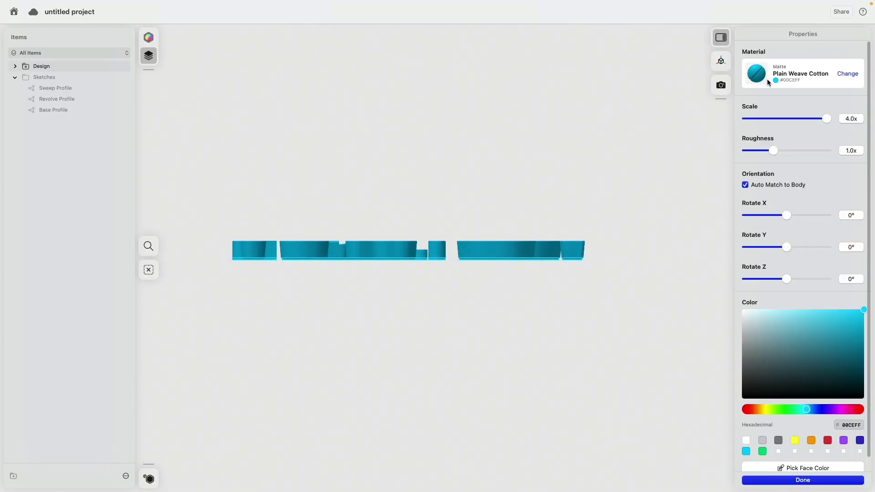
pyautogui.click(846, 74)
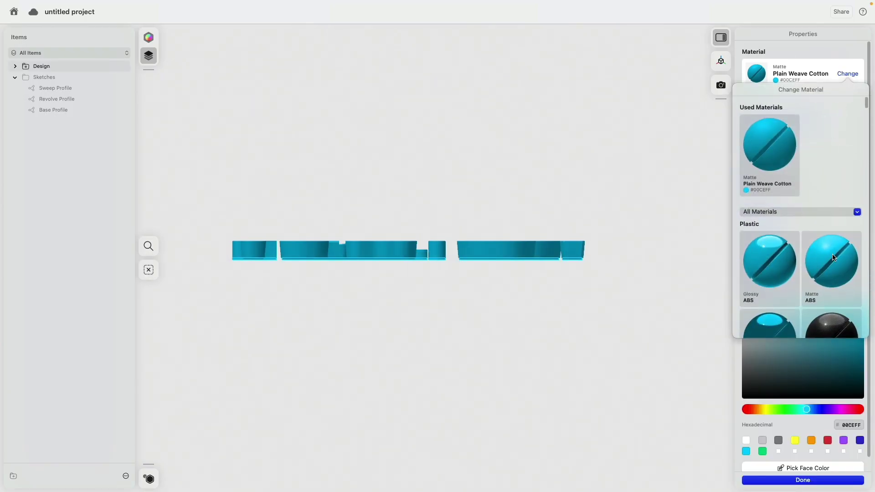
pyautogui.click(833, 258)
pyautogui.click(752, 421)
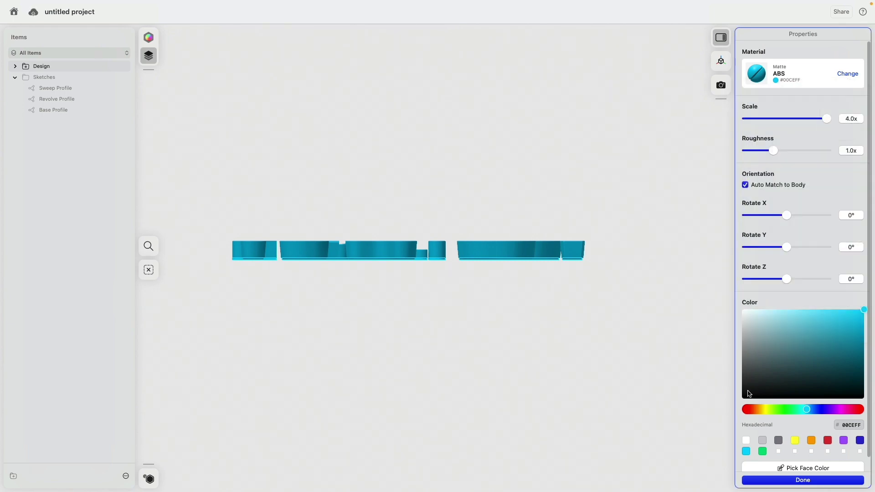
pyautogui.click(742, 382)
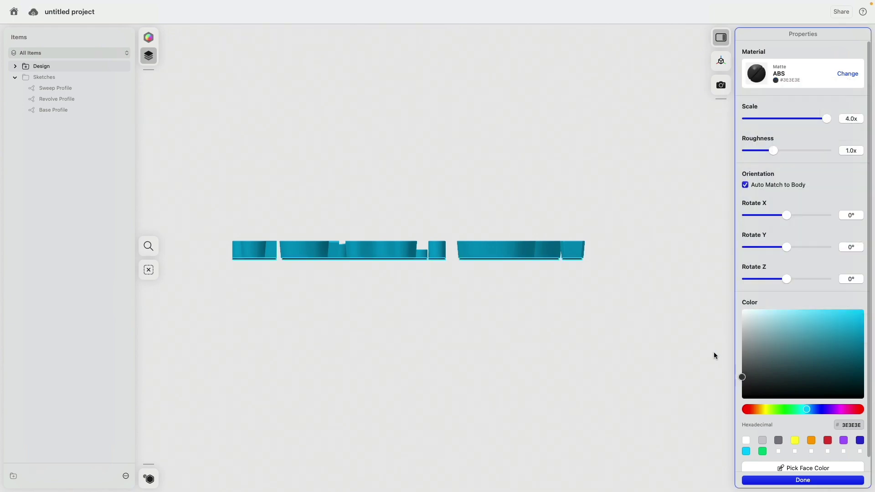
pyautogui.click(433, 184)
# Isolate the open box seat by selecting a face inside its opening
pyautogui.moveTo(433, 184); pyautogui.dragTo(562, 274, button='right')
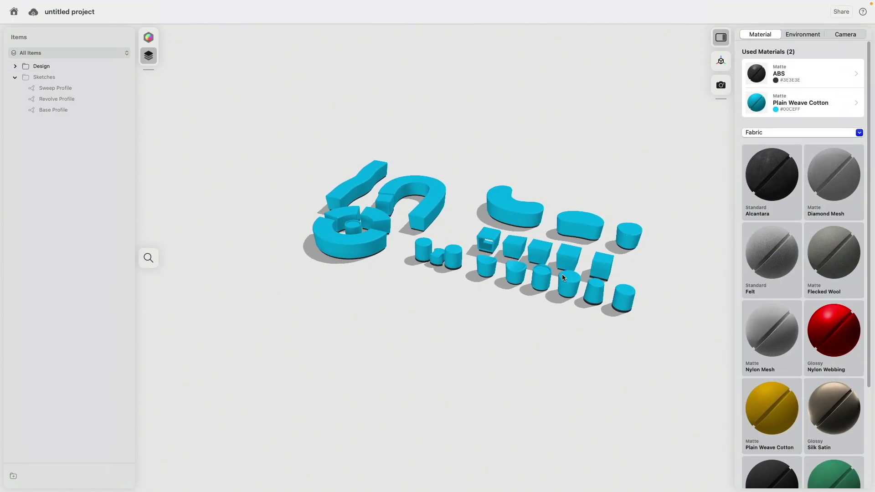
pyautogui.scroll(5, 351, 257)
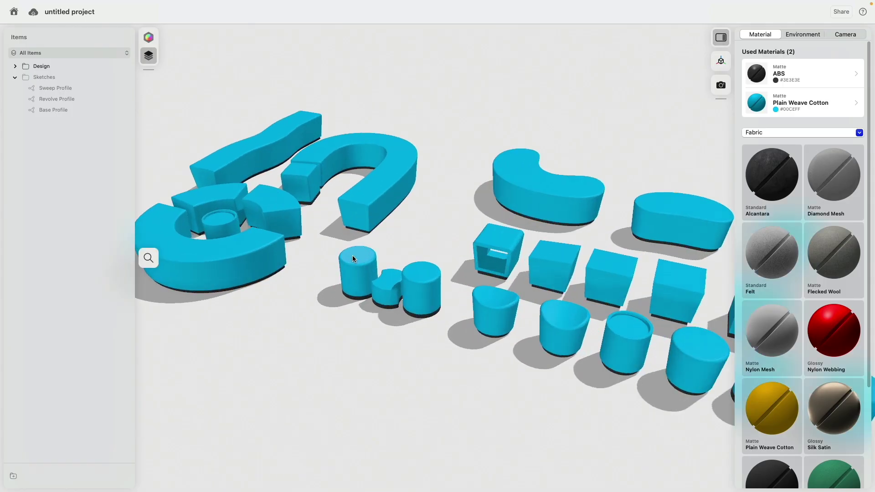
pyautogui.scroll(3, 437, 207)
pyautogui.click(576, 329)
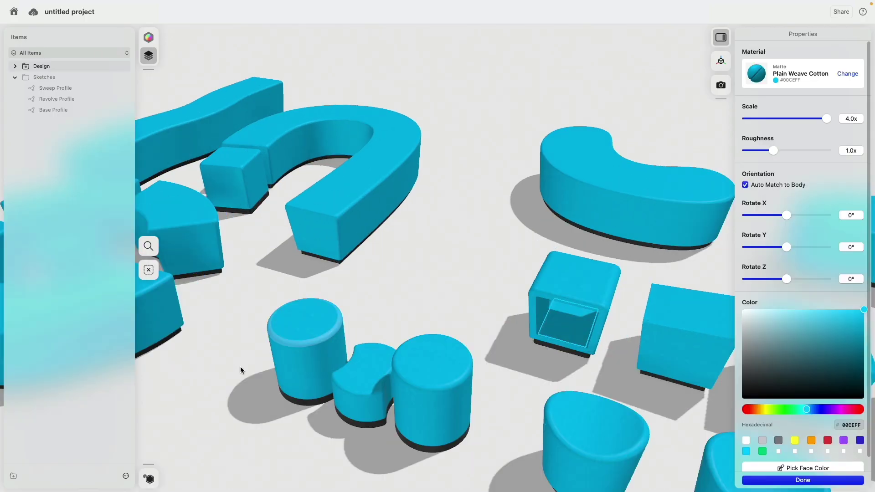
pyautogui.click(149, 478)
pyautogui.scroll(10, 548, 354)
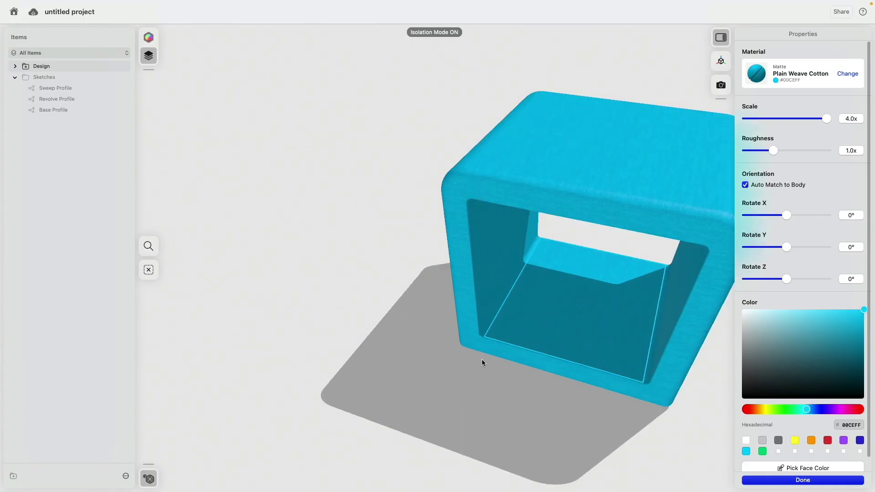
# Apply sanded Zebrano Veneer wood to the inner faces of the box seat's opening and leave isolation mode
pyautogui.scroll(-5, 490, 271)
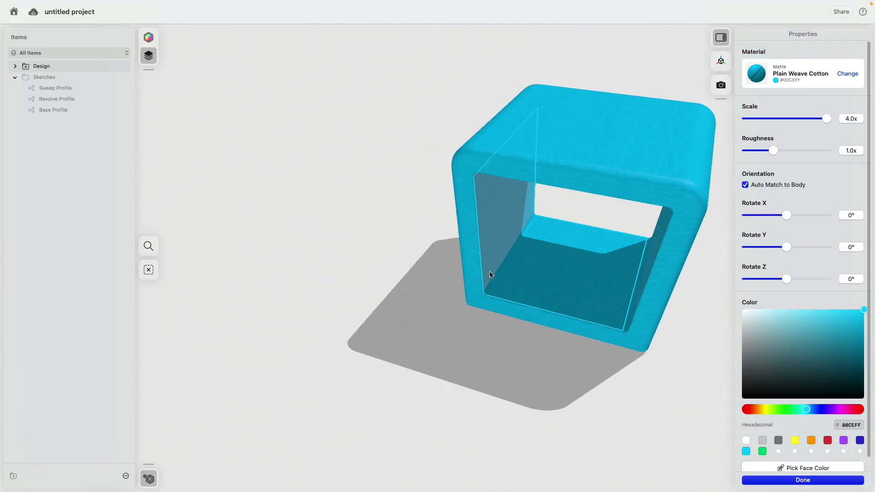
pyautogui.moveTo(501, 261); pyautogui.dragTo(494, 187, button='right')
pyautogui.scroll(5, 488, 188)
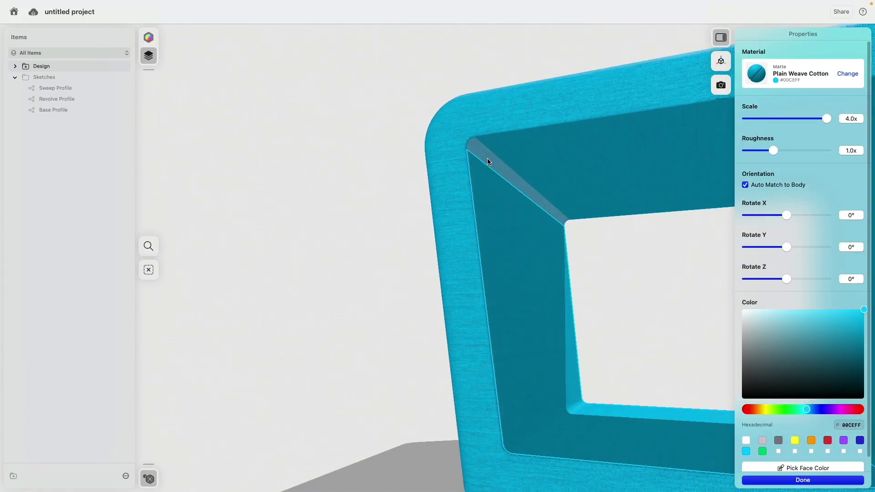
pyautogui.moveTo(539, 167); pyautogui.dragTo(485, 182, button='right')
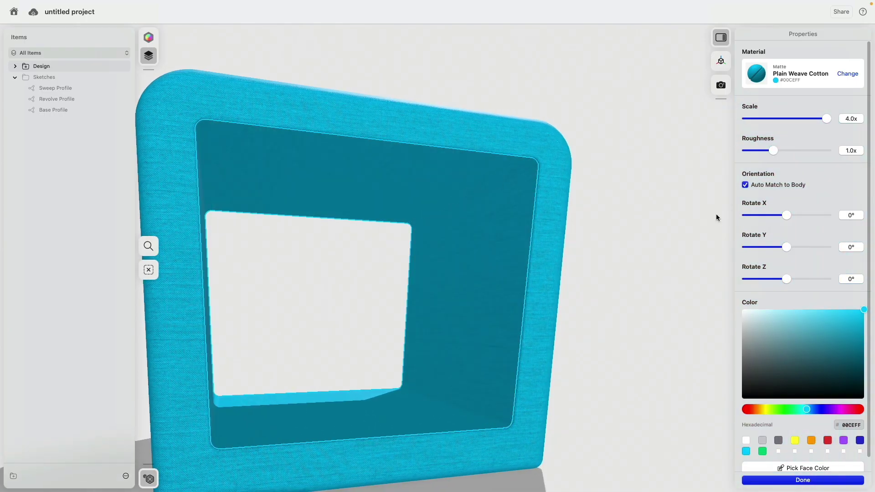
pyautogui.click(846, 73)
pyautogui.click(789, 211)
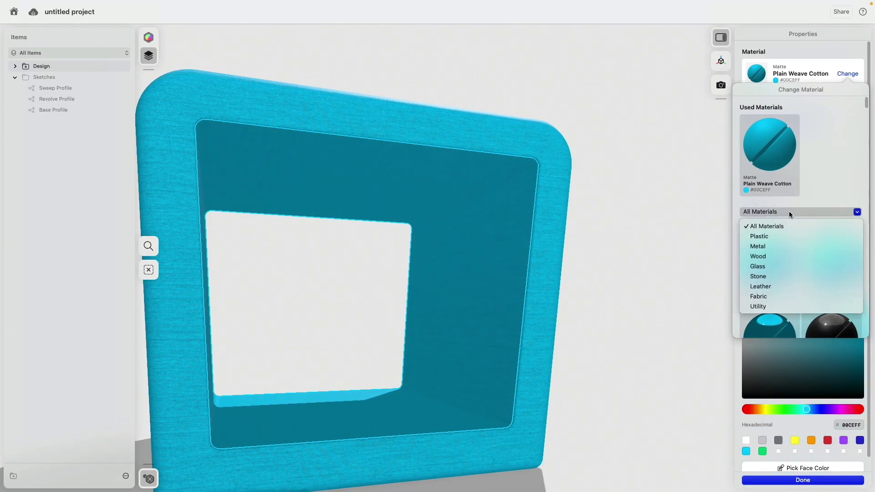
pyautogui.click(784, 257)
pyautogui.scroll(-8, 816, 287)
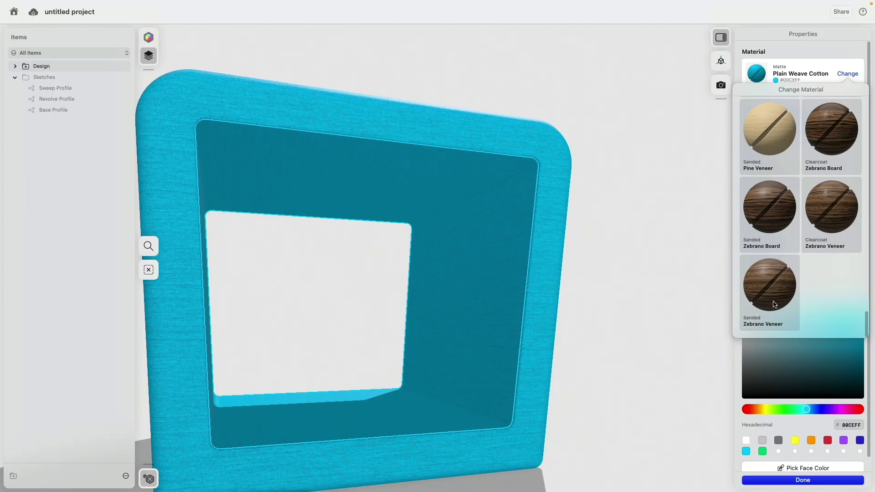
pyautogui.click(775, 303)
pyautogui.click(654, 249)
pyautogui.click(625, 275)
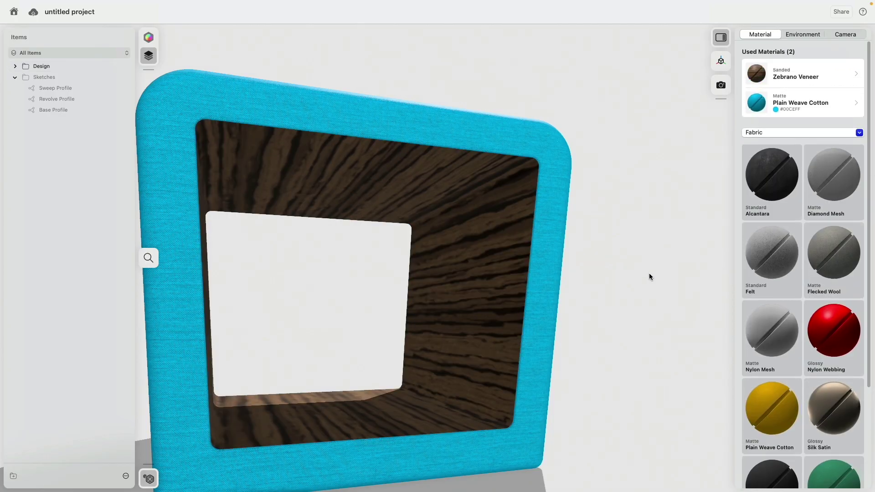
pyautogui.scroll(-5, 648, 274)
pyautogui.moveTo(655, 245); pyautogui.dragTo(621, 272, button='right')
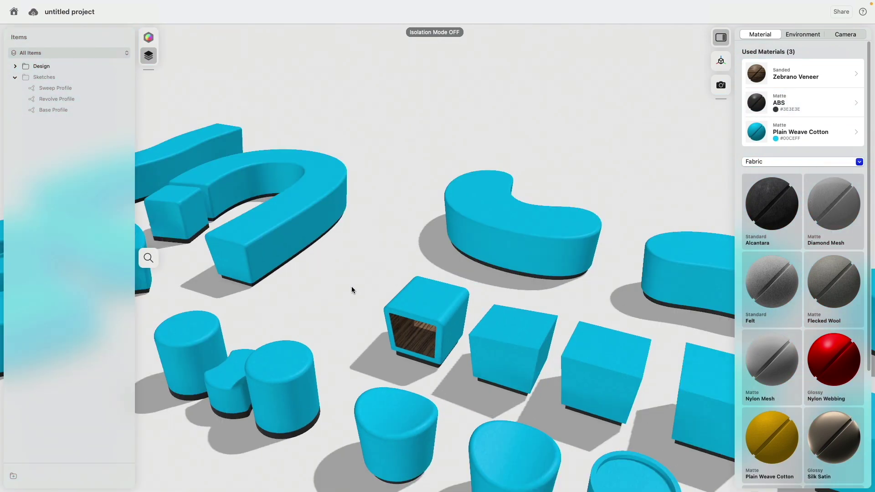
# Apply the used sanded Zebrano Veneer material to the recessed top face of the rimmed cylindrical piece in the front row
pyautogui.scroll(8, 427, 279)
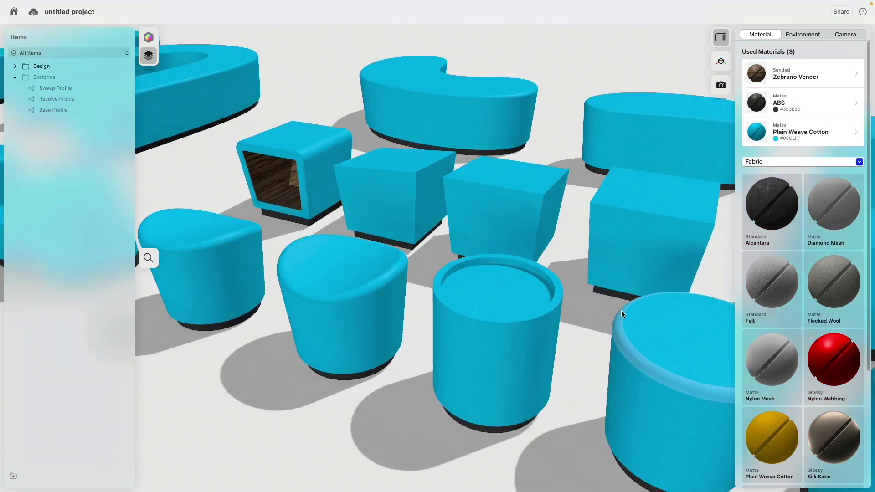
pyautogui.scroll(4, 427, 282)
pyautogui.click(426, 277)
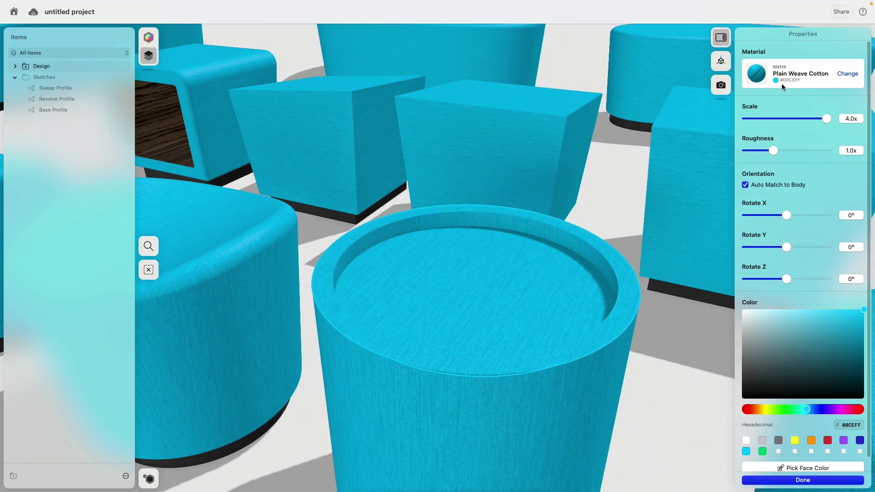
pyautogui.click(846, 76)
pyautogui.click(763, 139)
pyautogui.scroll(-10, 443, 428)
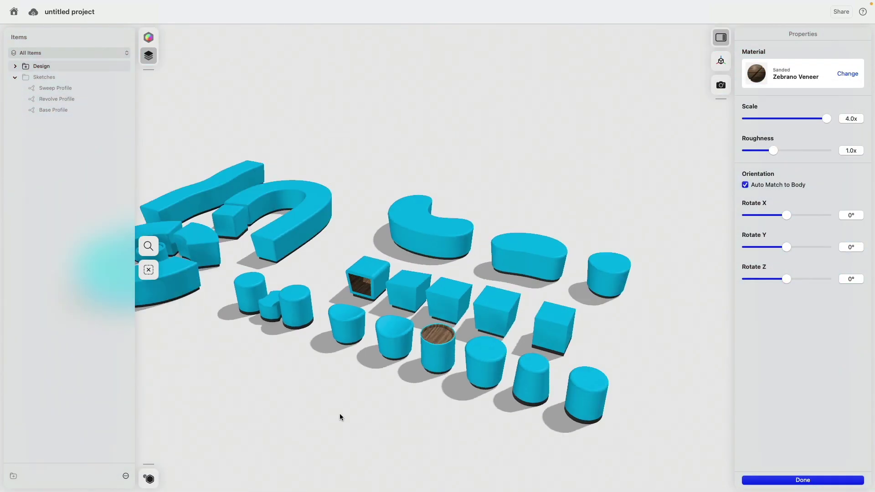
pyautogui.click(339, 417)
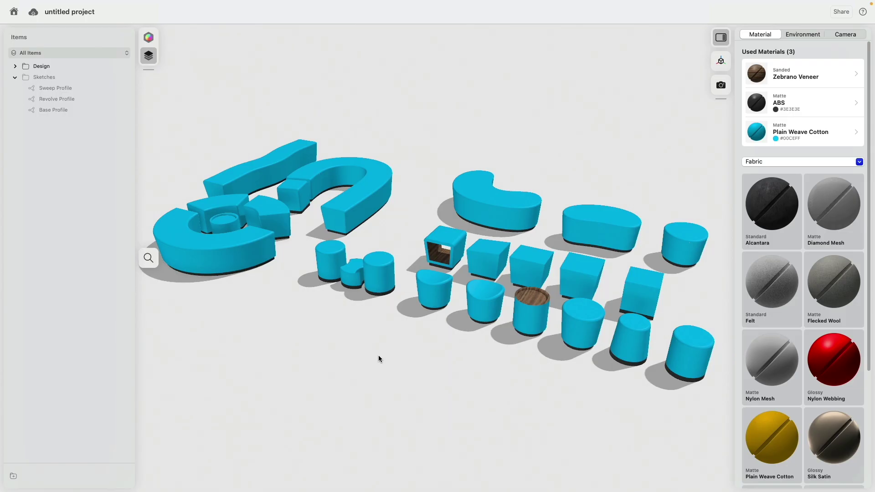
# Apply the used sanded Zebrano Veneer material to the recessed top face of the round table inside the circular seating group
pyautogui.scroll(8, 217, 215)
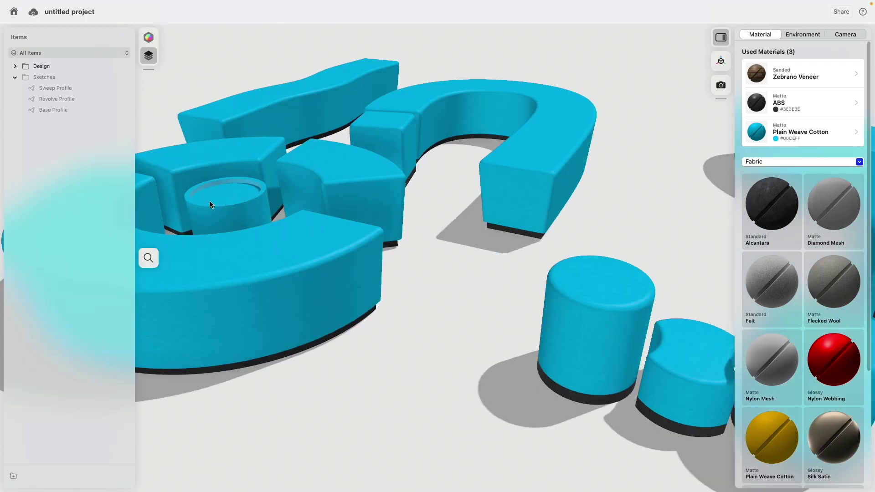
pyautogui.scroll(-5, 453, 229)
pyautogui.scroll(6, 439, 207)
pyautogui.click(439, 207)
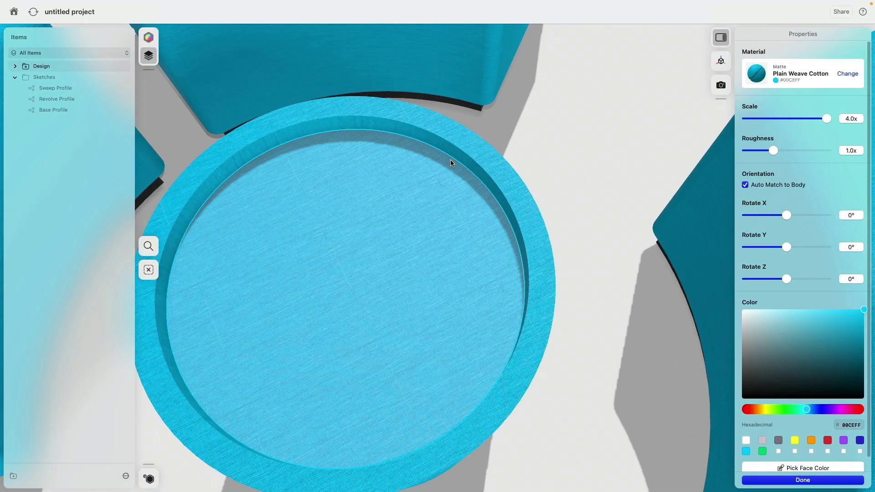
pyautogui.click(847, 73)
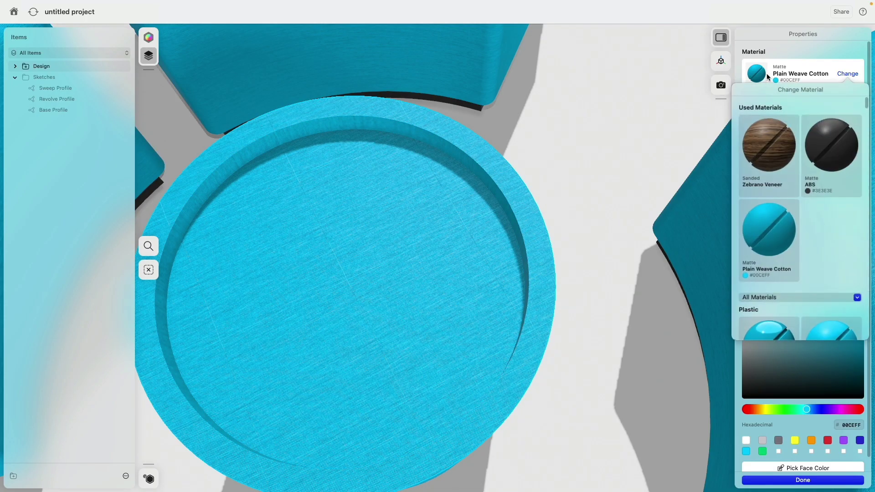
pyautogui.click(769, 145)
pyautogui.click(560, 247)
pyautogui.scroll(-8, 558, 247)
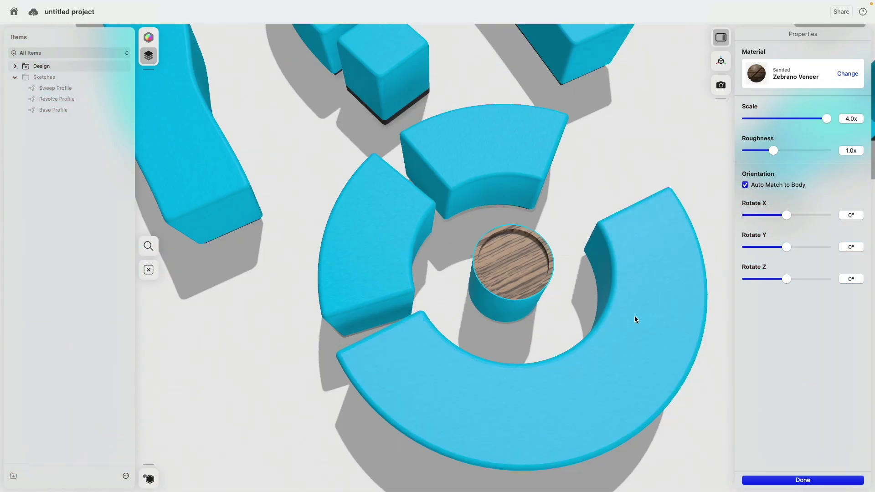
pyautogui.moveTo(634, 316); pyautogui.dragTo(641, 261, button='right')
pyautogui.scroll(-10, 643, 248)
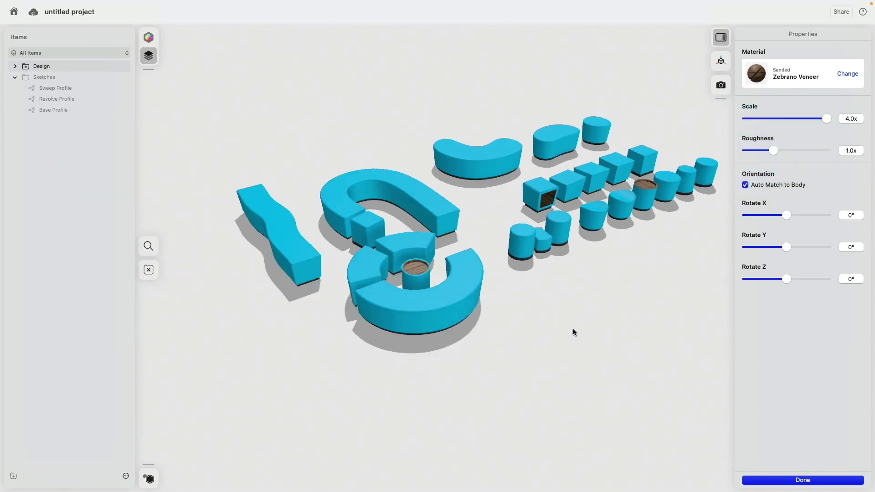
pyautogui.moveTo(551, 319); pyautogui.dragTo(542, 304, button='middle')
pyautogui.scroll(3, 526, 307)
pyautogui.scroll(-3, 503, 304)
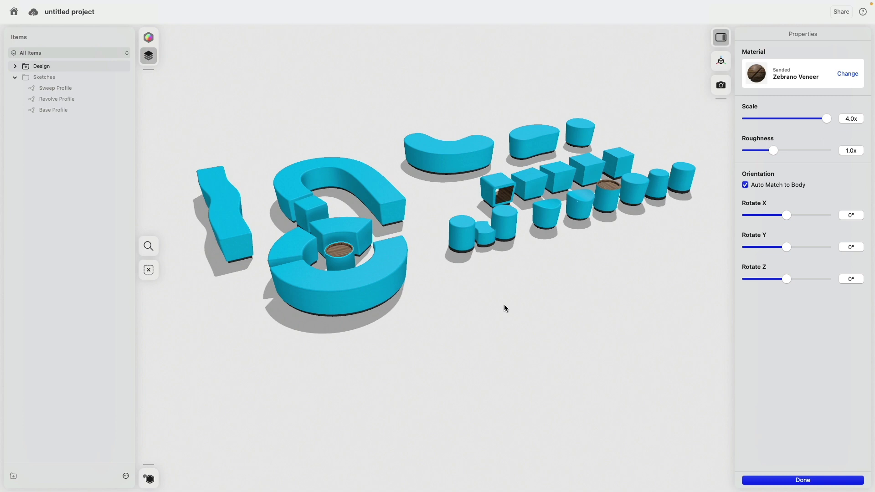
pyautogui.click(504, 306)
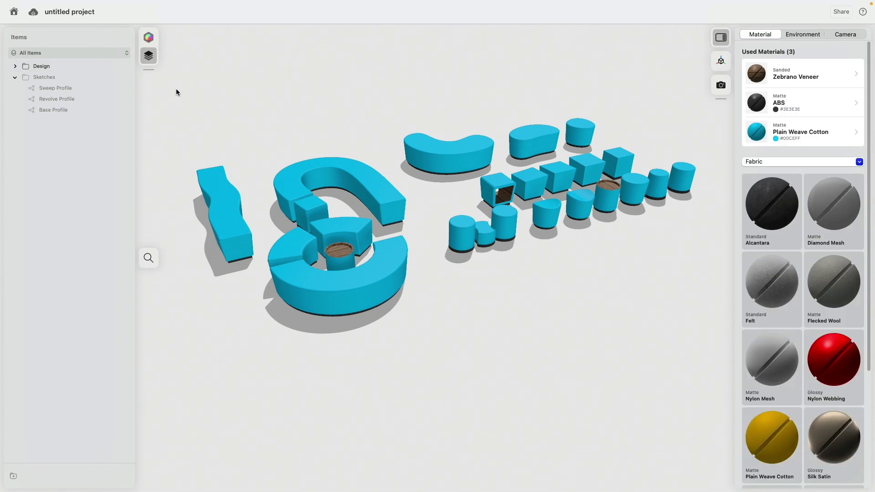
# Hide the items list and the material settings to show the whole seating collection unobstructed from a raised angle
pyautogui.click(149, 55)
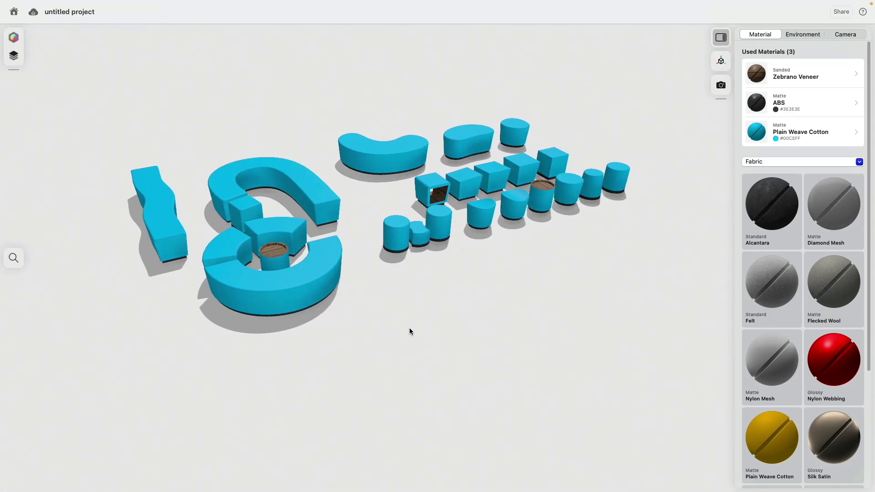
pyautogui.moveTo(409, 328); pyautogui.dragTo(404, 314, button='right')
pyautogui.moveTo(404, 314); pyautogui.dragTo(459, 341, button='middle')
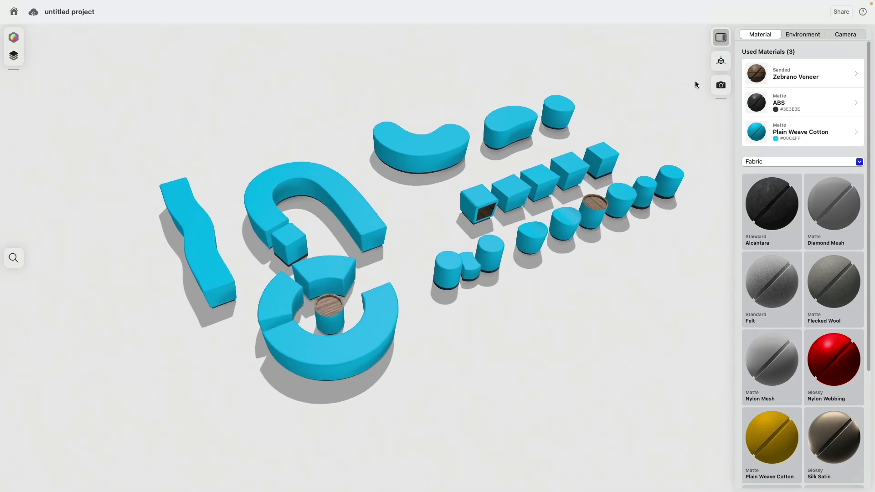
pyautogui.click(721, 38)
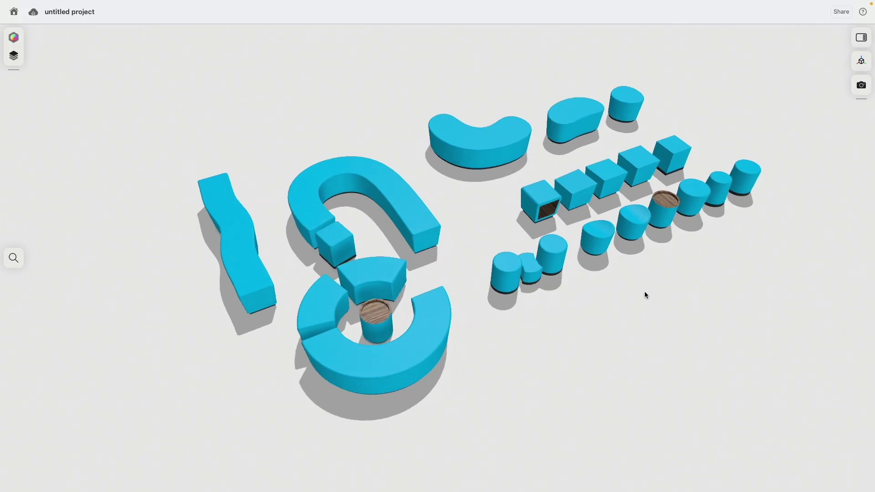